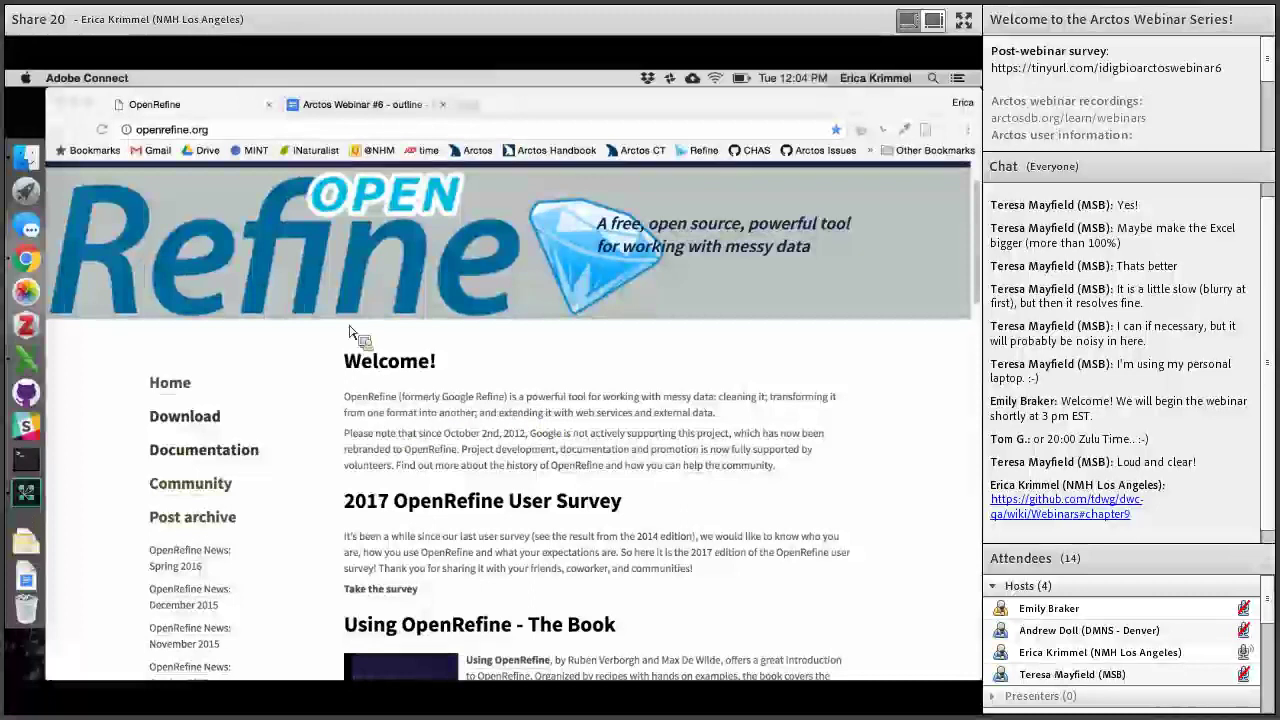
Switch Chrome to the 'Arctos Webinar #6 - outline' Google Doc
left_click(370, 110)
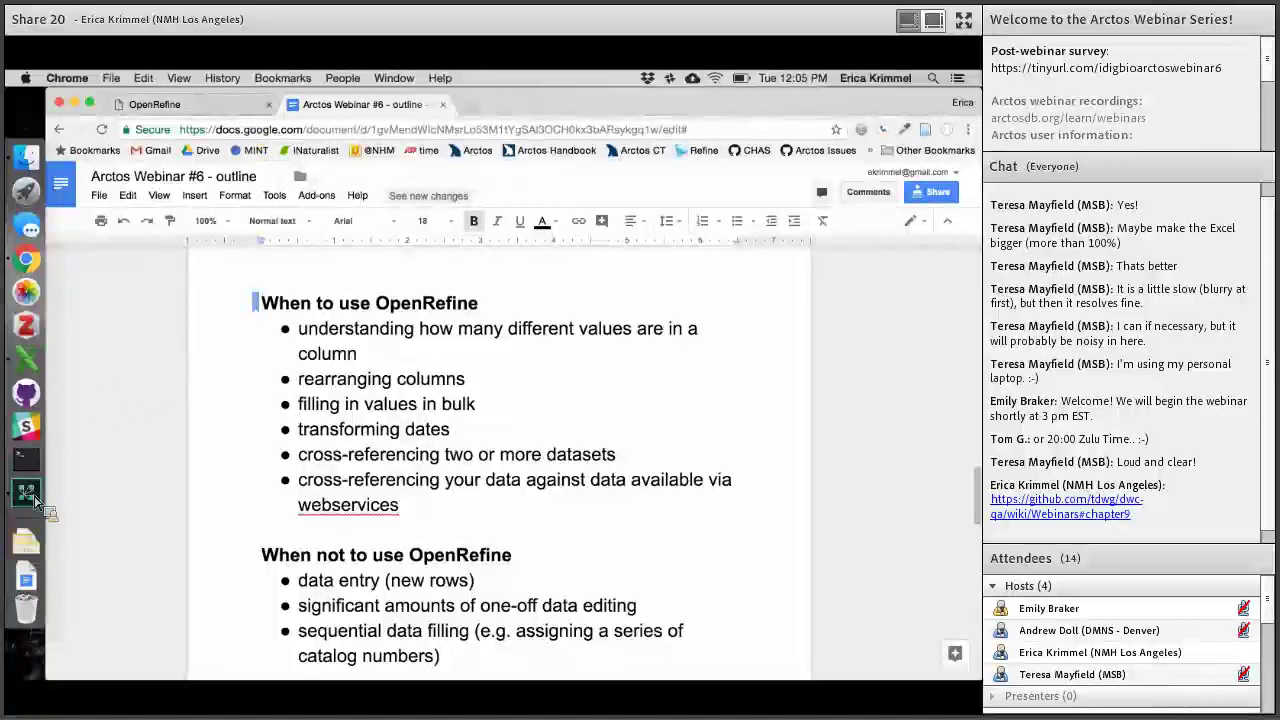
Bring the bird salvage spreadsheet forward in Microsoft Excel
left_click(38, 372)
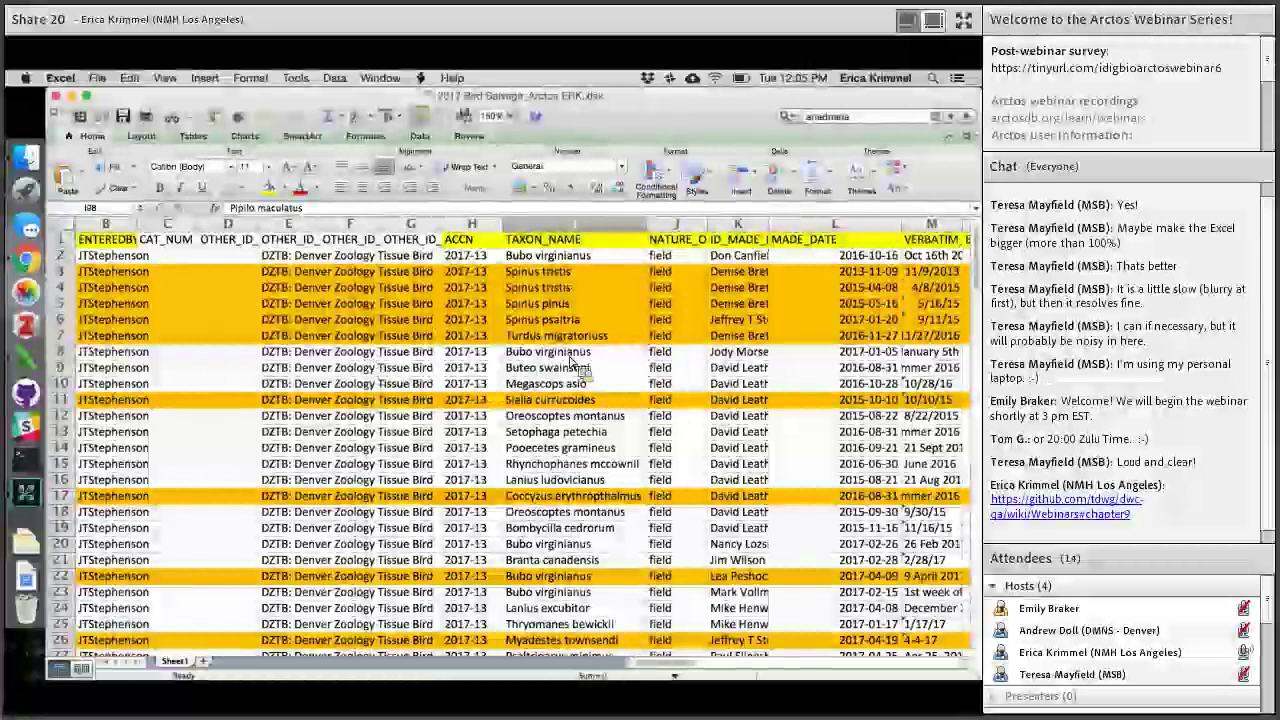
Look over the sheet's column headings and the georeference remarks in cell Y6
scroll(580, 366, "right", 10)
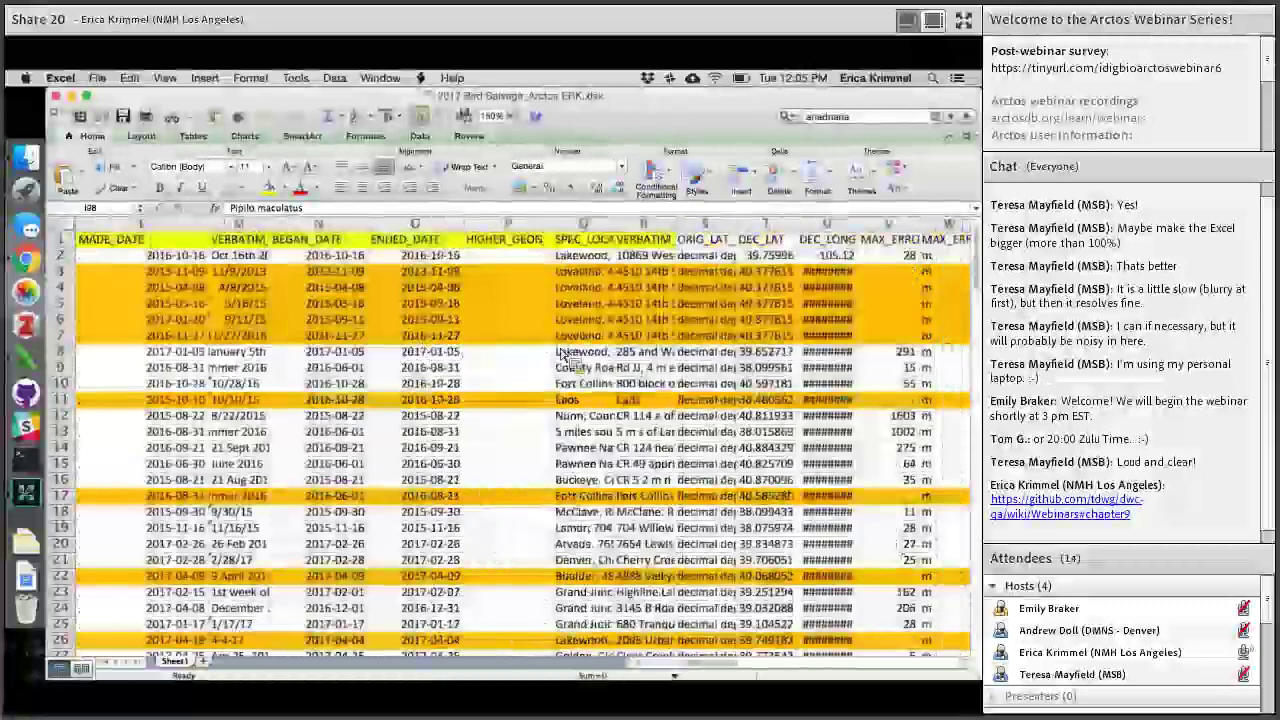
scroll(810, 355, "right", 8)
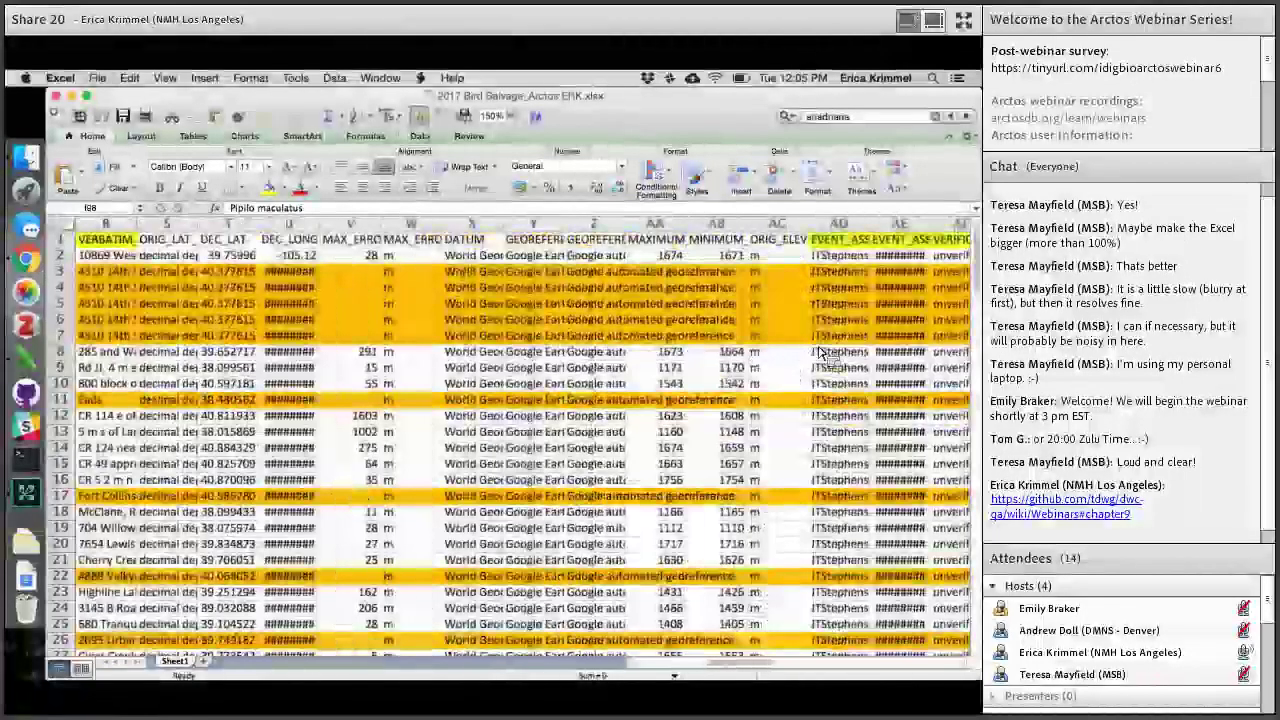
scroll(150, 344, "right", 3)
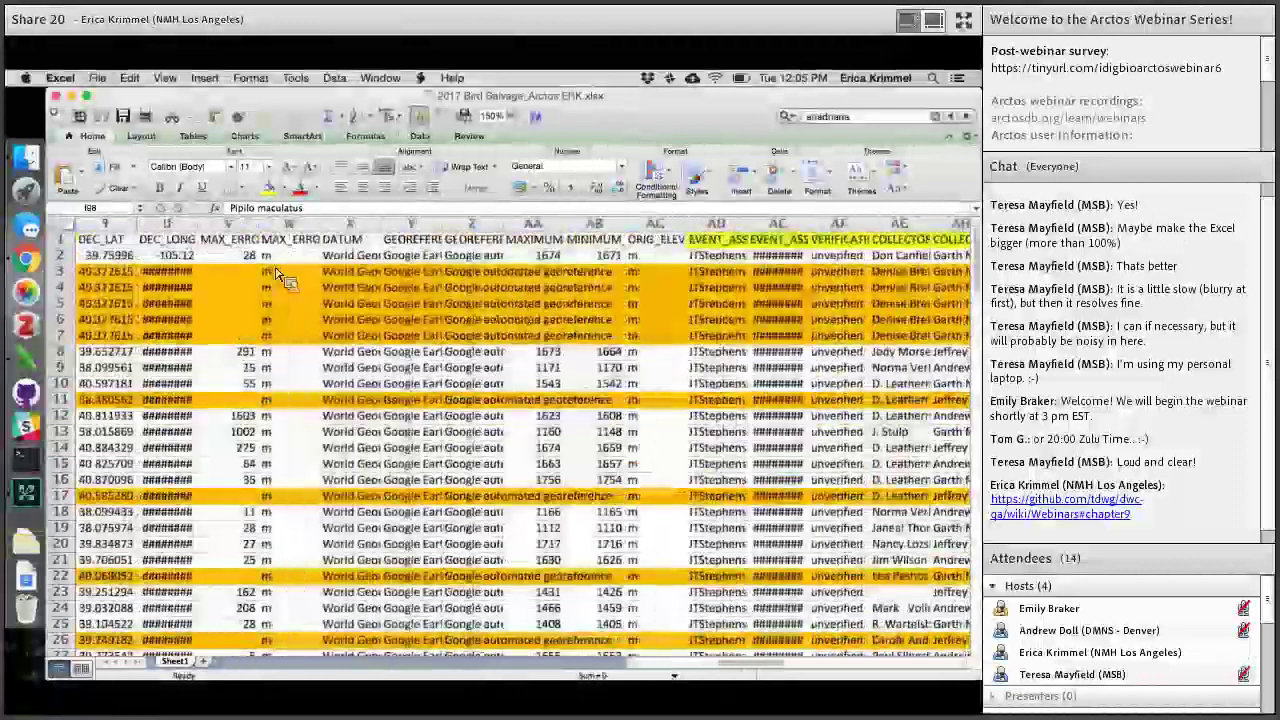
left_click(63, 243)
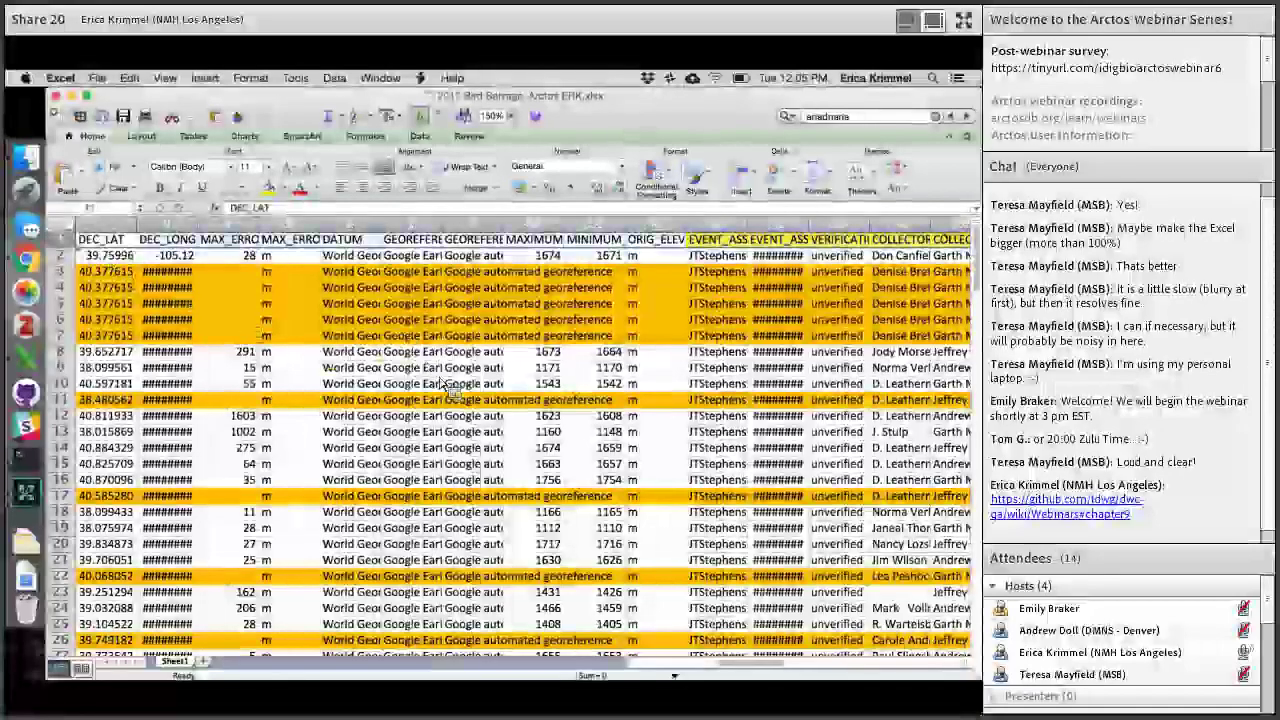
left_click(410, 320)
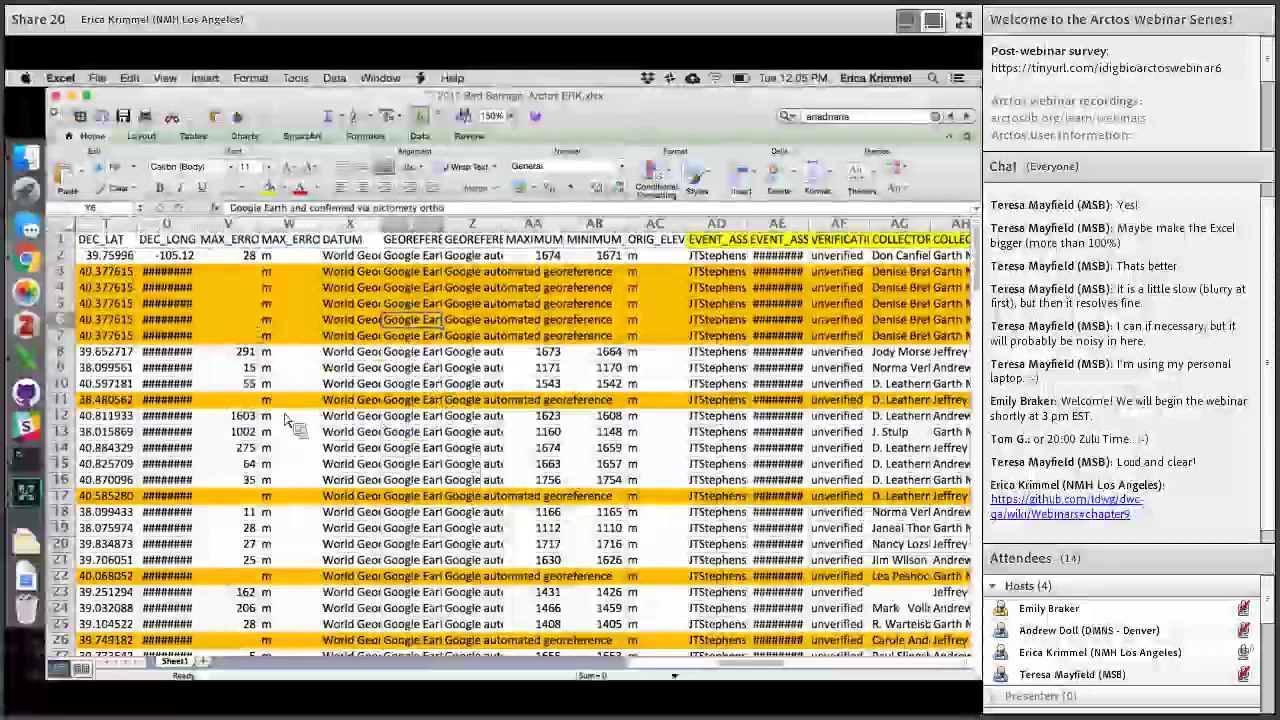
scroll(250, 420, "left", 10)
Launch OpenRefine from Launchpad and view its saved projects in Chrome
left_click(27, 197)
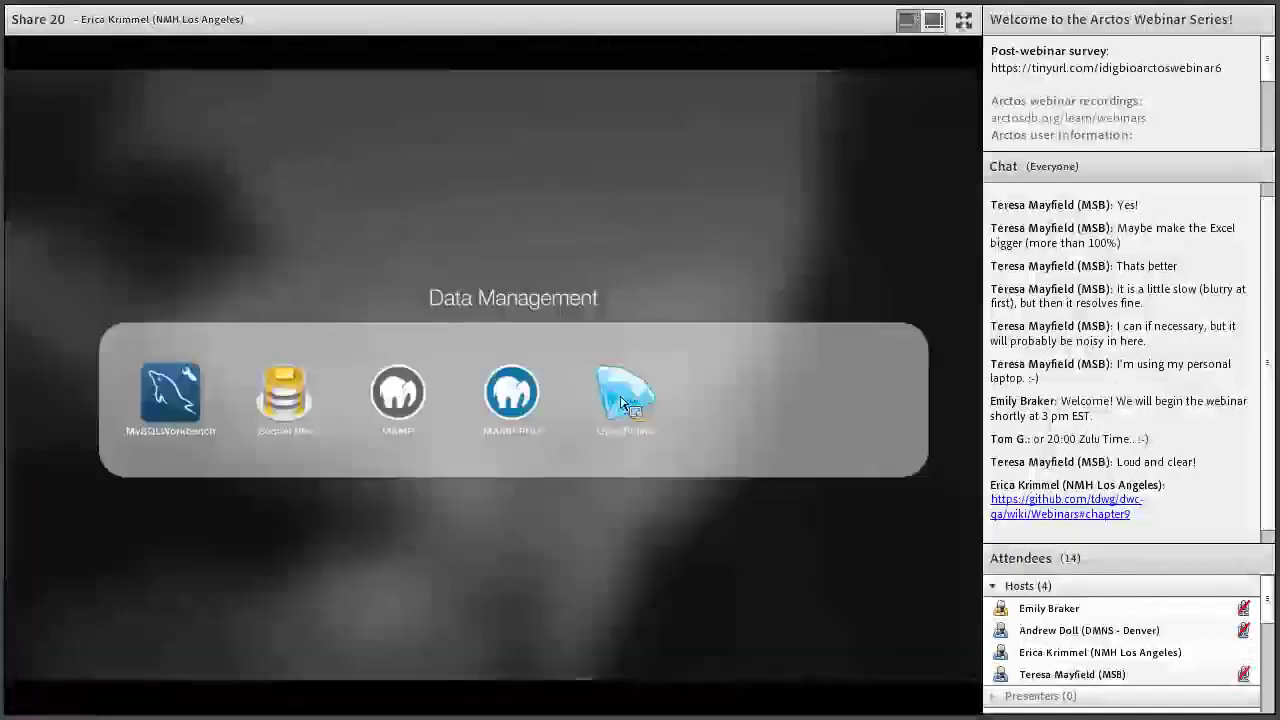
left_click(620, 400)
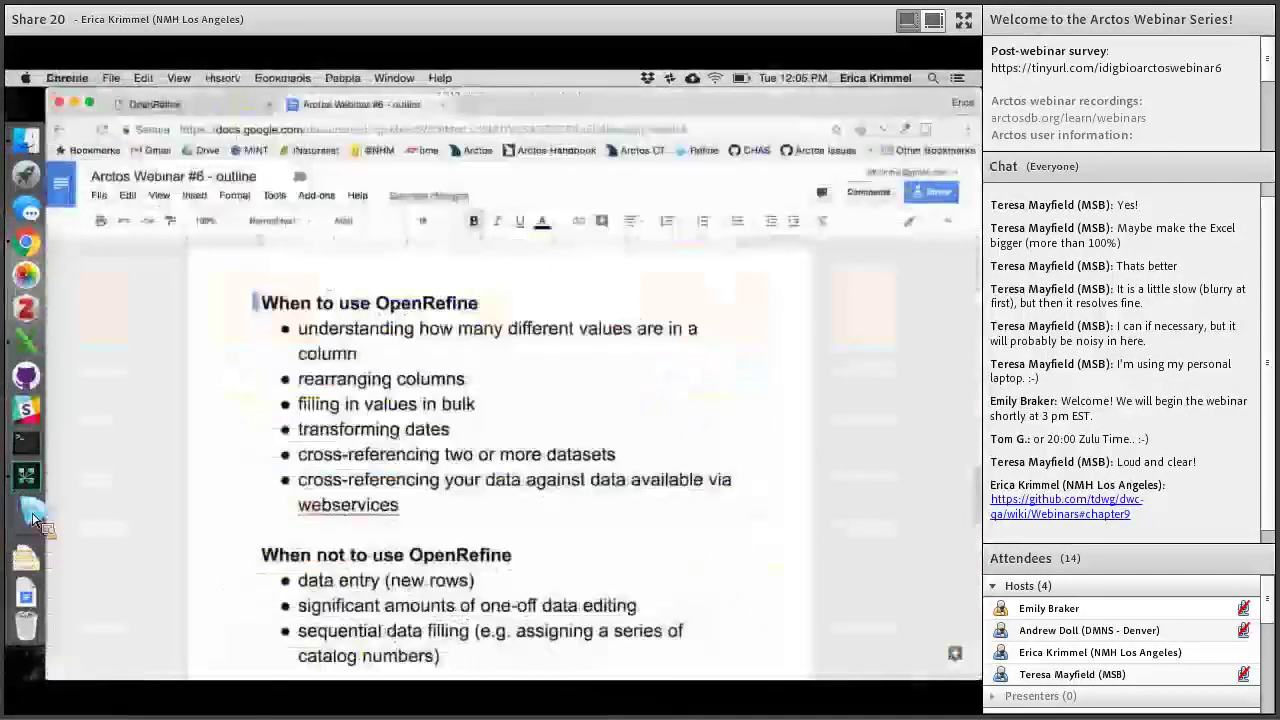
left_click(33, 520)
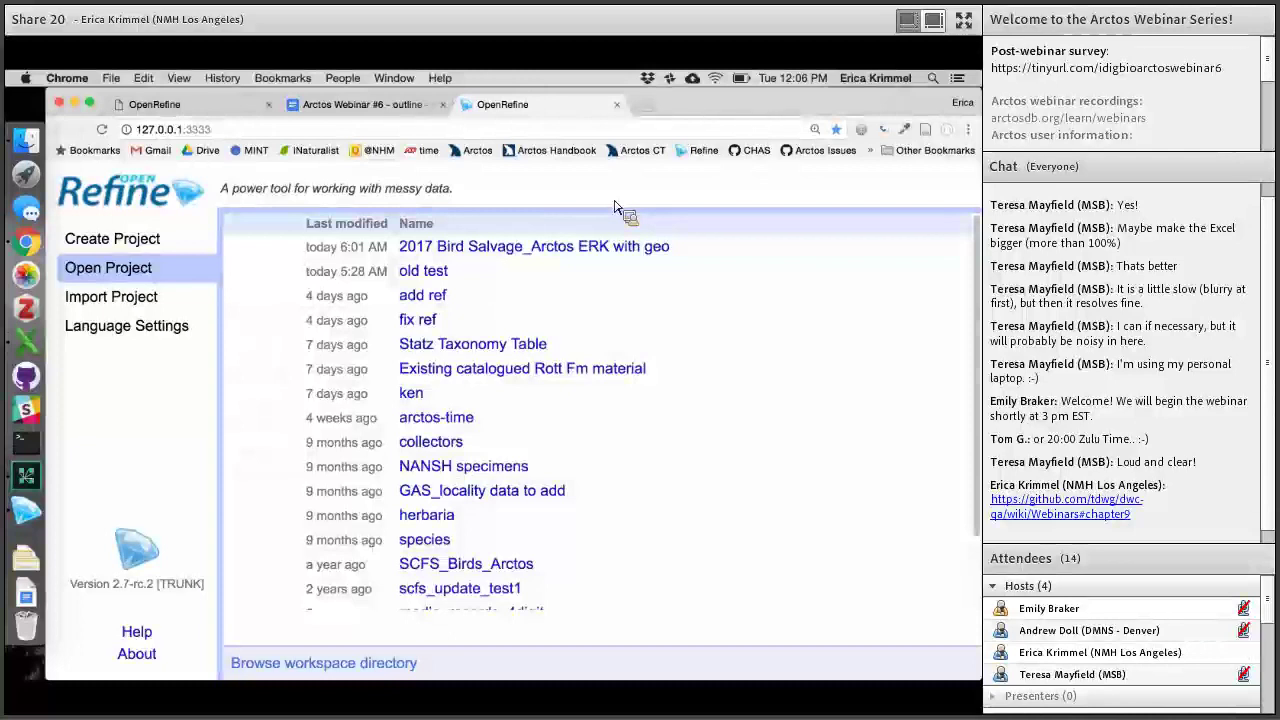
Import '2017 Bird Salvage_Arctos ERK.xlsx' from the Desktop as a new project and reach parsing options
left_click(157, 243)
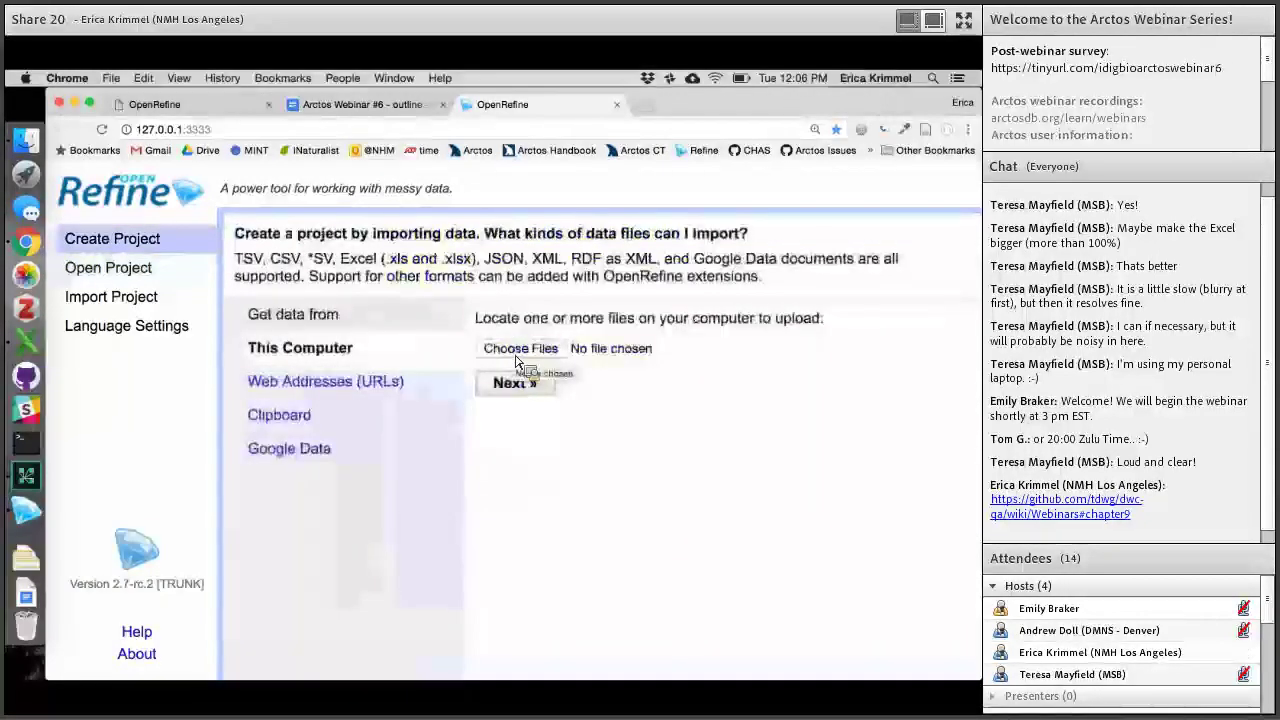
left_click(517, 352)
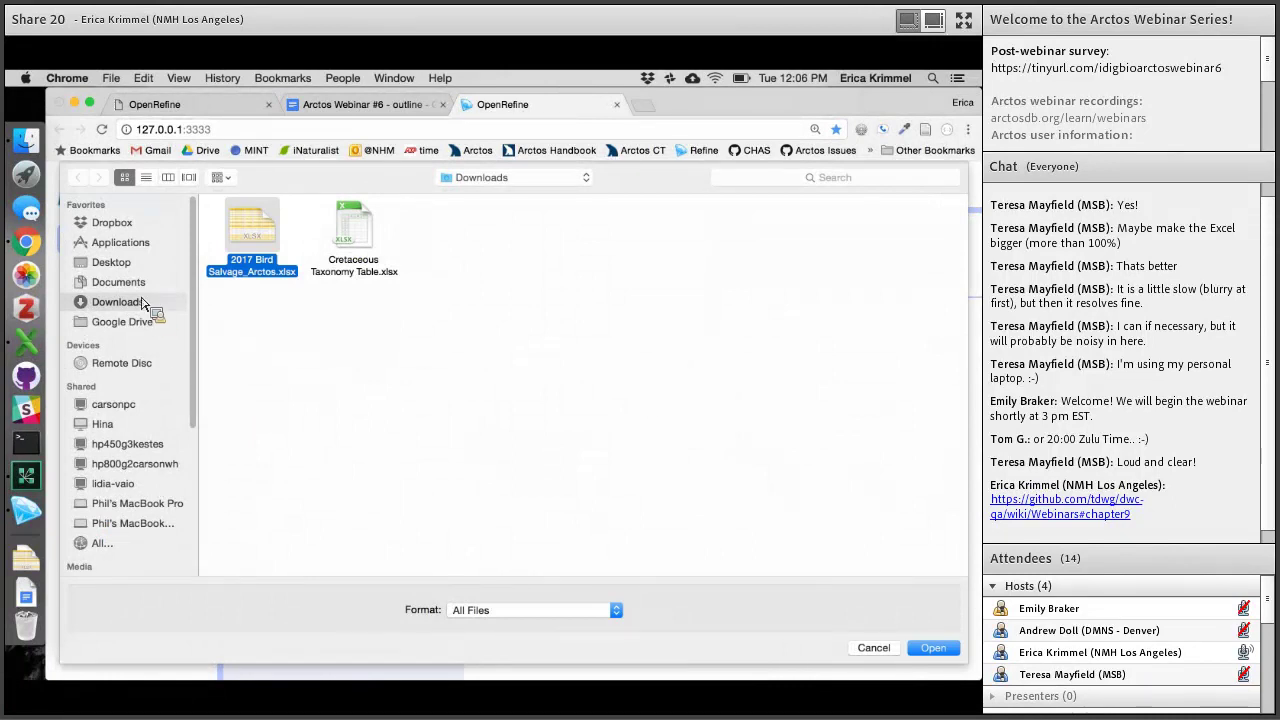
left_click(122, 264)
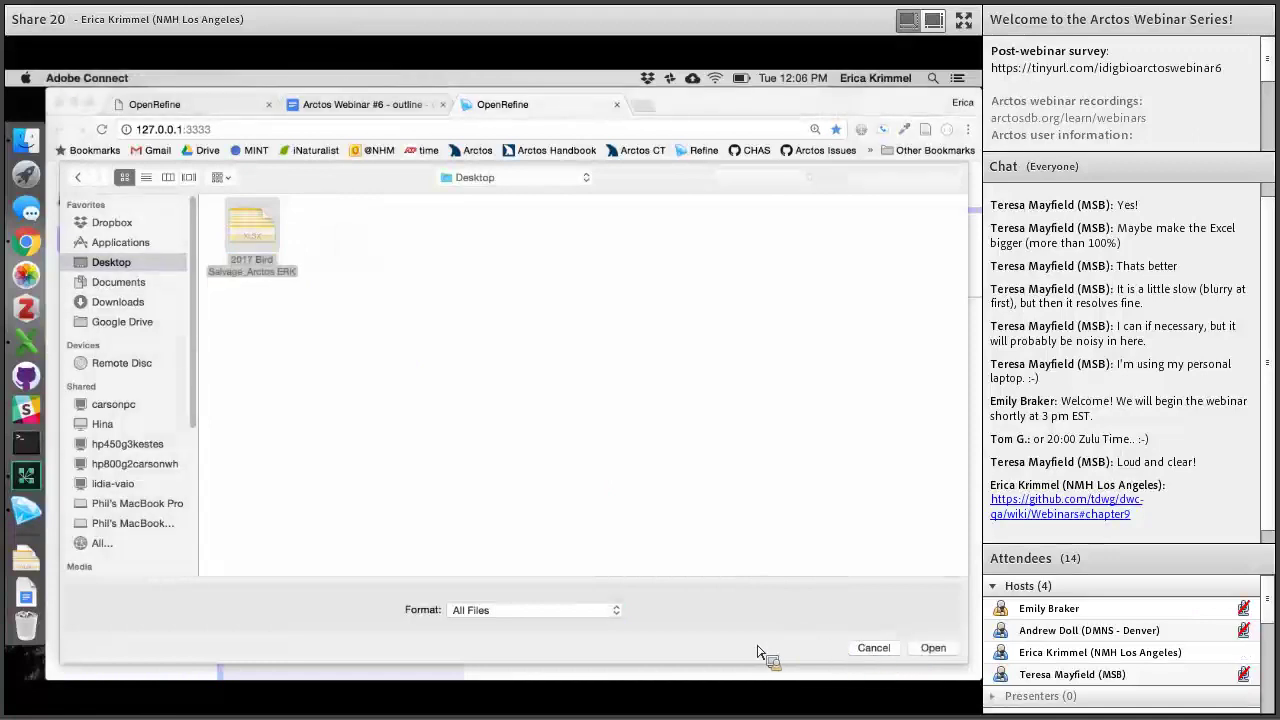
left_click(928, 647)
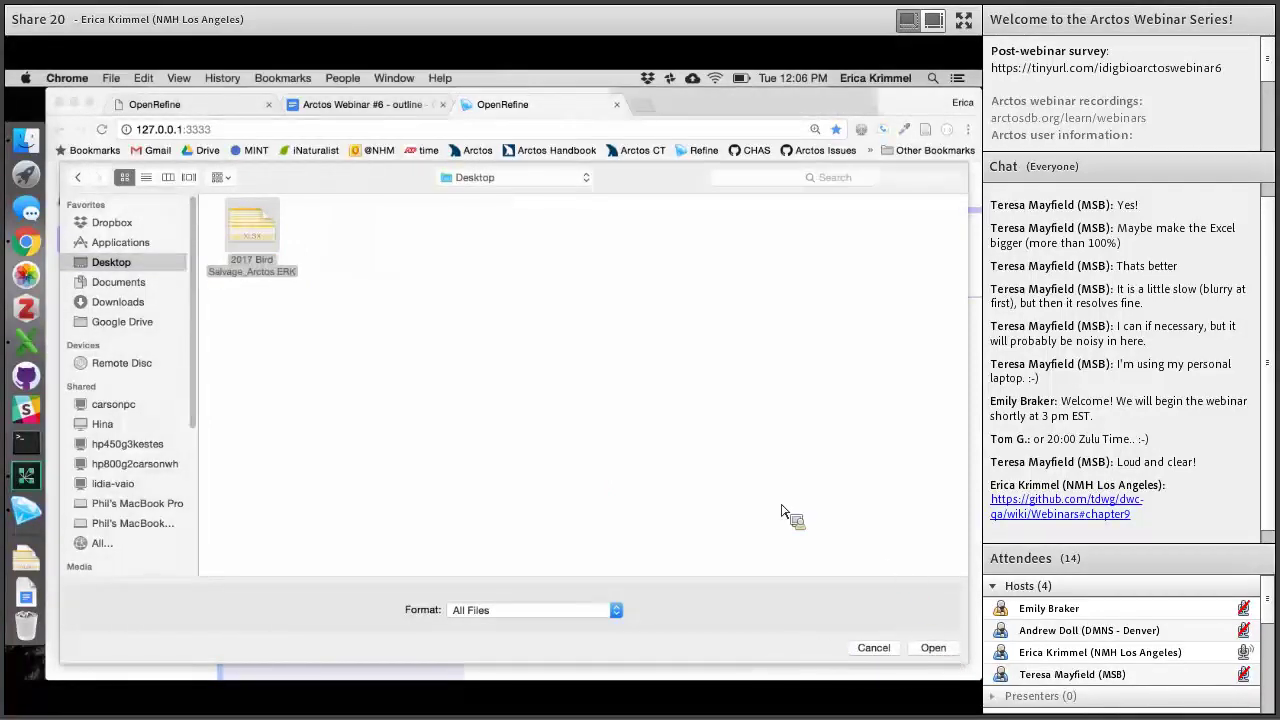
key("Return")
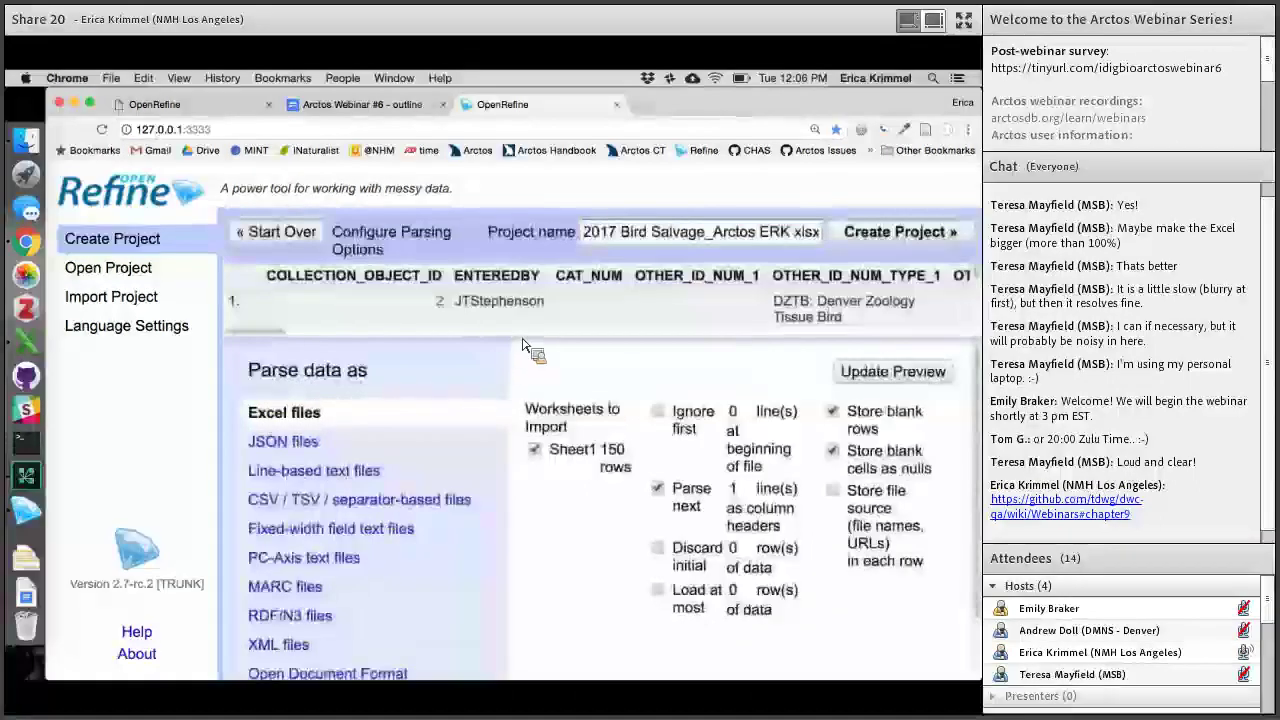
Check the Sheet1 preview, zoom out, and create the '2017 Bird Salvage_Arctos ERK xlsx' project
scroll(523, 345, "right", 5)
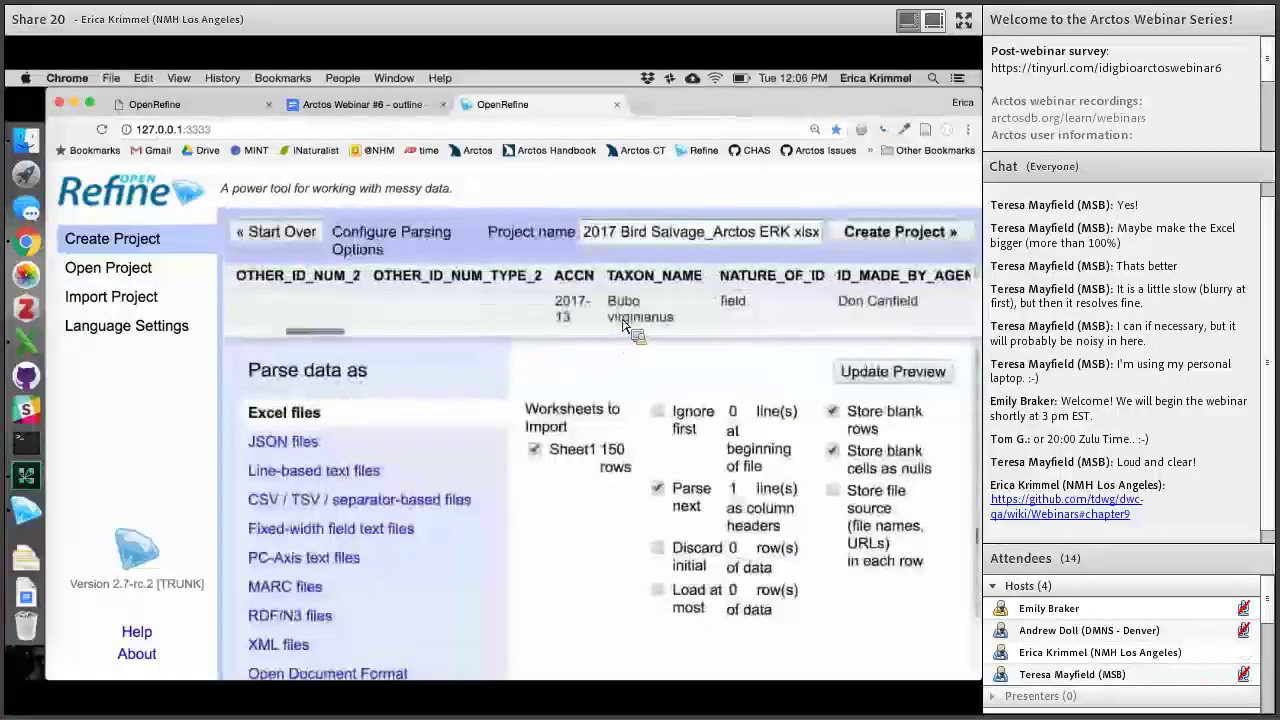
scroll(622, 325, "down", 3)
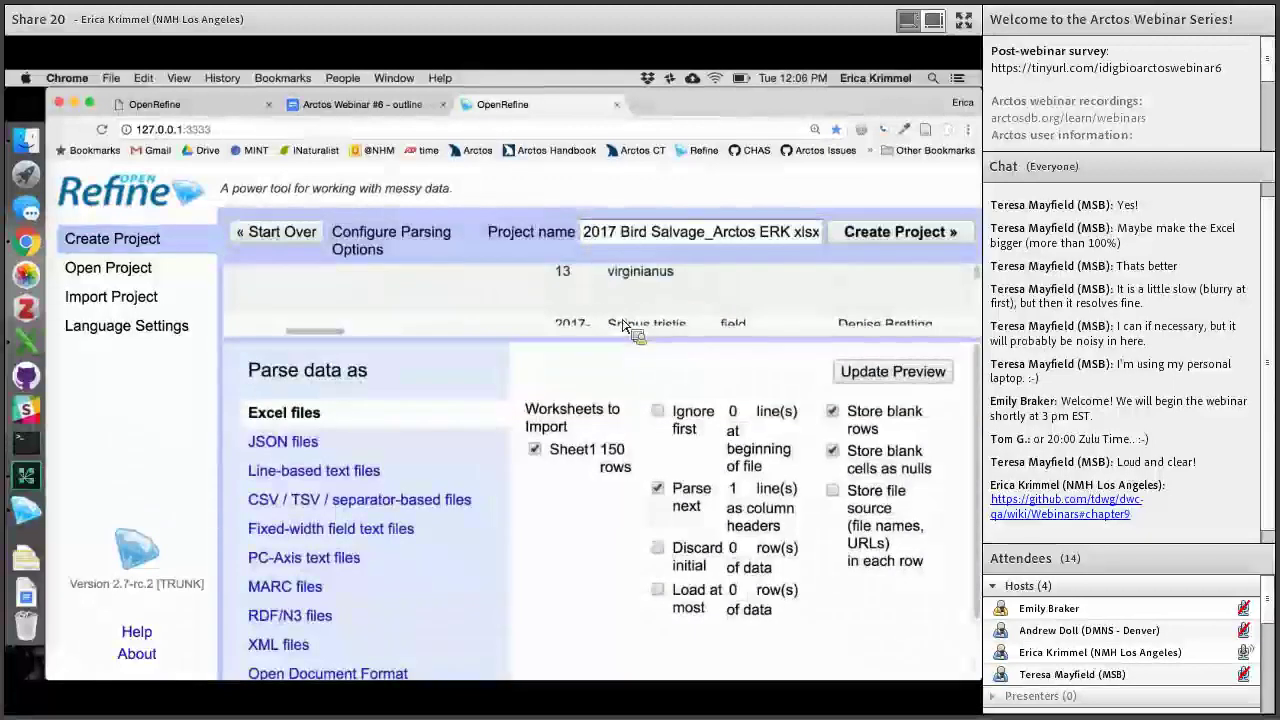
key("super+minus")
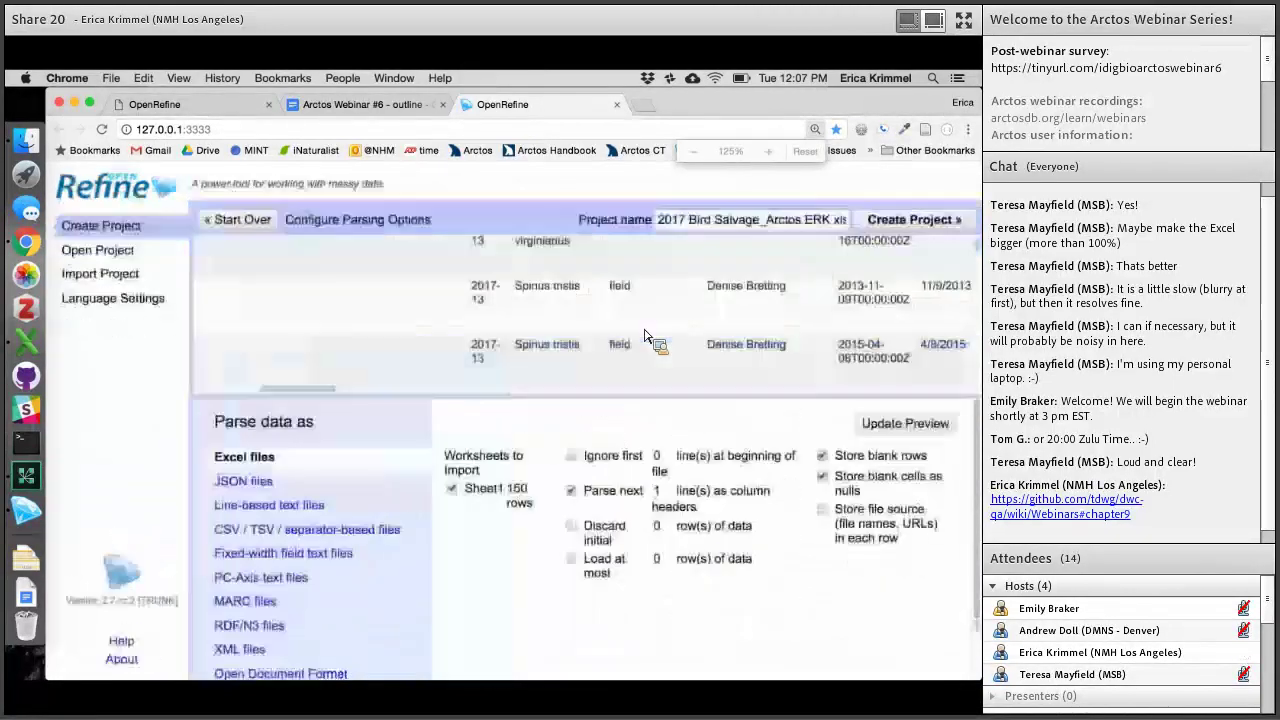
scroll(570, 325, "up", 3)
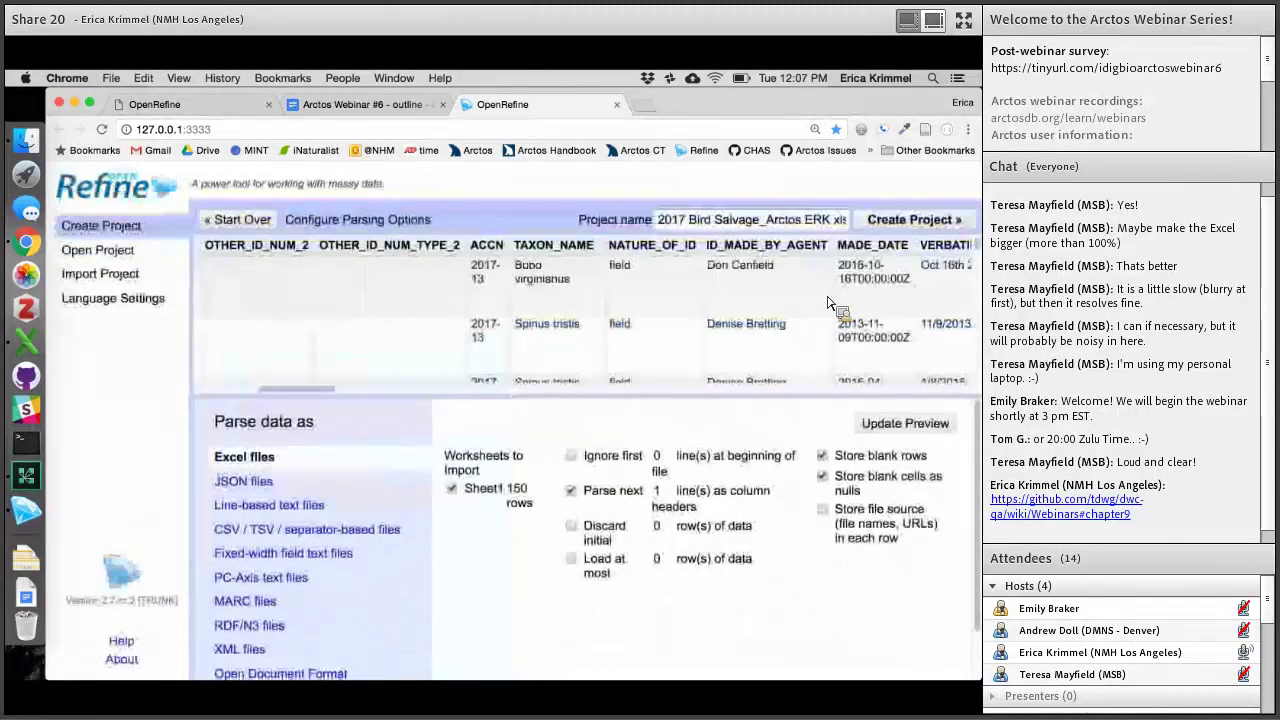
scroll(828, 303, "right", 5)
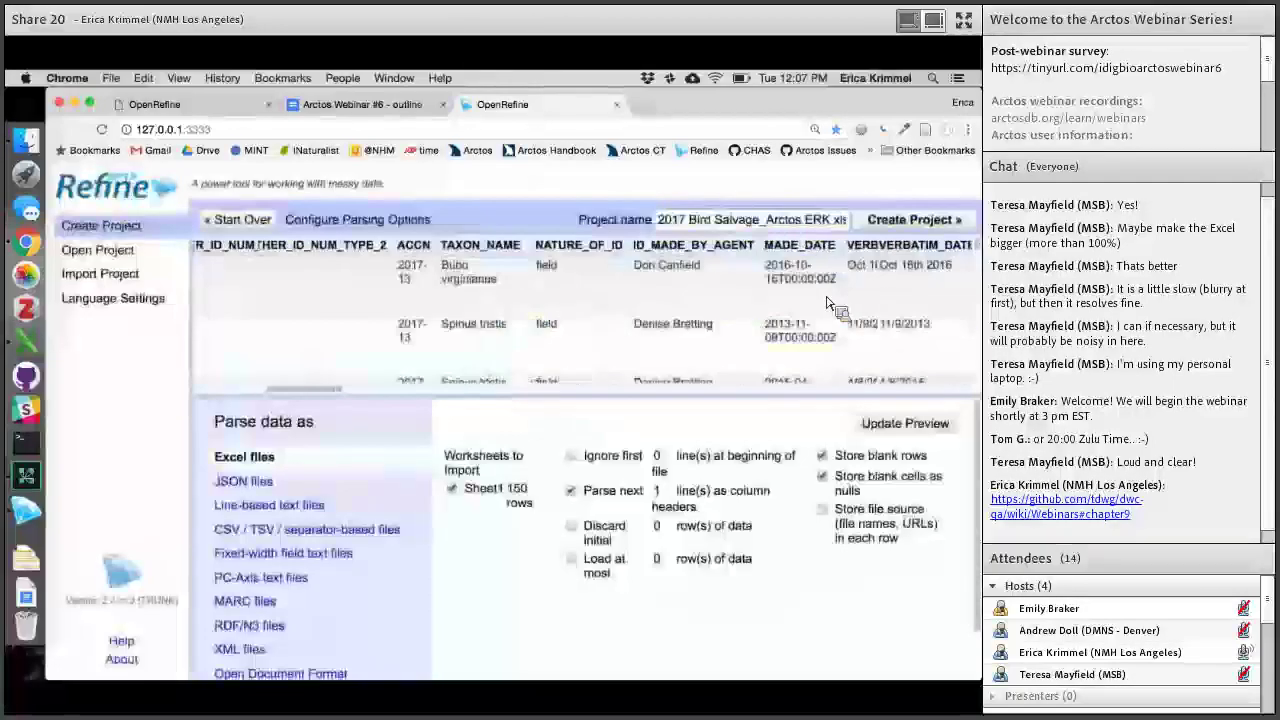
left_click(912, 225)
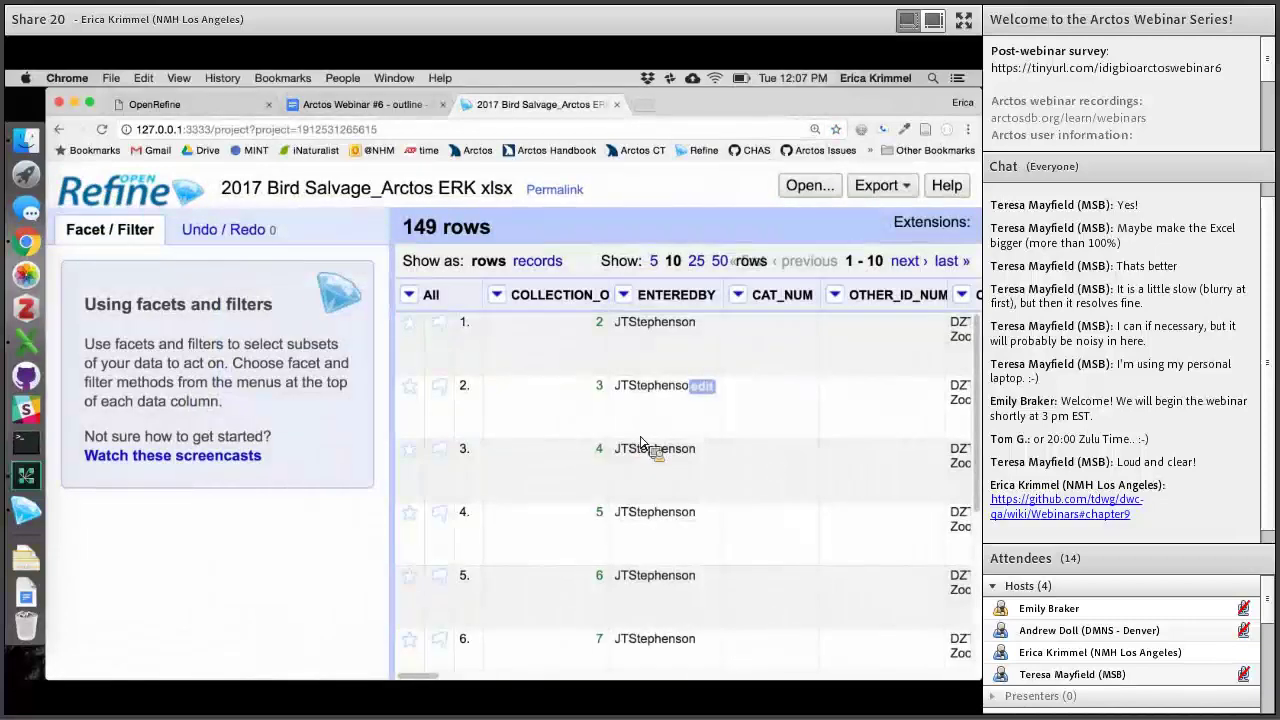
Scan the 149-row grid's columns and open the All column menu for re-ordering or removing
scroll(430, 255, "right", 1)
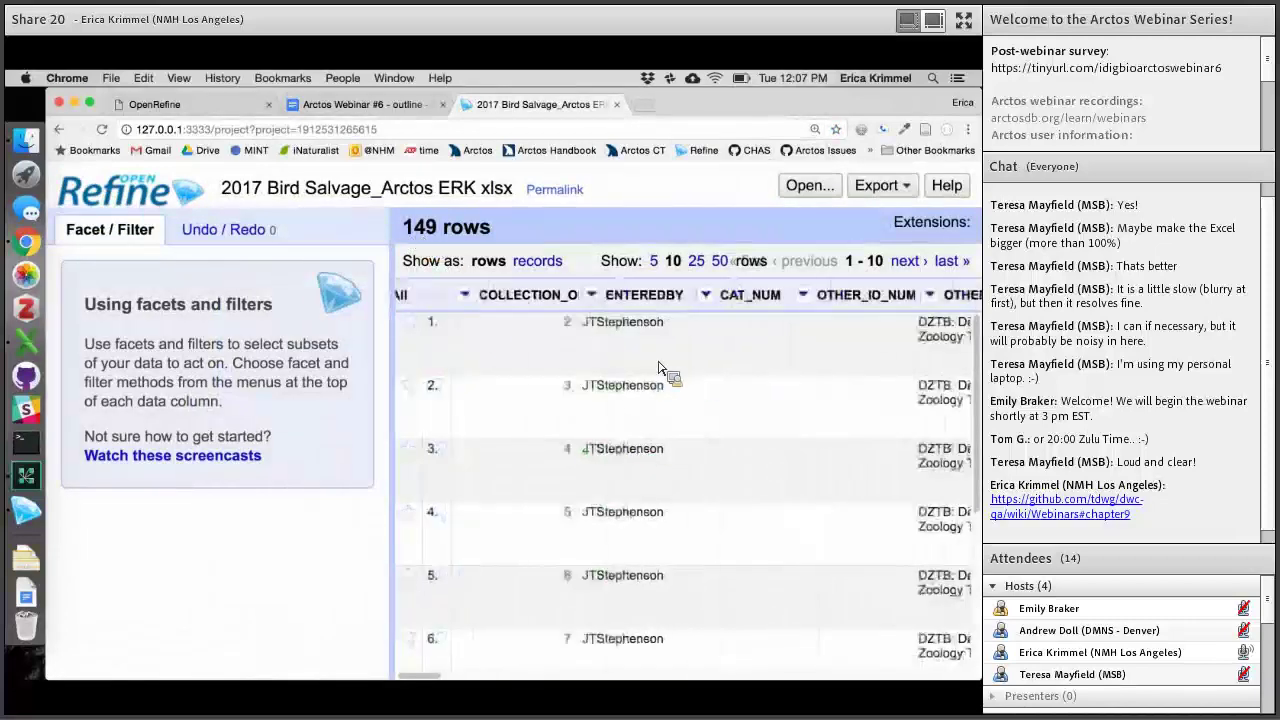
scroll(690, 395, "right", 4)
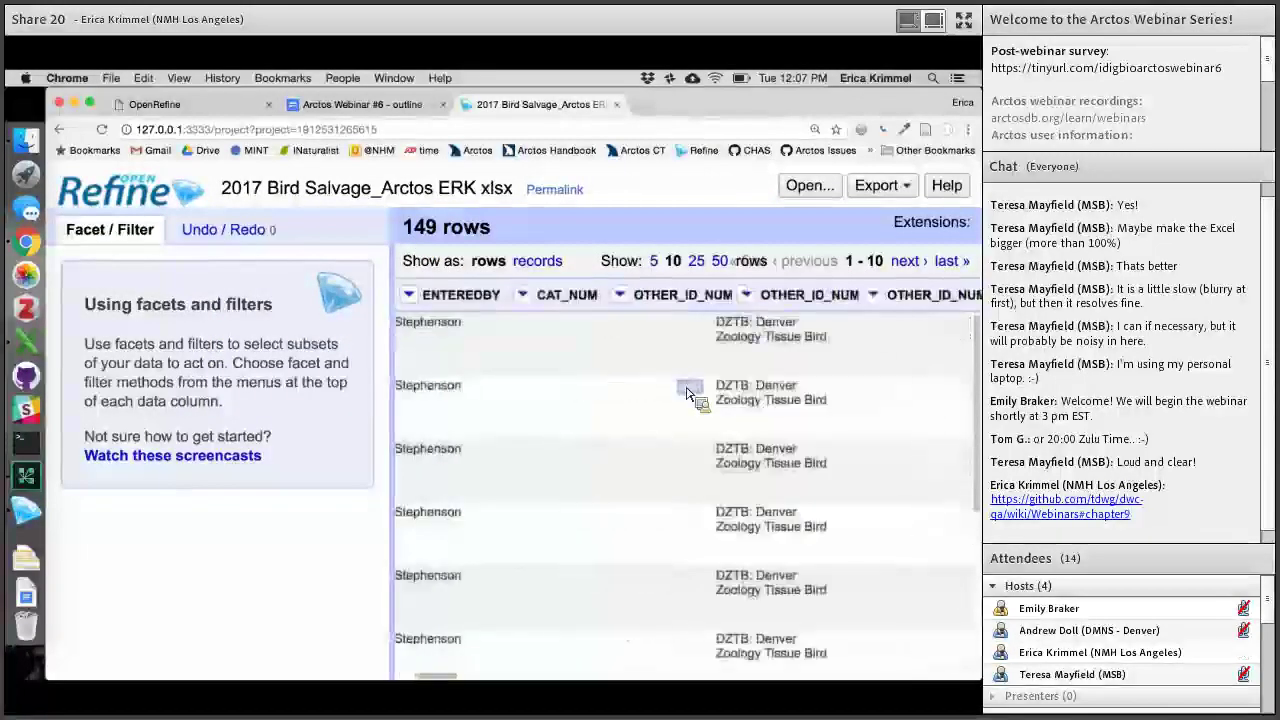
scroll(688, 393, "right", 15)
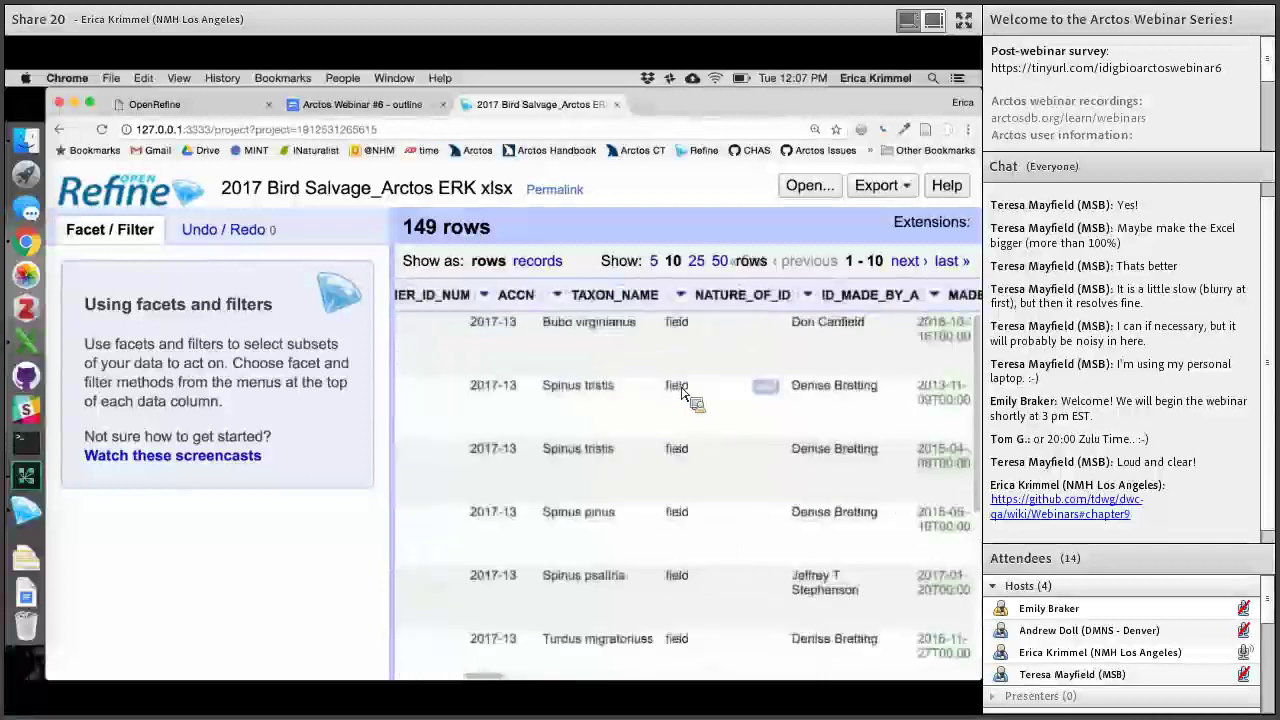
scroll(683, 393, "right", 10)
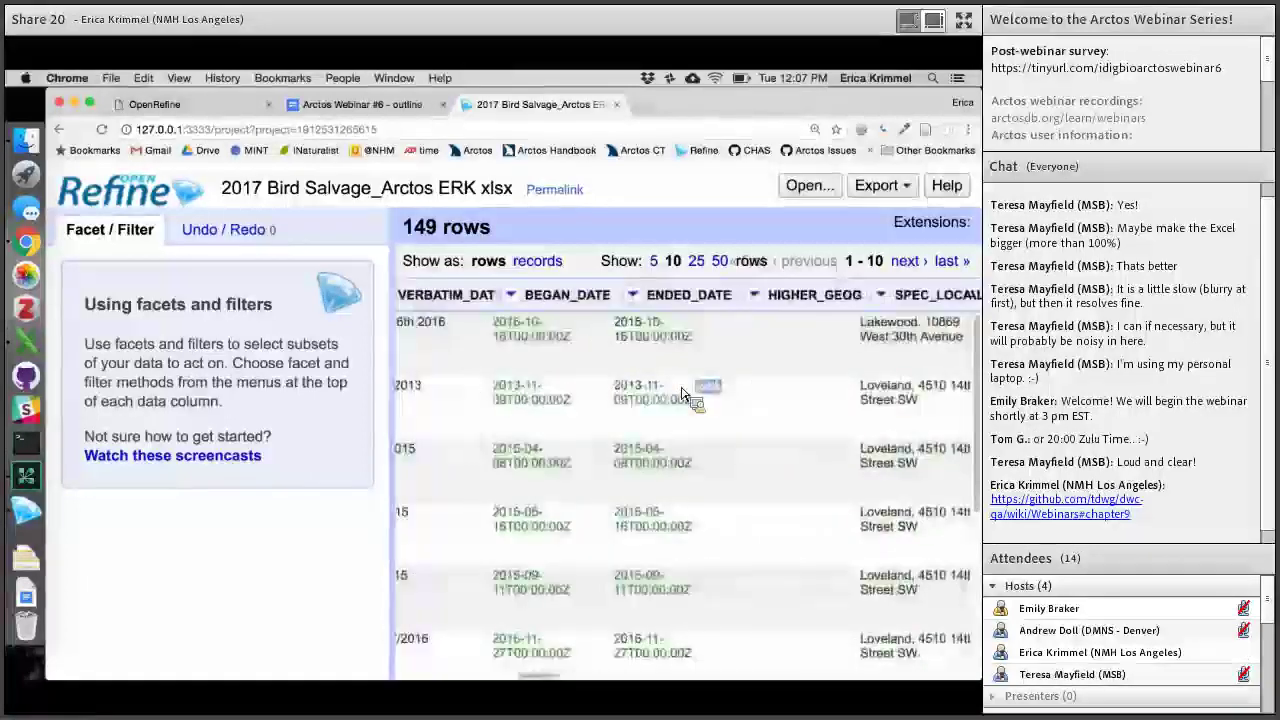
scroll(500, 381, "right", 3)
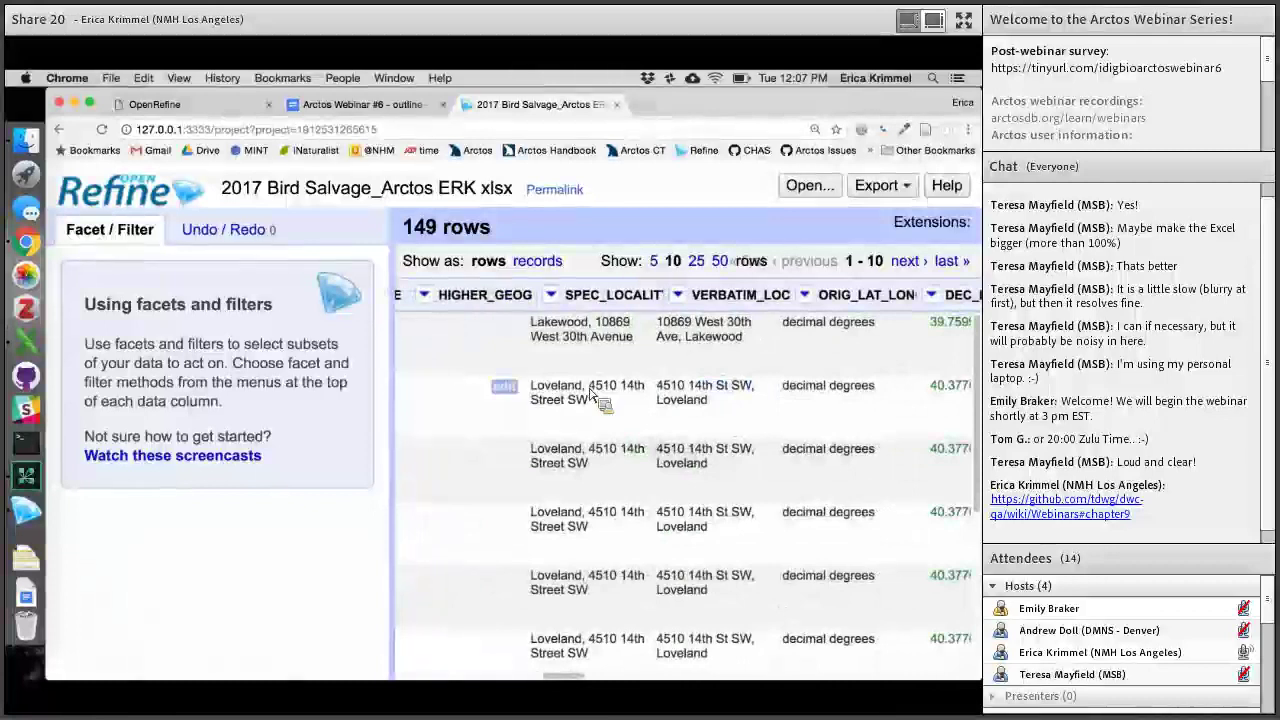
scroll(597, 397, "left", 15)
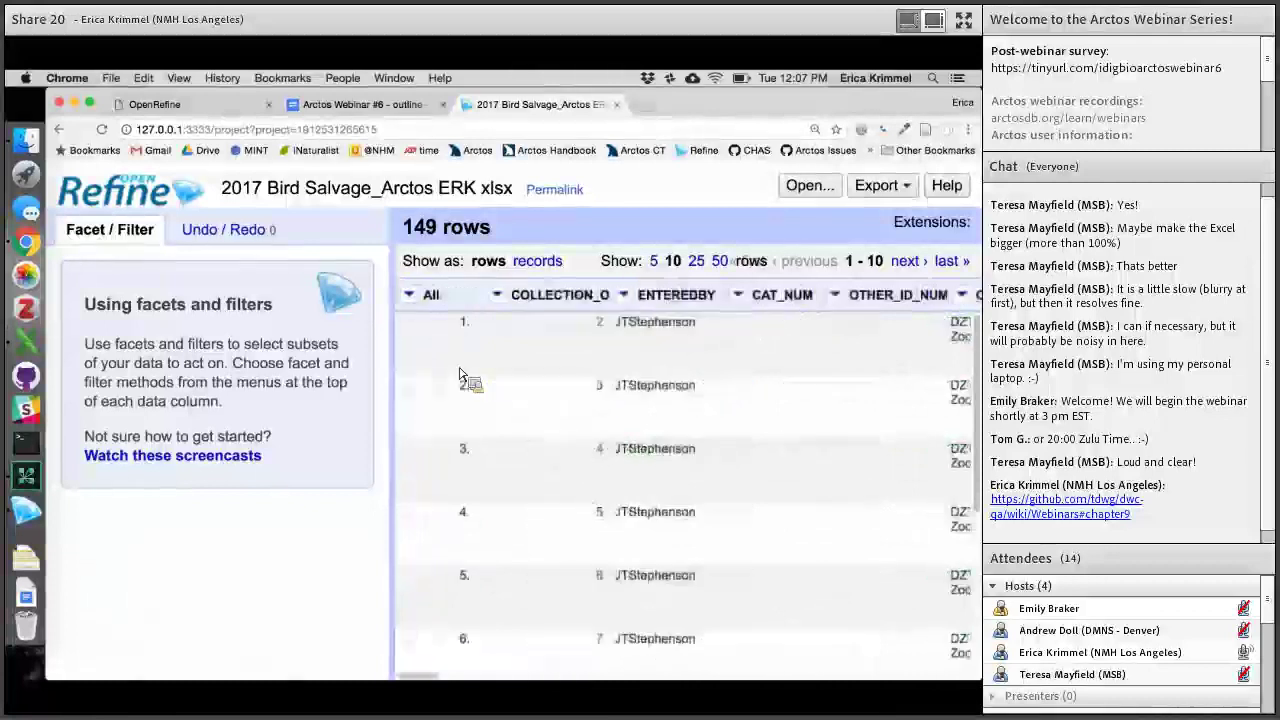
left_click(418, 297)
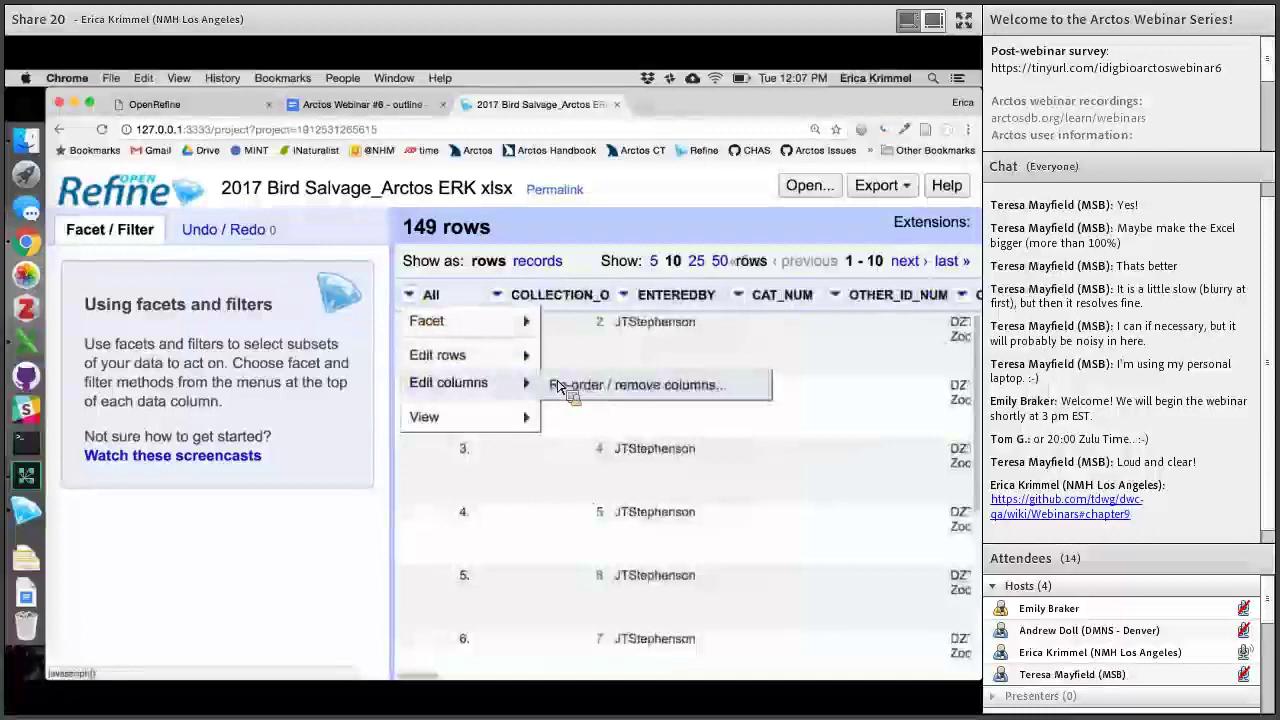
left_click(636, 384)
left_click_drag(340, 264, 495, 440)
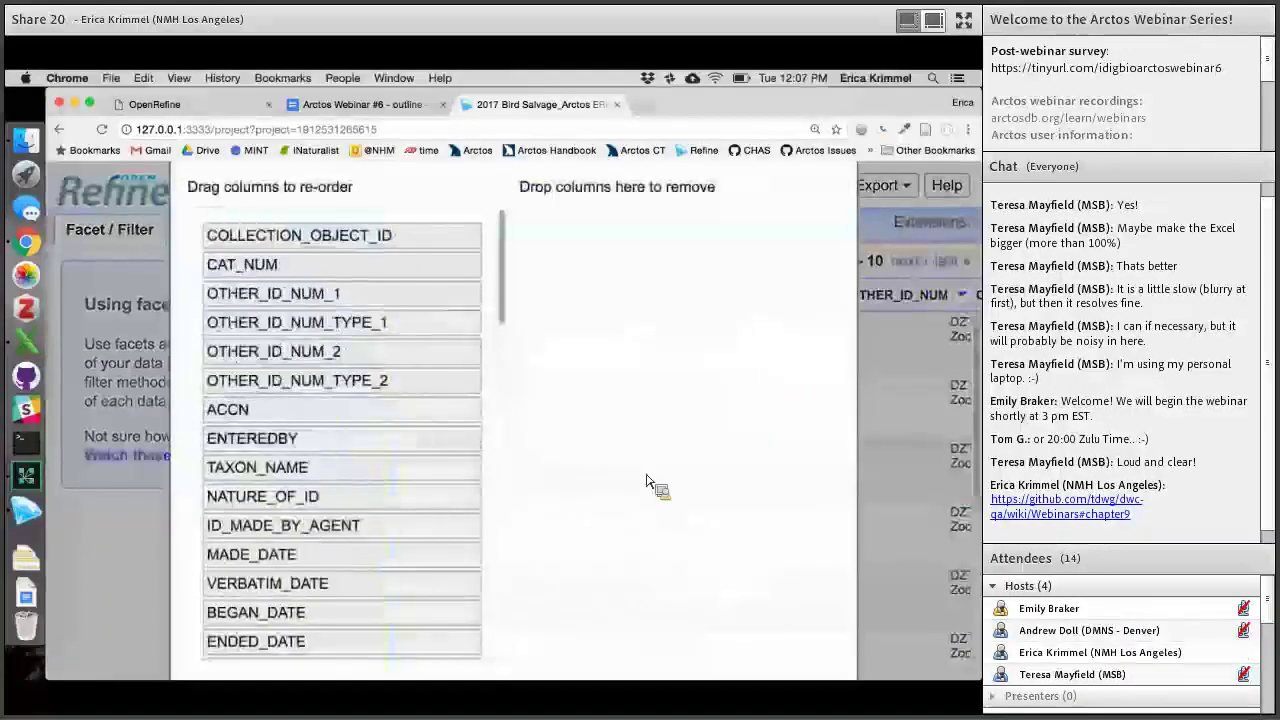
scroll(646, 482, "down", 1)
scroll(646, 482, "up", 1)
key("super+minus")
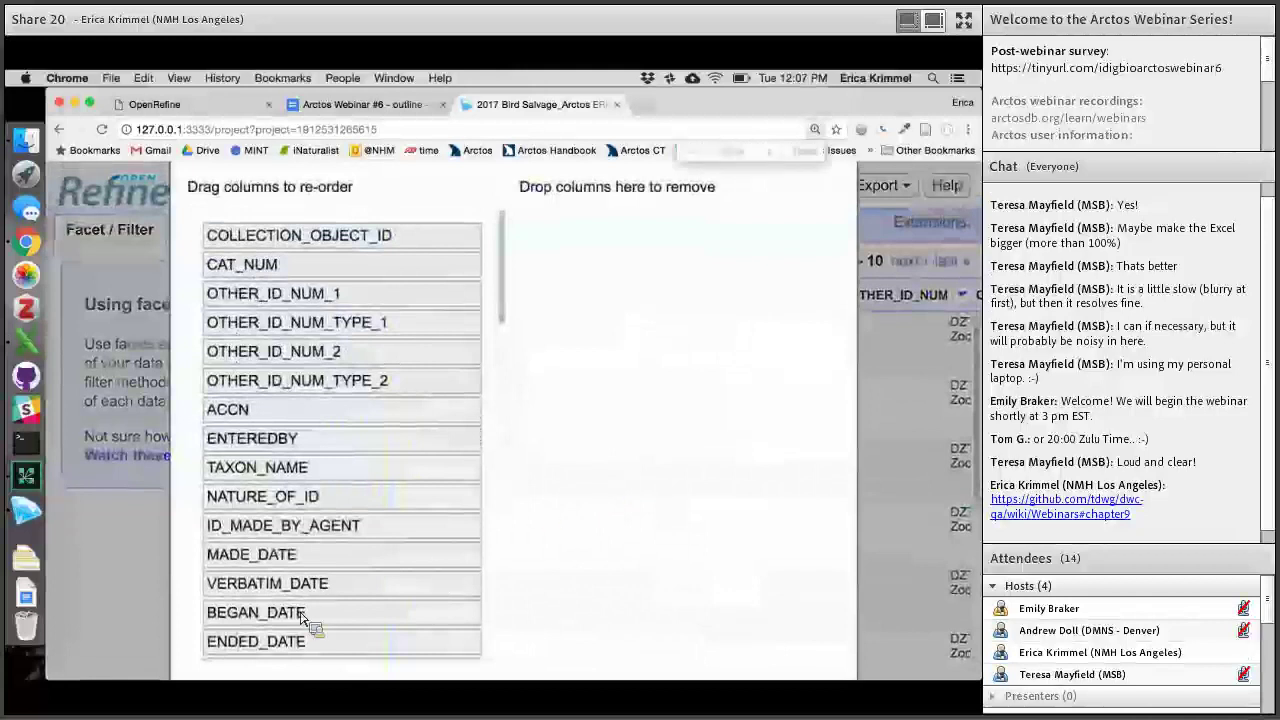
left_click(258, 605)
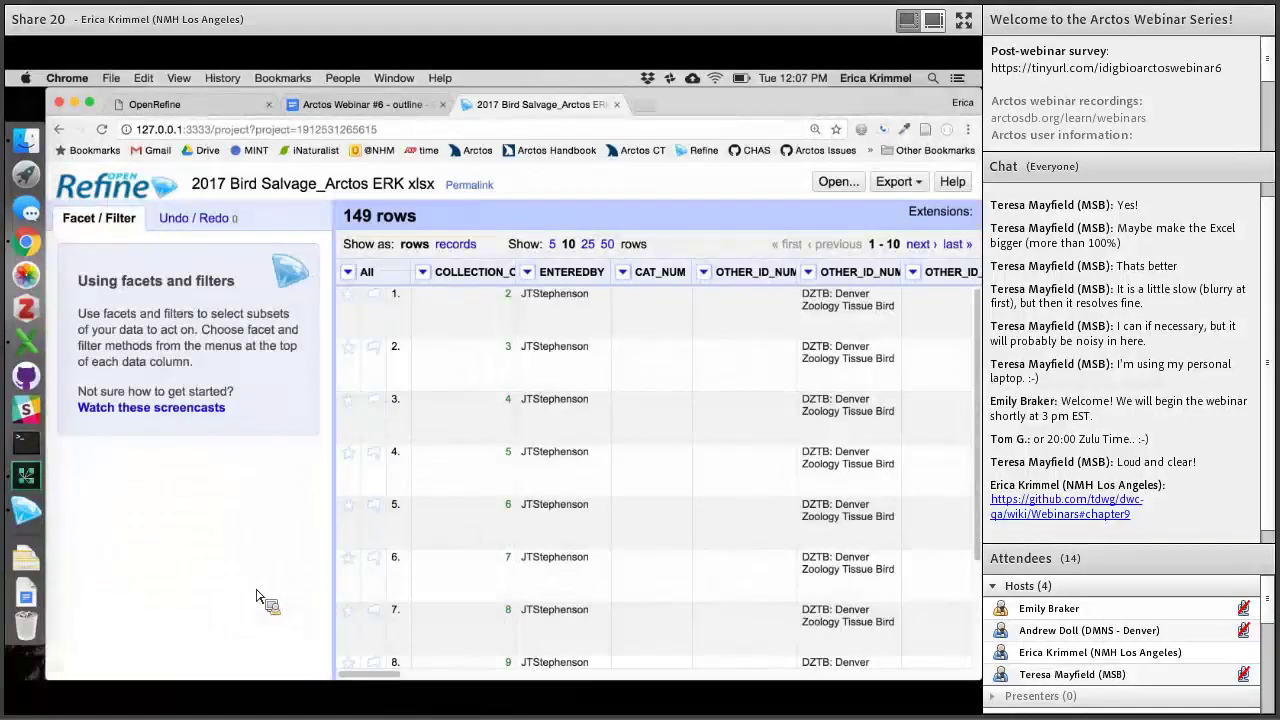
key("super+plus")
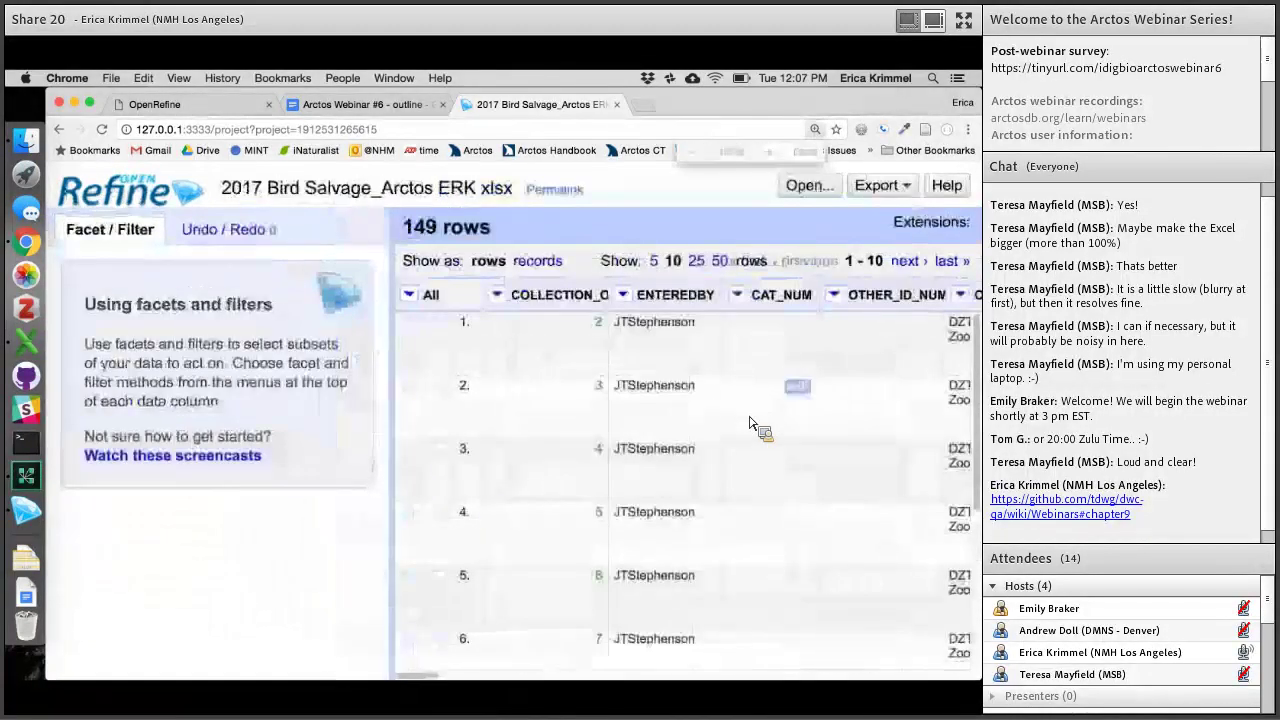
scroll(752, 424, "right", 5)
Collapse every column except the three COLLECTOR_AGENT columns using a collector column's View menu
scroll(752, 424, "right", 15)
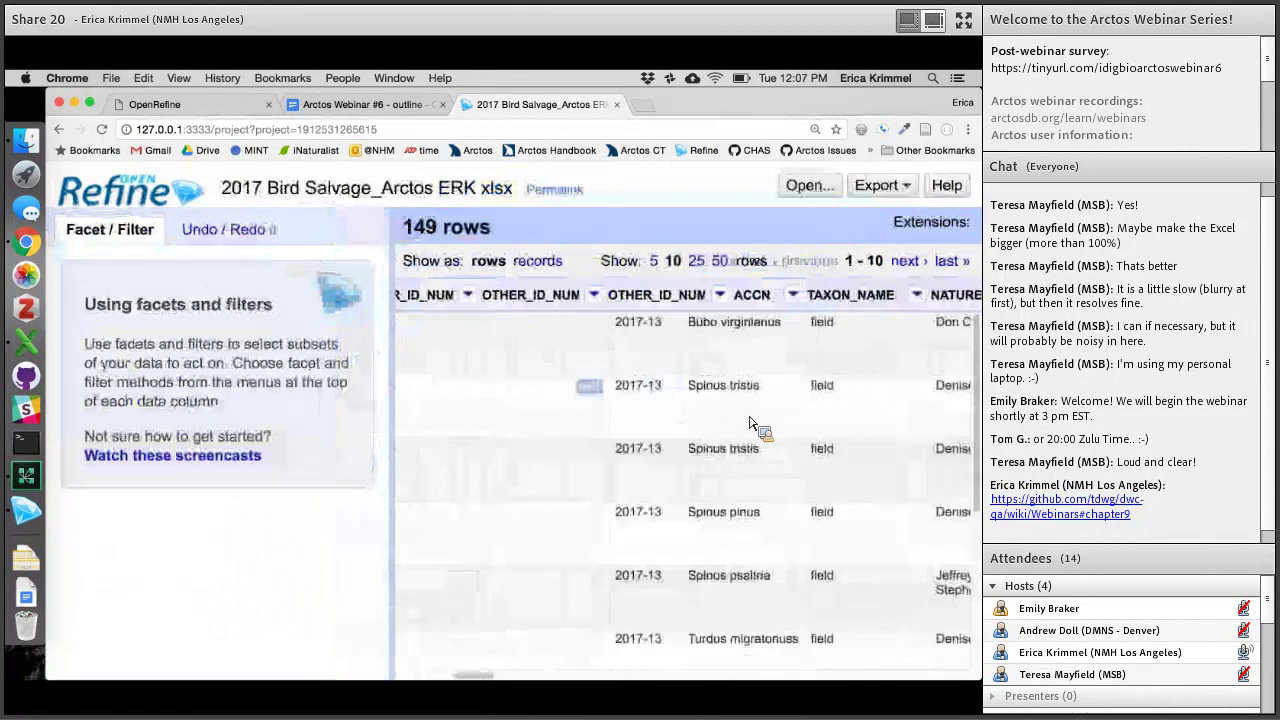
scroll(752, 424, "right", 15)
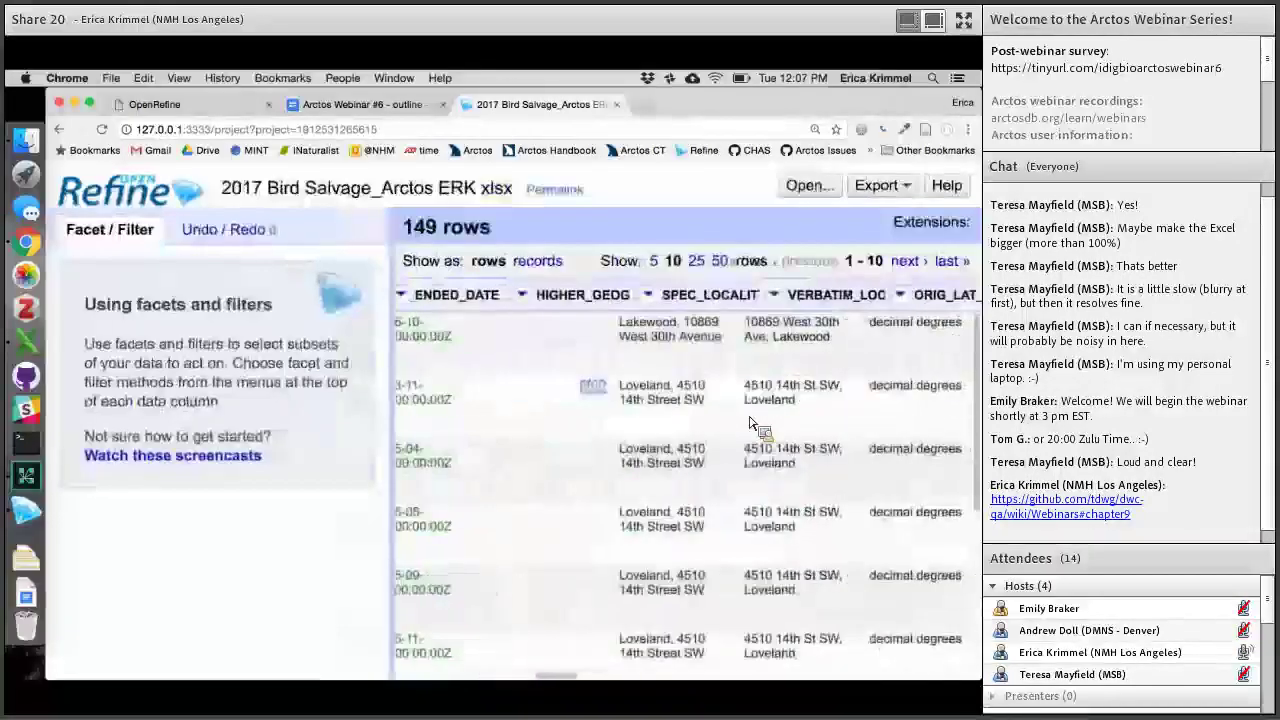
scroll(752, 424, "right", 15)
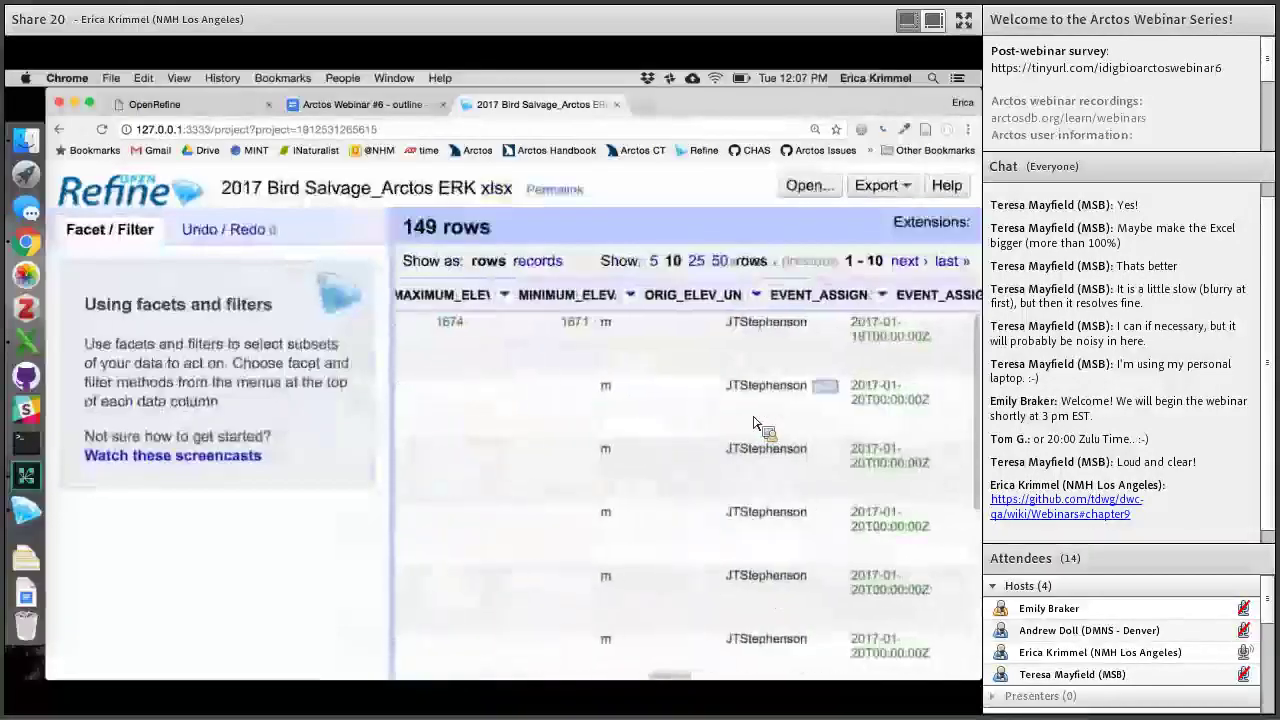
left_click(531, 295)
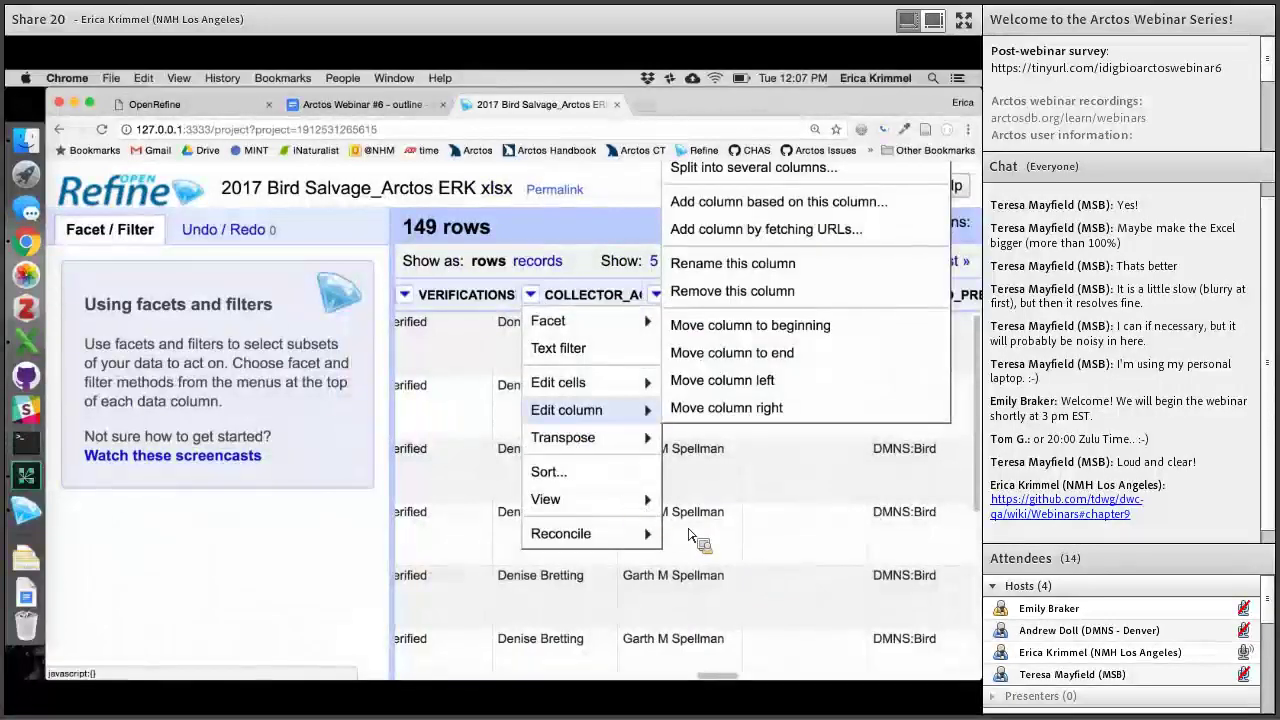
scroll(613, 350, "right", 10)
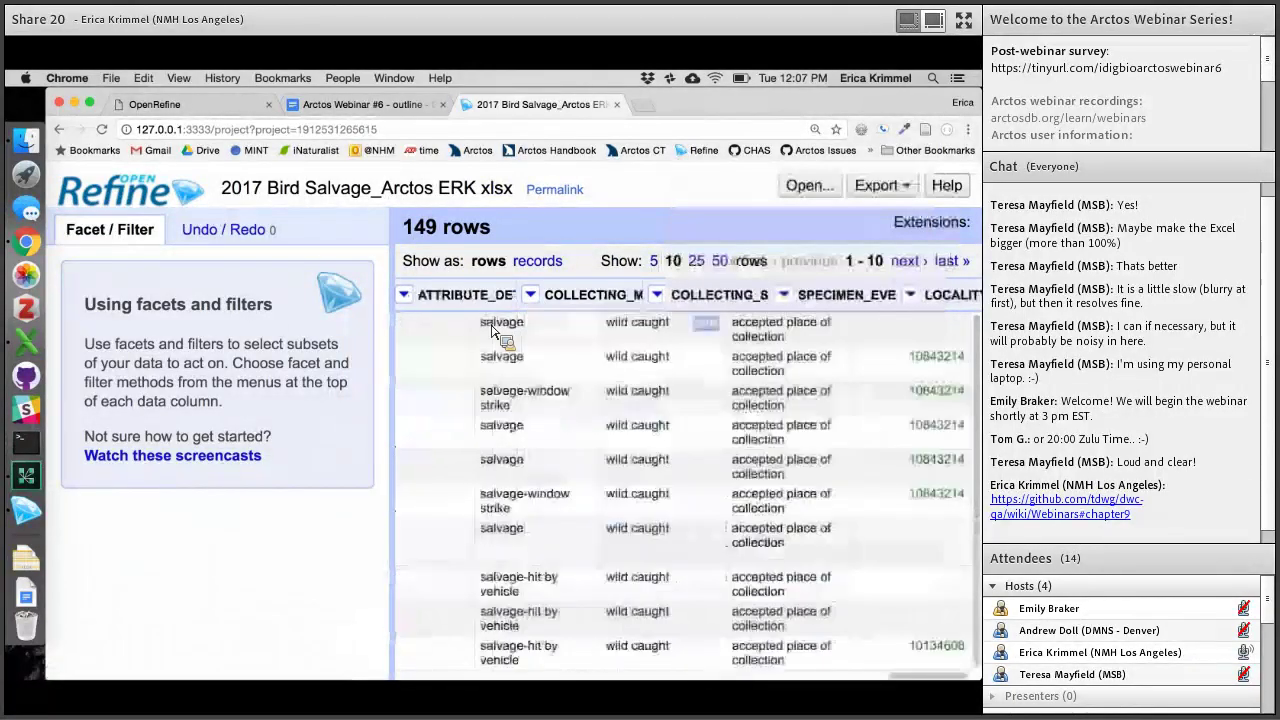
scroll(605, 358, "left", 1)
scroll(605, 358, "left", 10)
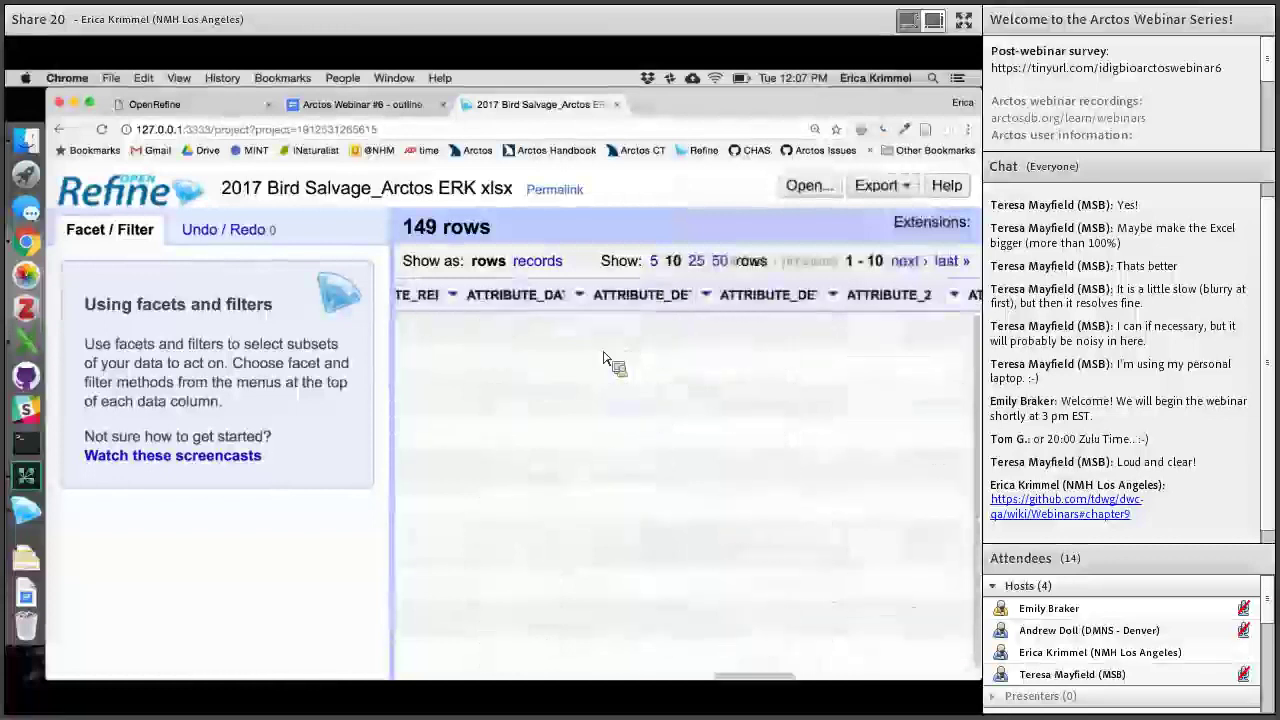
scroll(603, 355, "right", 4)
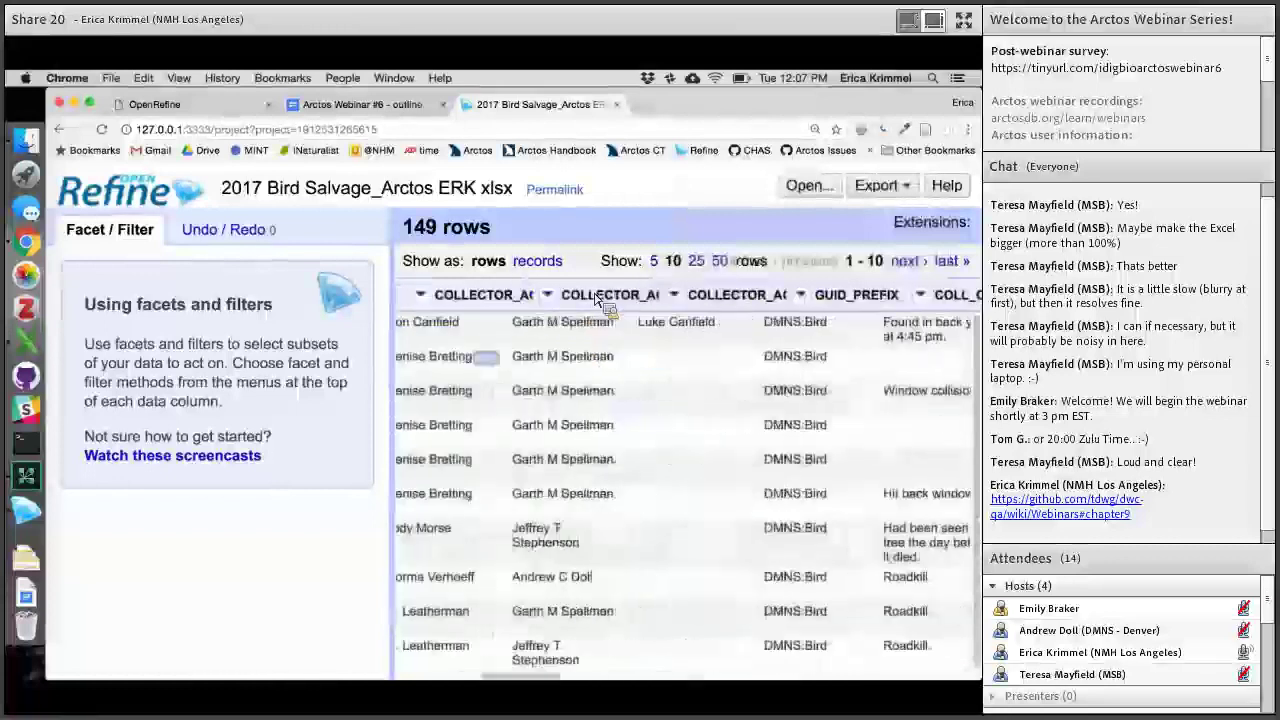
left_click(582, 295)
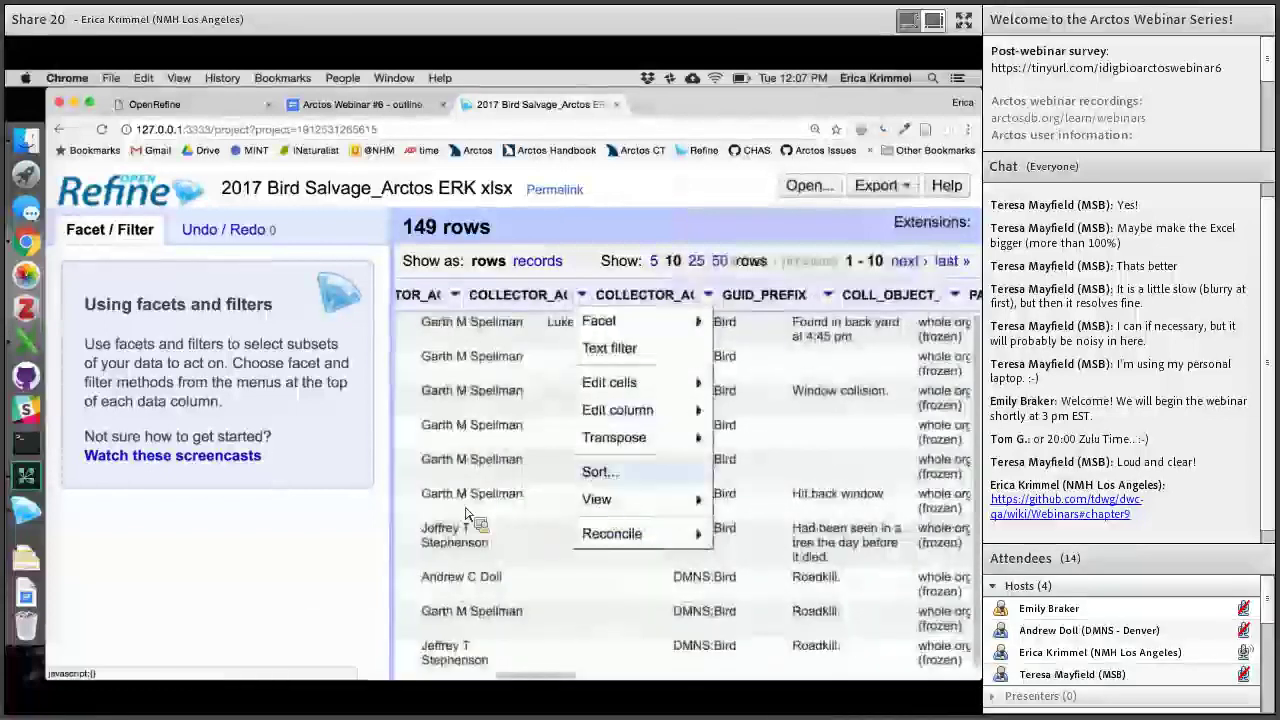
mouse_move(632, 505)
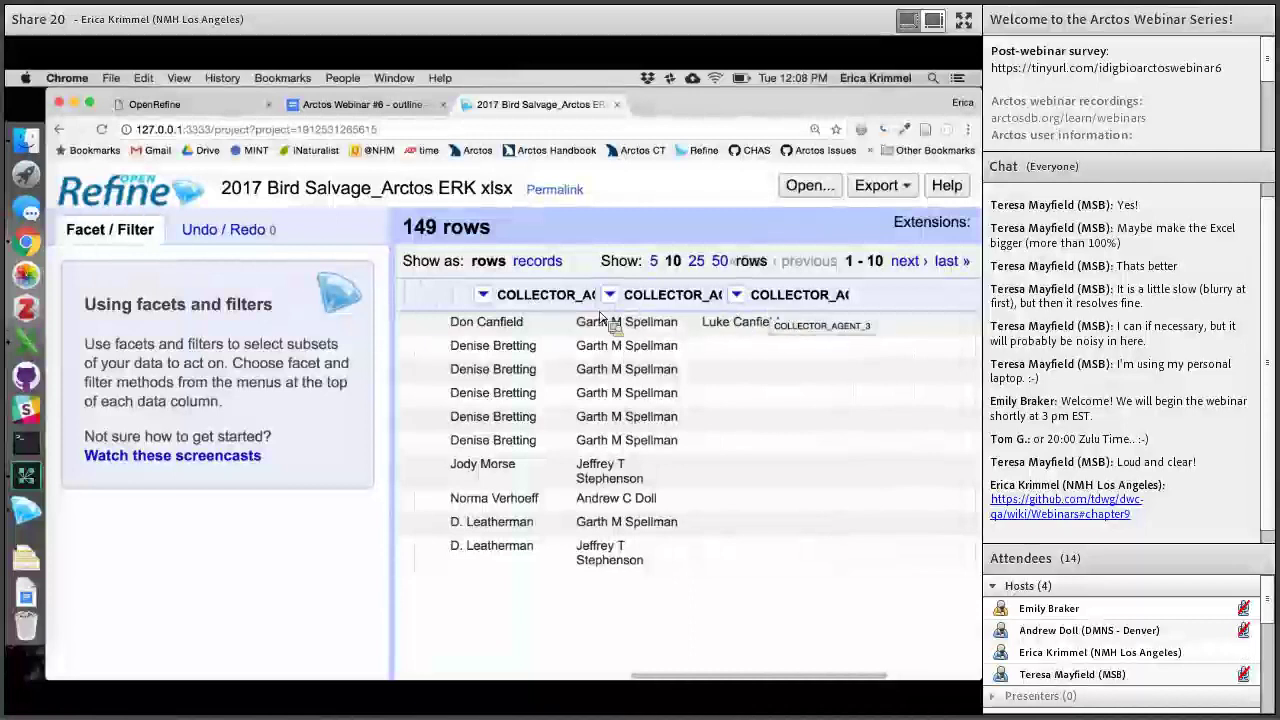
Add a text facet on COLLECTOR_AGENT_1 and sort its 73 names by count
left_click(483, 297)
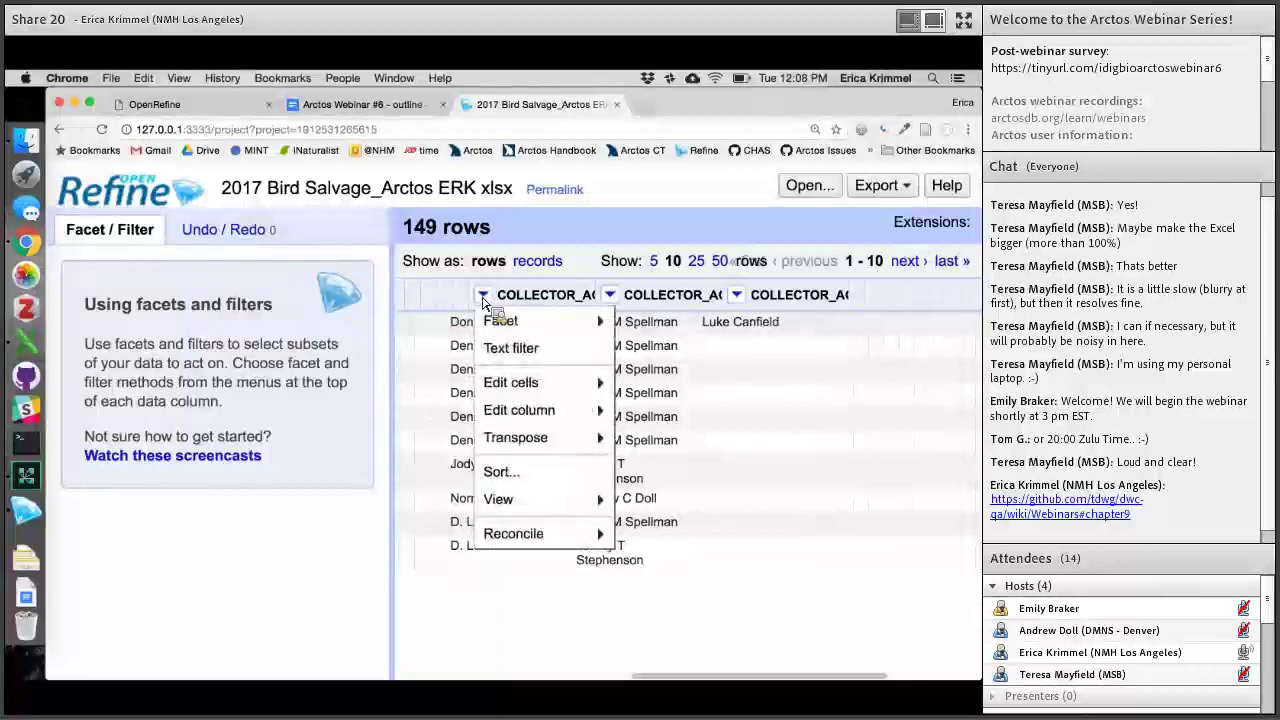
mouse_move(530, 321)
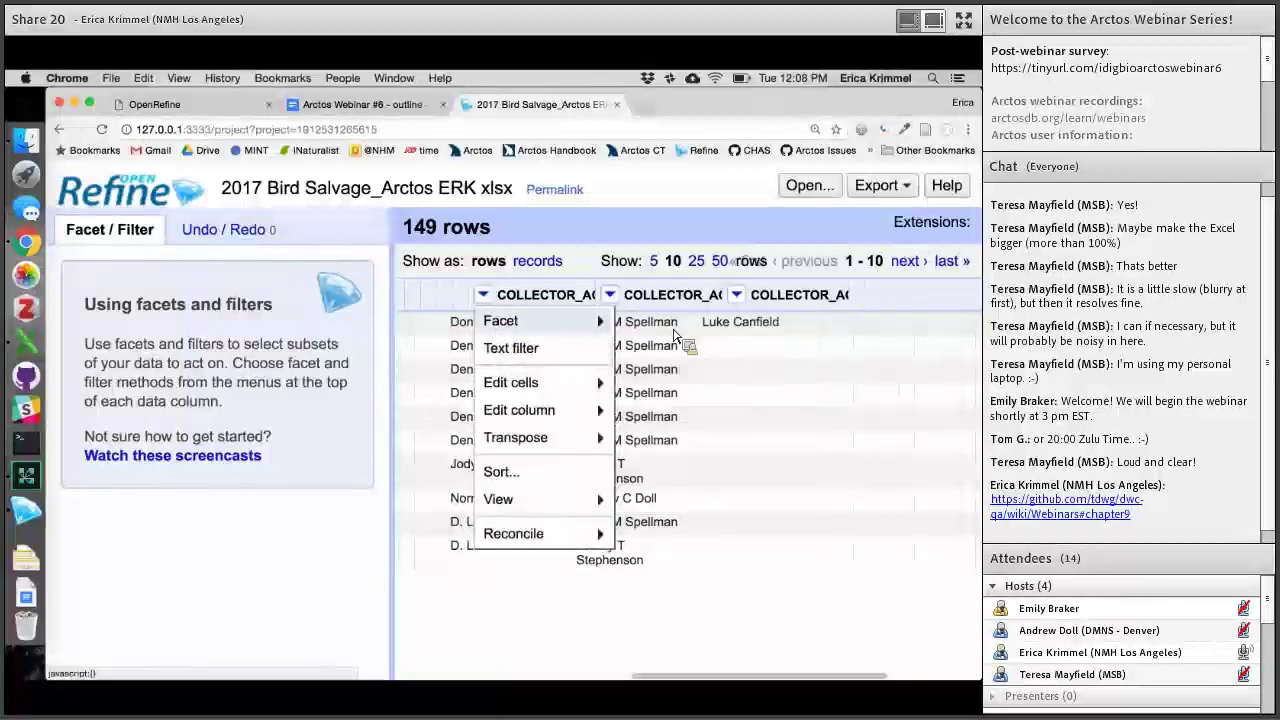
left_click(648, 326)
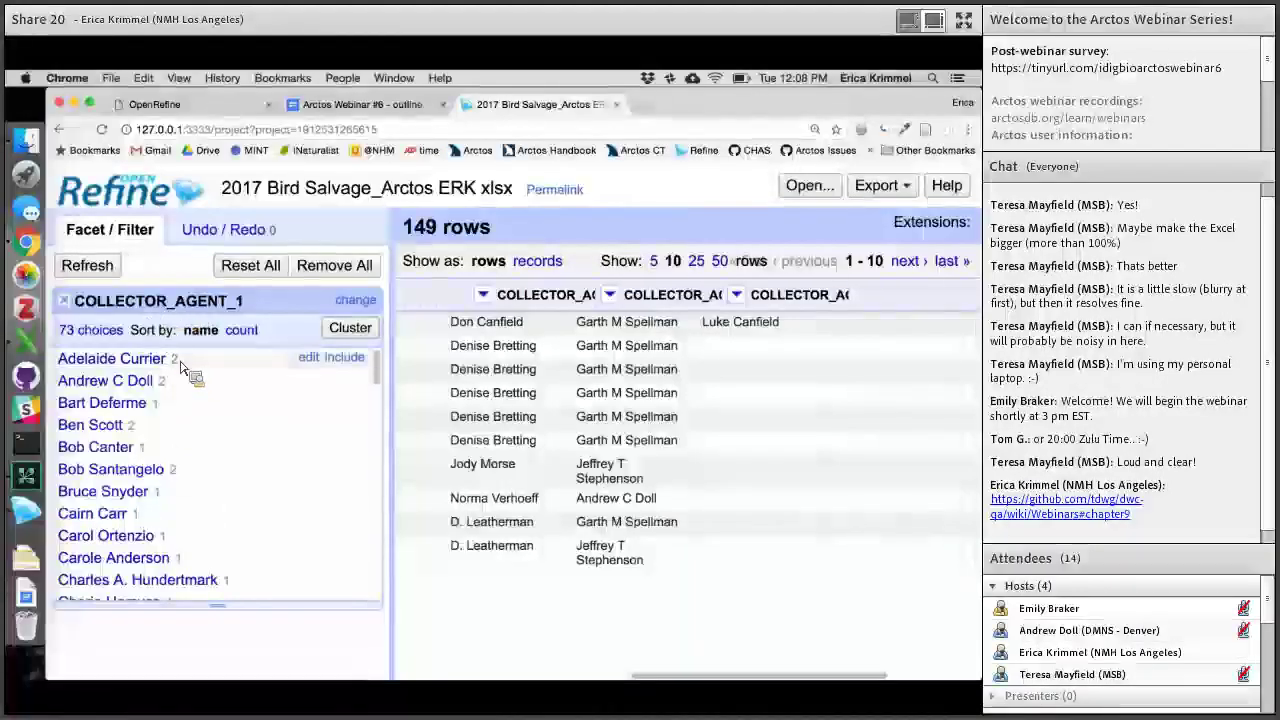
left_click(255, 336)
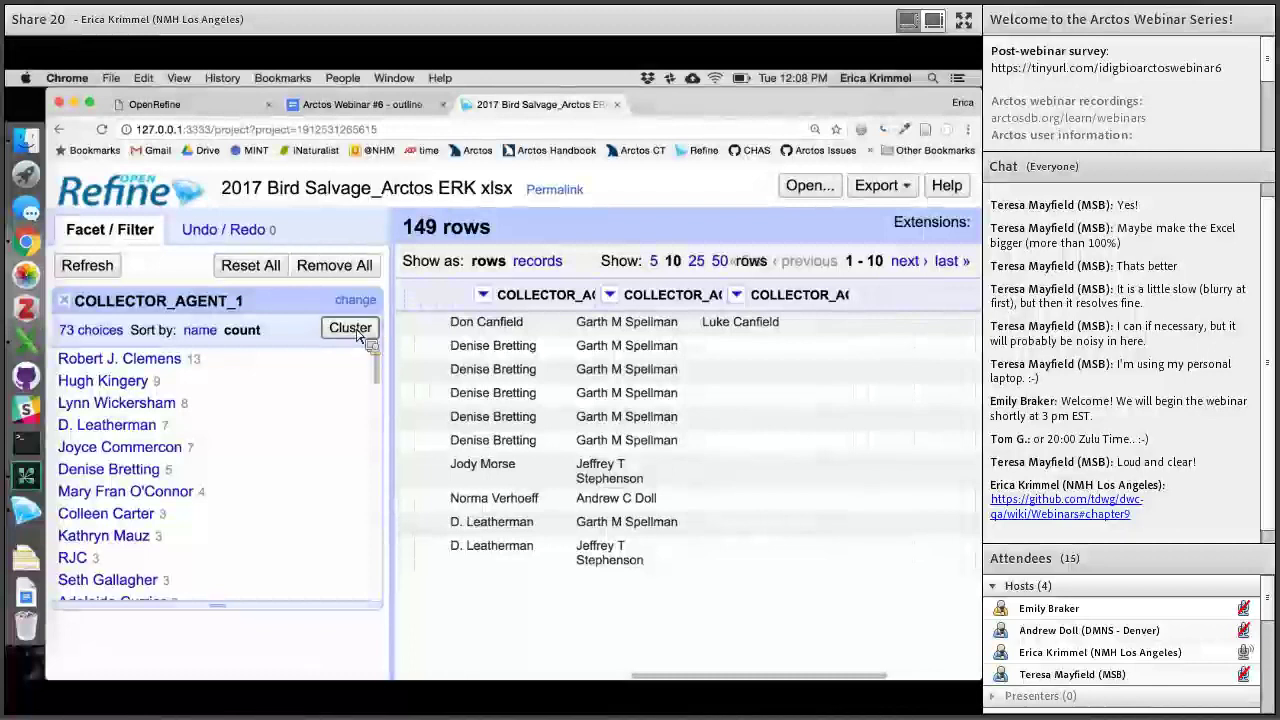
Cluster collector names, choose the dotted spelling as the merged value, then go back to the project
left_click(358, 331)
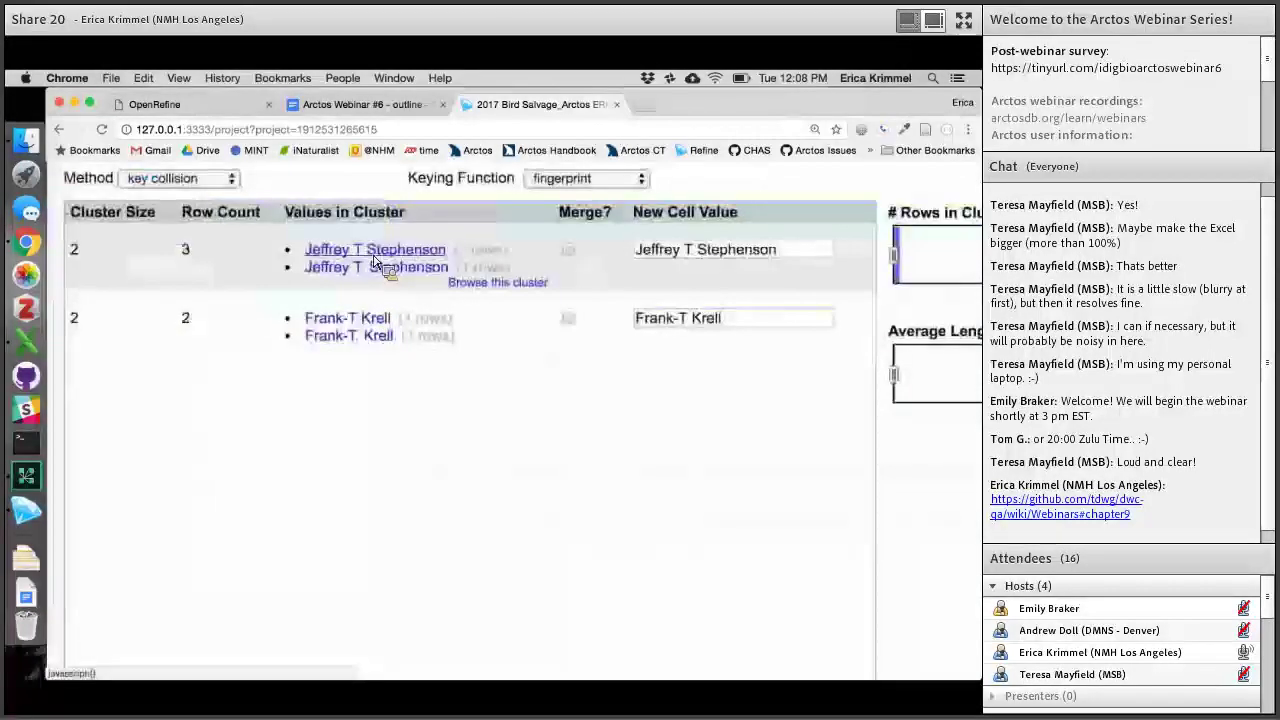
left_click(402, 268)
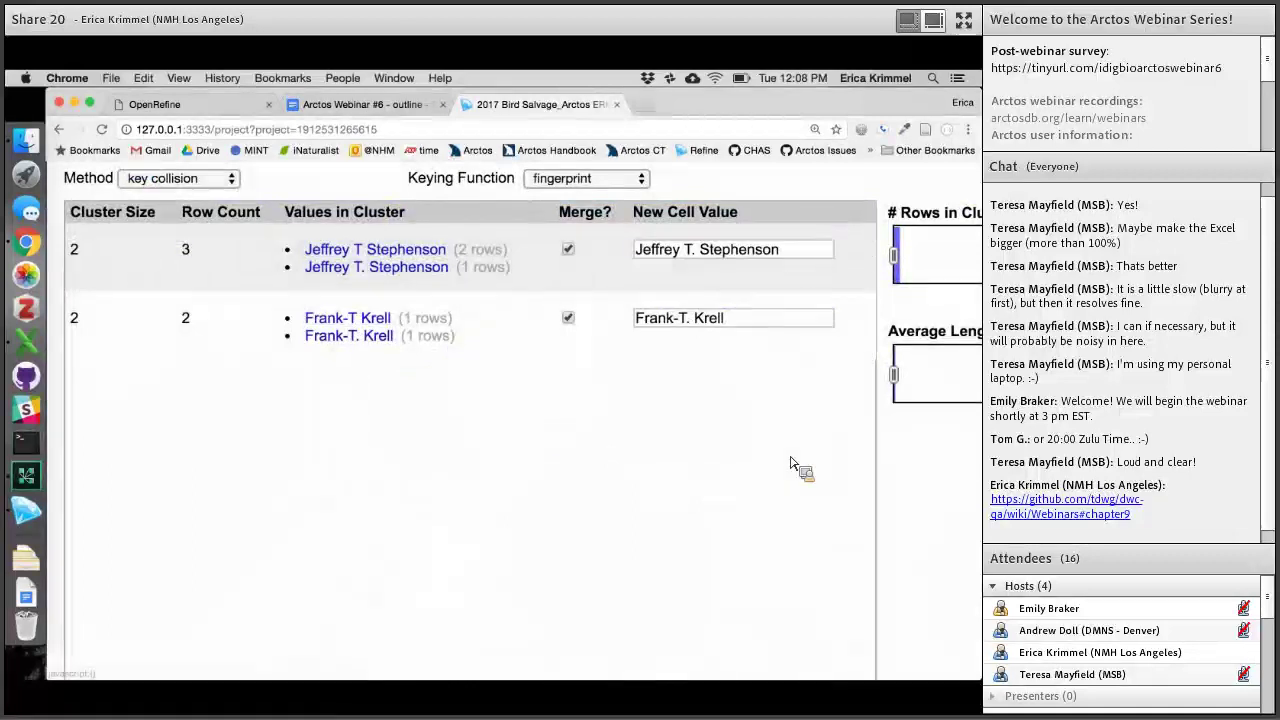
key("super+bracketleft")
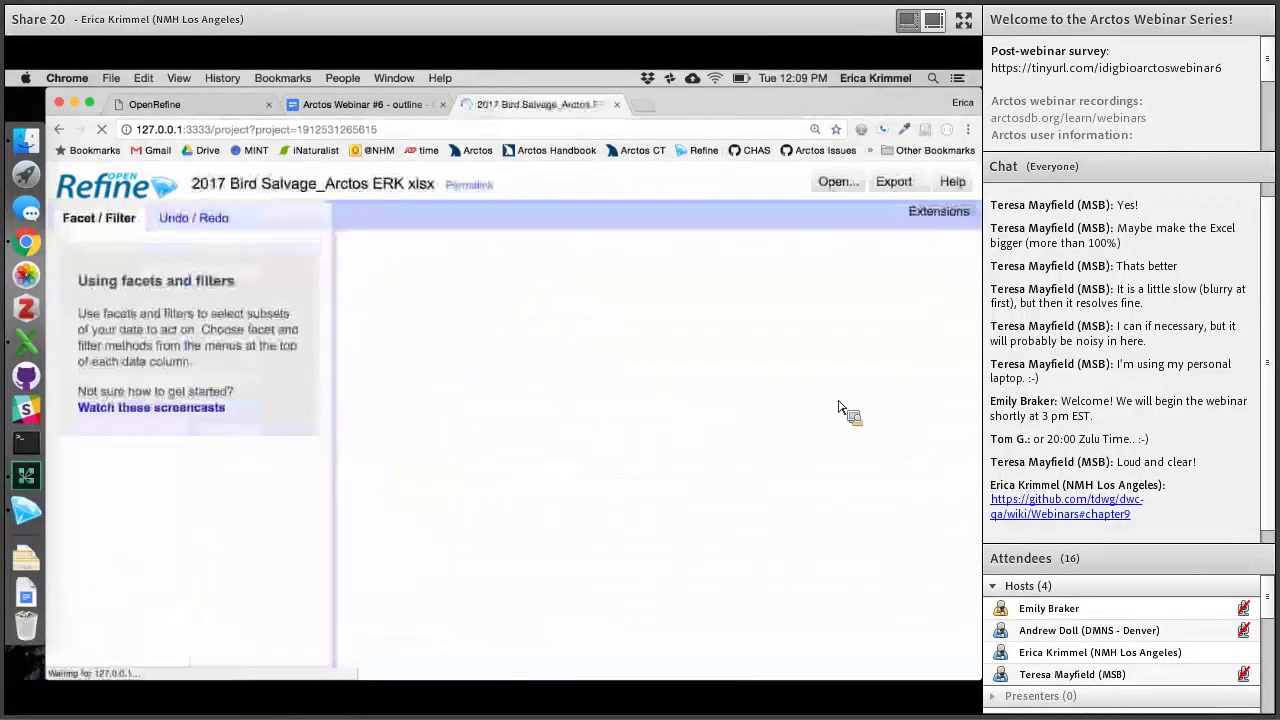
Collapse all columns left of COLLECTOR_AGENT_1 so the collector names lead the grid
scroll(840, 405, "right", 10)
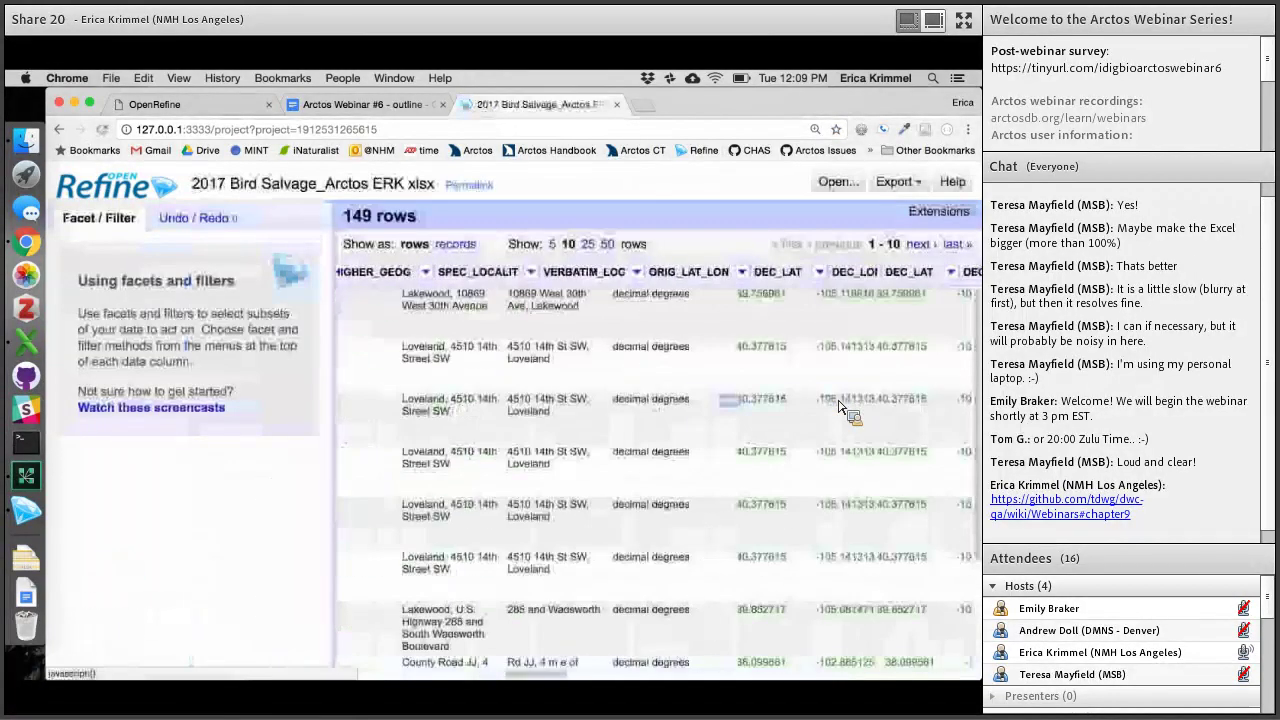
scroll(727, 291, "right", 5)
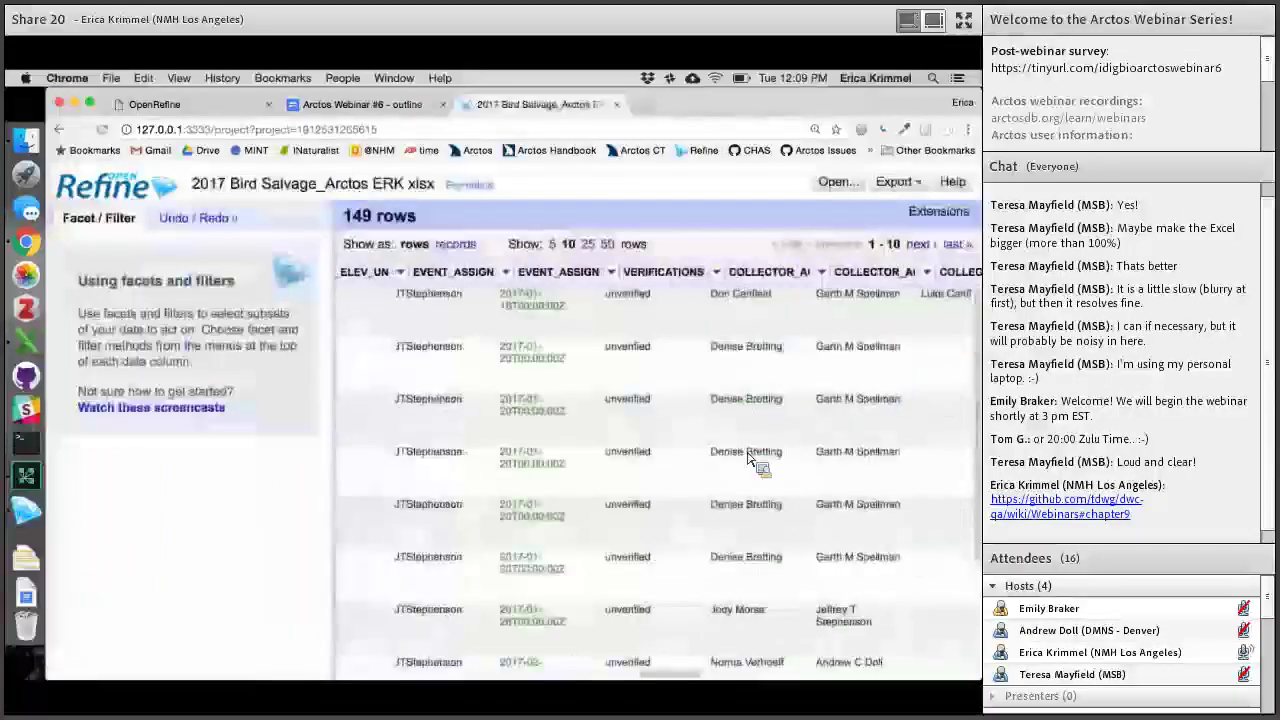
left_click(716, 271)
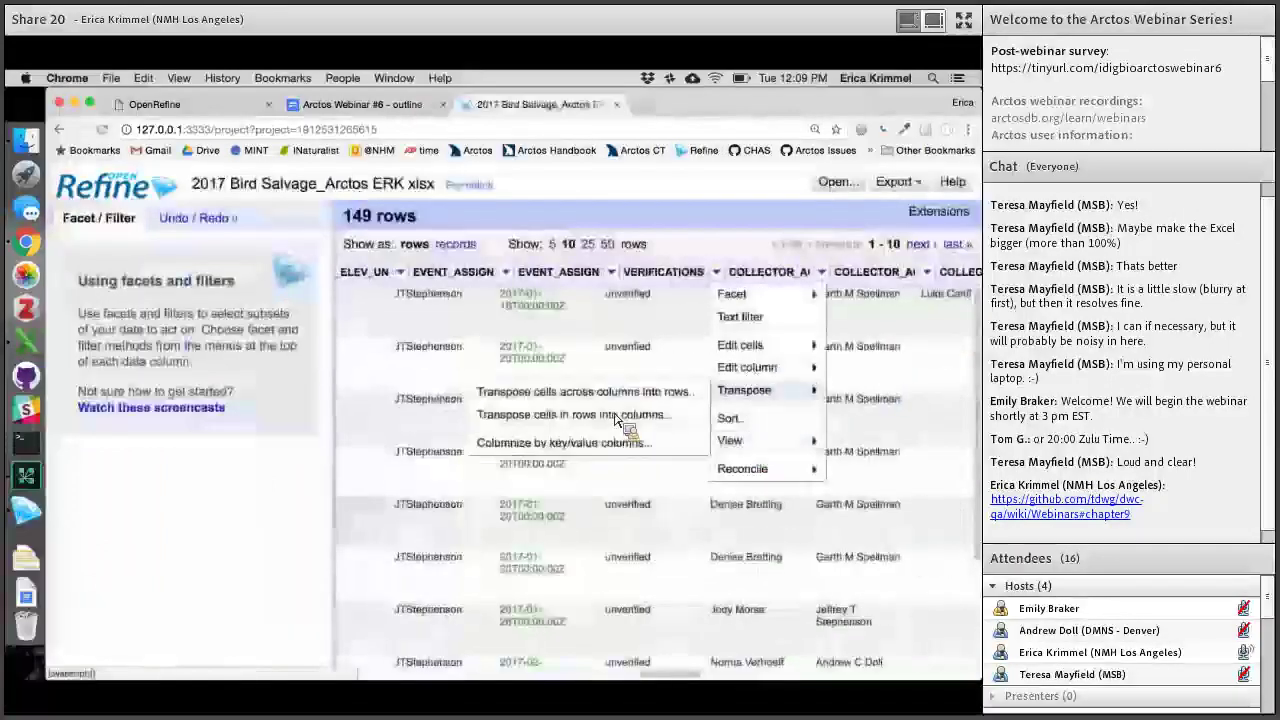
mouse_move(747, 367)
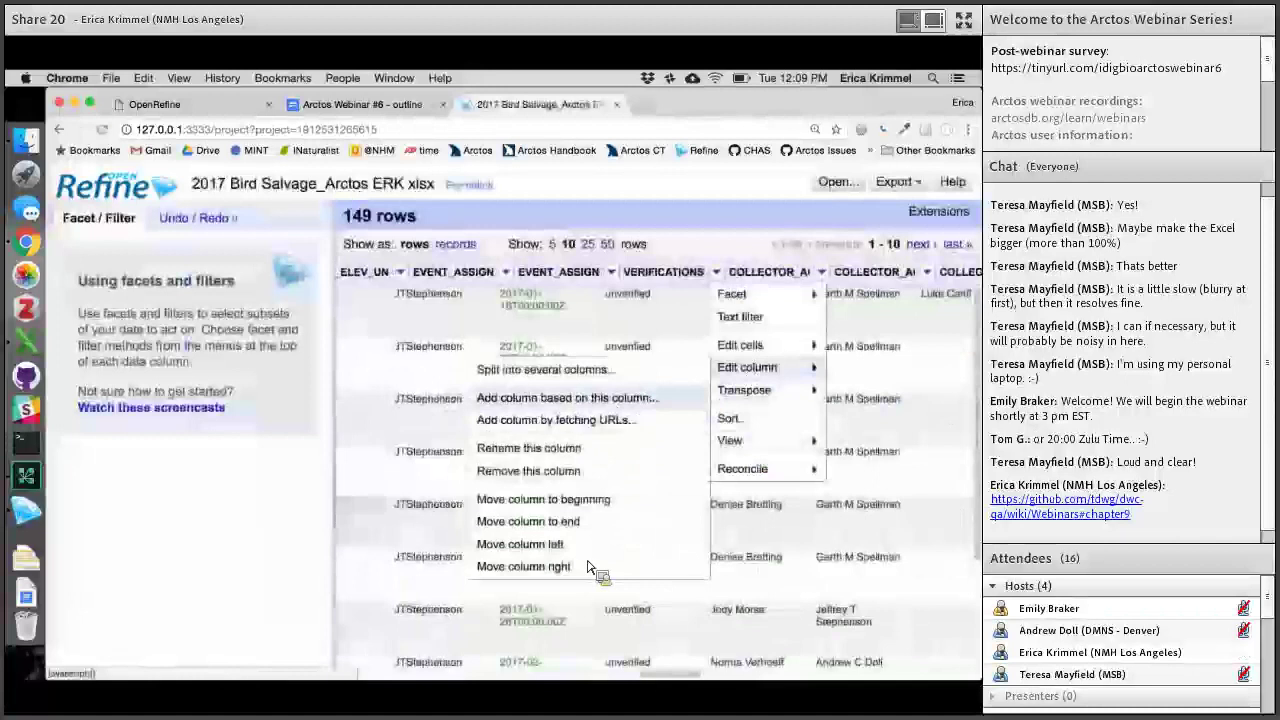
mouse_move(730, 440)
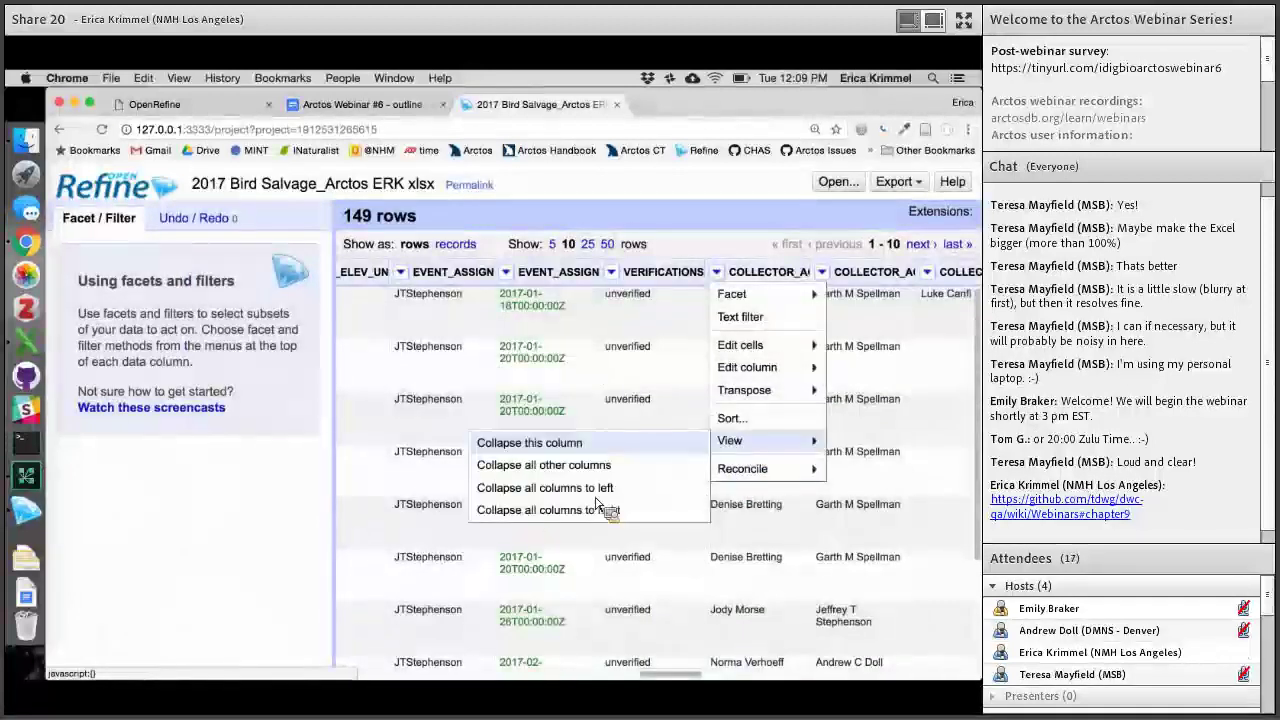
left_click(545, 487)
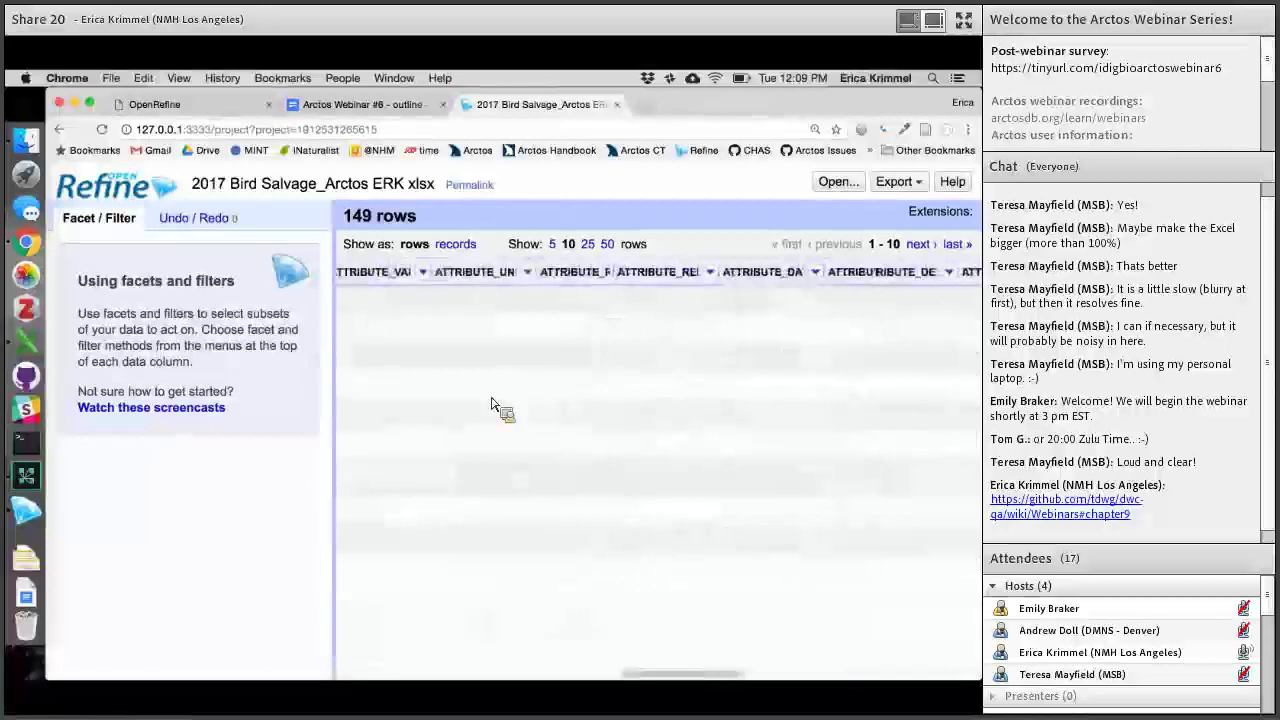
left_click(559, 272)
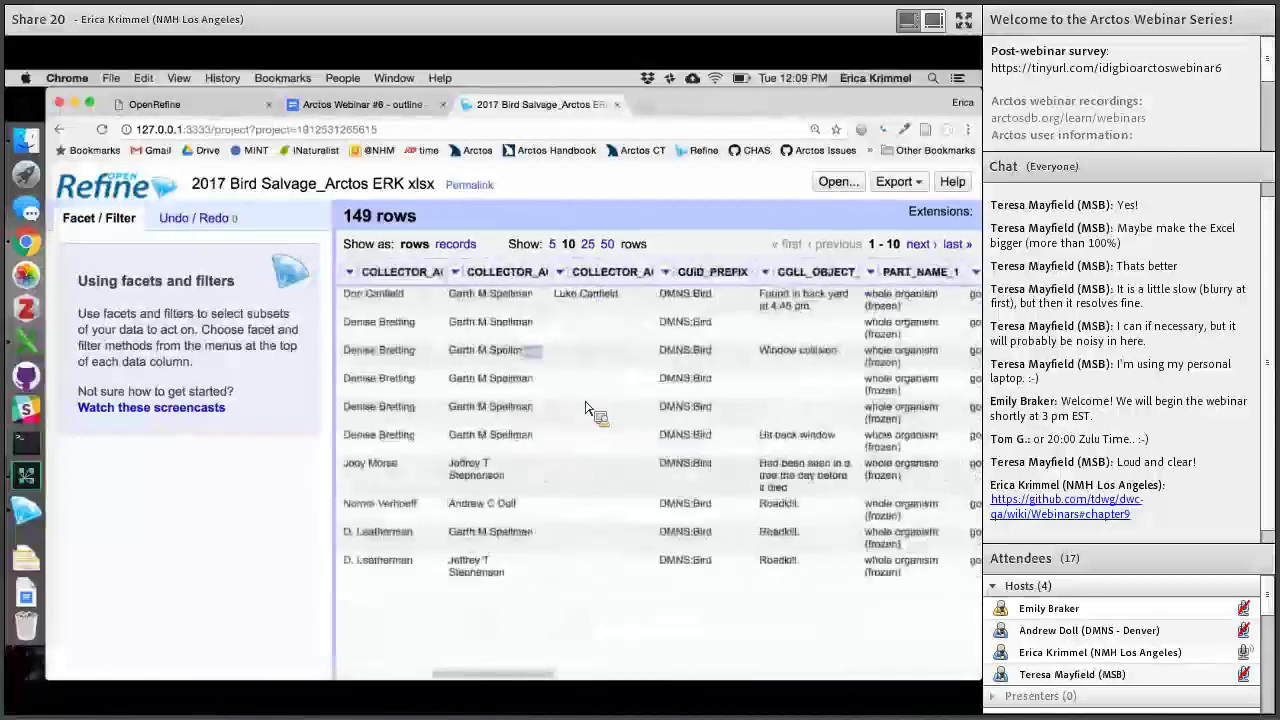
mouse_move(595, 441)
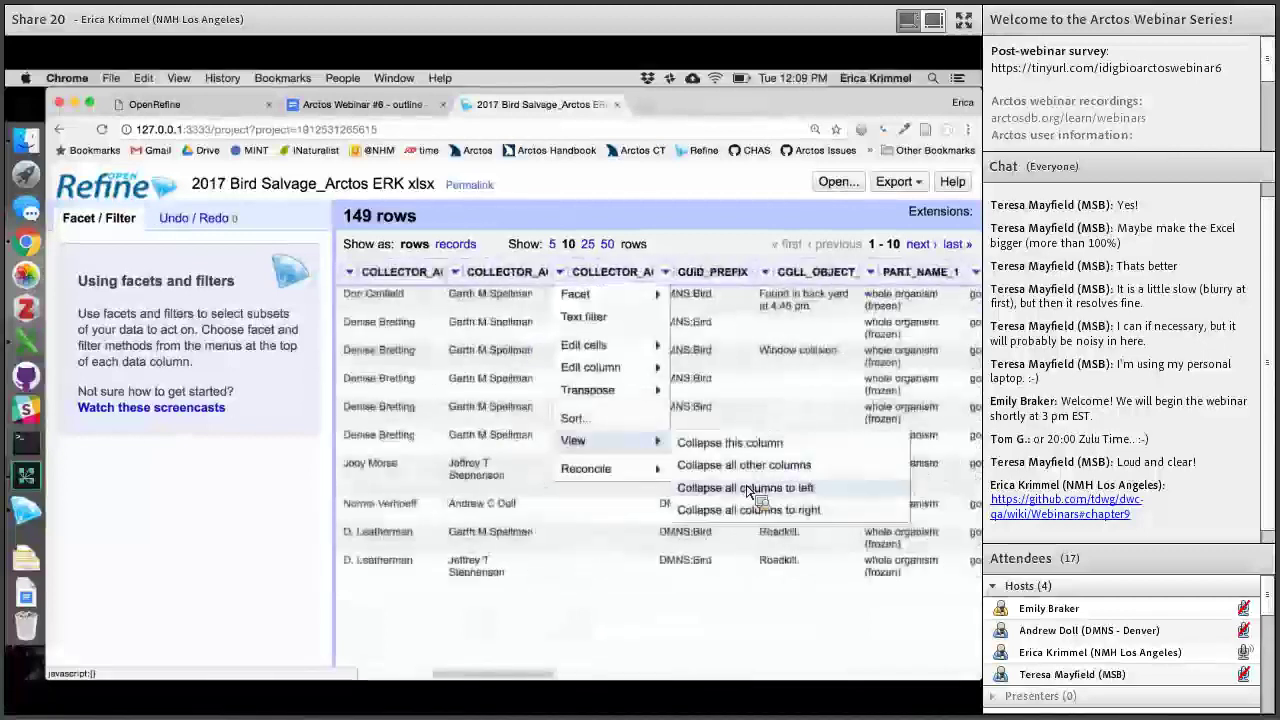
Merge both near-duplicate collector-name clusters in COLLECTOR_AGENT_1, leaving 71 facet choices
left_click(365, 272)
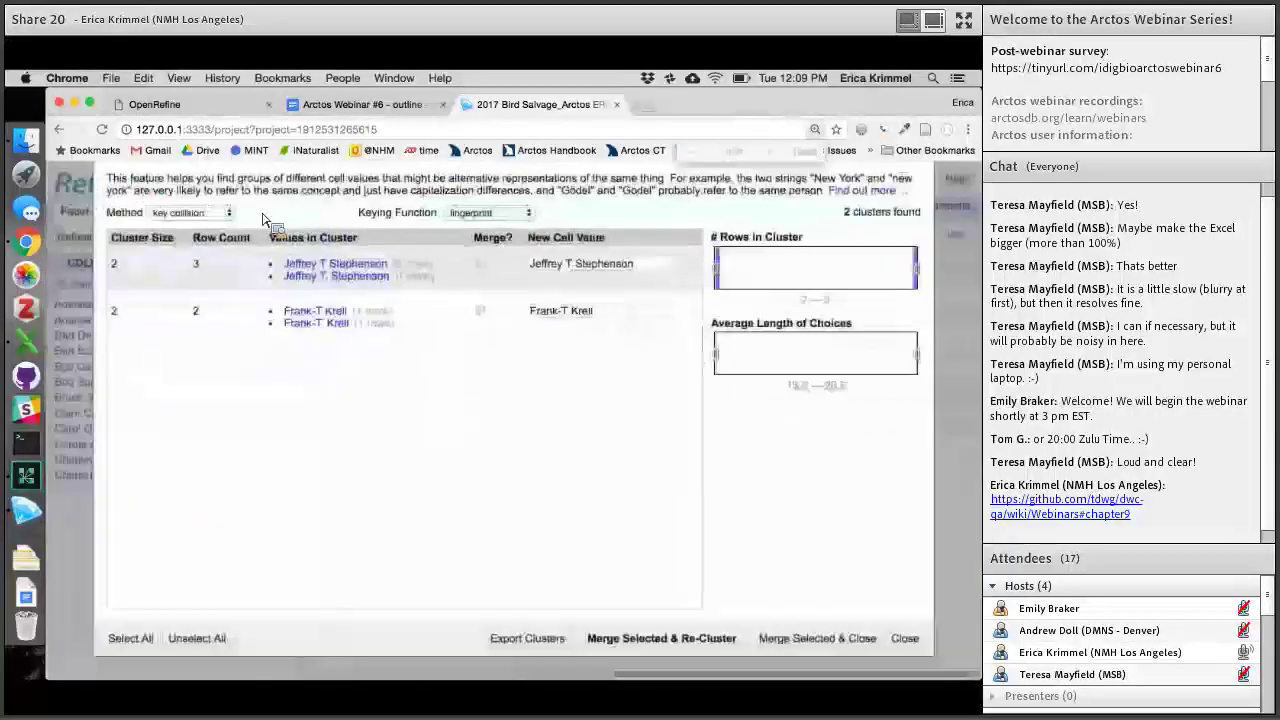
left_click(612, 640)
left_click(351, 268)
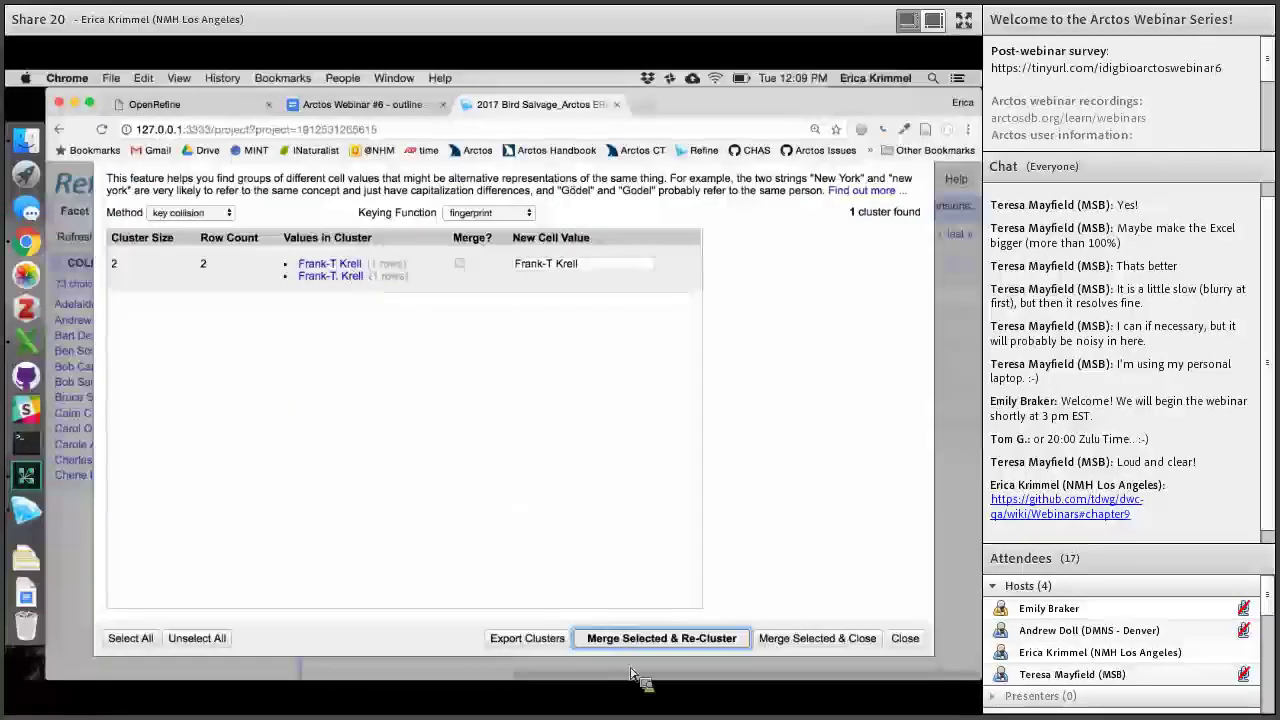
key("Return")
left_click(920, 645)
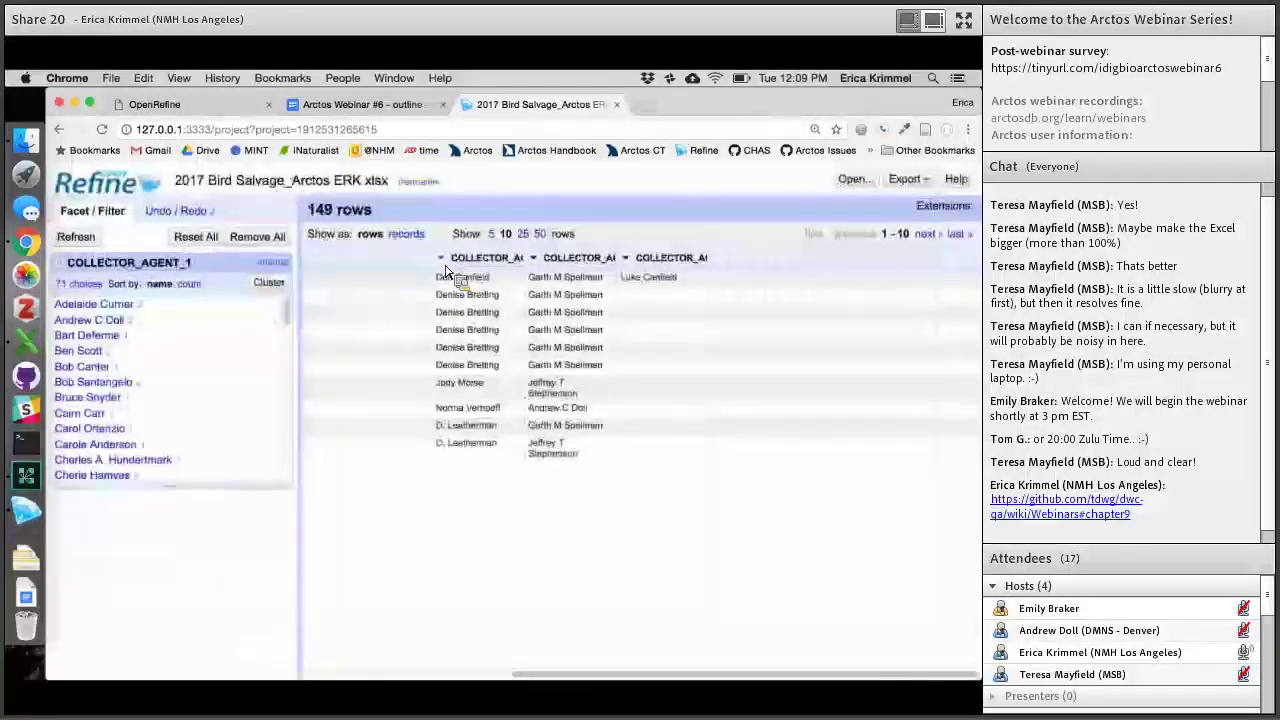
Apply the Trim leading and trailing whitespace transform to COLLECTOR_AGENT_1, fixing 2 cells
left_click(440, 257)
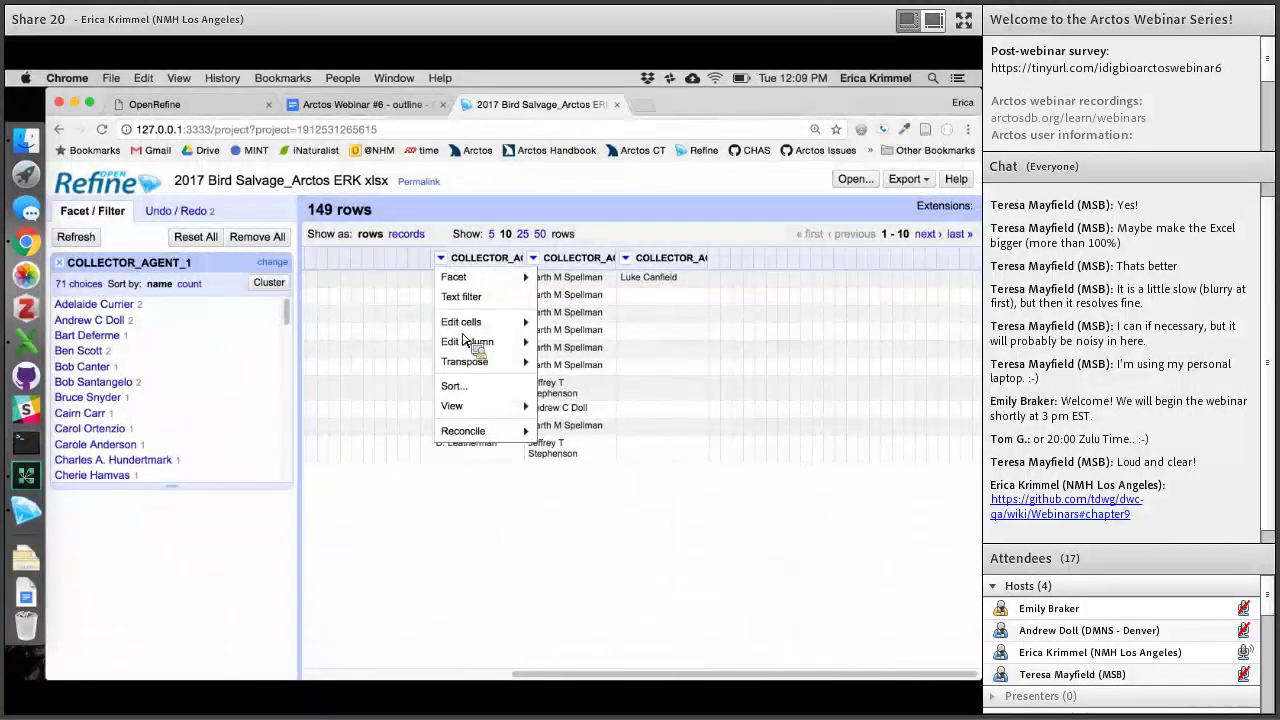
mouse_move(468, 341)
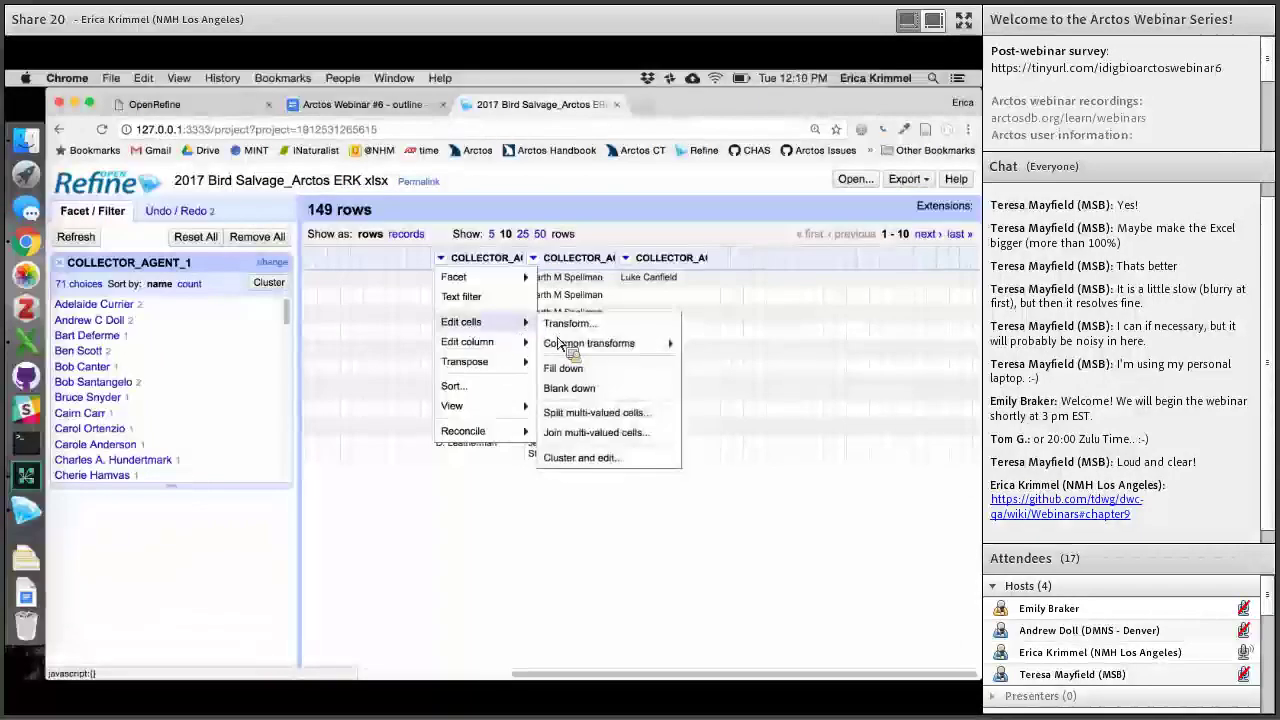
mouse_move(565, 352)
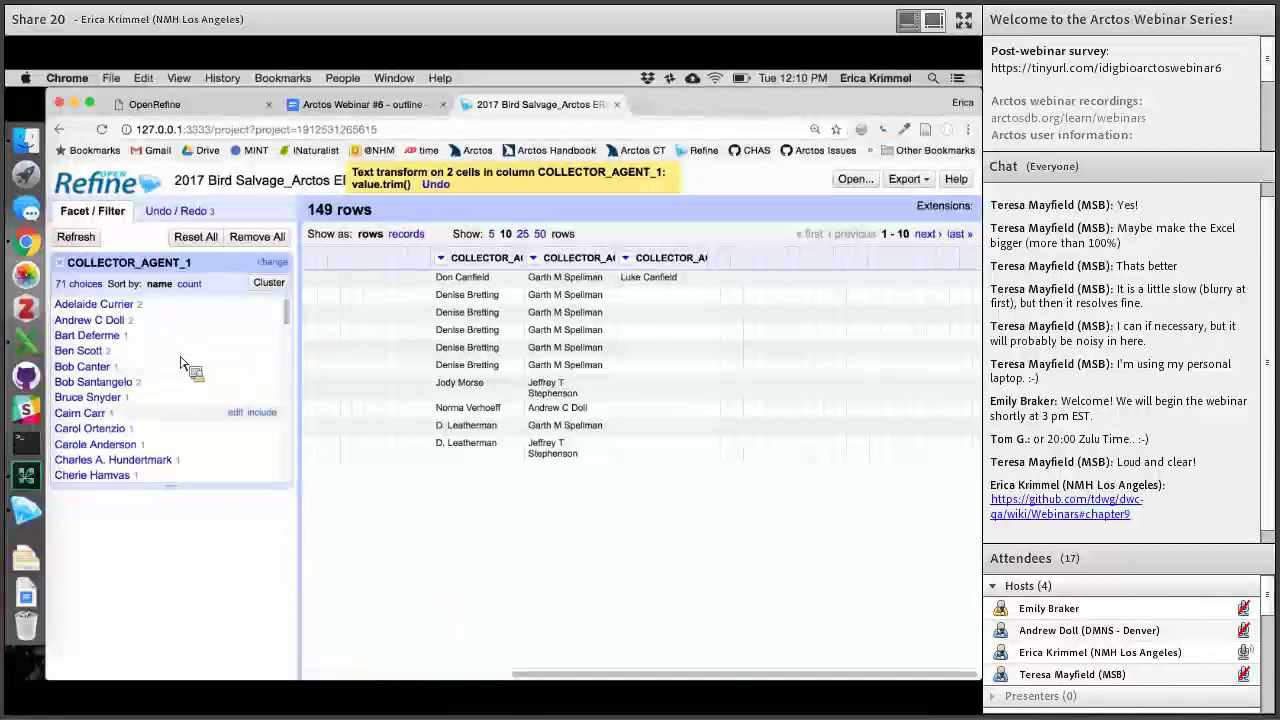
scroll(168, 445, "down", 5)
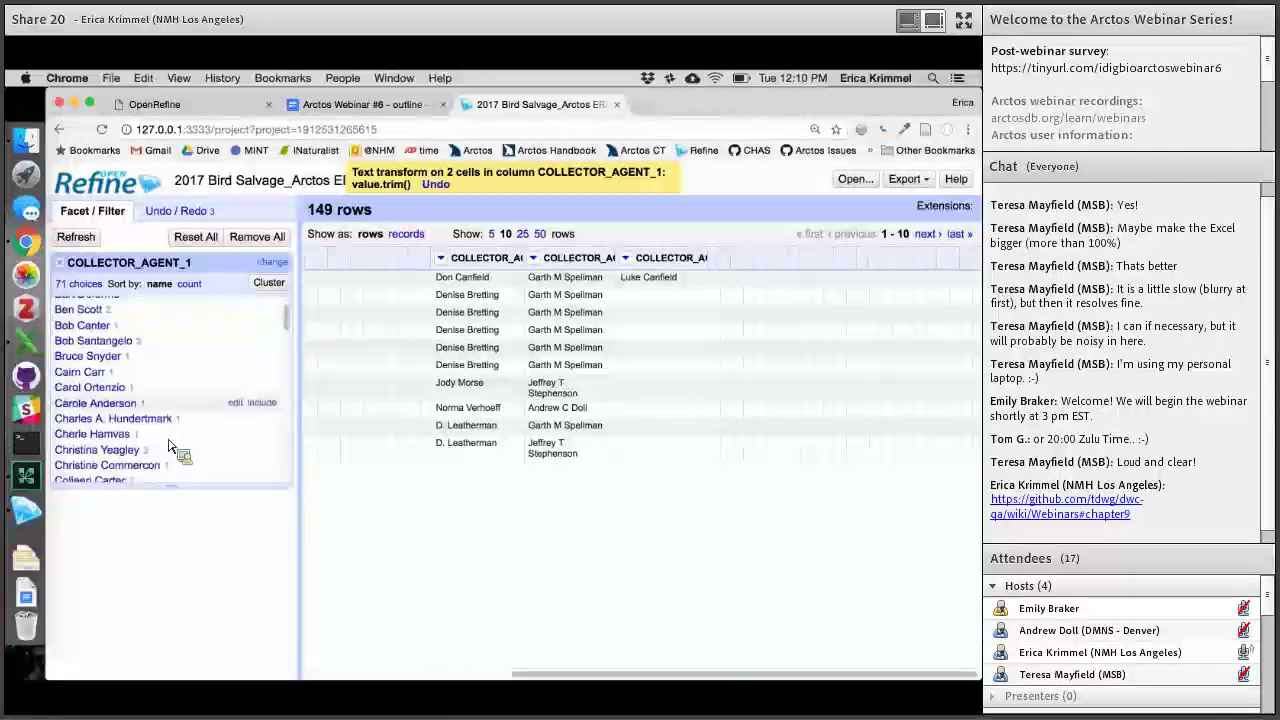
scroll(168, 445, "down", 10)
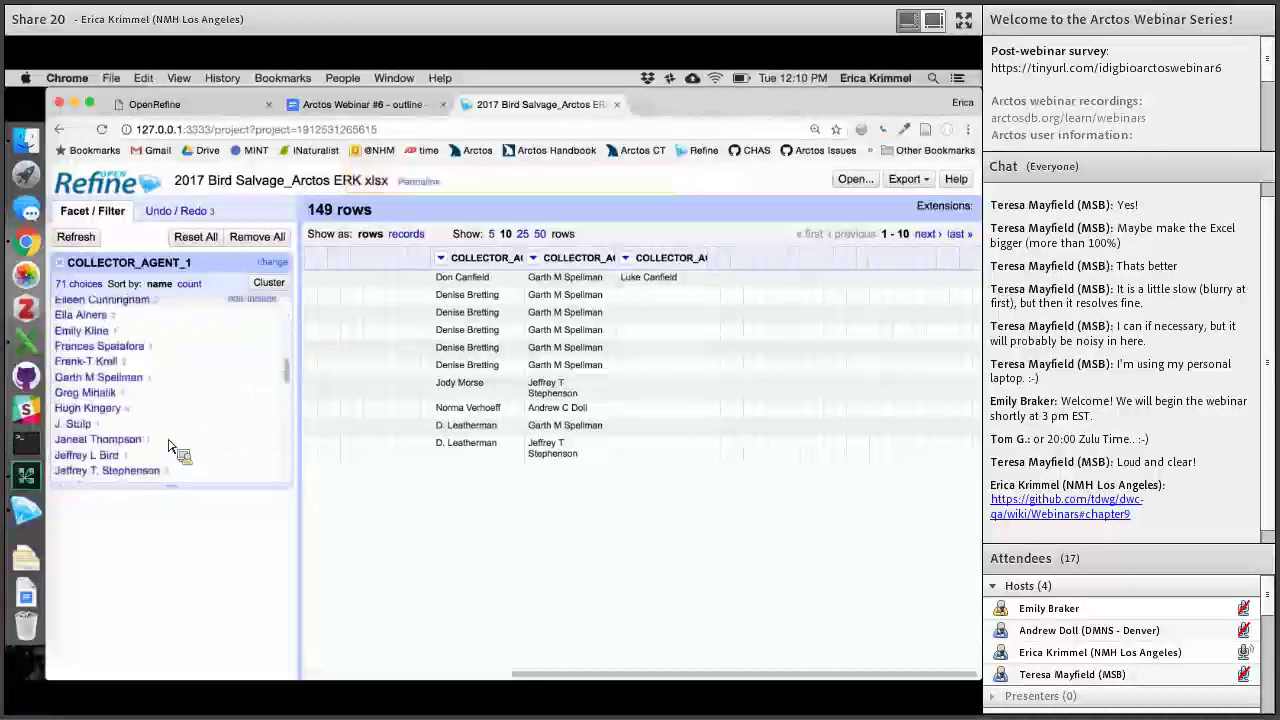
scroll(168, 445, "down", 8)
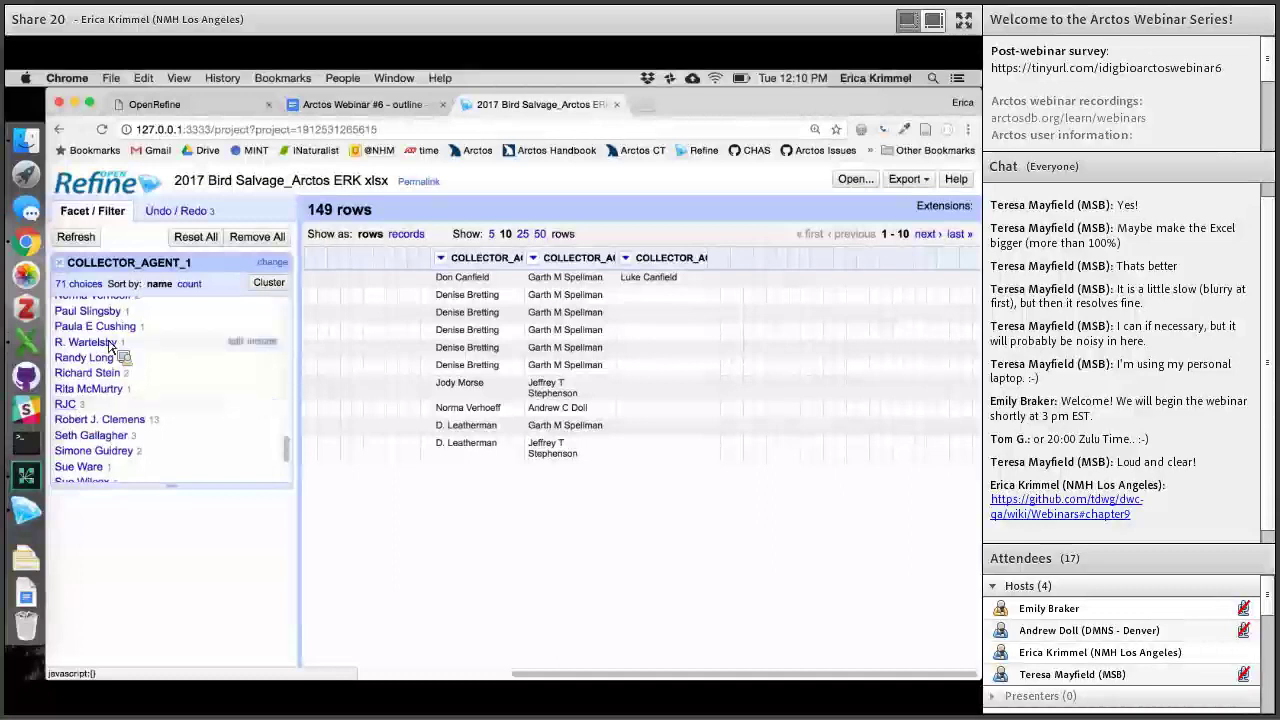
left_click_drag(115, 405, 440, 258)
left_click(440, 258)
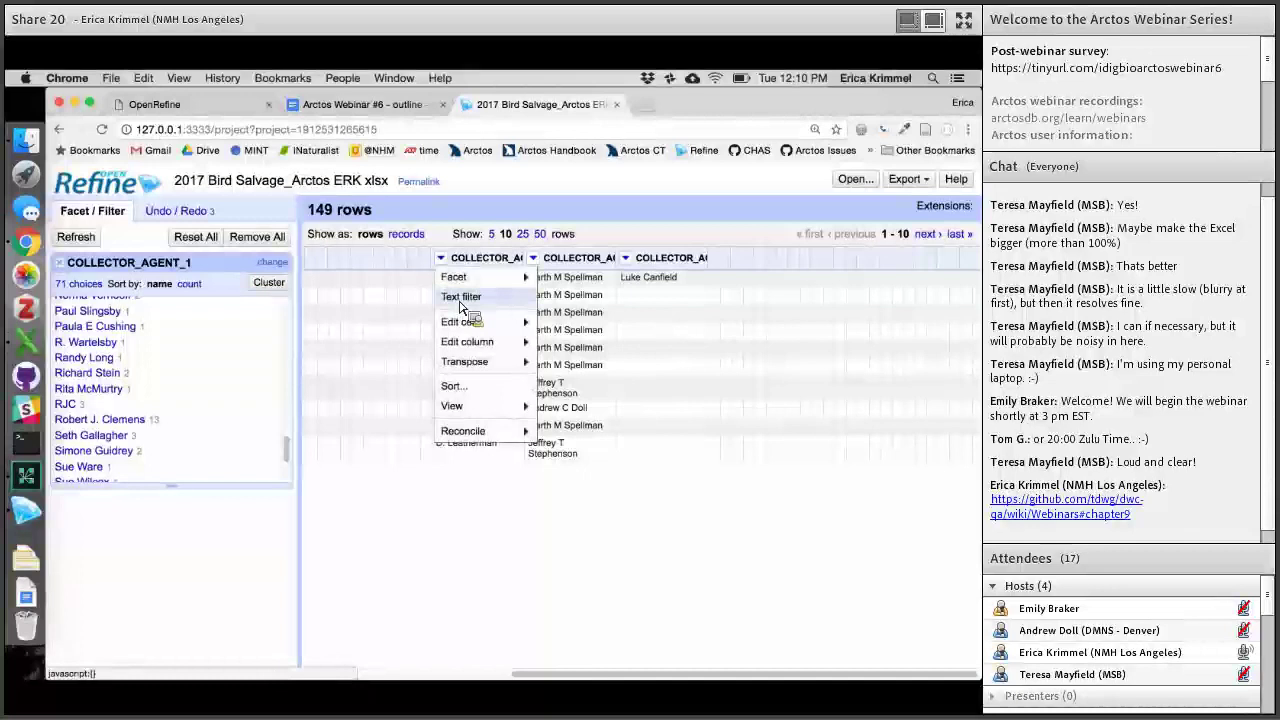
Filter COLLECTOR_AGENT_1 with the regular expression ^r to find the initials-only entries
left_click(461, 296)
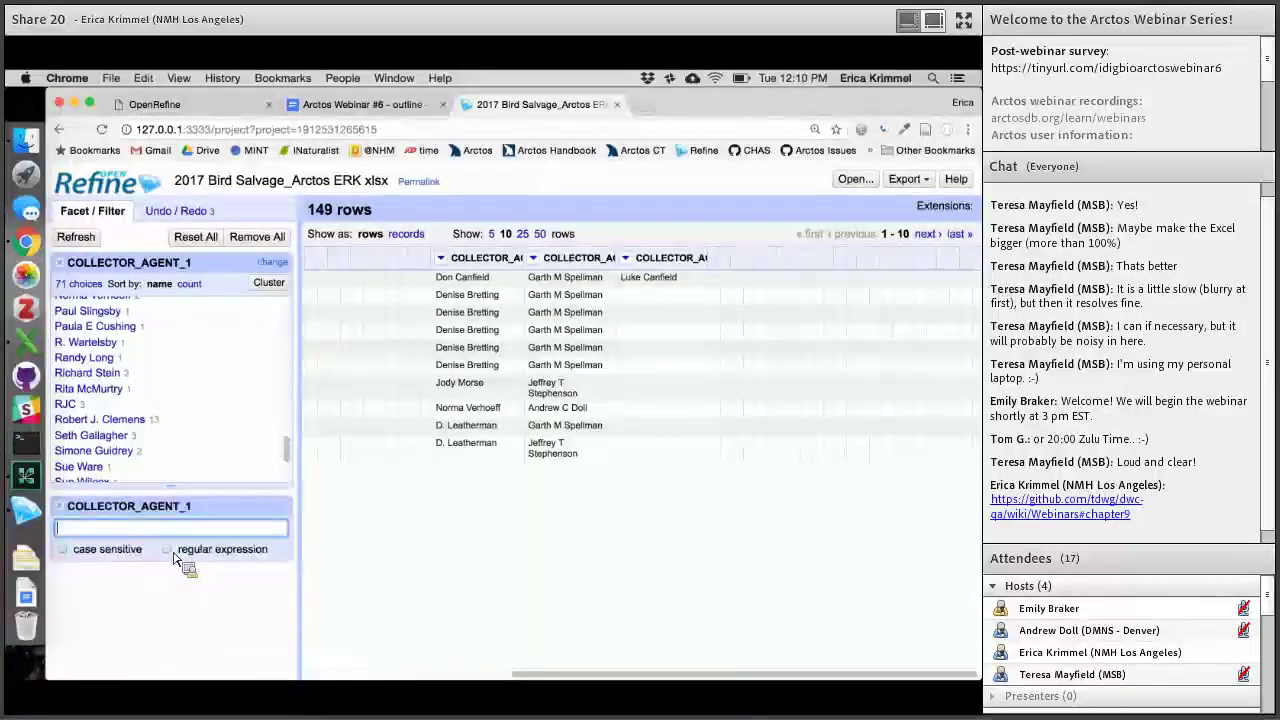
left_click(168, 549)
left_click(173, 538)
type("^r")
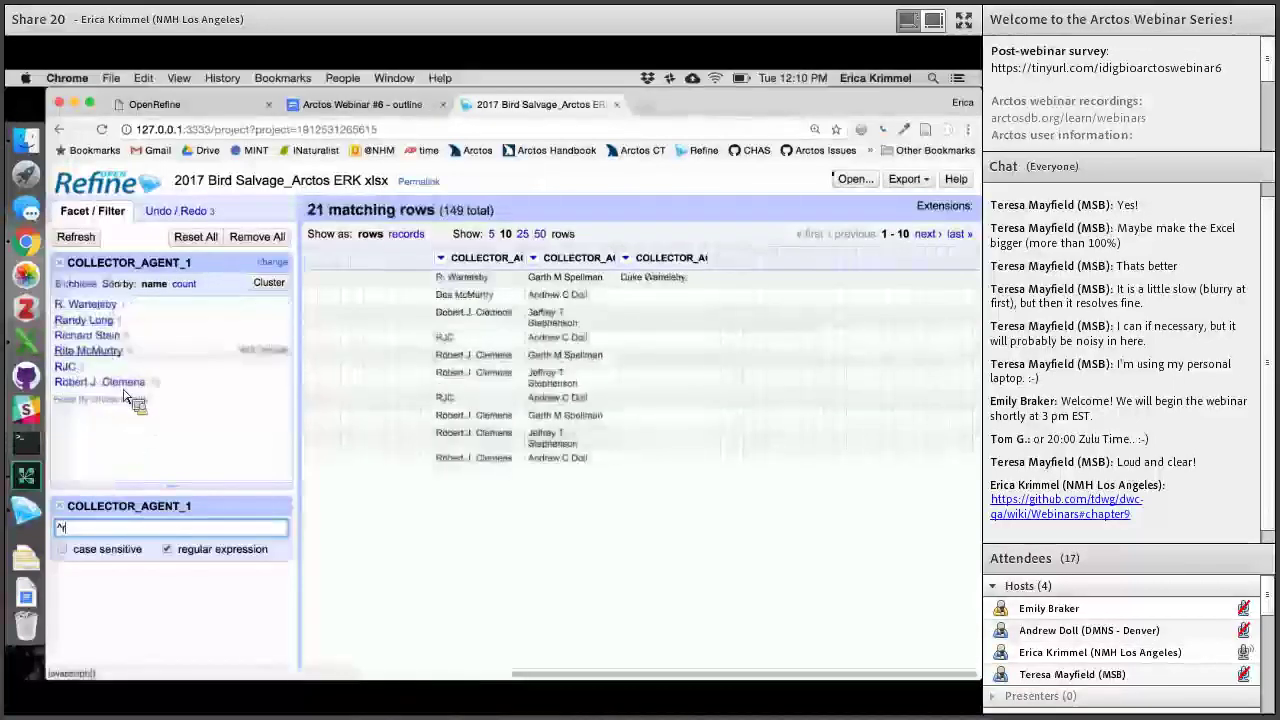
left_click_drag(72, 376, 252, 378)
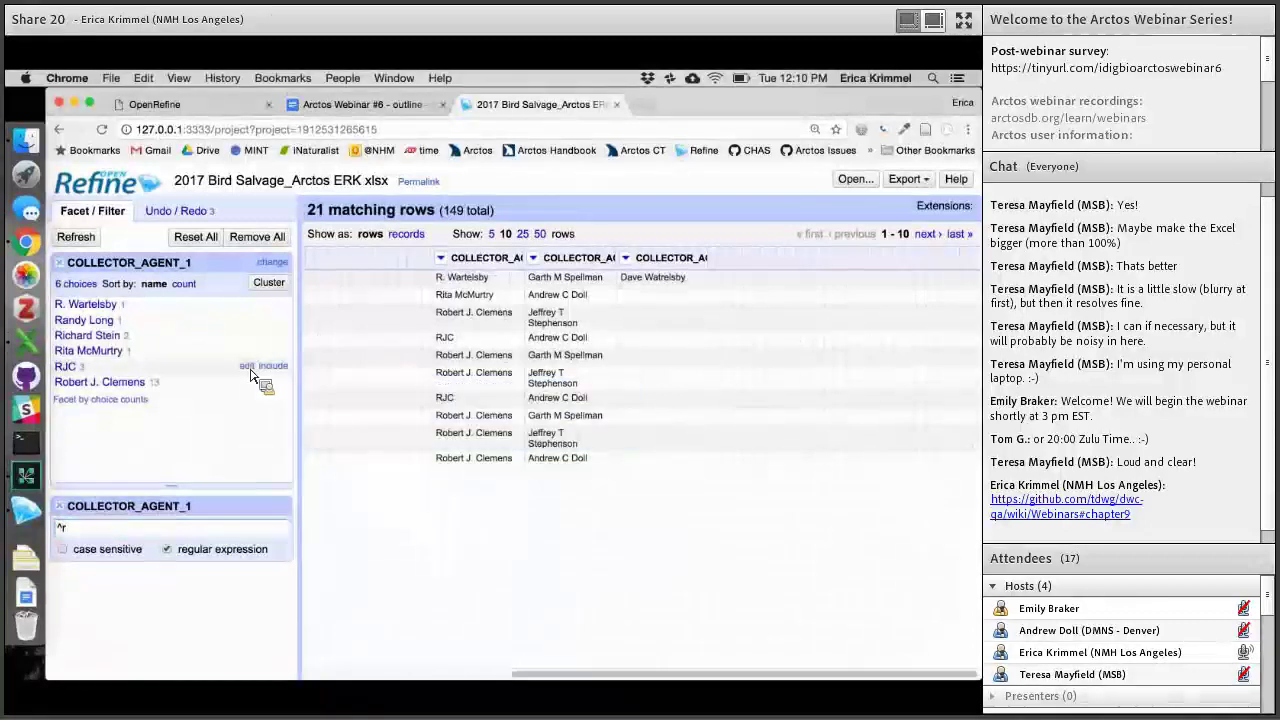
Replace the initials-only facet choice with the collector's full name and remove the filter
left_click(256, 375)
left_click(316, 411)
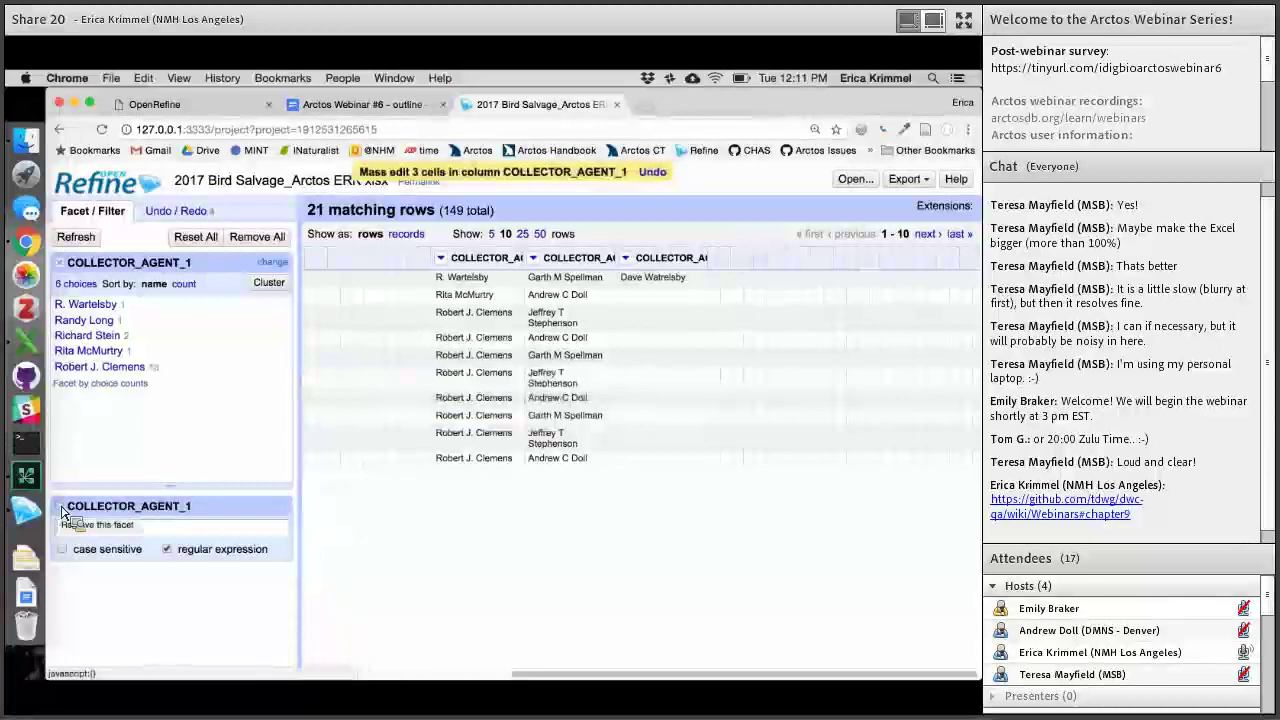
left_click(61, 512)
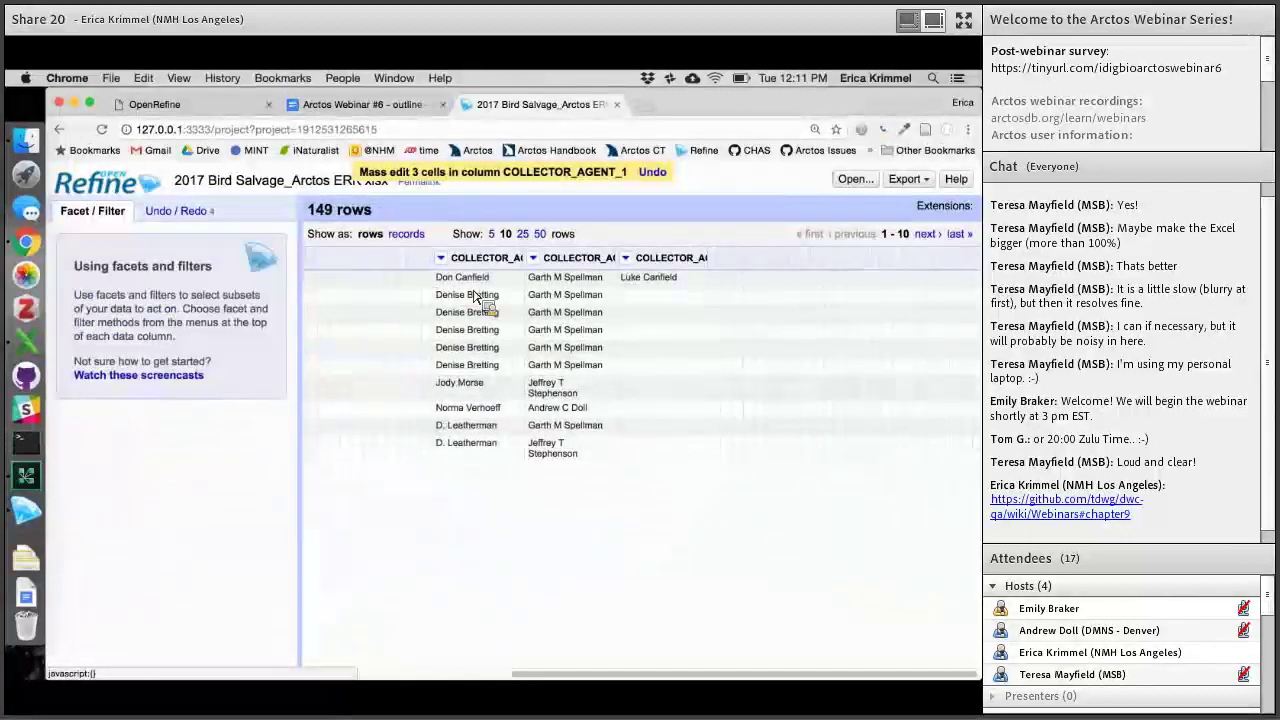
Add a blank-values facet on COLLECTOR_AGENT_1
key("super+equal")
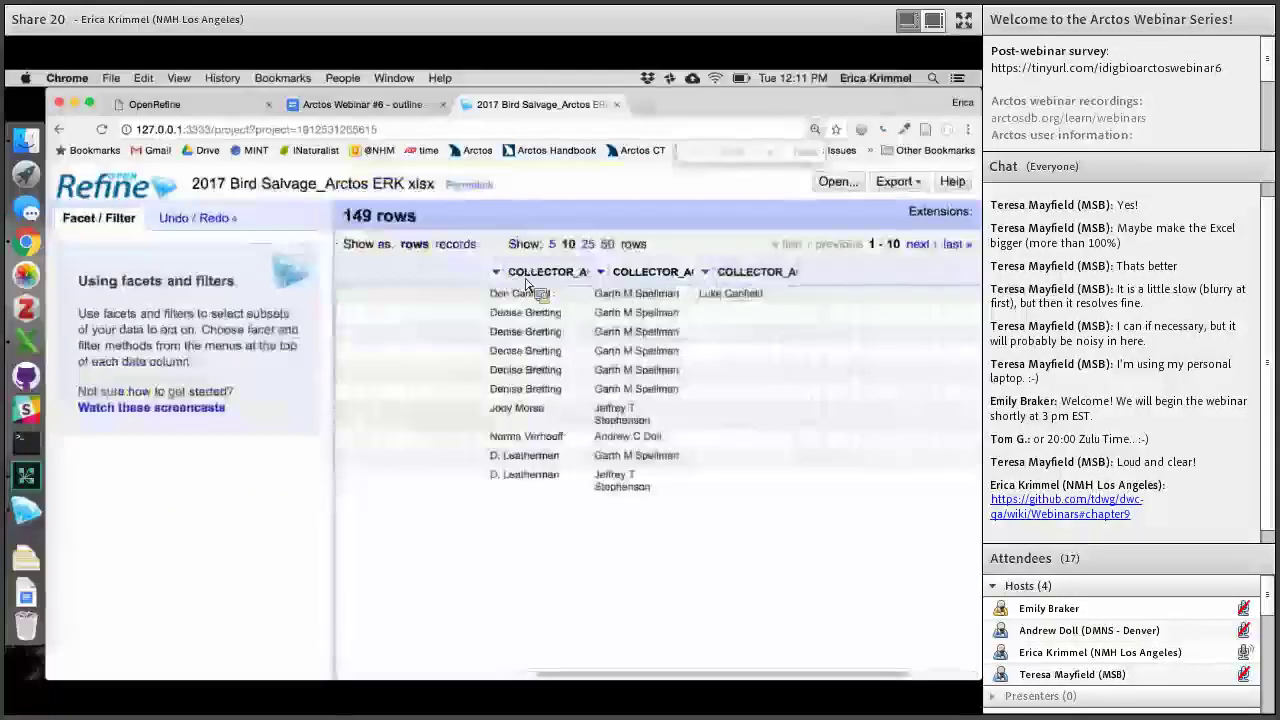
mouse_move(530, 285)
left_mouse_down()
mouse_move(497, 285)
mouse_move(510, 294)
left_mouse_up()
left_click(495, 271)
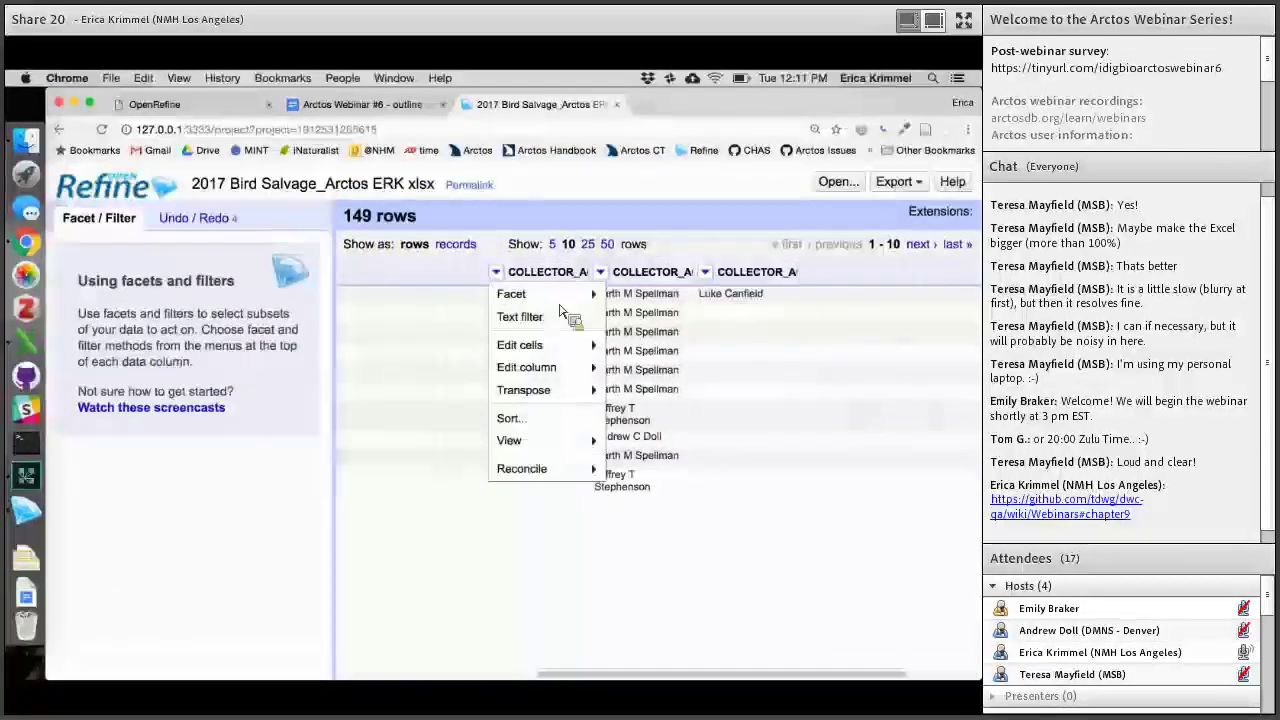
mouse_move(520, 294)
mouse_move(665, 437)
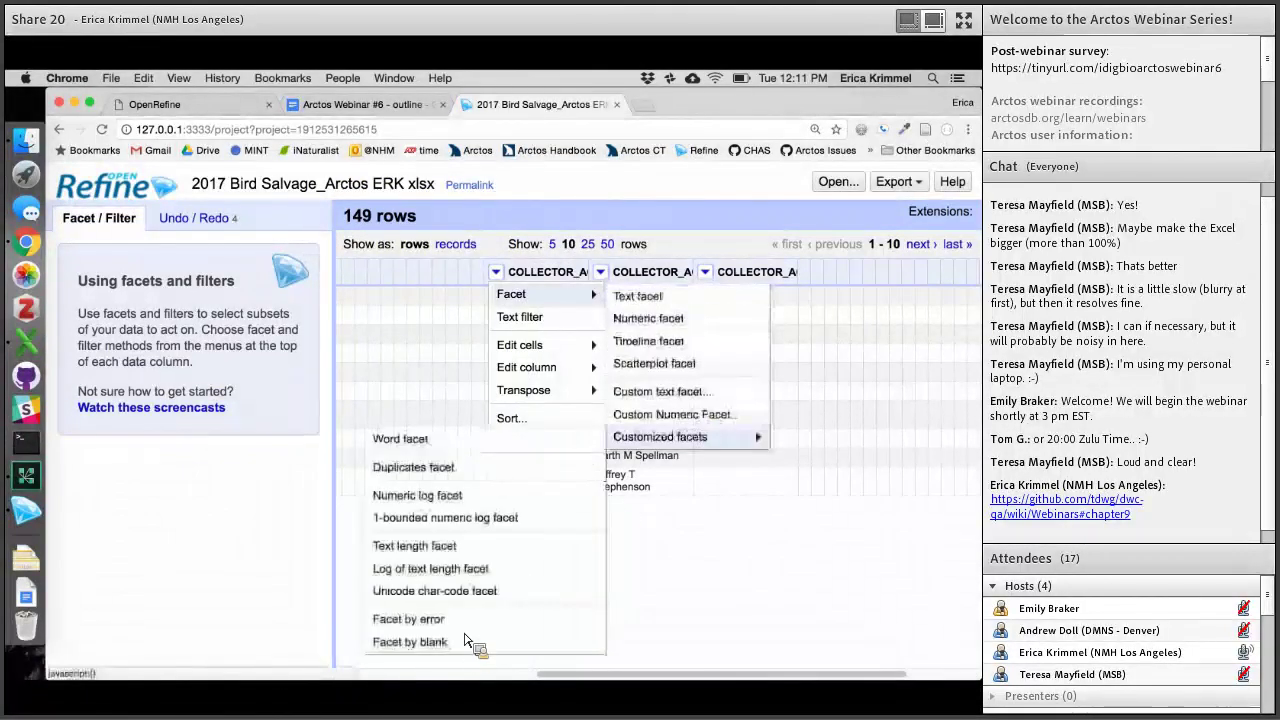
left_click(465, 643)
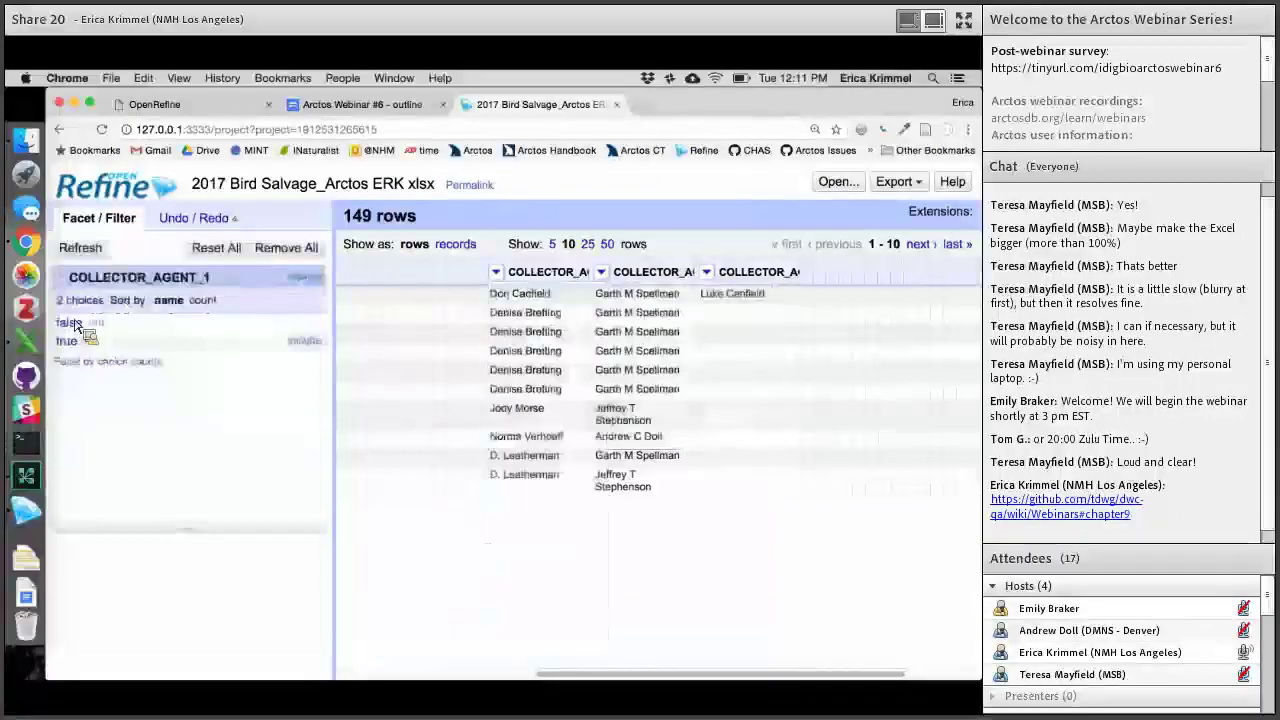
Filter to the 140 false rows, briefly checking the 9 true rows first
left_click(70, 323)
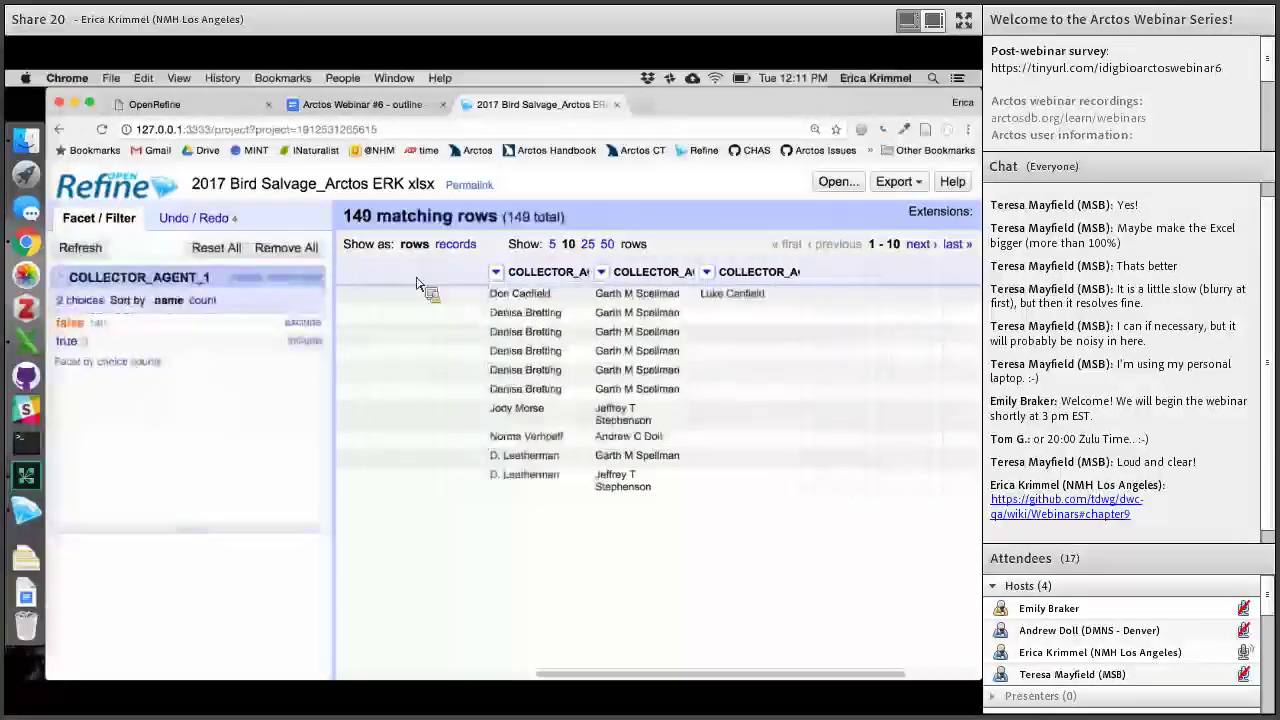
left_click(68, 341)
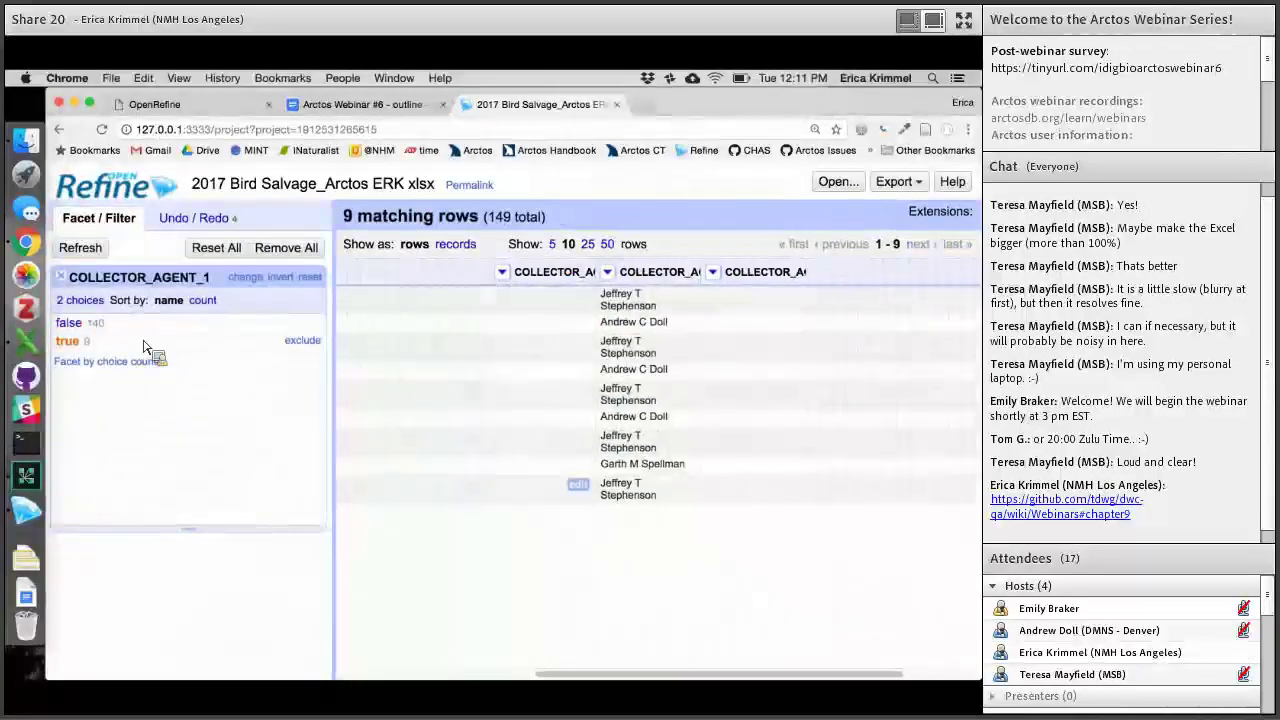
left_click(70, 323)
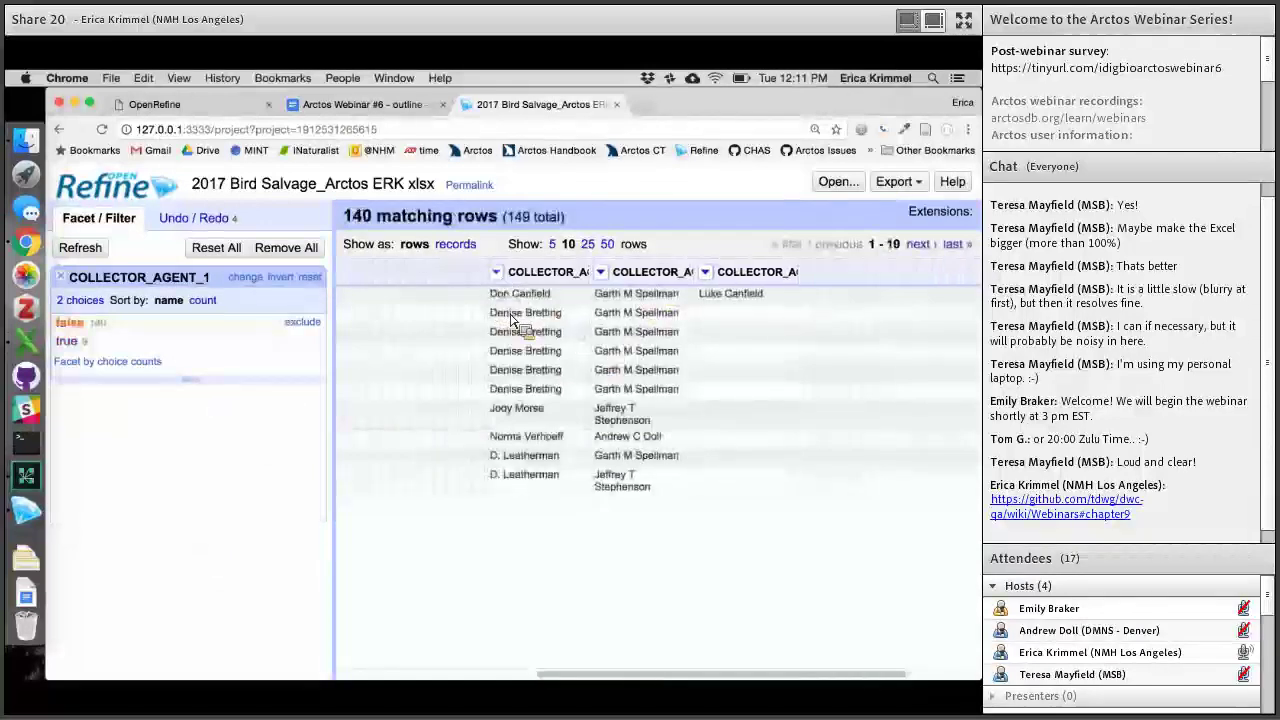
Add a COLLECTOR_ROLE_1 column based on COLLECTOR_AGENT_1 with the expression "collector"
mouse_move(522, 370)
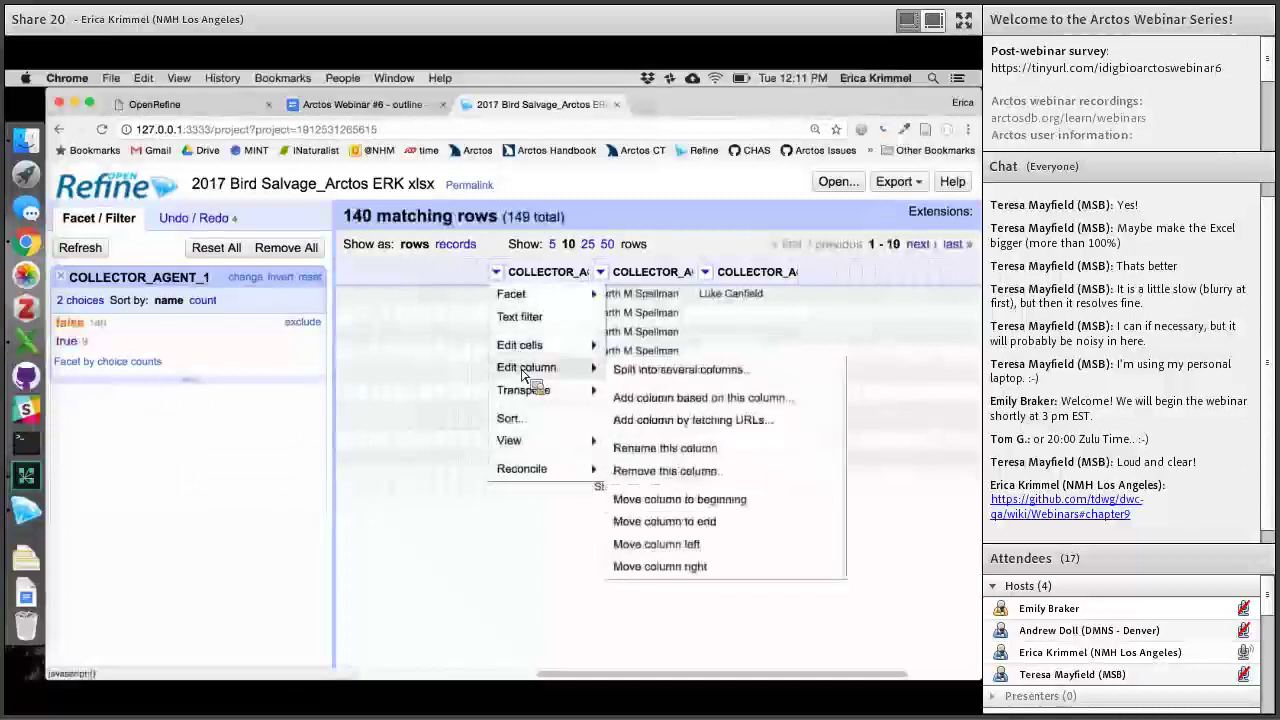
left_click(665, 398)
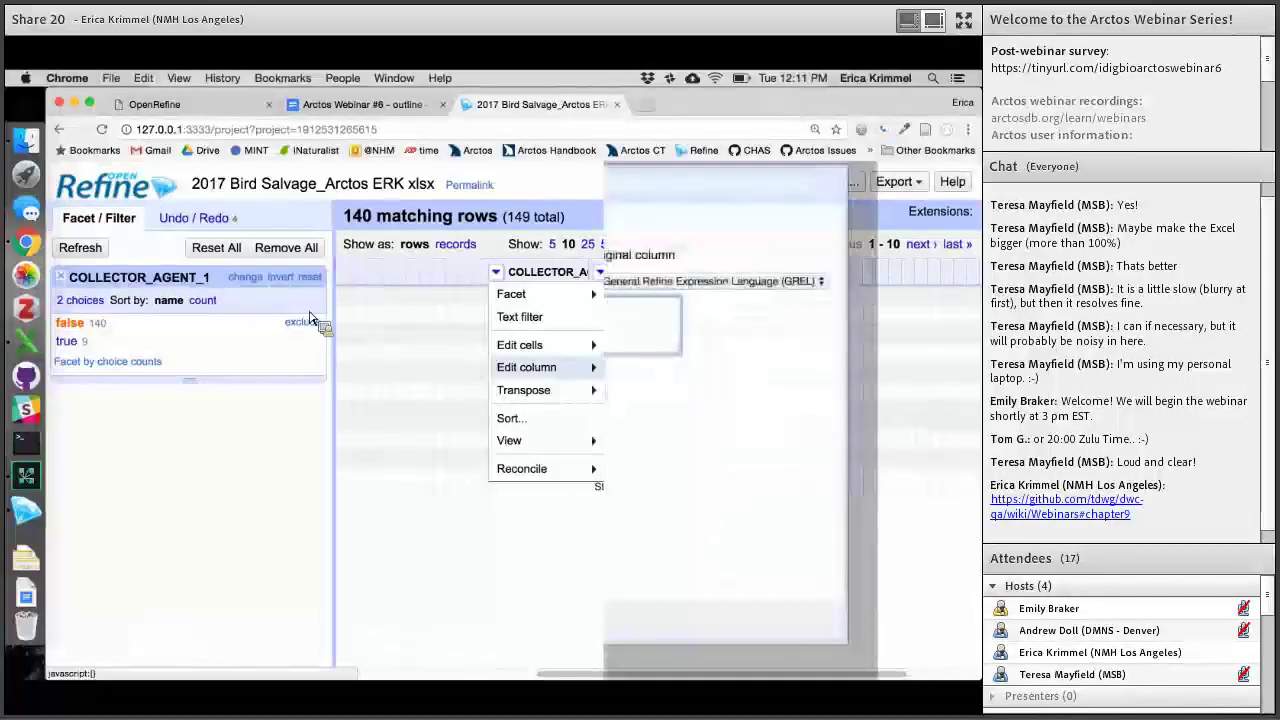
type("COLLECTOR_ROLE_1")
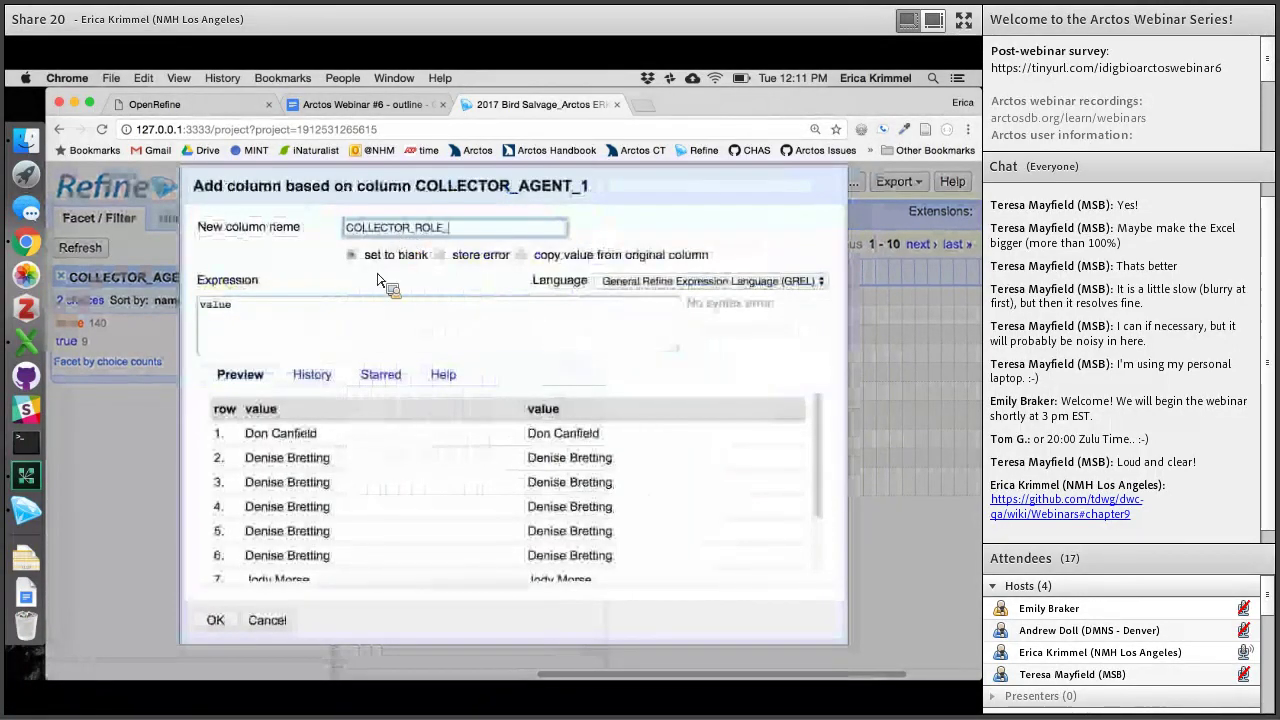
left_click(240, 330)
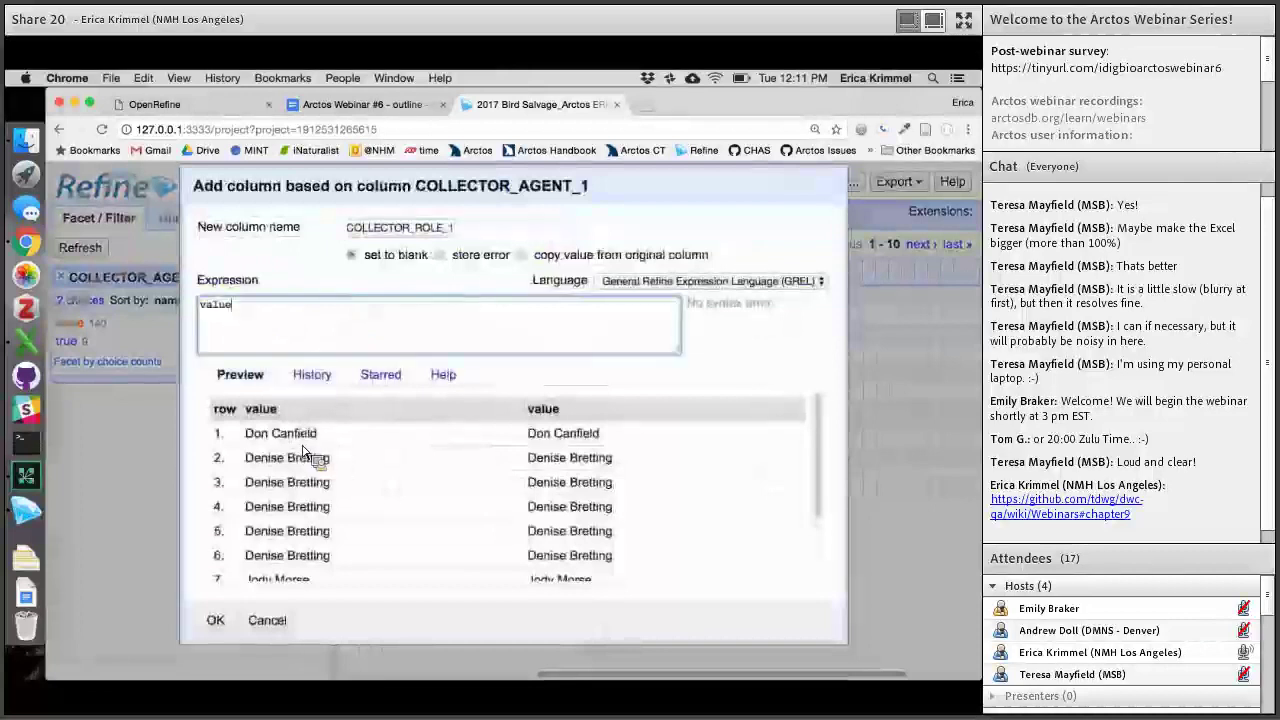
double_click(240, 316)
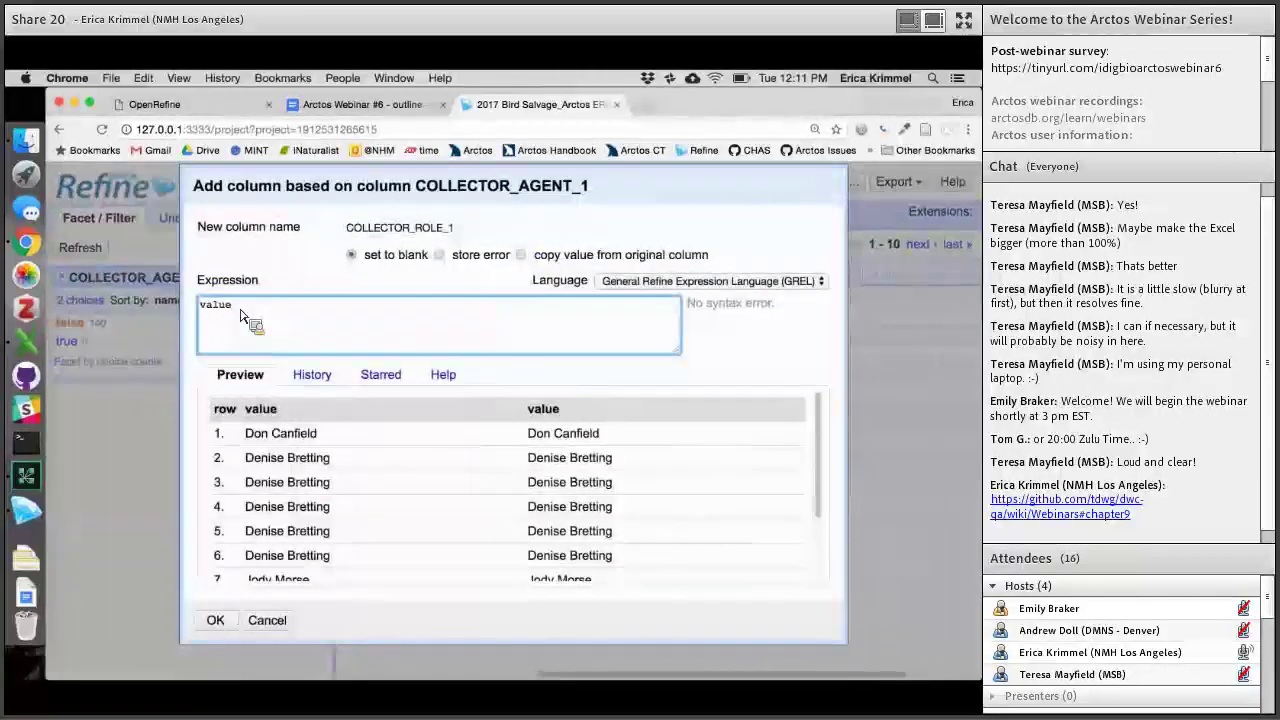
type("\"collector\"")
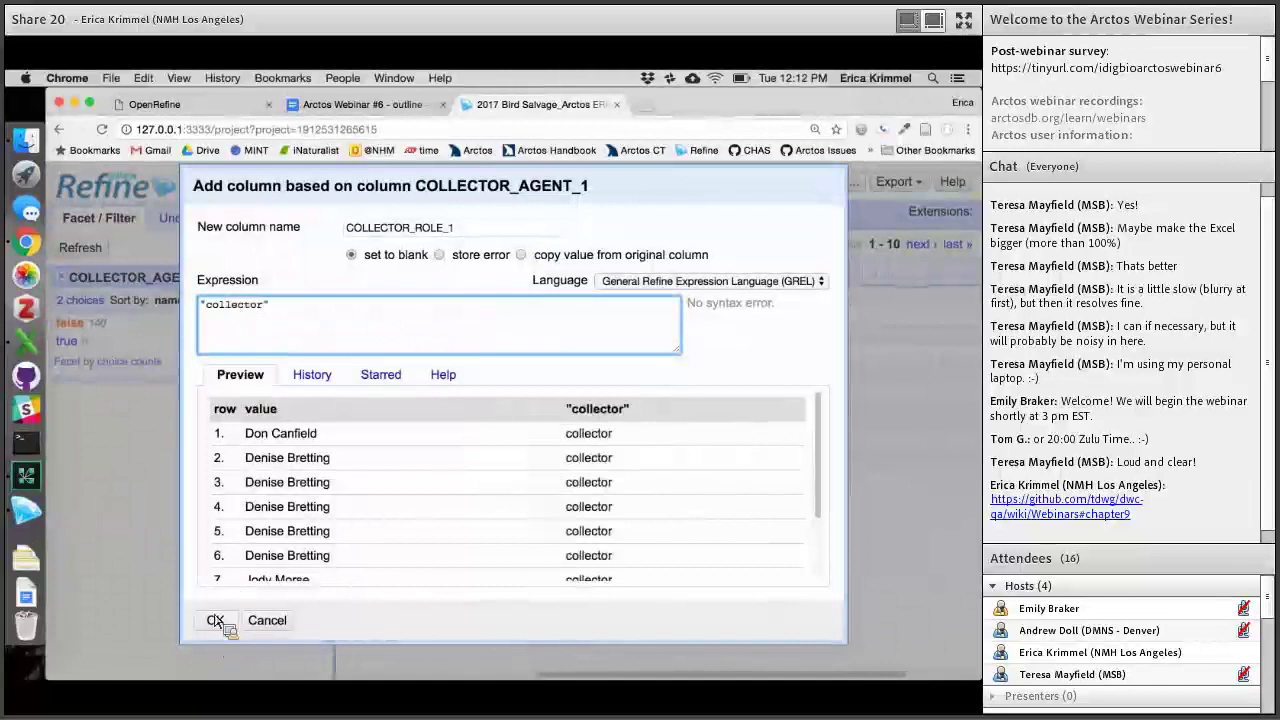
left_click(215, 620)
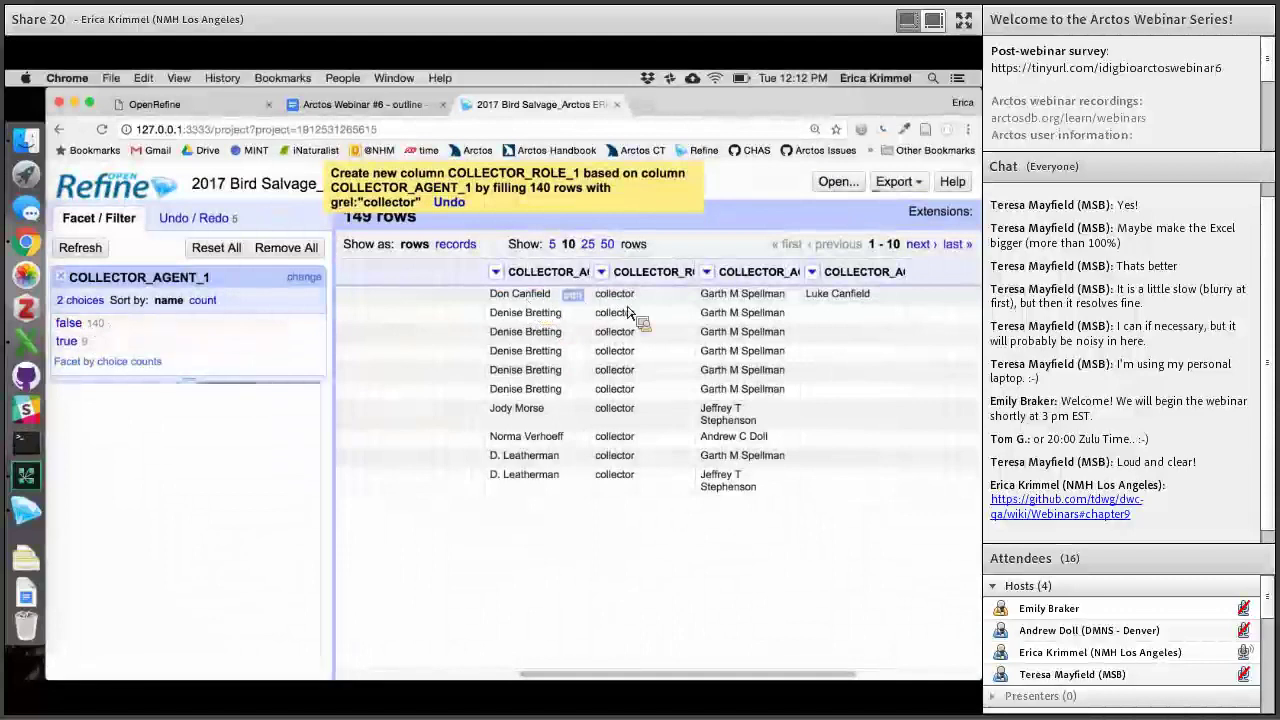
Clear the true/false selection and remove the blank-values facet on COLLECTOR_AGENT_1
left_click(67, 341)
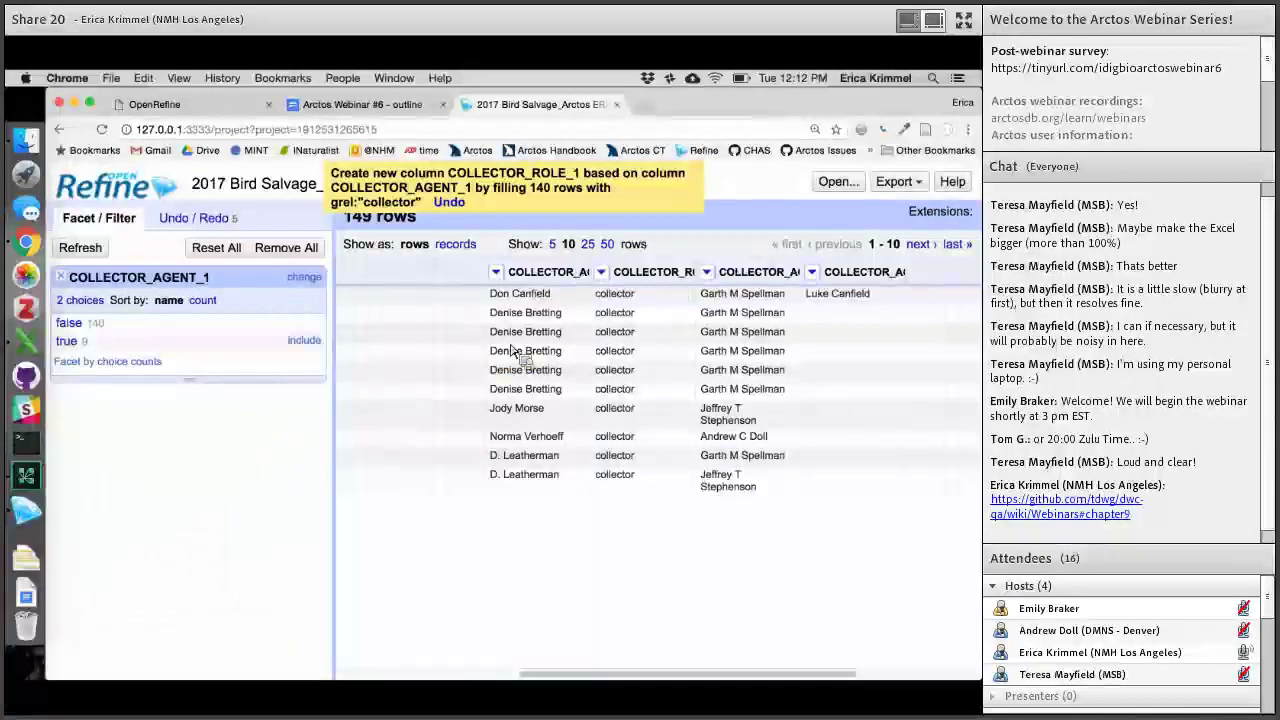
left_click(150, 345)
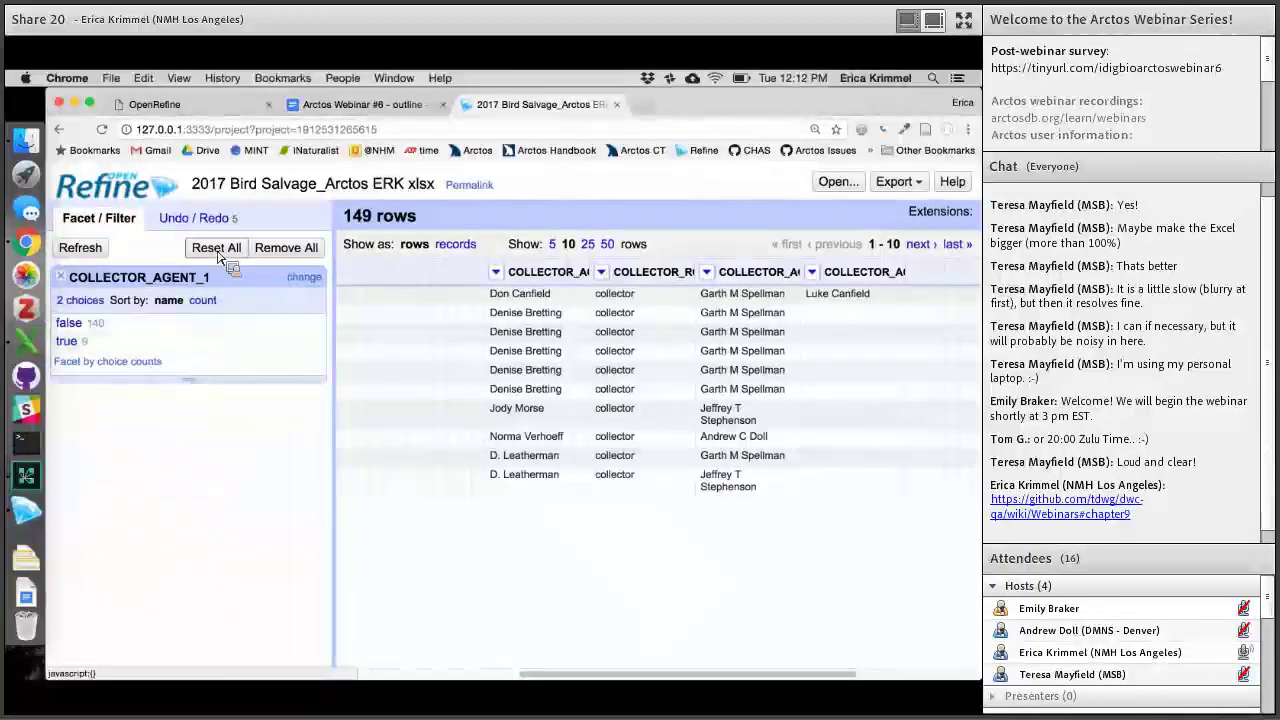
left_click(61, 278)
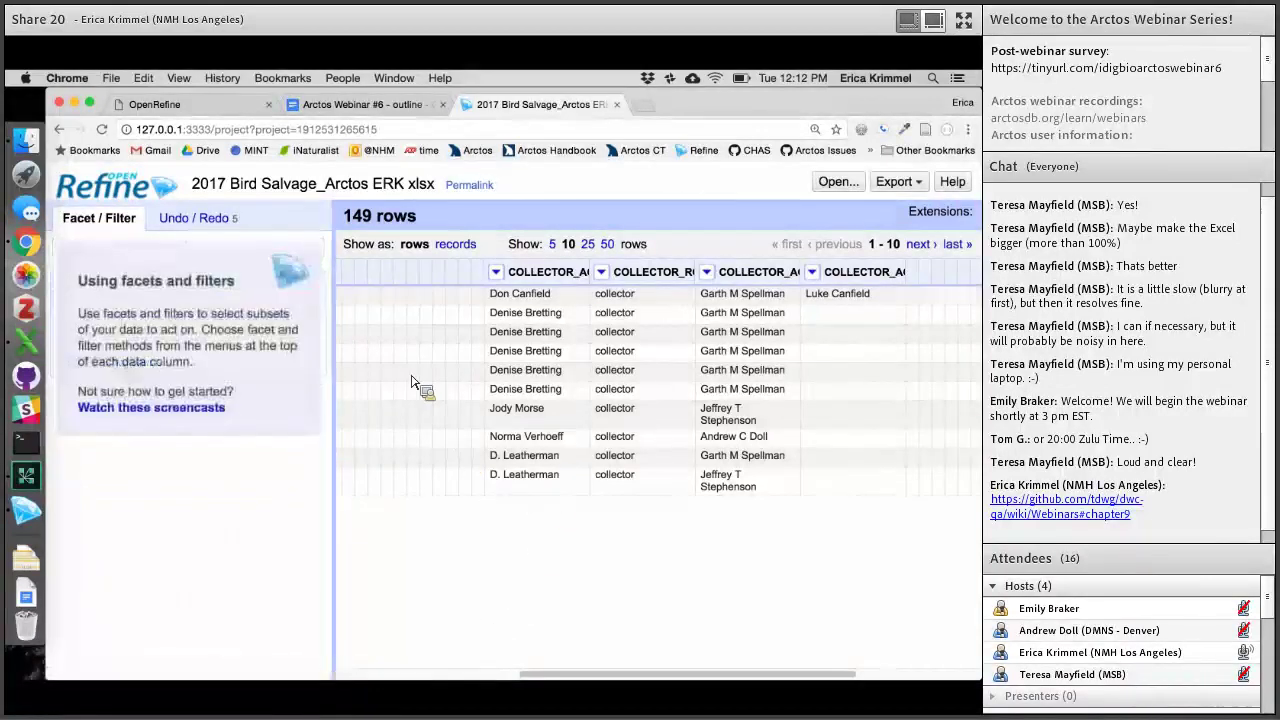
scroll(420, 386, "left", 10)
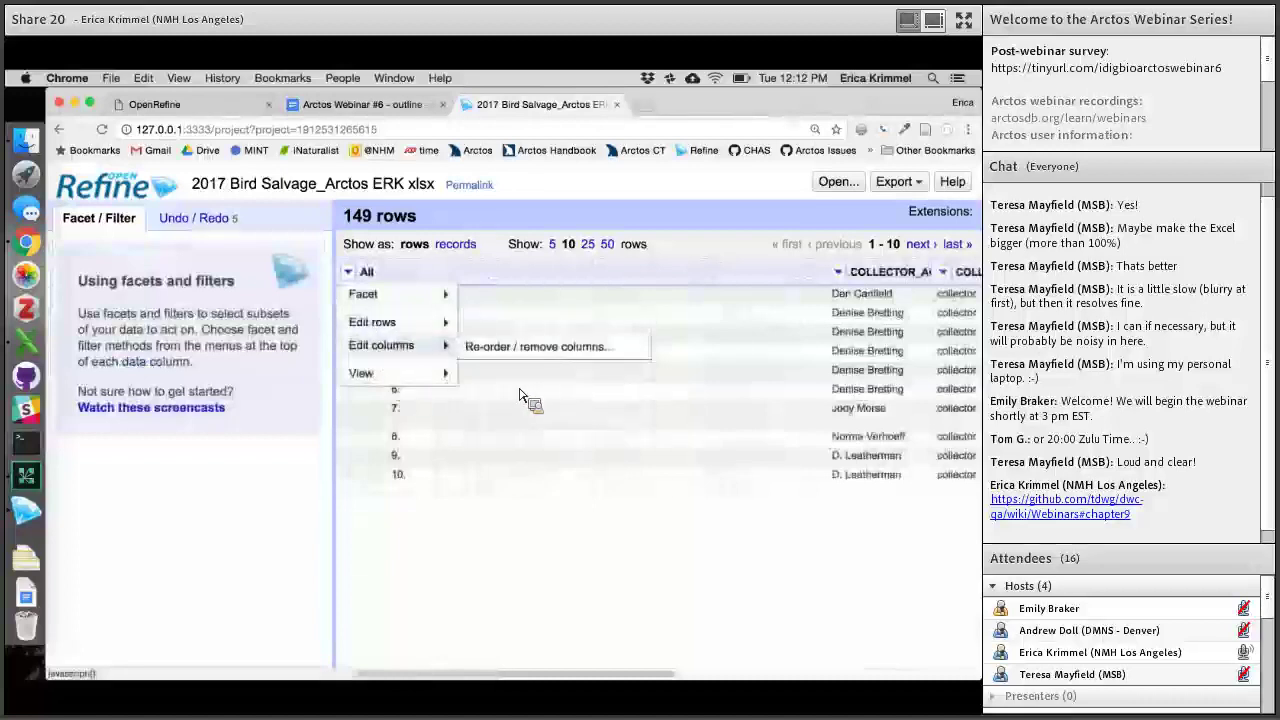
Collapse all columns to the right of SPEC_LOCALITY
mouse_move(400, 380)
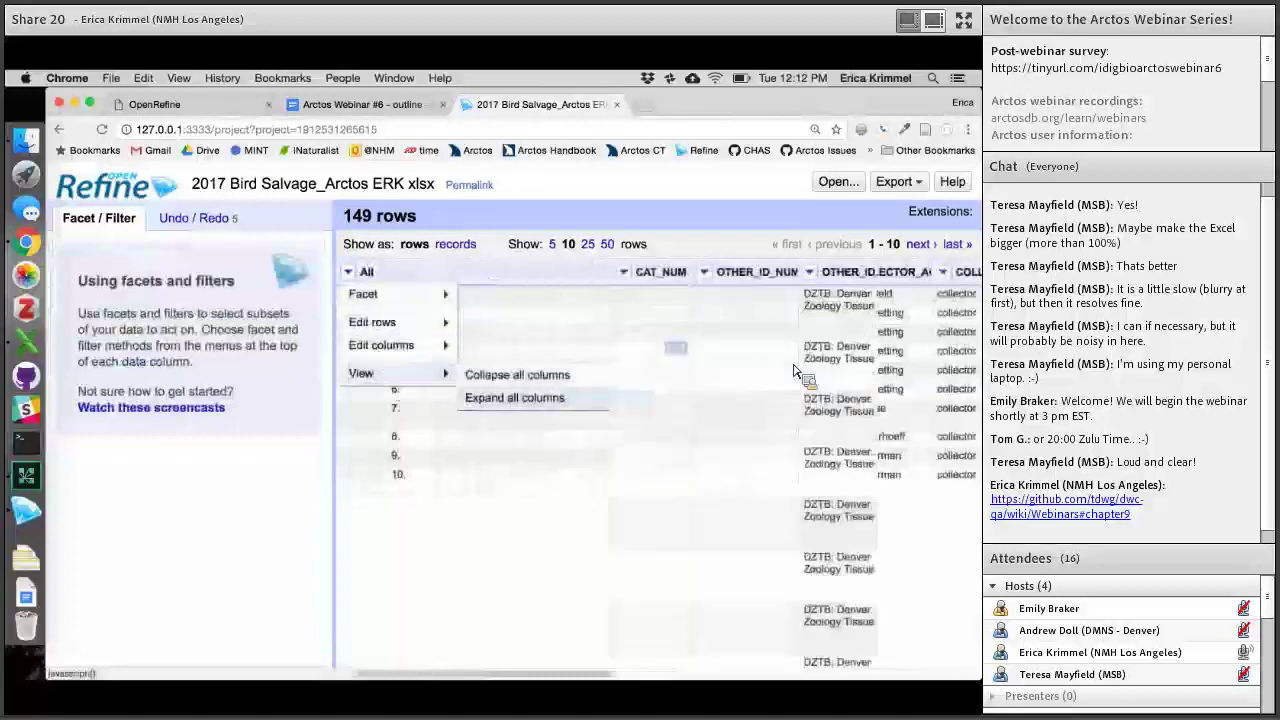
scroll(795, 372, "right", 10)
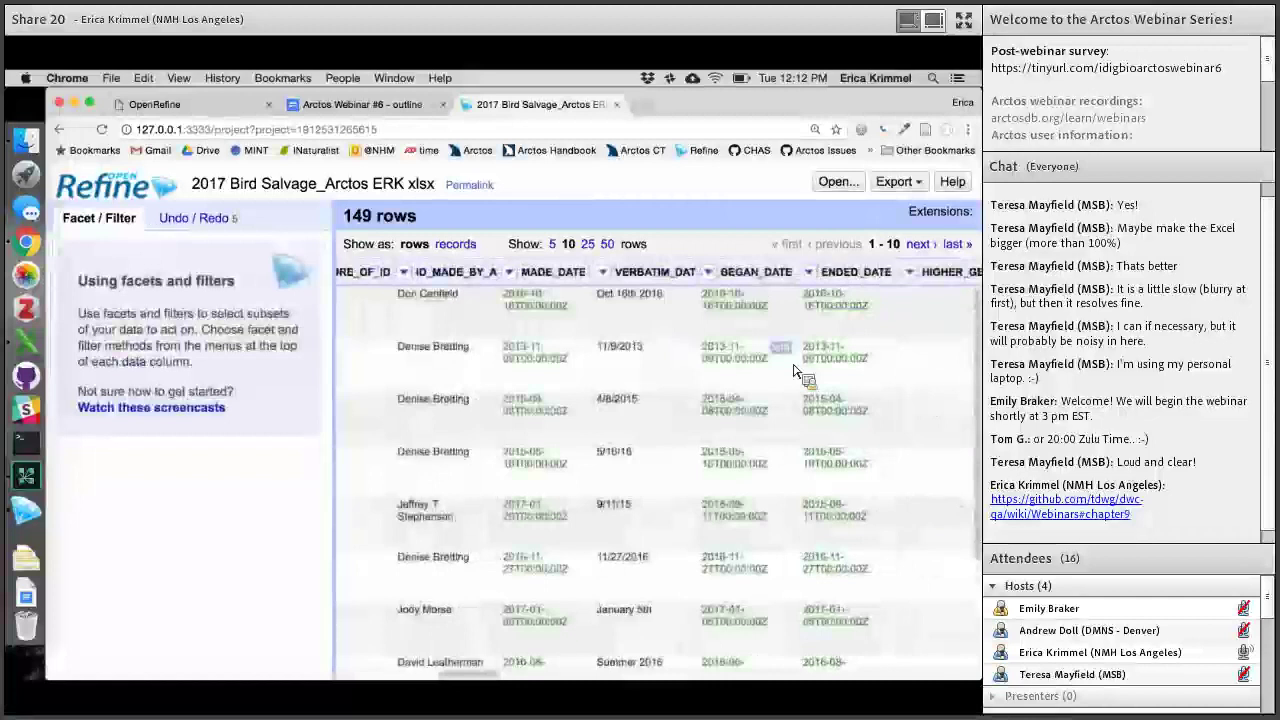
scroll(795, 372, "right", 10)
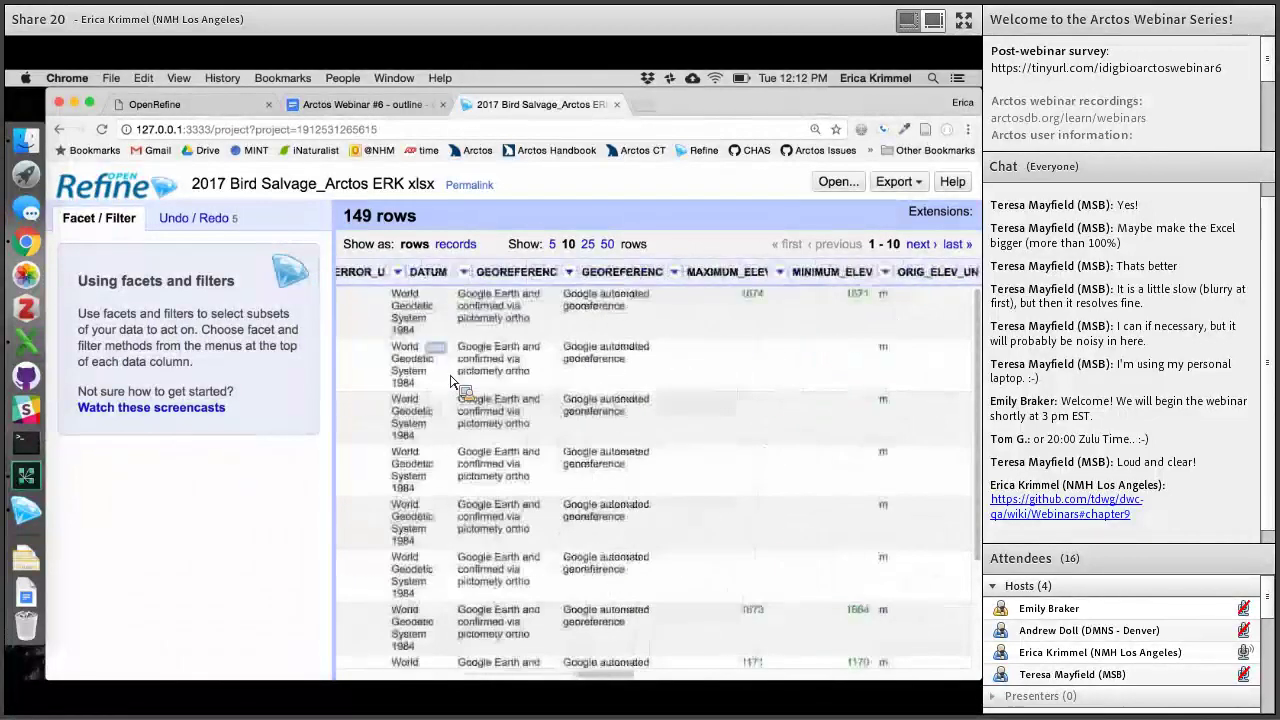
scroll(450, 380, "left", 10)
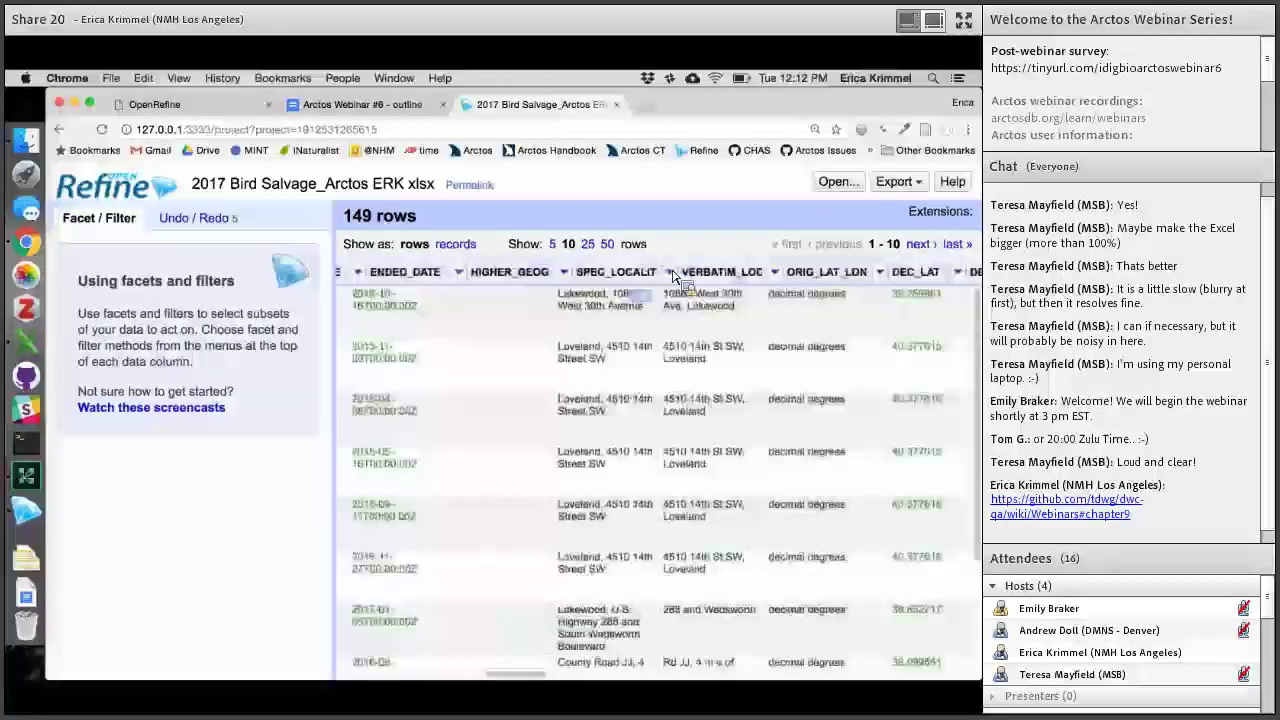
left_click(669, 272)
left_click(592, 300)
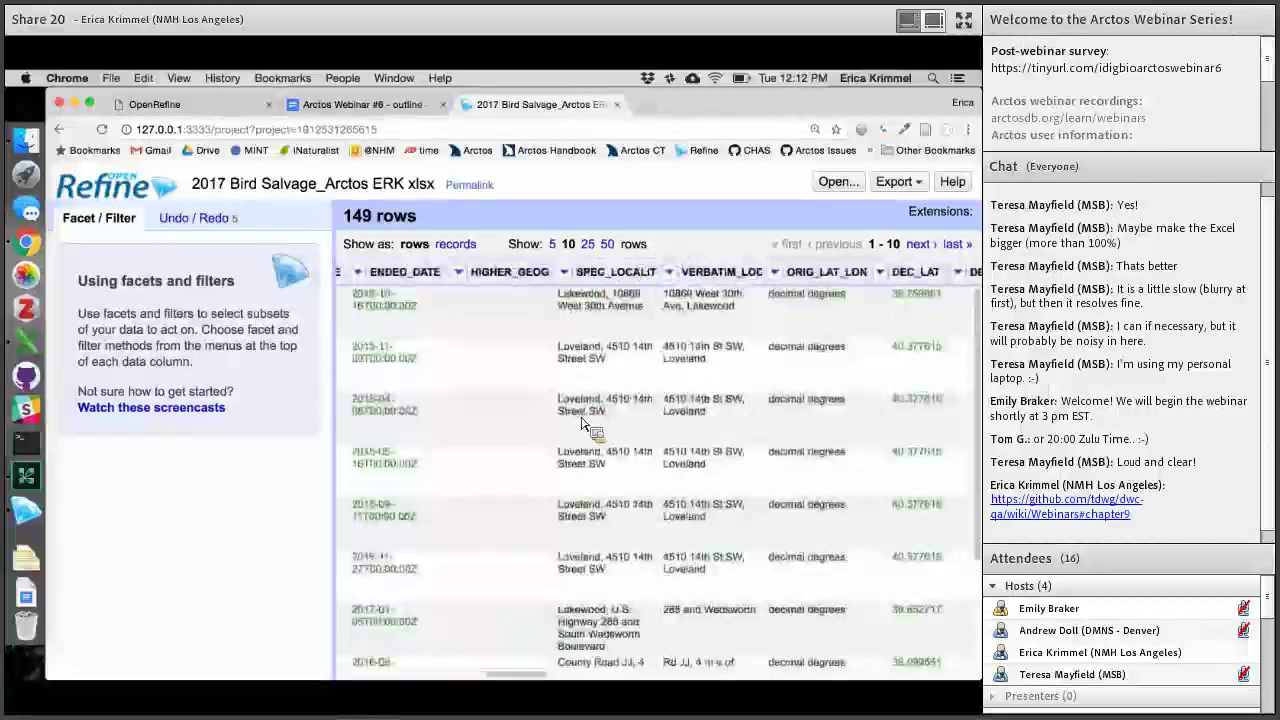
mouse_move(600, 440)
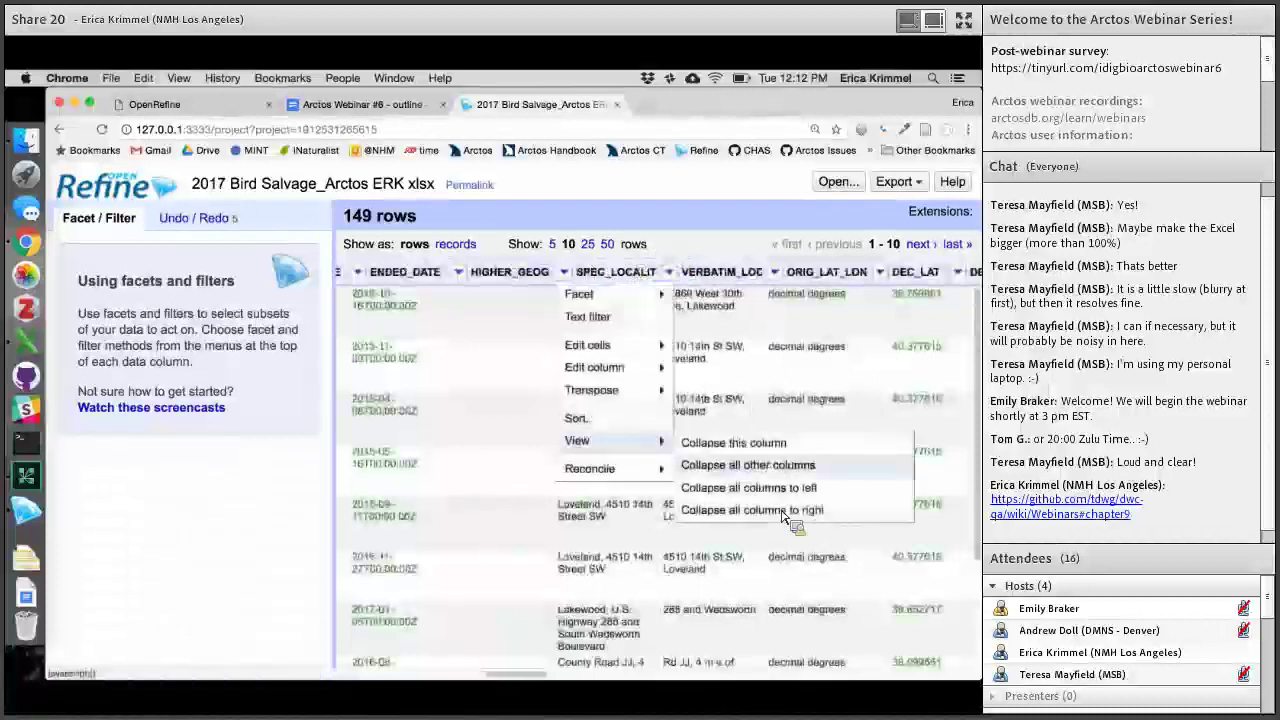
left_click(785, 511)
Collapse all columns to the left of HIGHER_GEOG
left_click(460, 273)
mouse_move(500, 440)
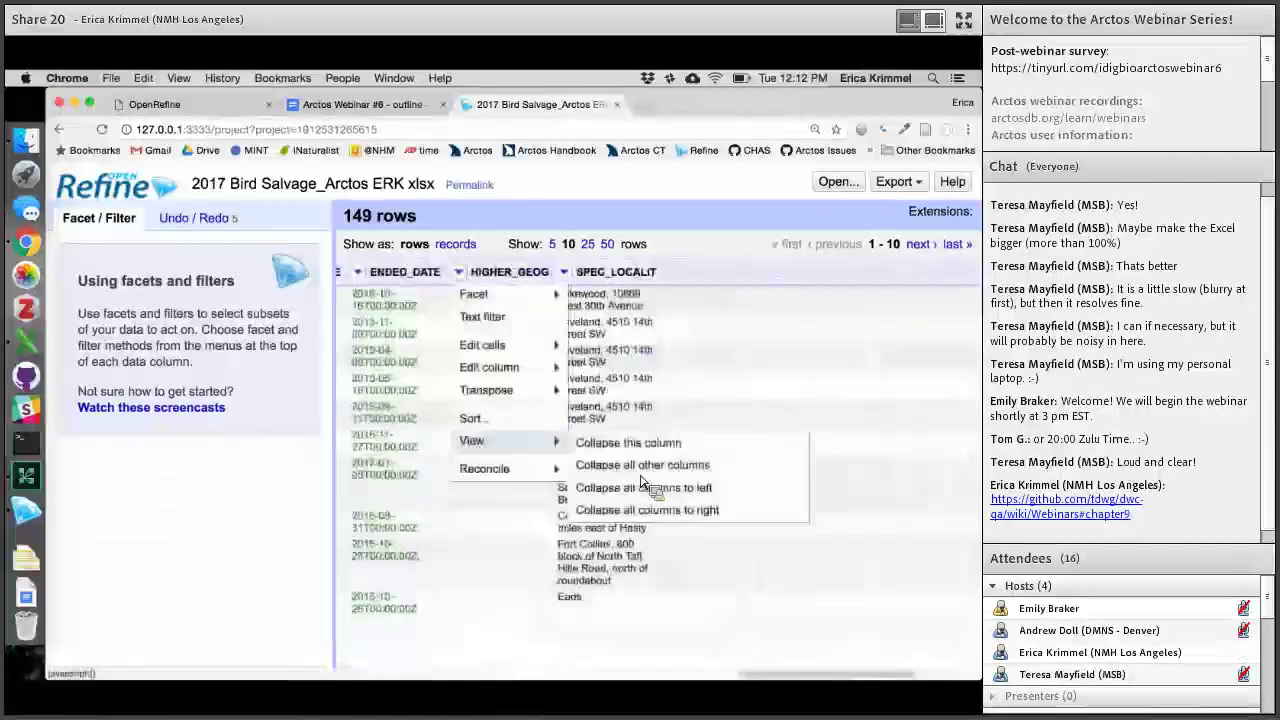
left_click(643, 487)
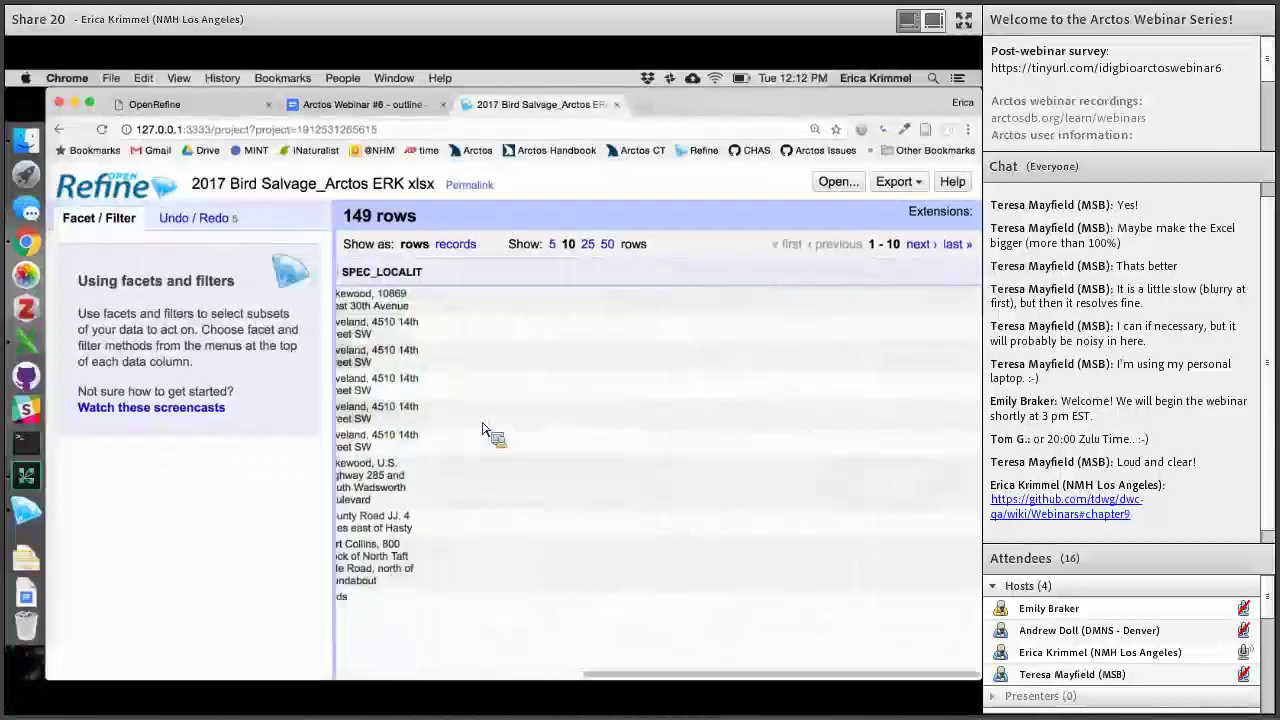
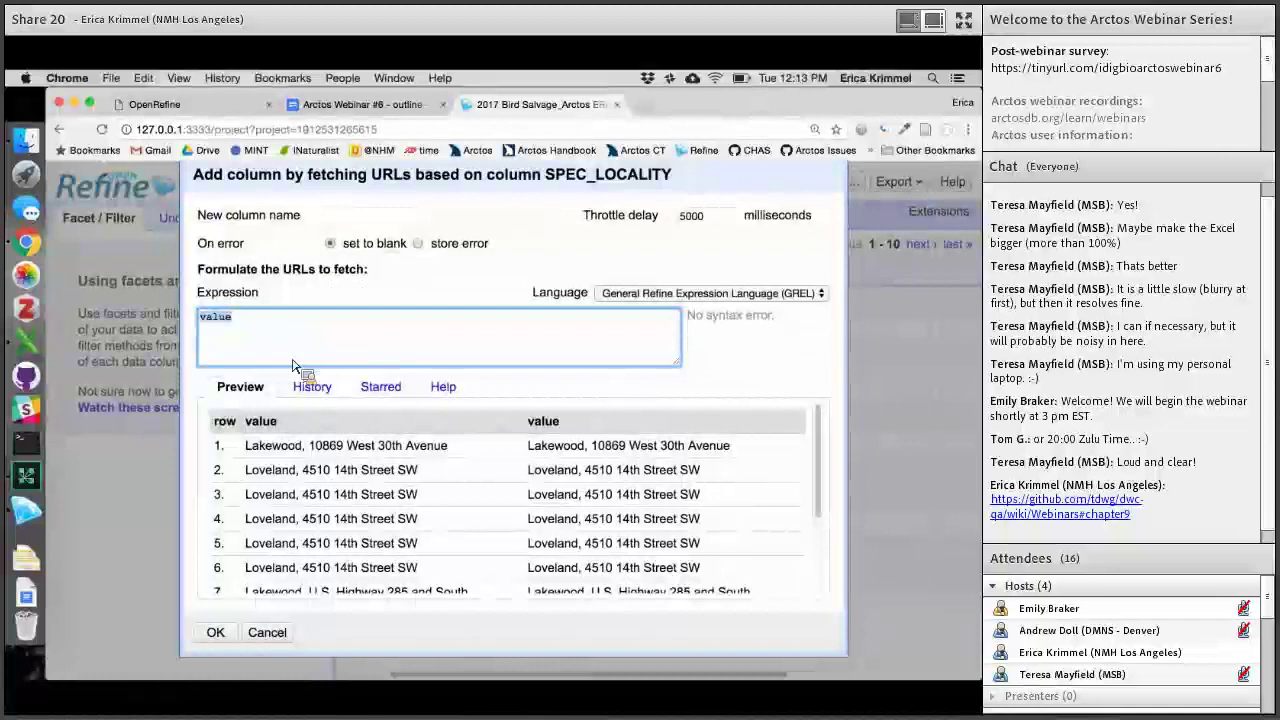
Enter the Google geocode URL expression using escape(value, "url") and select the first previewed URL
type("\"http://")
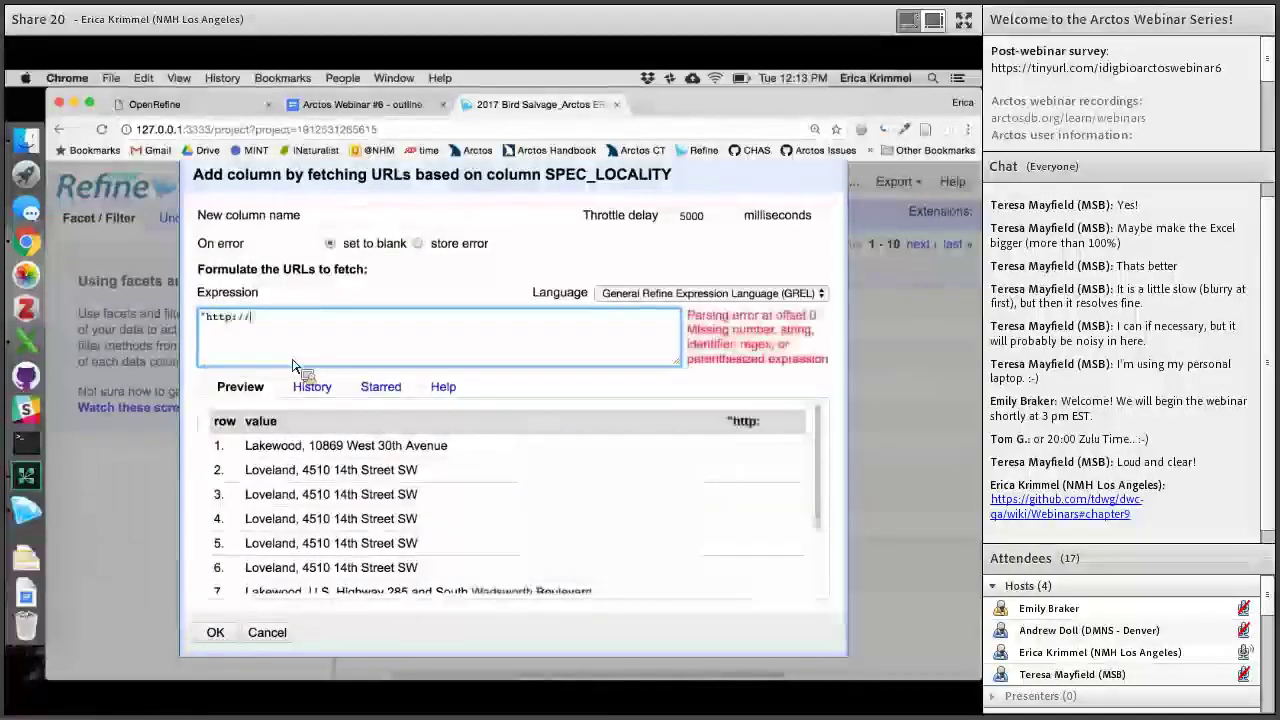
type("maps.googleapis.com/map")
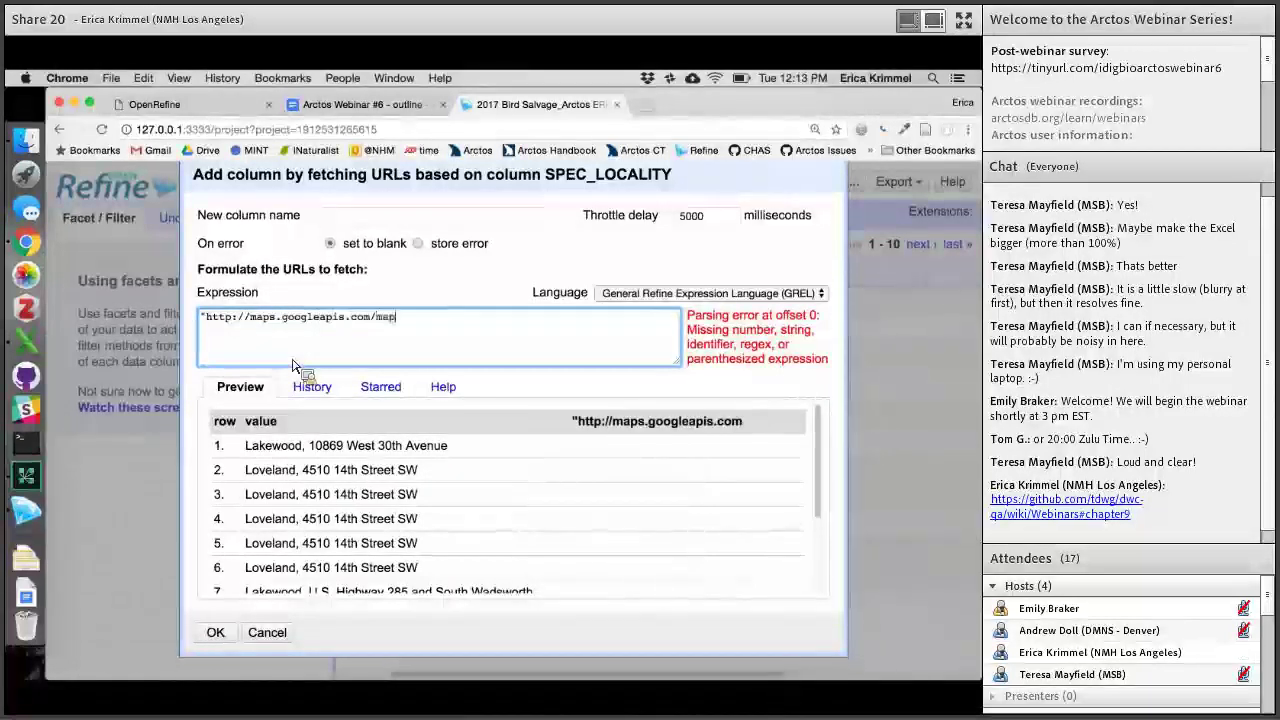
type("/api")
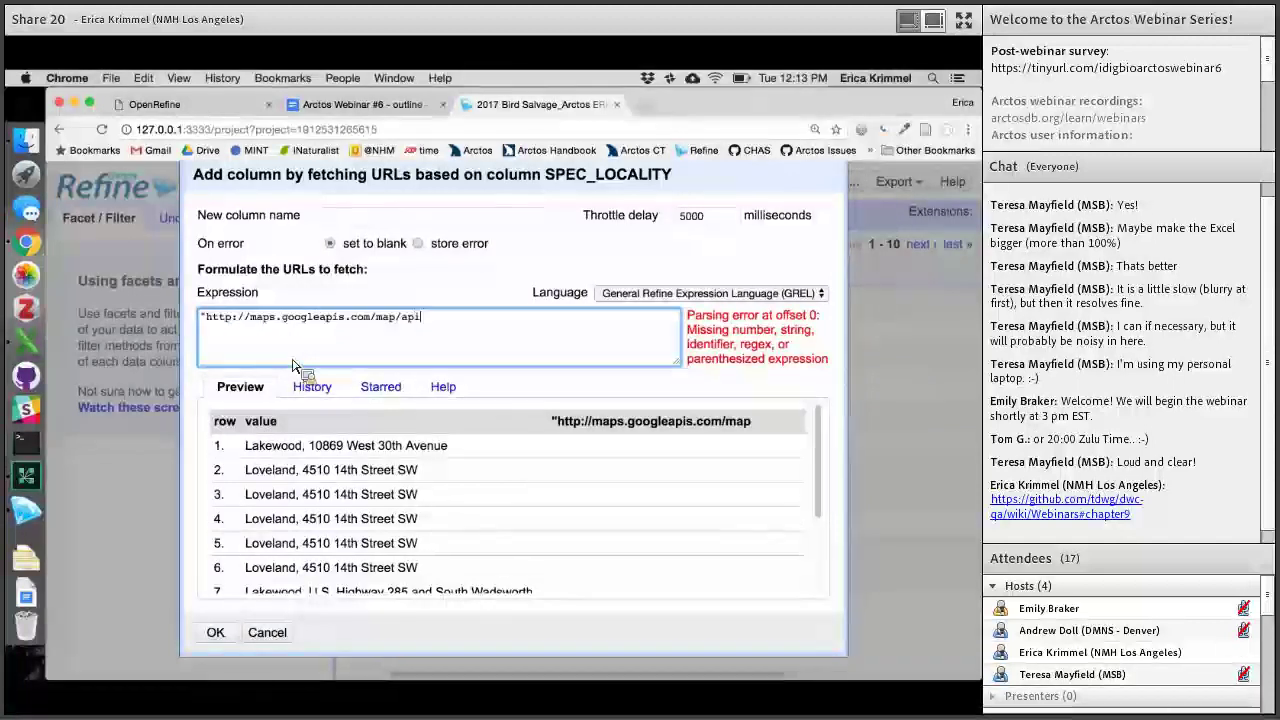
type("/geocode")
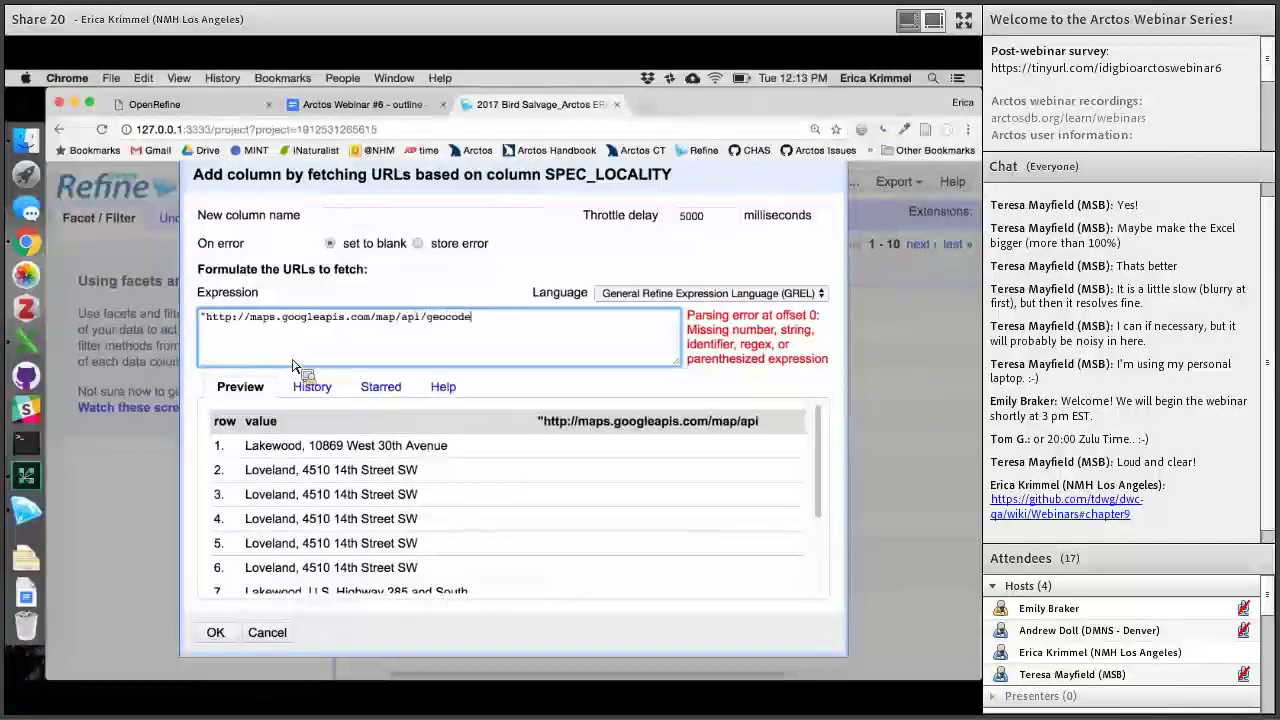
type("/")
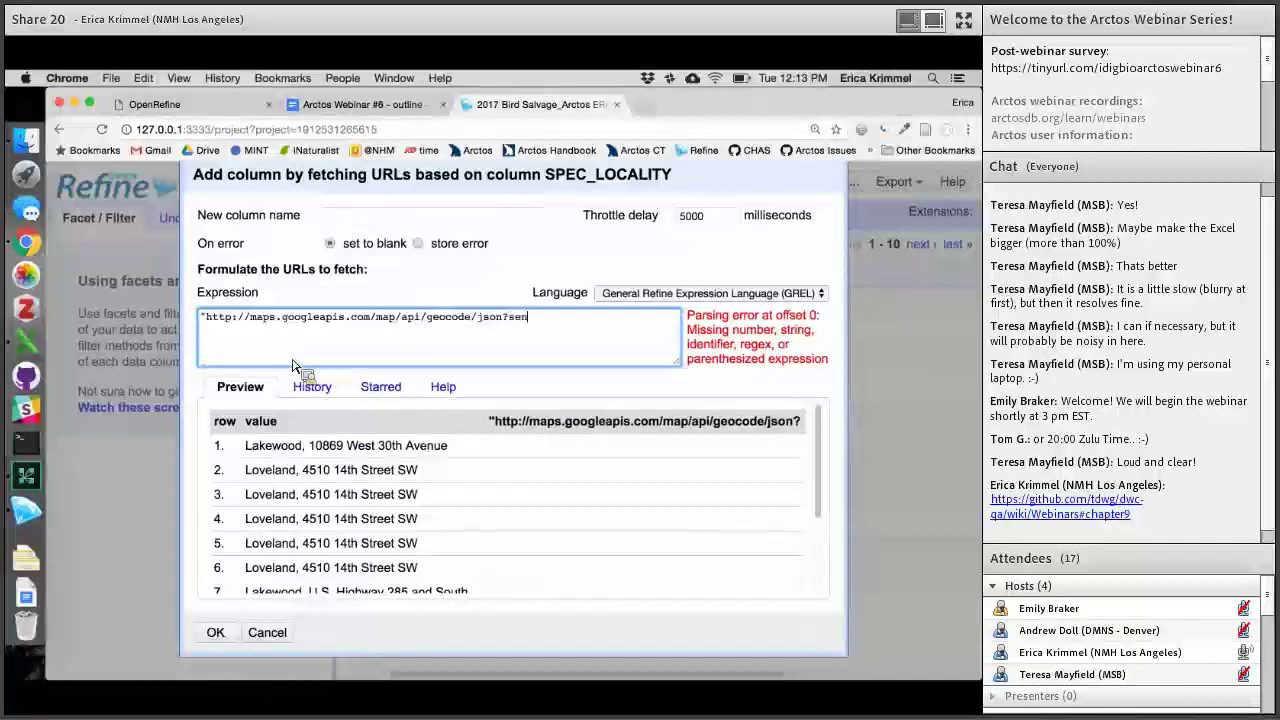
type("=")
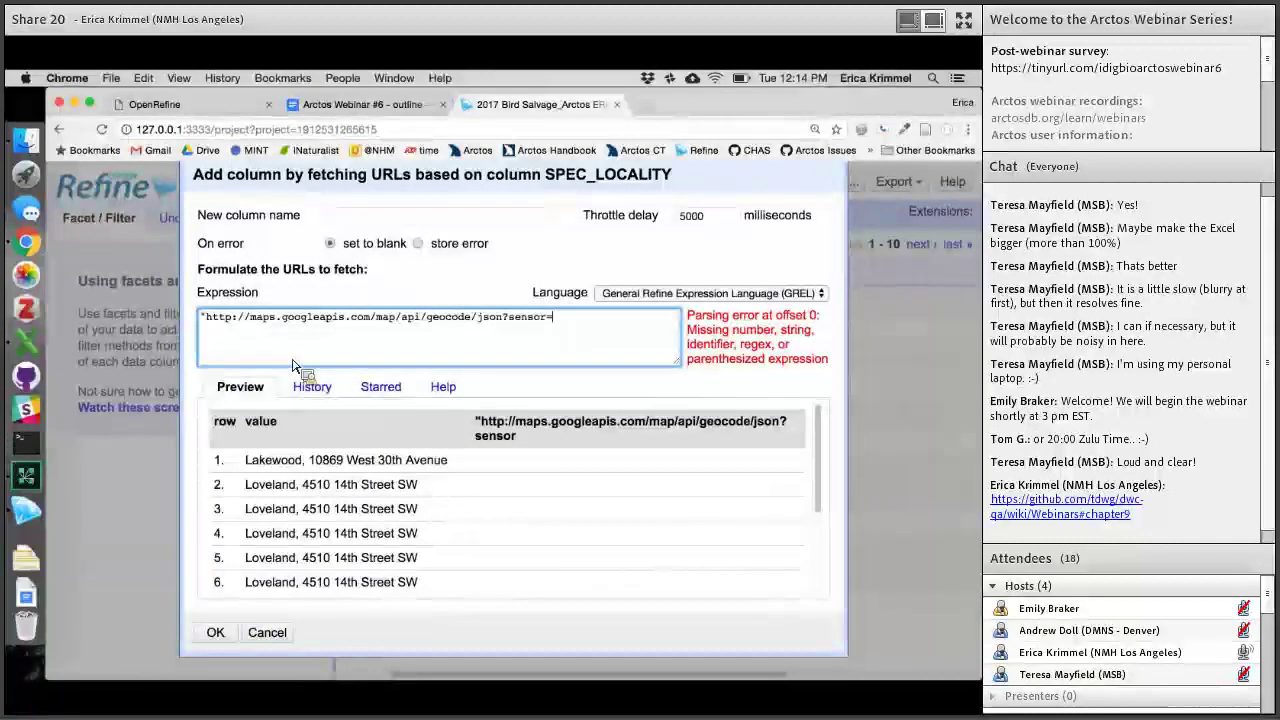
type("false")
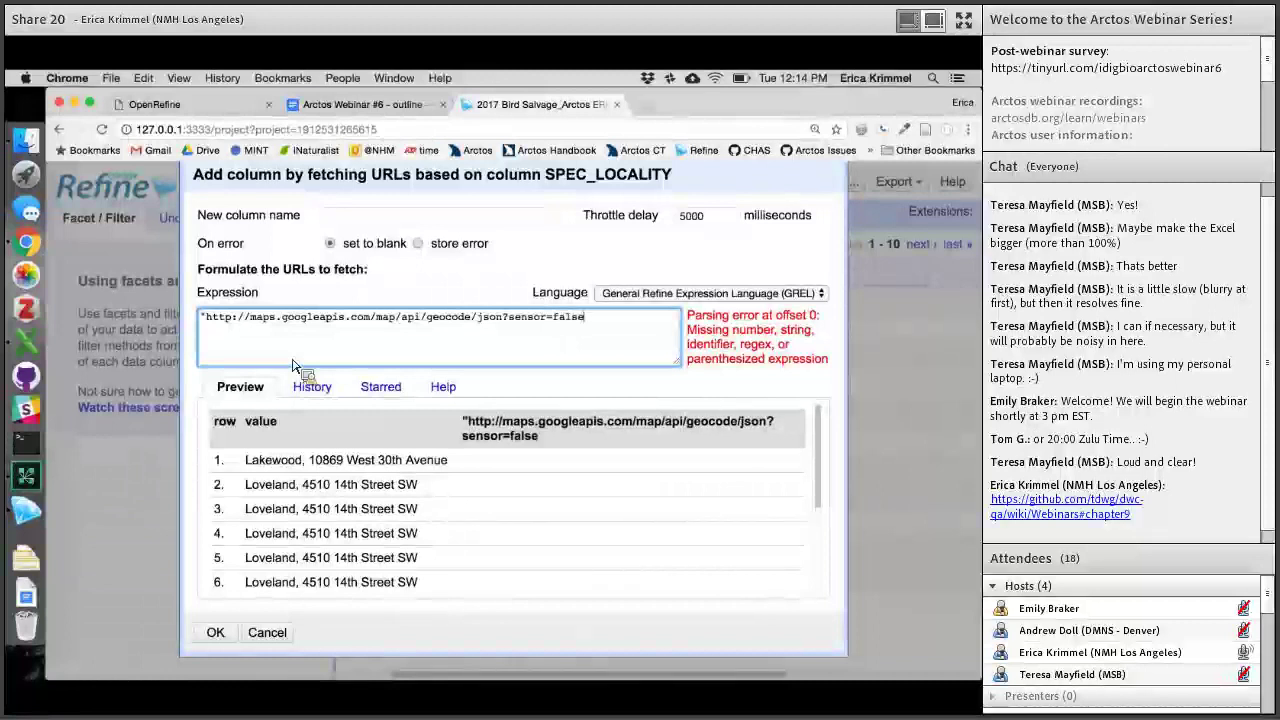
type("&address")
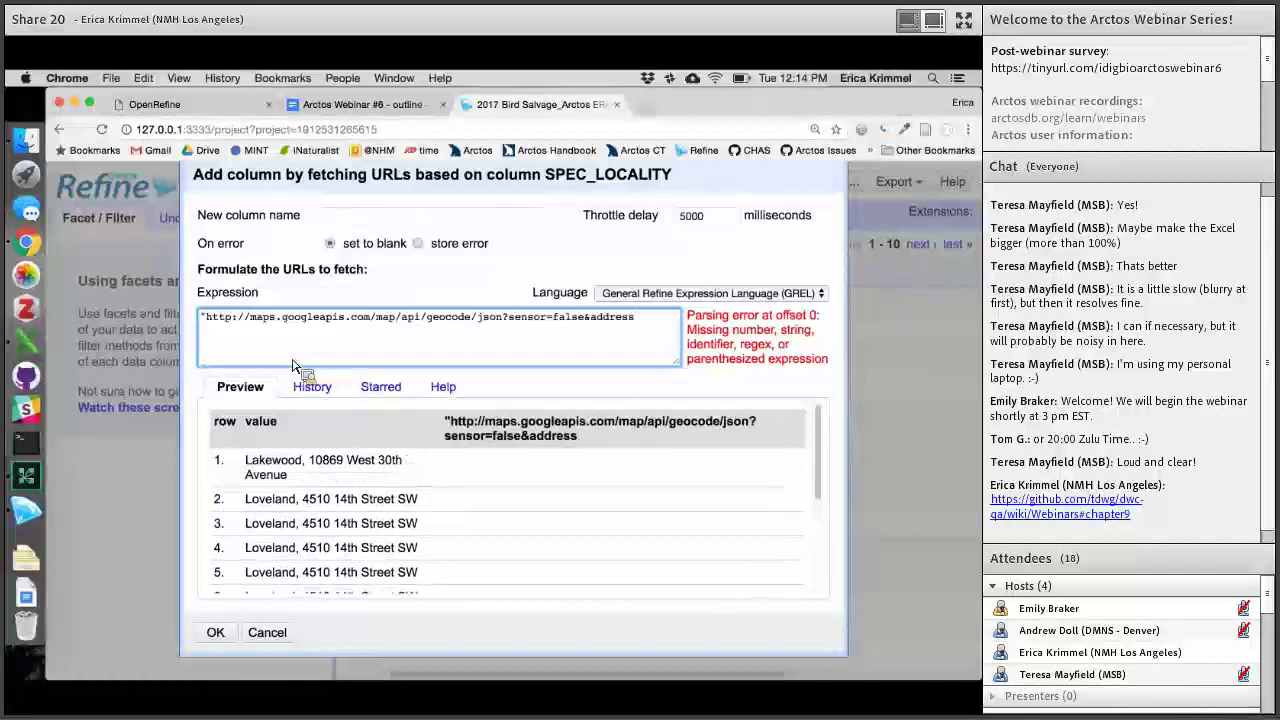
type("\"")
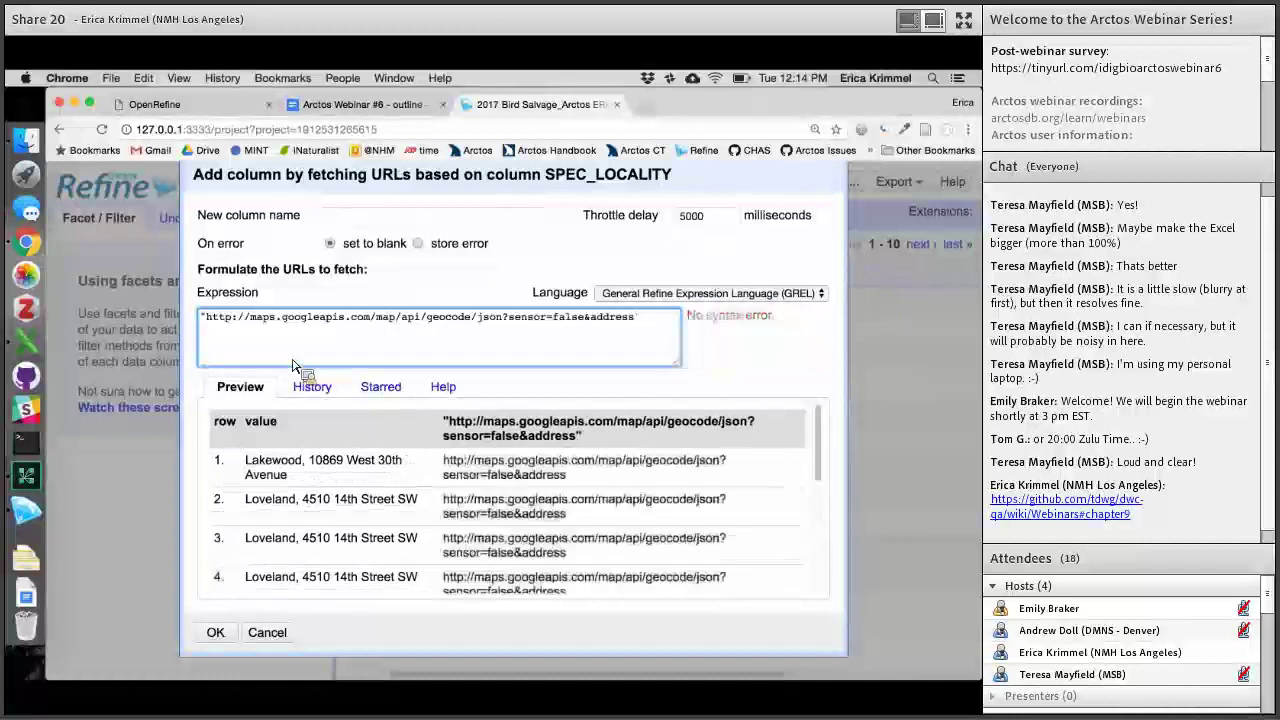
type("=")
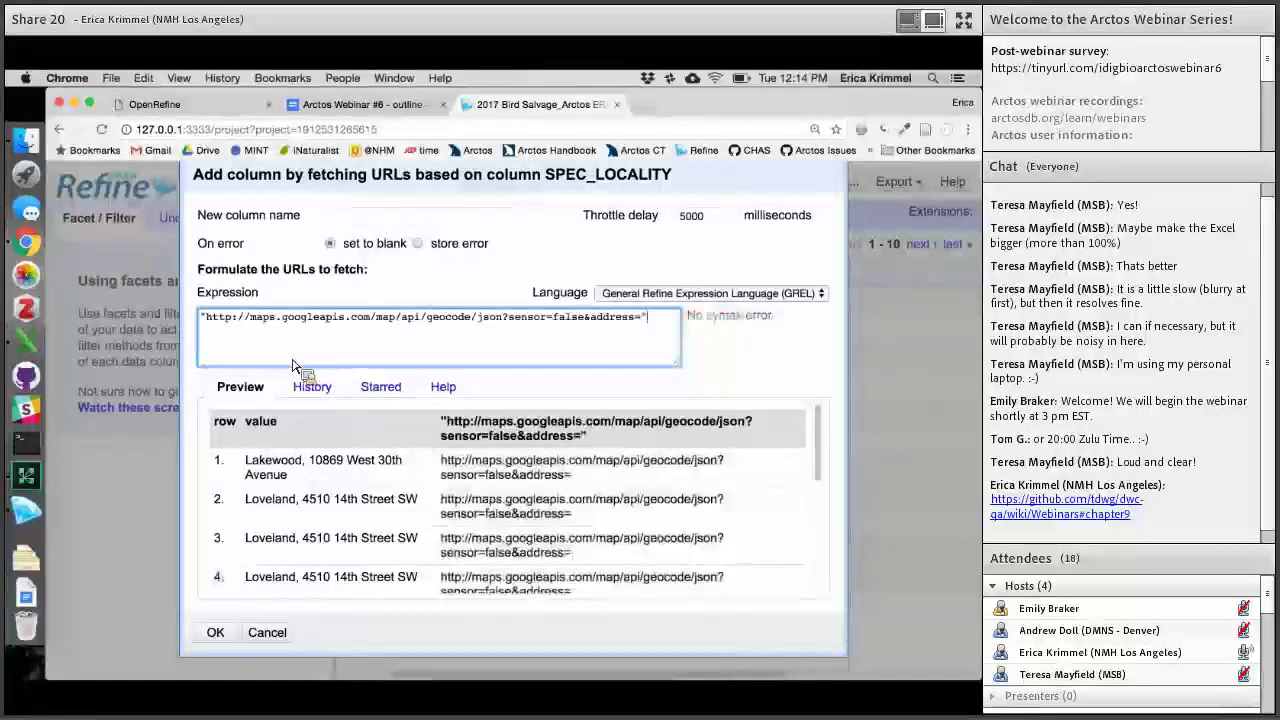
type("+esca")
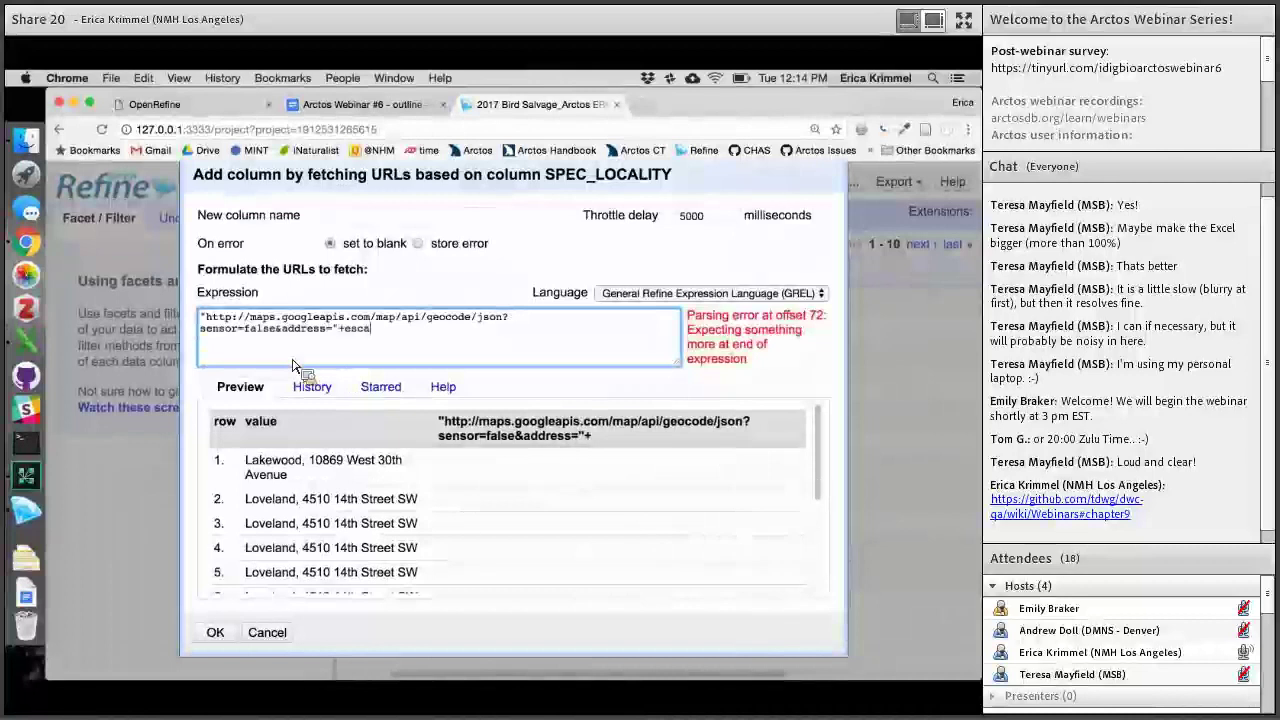
type("pe(value")
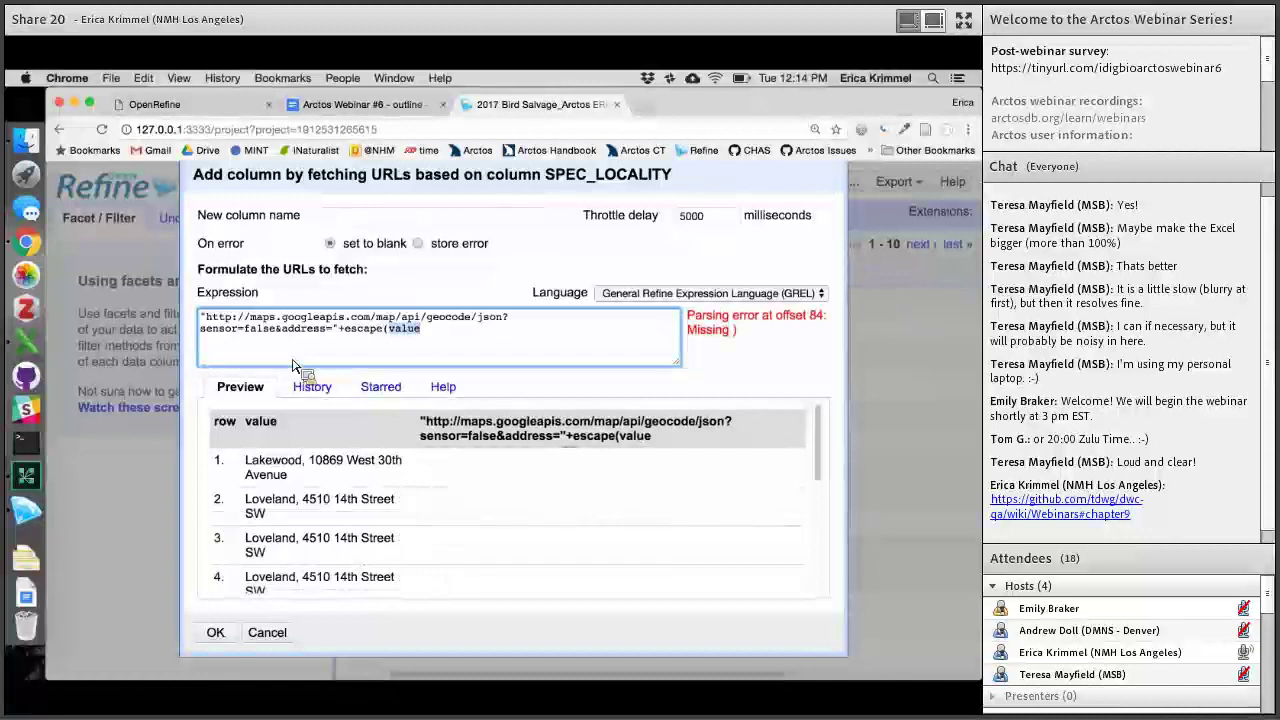
type(",")
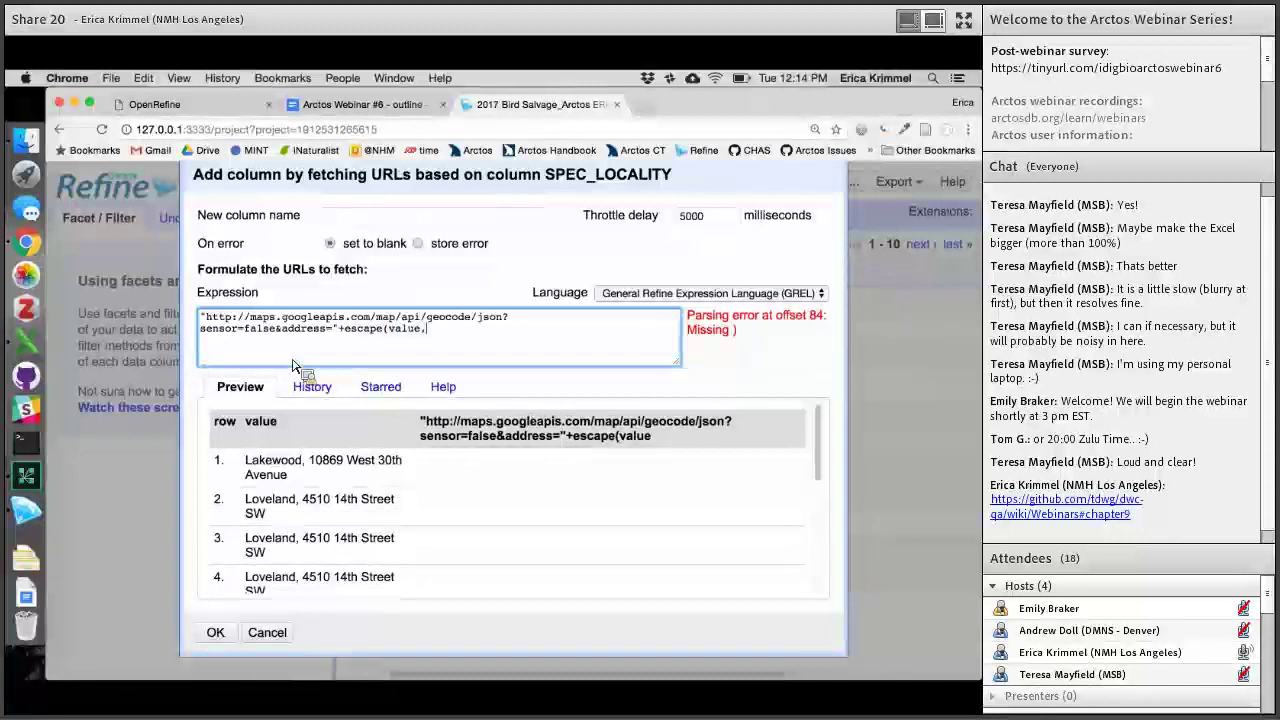
type(" \"url\")")
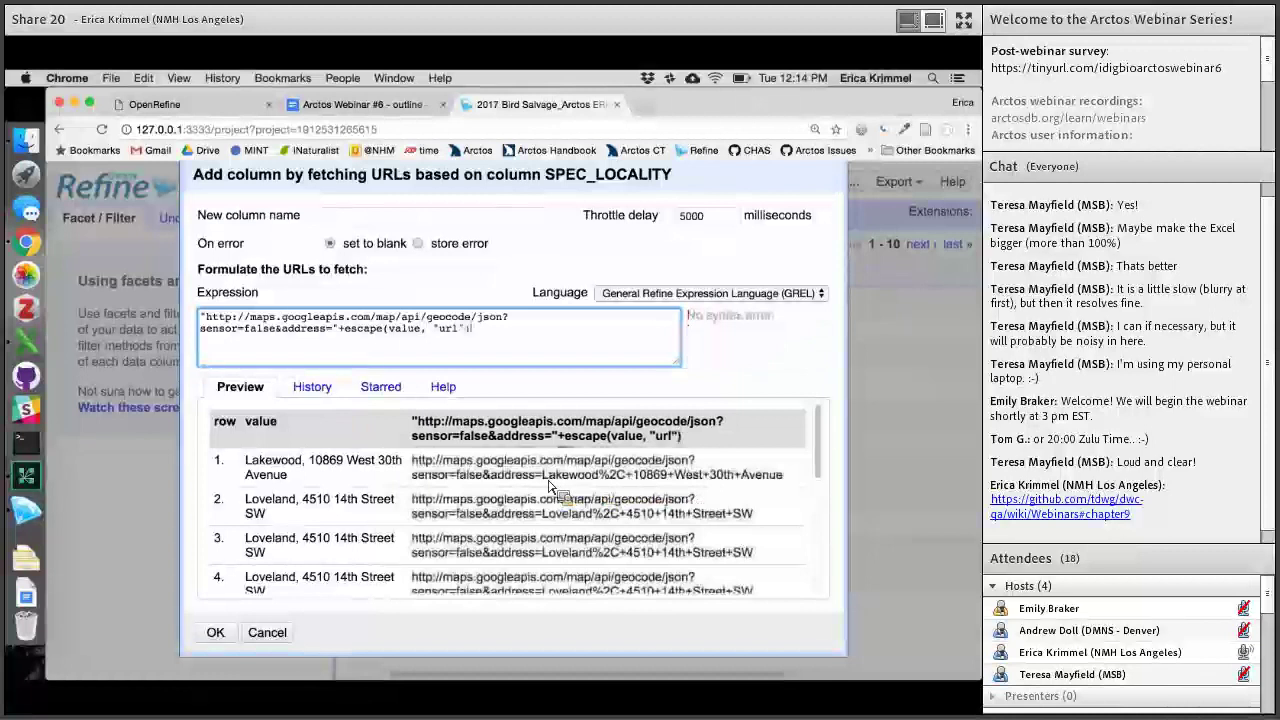
left_click_drag(548, 486, 270, 640)
Cancel the fetch dialog, open the 'with geo' project, and collapse columns left of SPEC_LOCALITY
left_click(267, 632)
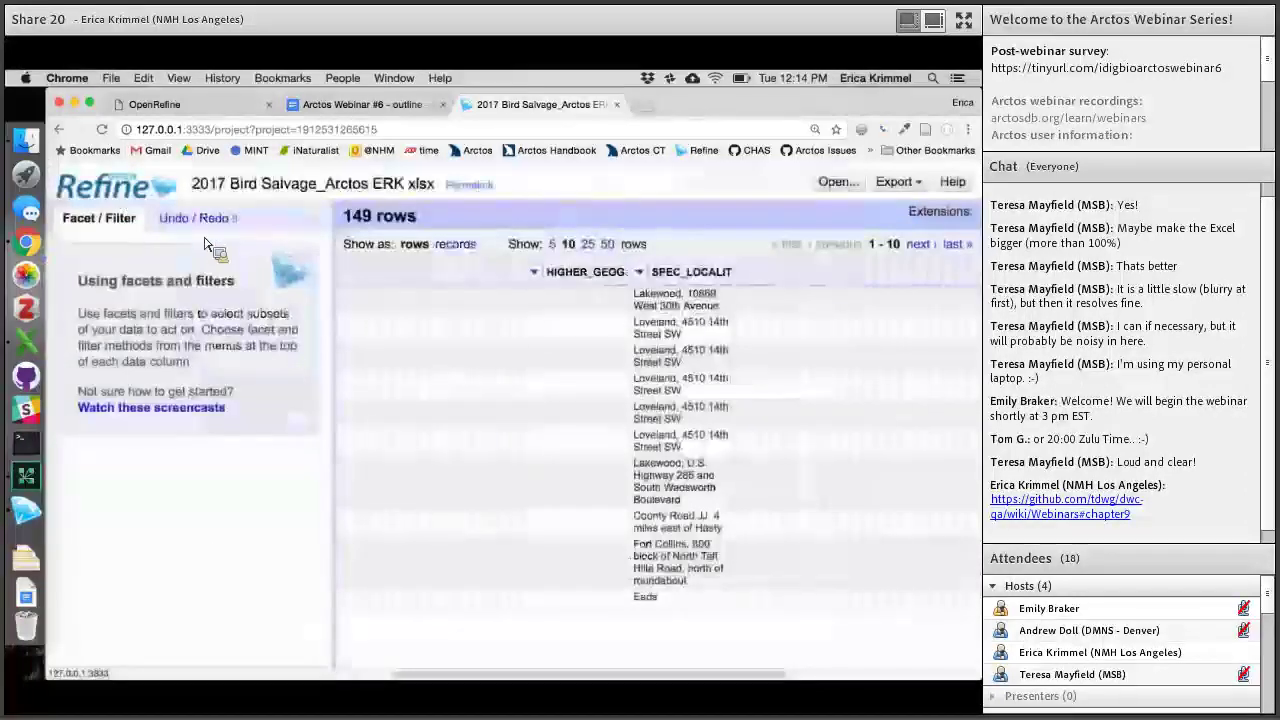
left_click(130, 188)
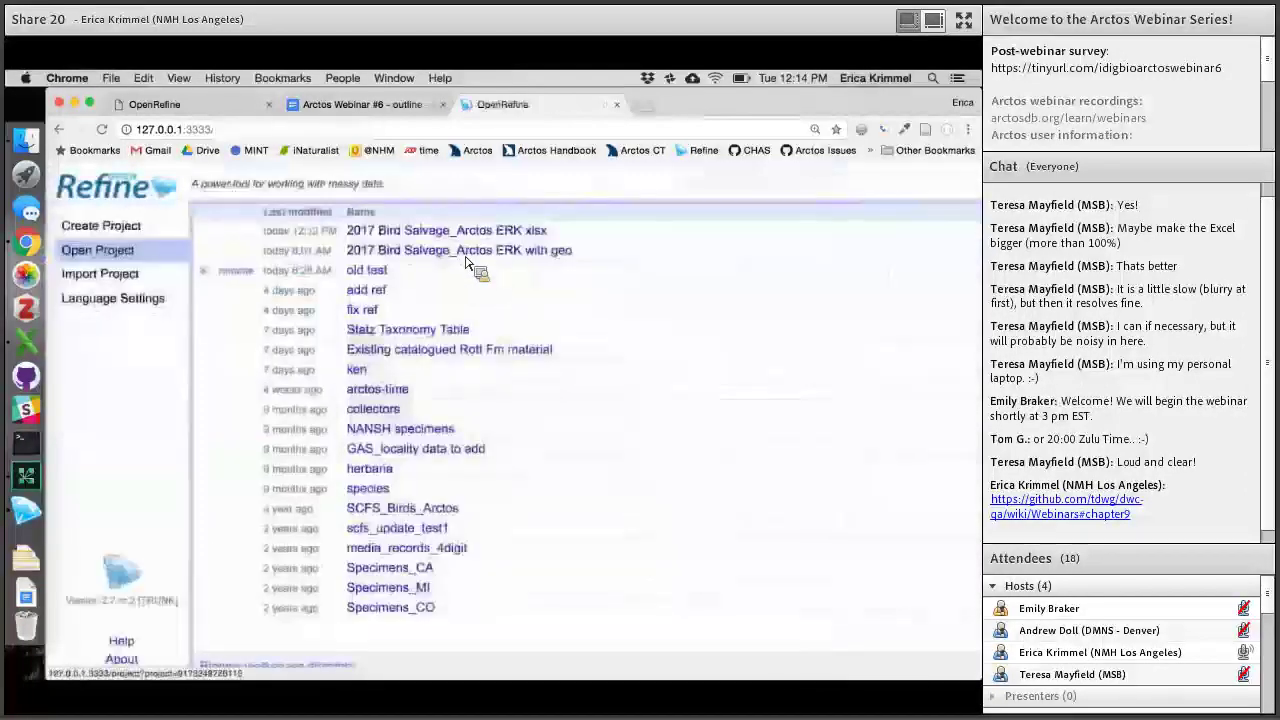
left_click(465, 255)
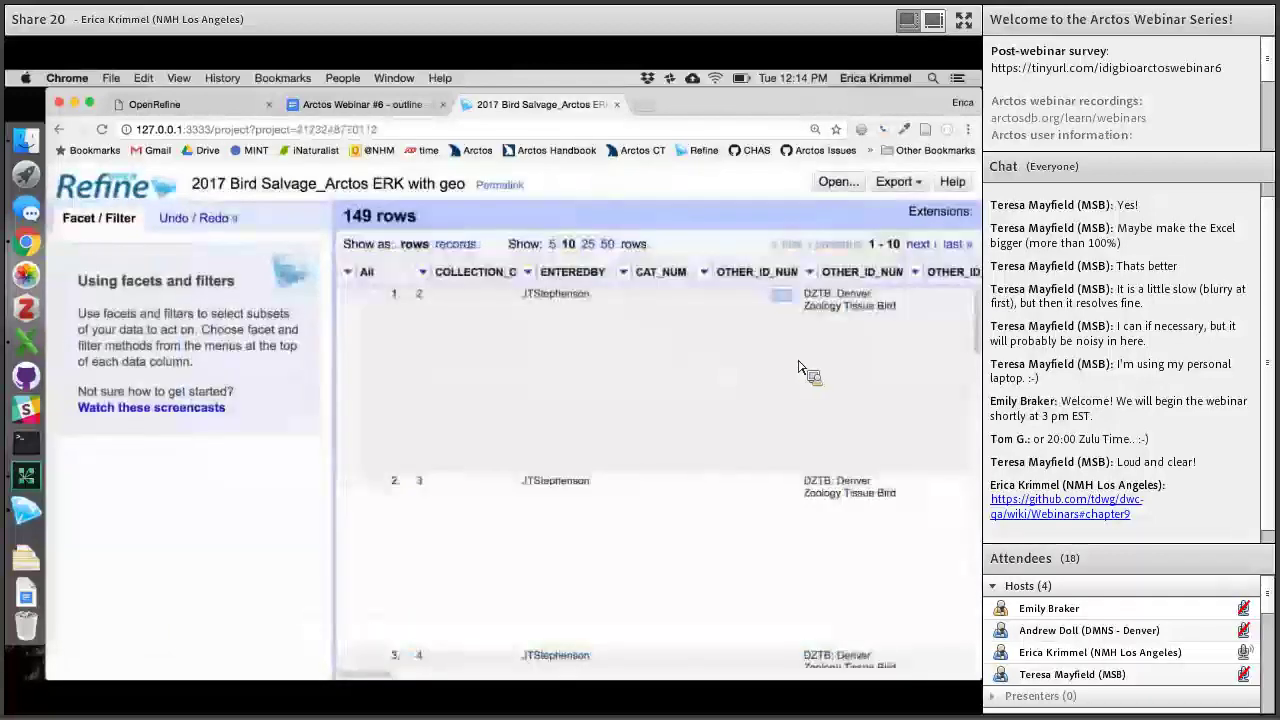
scroll(770, 390, "right", 5)
scroll(770, 390, "right", 8)
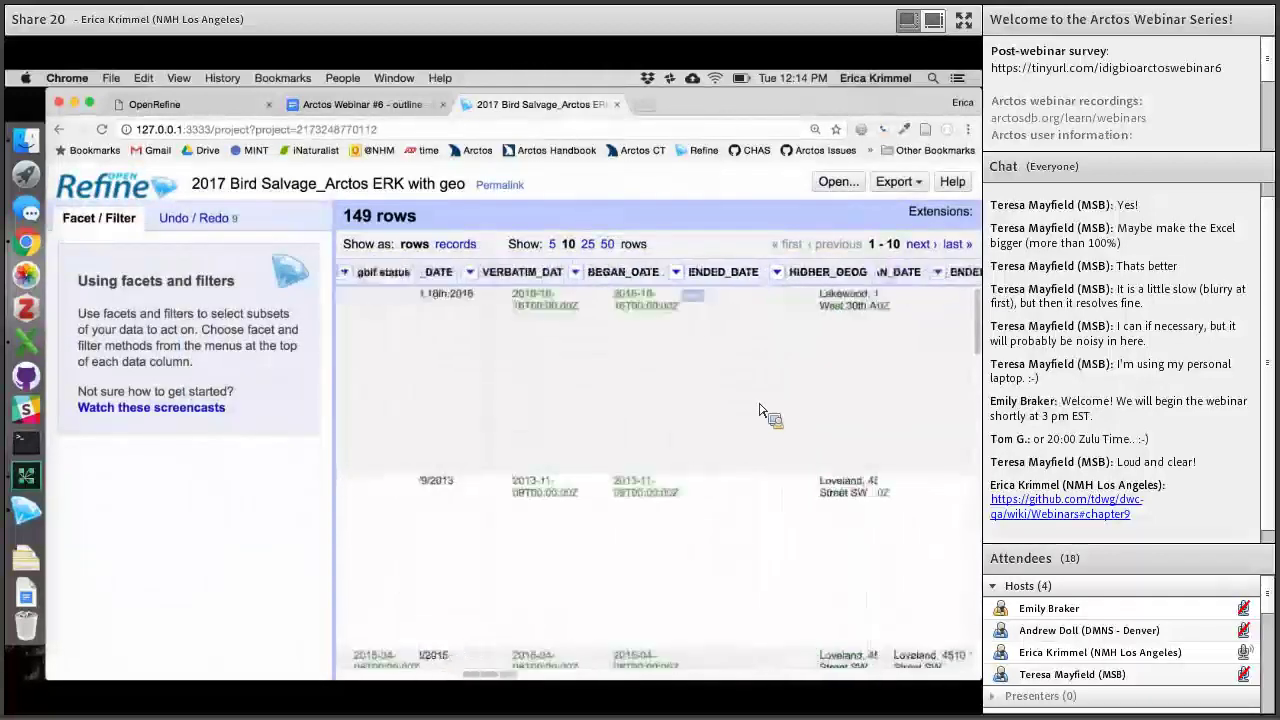
scroll(704, 370, "right", 8)
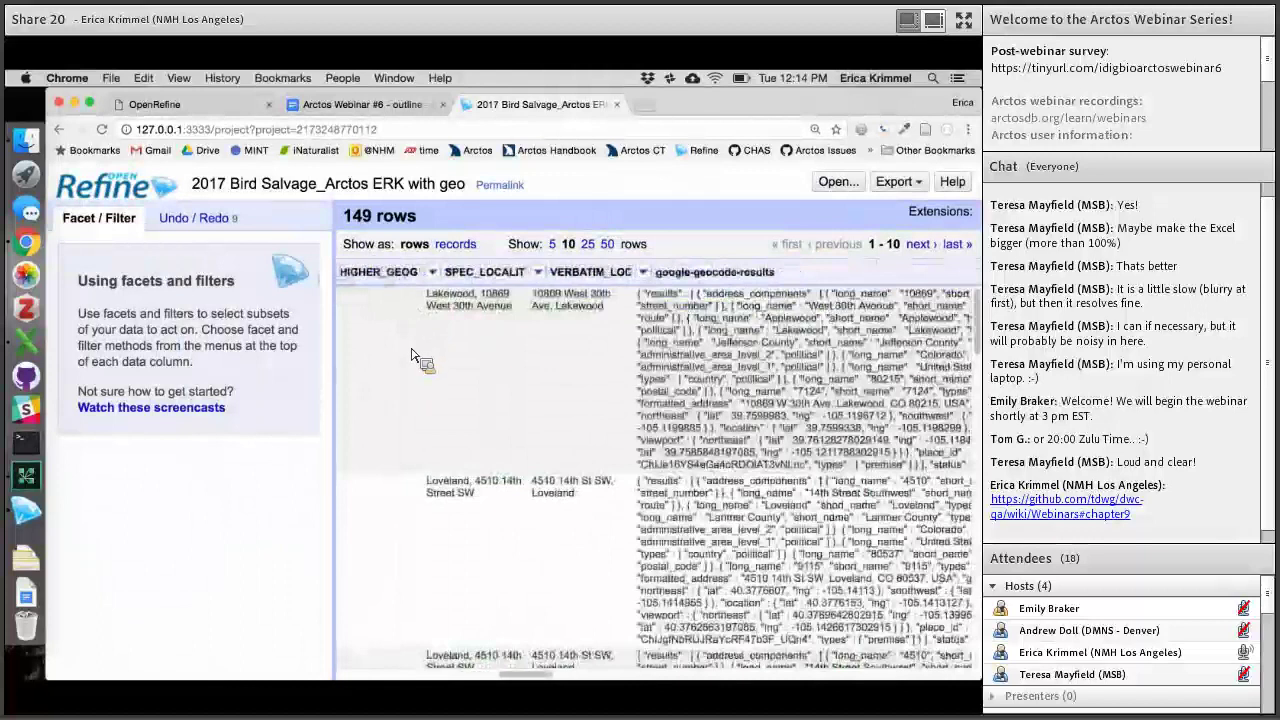
scroll(495, 330, "left", 1)
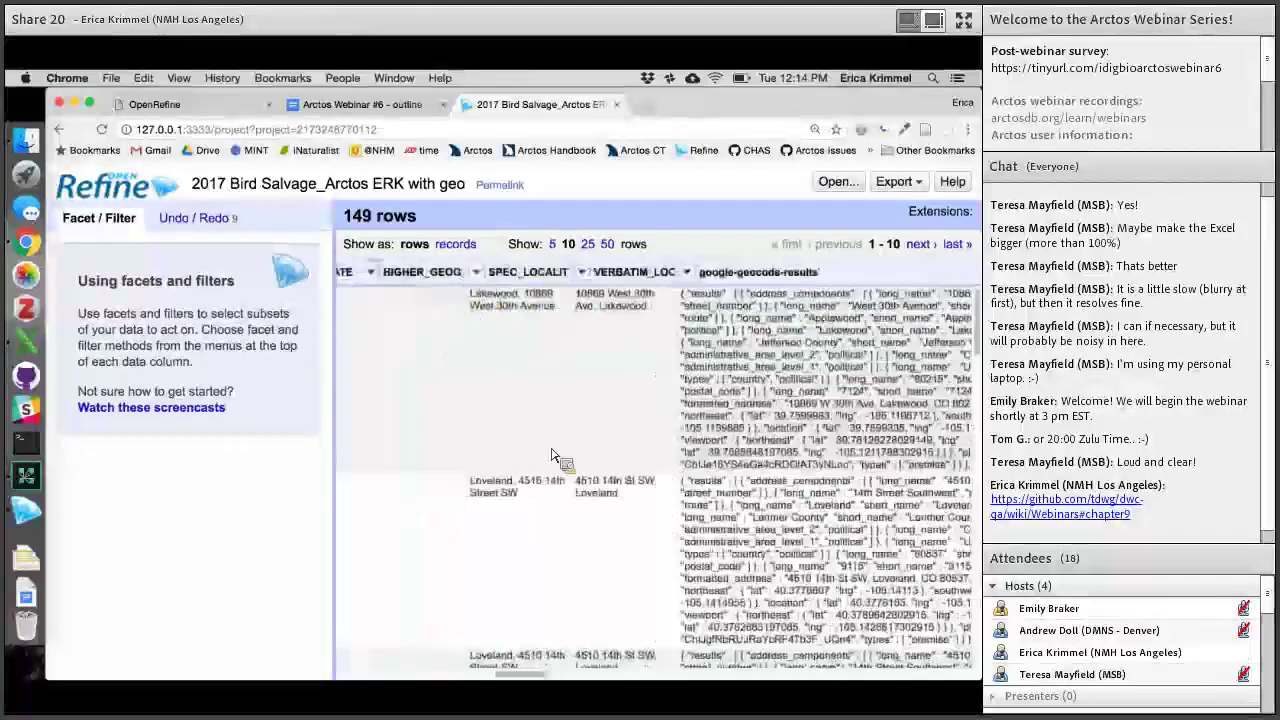
left_click(476, 271)
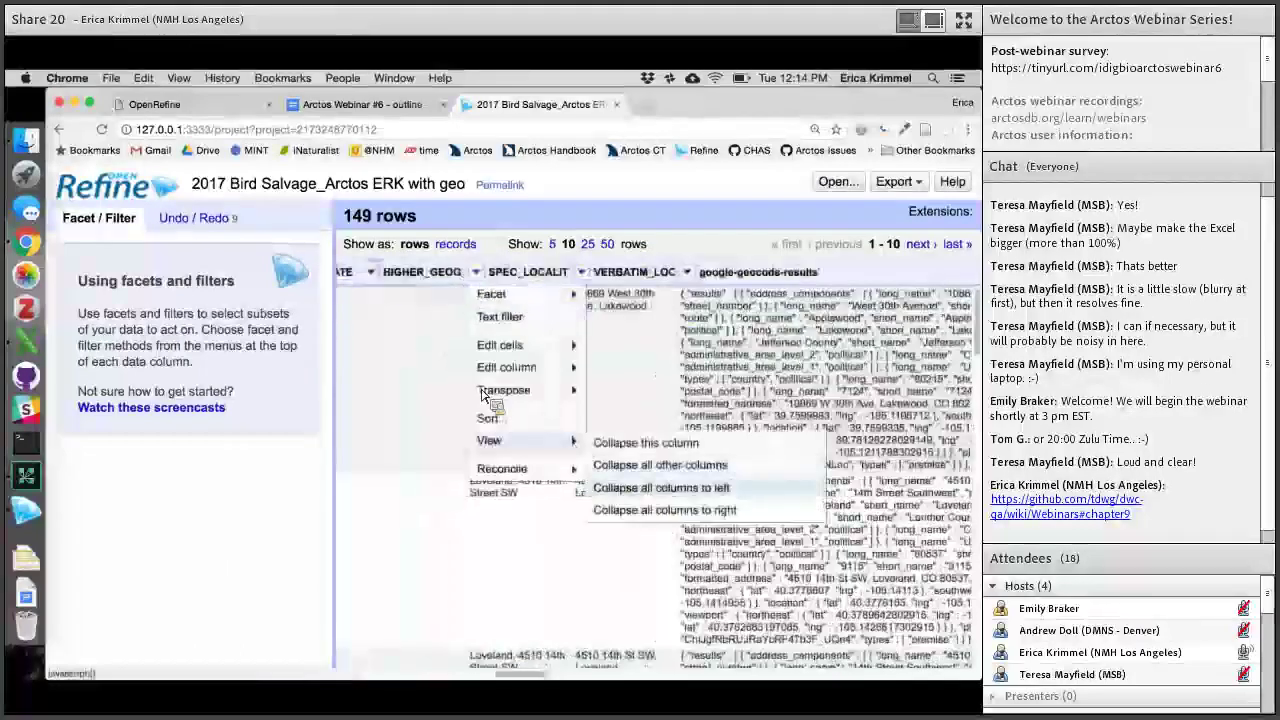
left_click(648, 486)
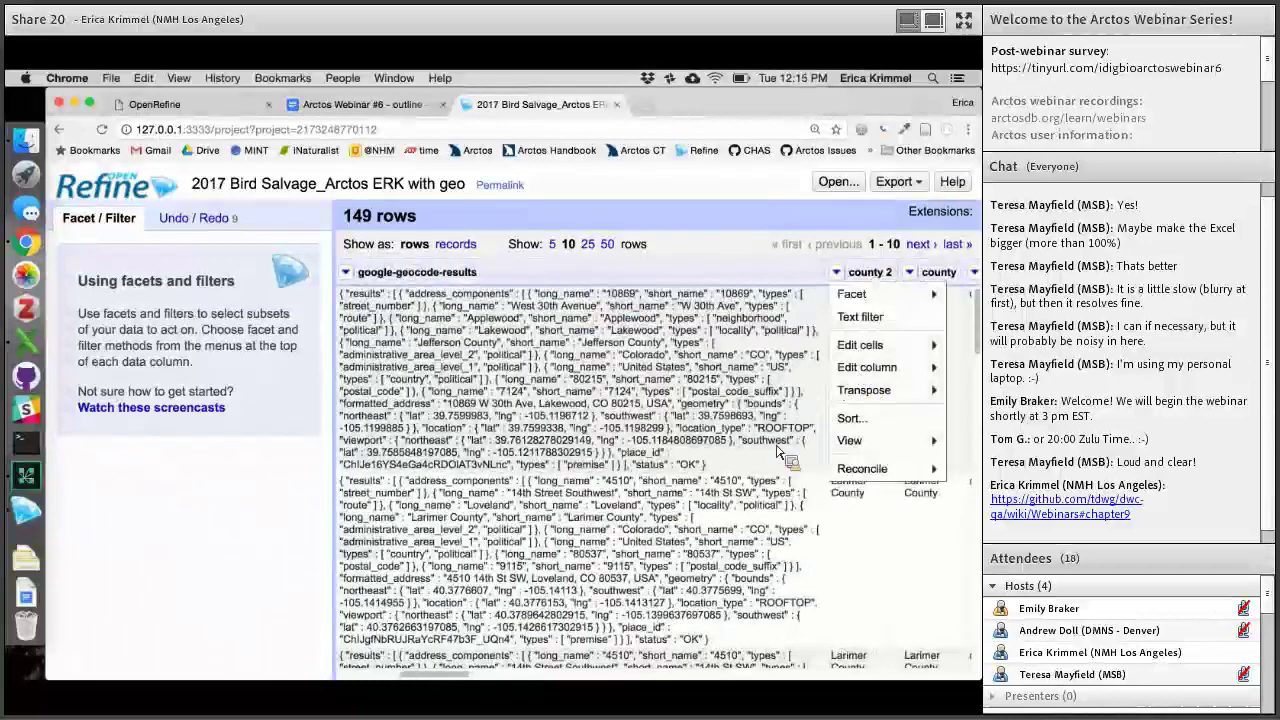
Remove the county 2 and county columns, then open the first geocode result cell
mouse_move(867, 367)
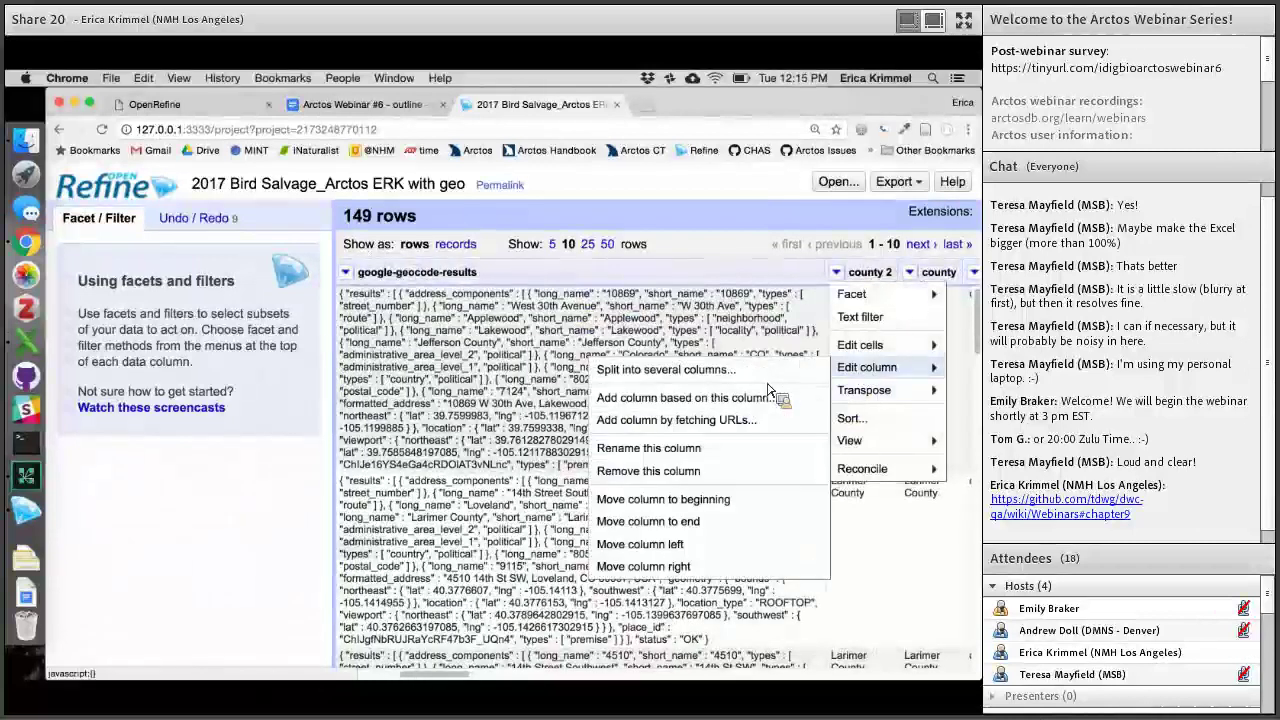
left_click(750, 471)
left_click(836, 272)
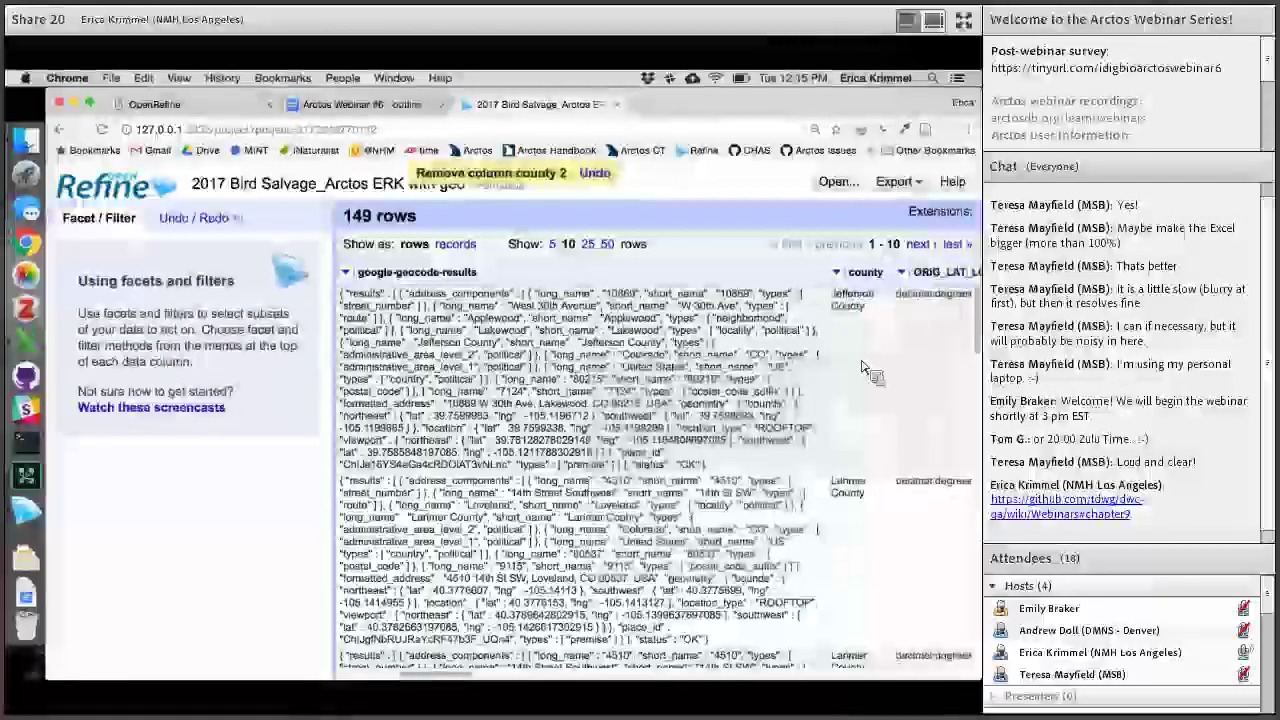
mouse_move(867, 367)
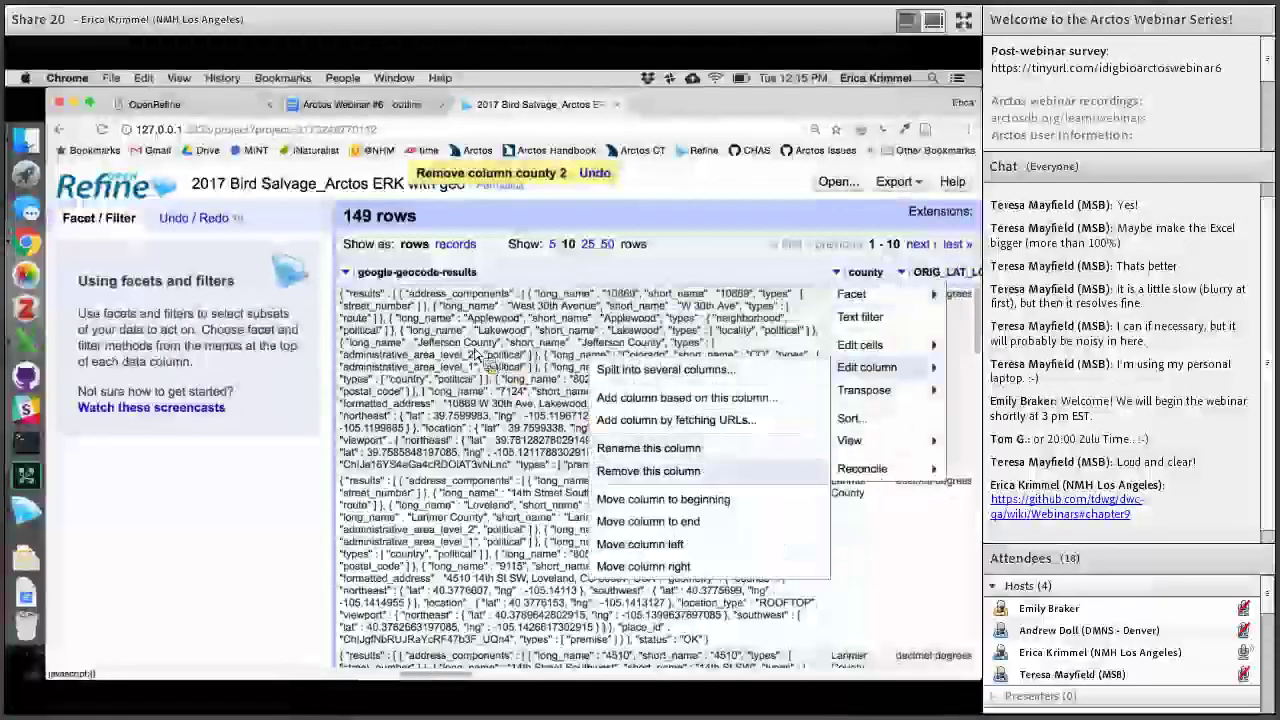
left_click(716, 471)
scroll(350, 285, "left", 2)
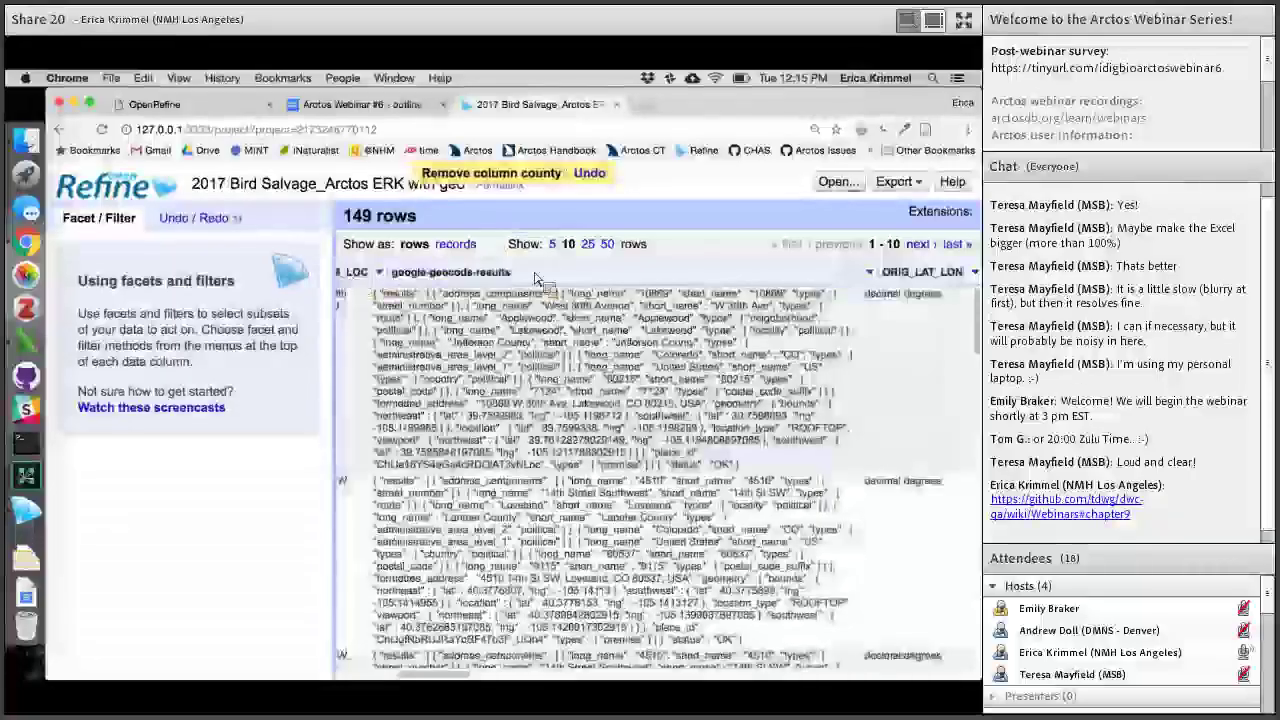
left_click(840, 305)
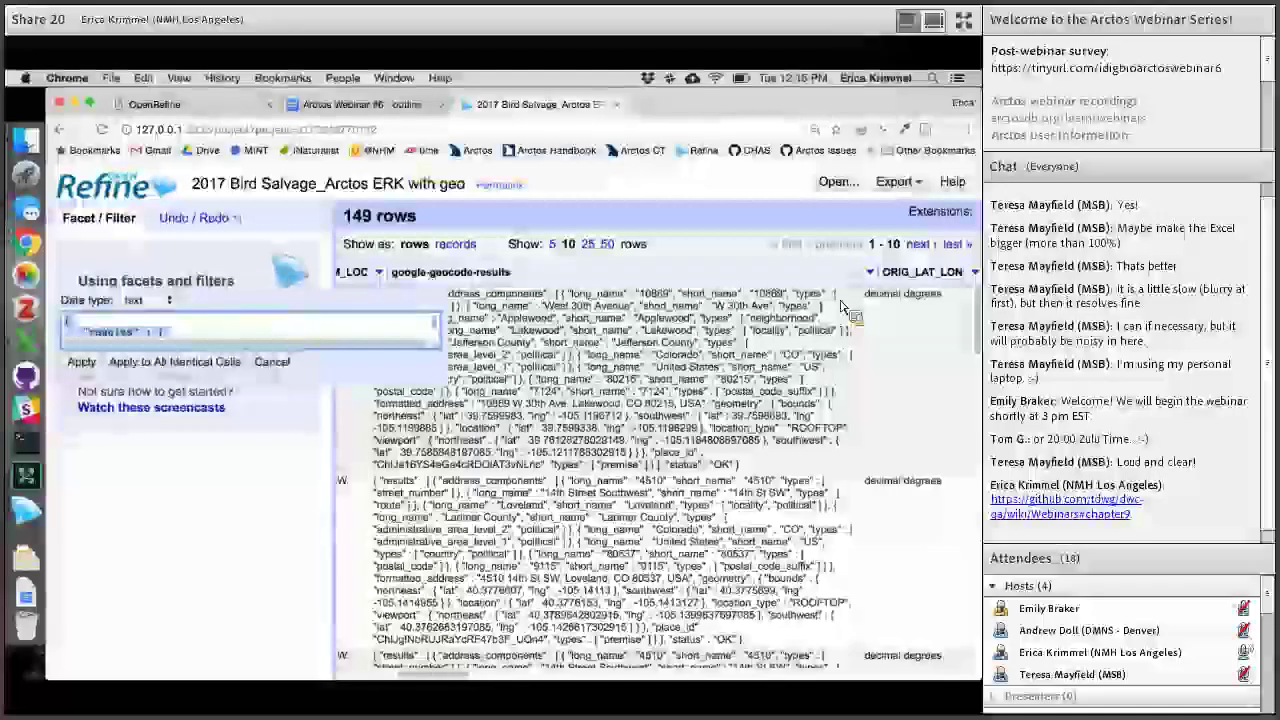
Dismiss the cell editor and load JSON Editor Online in a new tab
key("Escape")
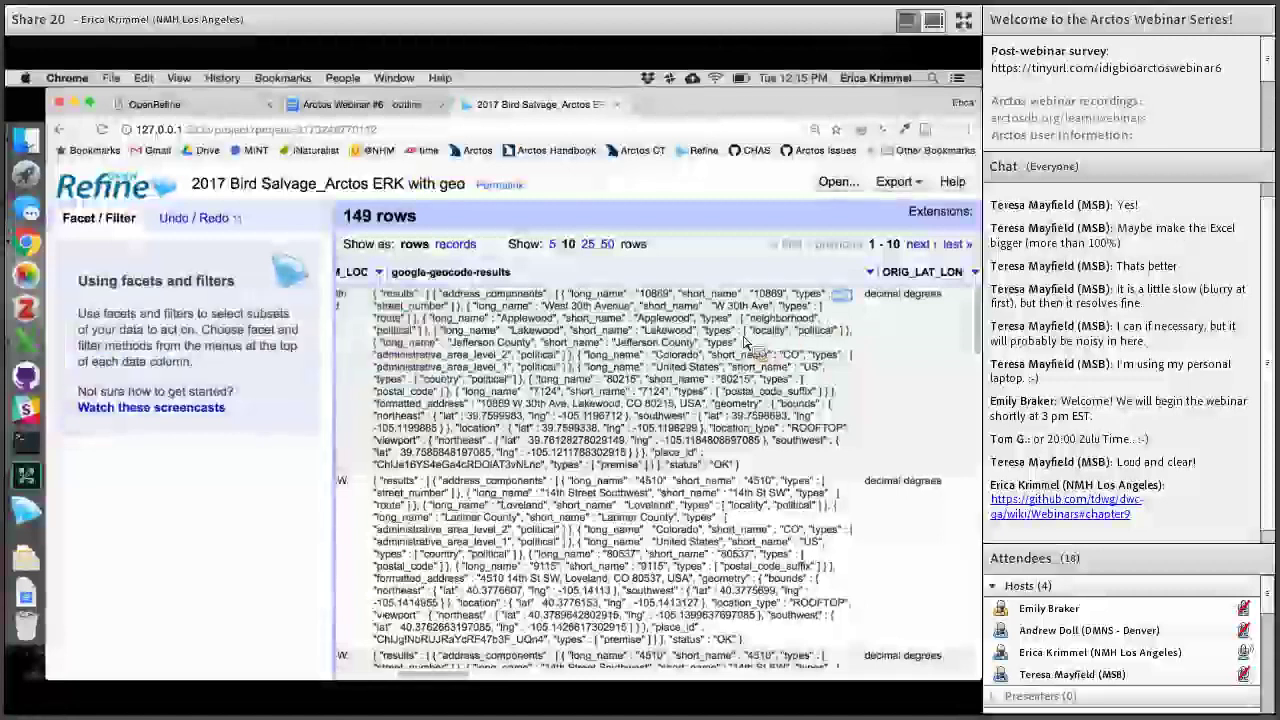
key("super+t")
type("json")
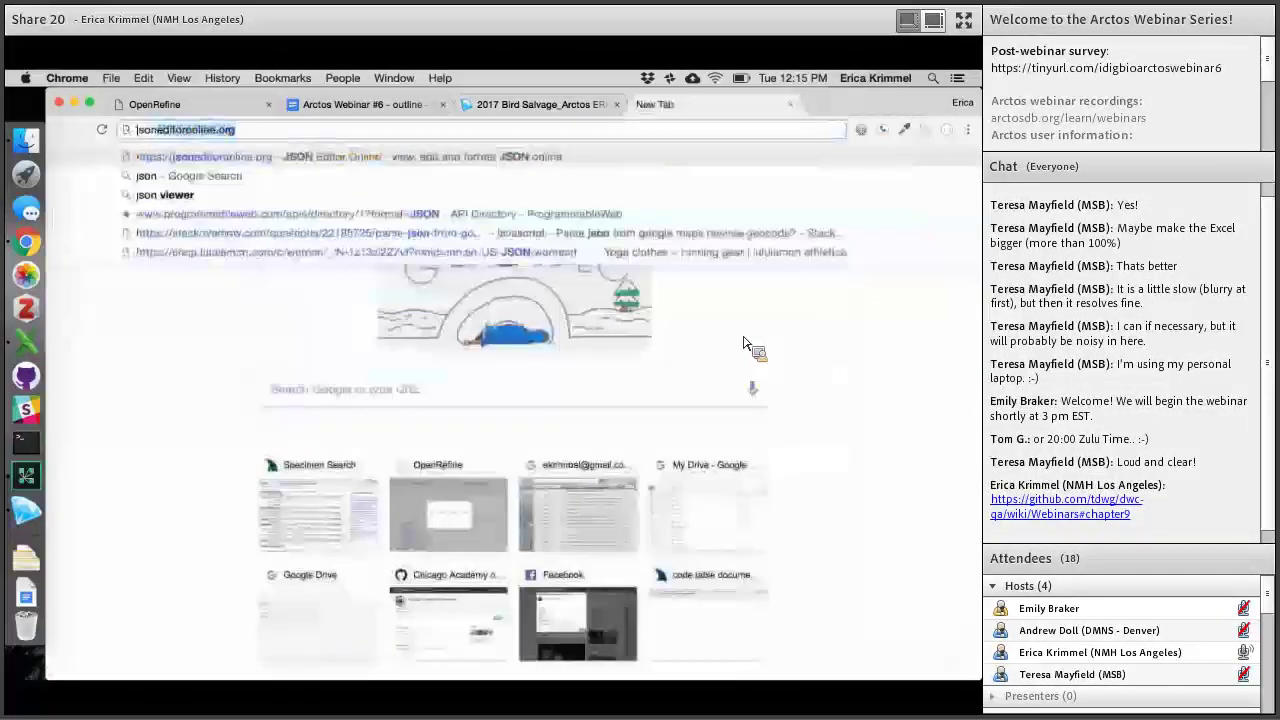
key("Return")
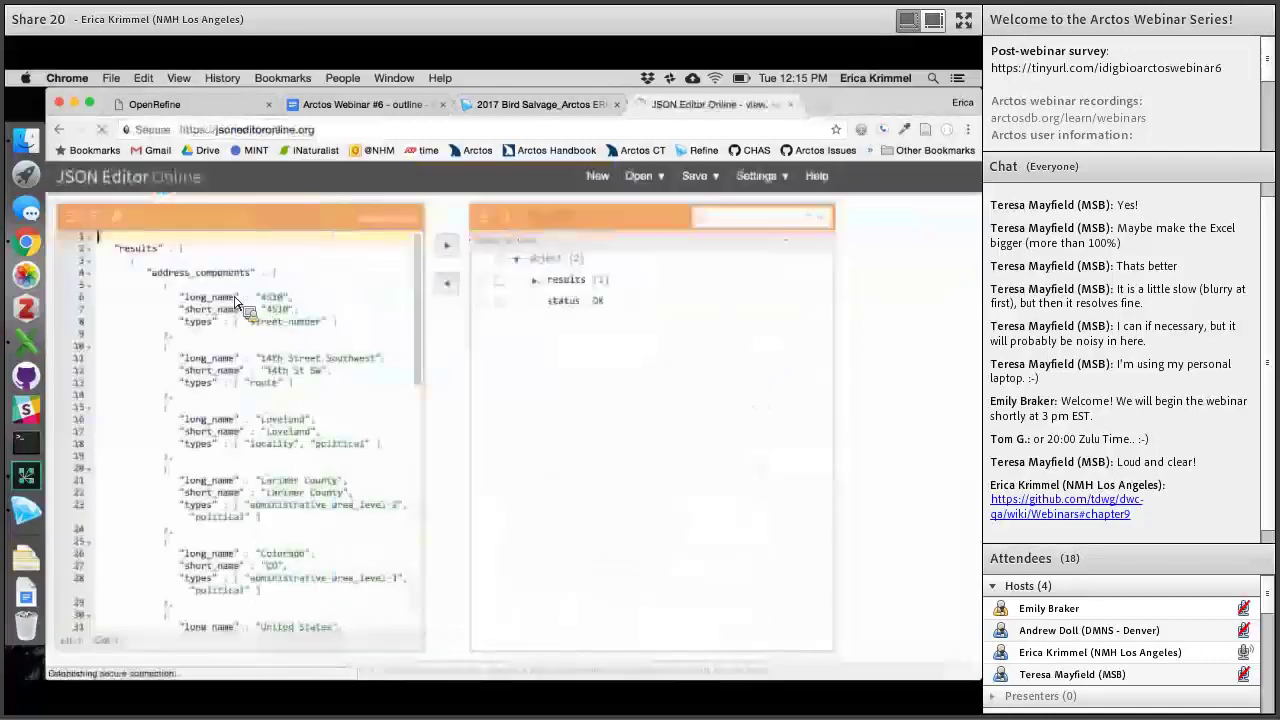
Replace the editor contents with the first row's geocode JSON and review it
key("super+a")
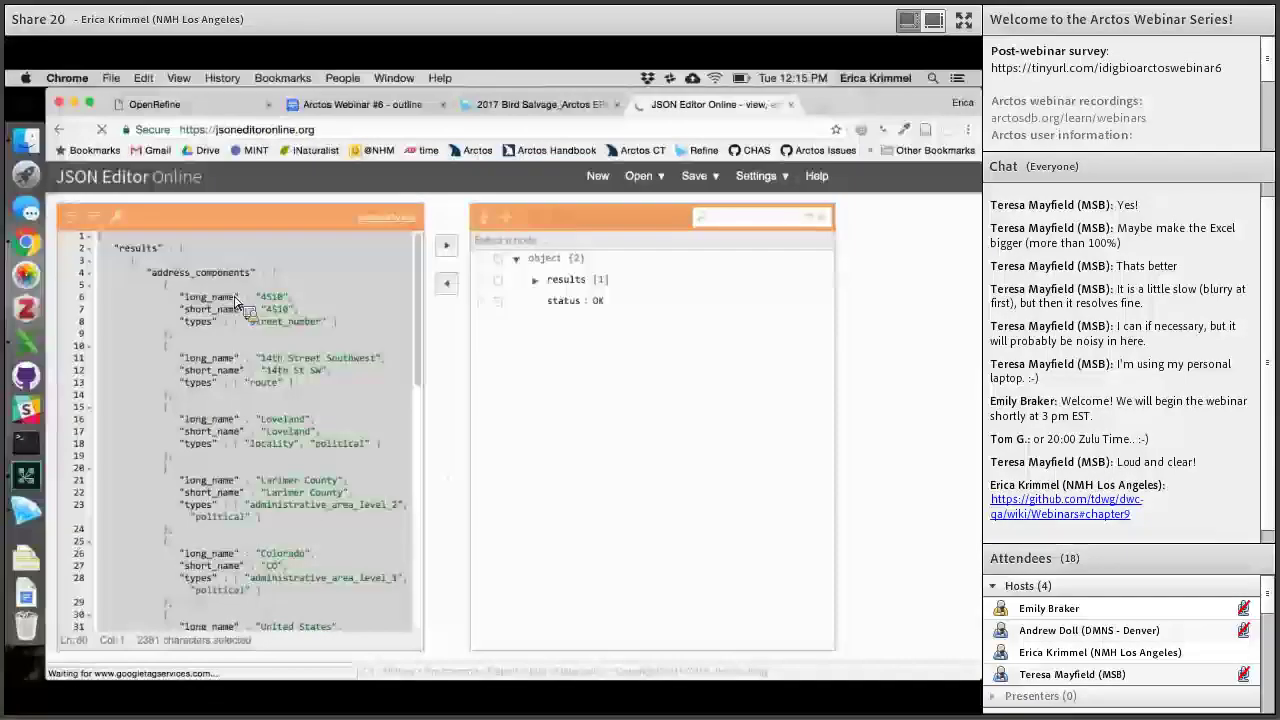
key("BackSpace")
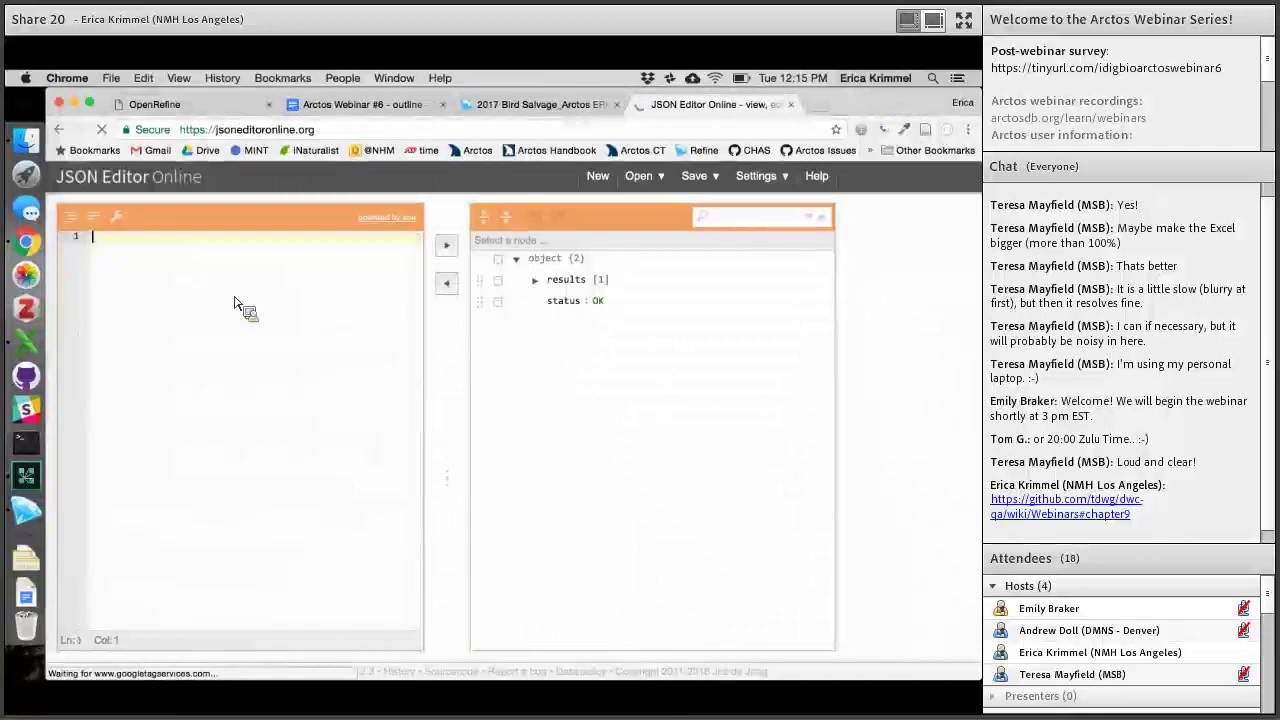
key("super+v")
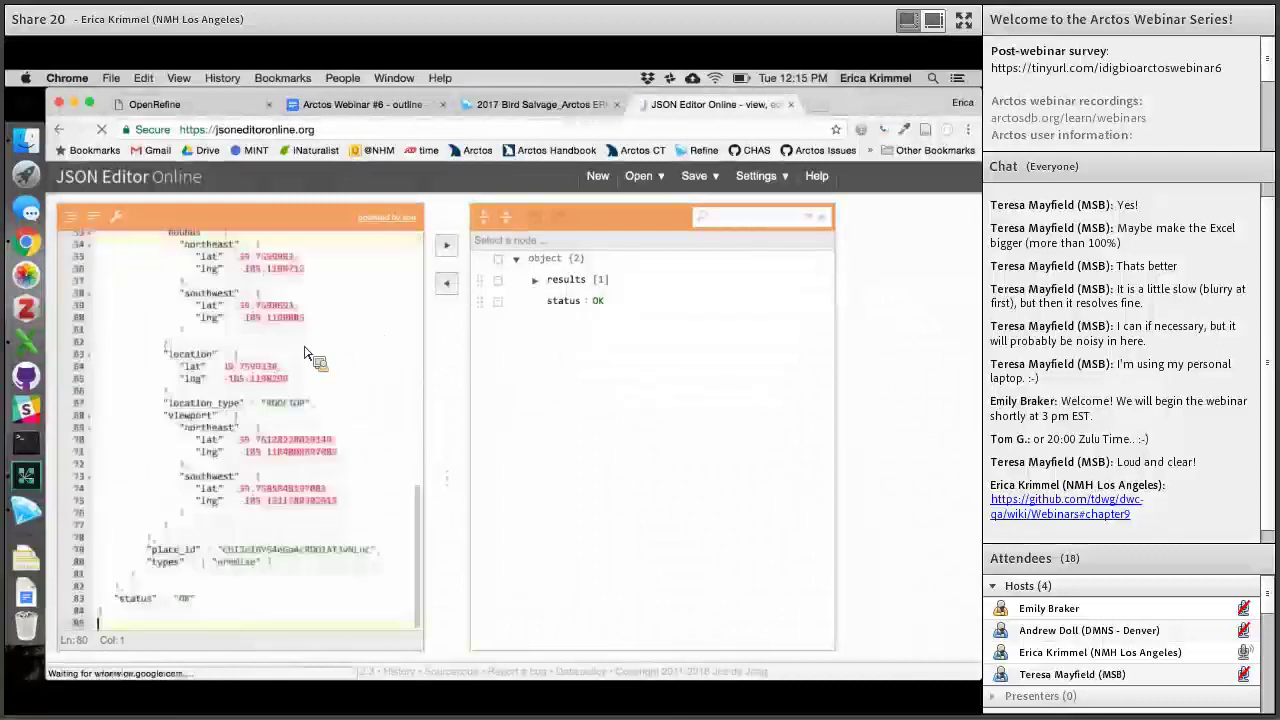
left_click(540, 104)
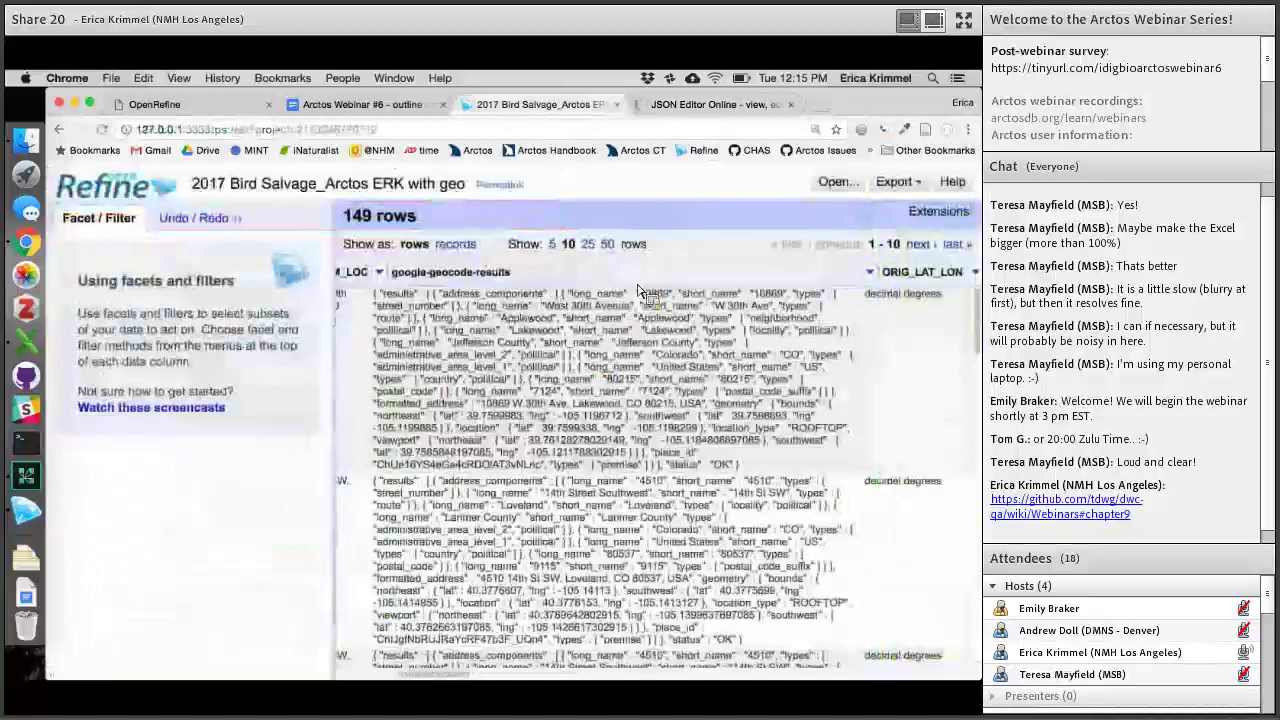
key("ctrl+Tab")
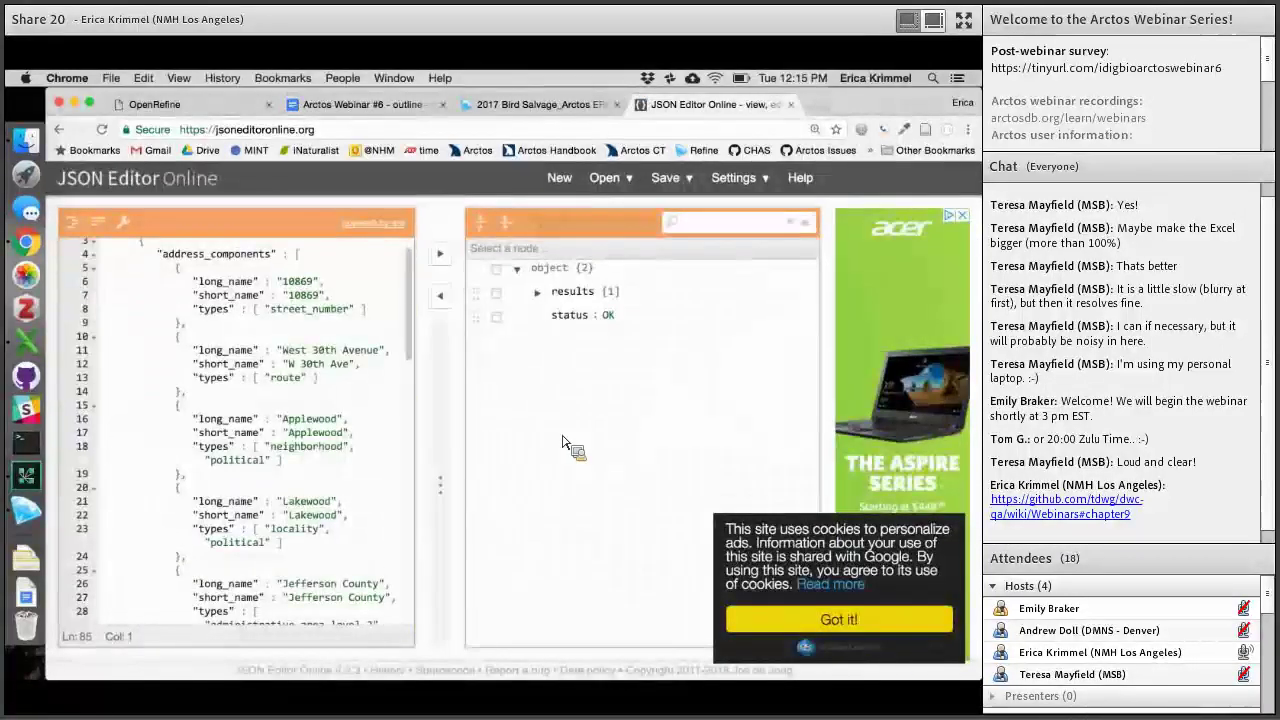
scroll(258, 322, "up", 2)
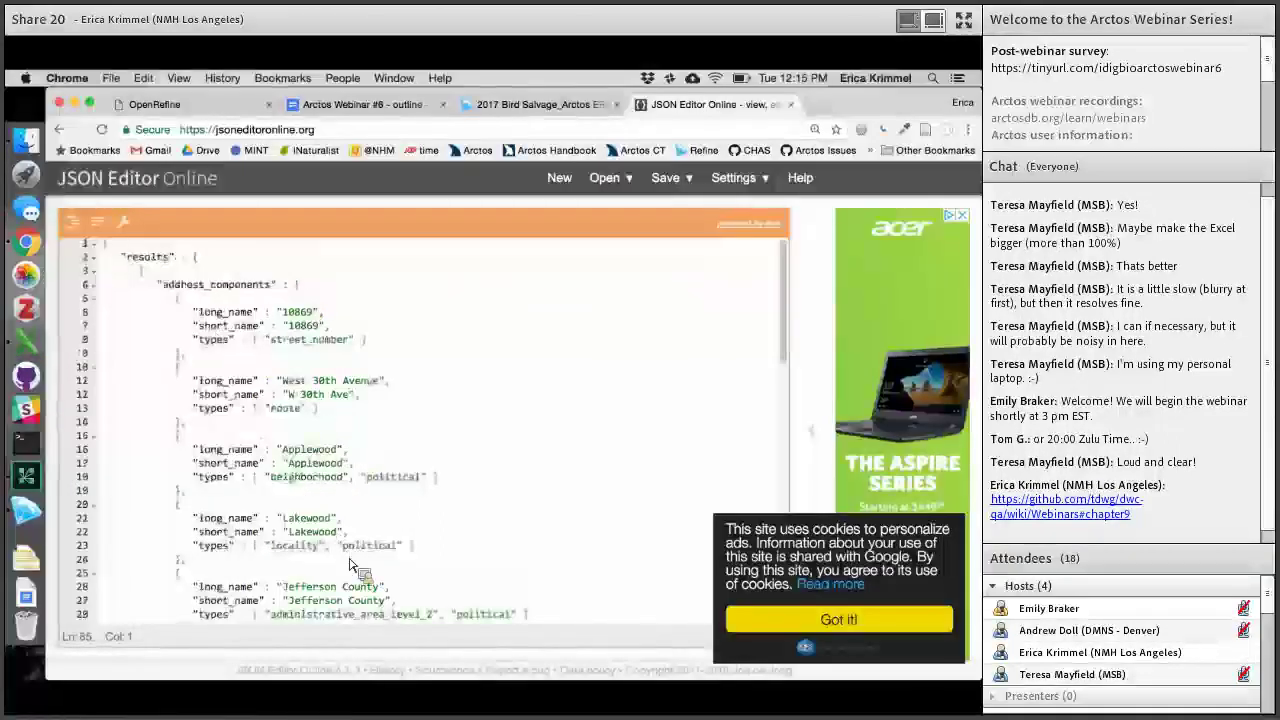
scroll(350, 560, "down", 7)
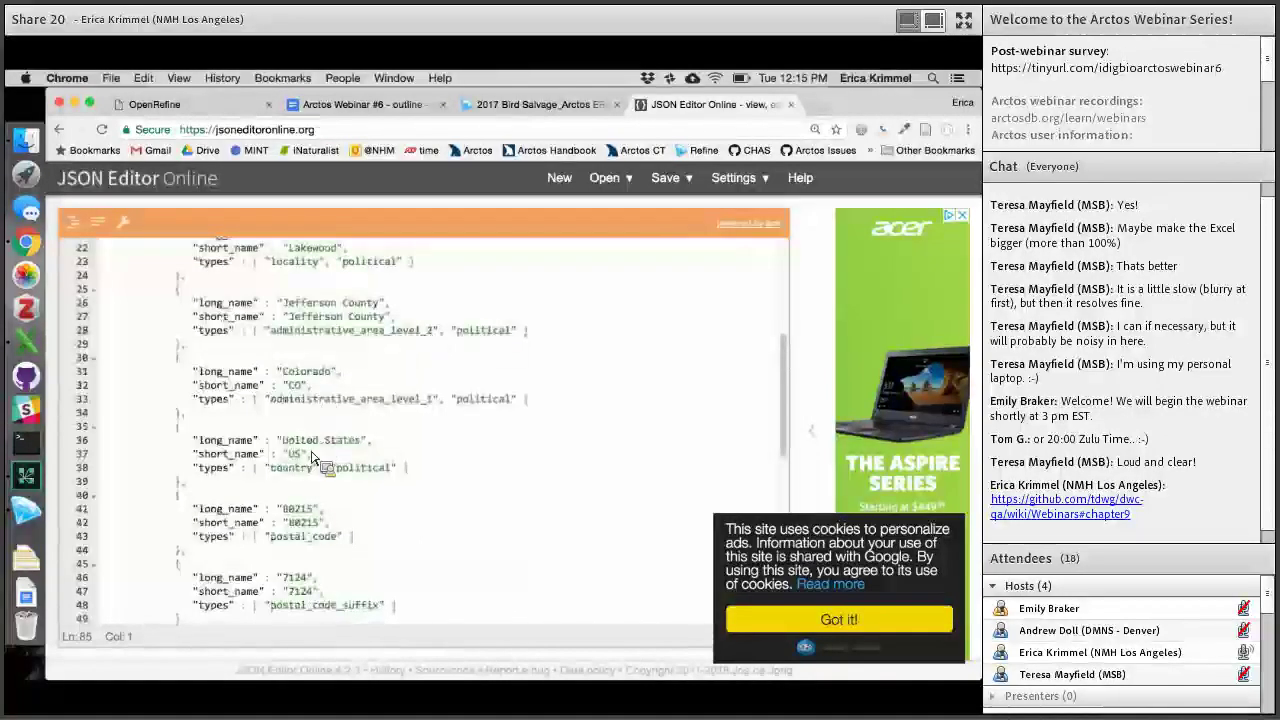
scroll(347, 581, "down", 12)
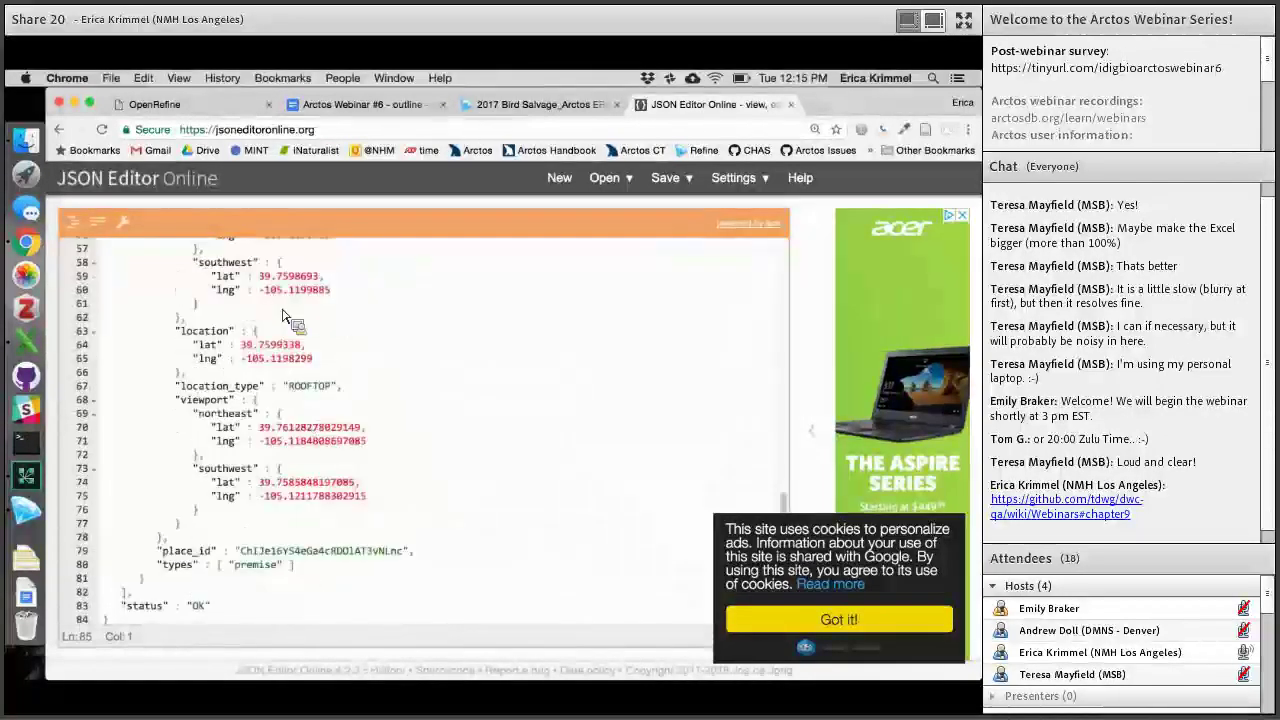
scroll(405, 448, "up", 7)
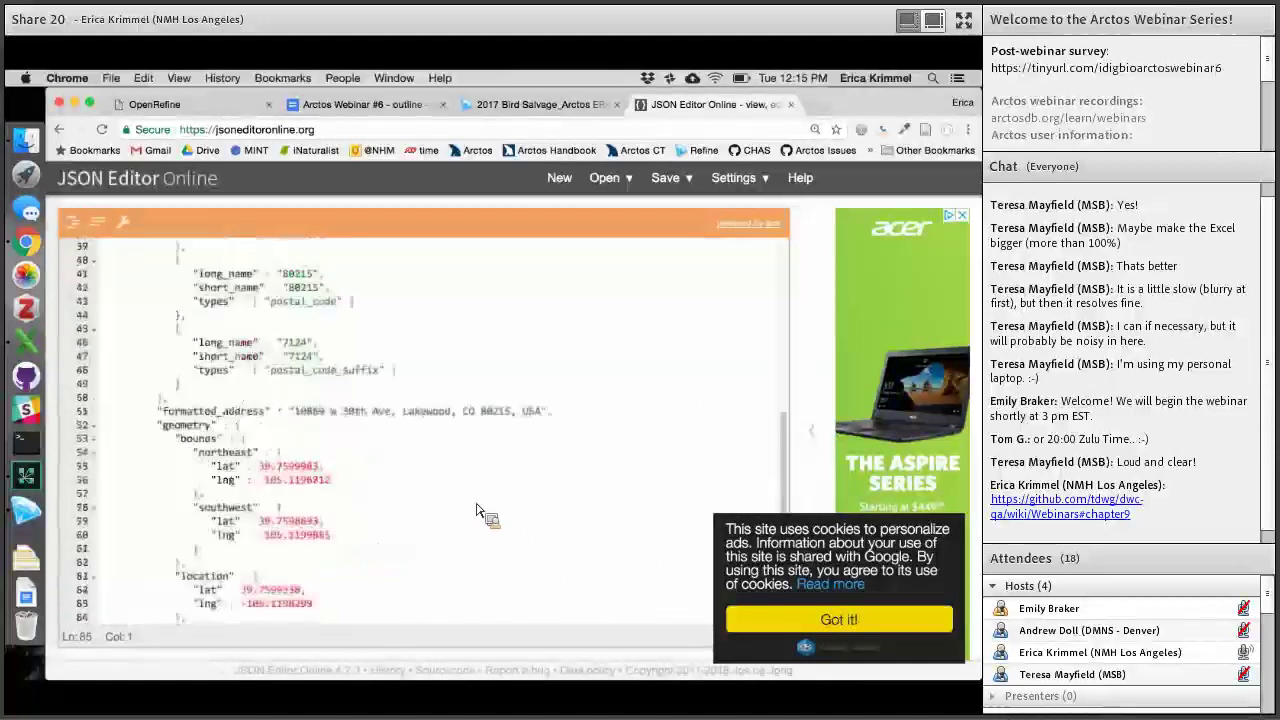
left_click(560, 106)
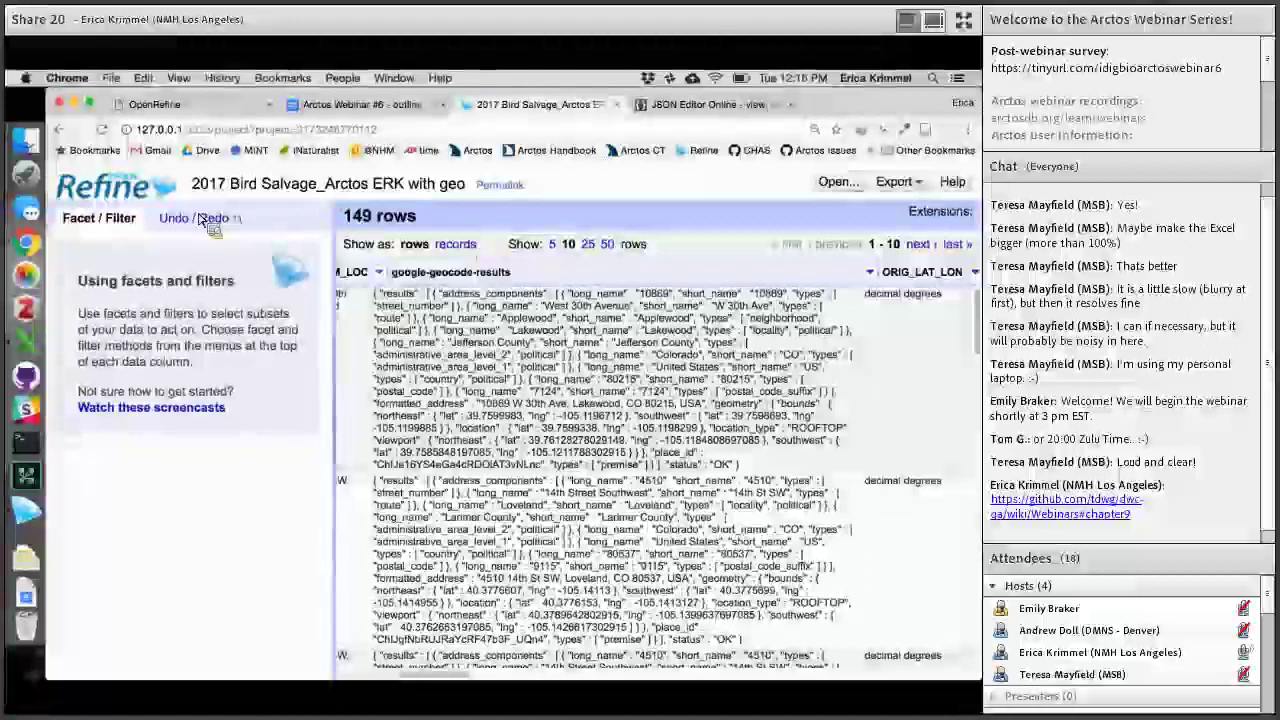
key("ctrl+Tab")
key("super+l")
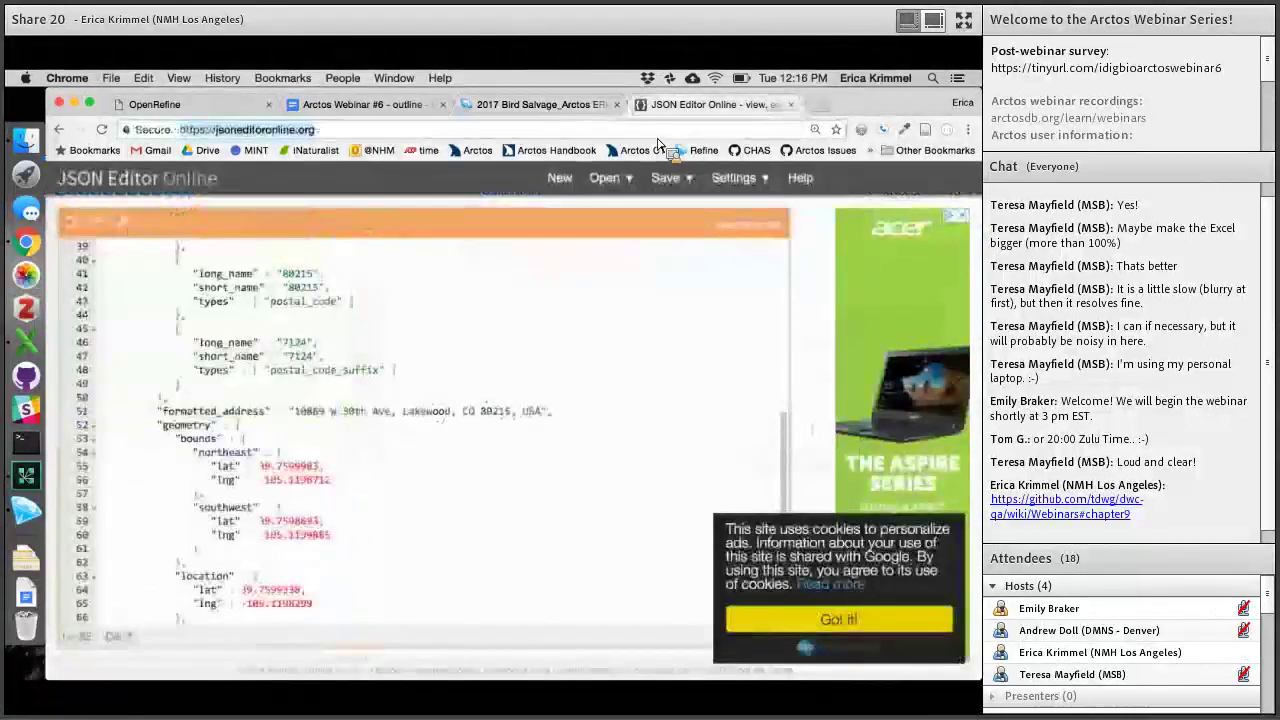
type("json editor")
key("Return")
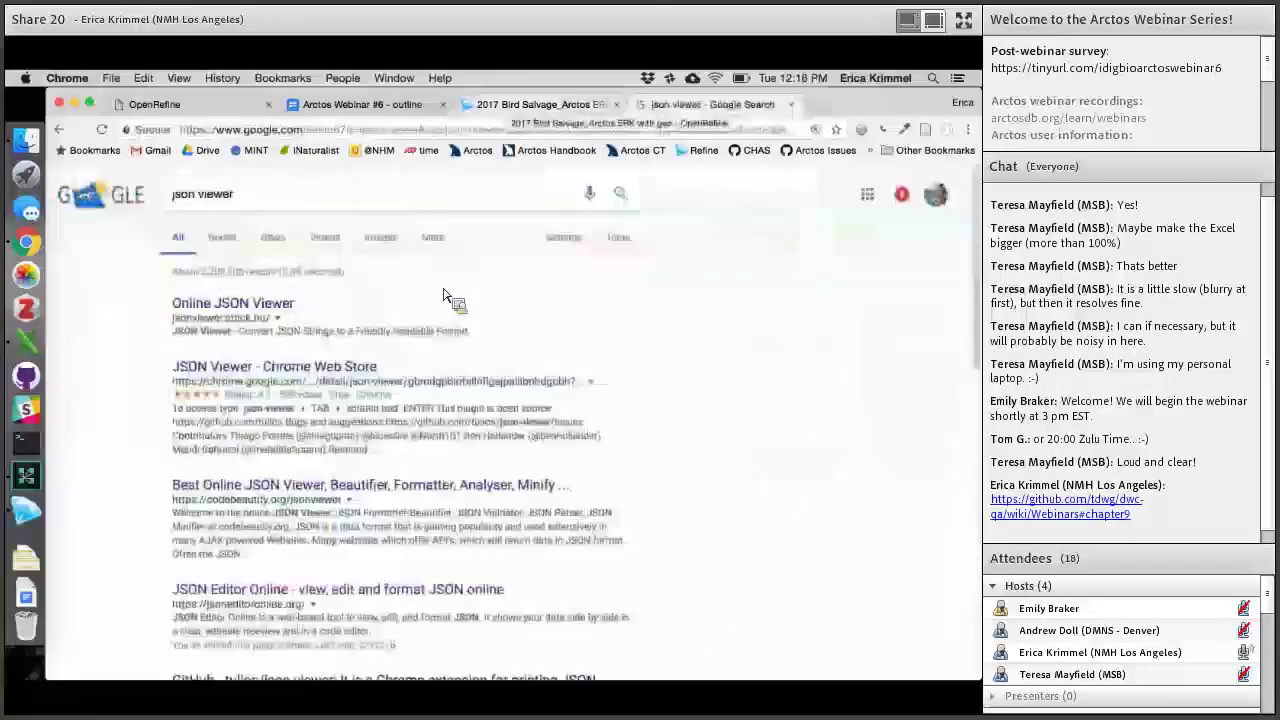
left_click(59, 134)
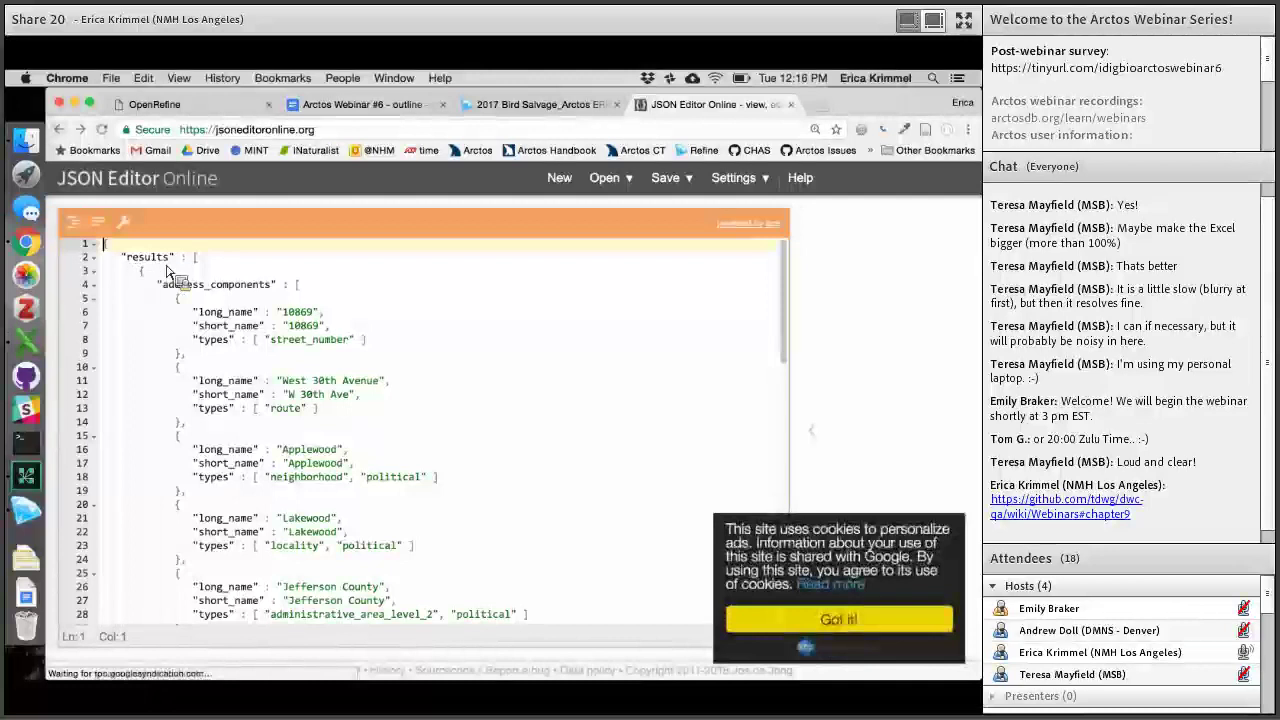
left_click(170, 284)
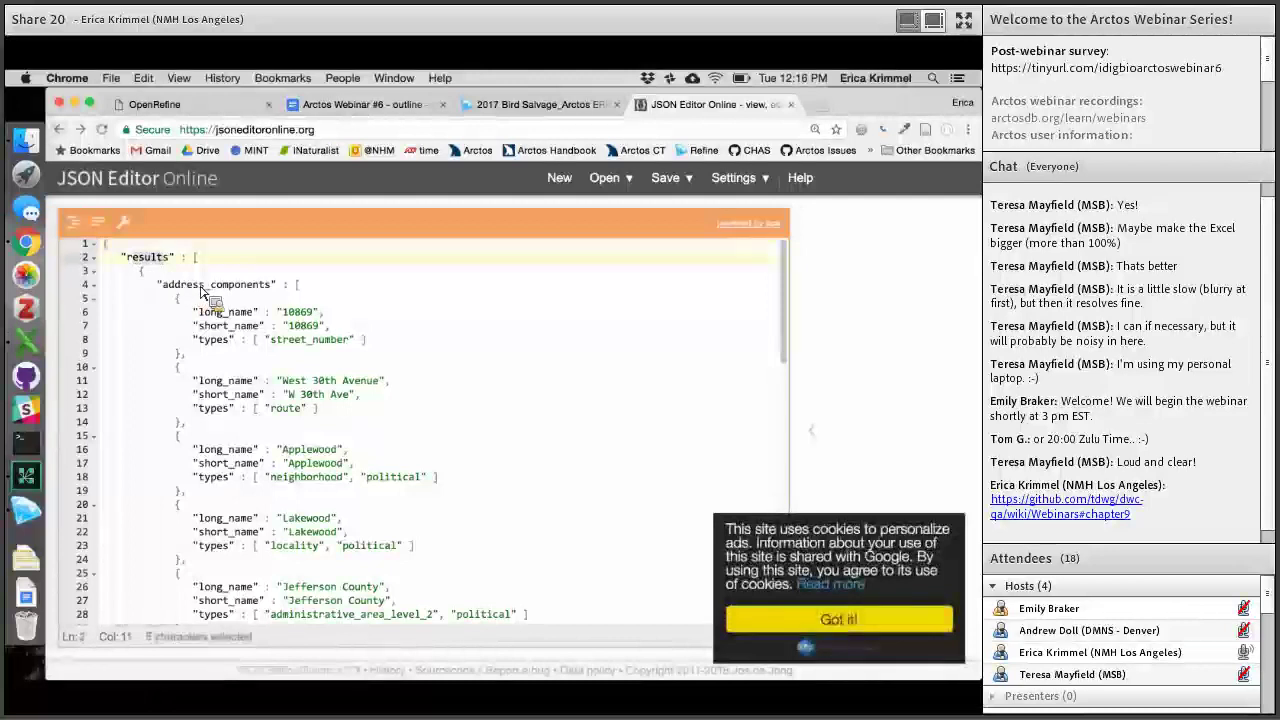
double_click(183, 287)
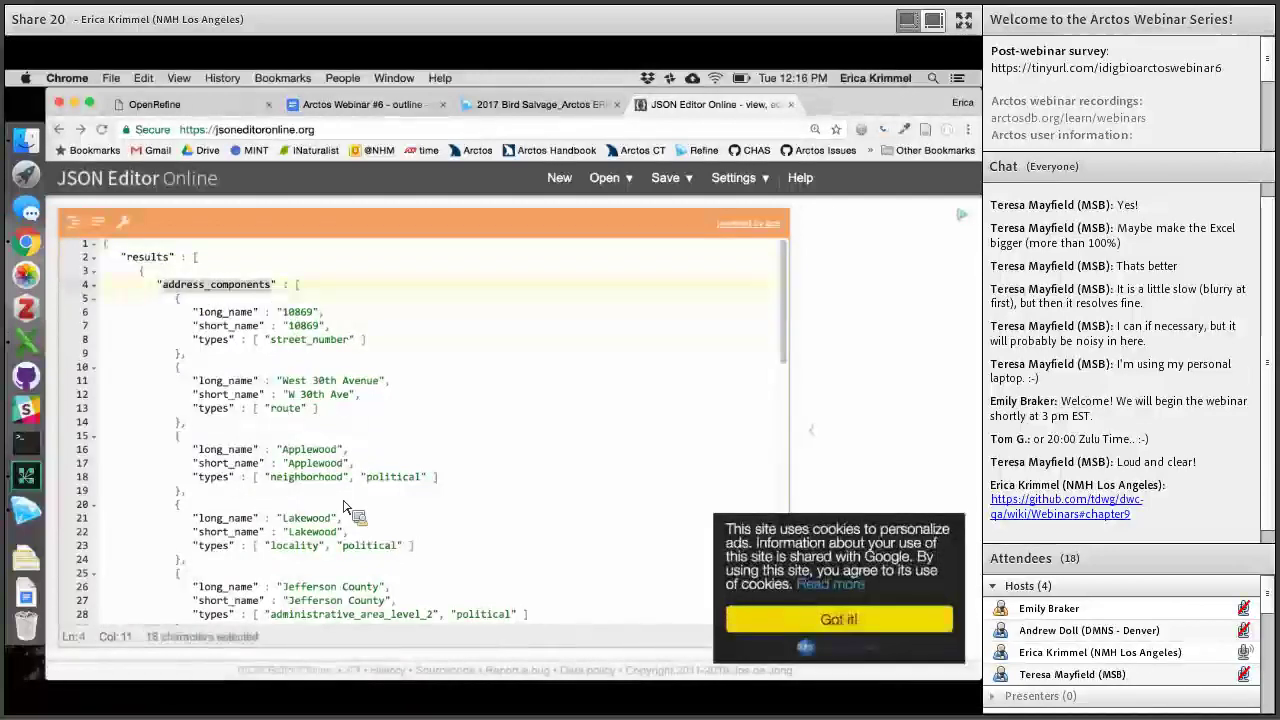
left_click(297, 327)
left_click(293, 380)
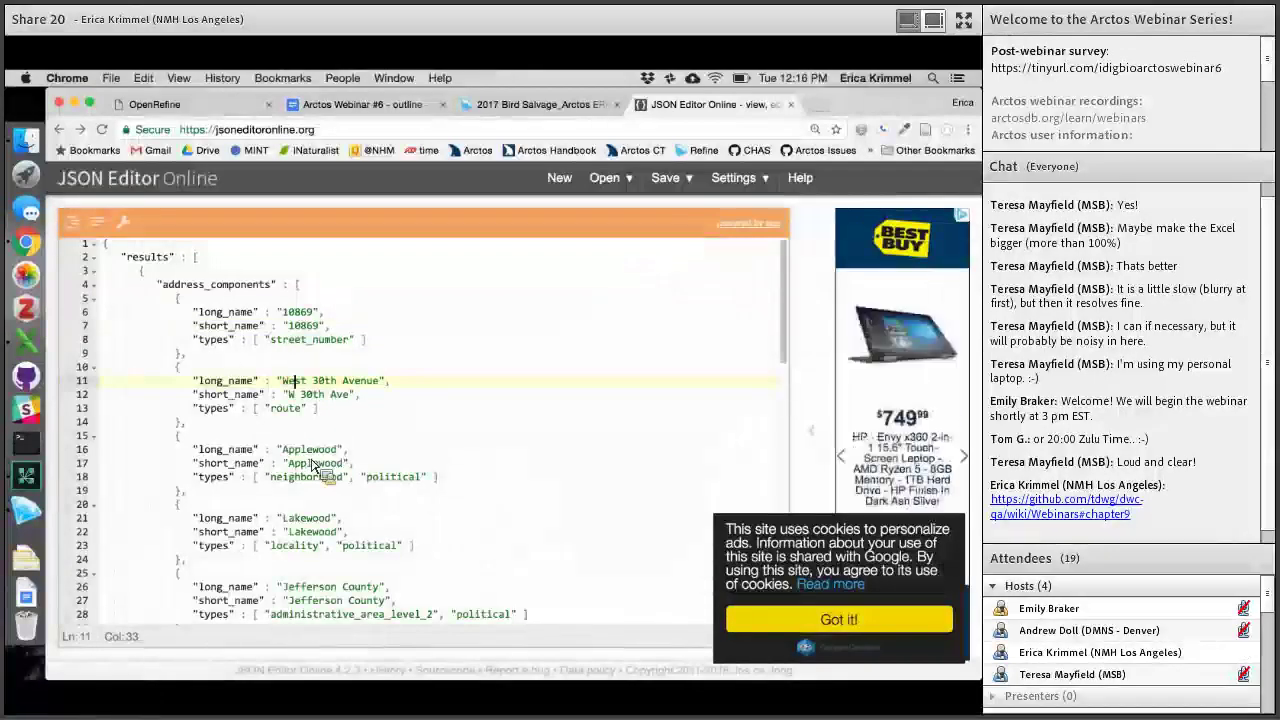
left_click(321, 588)
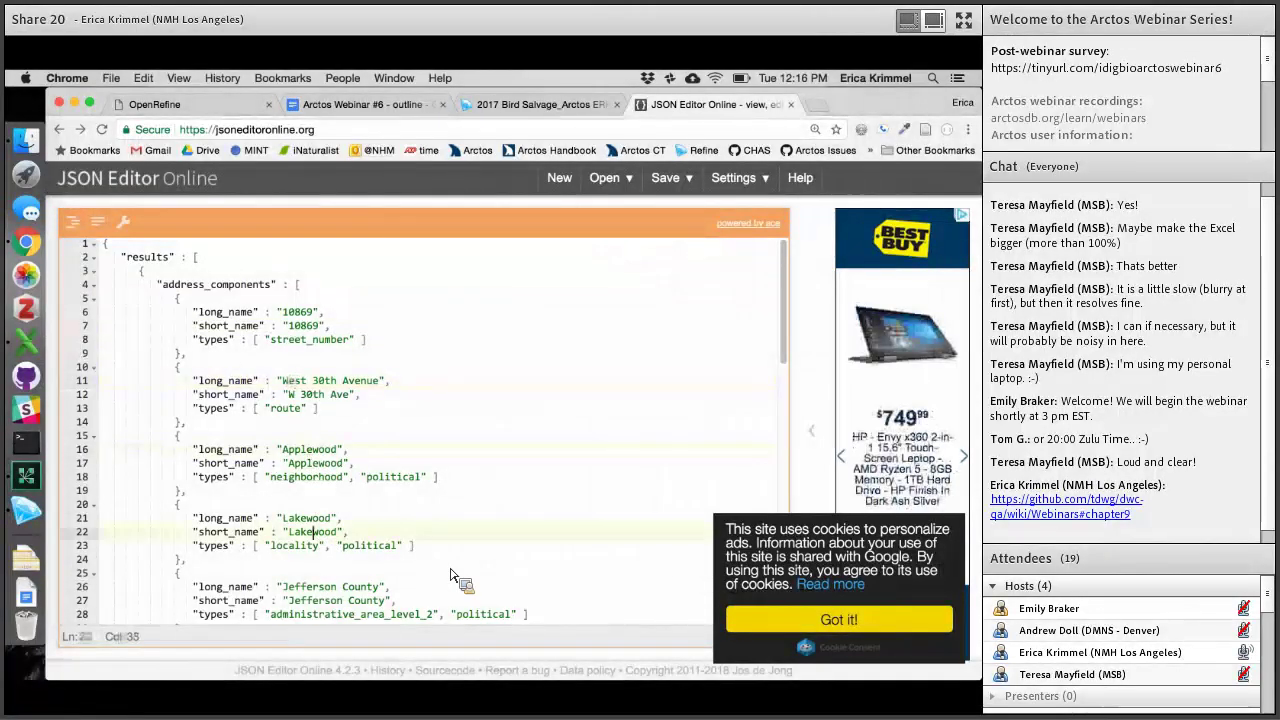
scroll(320, 515, "down", 5)
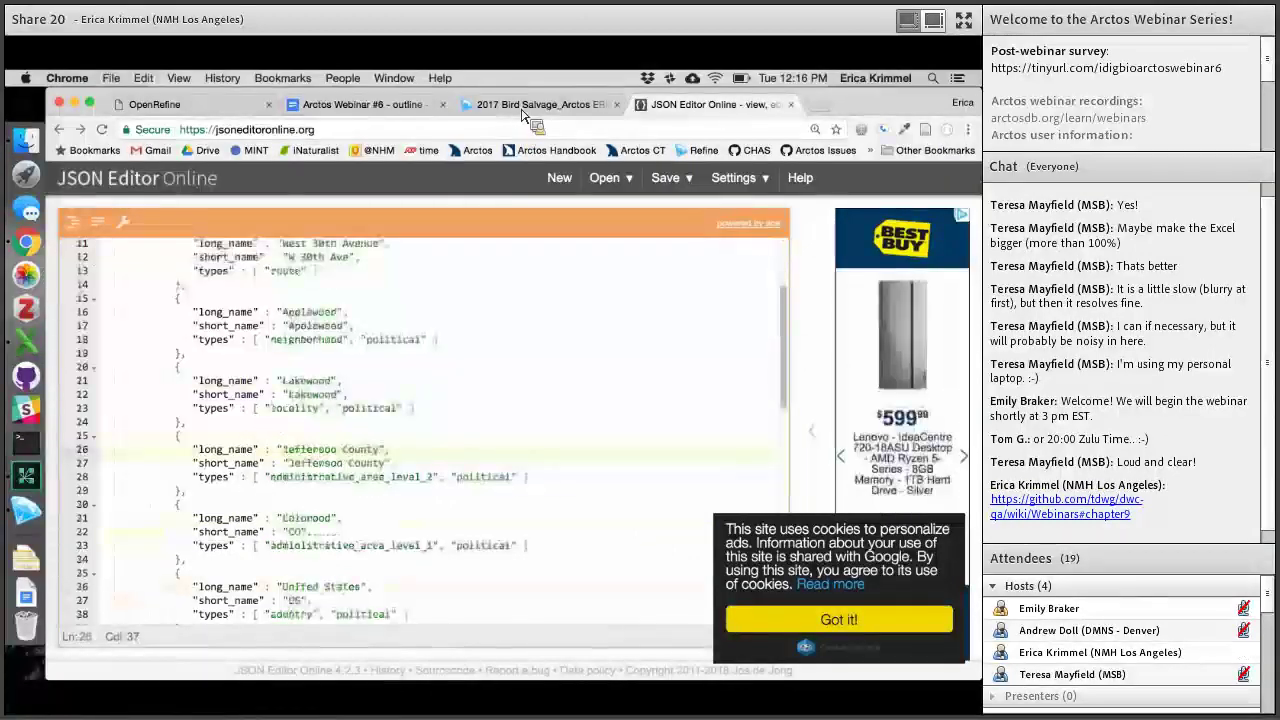
key("ctrl+shift+Tab")
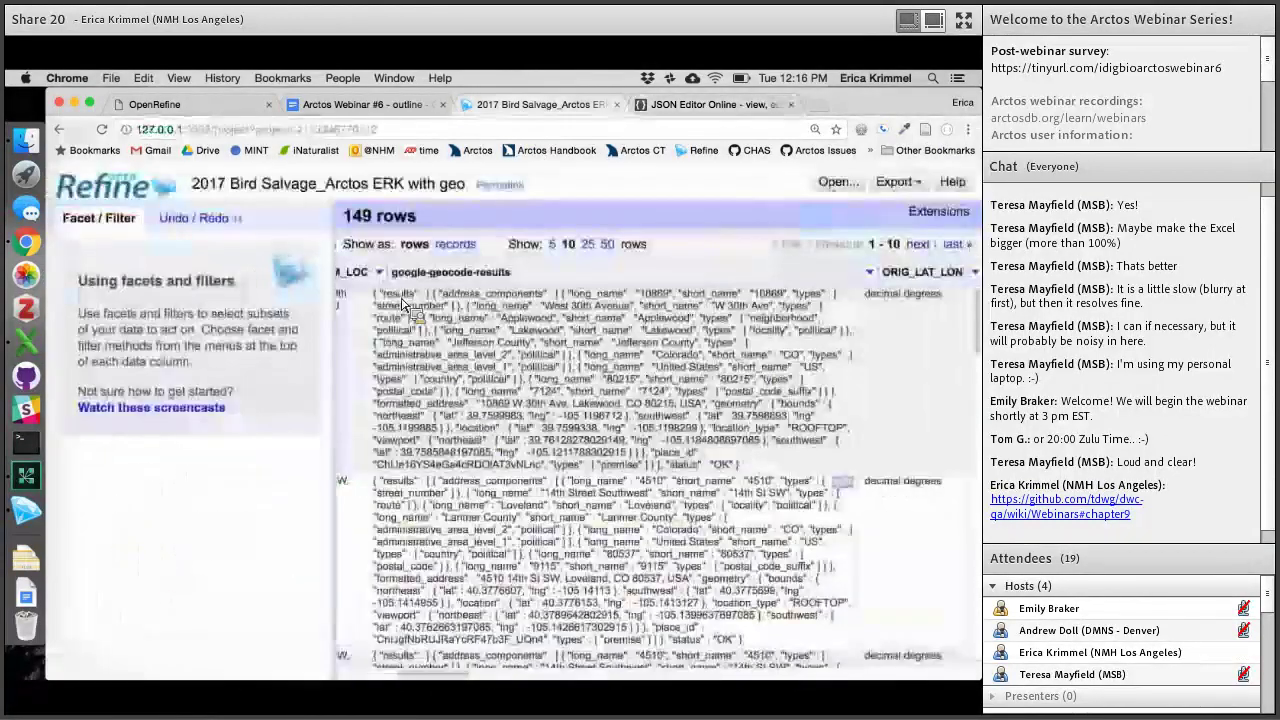
Add a 'county' column from google-geocode-results using address_components[4].long_name
left_click(379, 272)
mouse_move(420, 367)
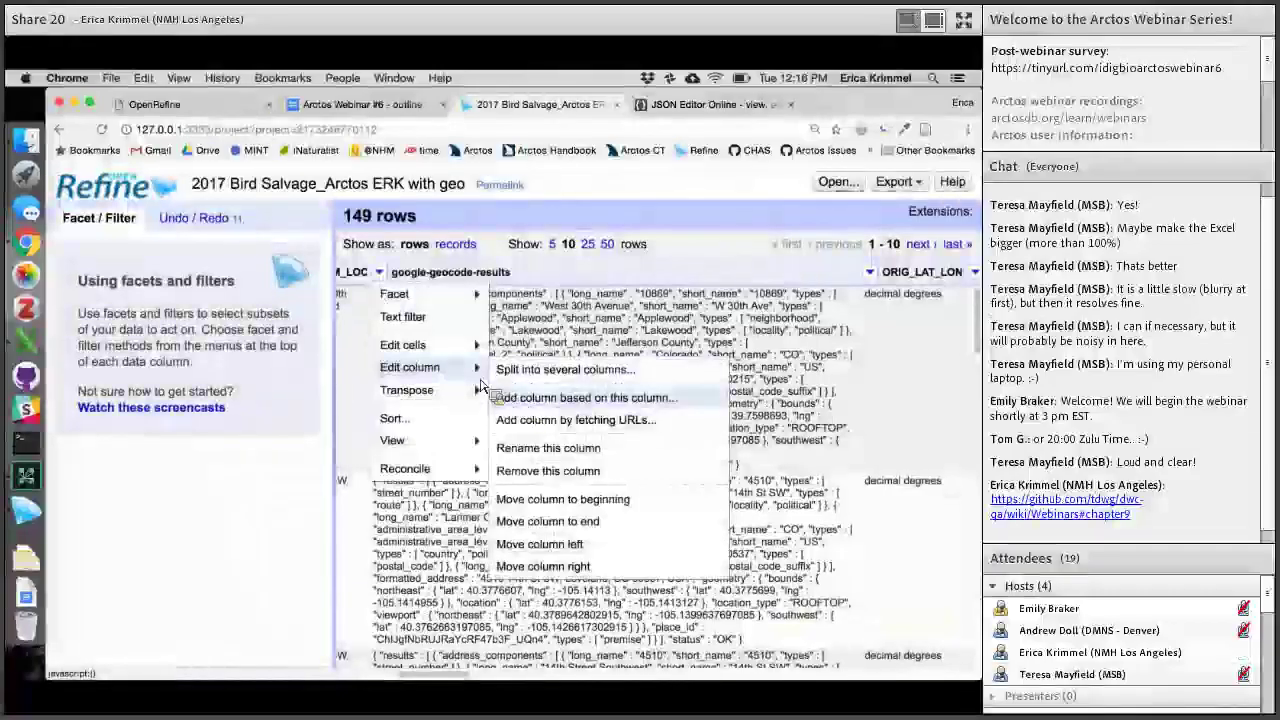
left_click(500, 398)
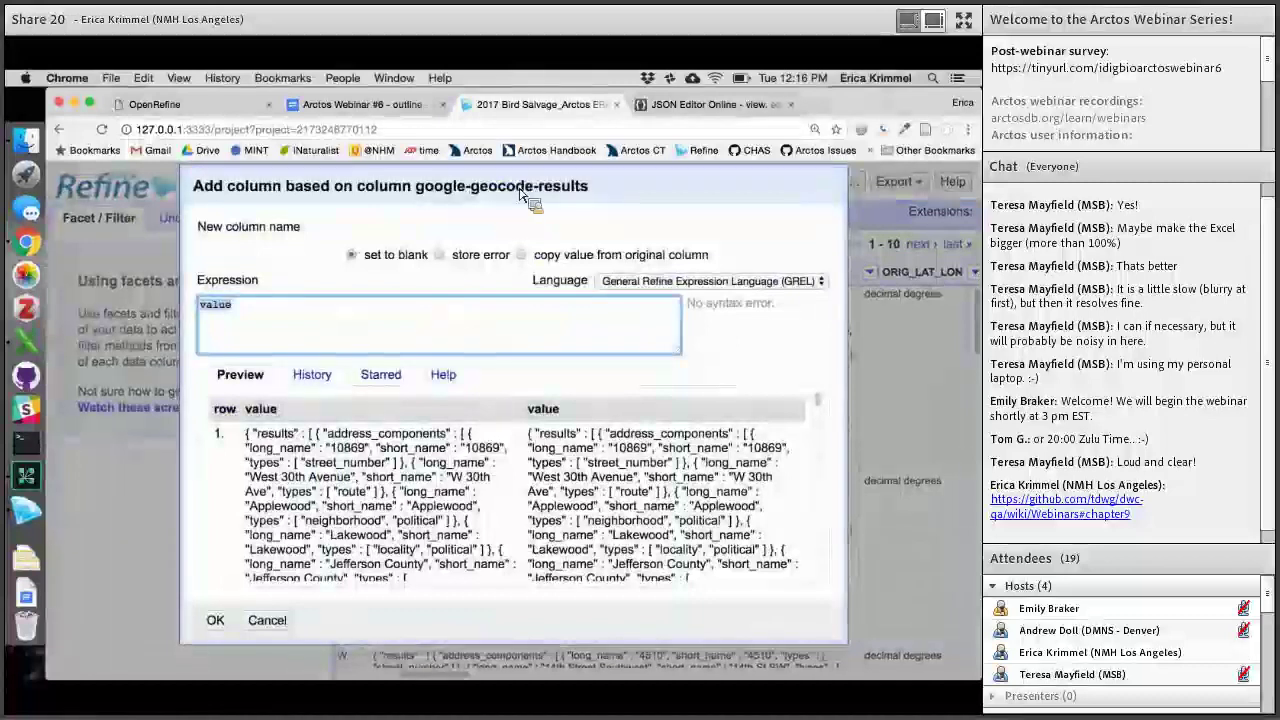
key("Right")
type(".pasr")
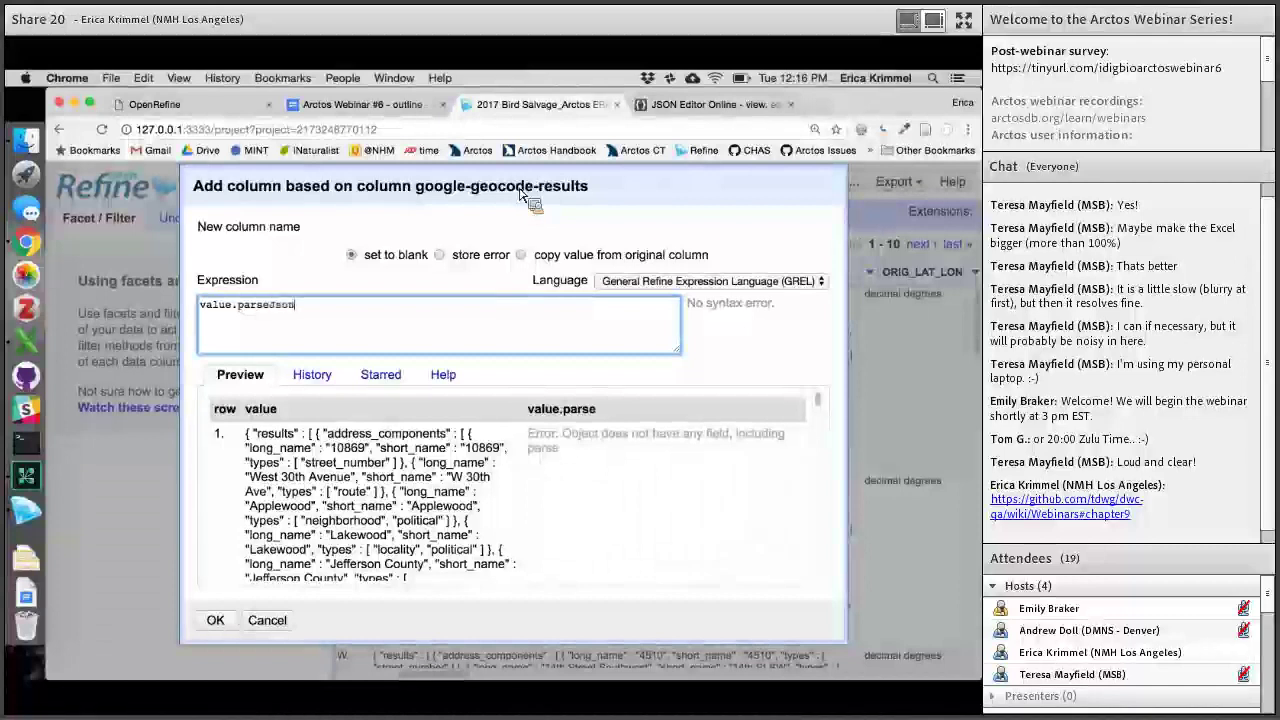
type("eJson().results")
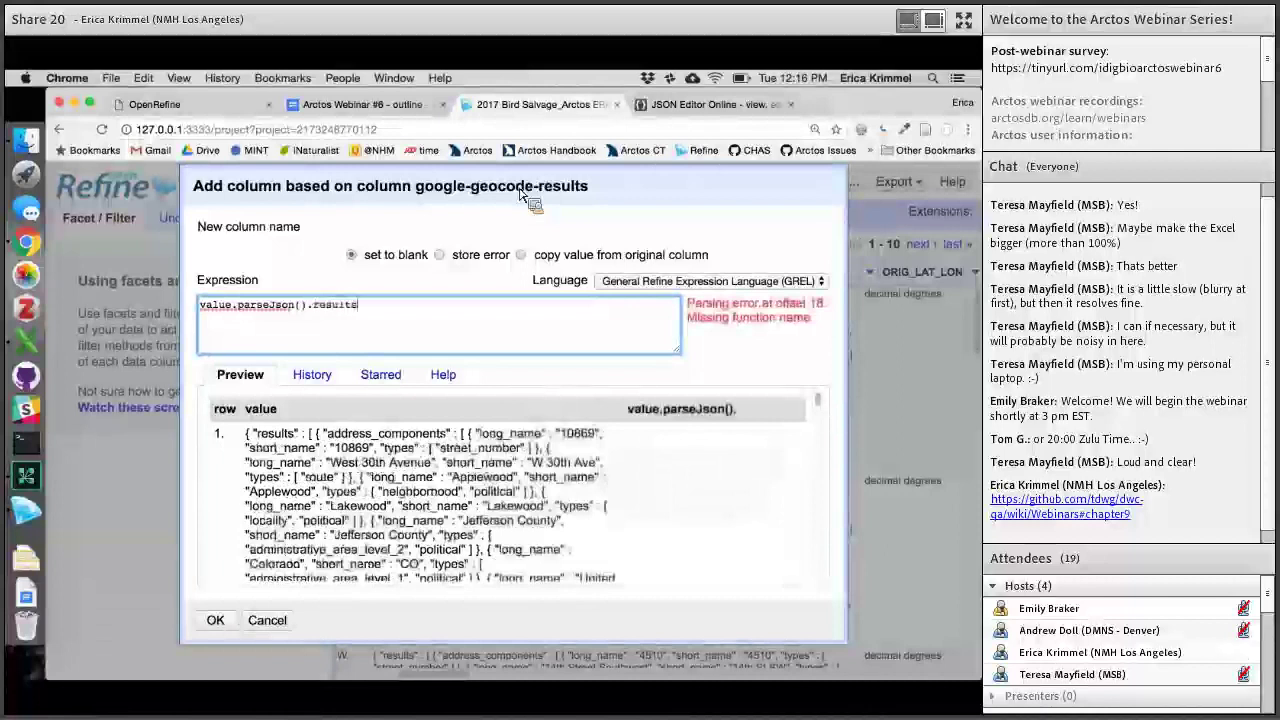
type("[0")
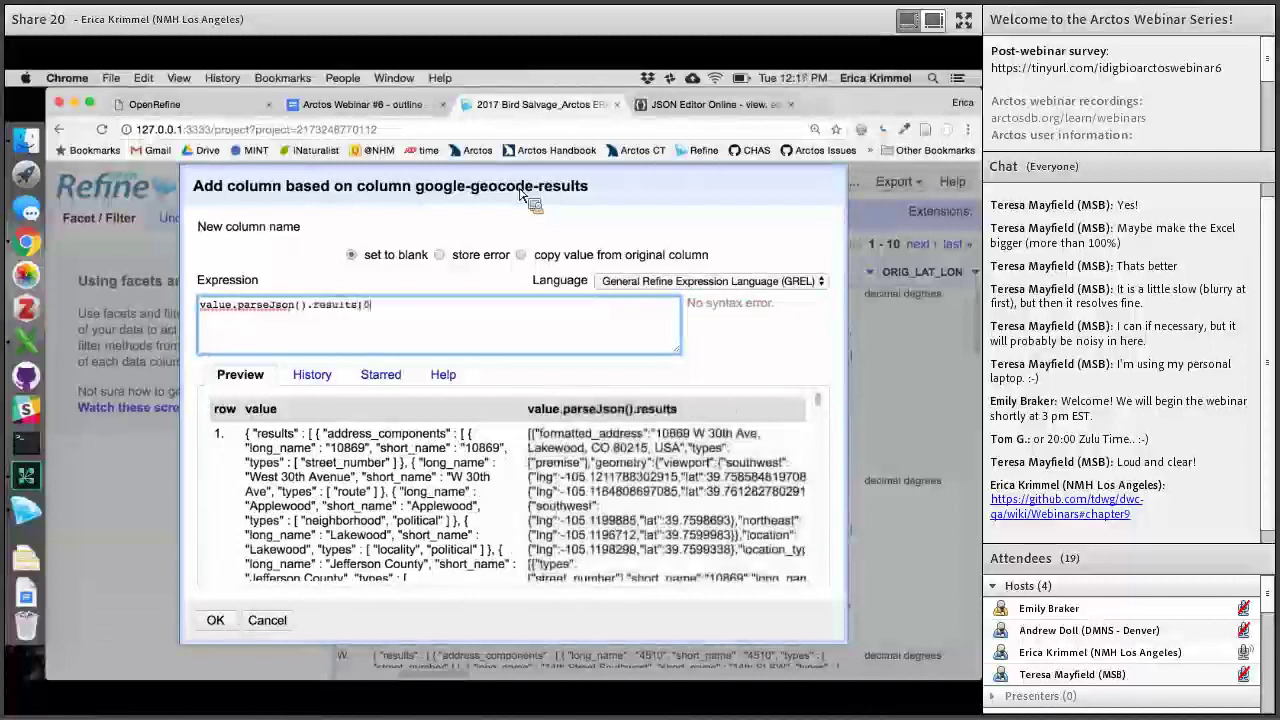
type("].ad")
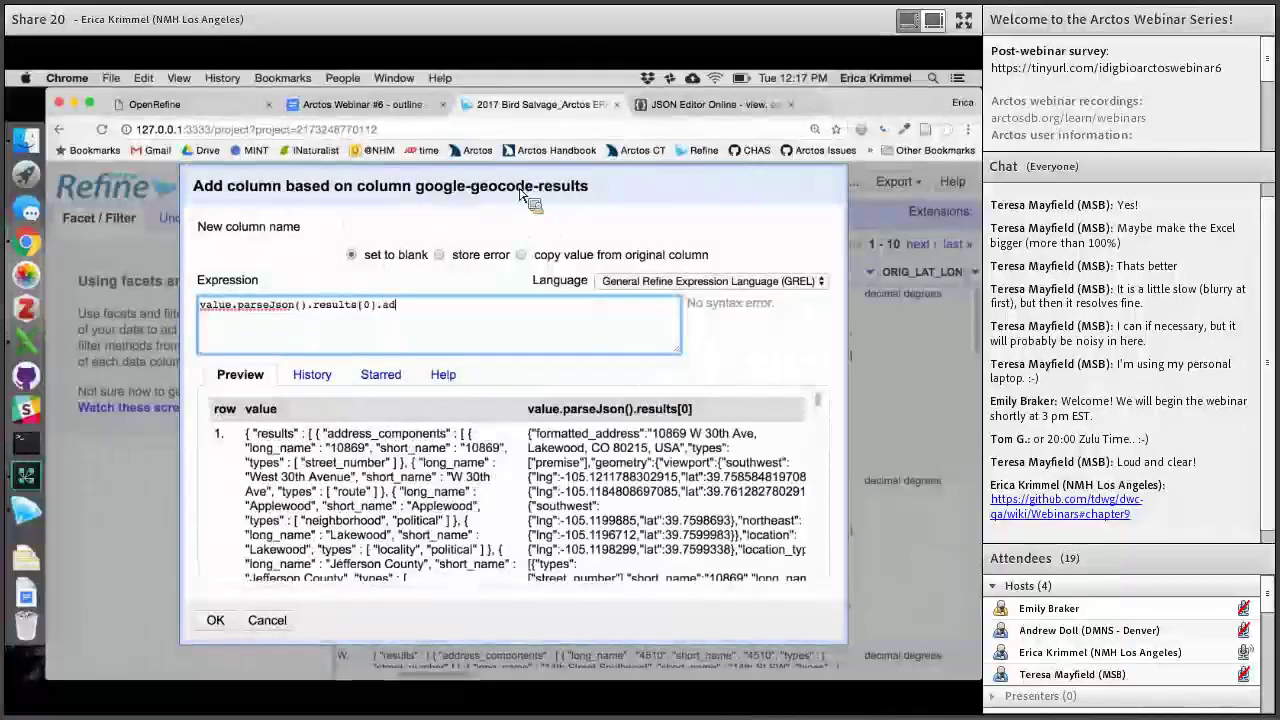
type("dress_components[4")
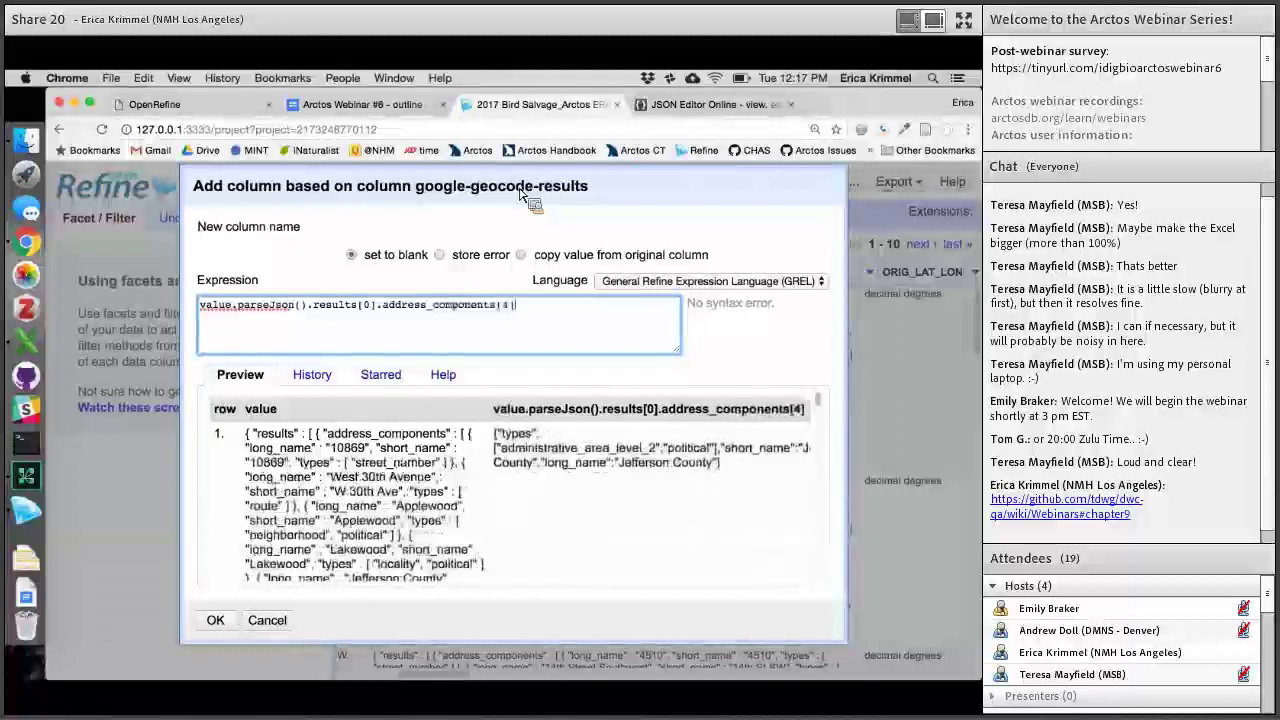
type(".long_name")
left_click(697, 106)
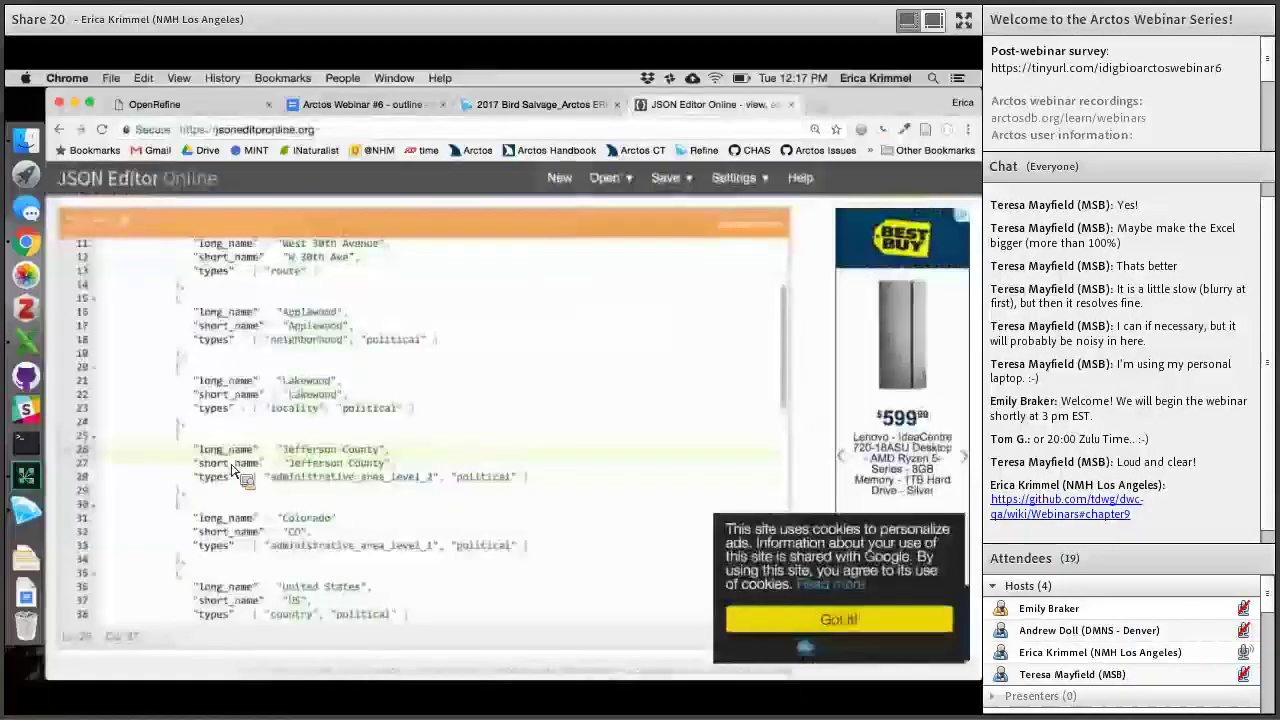
left_click(518, 106)
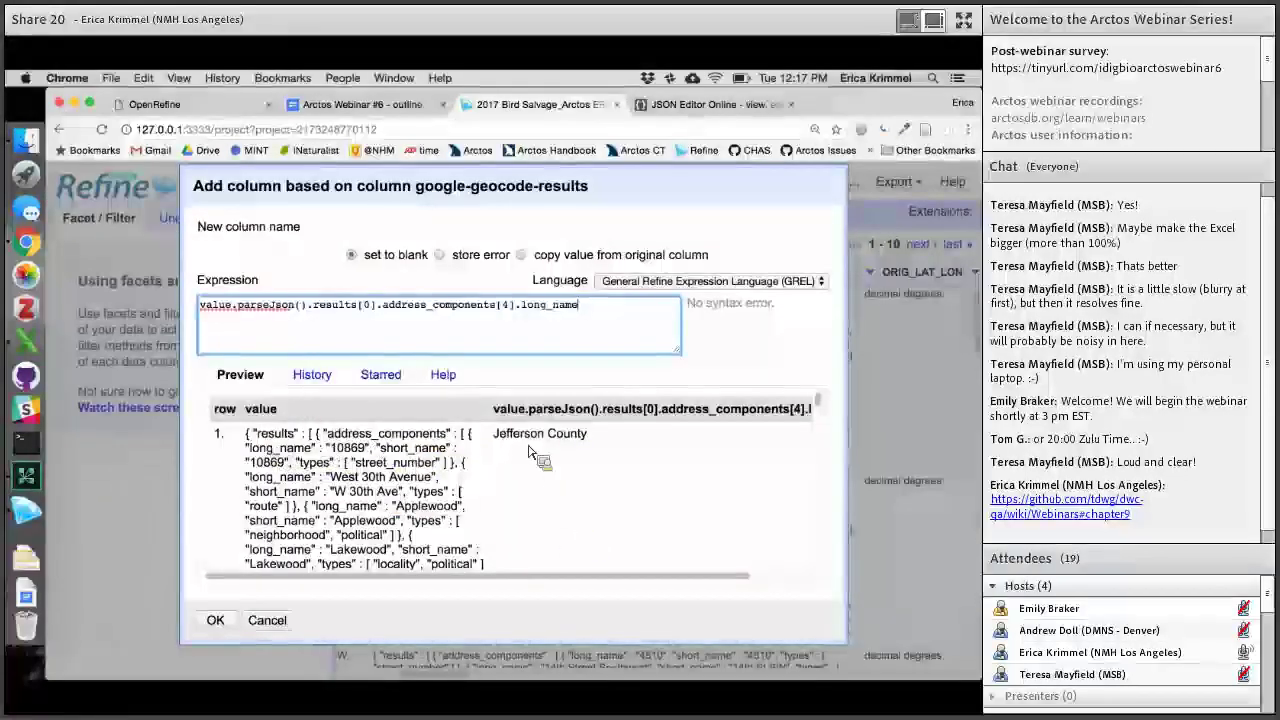
left_click(495, 236)
type("county")
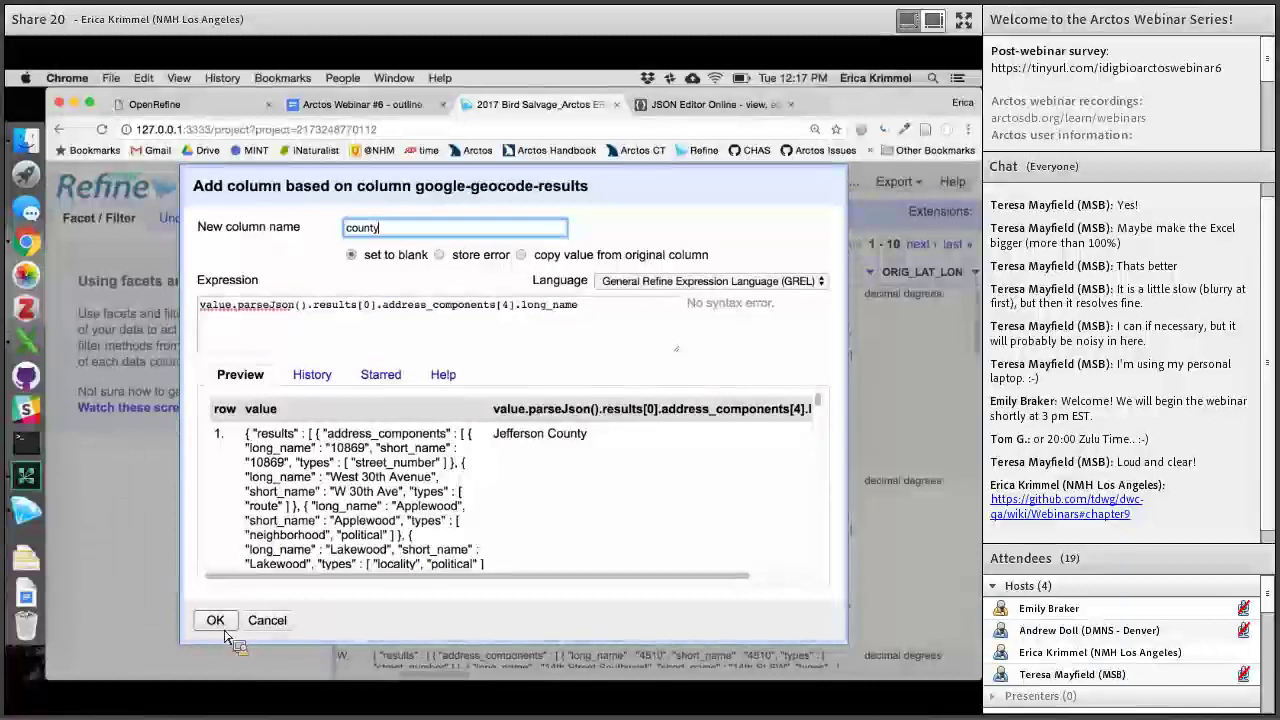
left_click(215, 620)
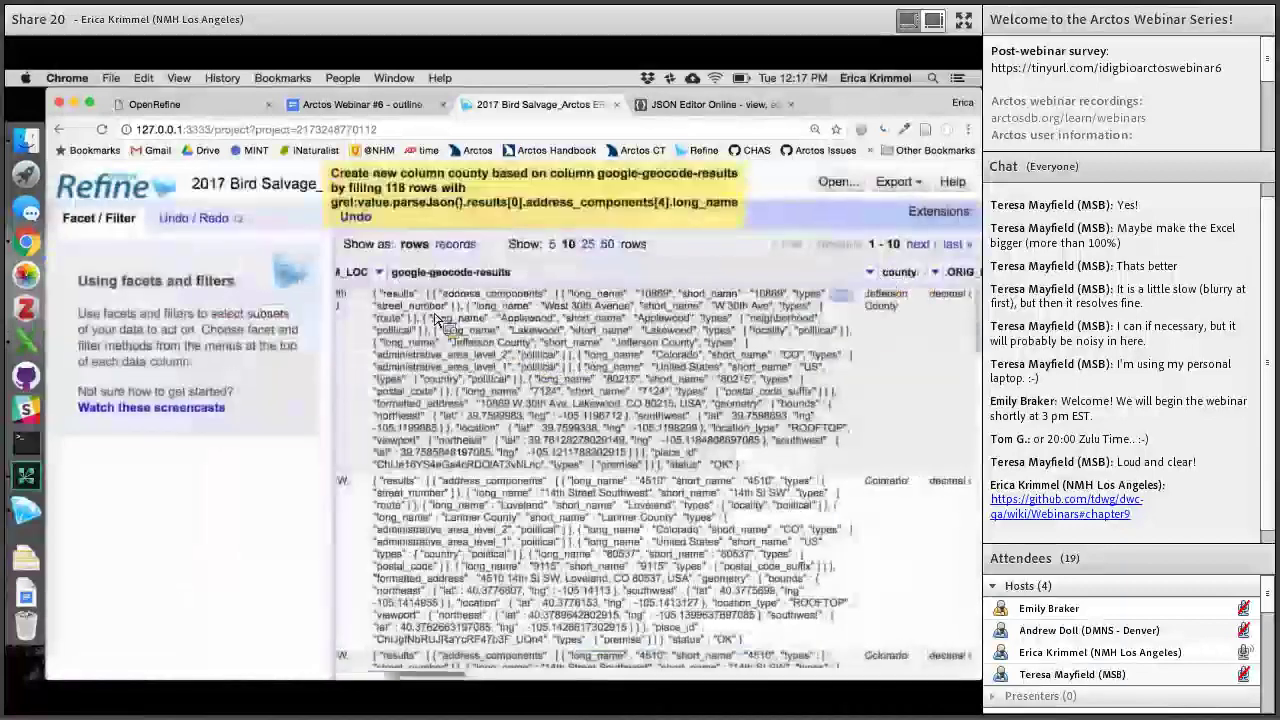
Add a text facet on county and filter to the Colorado rows
scroll(530, 358, "left", 3)
scroll(848, 325, "right", 3)
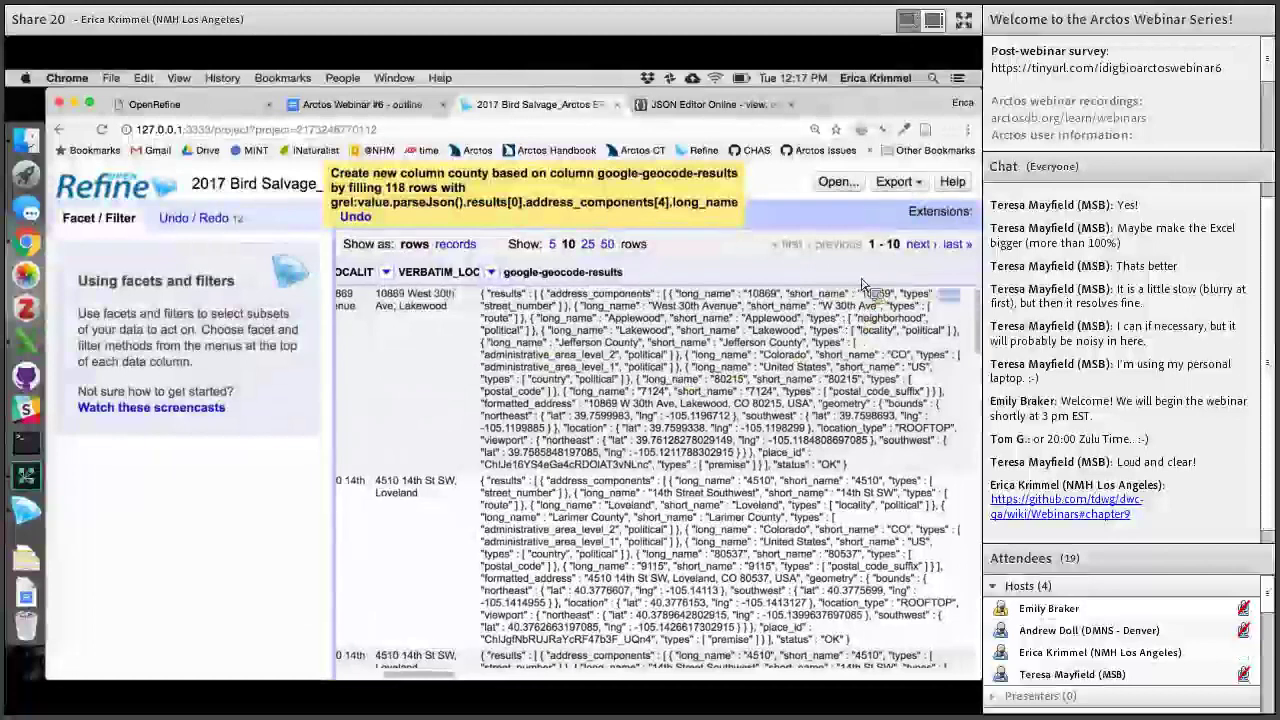
left_click(858, 272)
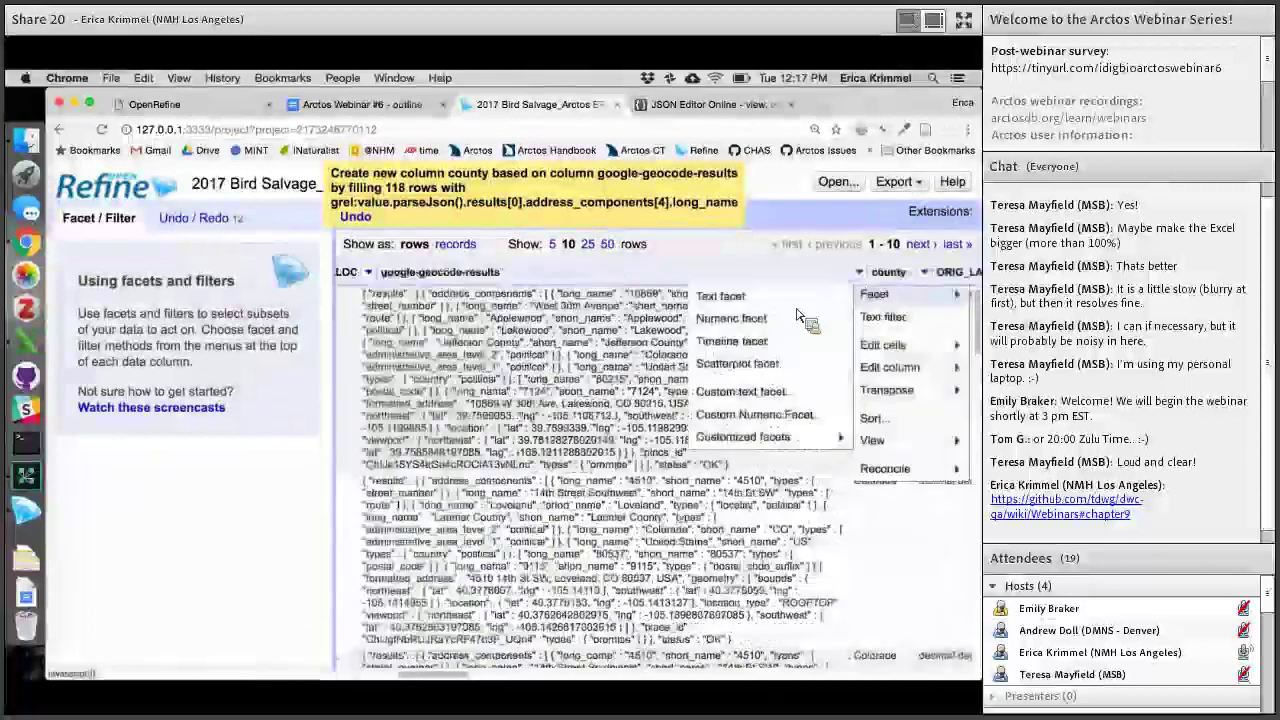
left_click(720, 296)
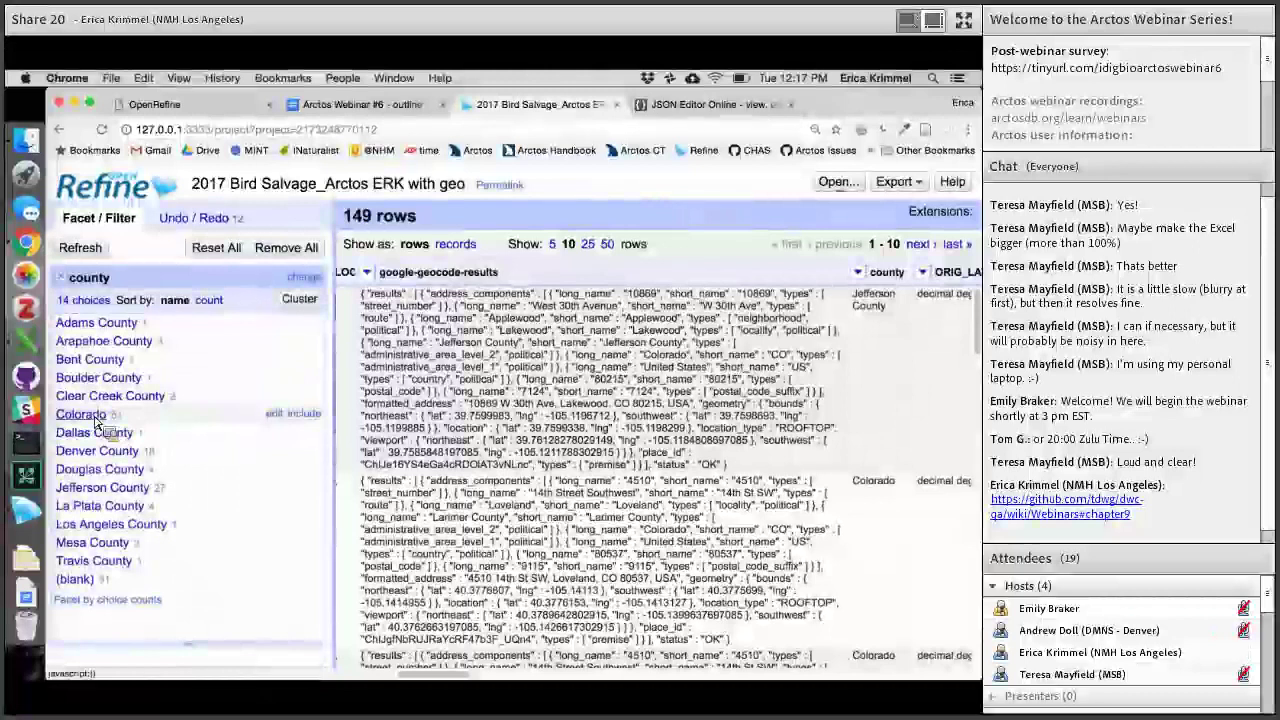
left_click(90, 416)
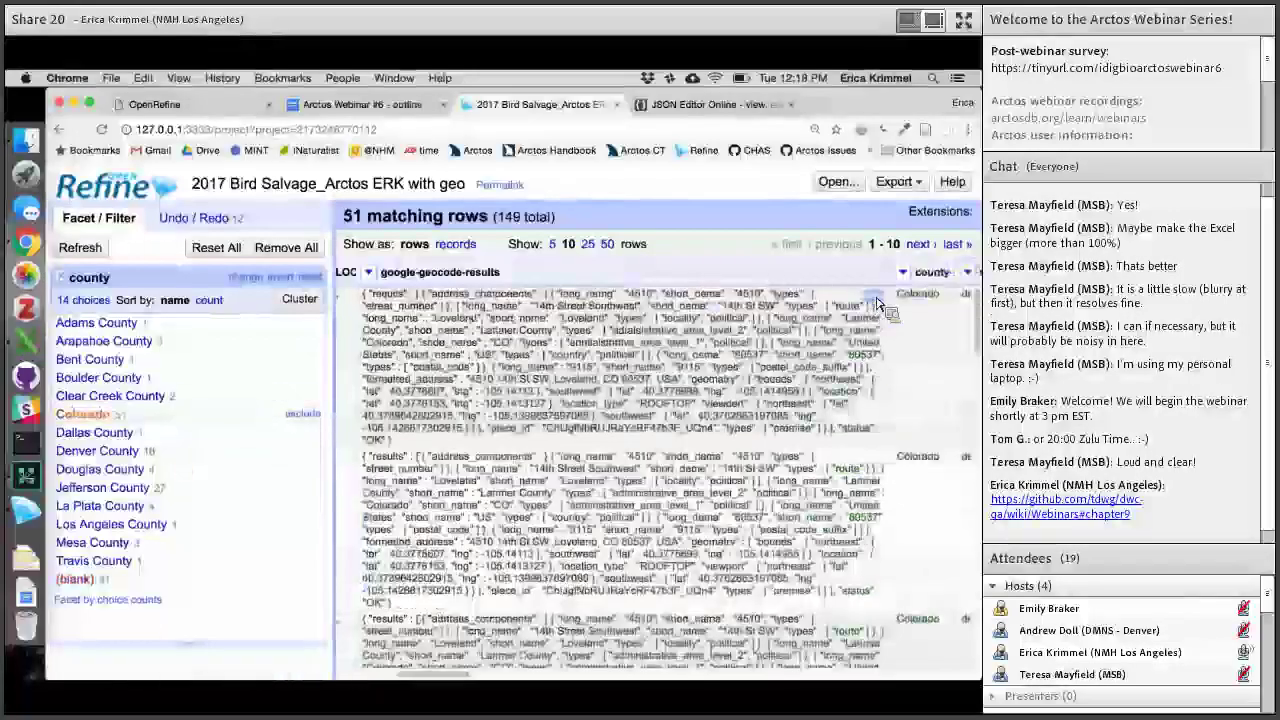
Inspect a county value and check the County component in the geocode JSON
left_click(873, 299)
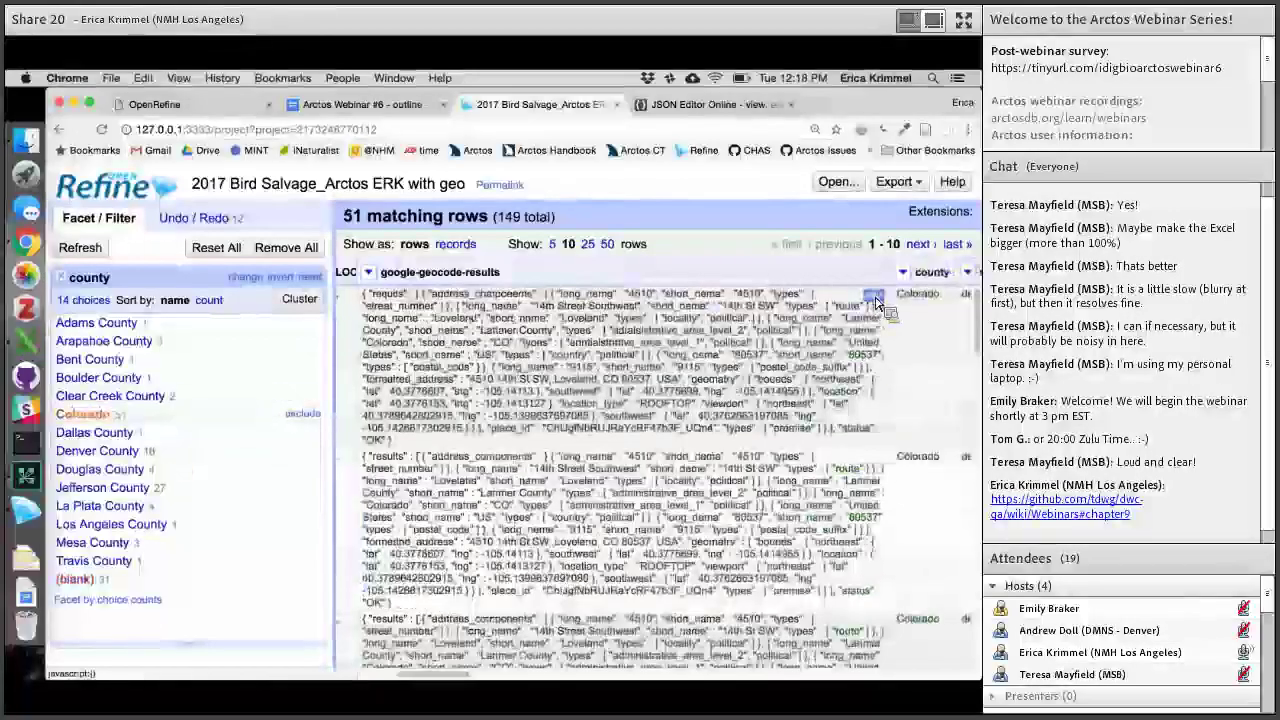
left_click(157, 398)
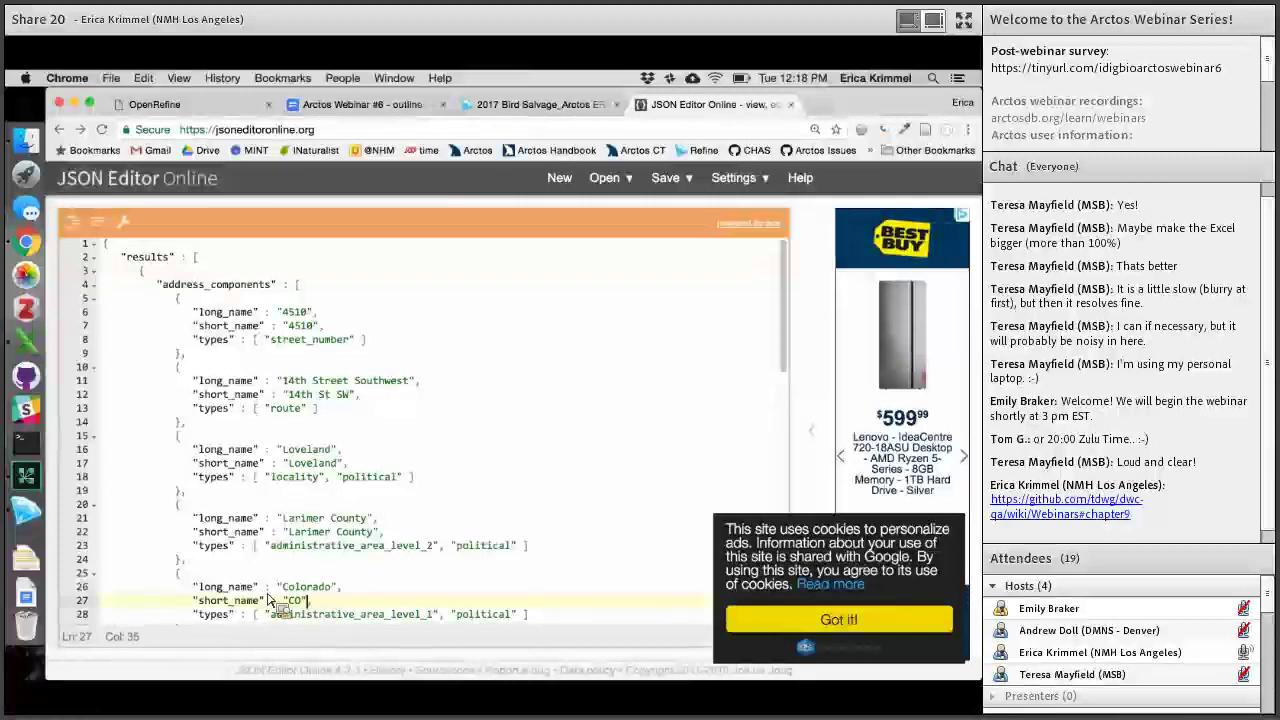
double_click(345, 518)
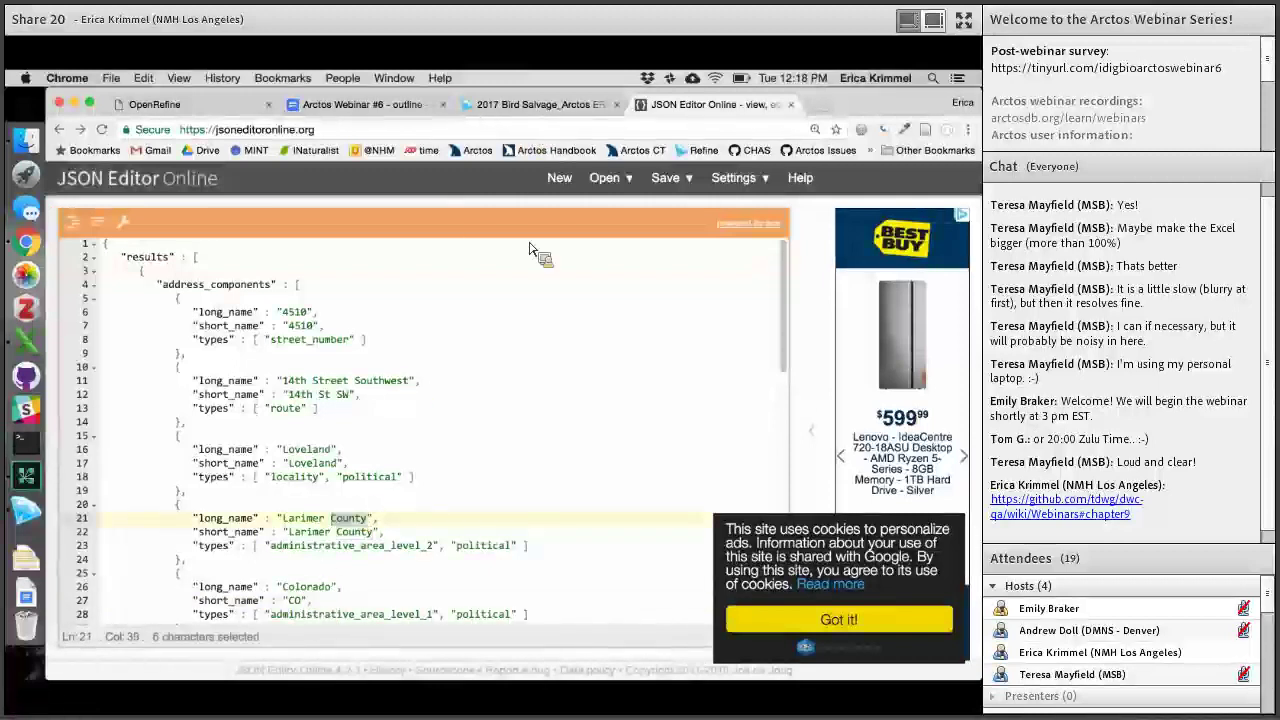
key("super+alt+Left")
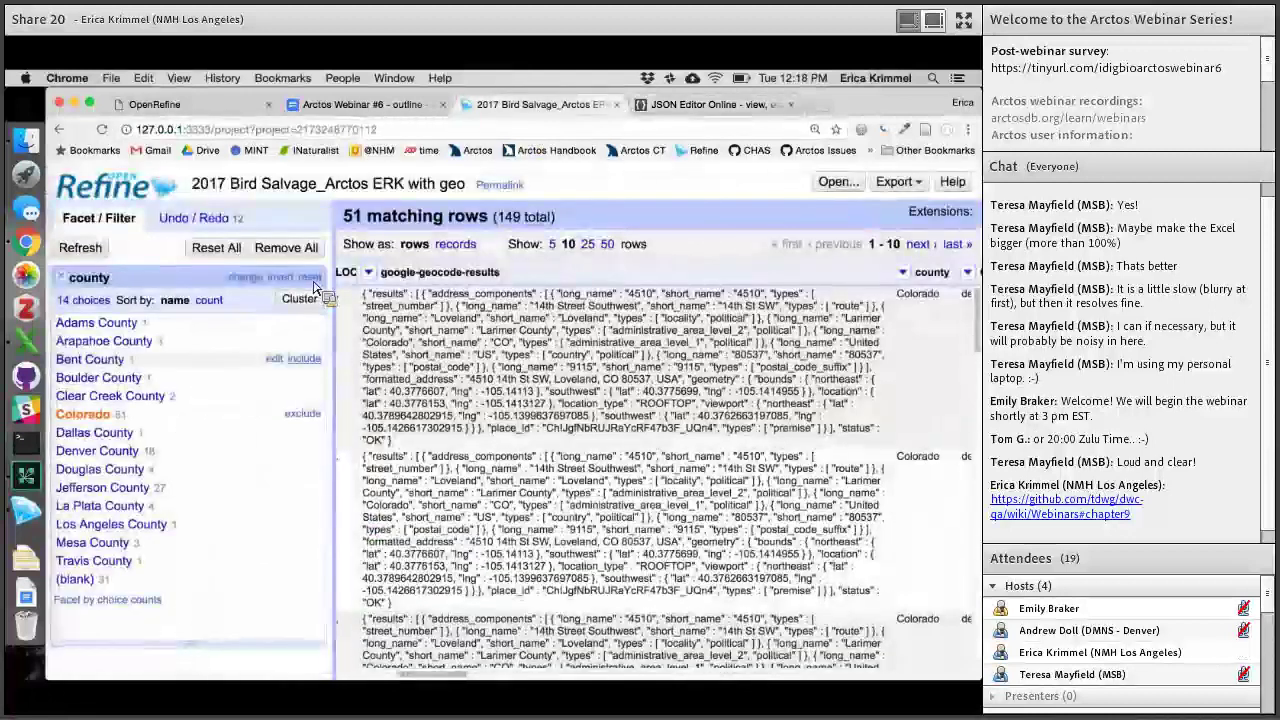
Add a 'county 2' column reusing the earlier expression with address component index [3]
left_click(368, 272)
mouse_move(420, 367)
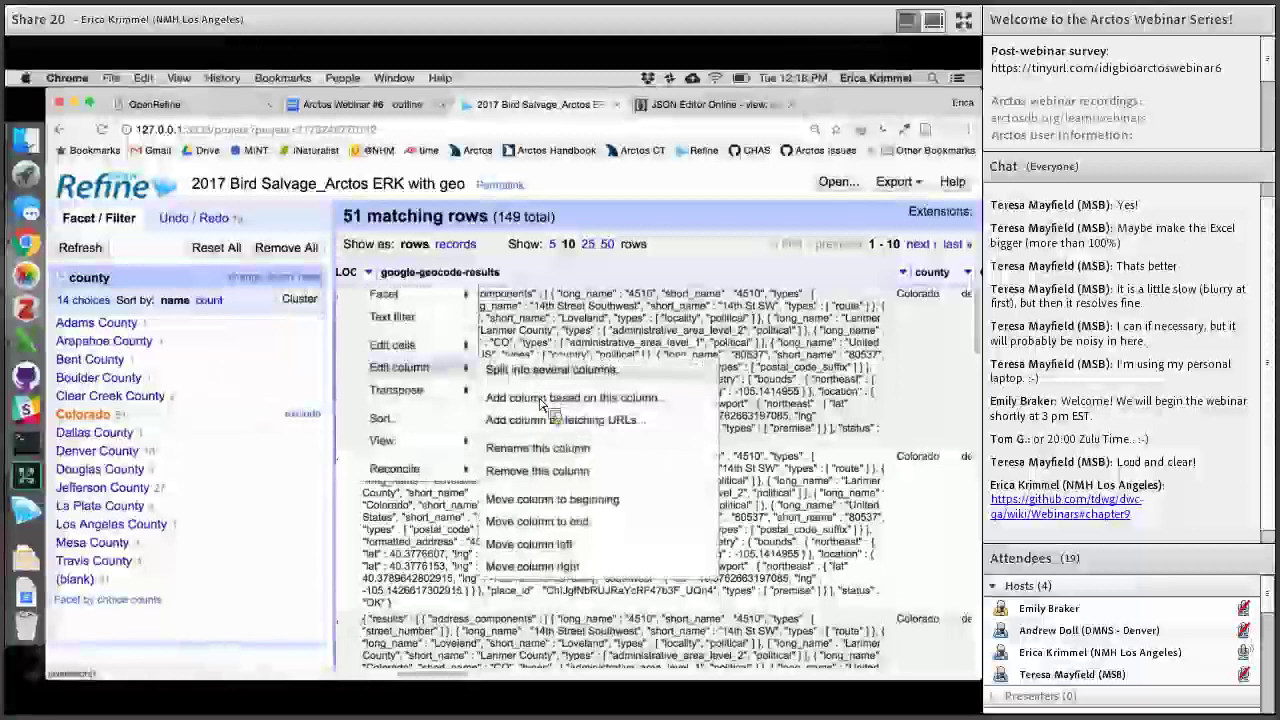
left_click(530, 398)
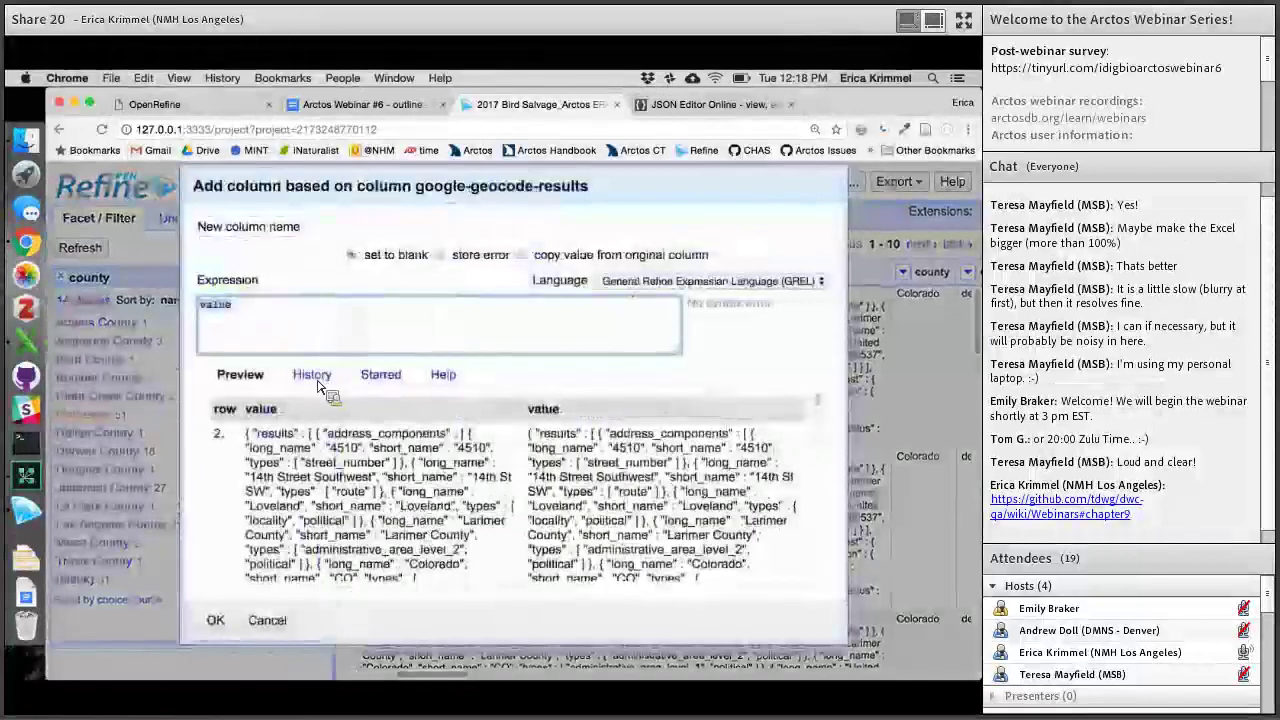
left_click(312, 376)
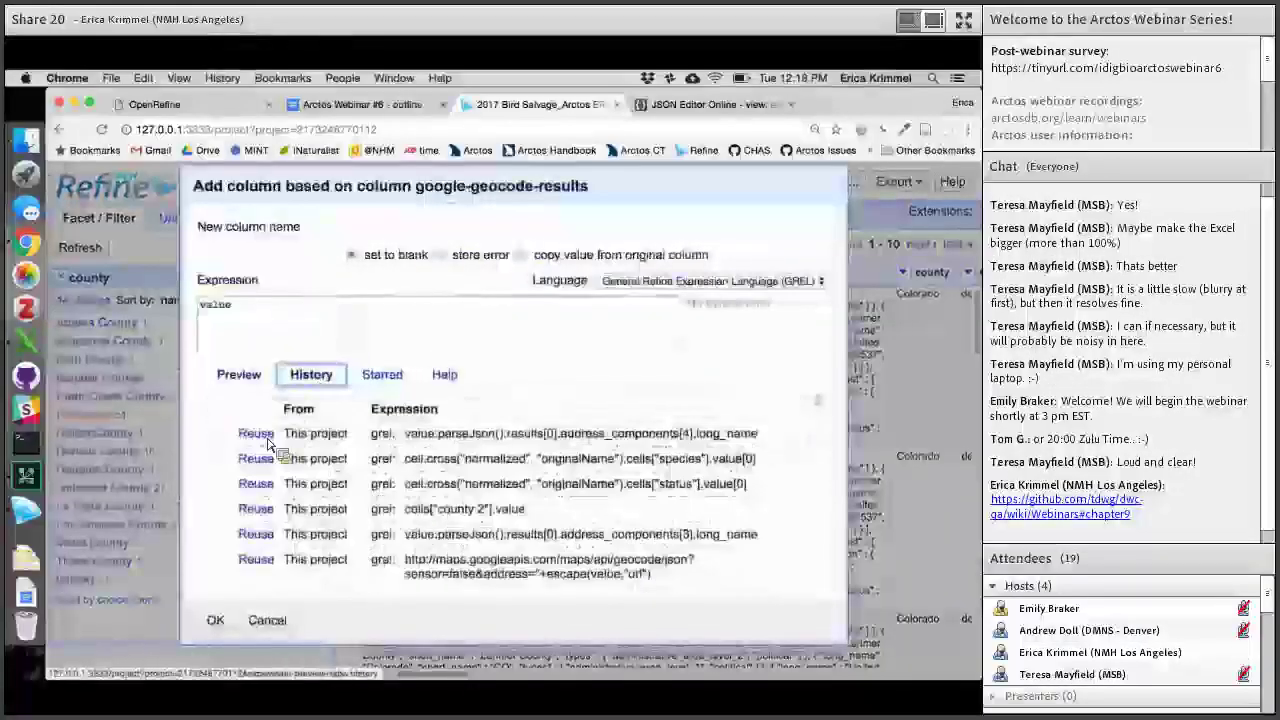
left_click(257, 434)
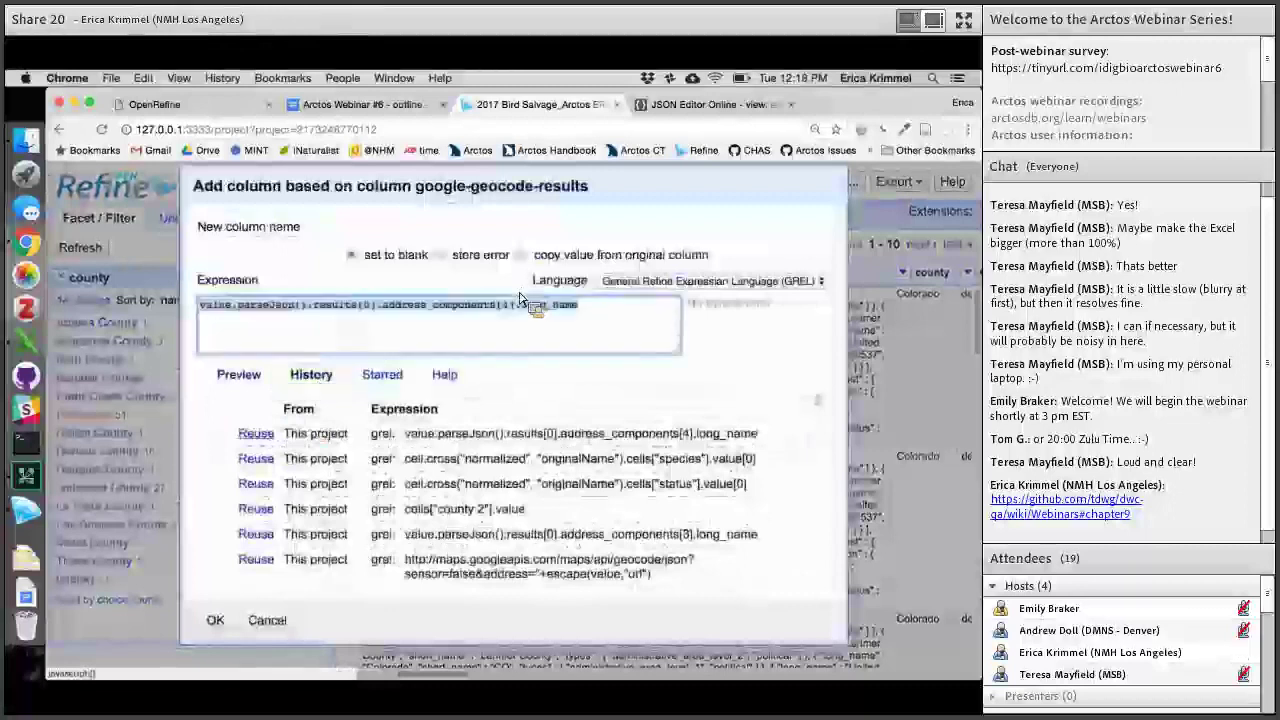
left_click(520, 322)
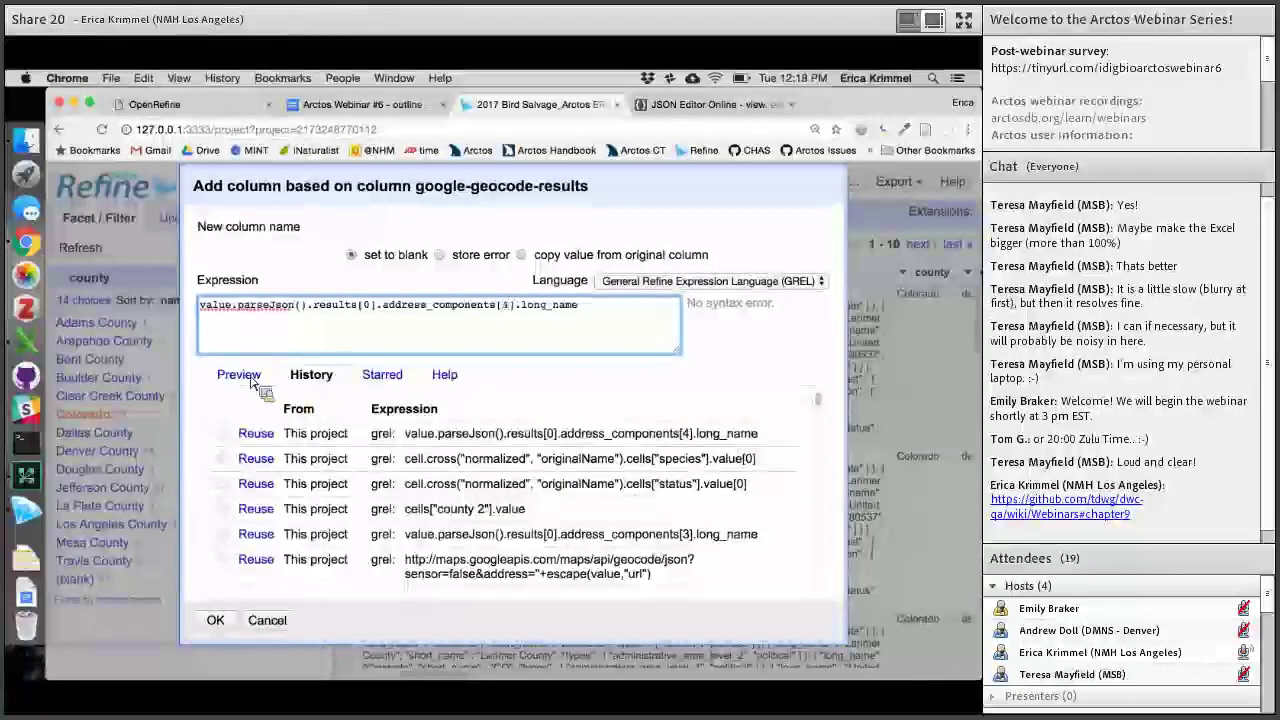
type("3")
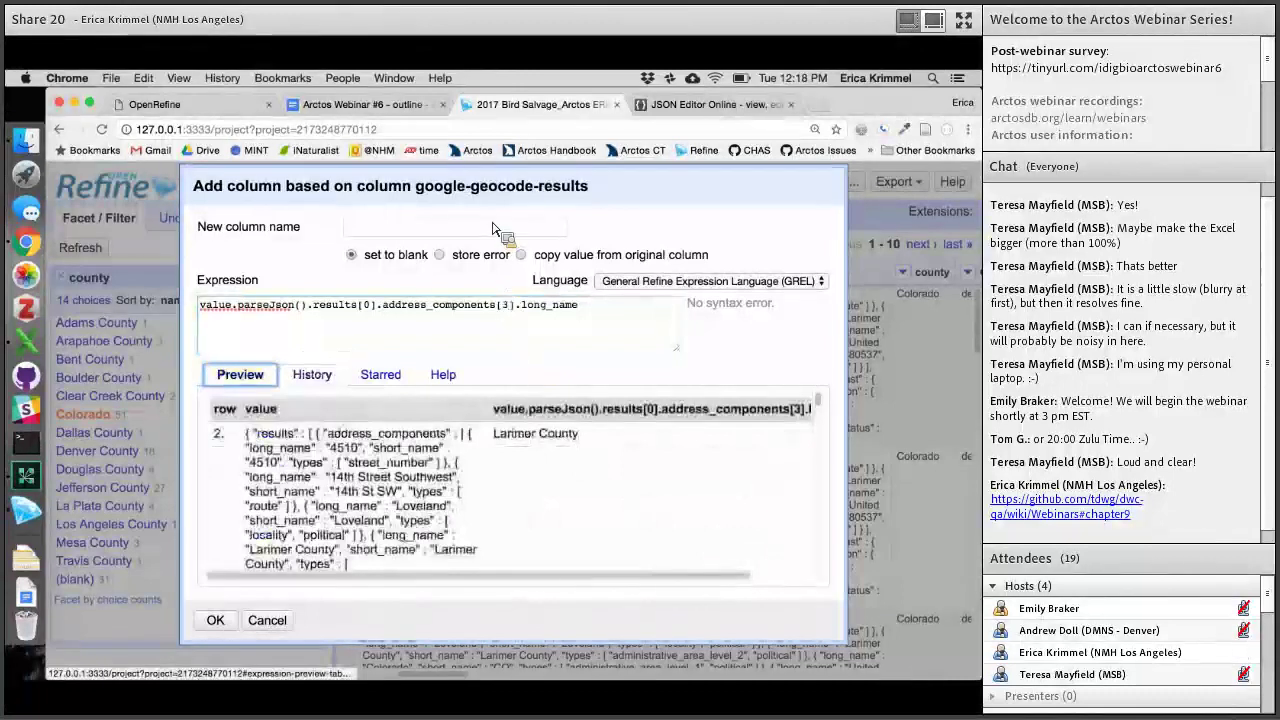
left_click(470, 228)
type("county")
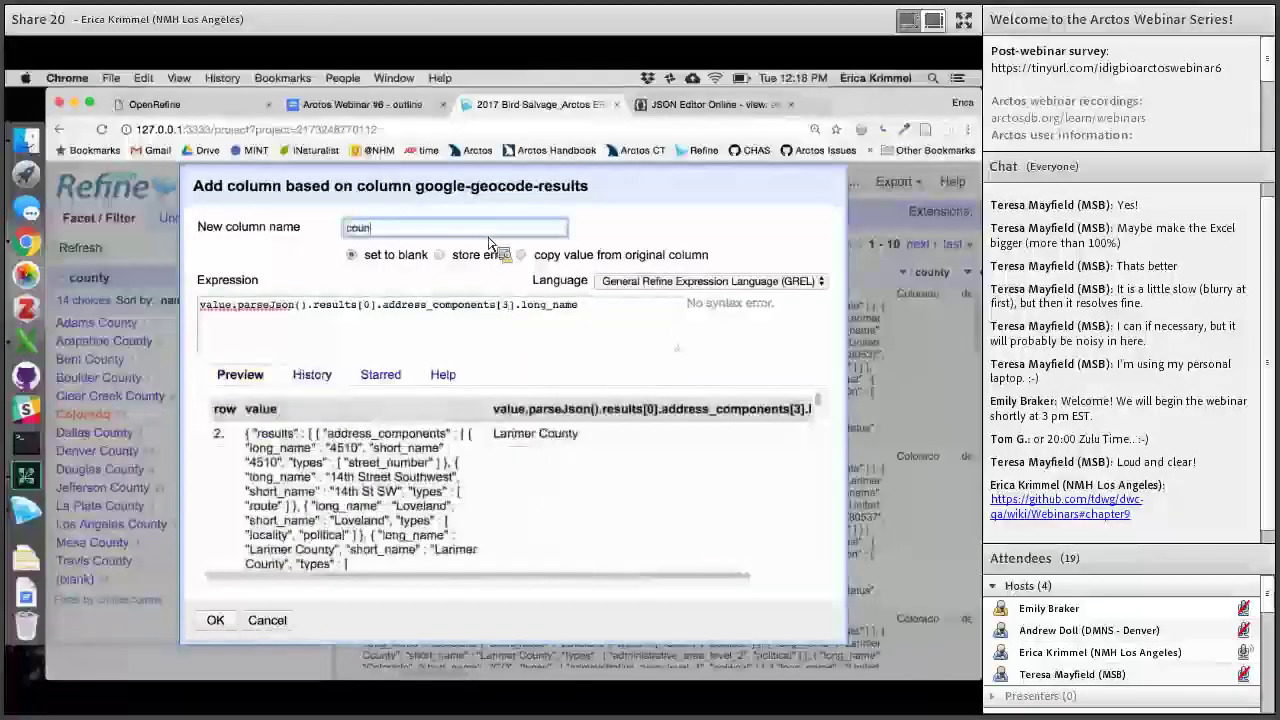
left_click(226, 629)
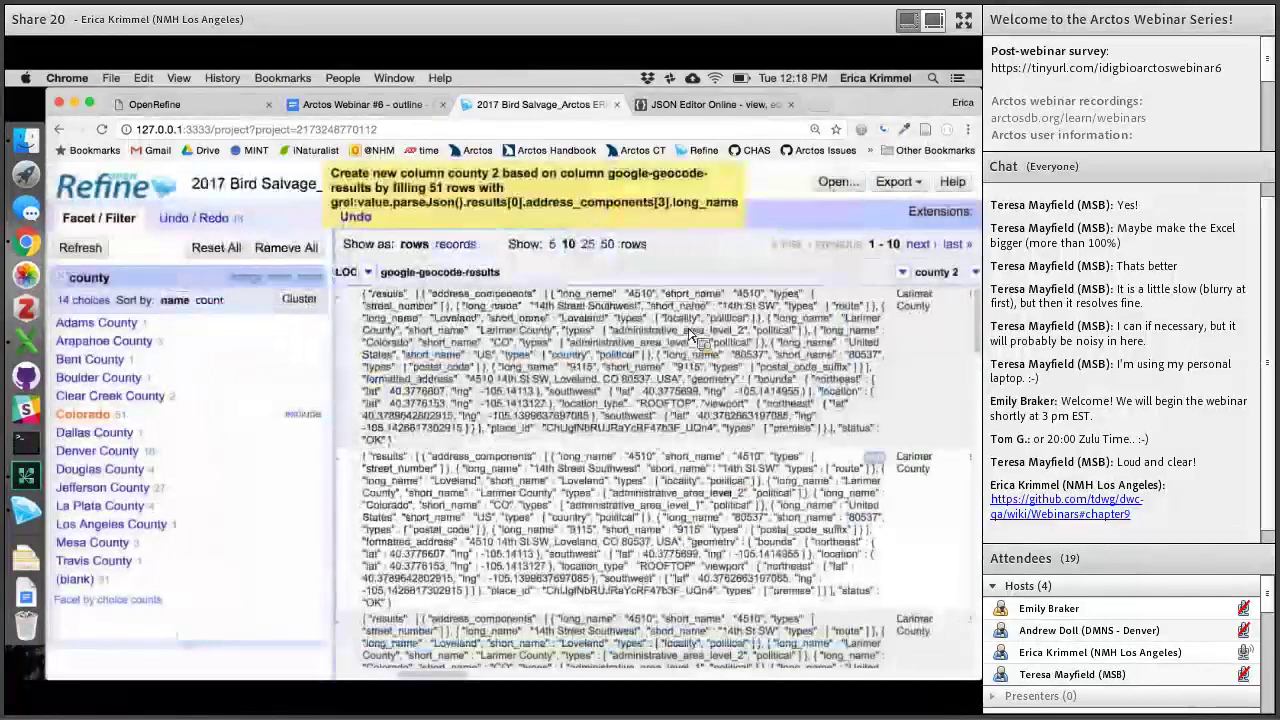
scroll(725, 470, "right", 5)
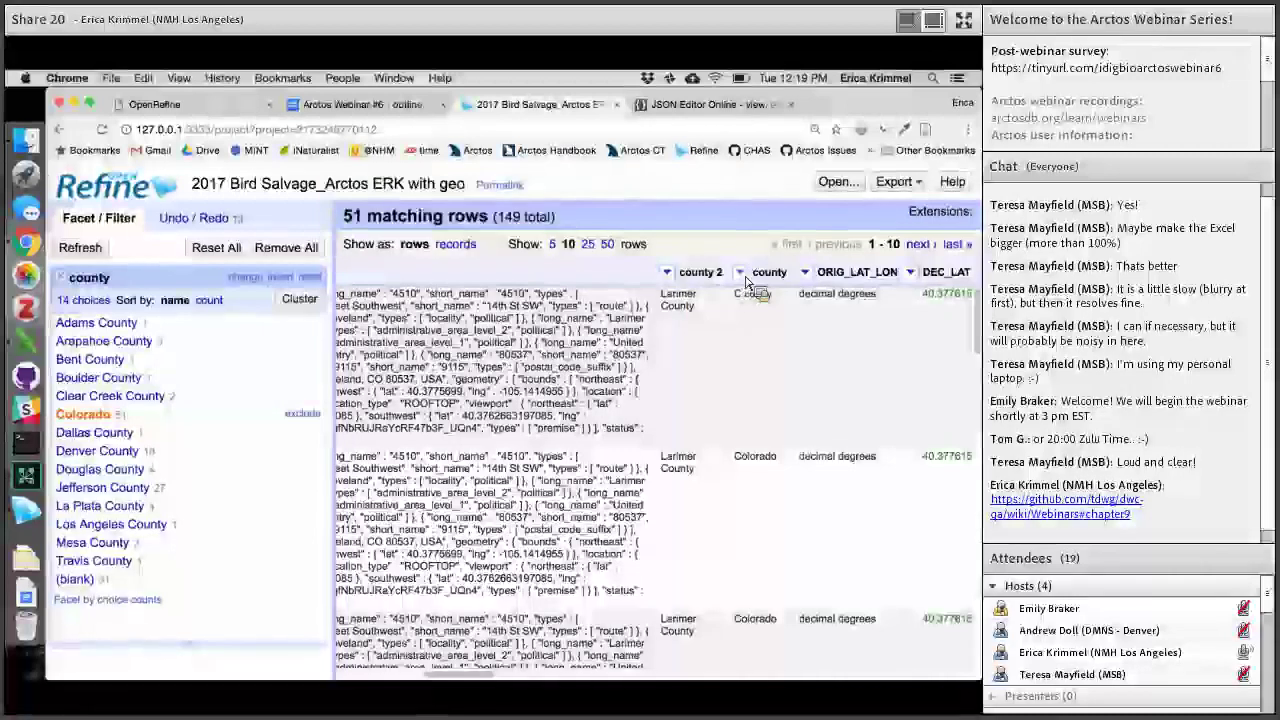
Transform the county cells to cells["county 2"].value and review the updated values
left_click(741, 274)
mouse_move(765, 342)
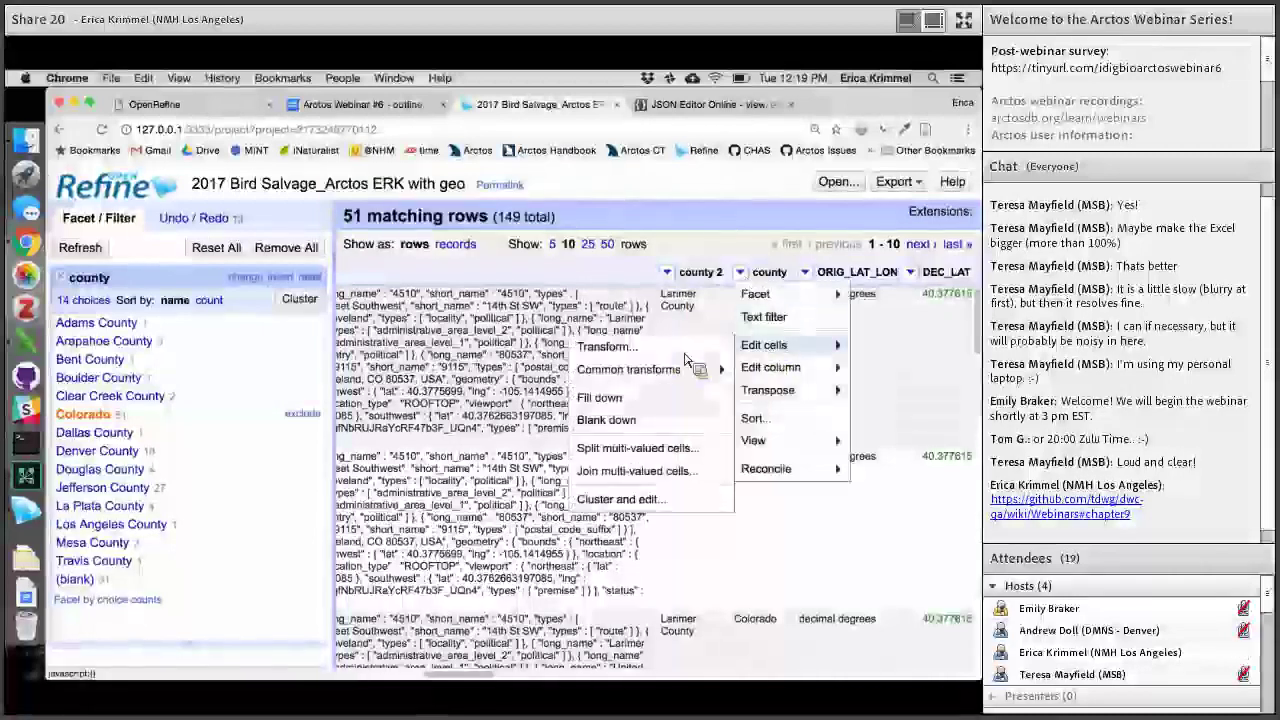
left_click(652, 350)
type("cells[\"c")
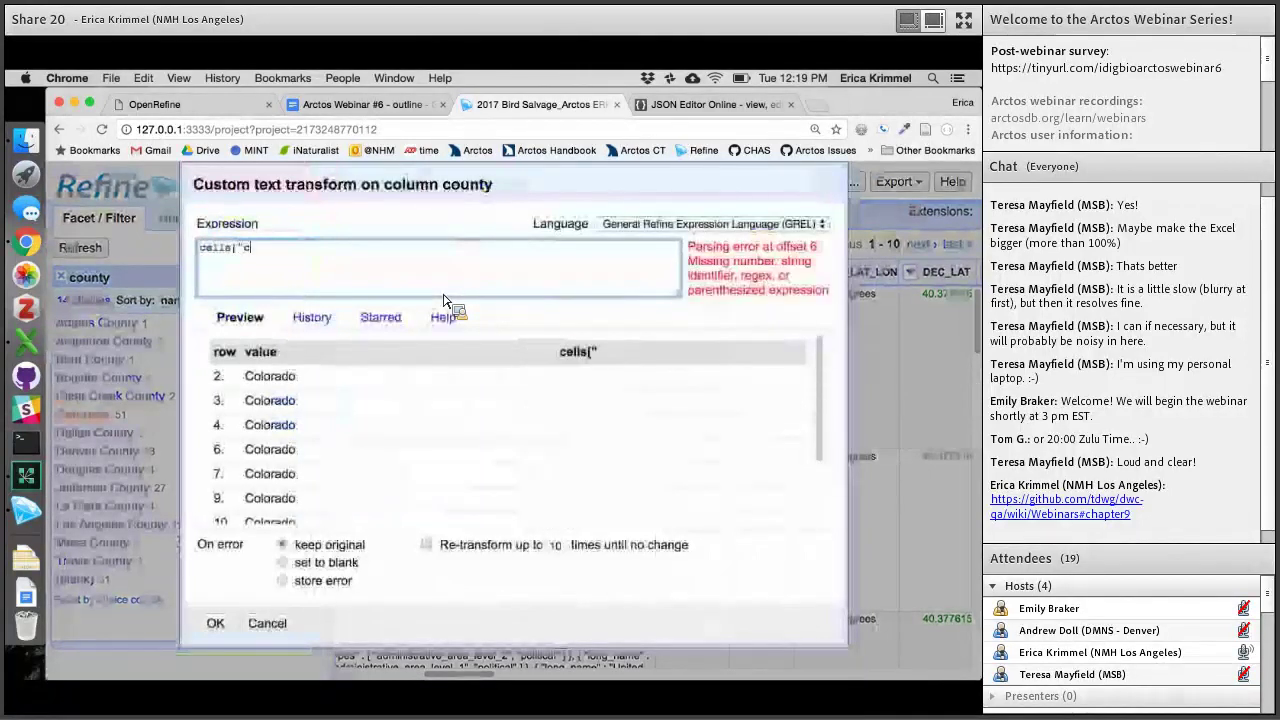
type("ounty 2")
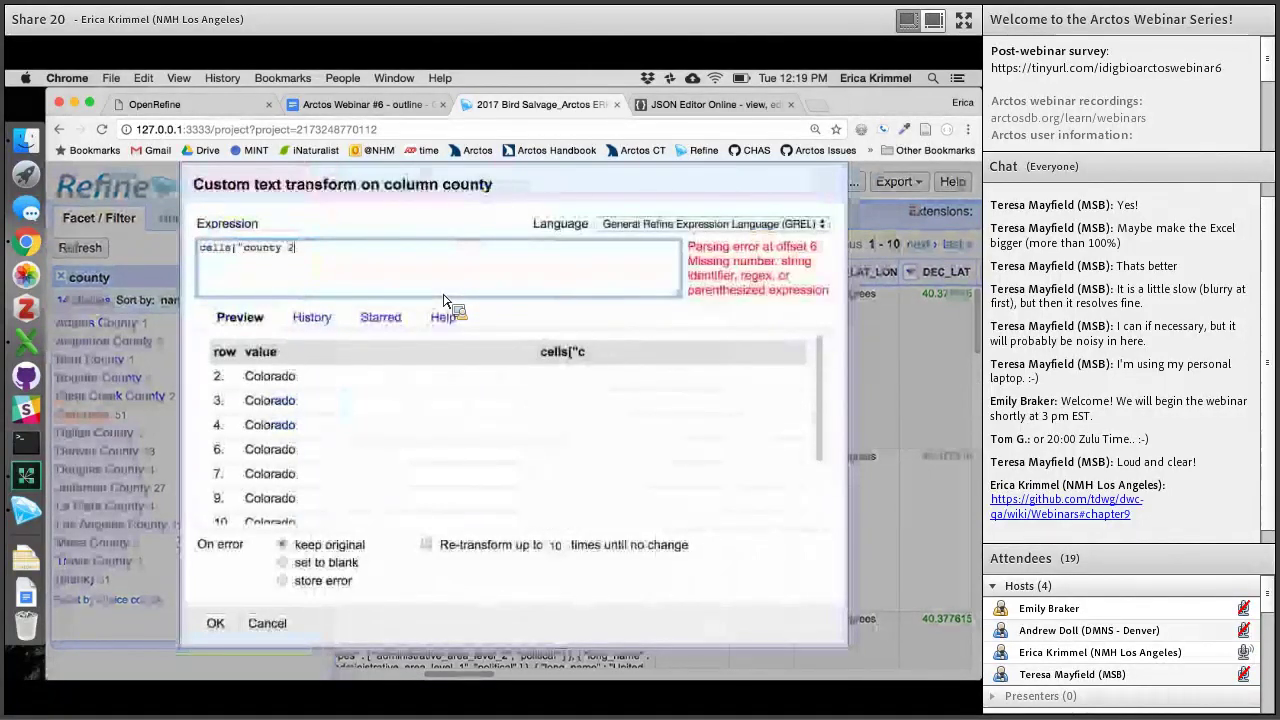
type("\"].value")
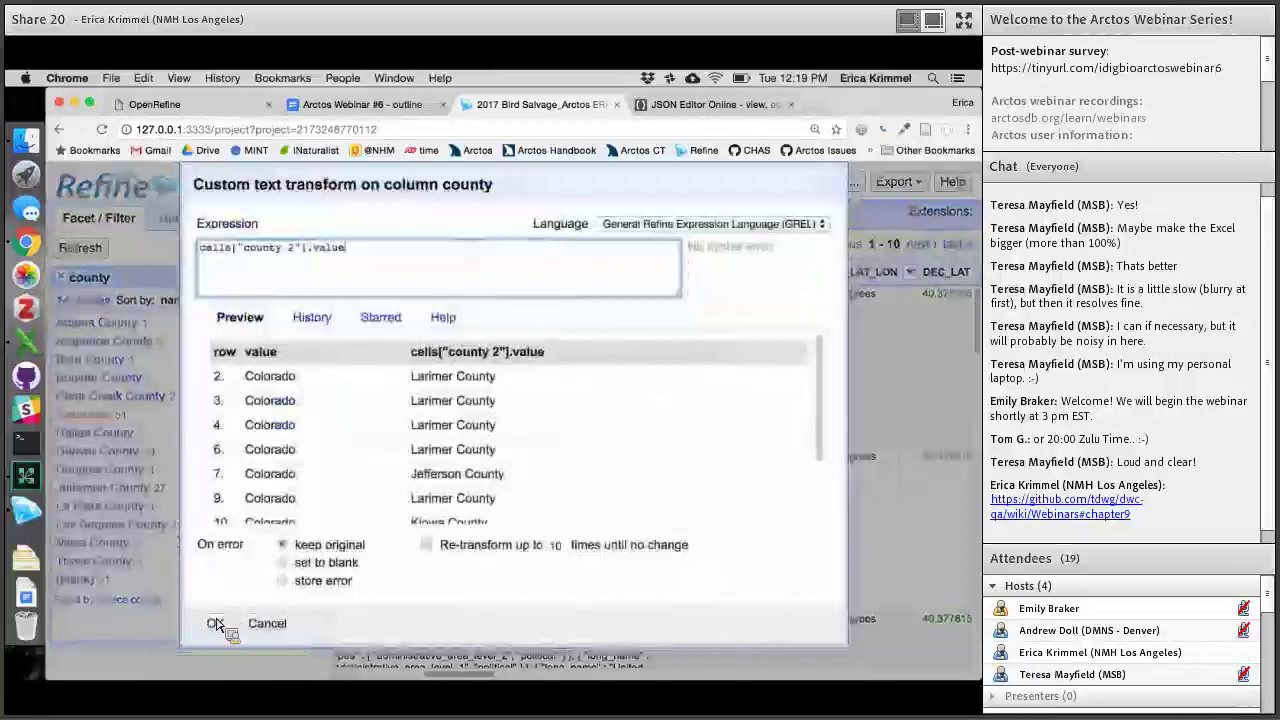
left_click(216, 623)
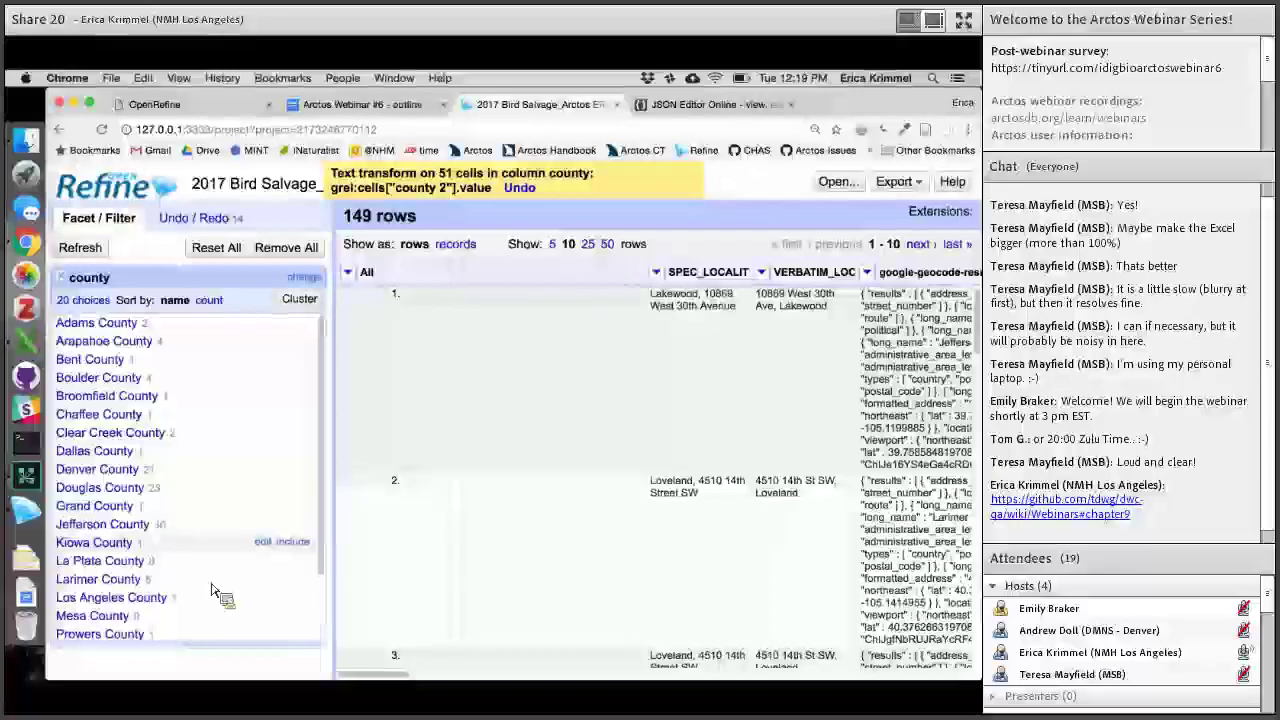
scroll(213, 590, "down", 3)
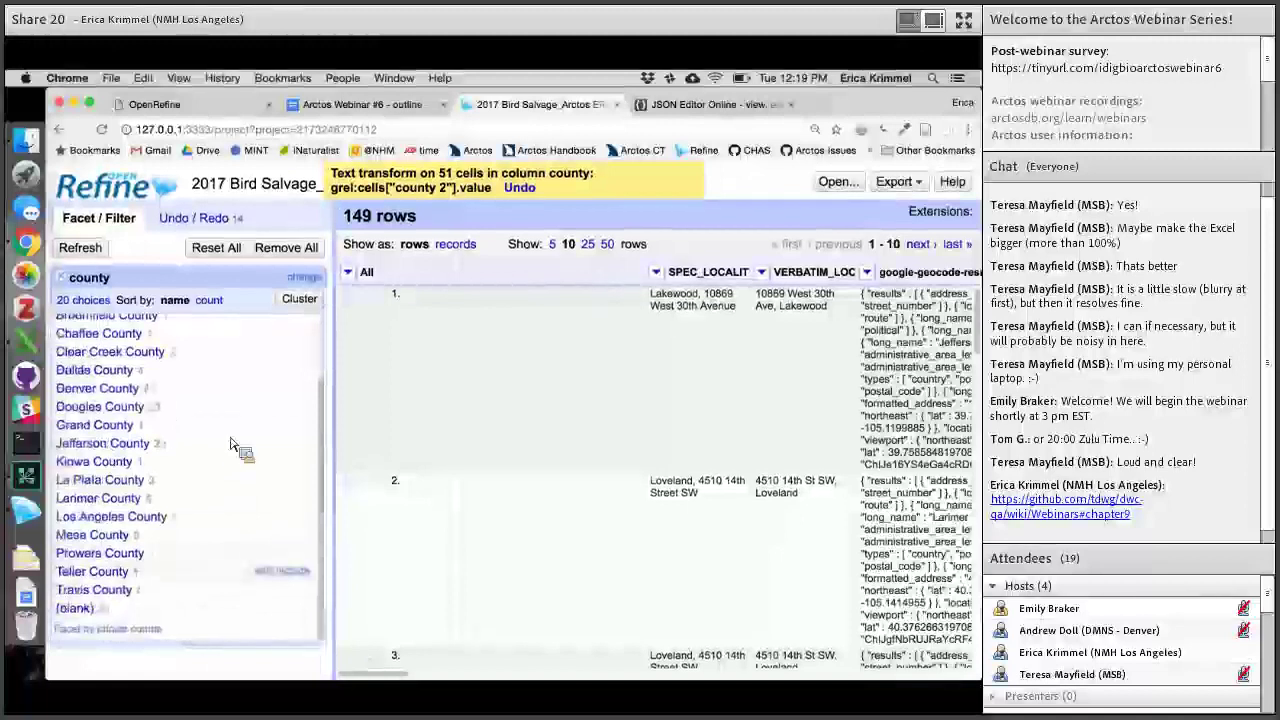
scroll(232, 460, "up", 3)
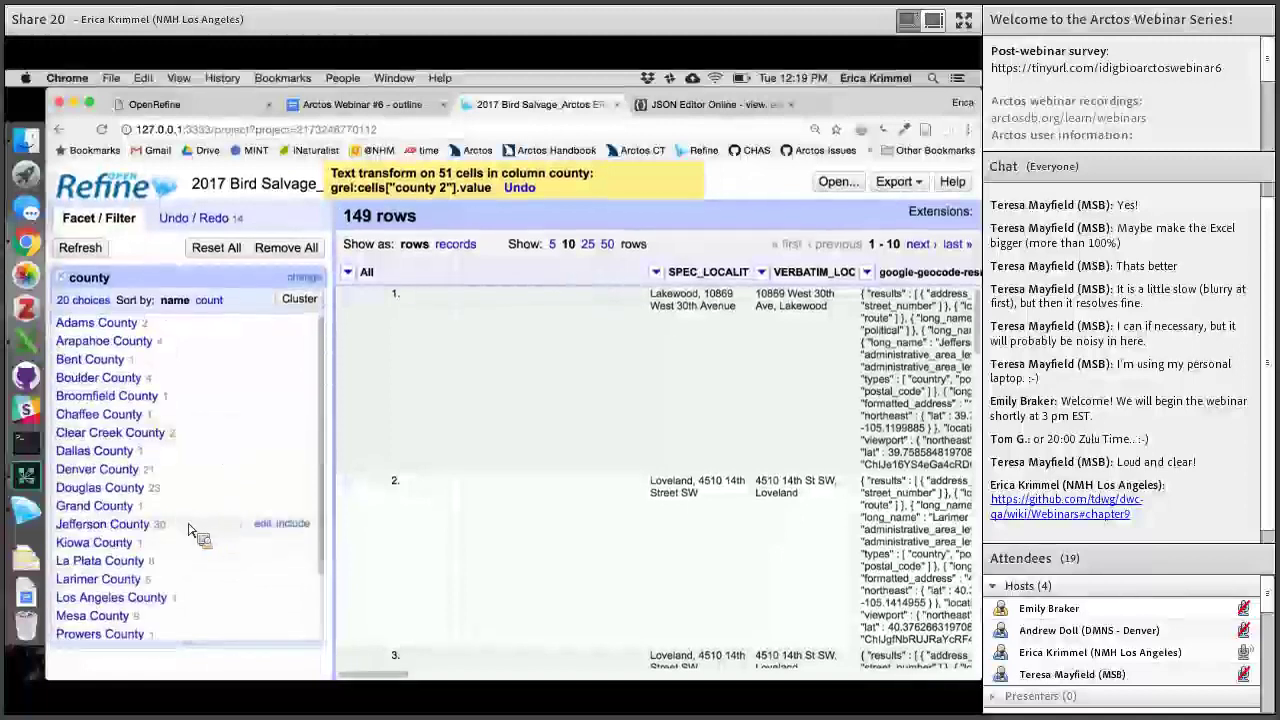
scroll(190, 500, "down", 3)
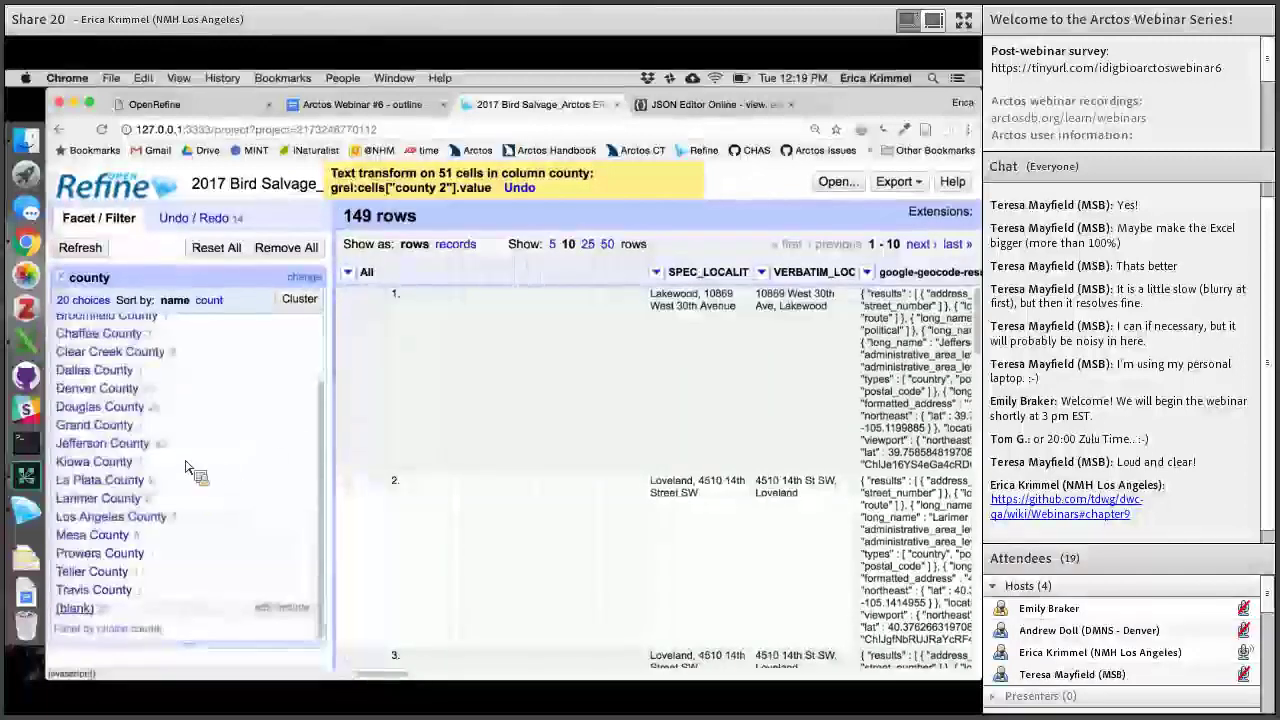
scroll(183, 410, "up", 3)
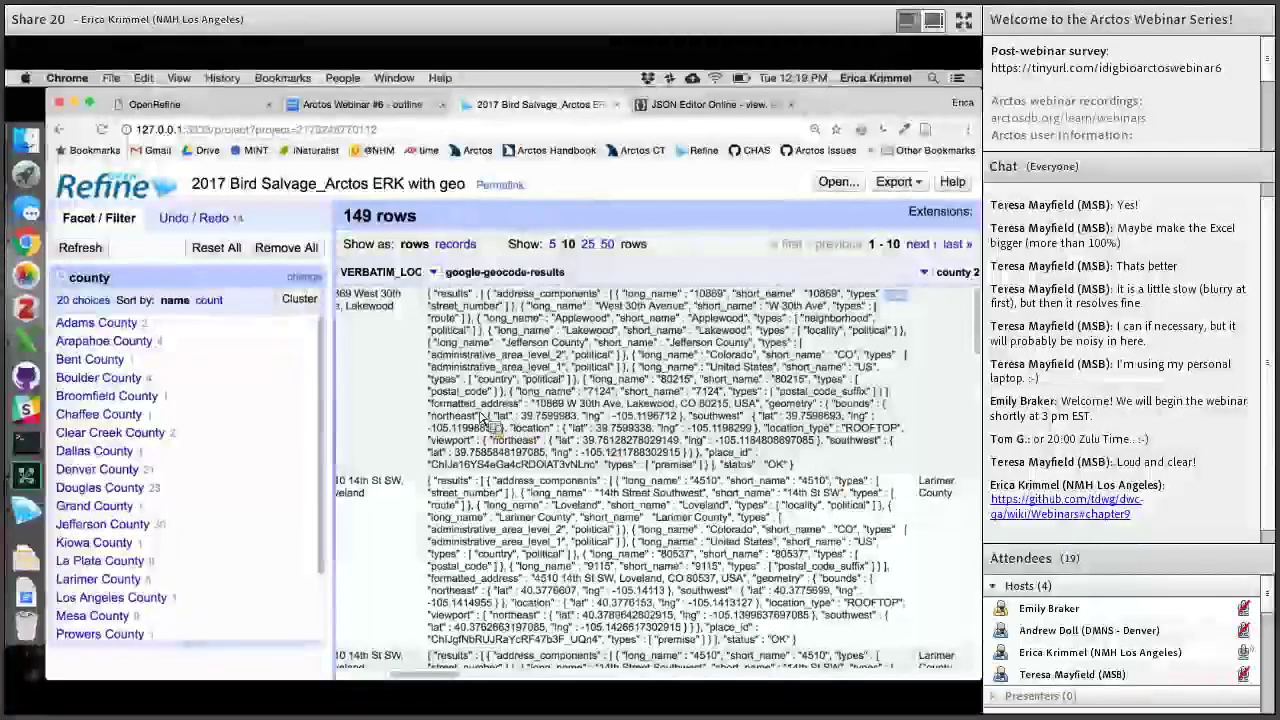
scroll(412, 385, "right", 10)
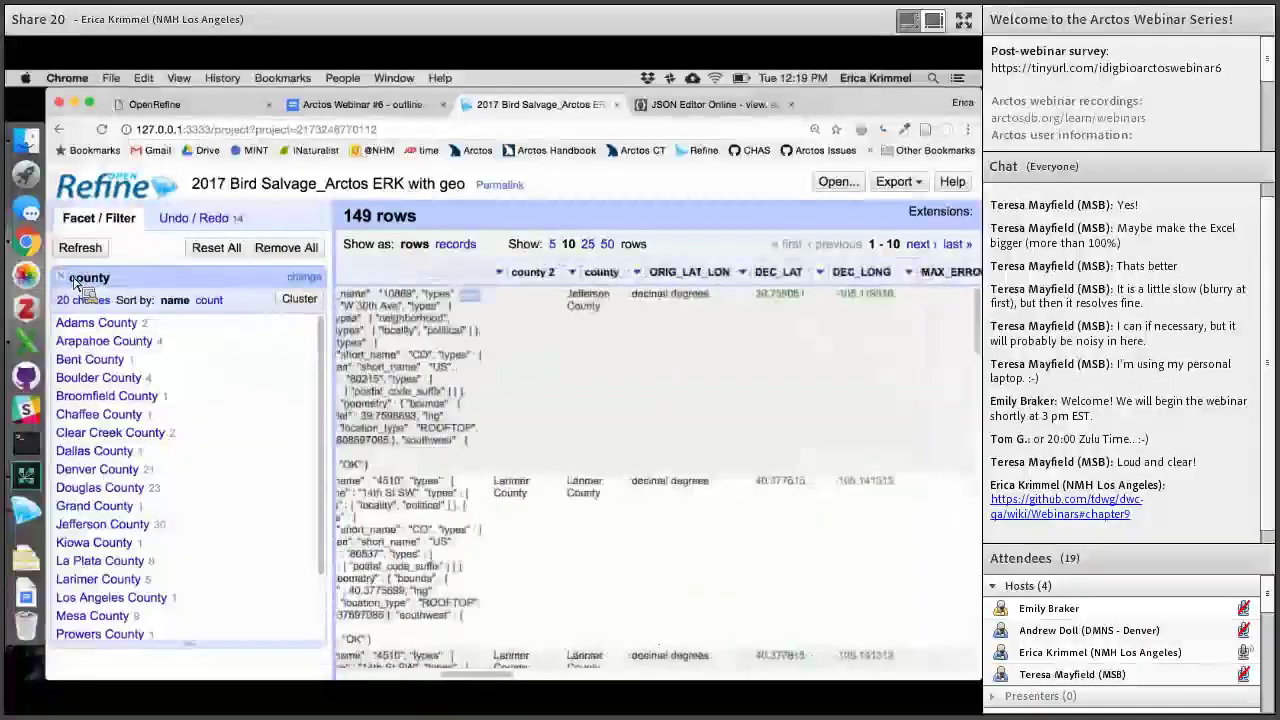
scroll(365, 298, "left", 10)
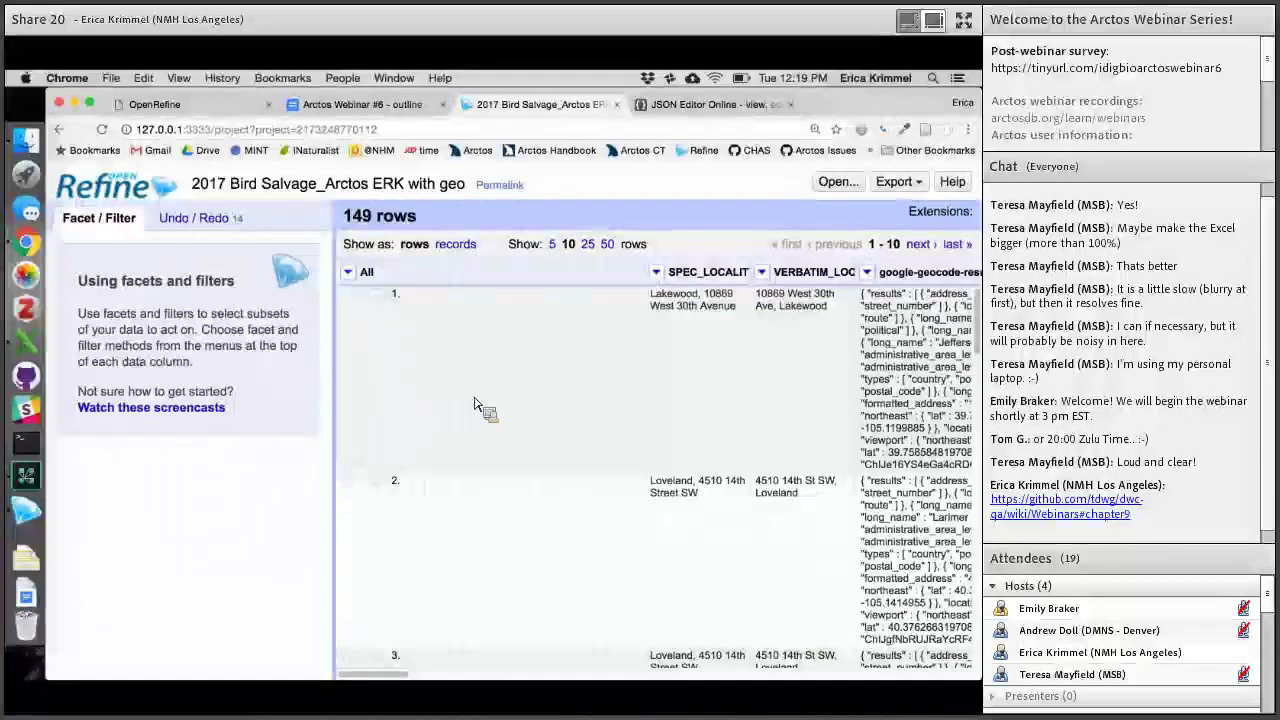
Expand all collapsed columns in the table
mouse_move(357, 378)
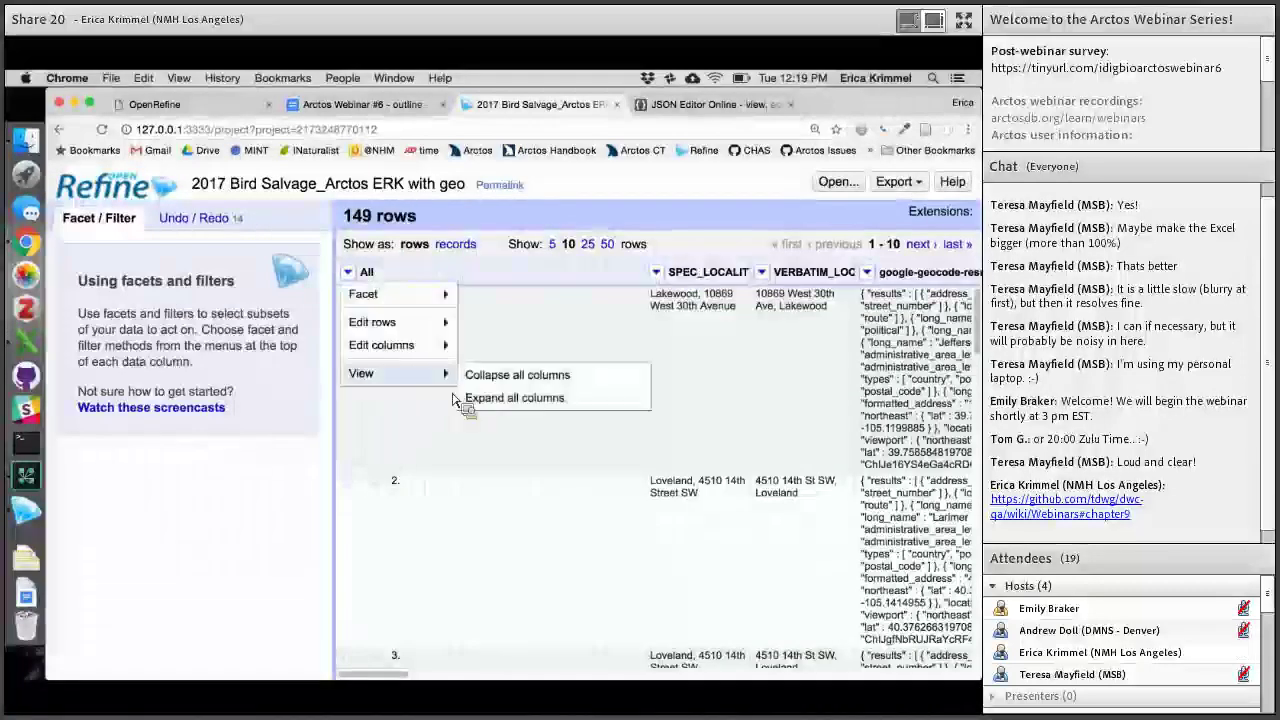
left_click(531, 399)
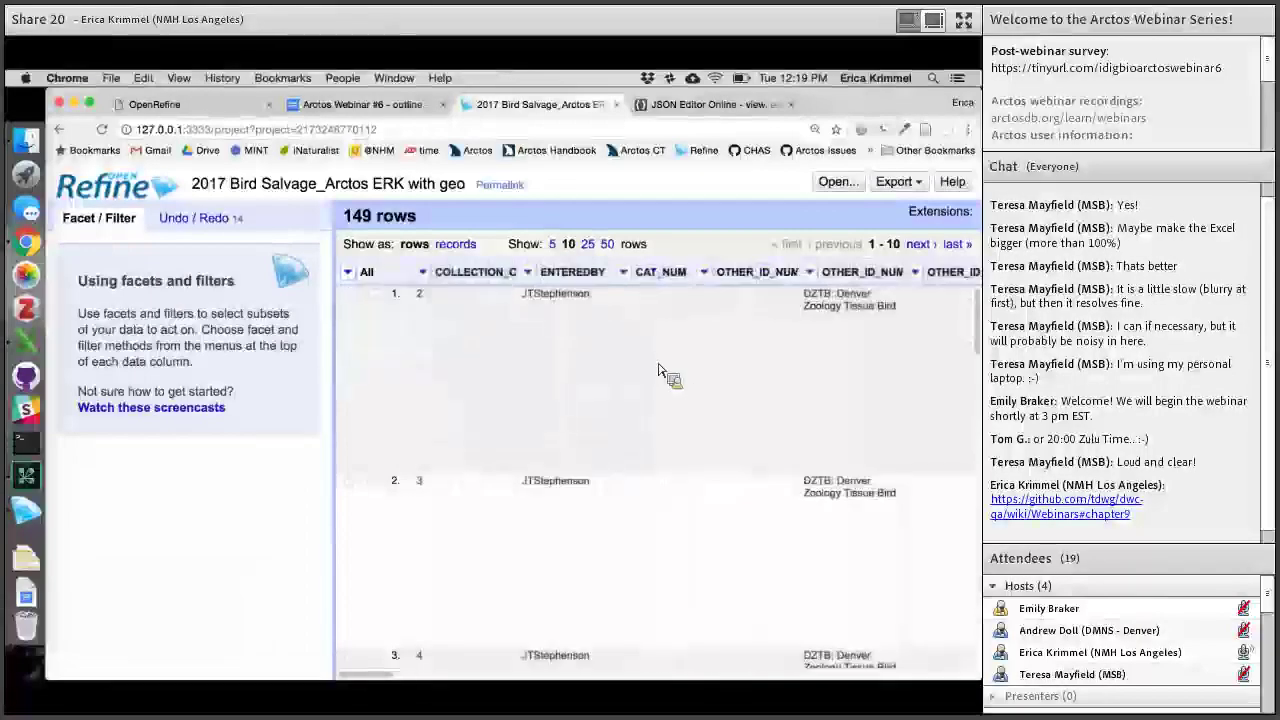
scroll(575, 330, "right", 5)
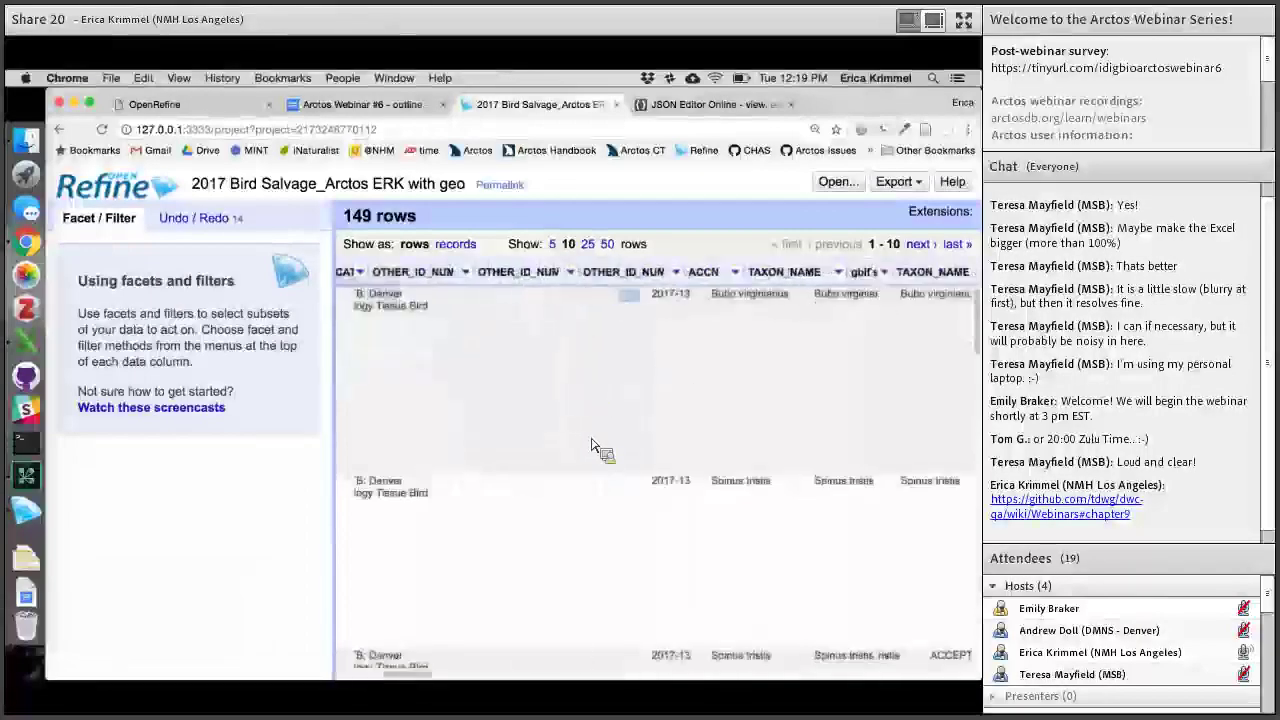
scroll(650, 460, "right", 5)
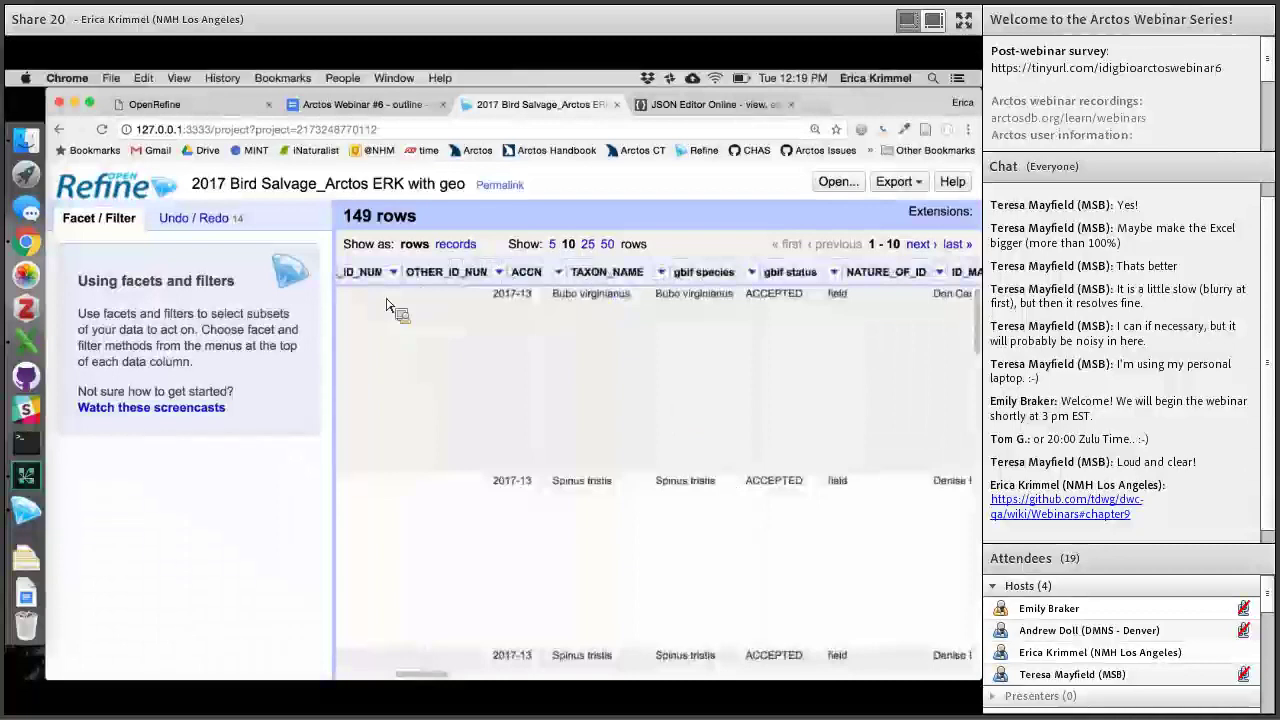
Collapse columns left of ACCN and right of TAXON_NAME, showing 25 rows per page
left_click(558, 271)
mouse_move(600, 440)
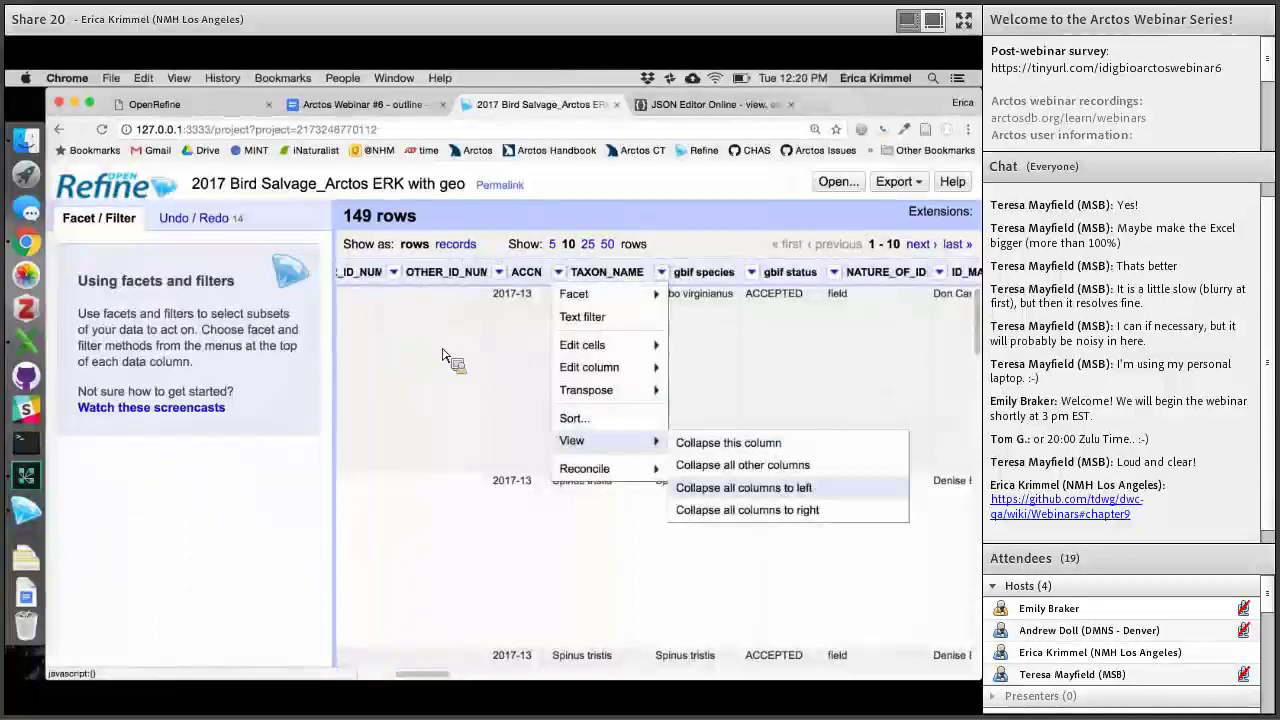
left_click(743, 487)
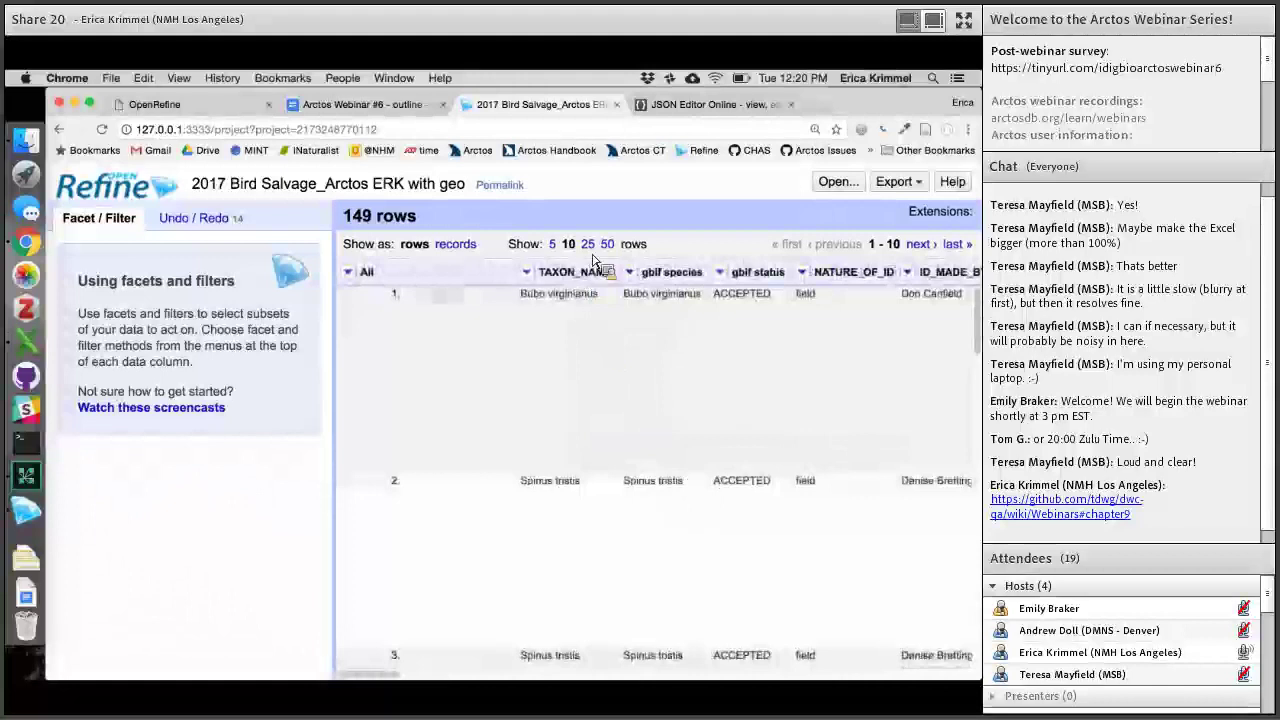
left_click(526, 271)
mouse_move(540, 440)
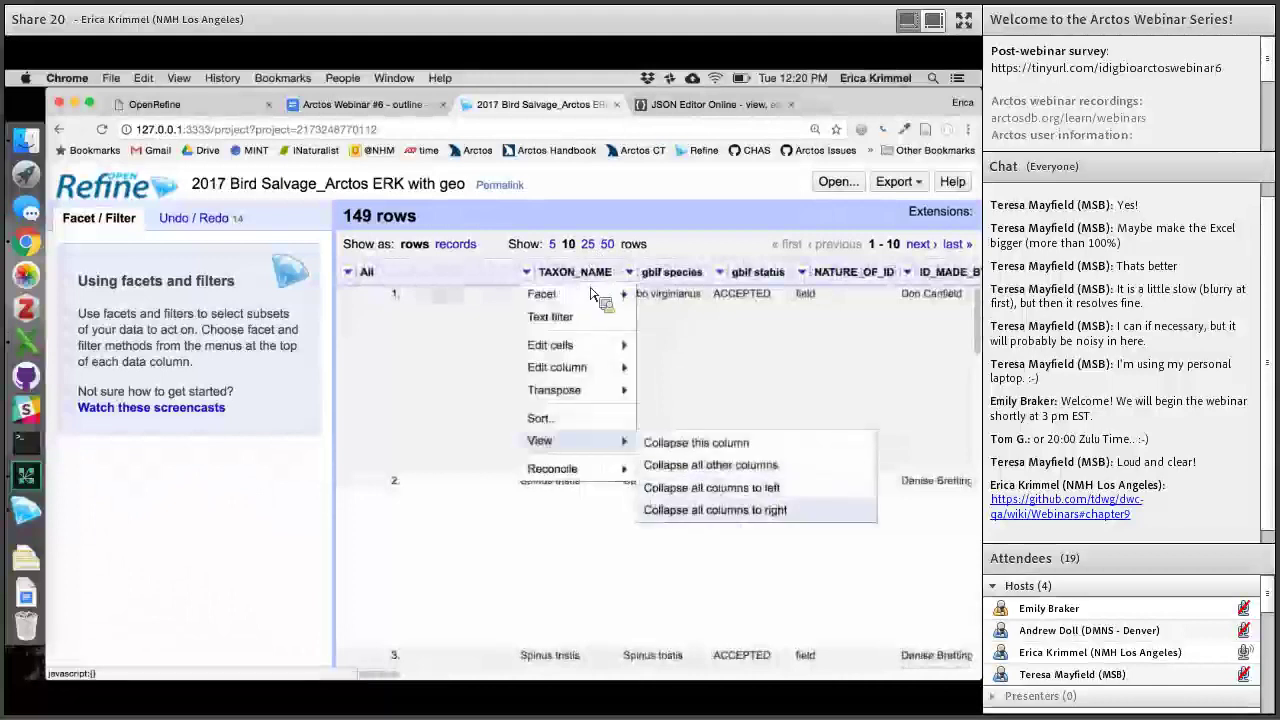
left_click(715, 509)
left_click(587, 243)
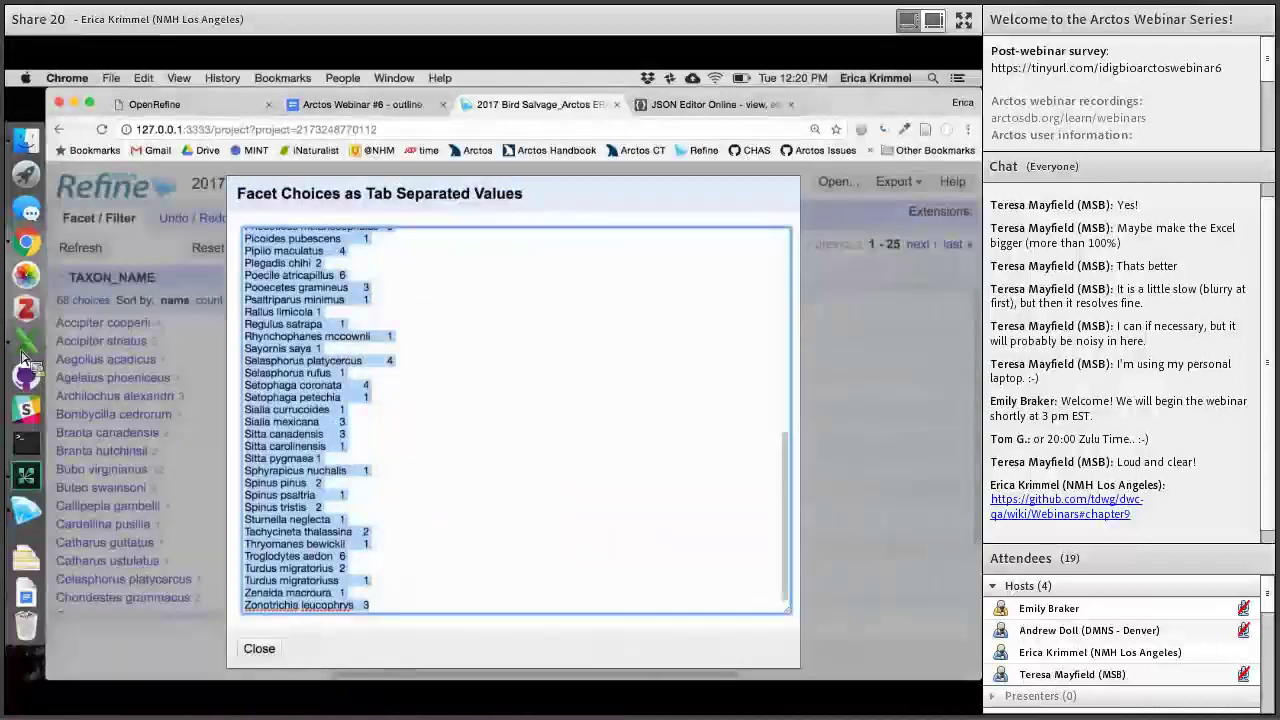
Close the tab-separated TAXON_NAME facet choices window
key("Escape")
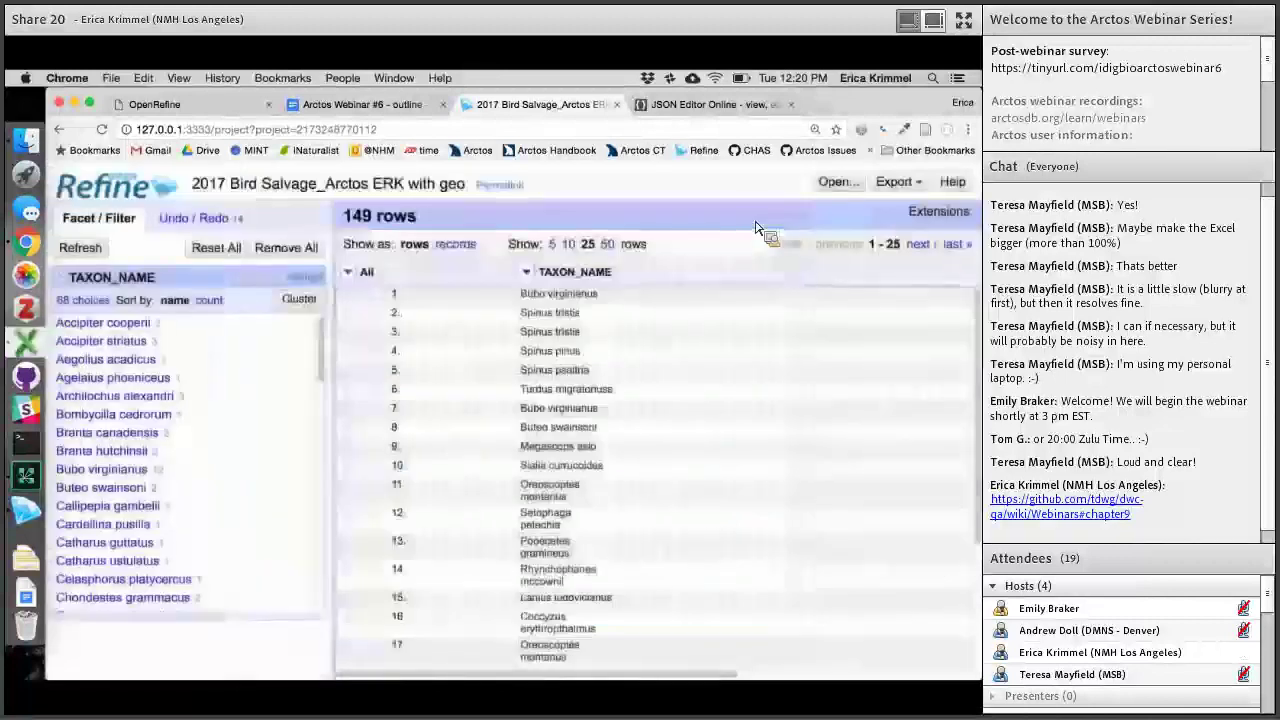
Load gbif.org/tools/species-lookup in a new tab, then return to OpenRefine
key("ctrl+t")
type("gbif.org")
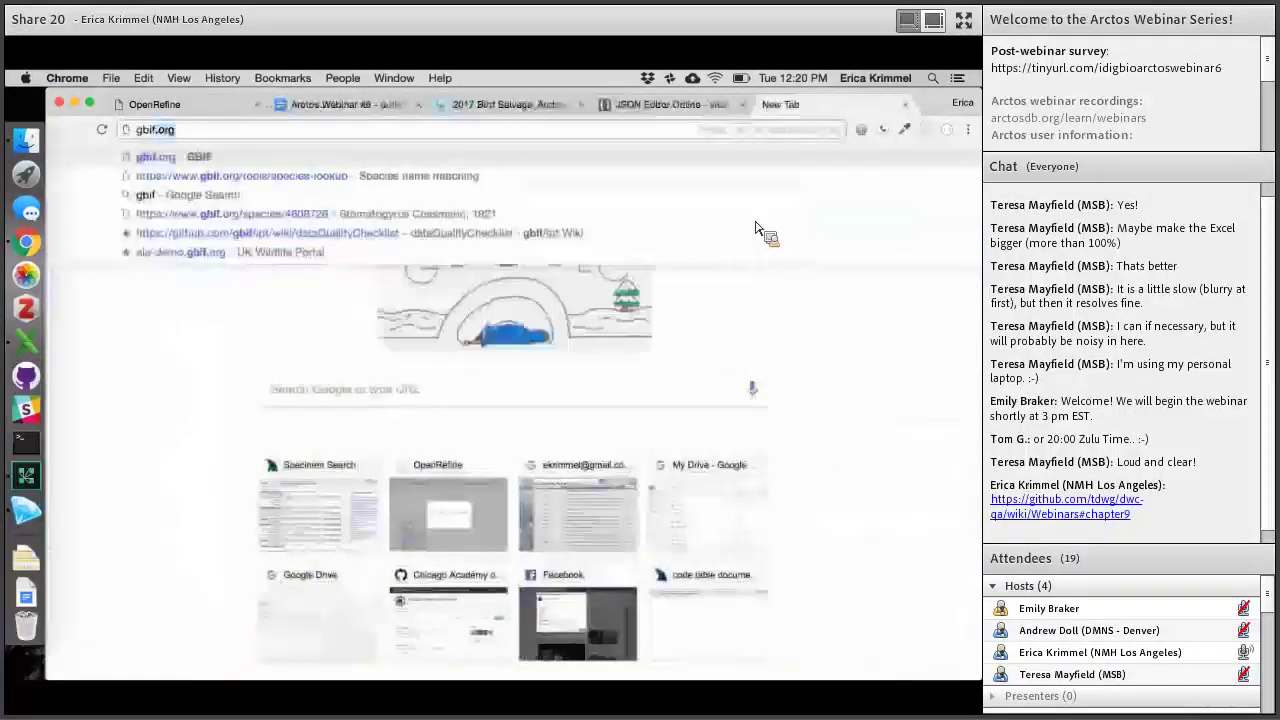
key("Down")
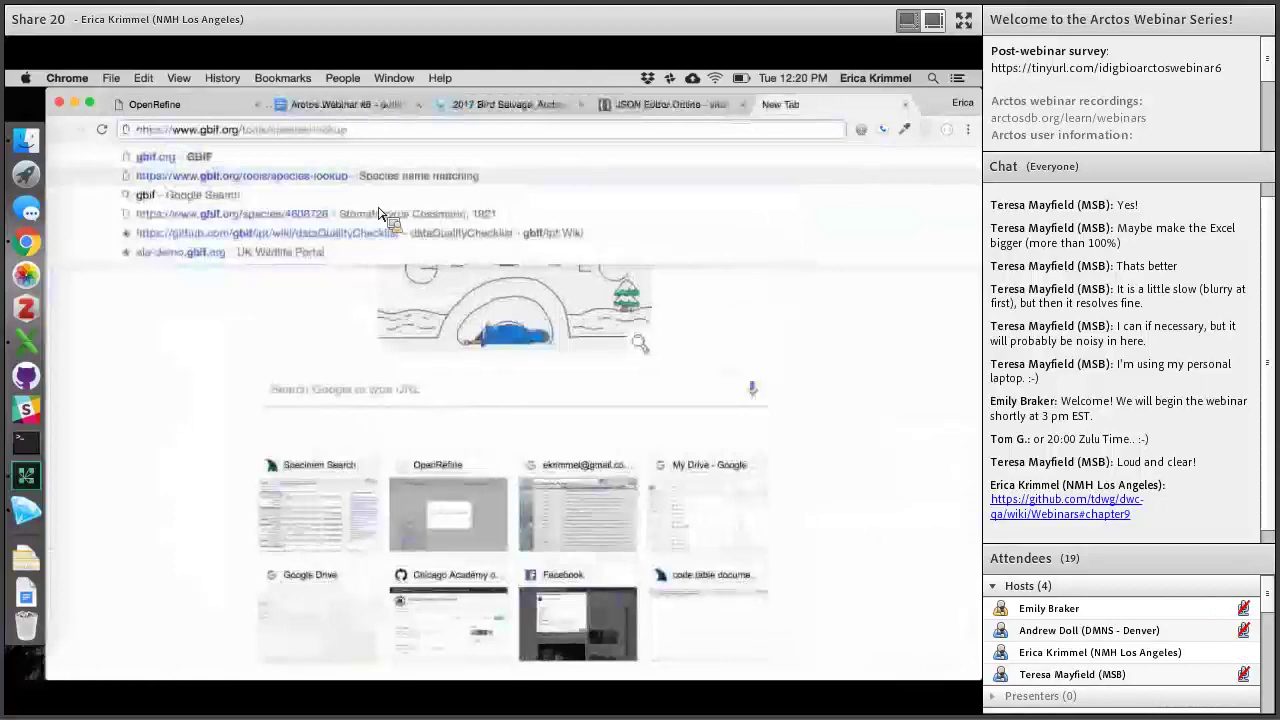
key("Return")
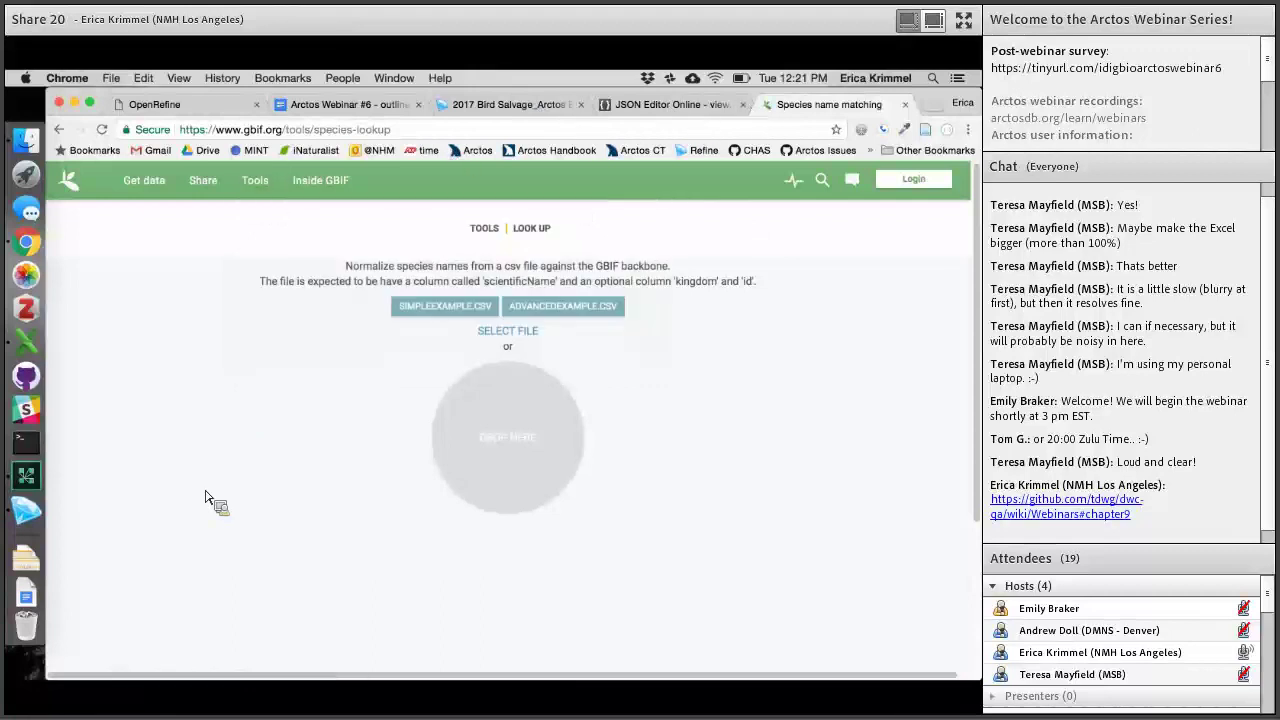
key("super+3")
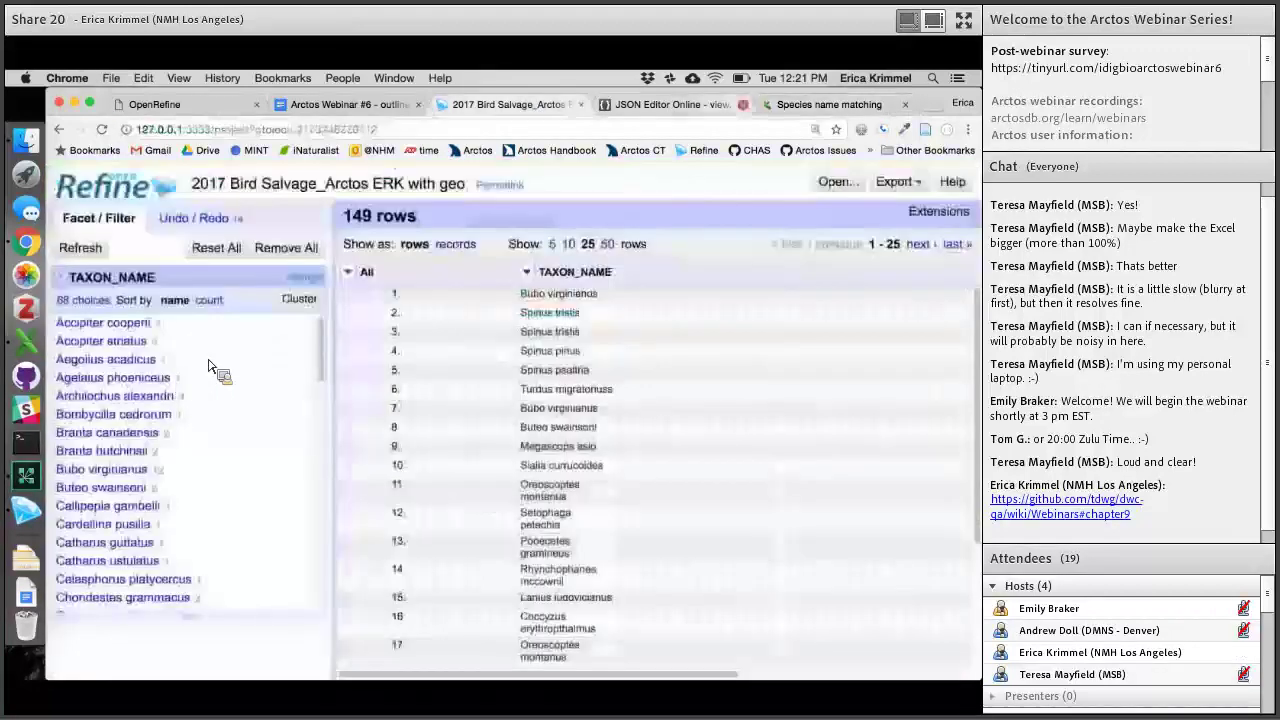
Close the JSON Editor Online tab and copy OpenRefine's TAXON_NAME facet choices as tab-separated text
left_click(742, 104)
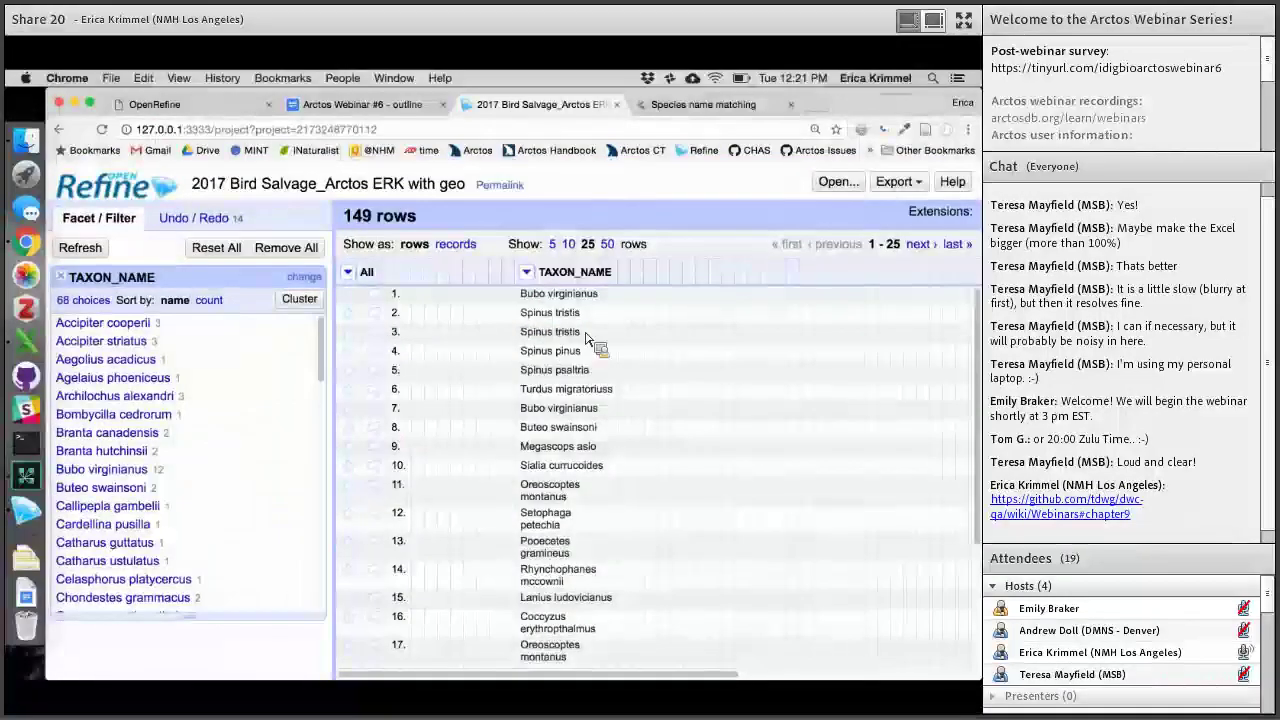
key("super+4")
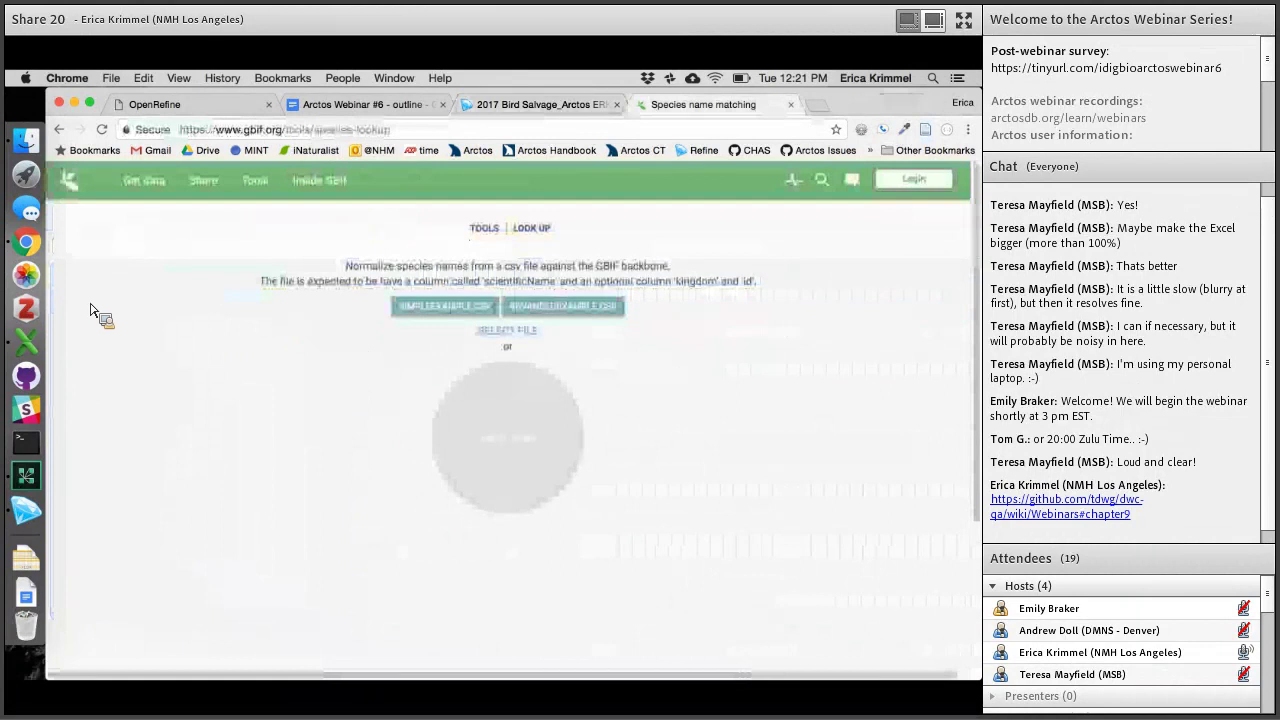
key("super+3")
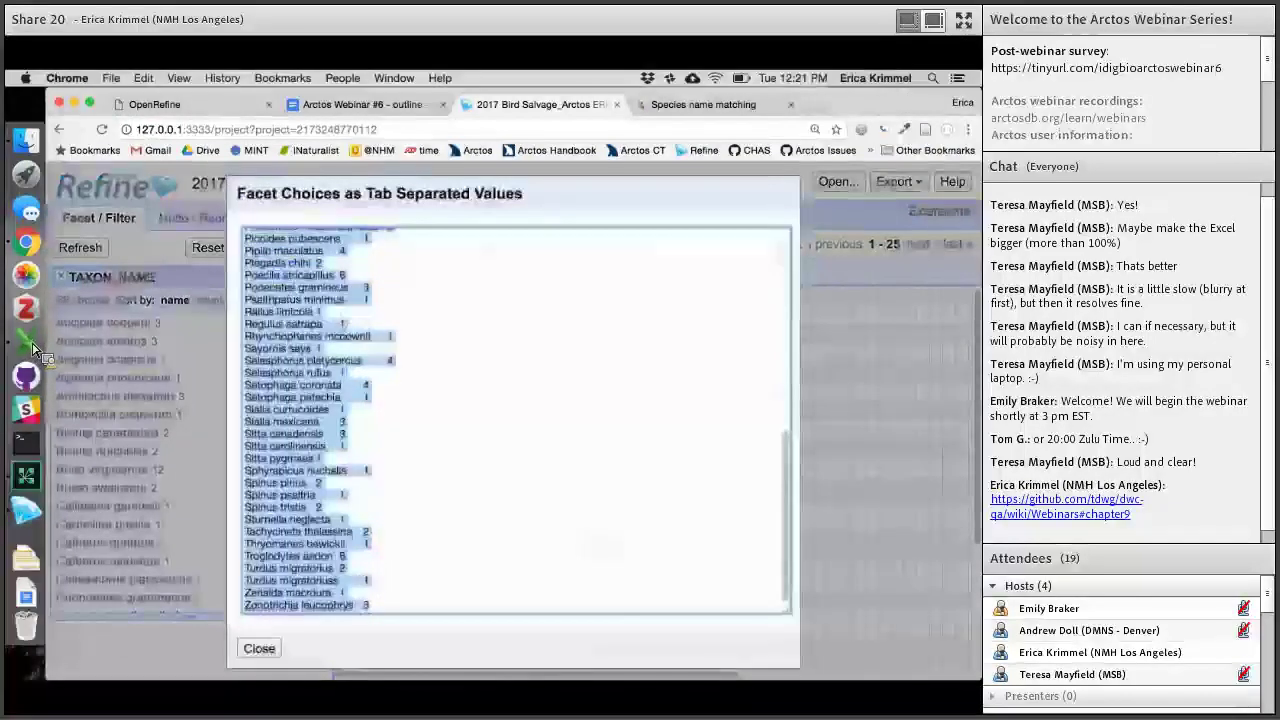
key("Escape")
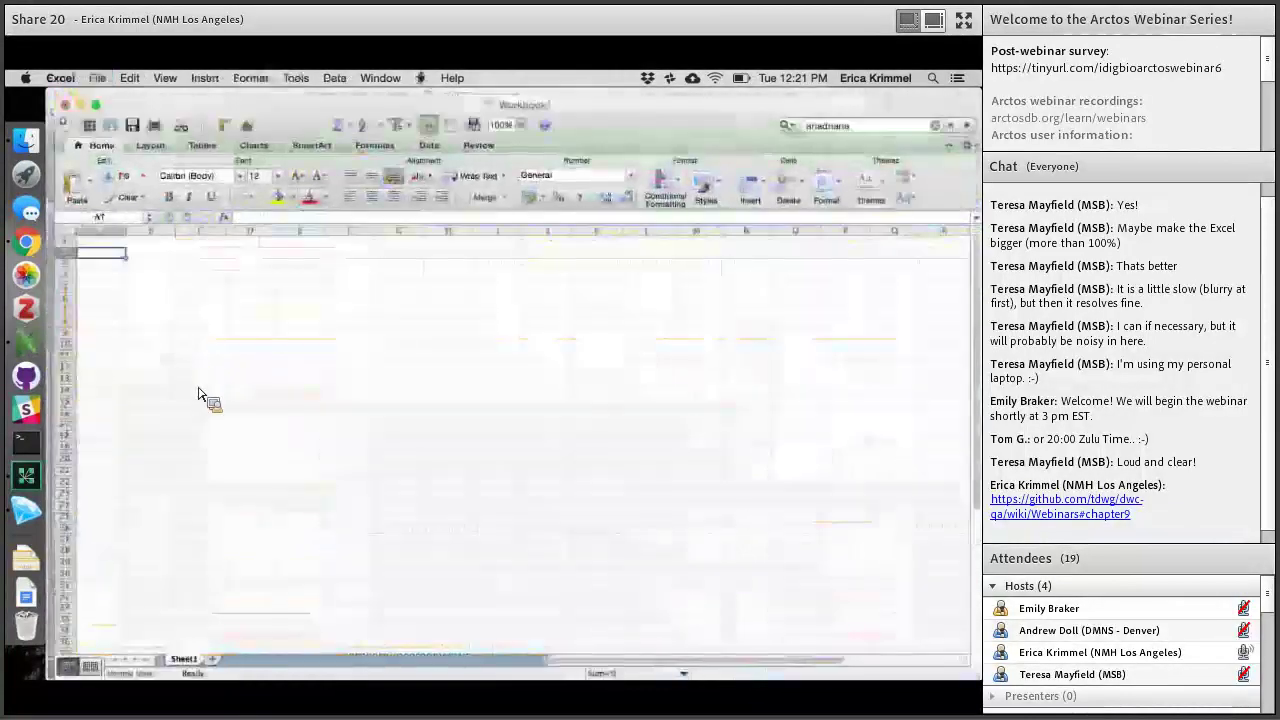
Paste the species names into a new Excel sheet, delete the counts column, and add header 'scientificname'
key("super+v")
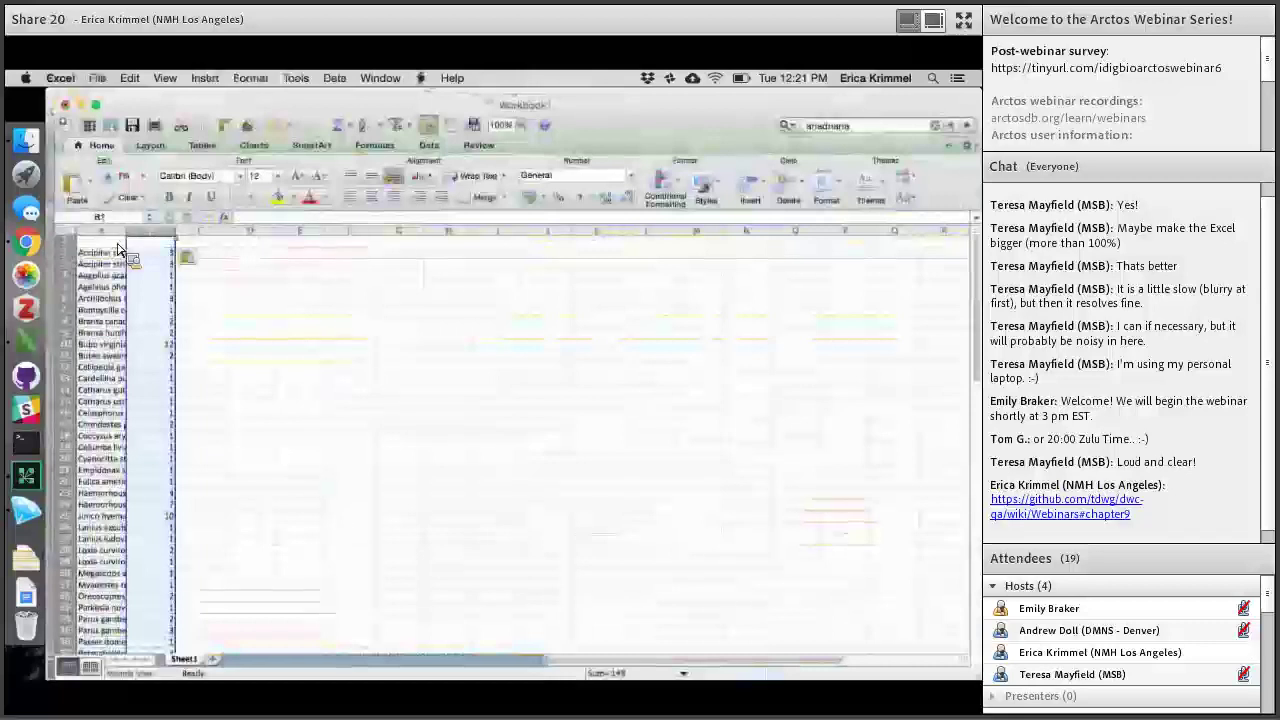
right_click(118, 249)
key("BackSpace")
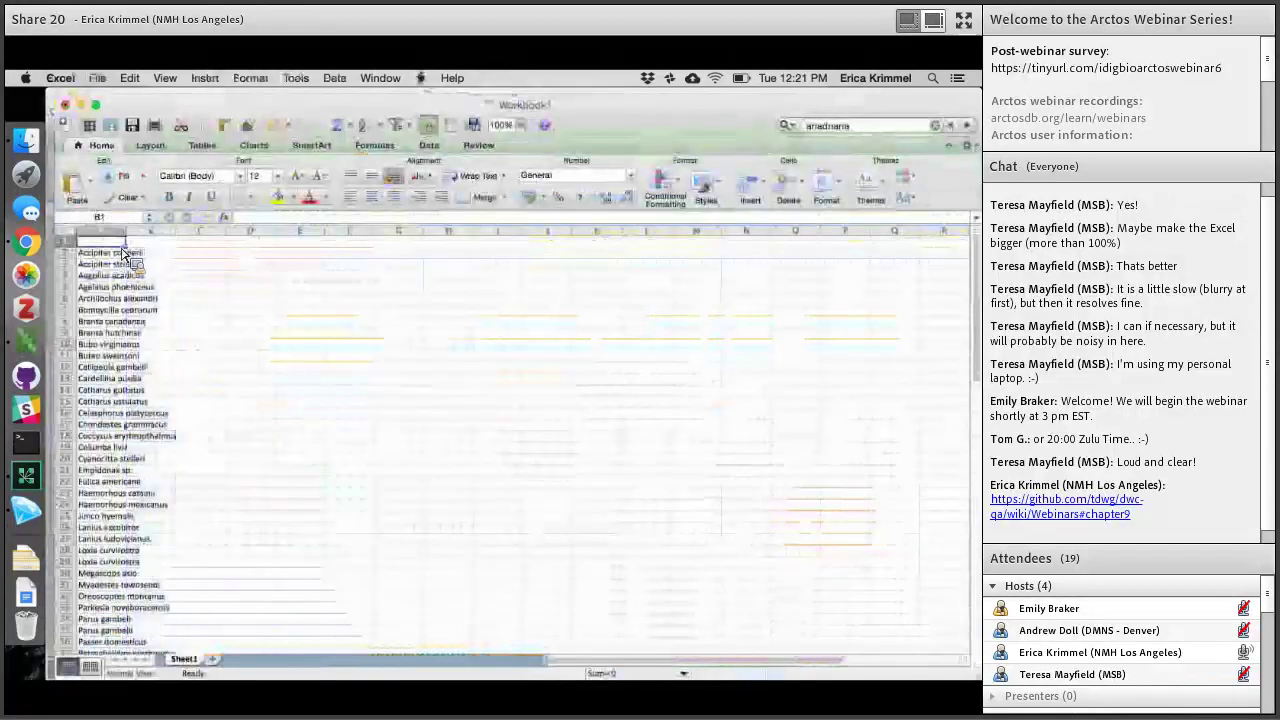
left_click(120, 246)
type("scientificname")
left_click(190, 297)
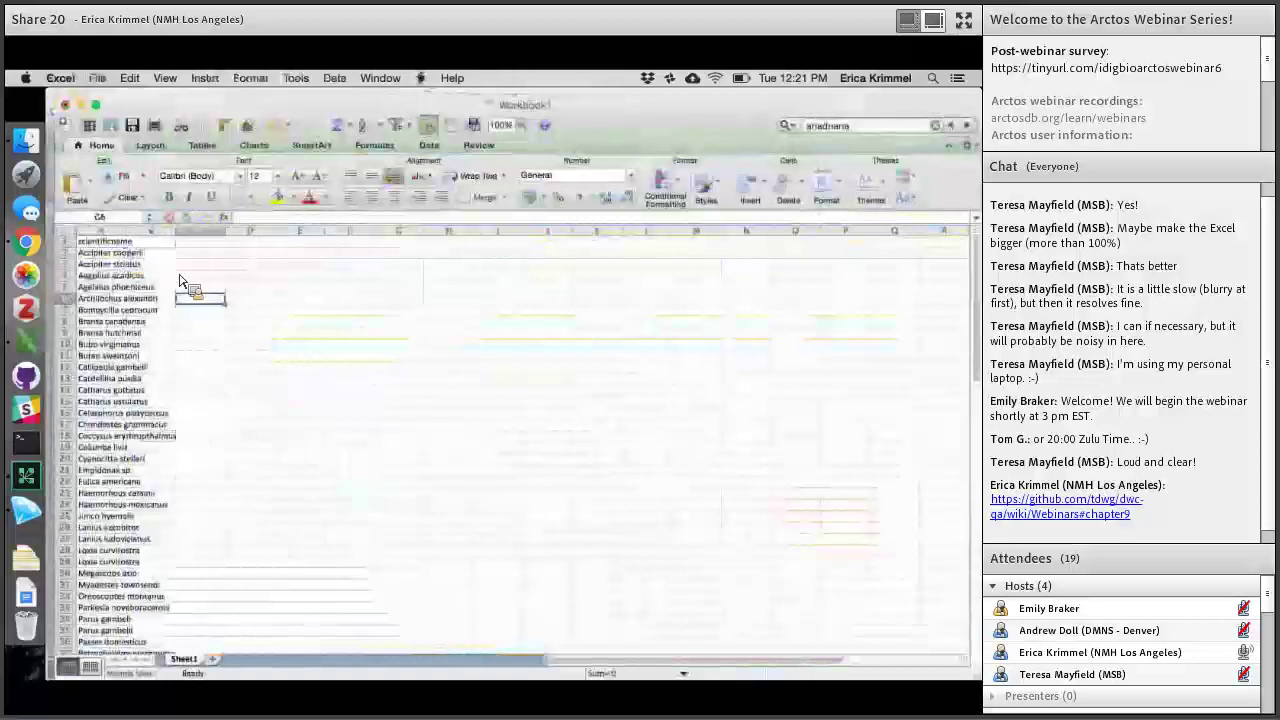
key("ctrl+Home")
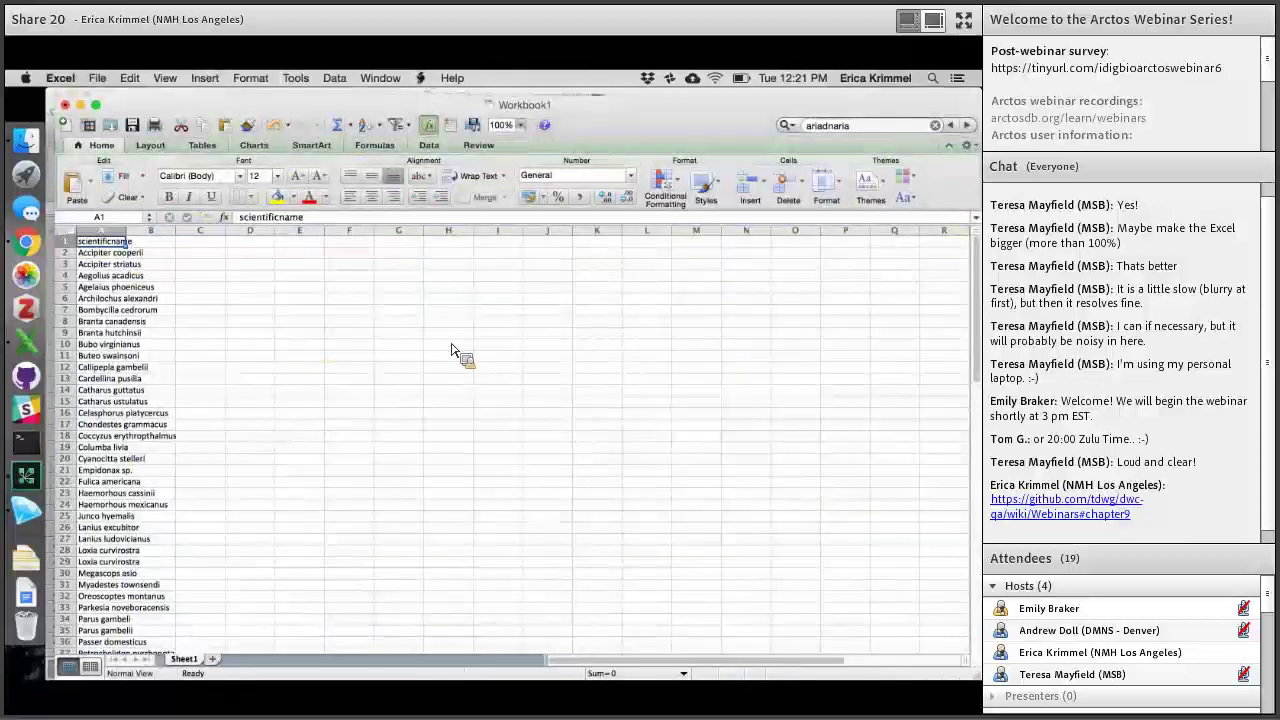
Save the workbook in Comma Separated Values format as Workbook1.csv, accepting the compatibility warning
key("super+s")
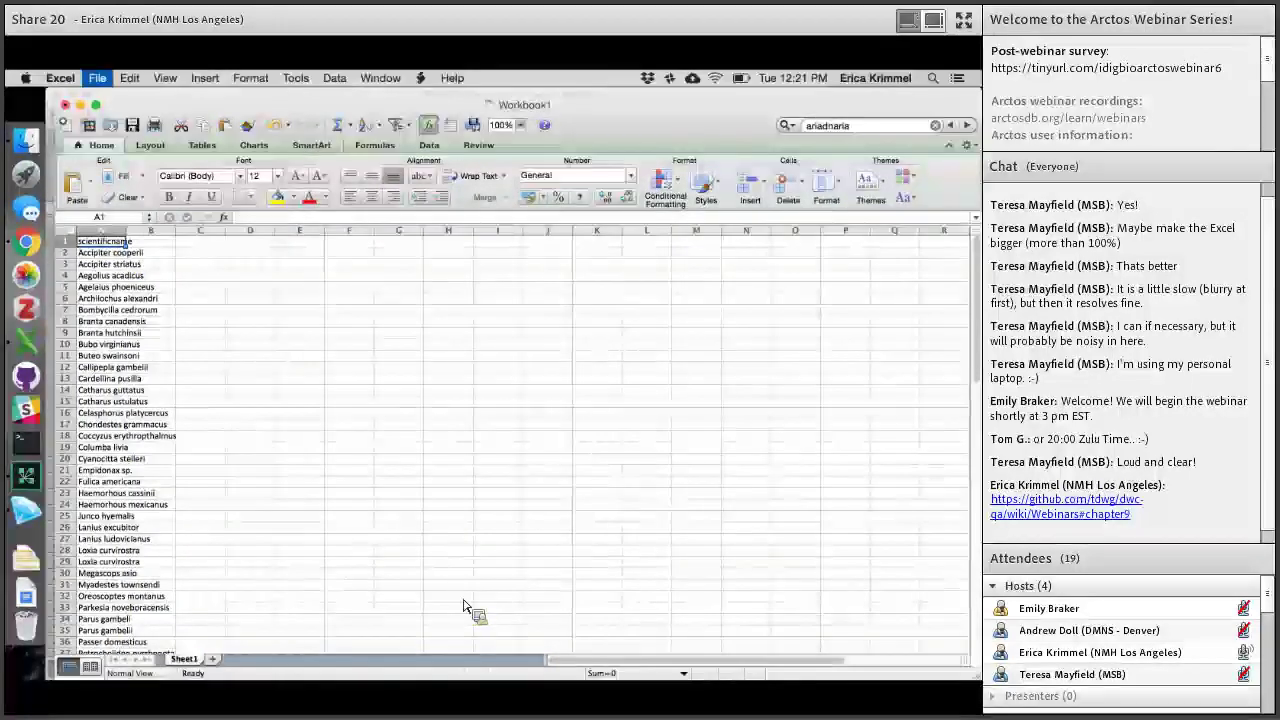
key("space")
key("Down")
key("Down")
key("Down")
key("Down")
key("Down")
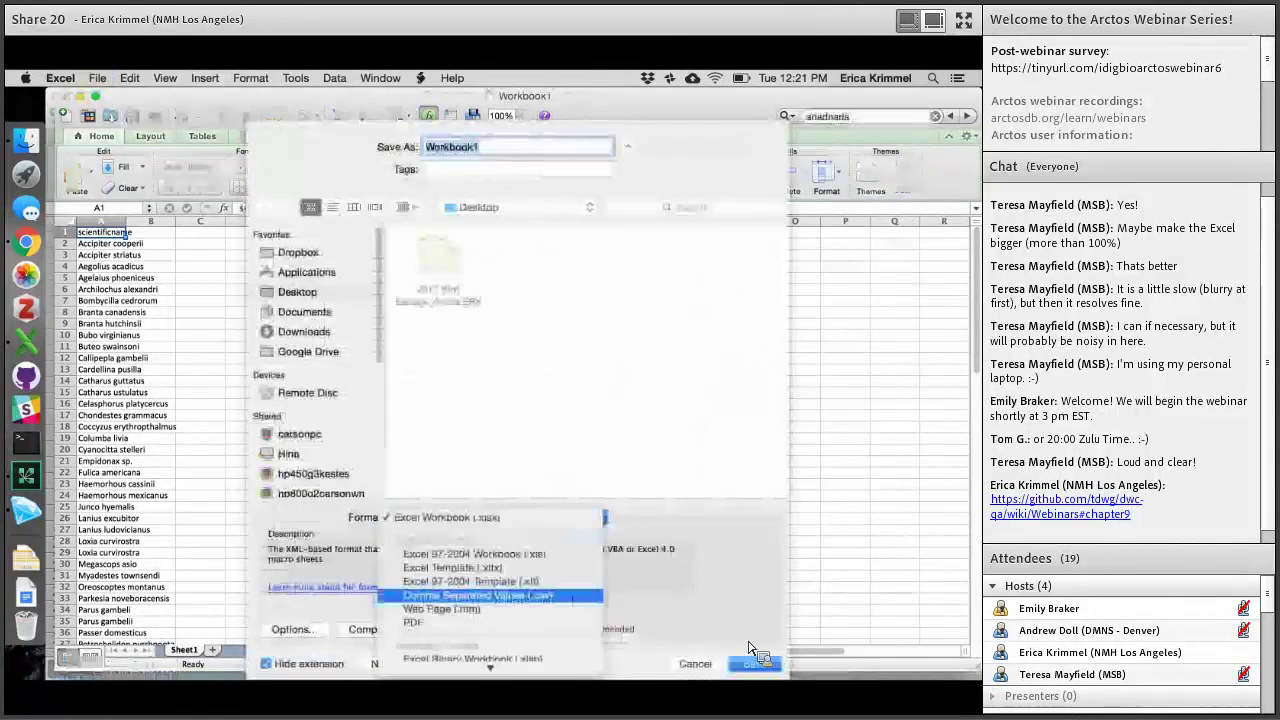
key("Return")
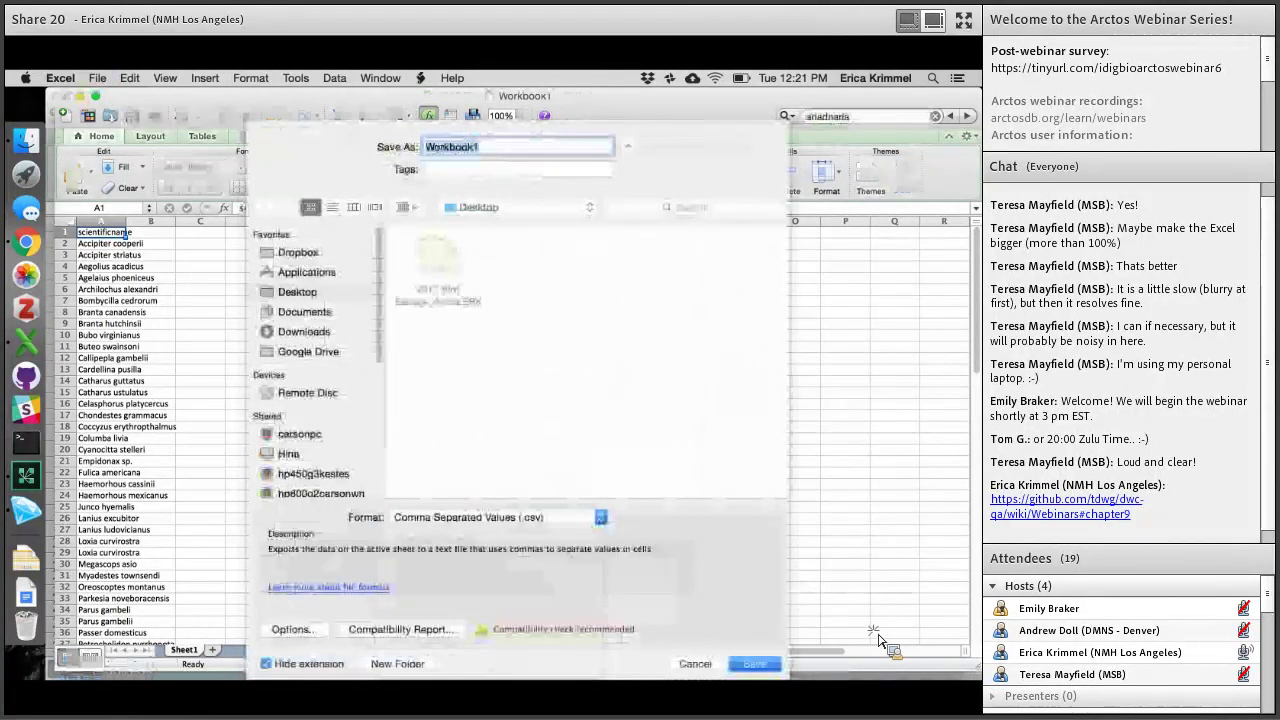
left_click(763, 666)
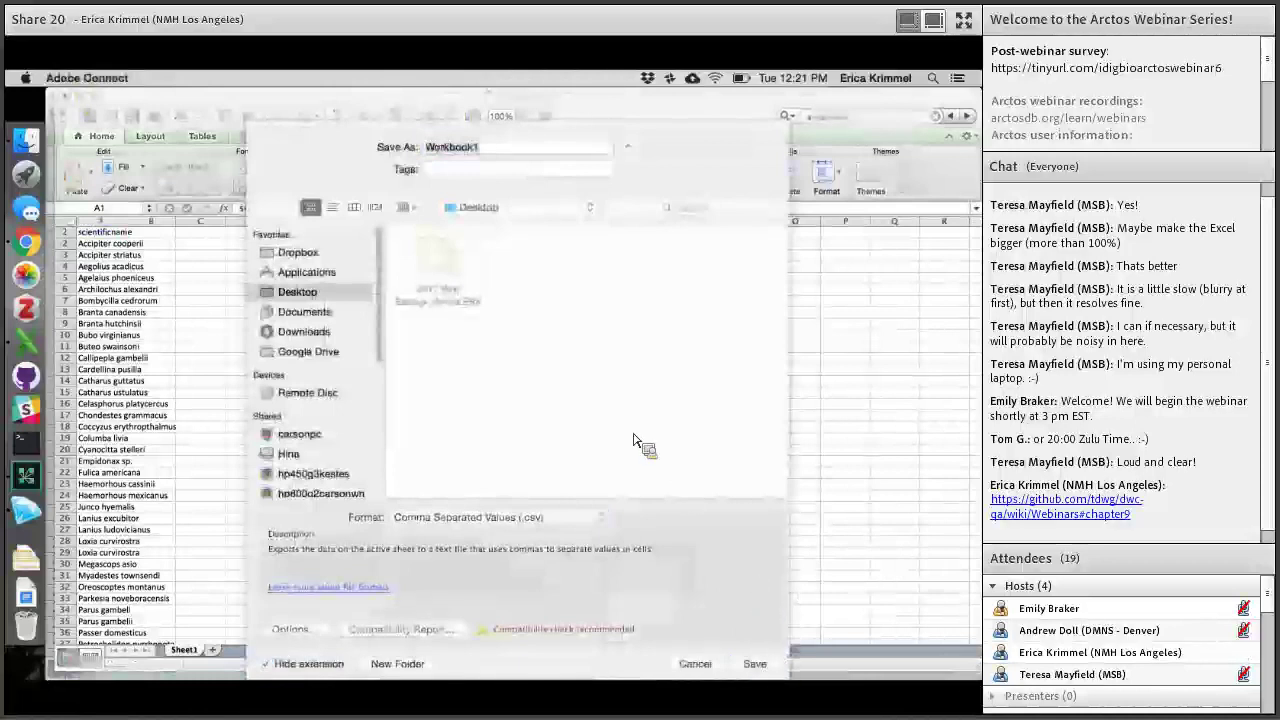
left_click(755, 664)
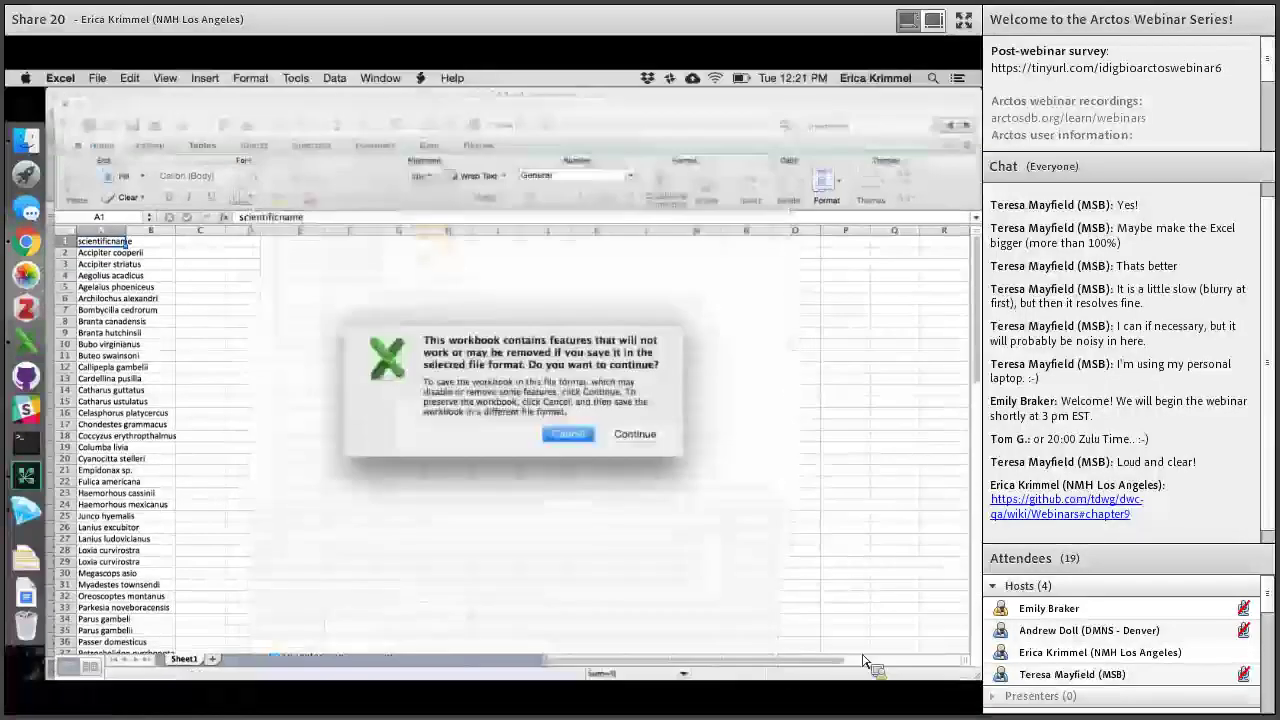
key("Return")
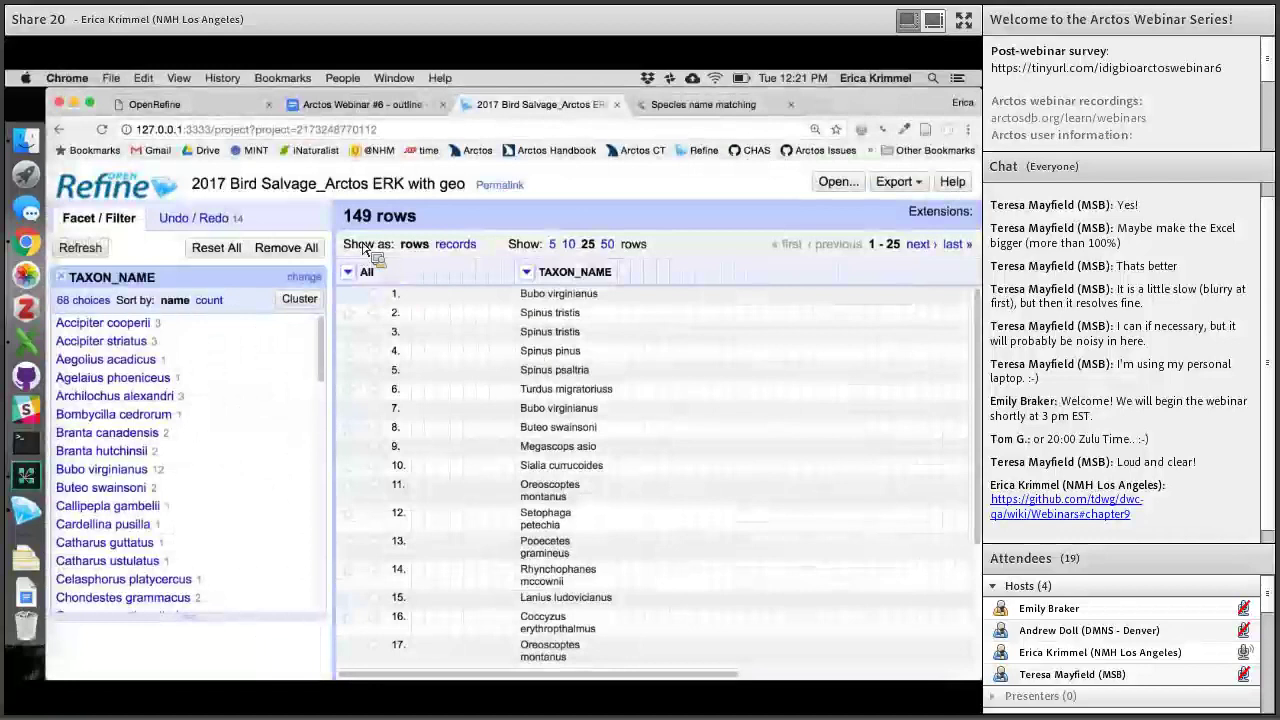
Upload Workbook1 from the Desktop to GBIF Species name matching
key("ctrl+Tab")
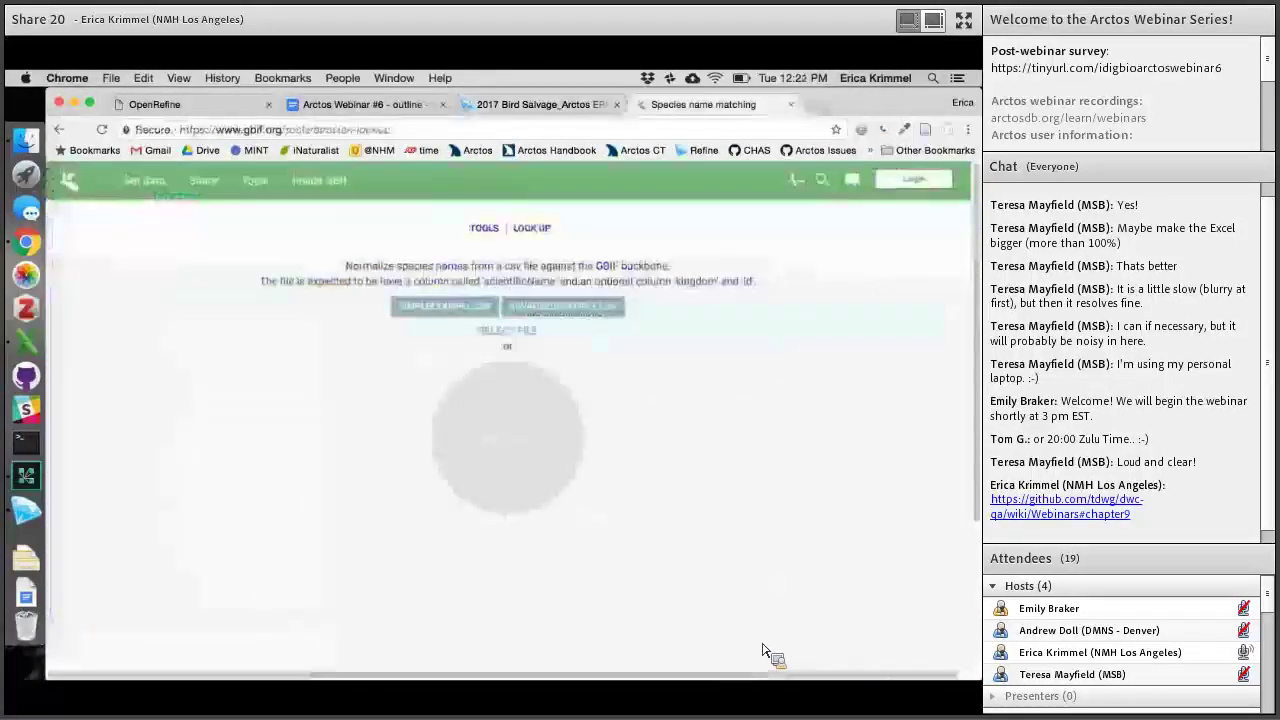
key("Down")
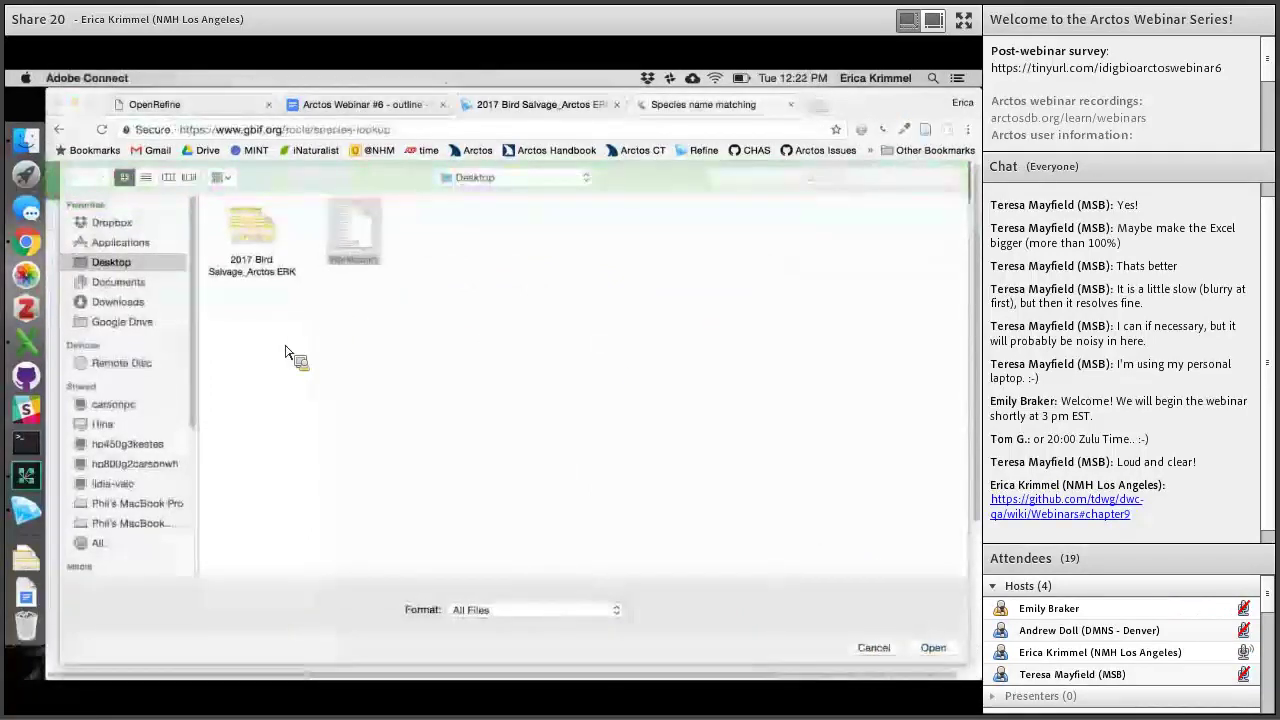
key("Return")
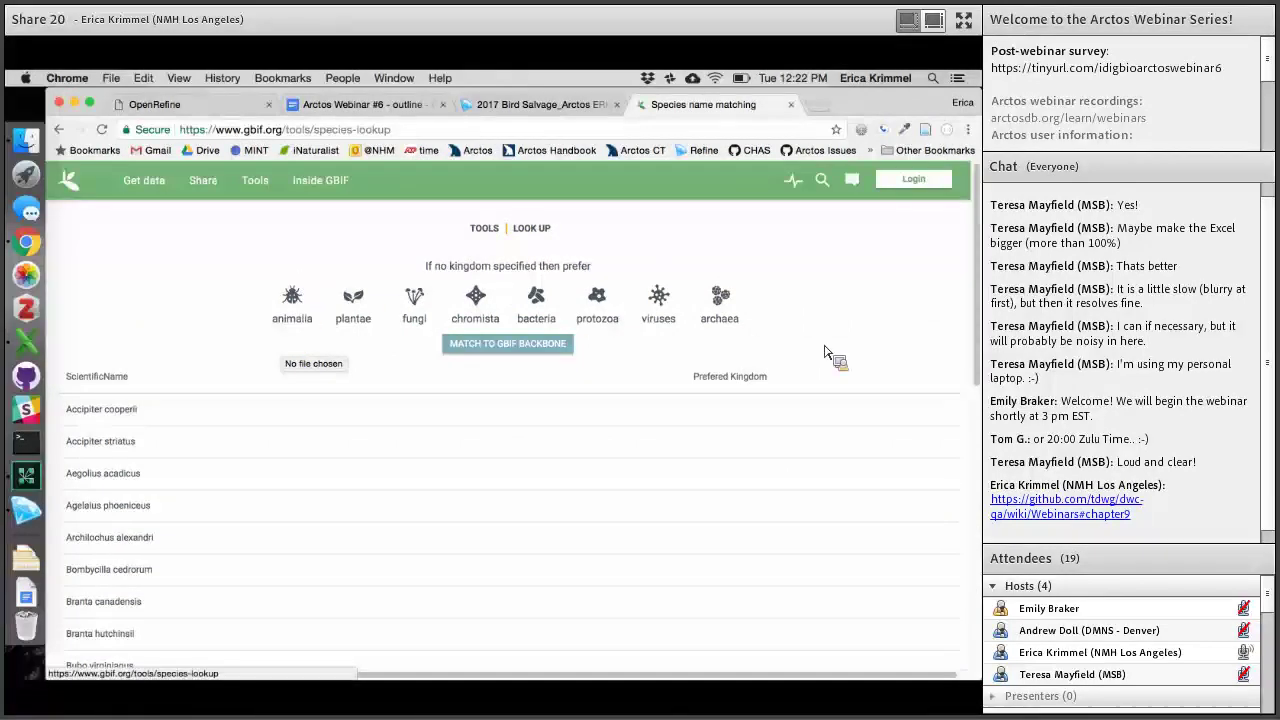
Review the enlarged GBIF match results, mostly EXACT with one FUZZY at 97, then close the page
left_click_drag(852, 333, 565, 352)
left_click_drag(950, 360, 370, 325)
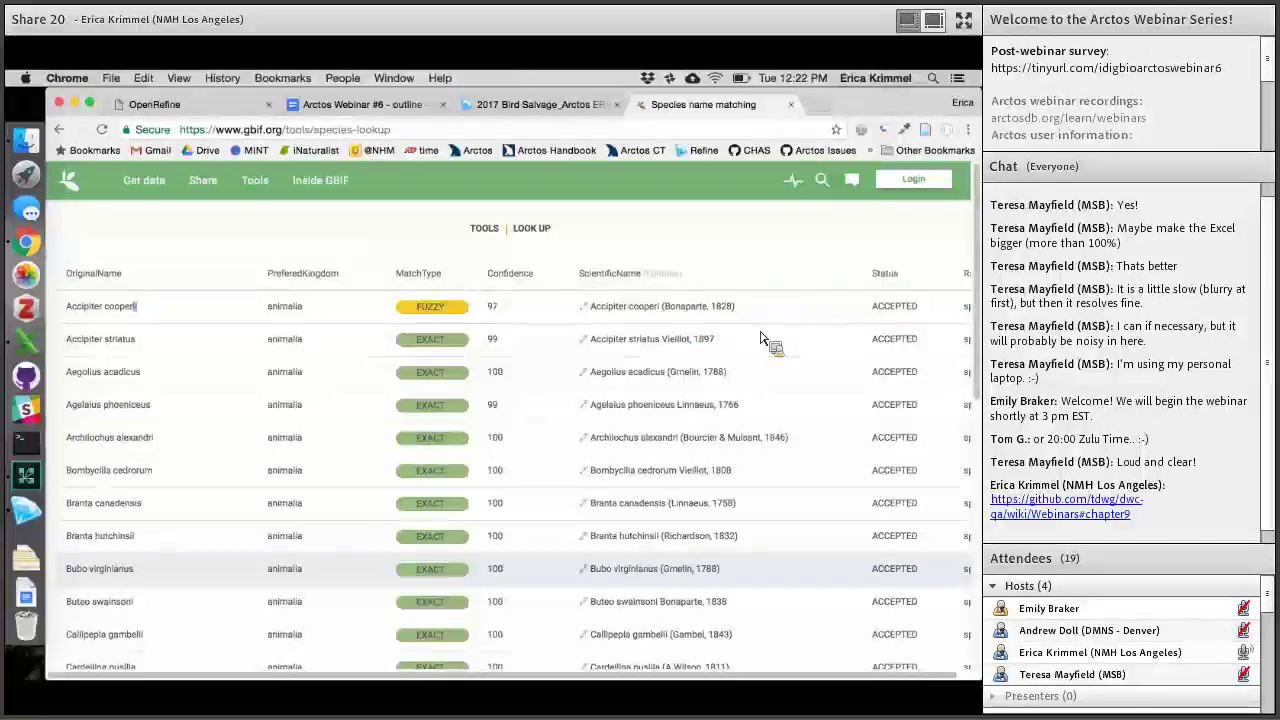
scroll(826, 335, "down", 1)
scroll(826, 335, "down", 1)
scroll(694, 569, "right", 3)
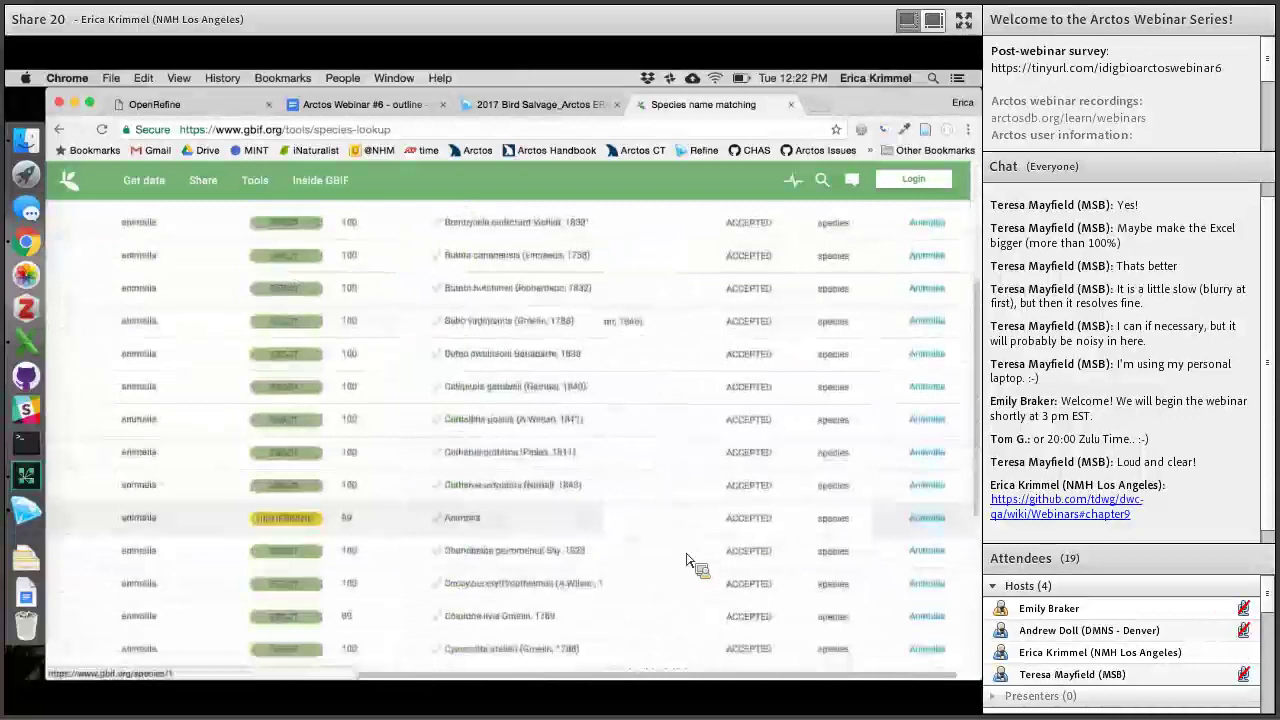
scroll(686, 560, "up", 2)
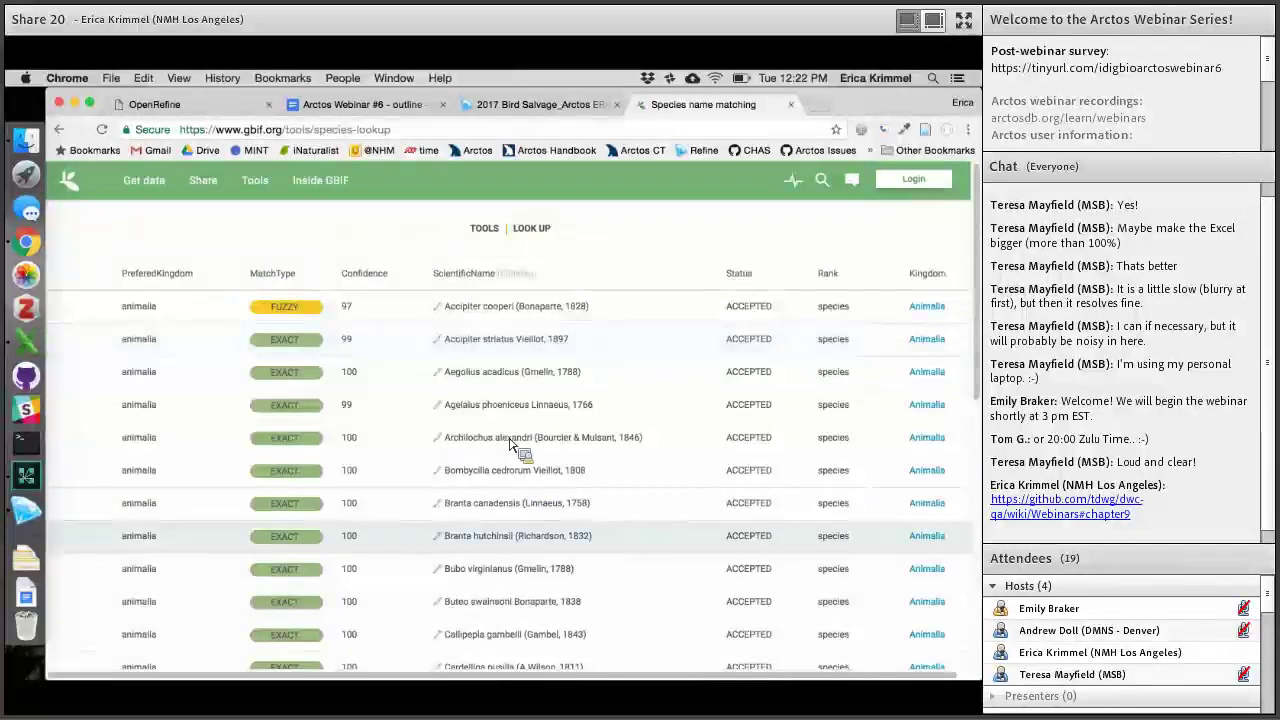
key("super+plus")
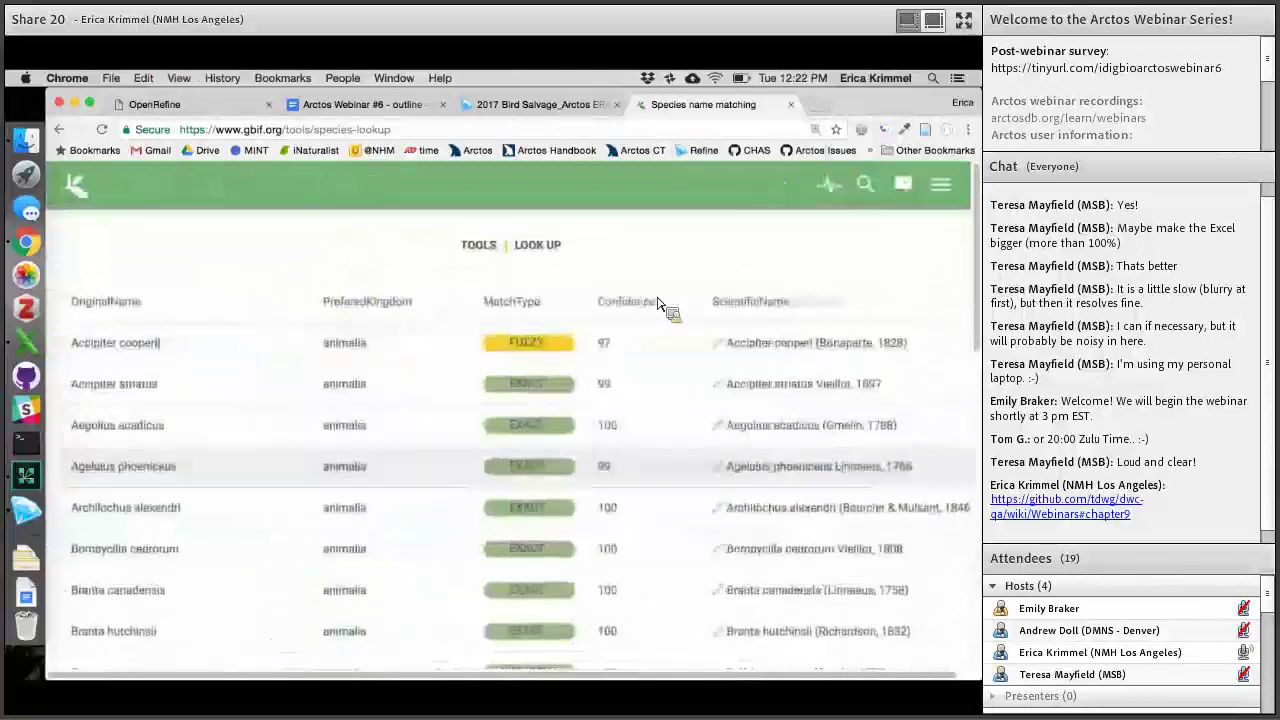
scroll(663, 306, "right", 10)
scroll(868, 392, "down", 8)
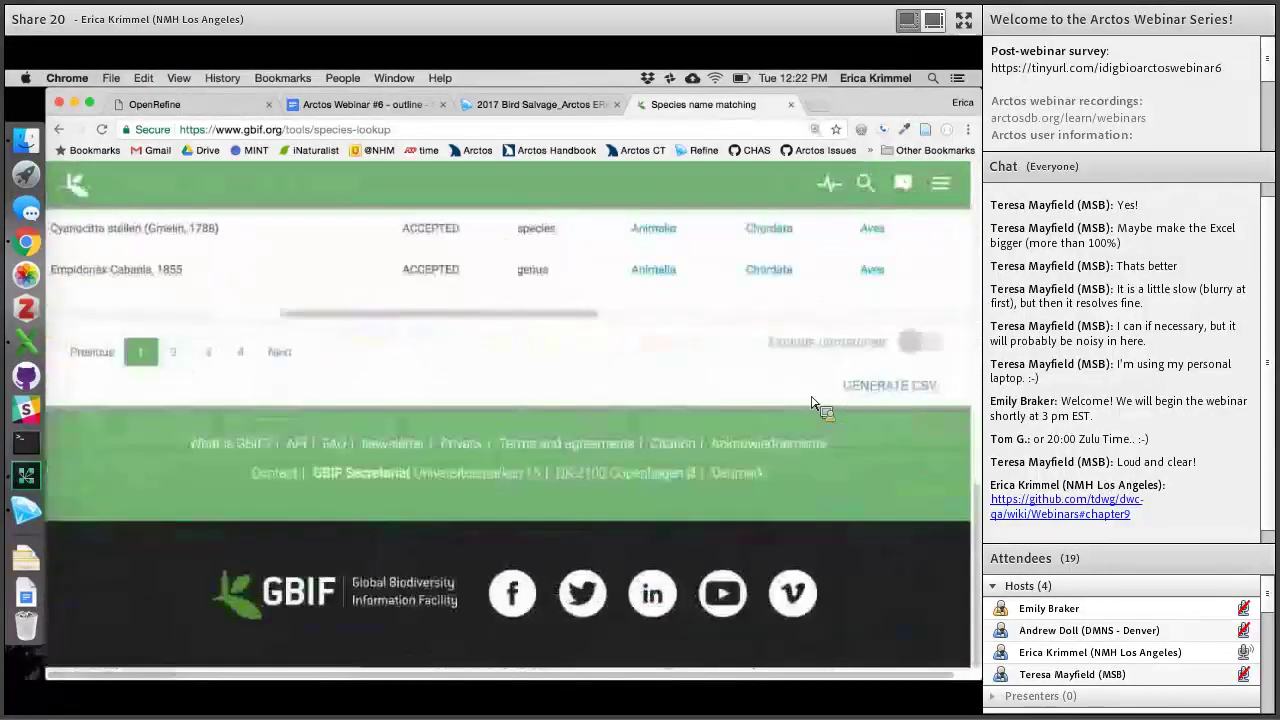
scroll(513, 415, "up", 4)
scroll(513, 415, "down", 5)
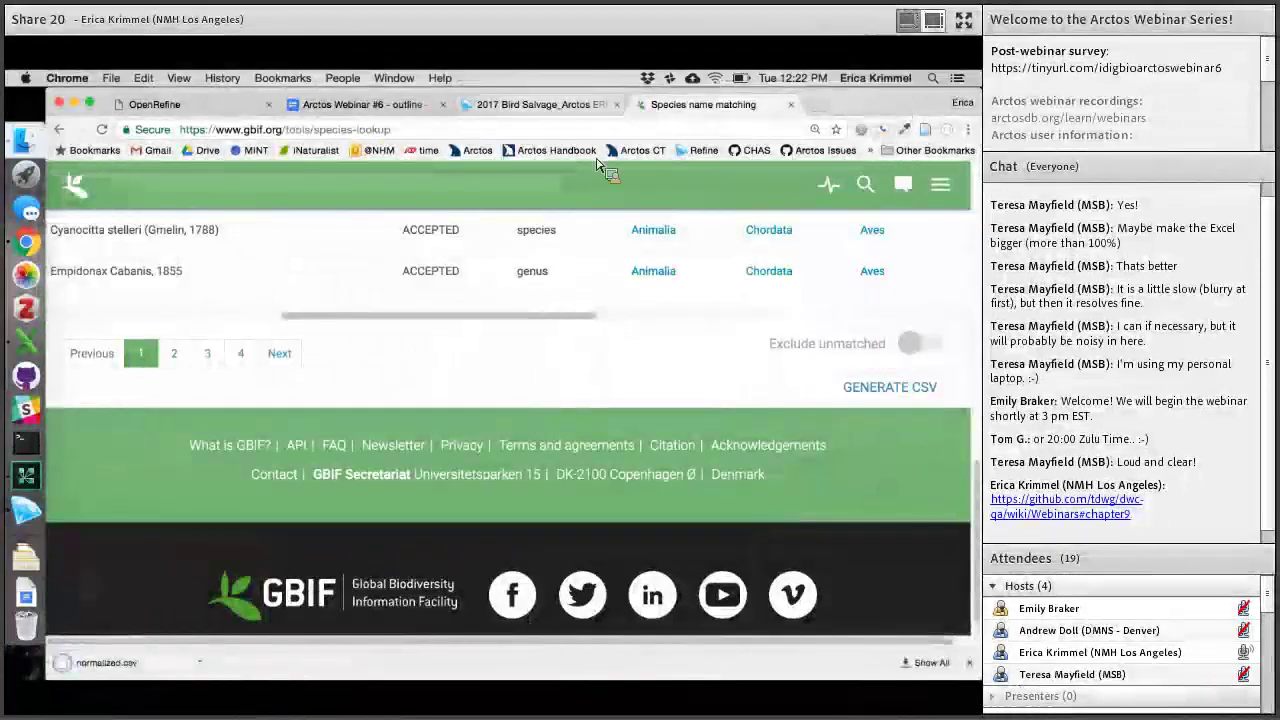
key("super+w")
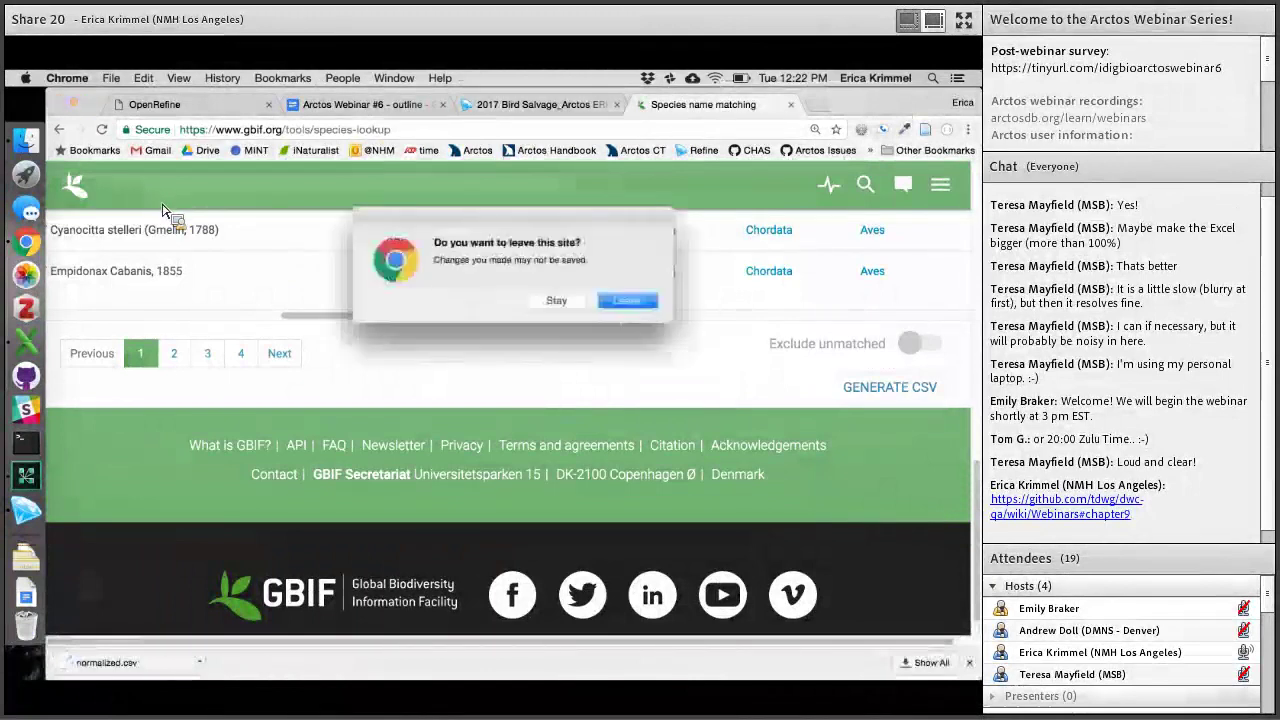
Leave the name-matching page and open the OpenRefine home page in a new tab
key("Return")
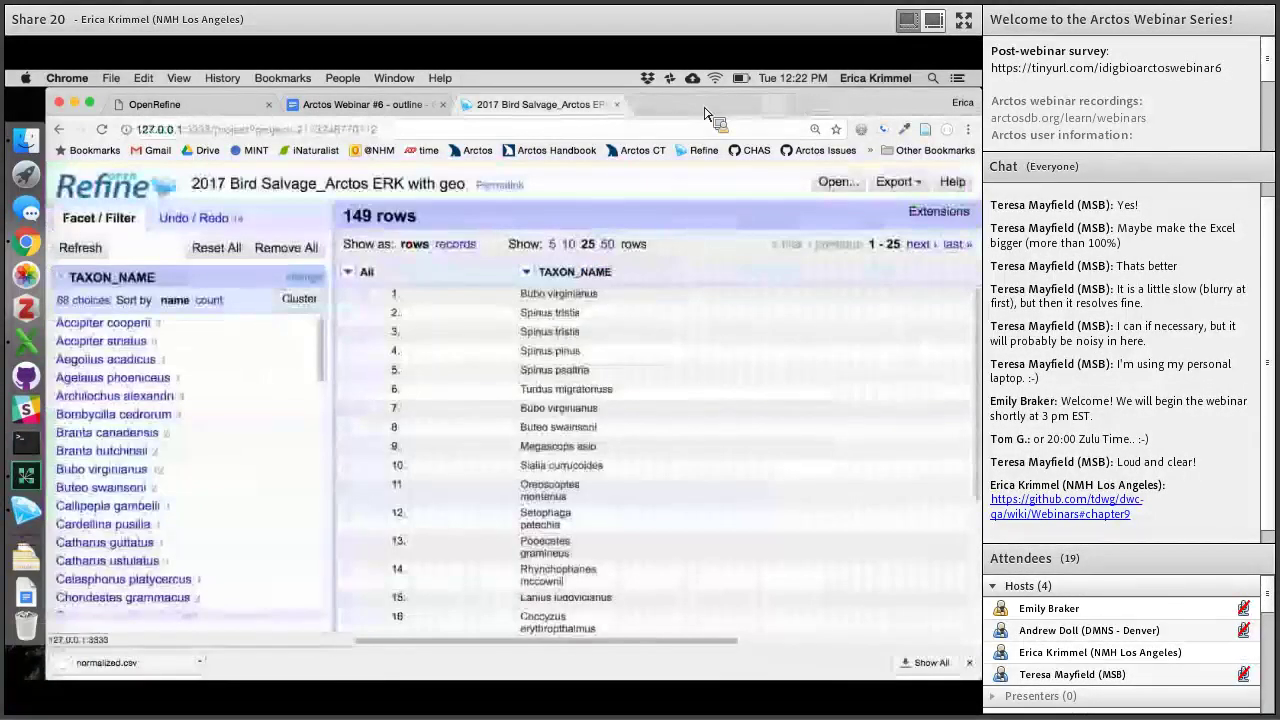
right_click(150, 190)
key("Return")
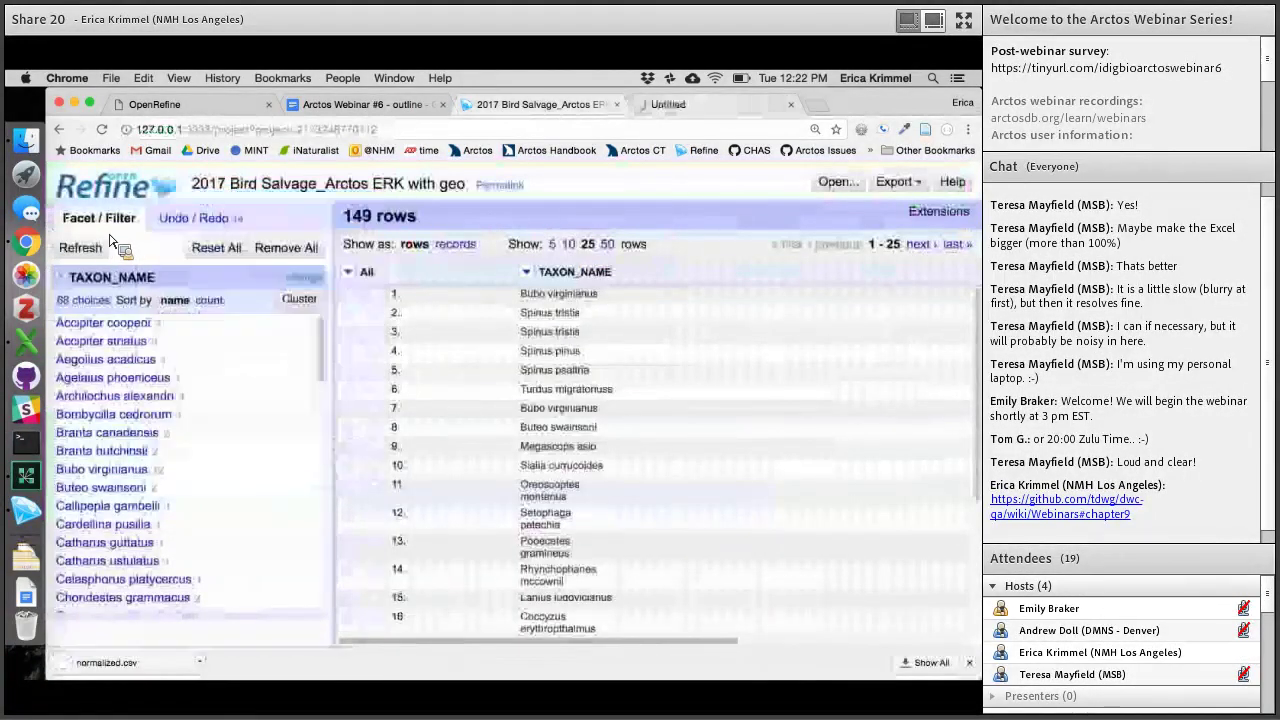
key("ctrl+Tab")
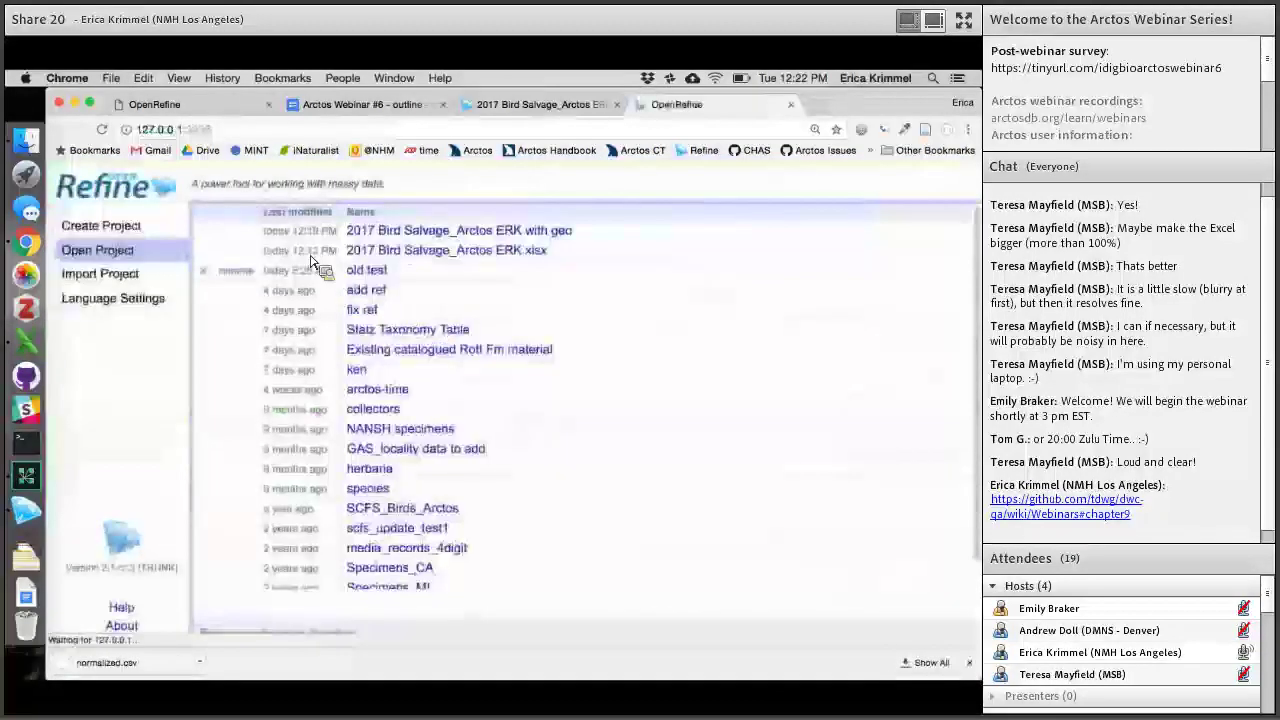
Start a new OpenRefine project from normalized.csv and name it 'normalized'
left_click(101, 225)
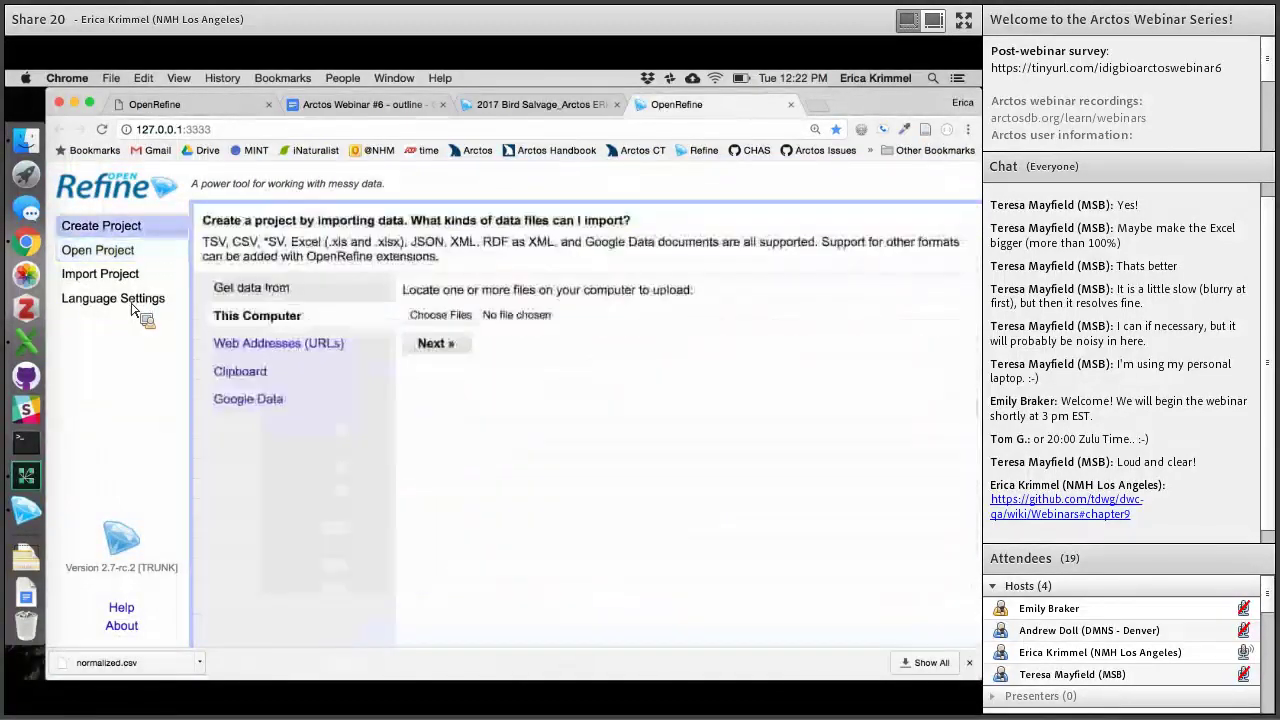
left_click(440, 230)
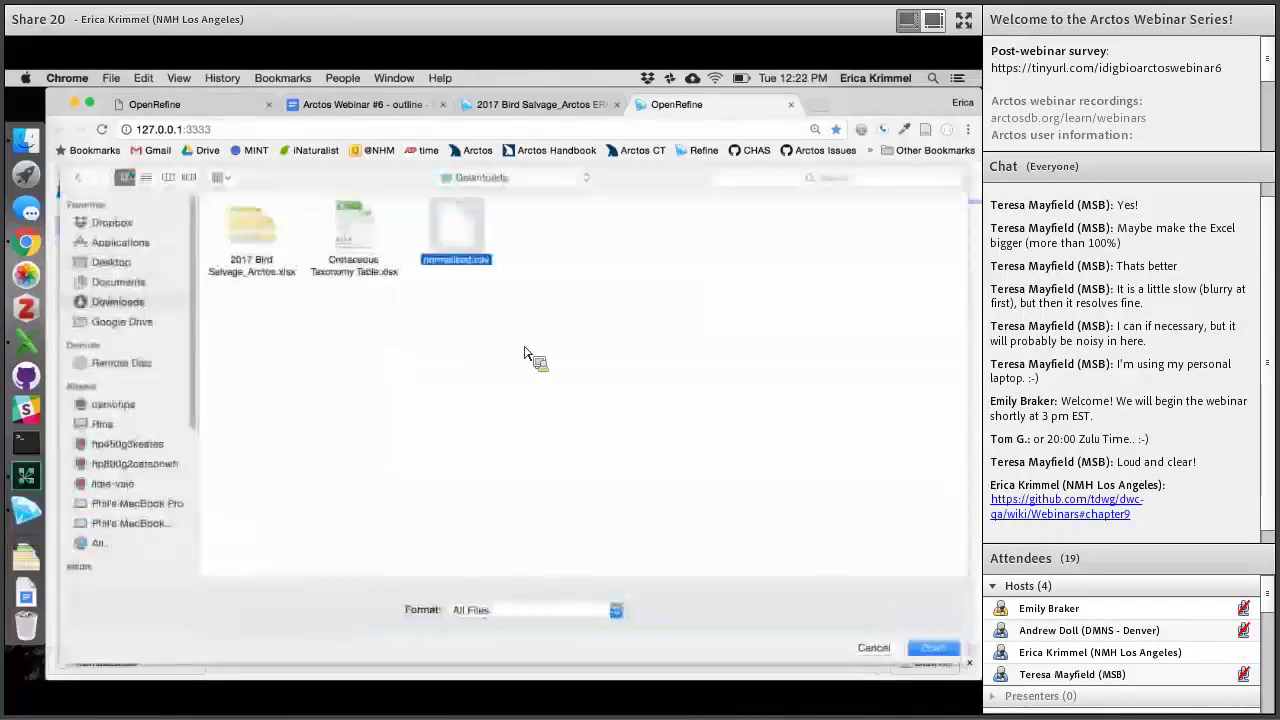
key("Return")
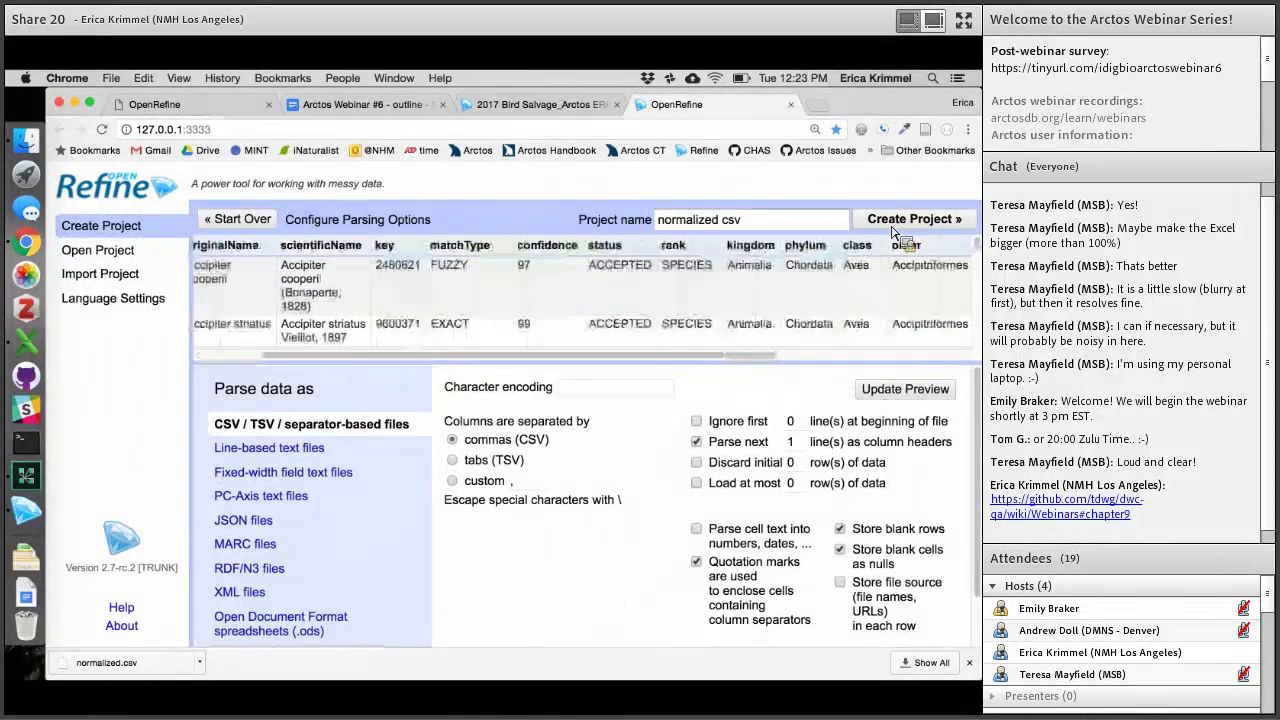
key("BackSpace")
key("BackSpace")
key("BackSpace")
key("BackSpace")
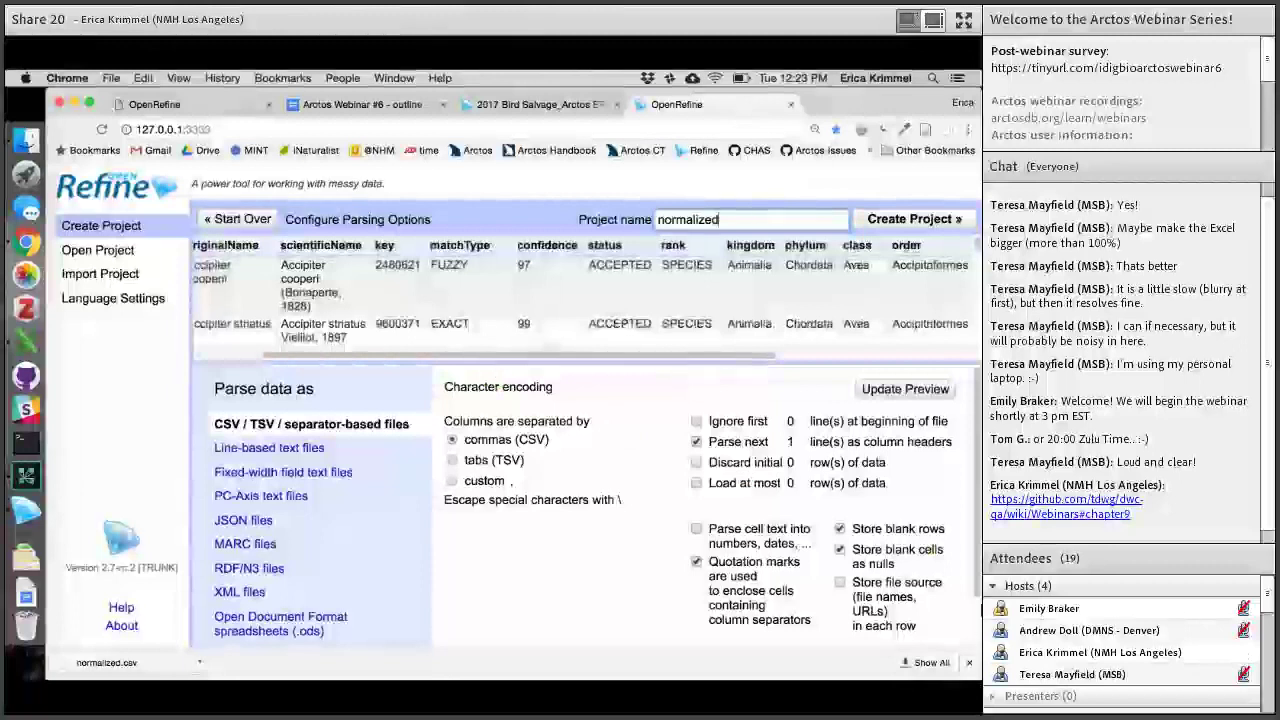
Create the 68-row normalized project and scroll across its enlarged GBIF match columns
key("Return")
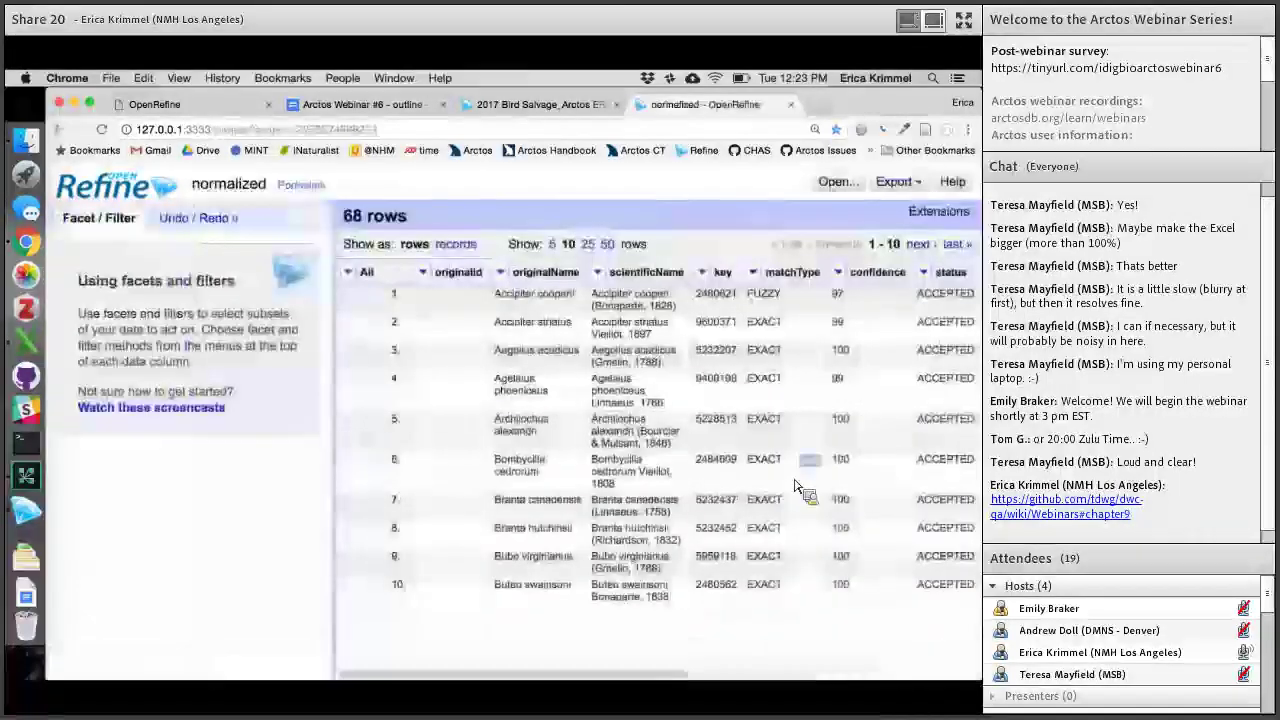
key("super+plus")
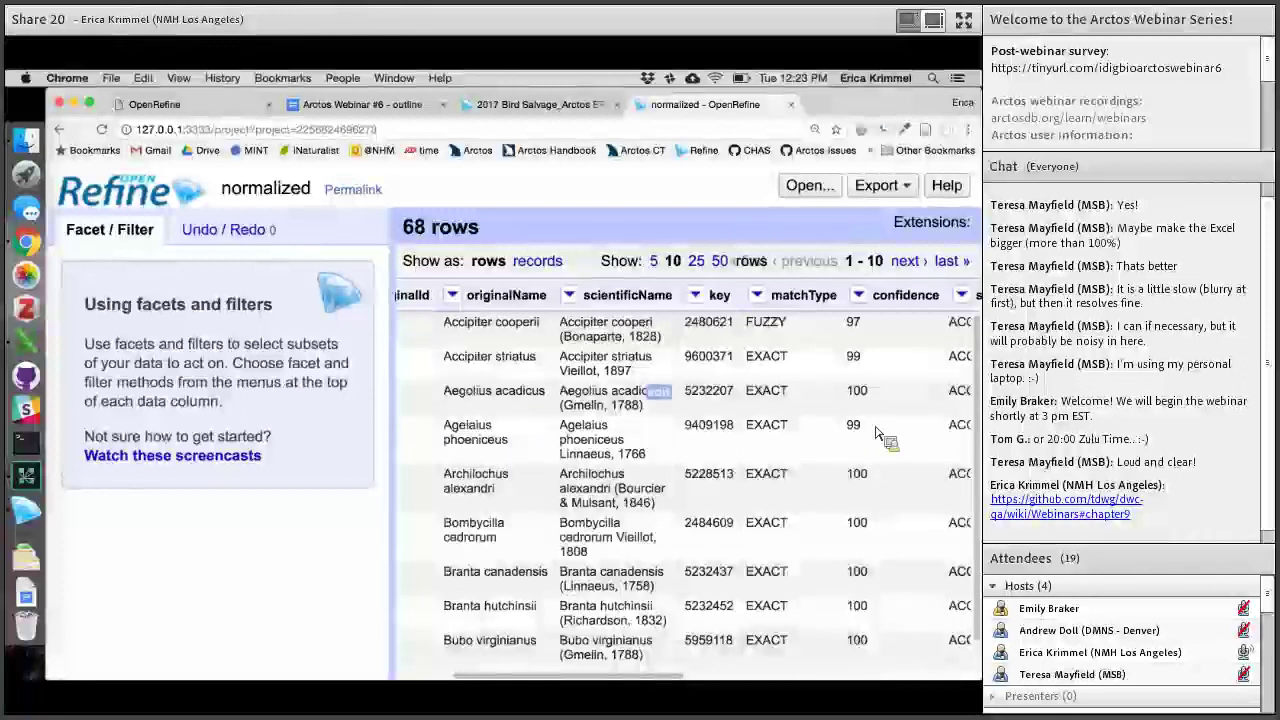
scroll(876, 432, "right", 3)
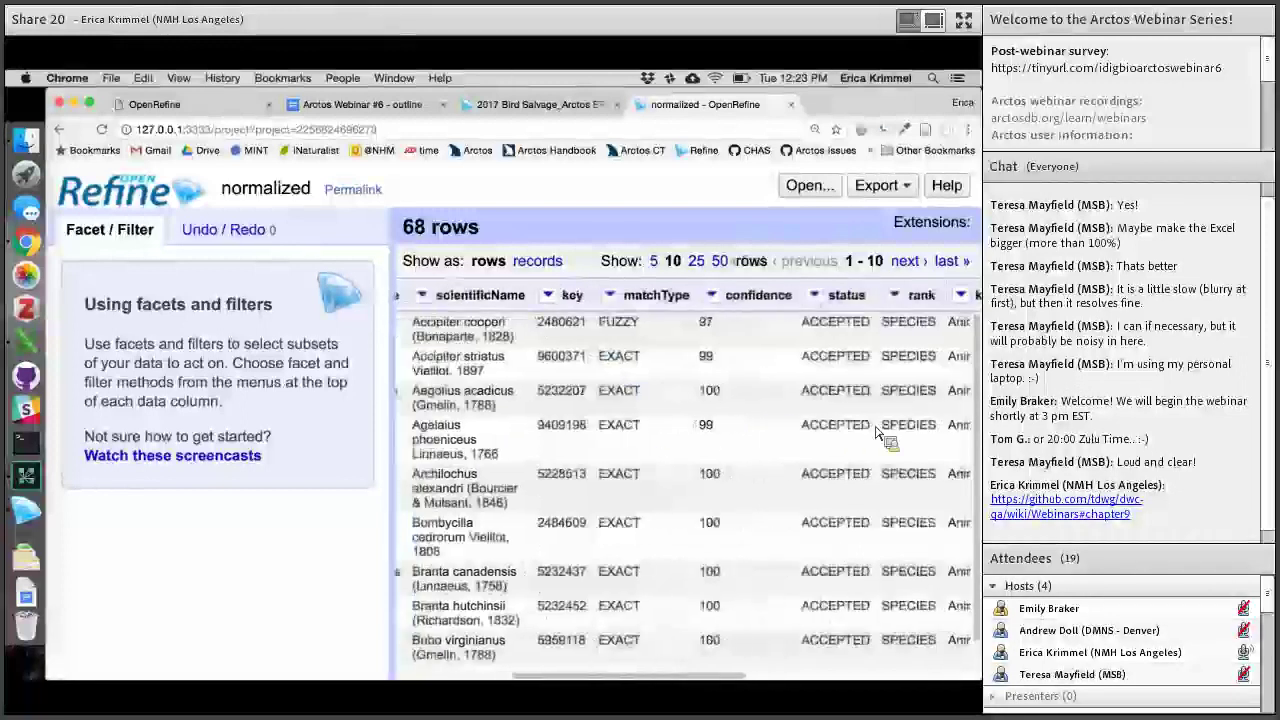
scroll(690, 380, "right", 8)
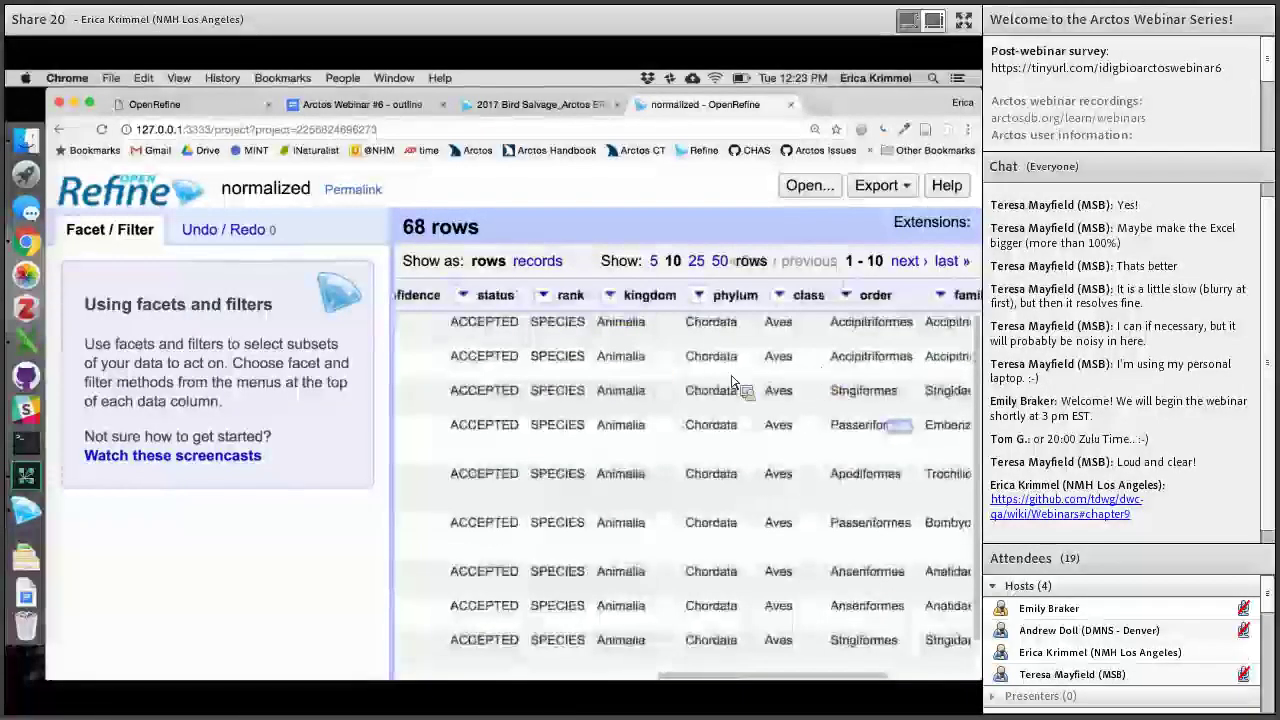
scroll(740, 388, "left", 8)
scroll(780, 460, "right", 10)
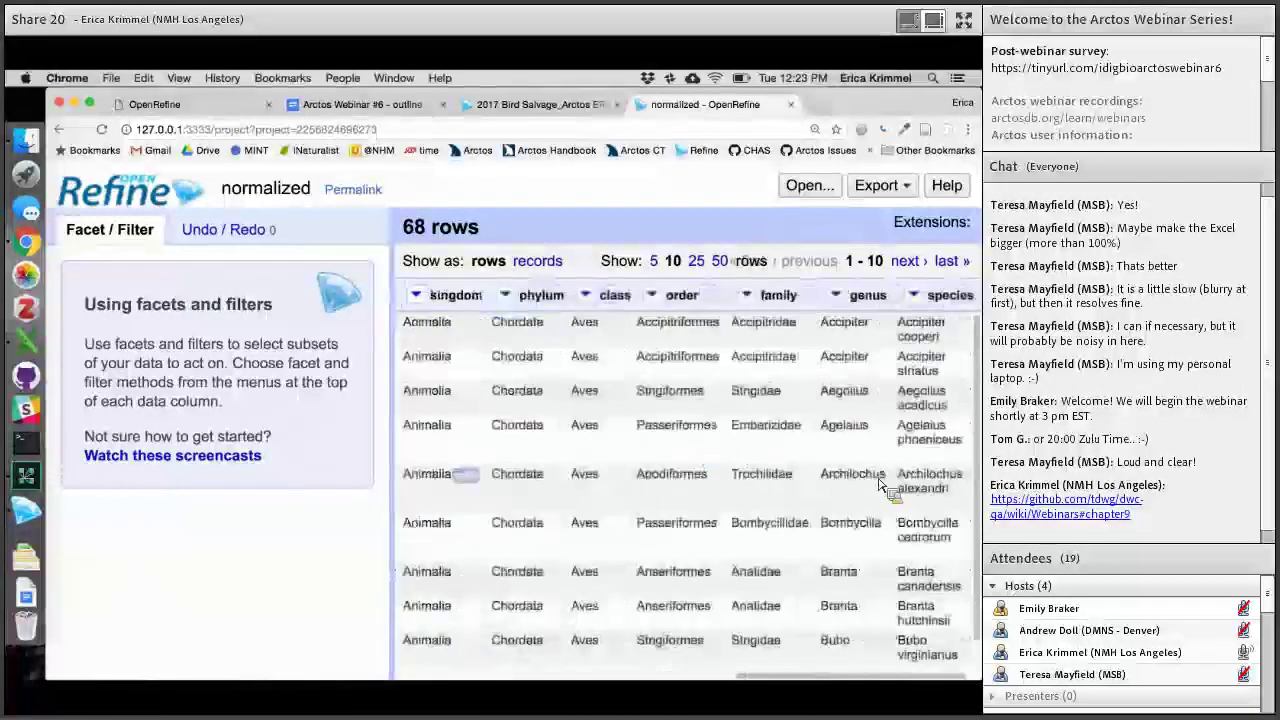
scroll(580, 285, "left", 10)
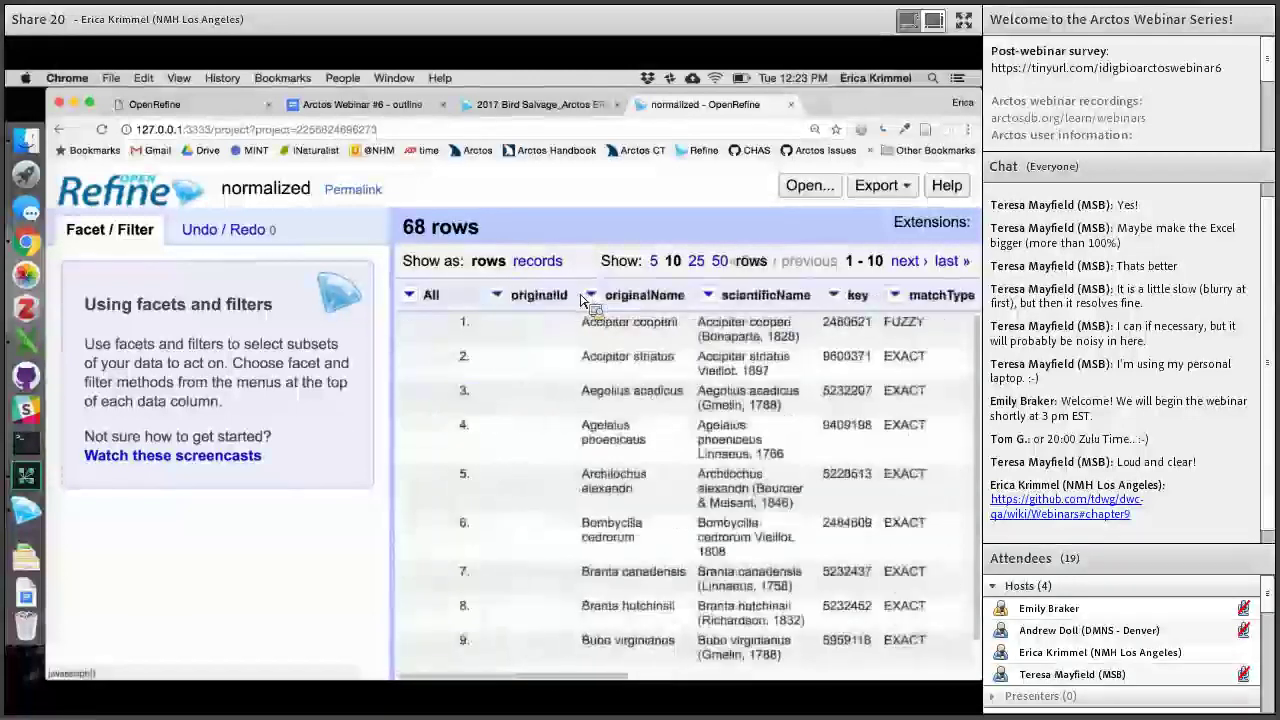
scroll(893, 300, "right", 2)
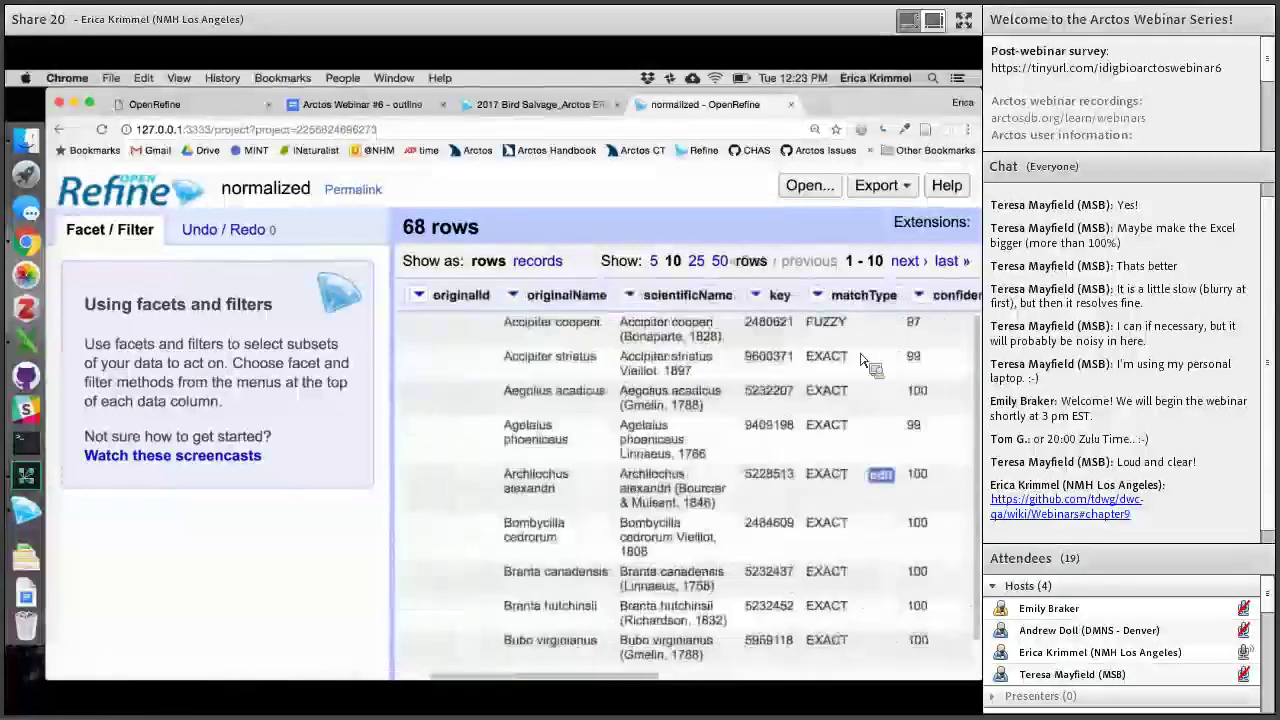
scroll(568, 274, "right", 5)
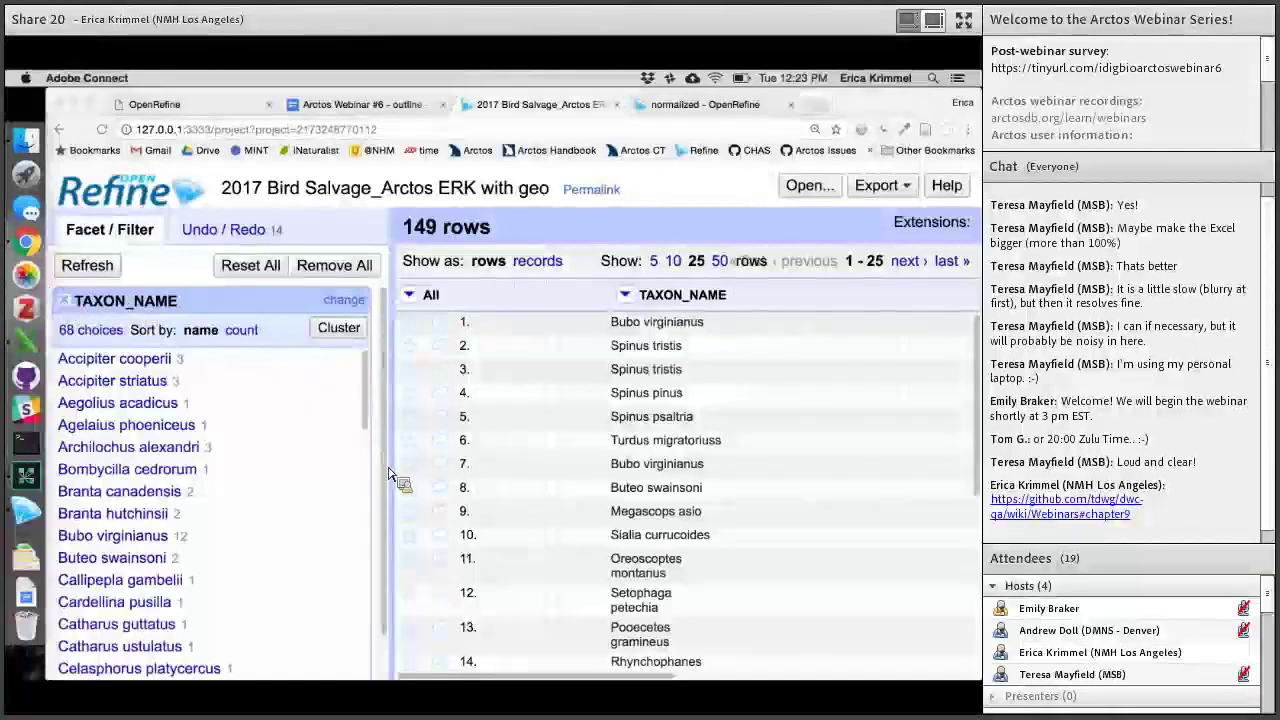
Add a column from TAXON_NAME using cell.cross("normalized","originalName")[0].cells["status"].value, previewing ACCEPTED
left_click(225, 670)
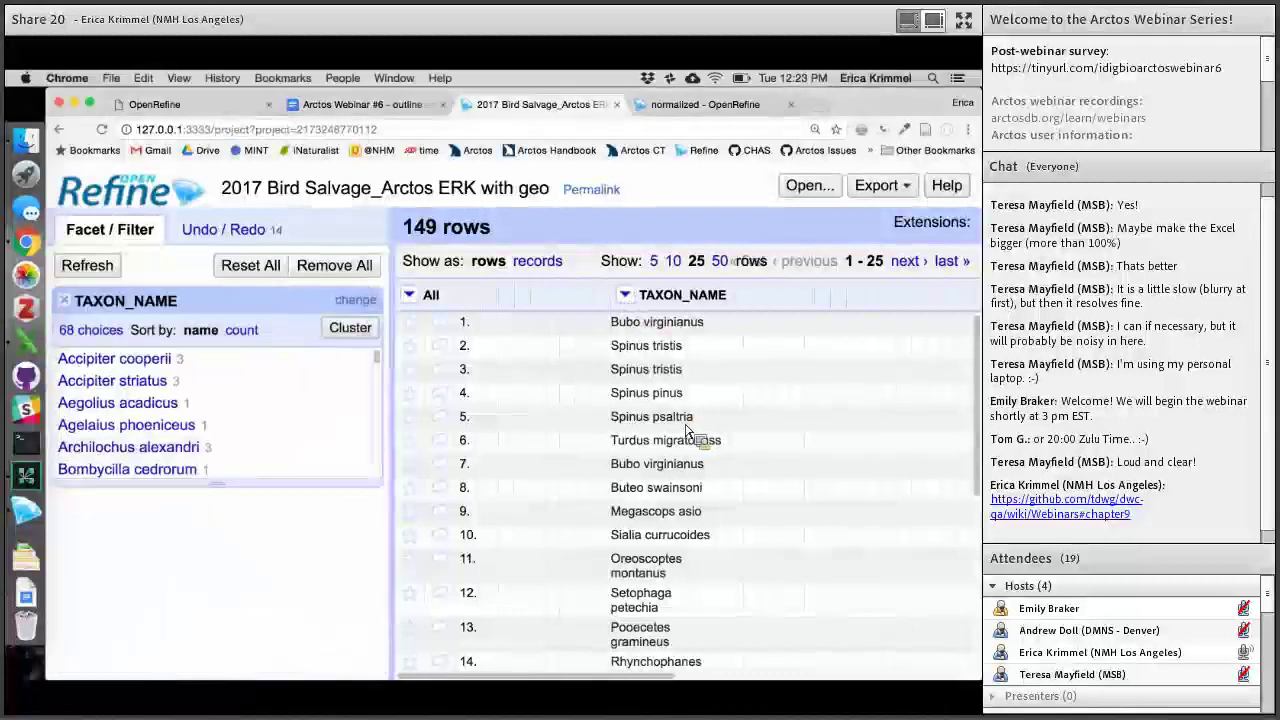
left_click(625, 294)
mouse_move(737, 418)
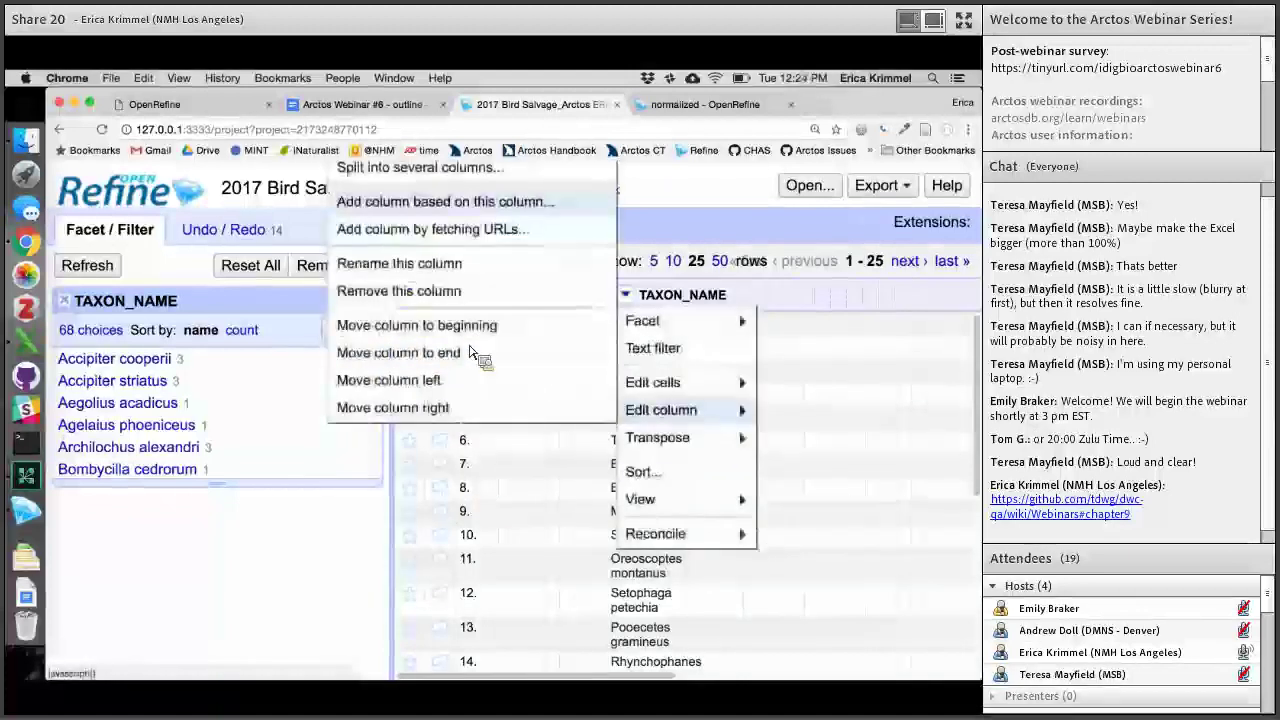
left_click(445, 201)
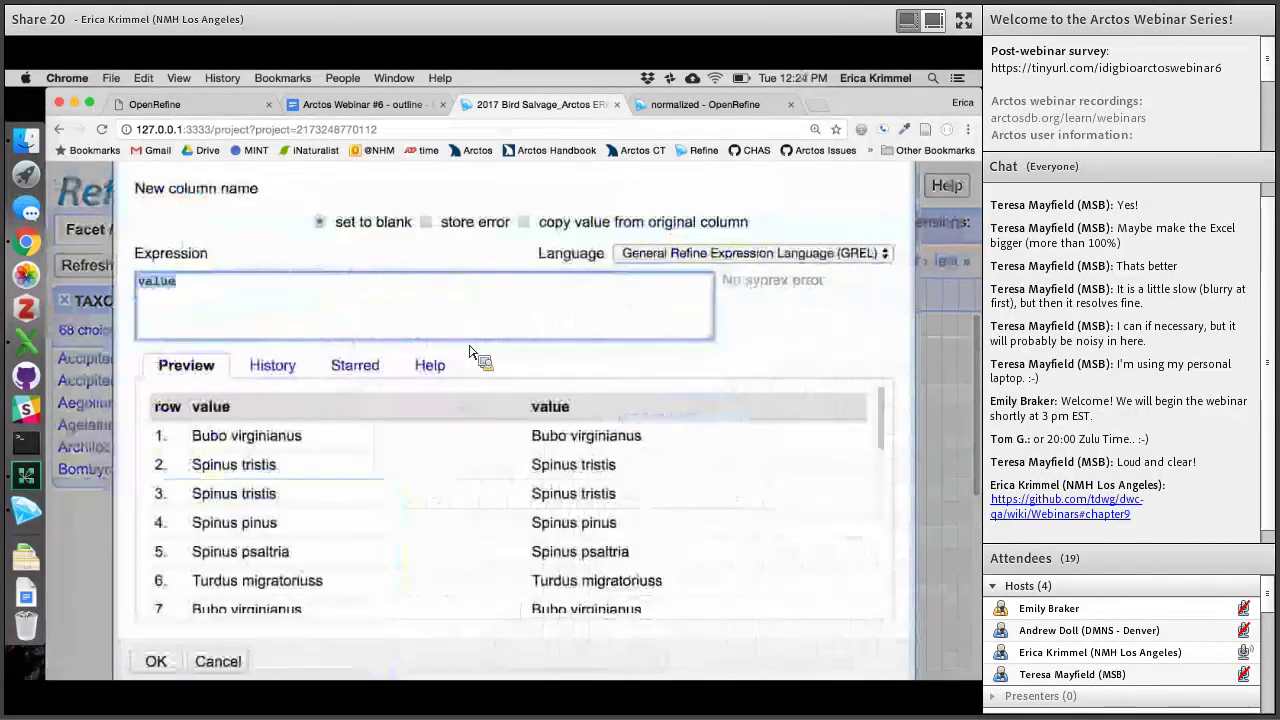
type("cell")
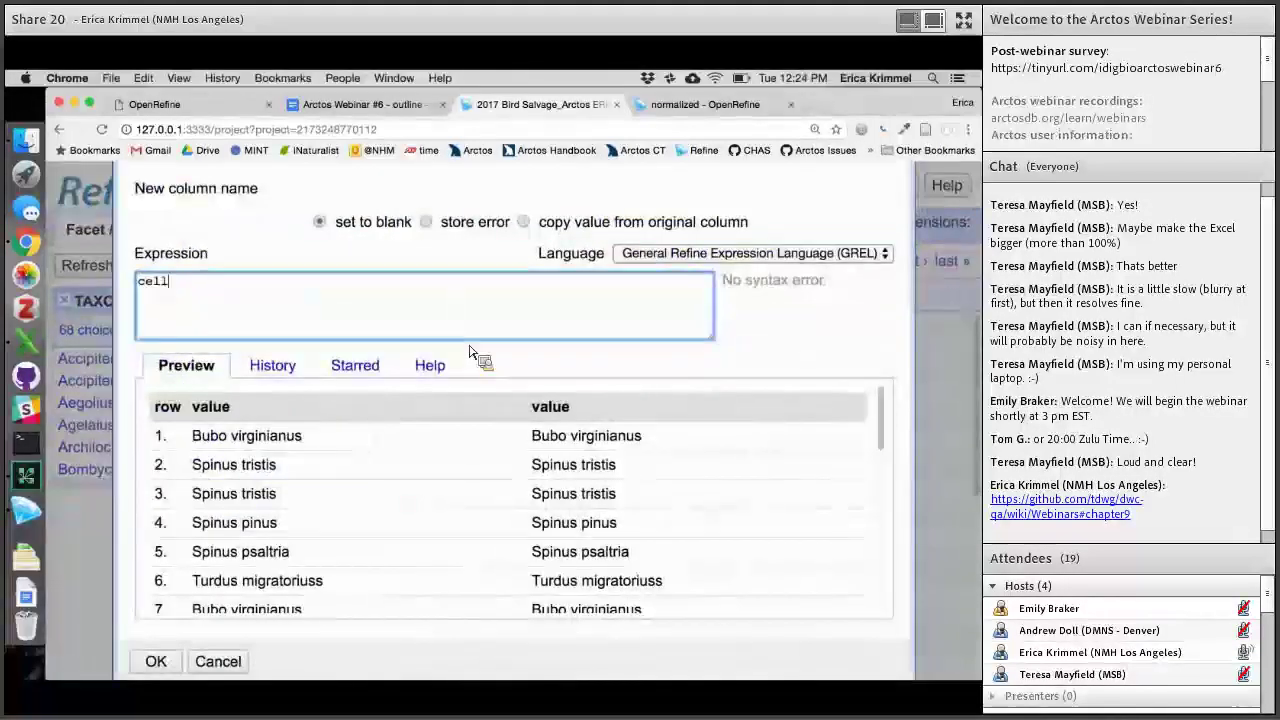
type(".cross")
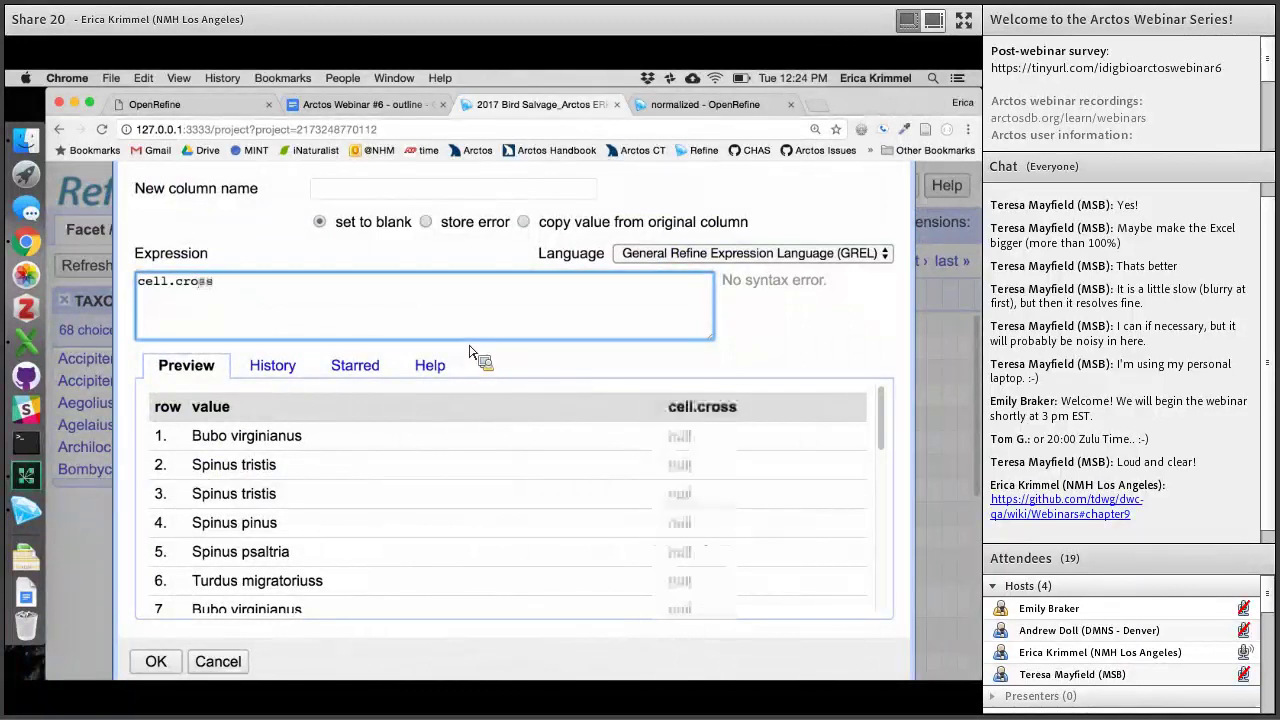
type("(\"normalized")
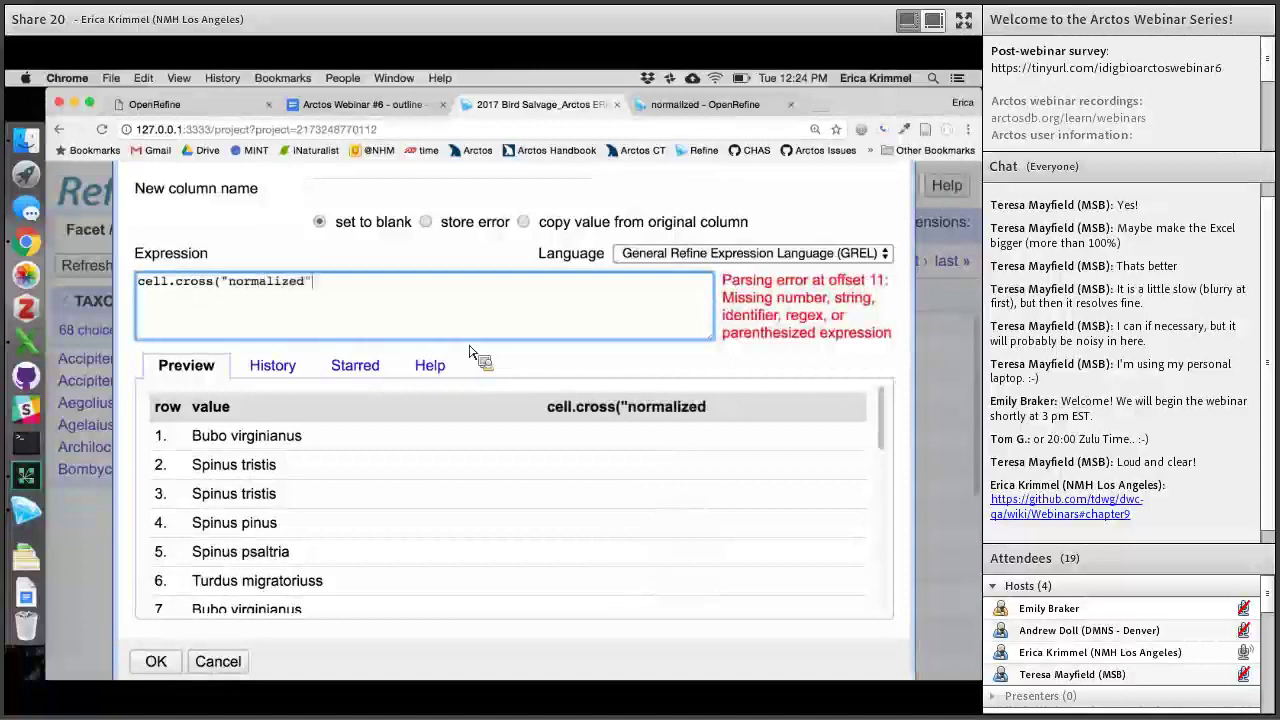
type("\",\"")
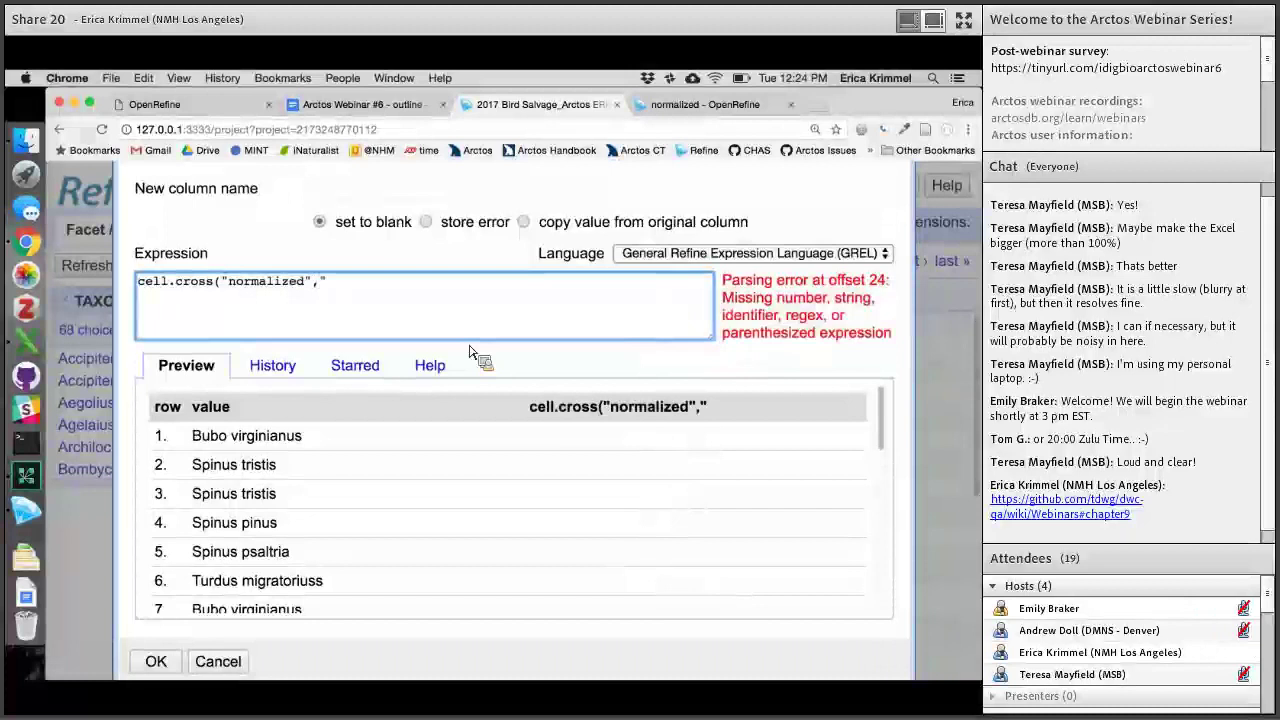
type("originalName")
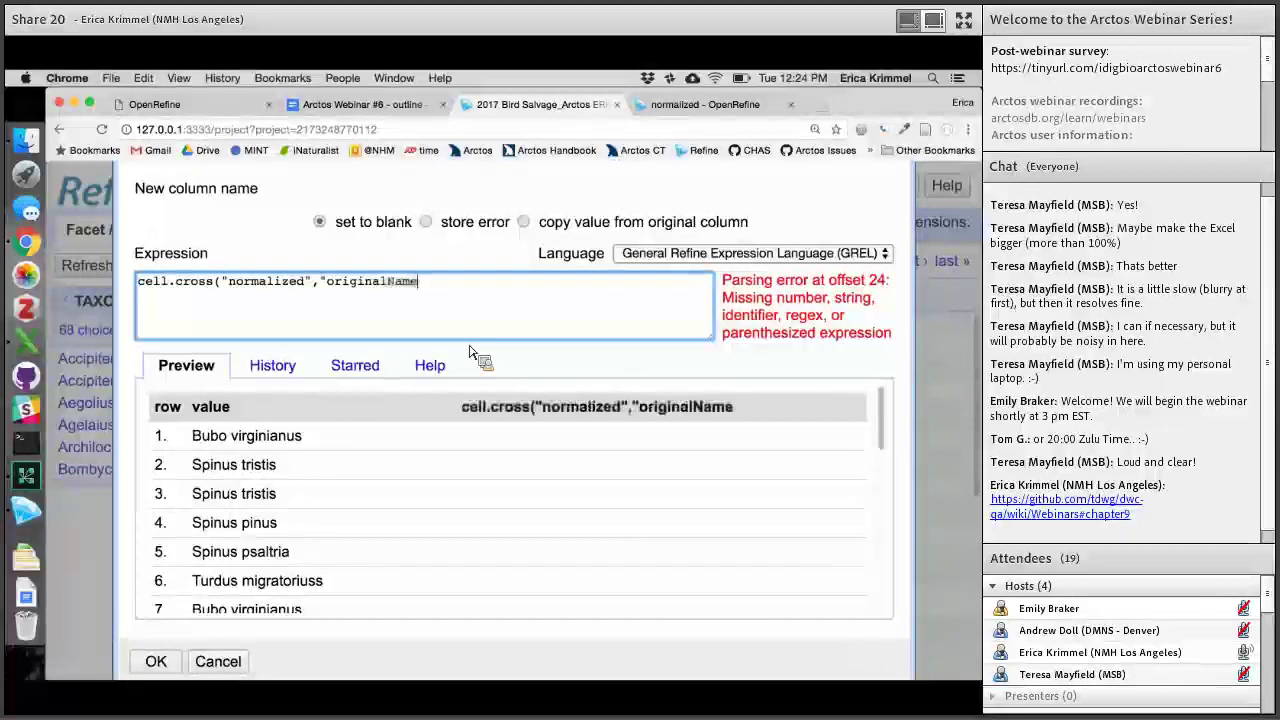
type("\")")
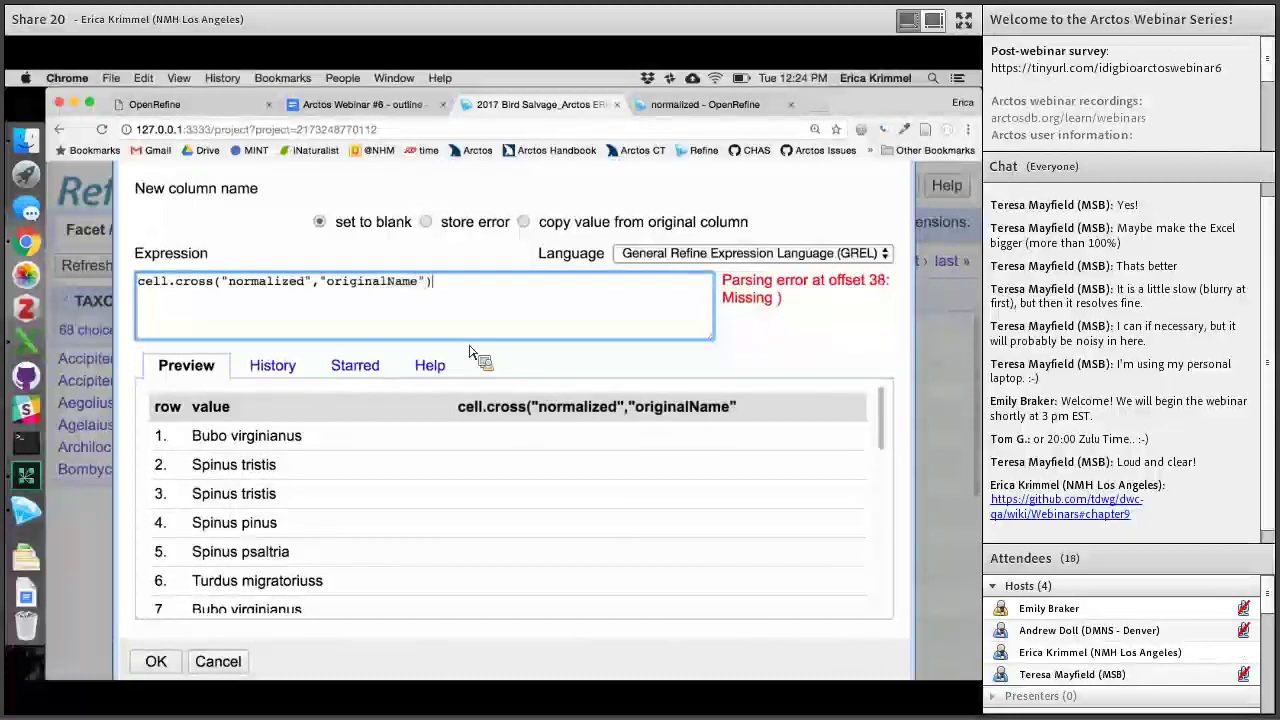
type("[0].cells")
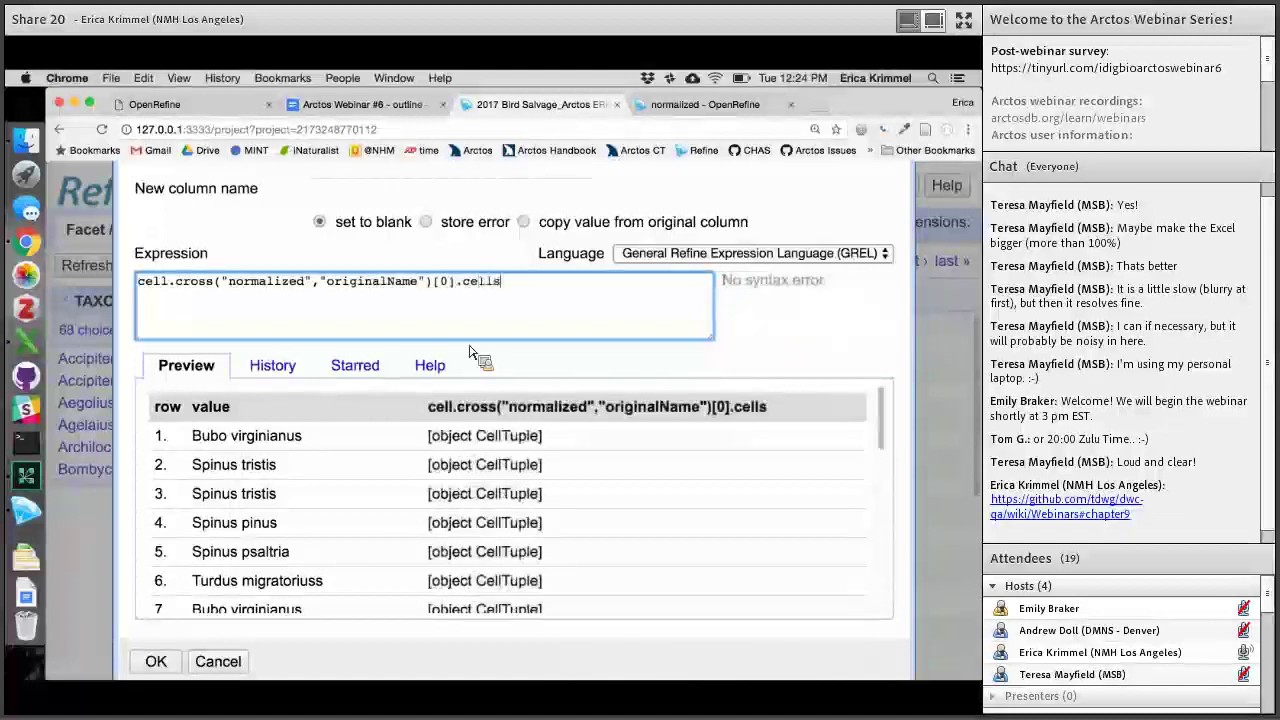
type("[\"")
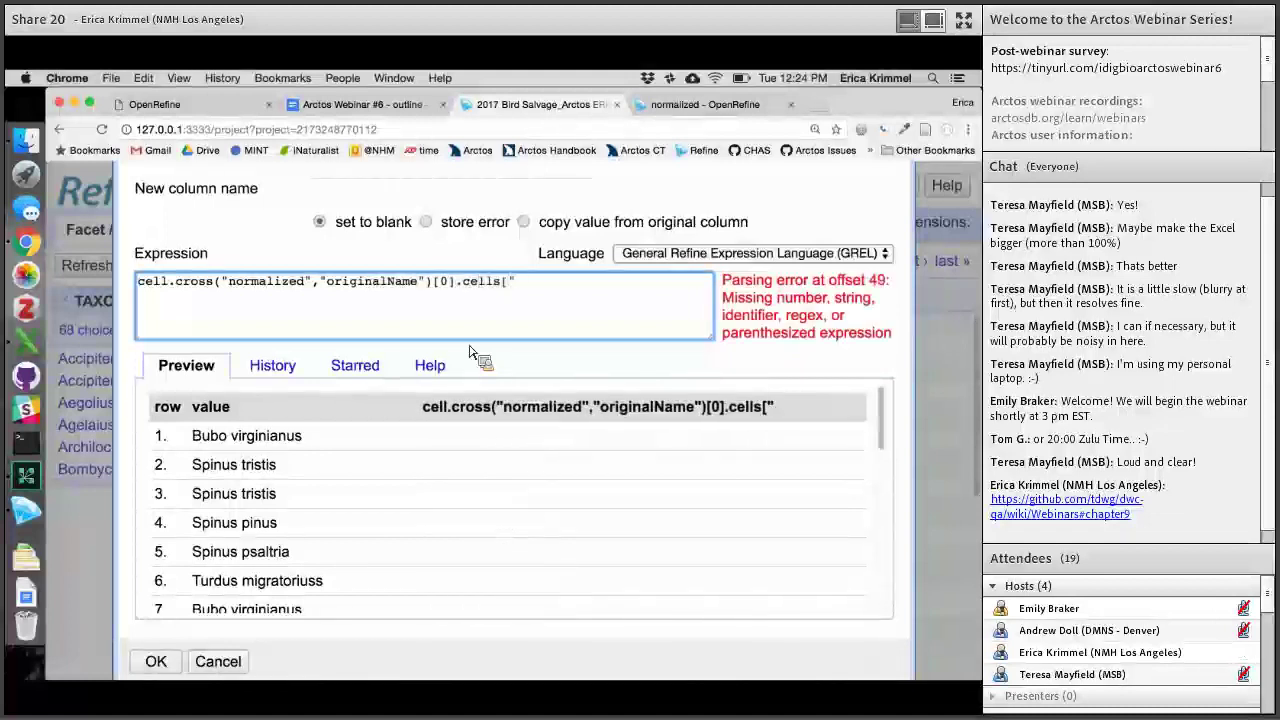
type("status\"")
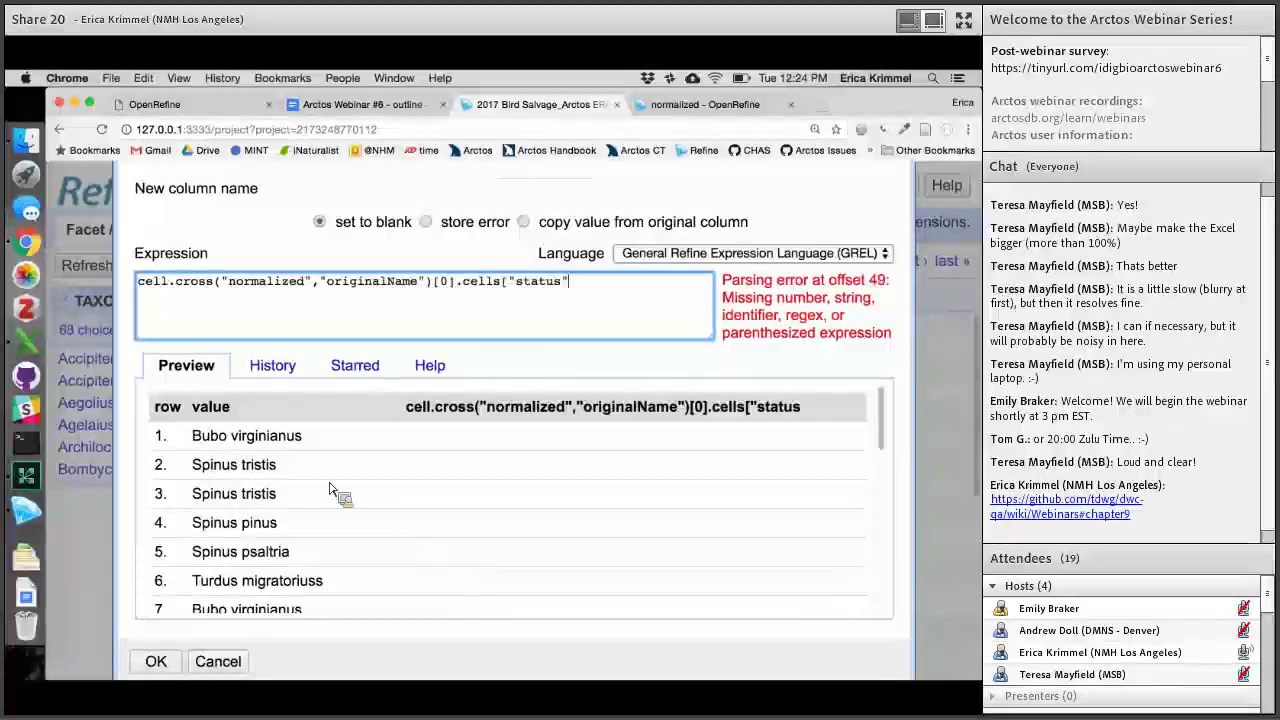
type("].v")
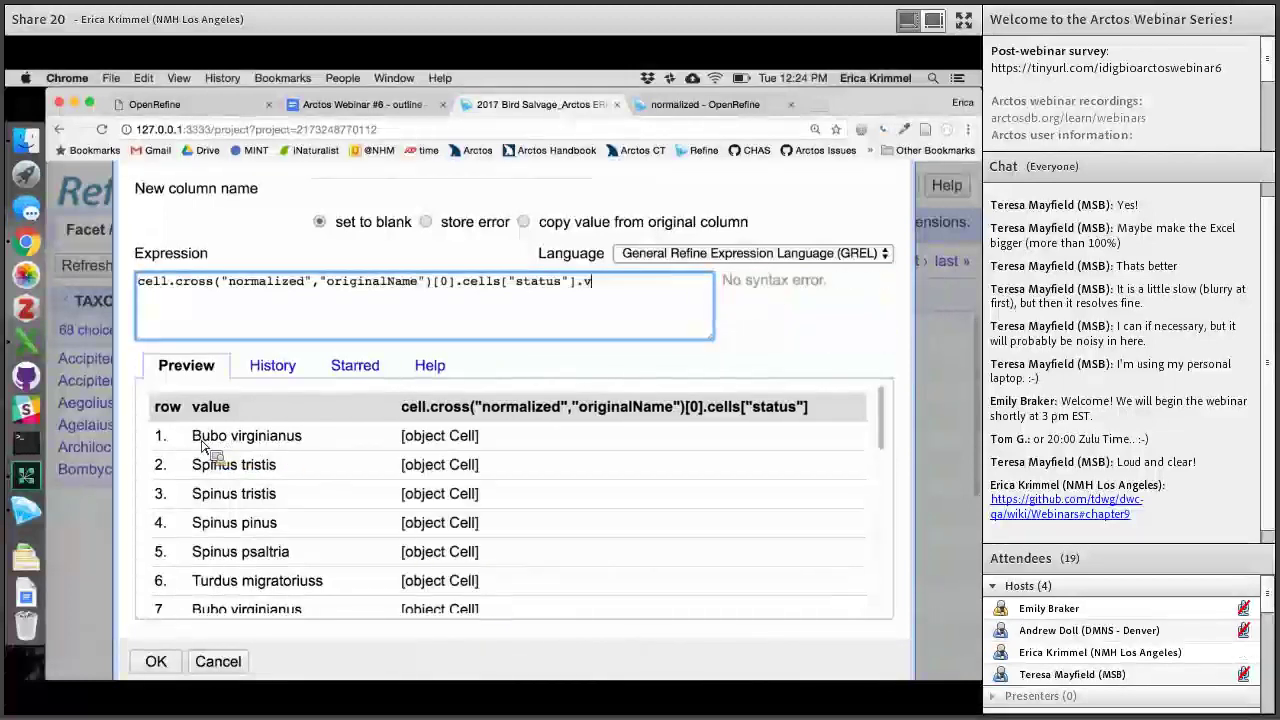
type("alue")
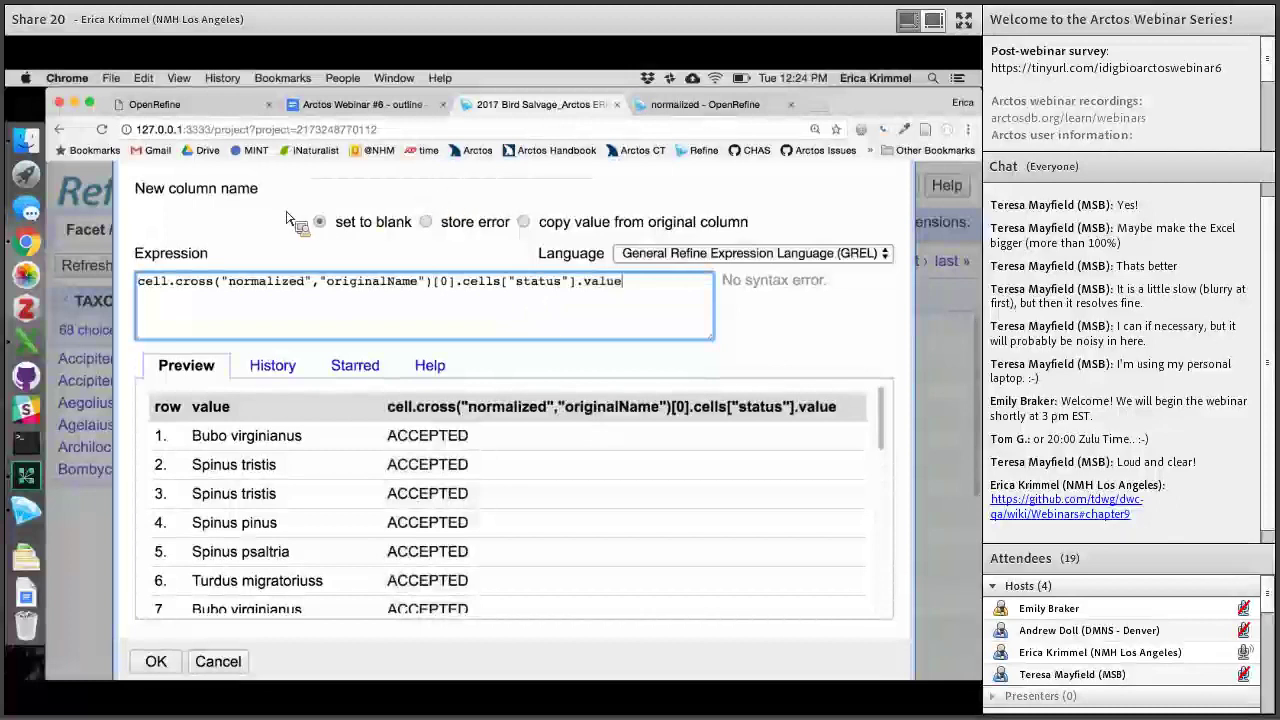
key("shift+Tab")
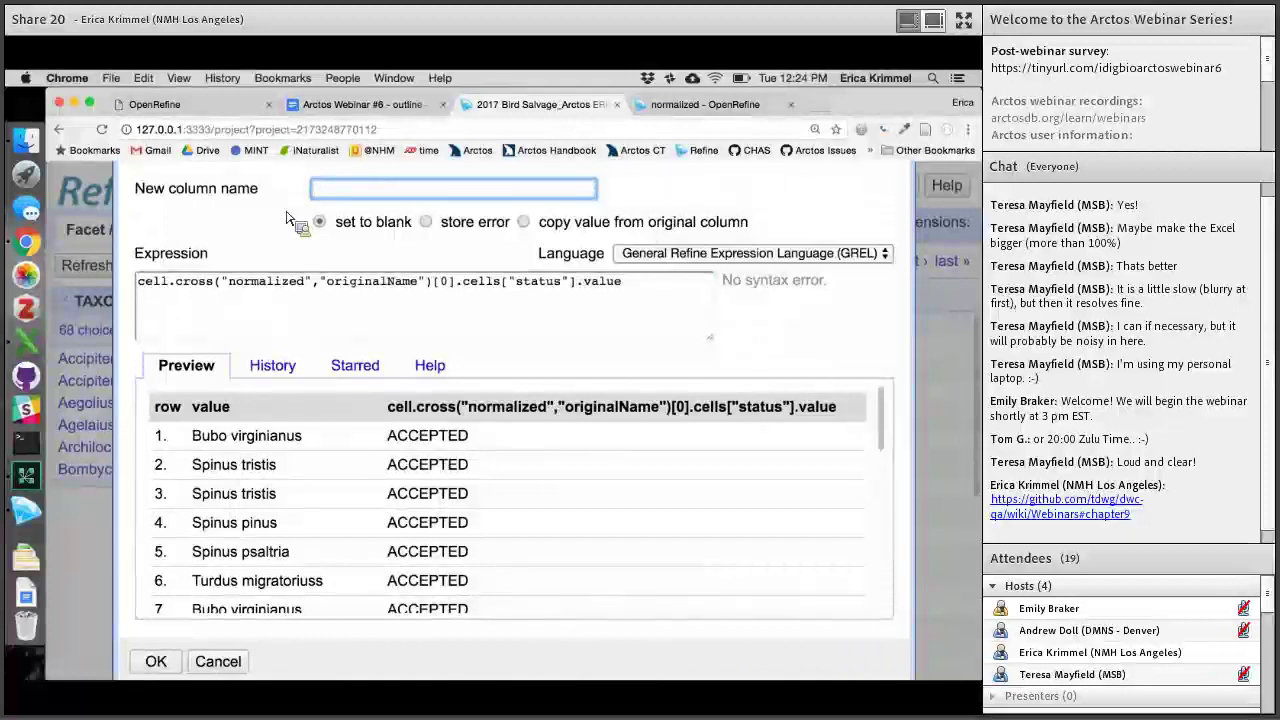
Create the 'gbif status 2' column after the duplicate-name warning and filter its facet to (blank)
type("gbif status")
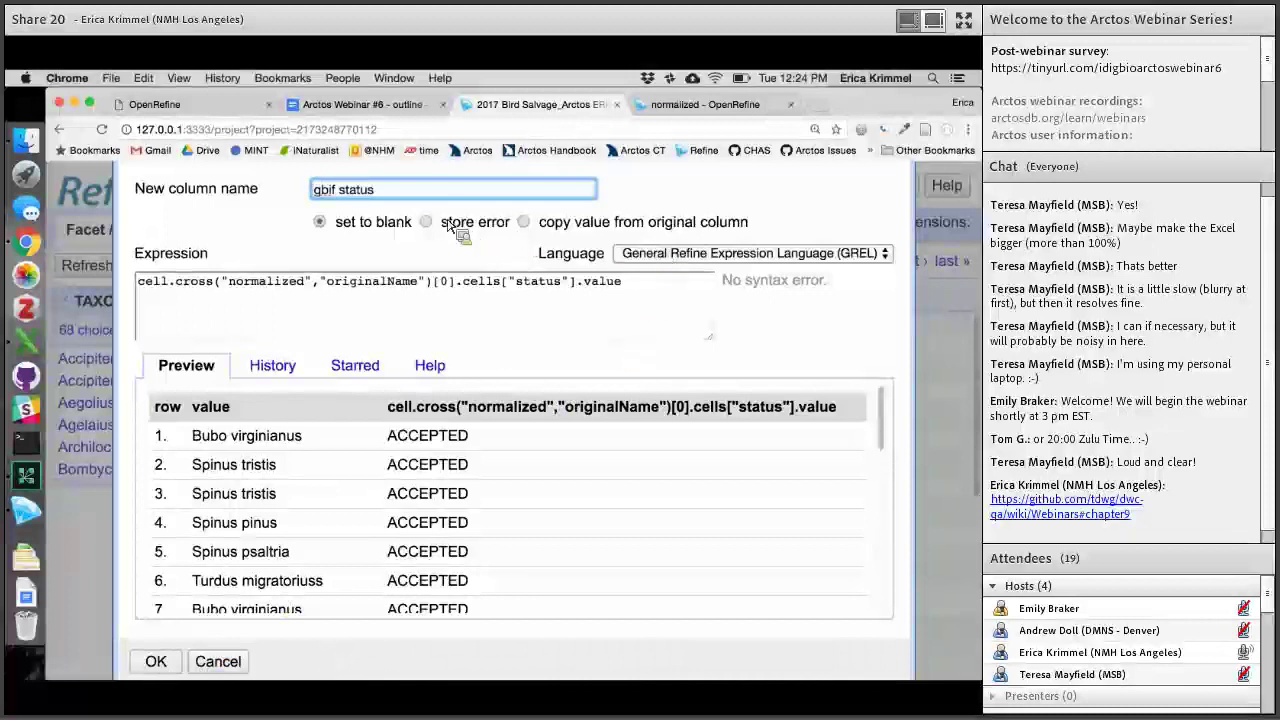
key("Return")
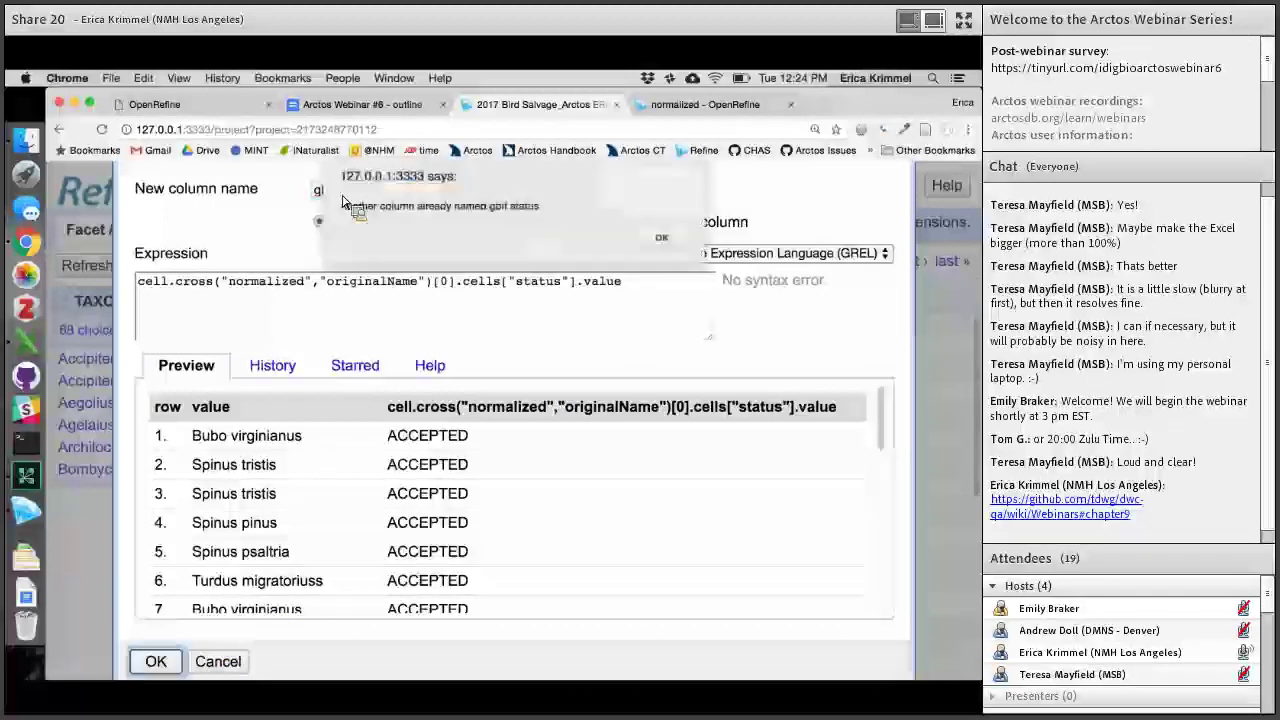
key("Return")
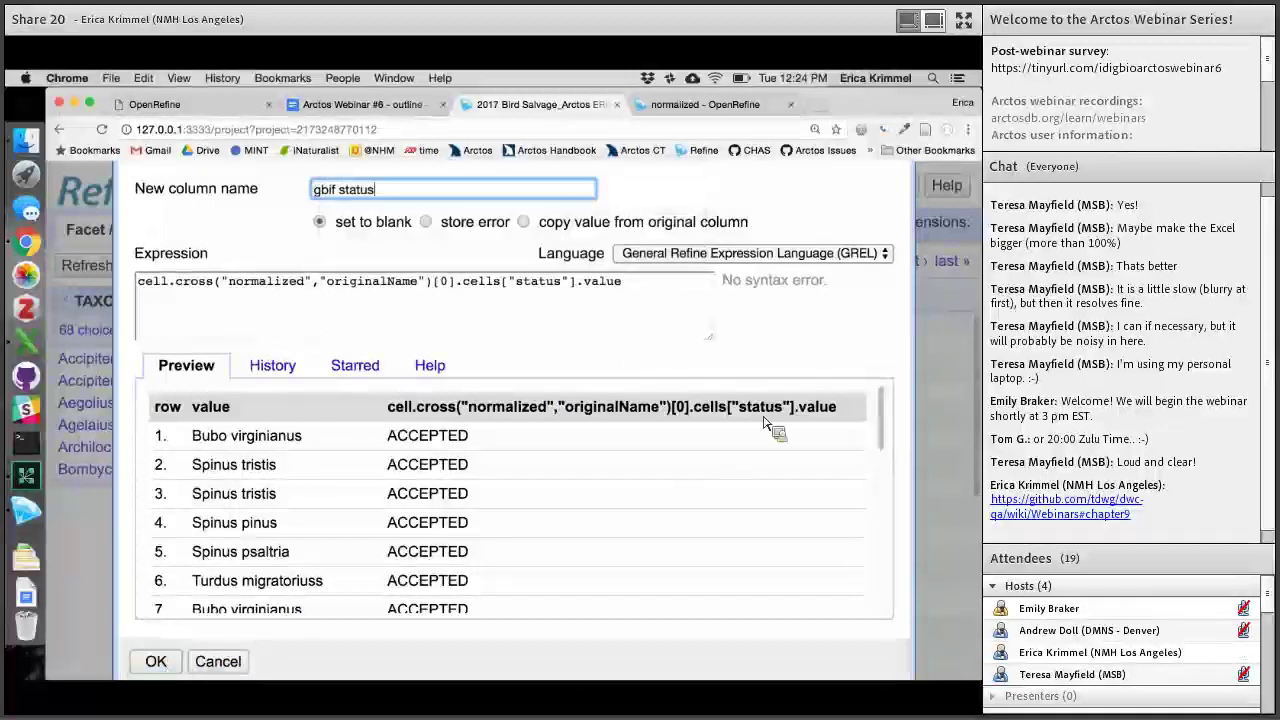
type("2")
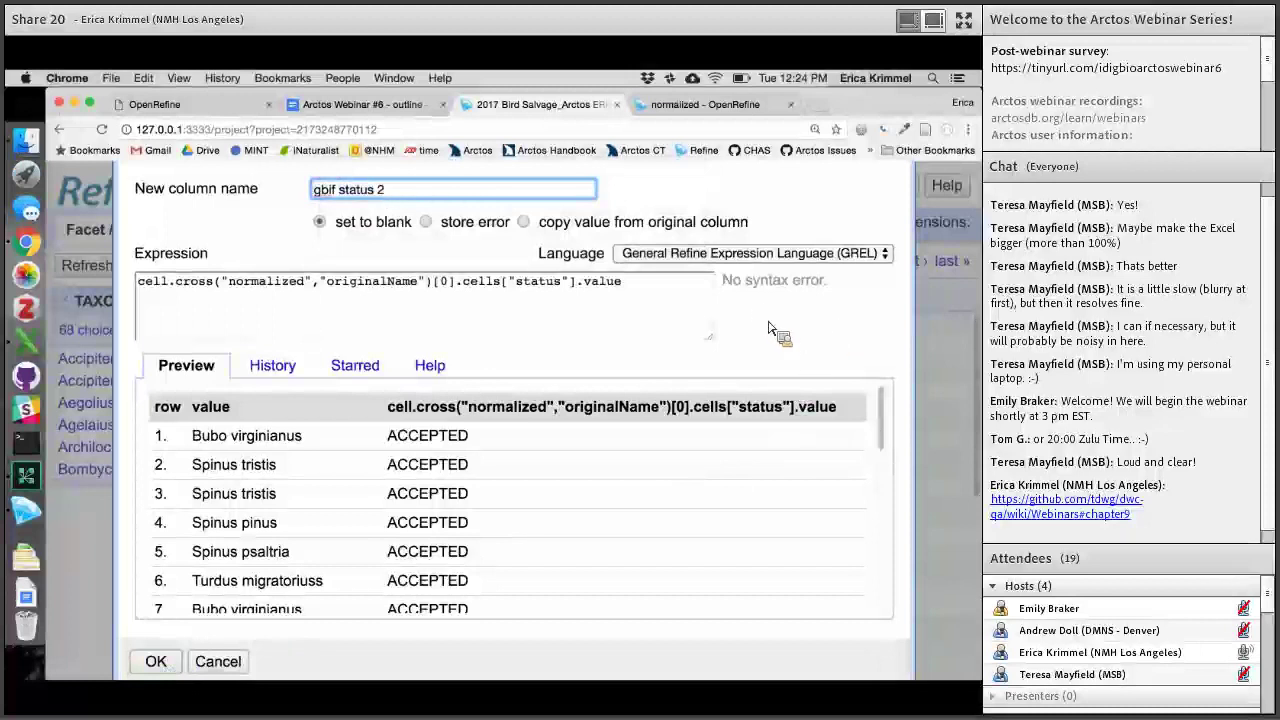
key("Return")
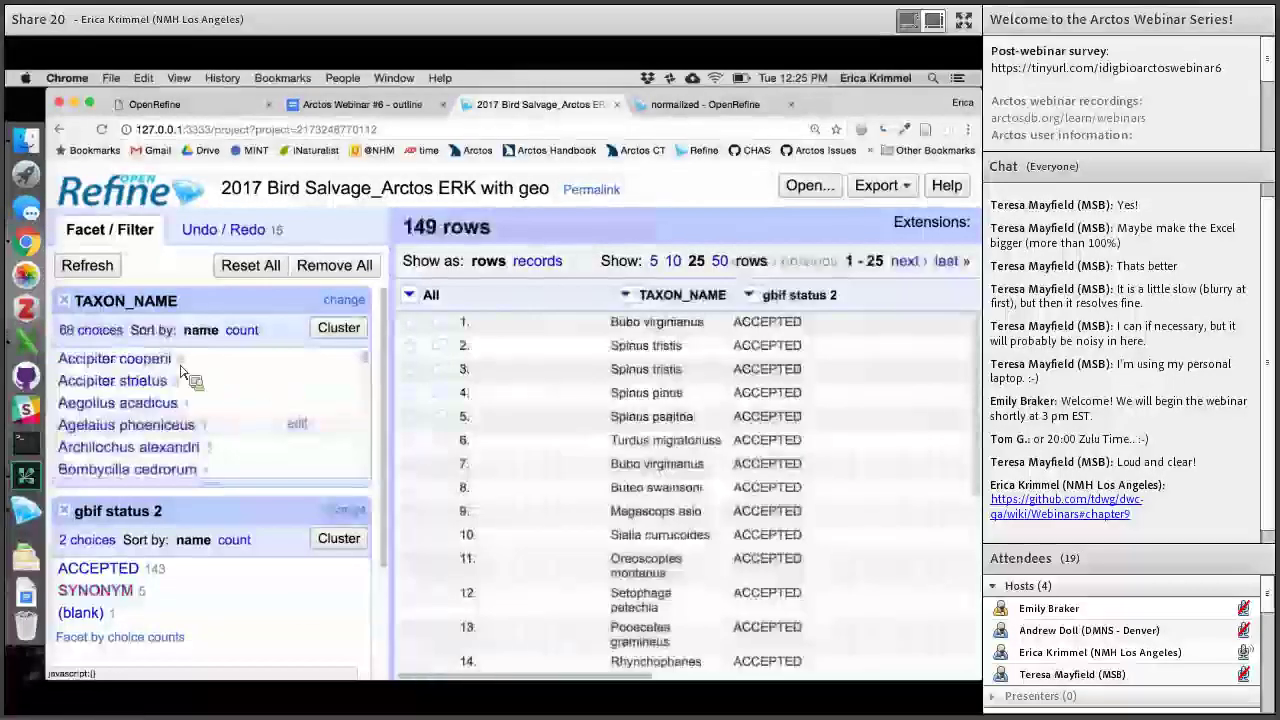
left_click(130, 600)
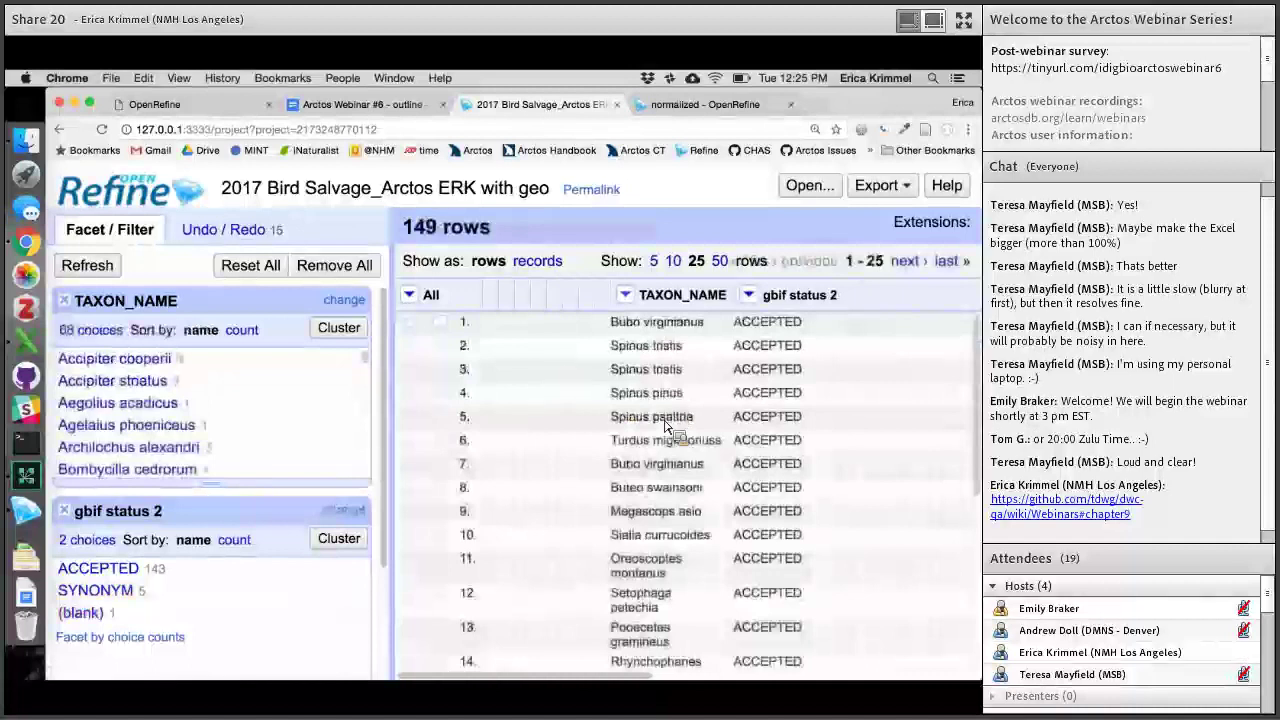
Change the cross expression's status to species and create column 'gbif species 2'
mouse_move(690, 412)
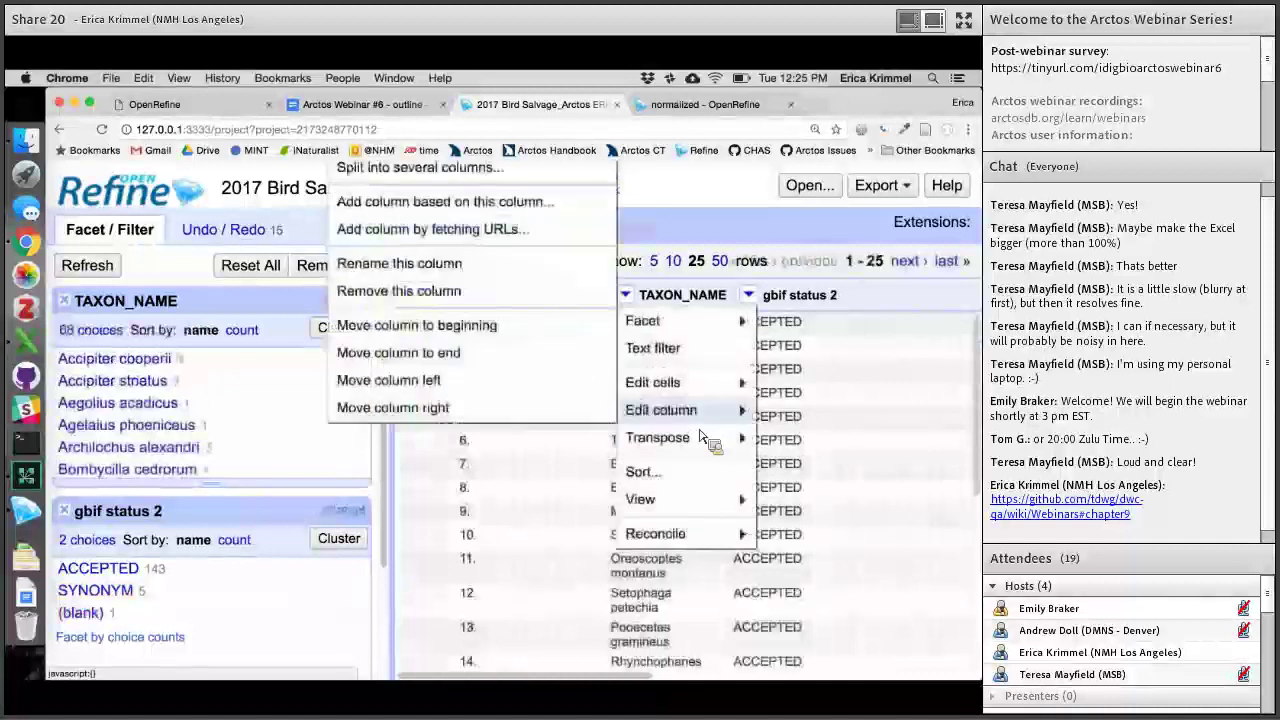
mouse_move(652, 383)
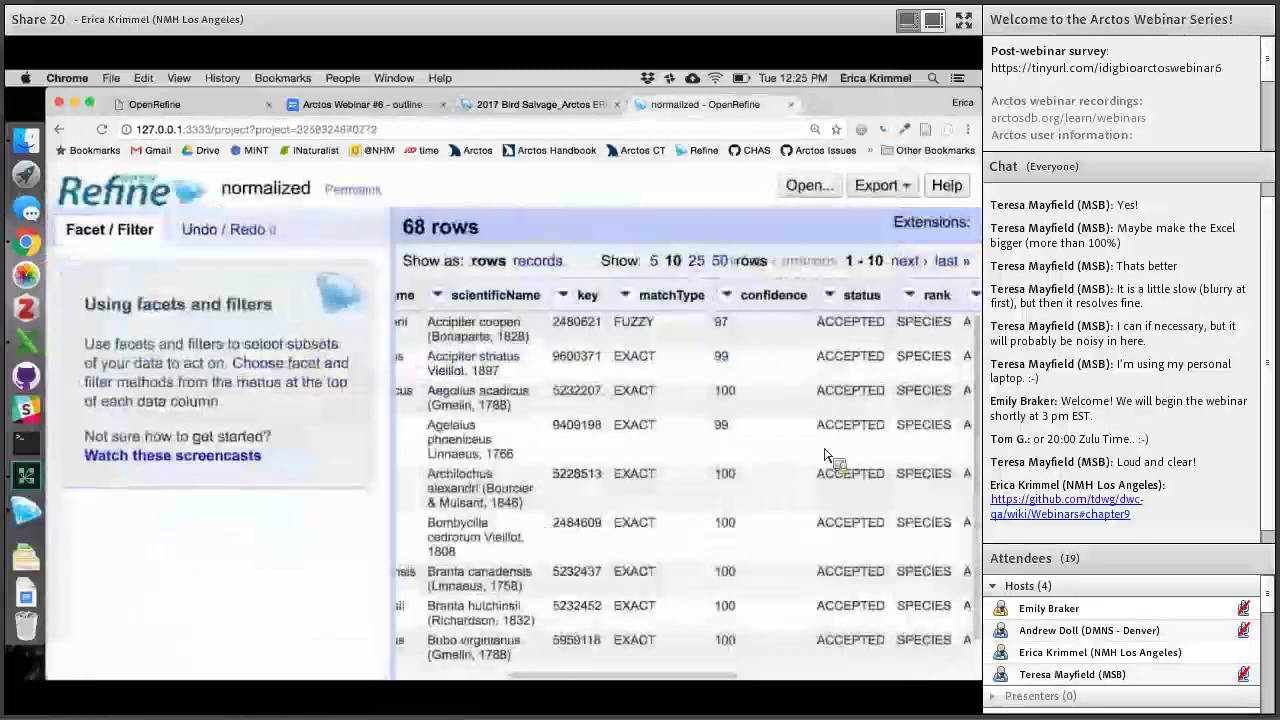
scroll(943, 508, "right", 5)
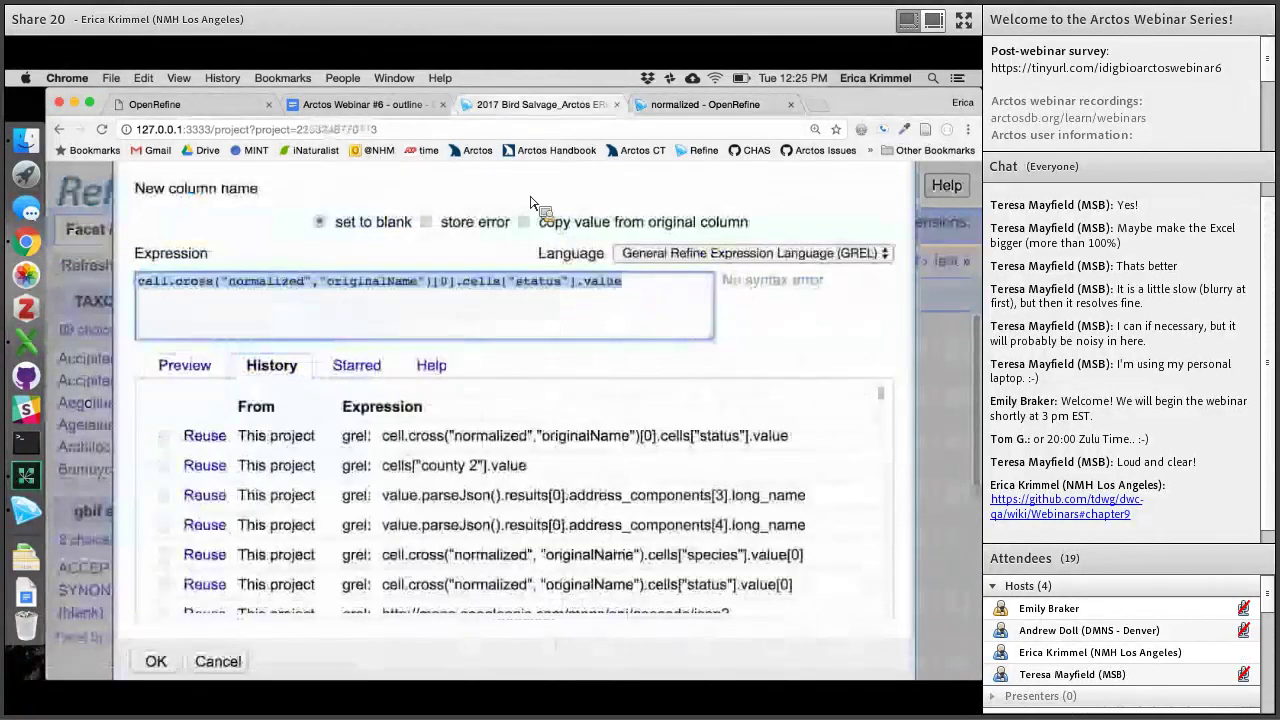
double_click(532, 285)
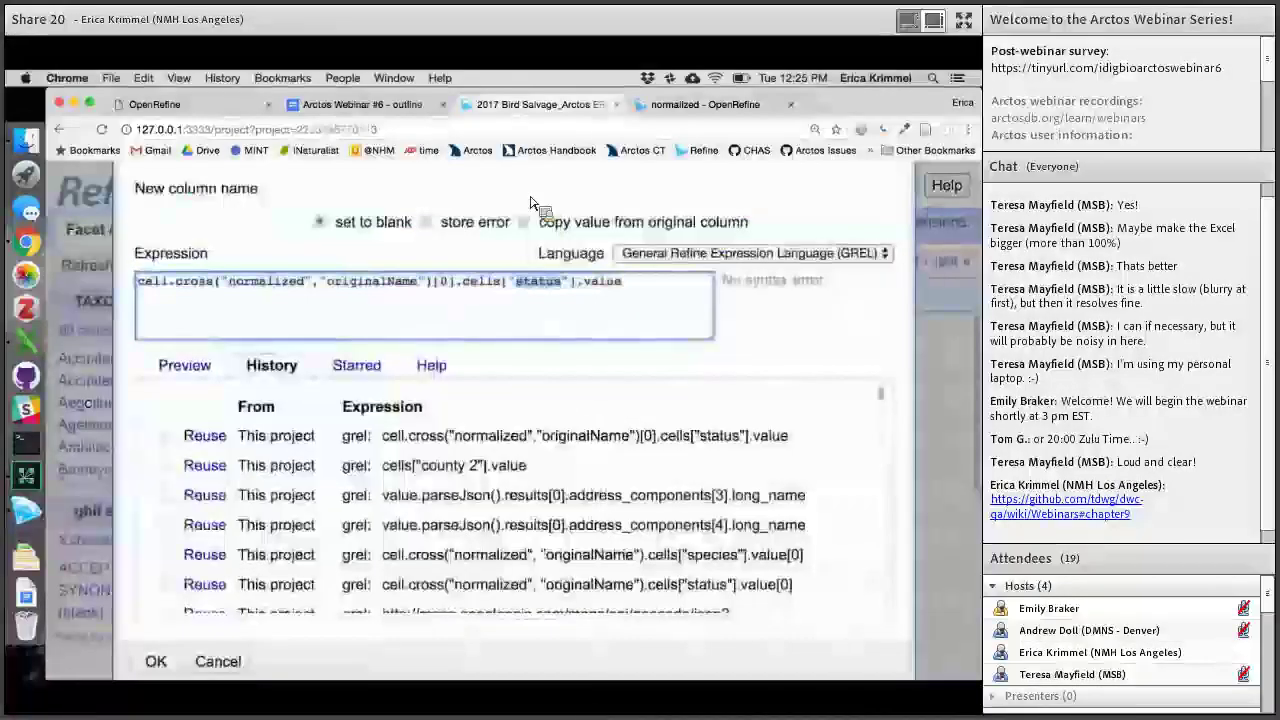
type("speciesgbif species")
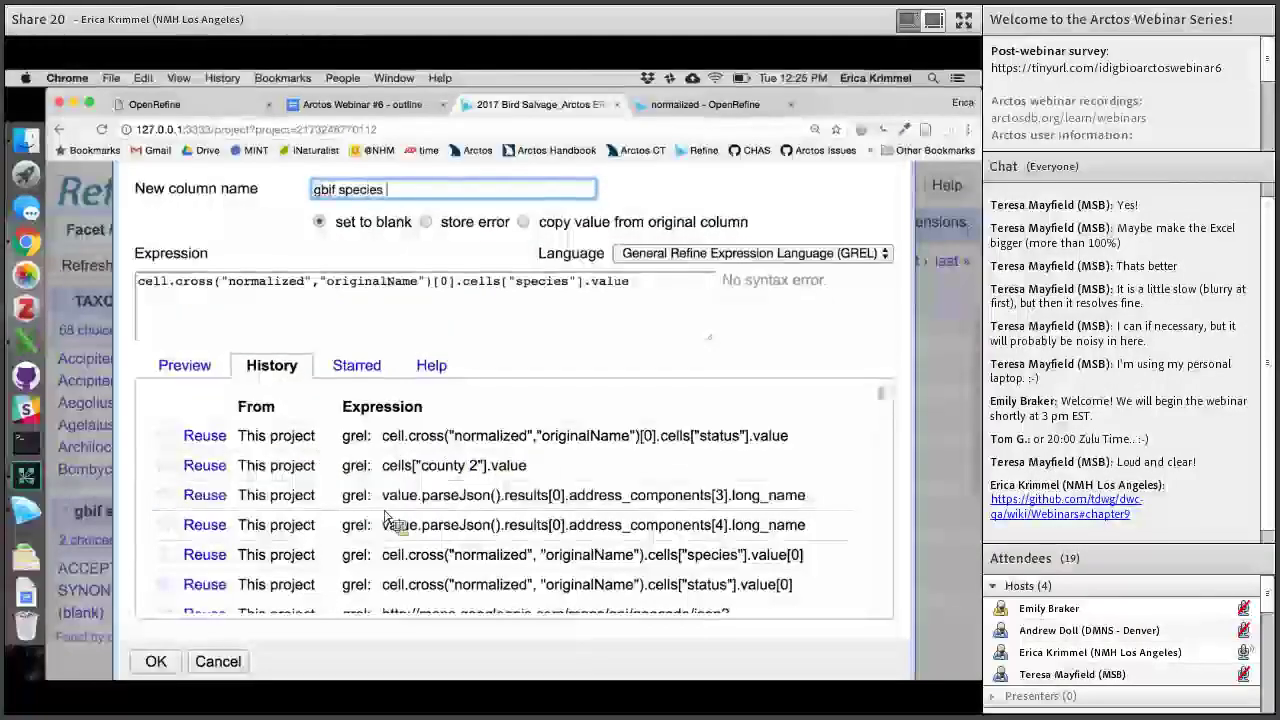
type(" 2")
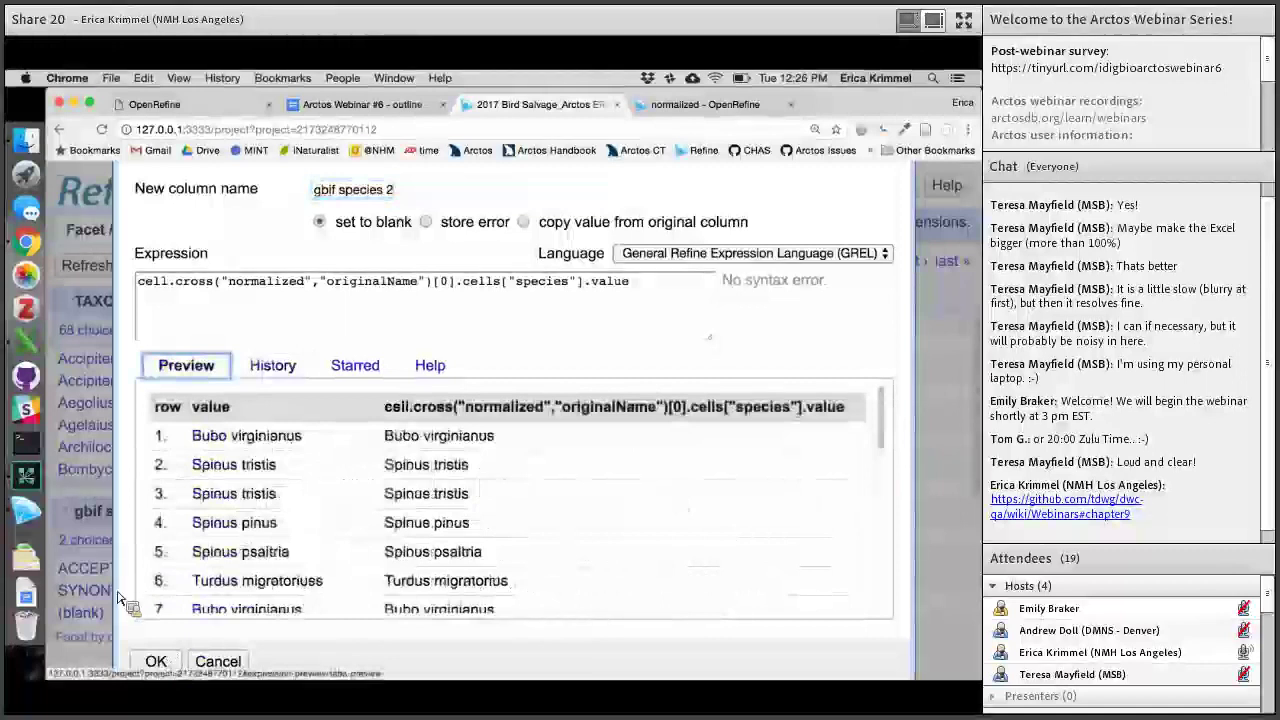
left_click(155, 661)
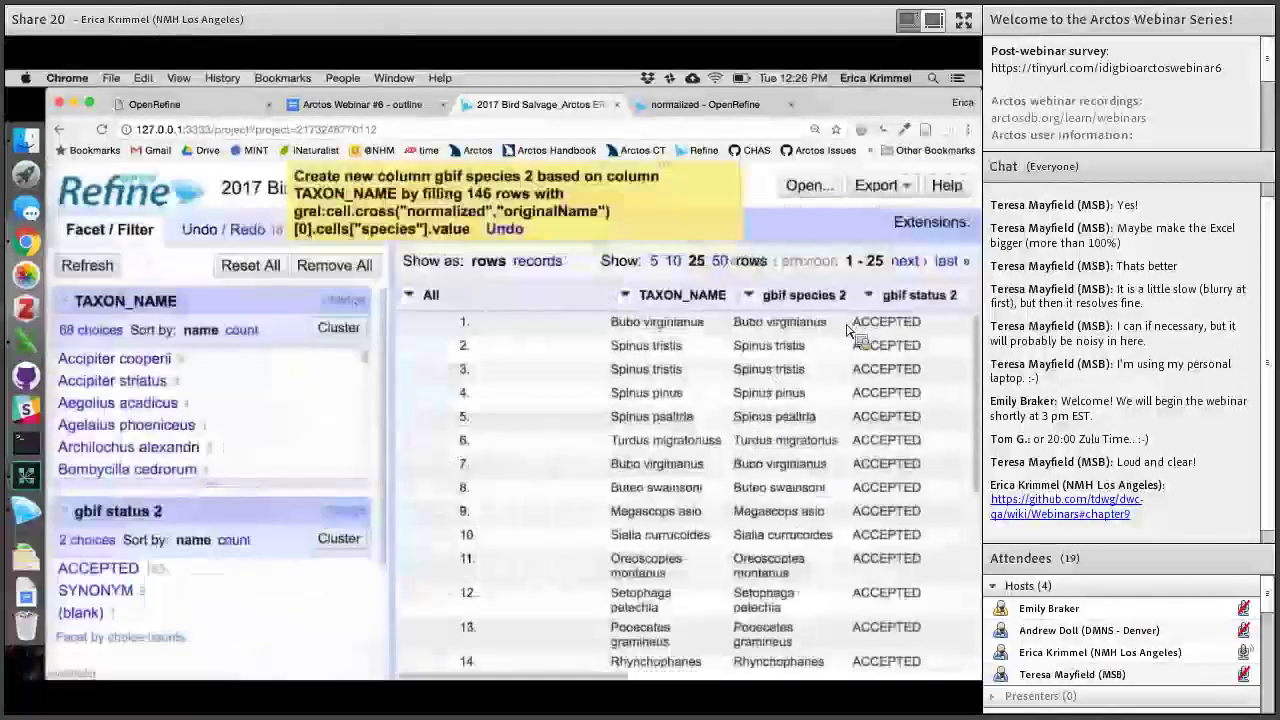
Filter the gbif status 2 facet to SYNONYM, showing the 5 Parus gambeli rows
left_click(95, 590)
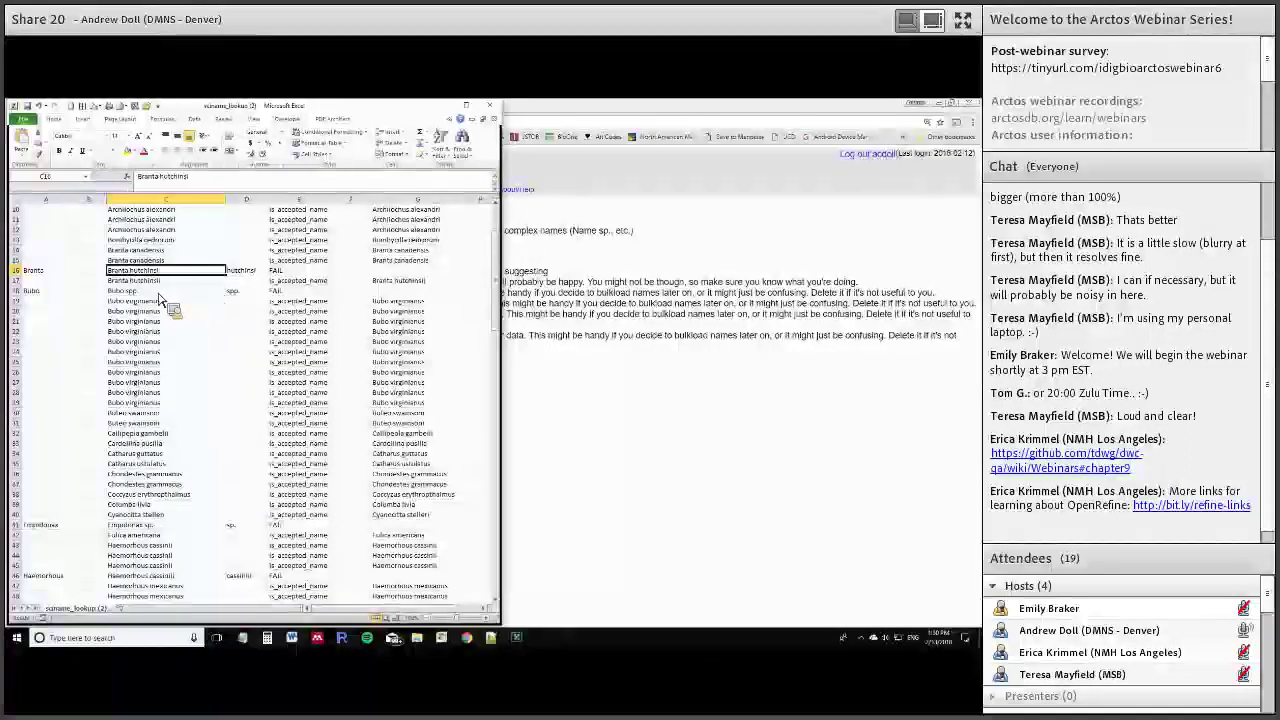
Review the Bubo spp. entry and the rows below it, then switch to the Arctos scientific-name page
left_click(205, 292)
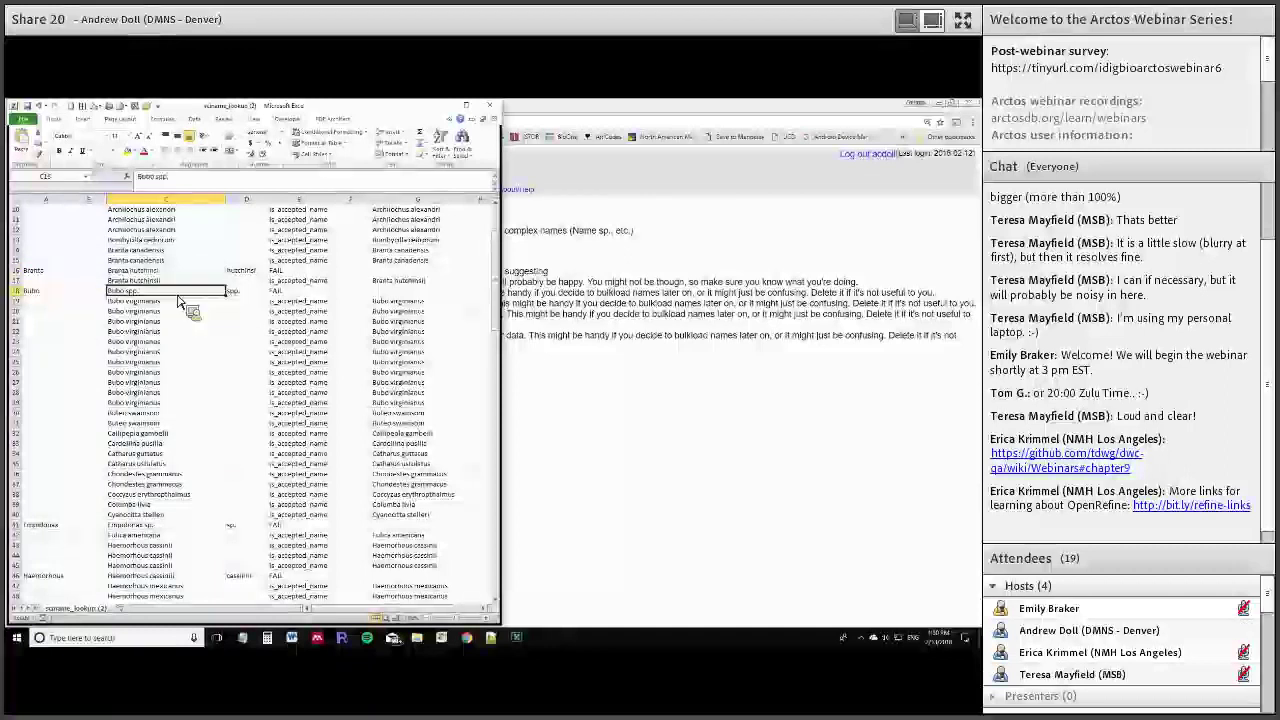
scroll(175, 275, "down", 2)
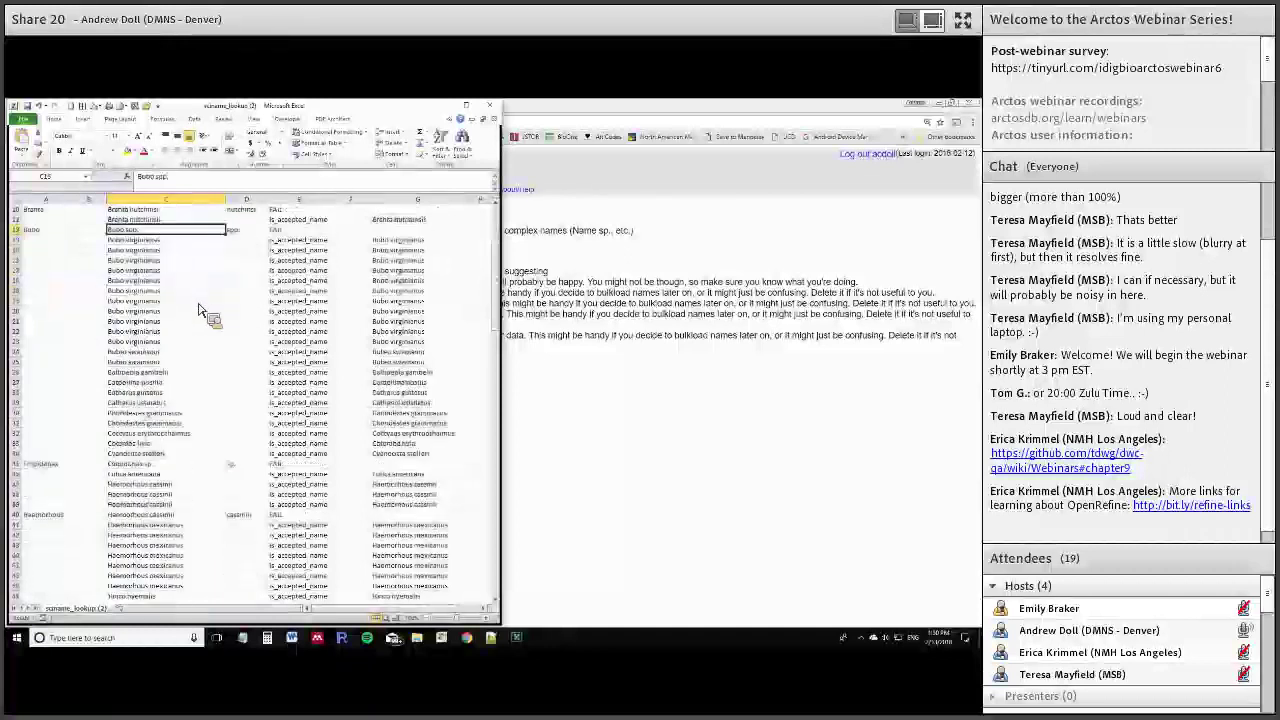
scroll(176, 380, "down", 2)
scroll(176, 380, "down", 1)
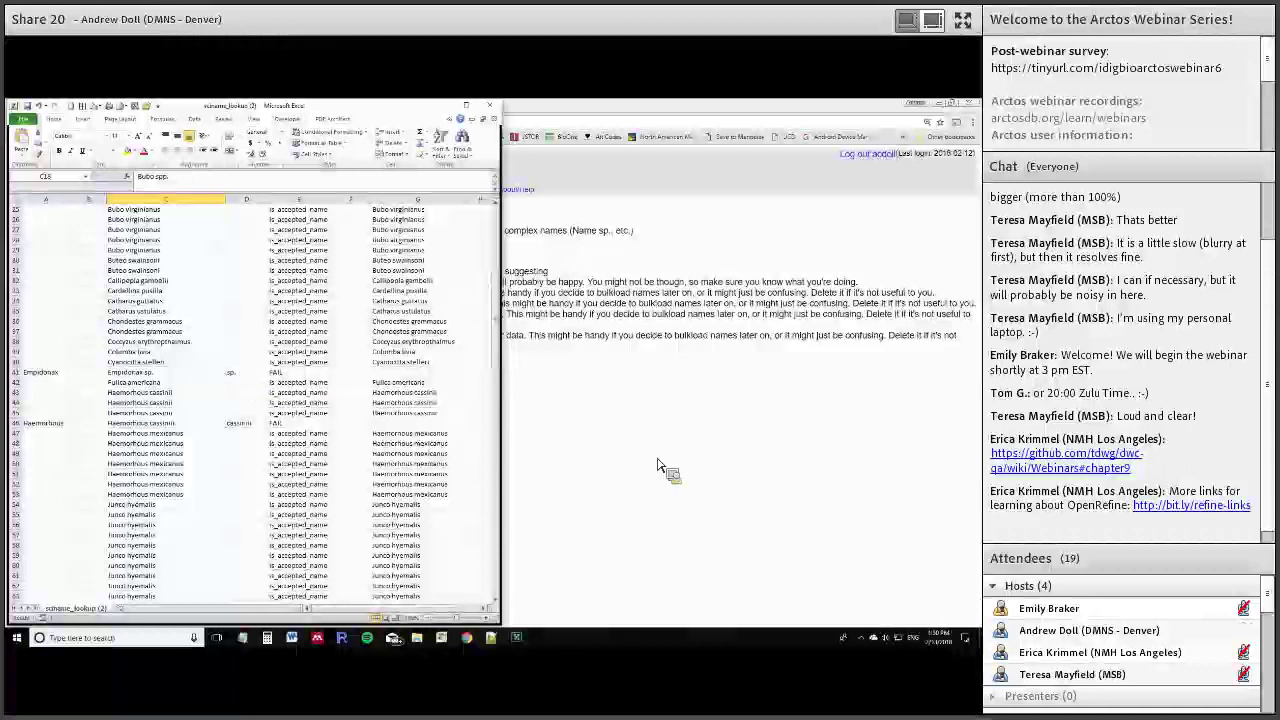
key("alt+Tab")
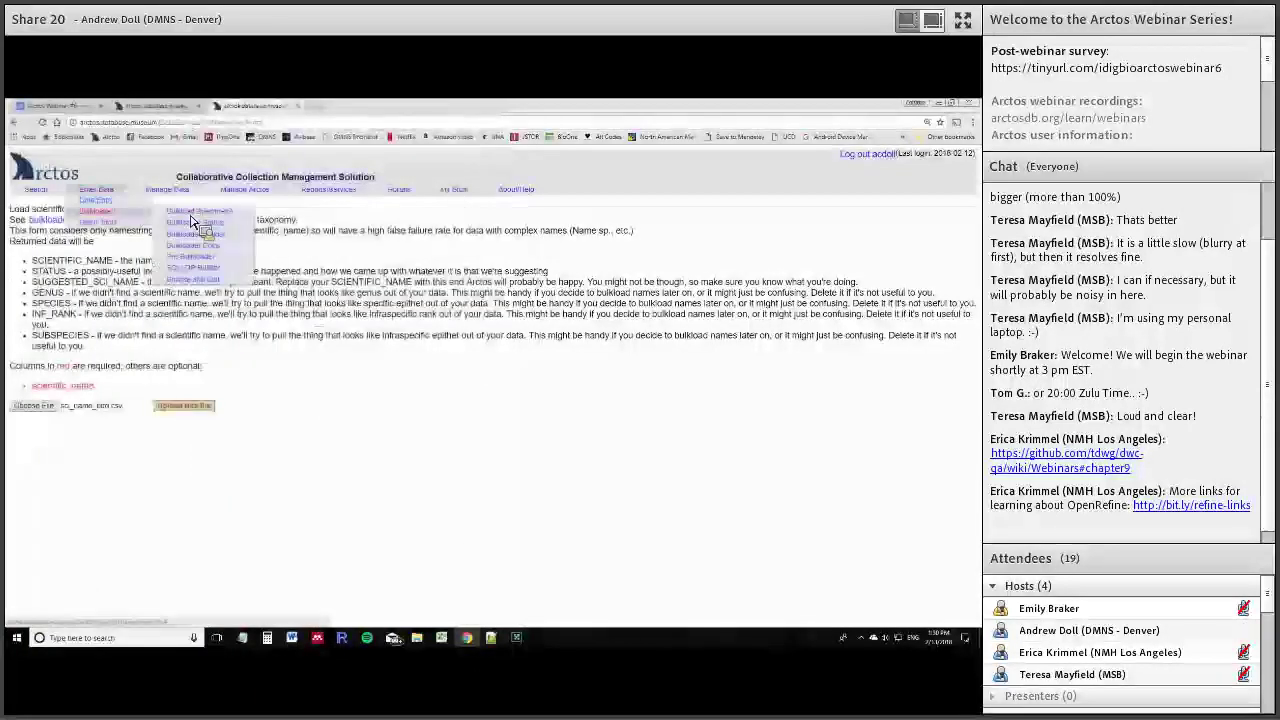
Open Bulkload Specimens from the Enter Data menu, then switch to the Webinar #6 outline document
left_click(140, 256)
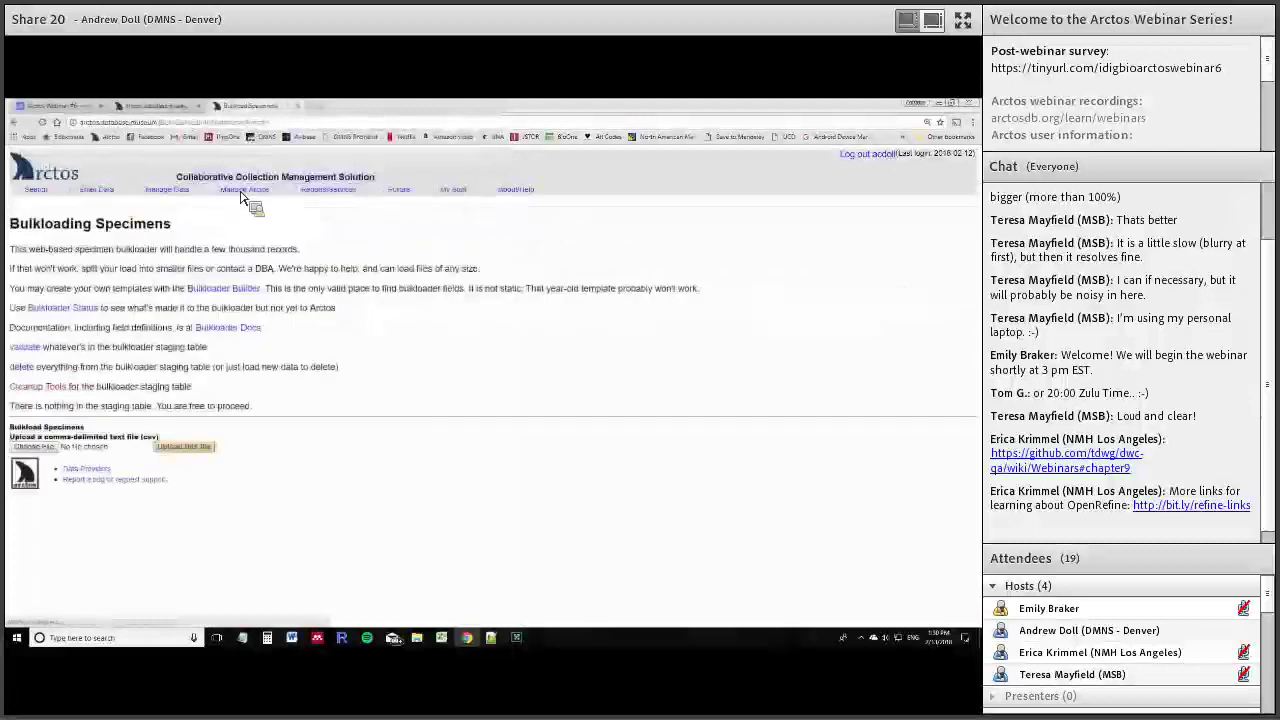
mouse_move(99, 197)
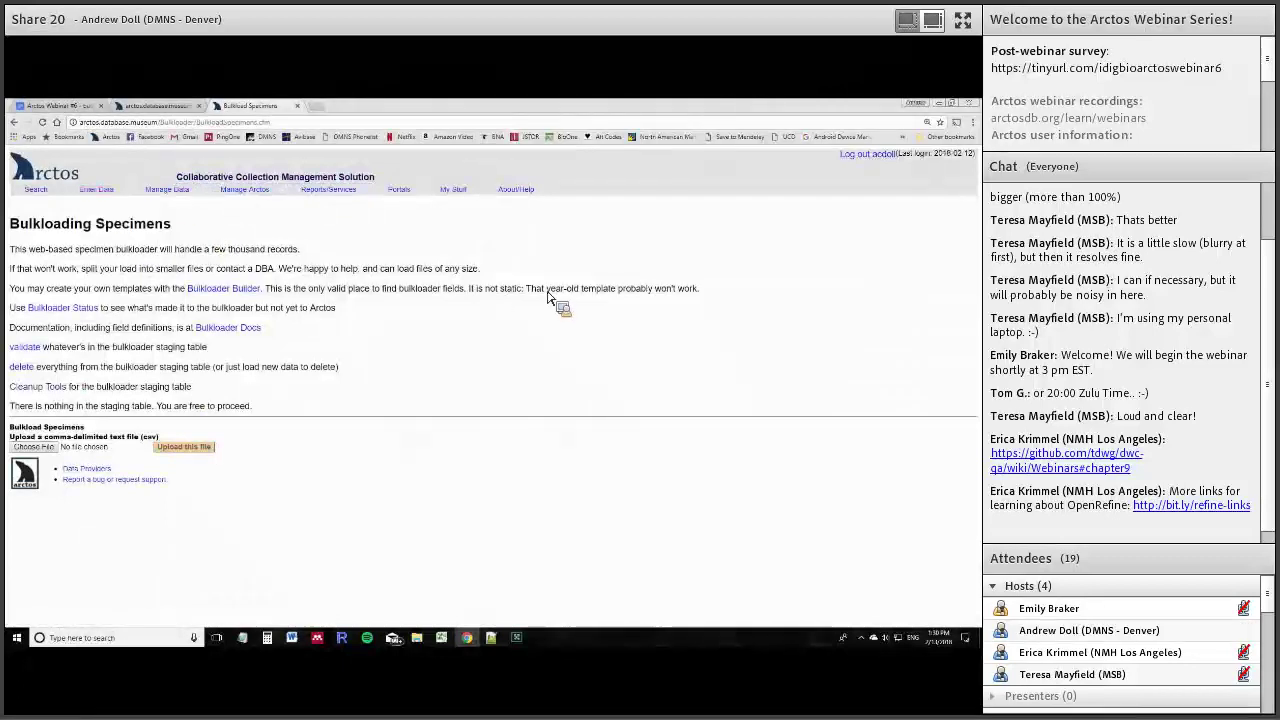
key("ctrl+Tab")
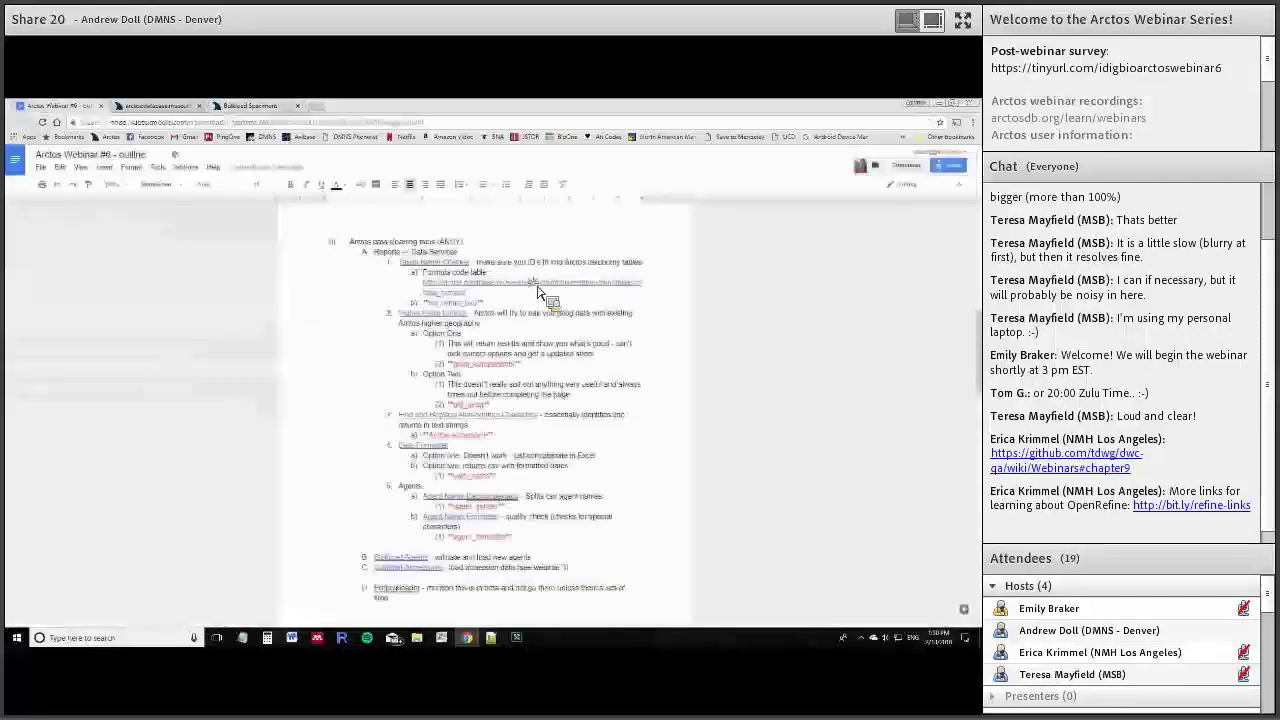
Look over the taxa_formula code-table documentation, then return to the Bulkloading Specimens page
left_click(456, 297, "ctrl")
left_click(255, 106)
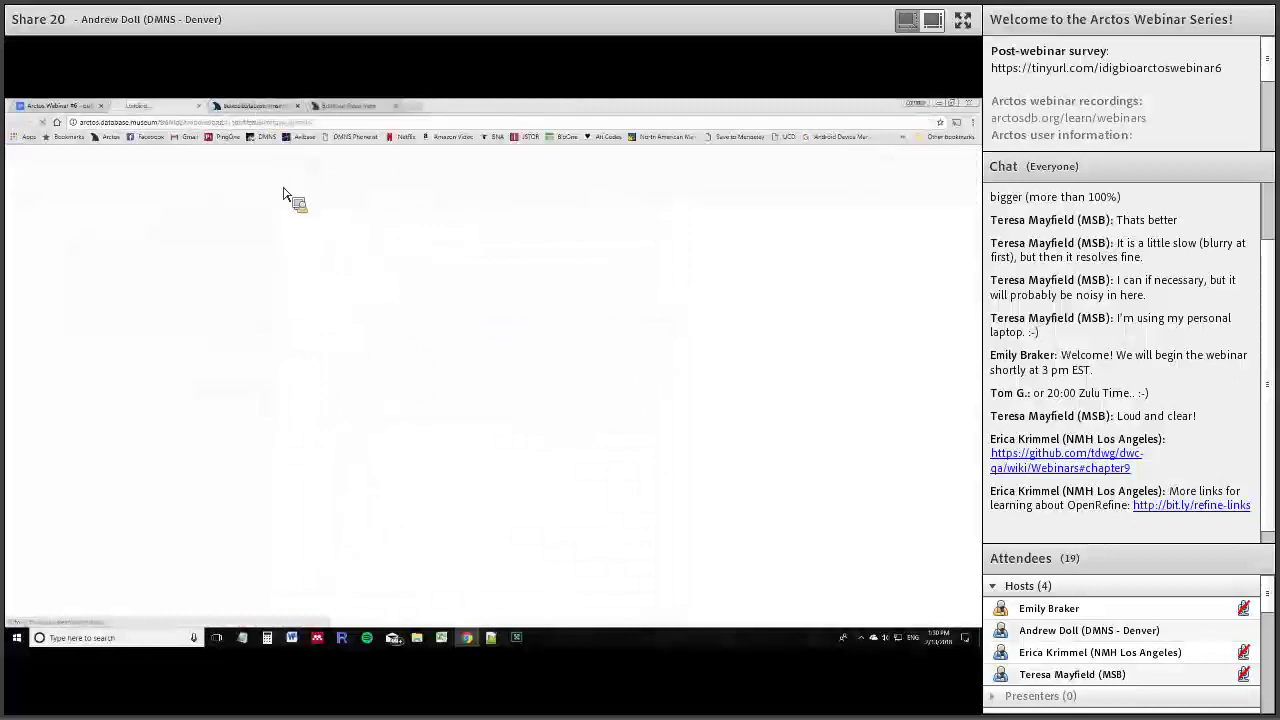
left_click(255, 106)
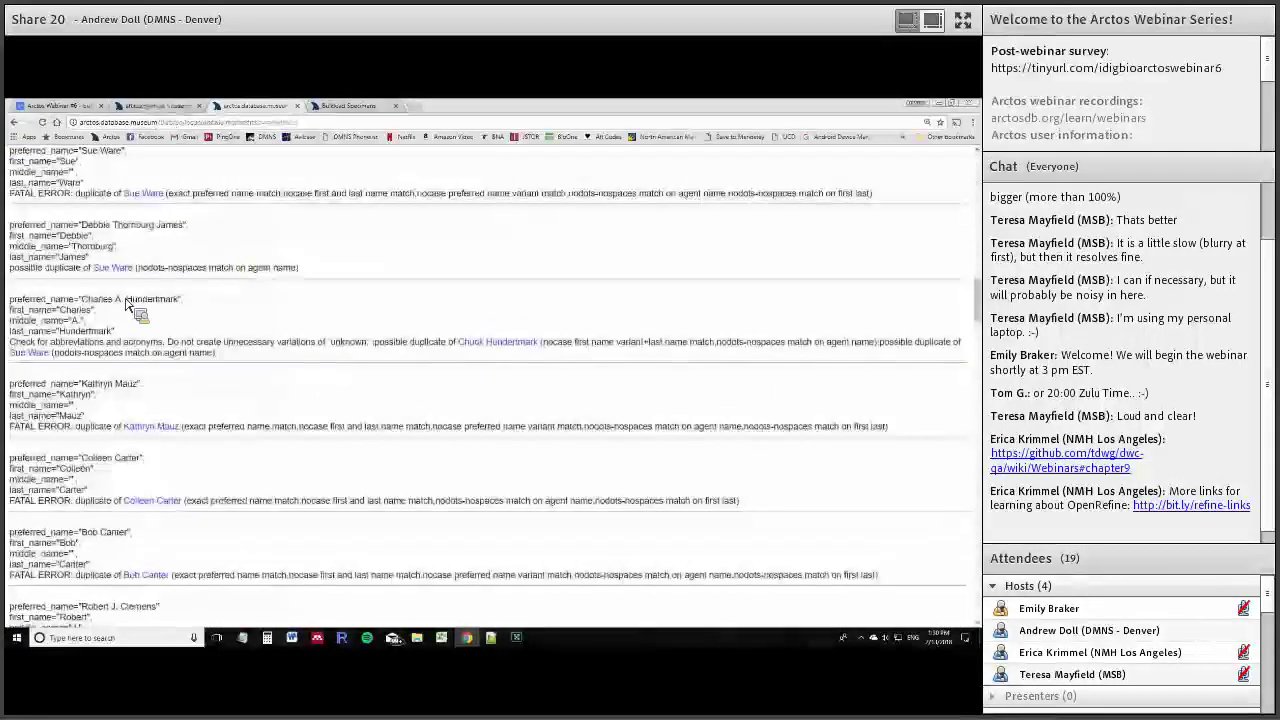
key("ctrl+shift+Tab")
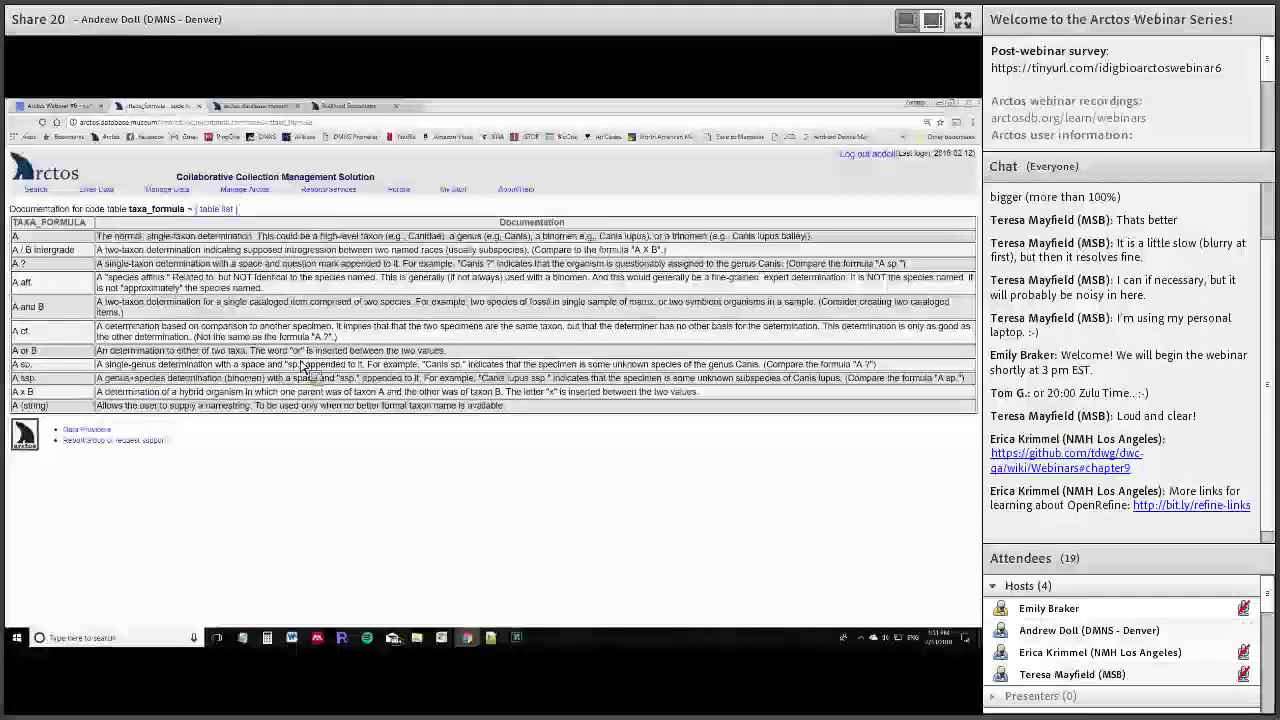
left_click(367, 112)
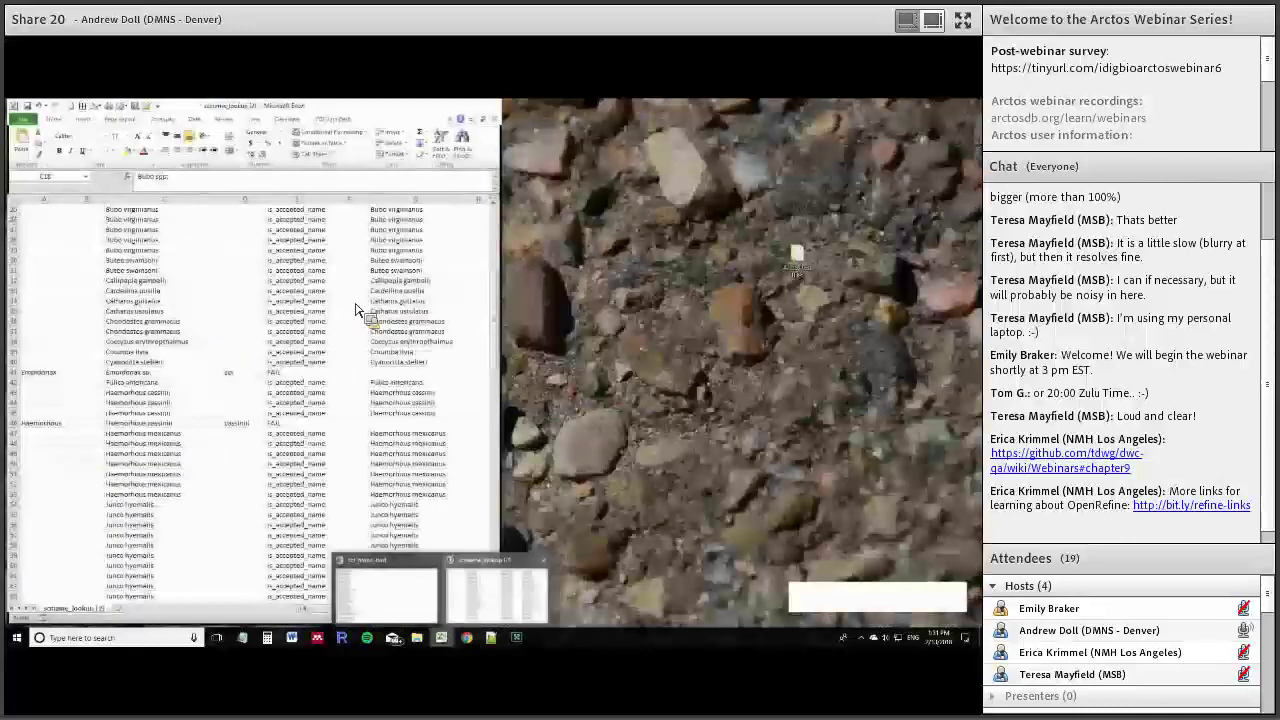
Scroll through the name-lookup results and FAIL rows, then move to the sci_name_bird species list
left_click(380, 588)
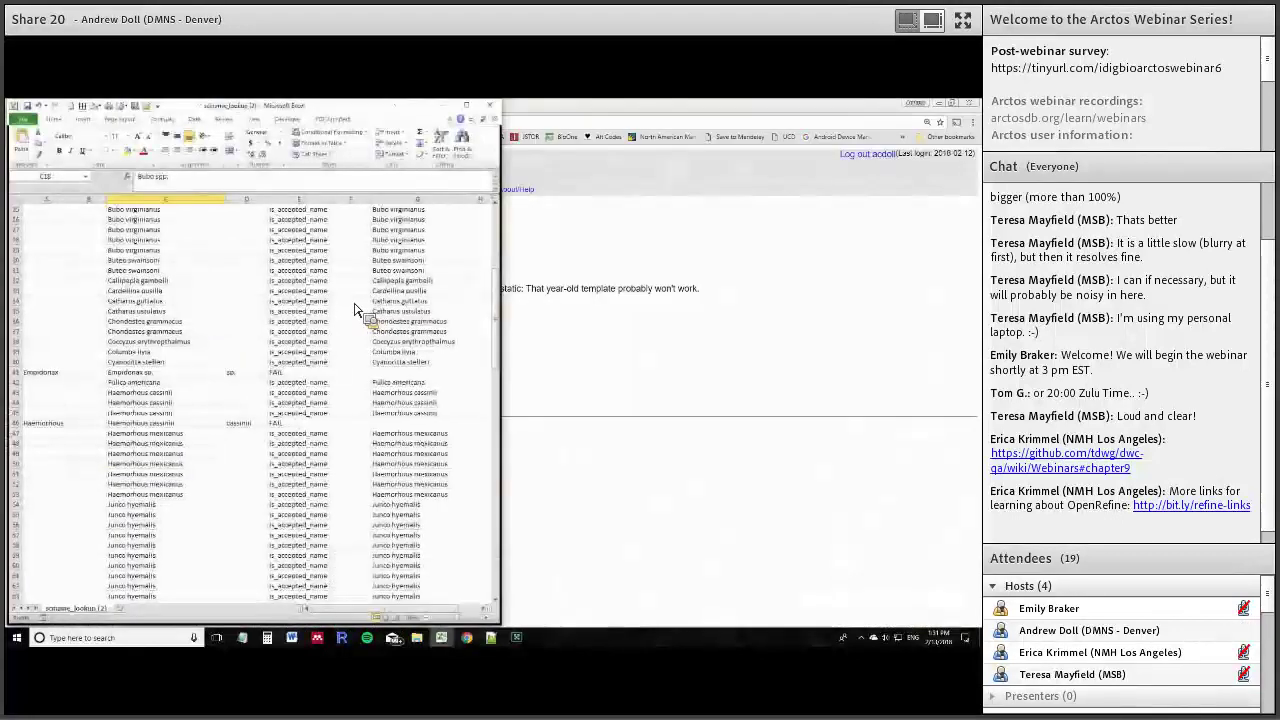
scroll(354, 309, "down", 8)
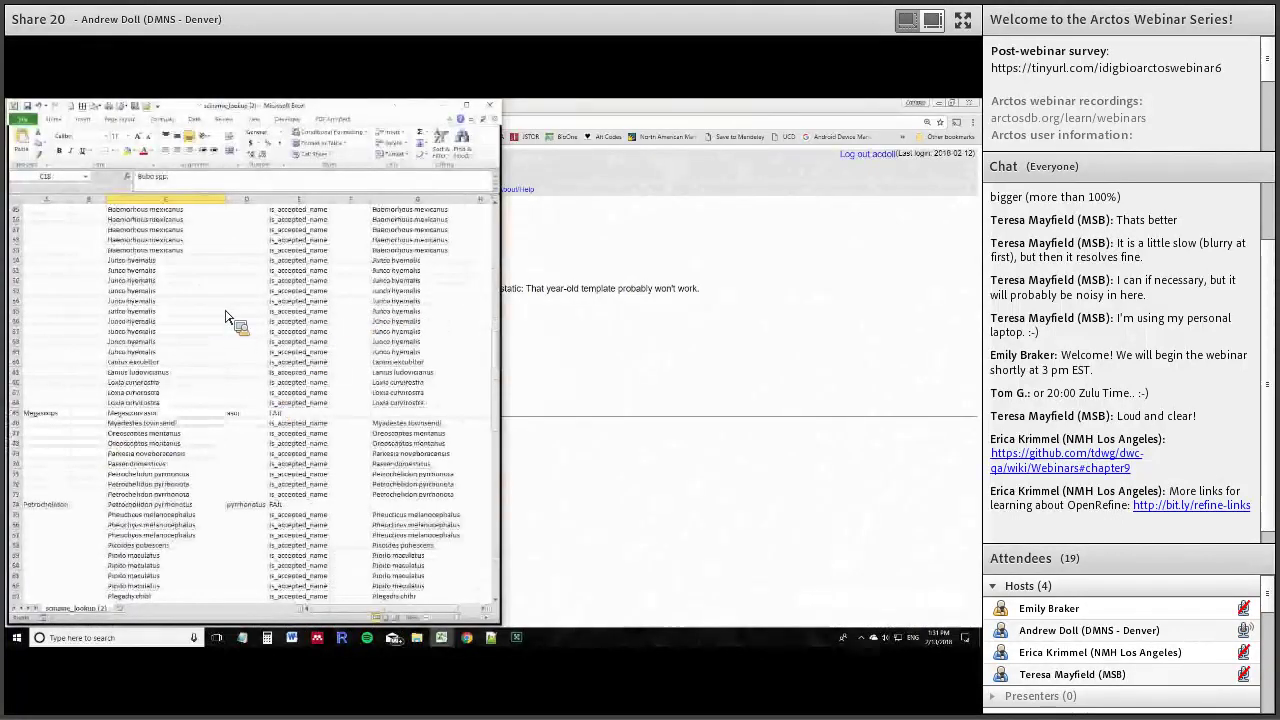
scroll(150, 338, "down", 3)
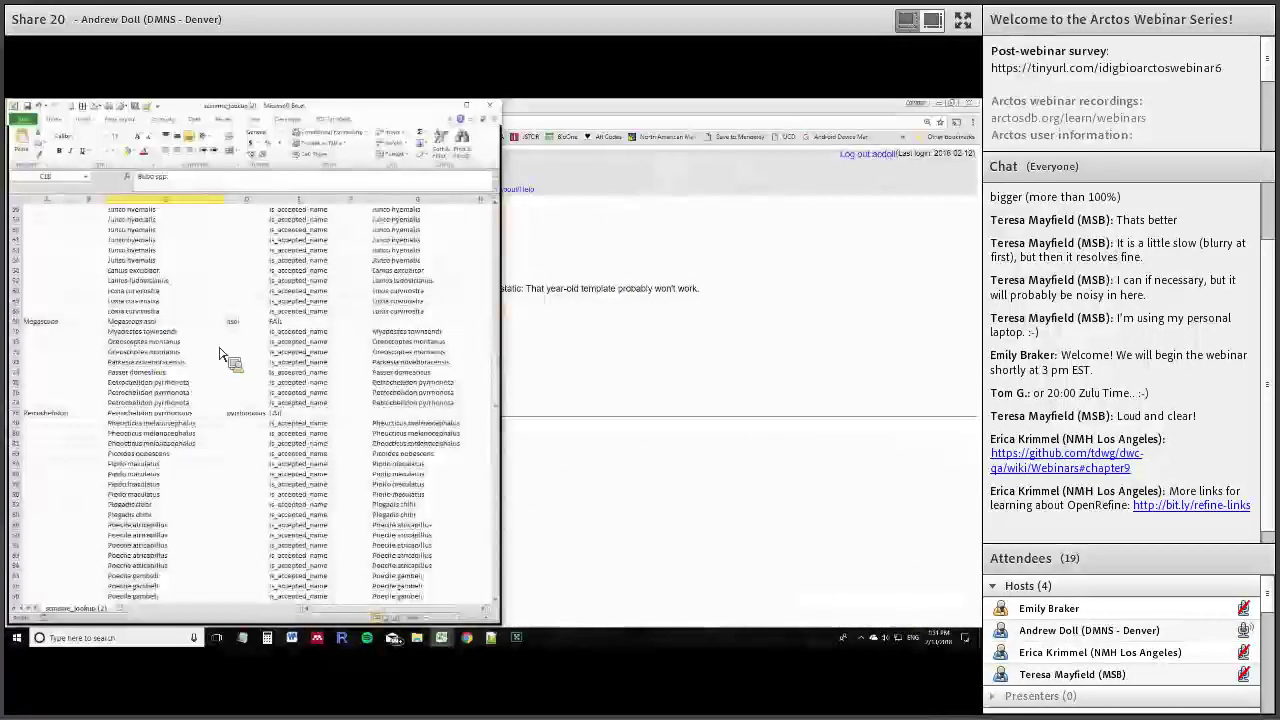
scroll(222, 357, "down", 2)
scroll(180, 413, "down", 5)
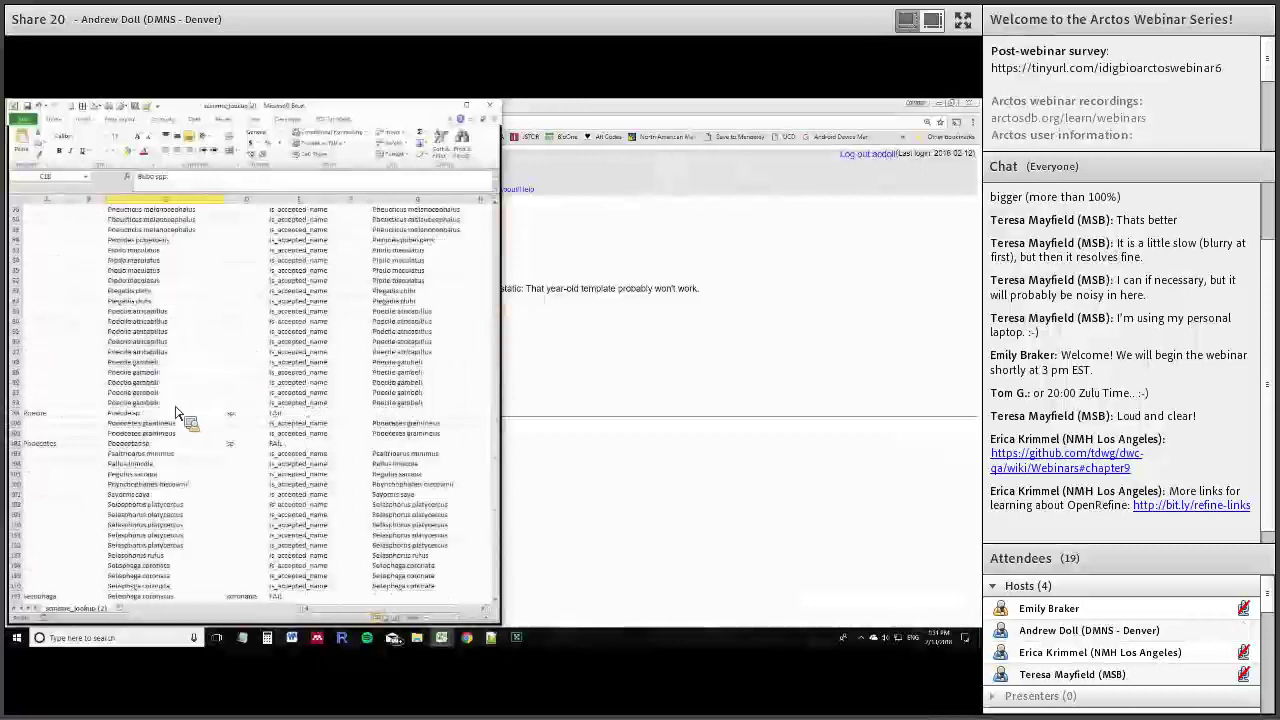
scroll(176, 412, "down", 1)
scroll(180, 402, "down", 7)
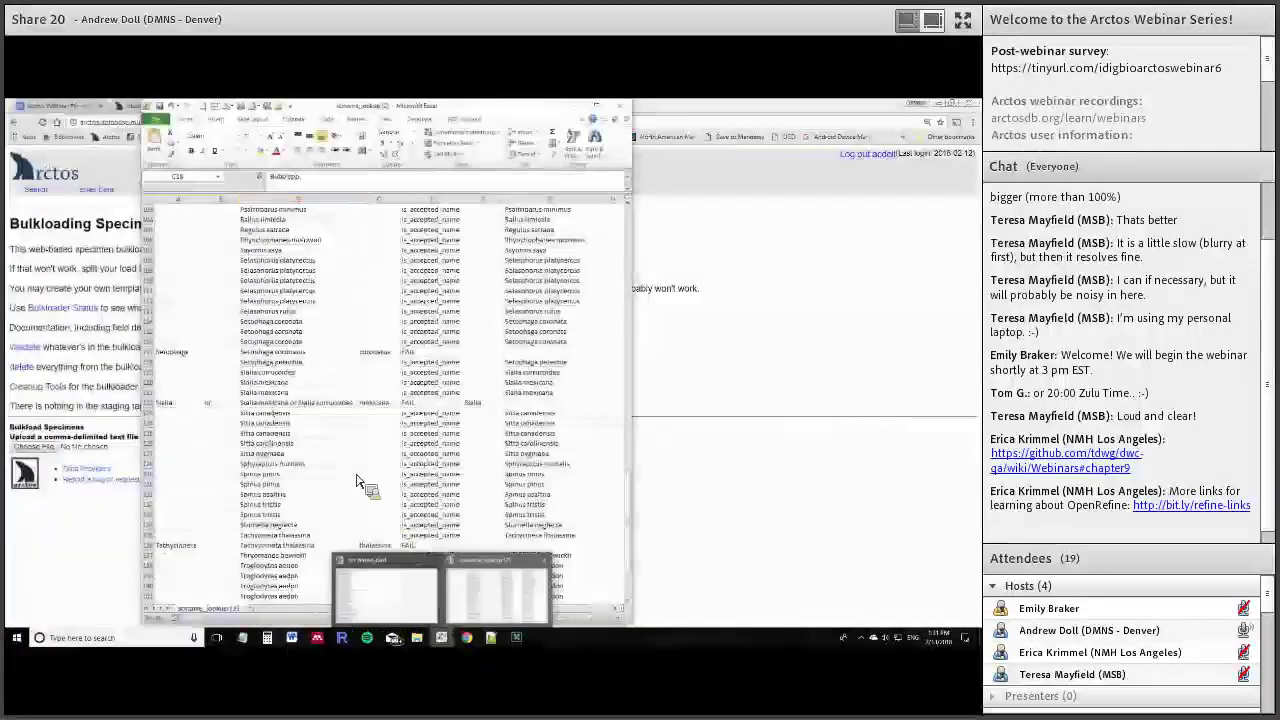
key("ctrl+Tab")
scroll(308, 400, "down", 20)
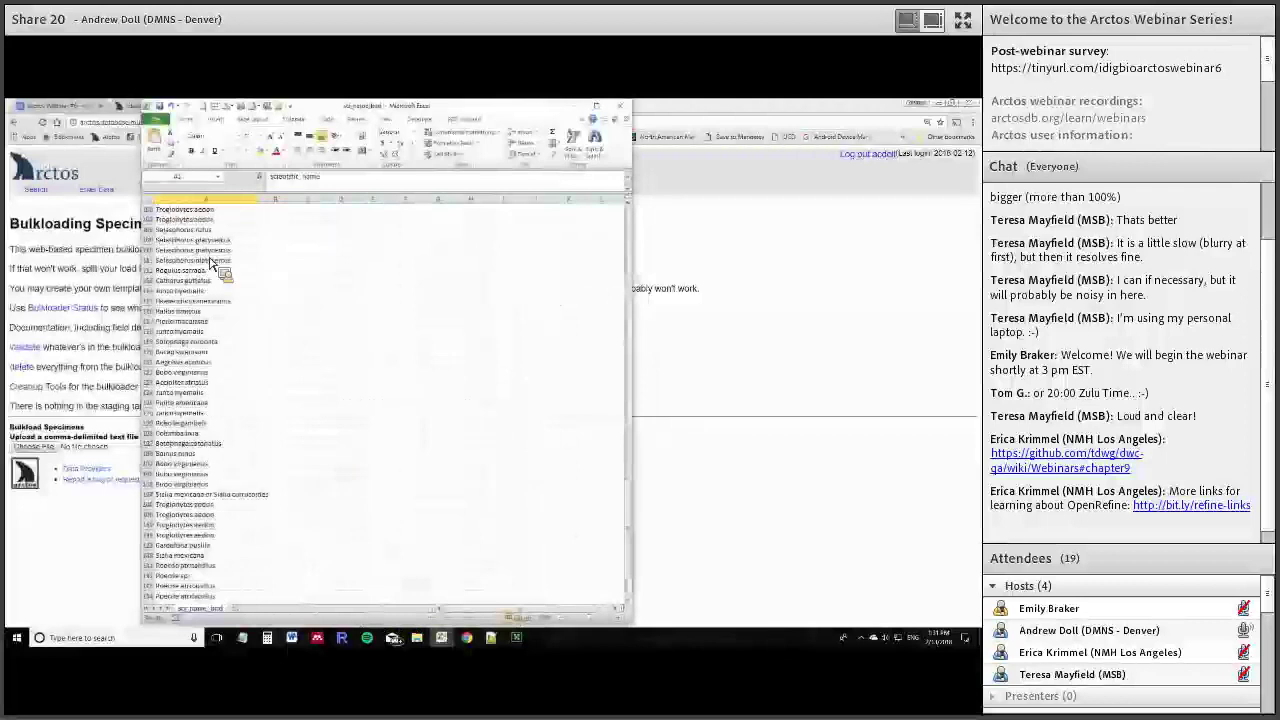
Replace 'or' with 'x' in A134 so it reads 'Sialia mexicana x Sialia currucoides'
left_click(246, 251)
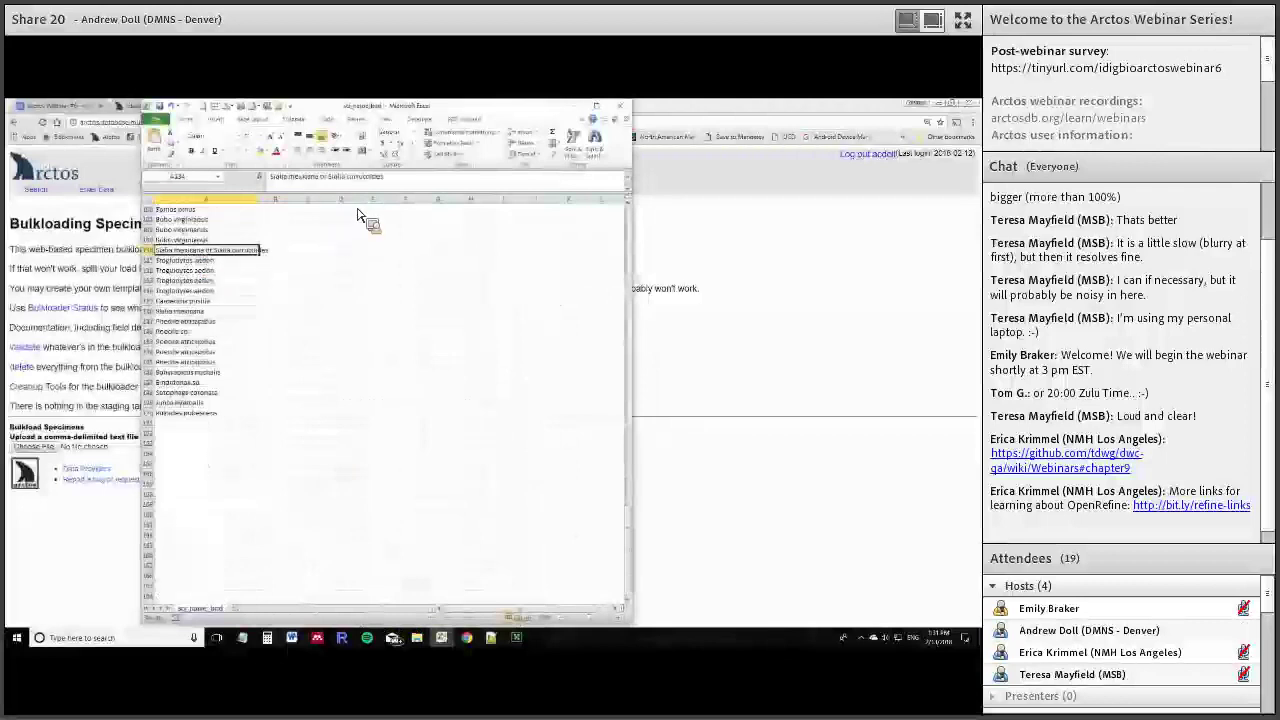
triple_click(310, 178)
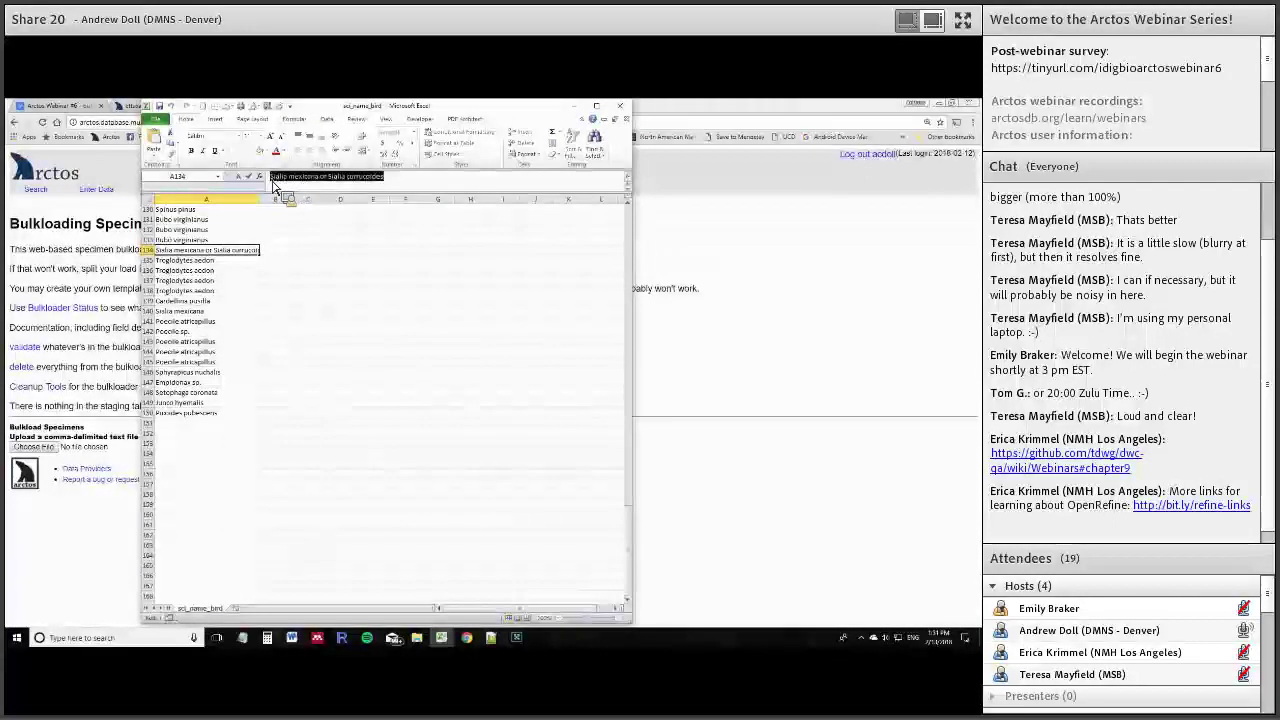
left_click(386, 180)
triple_click(390, 188)
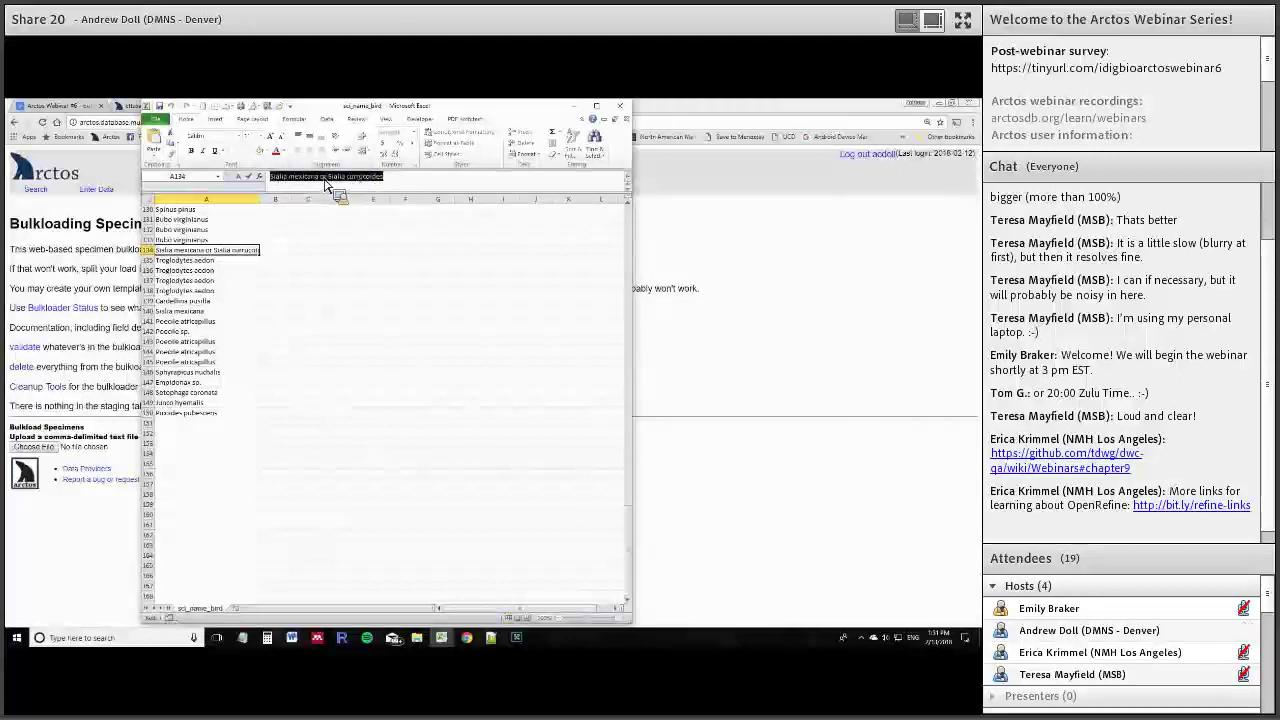
left_click_drag(325, 184, 242, 244)
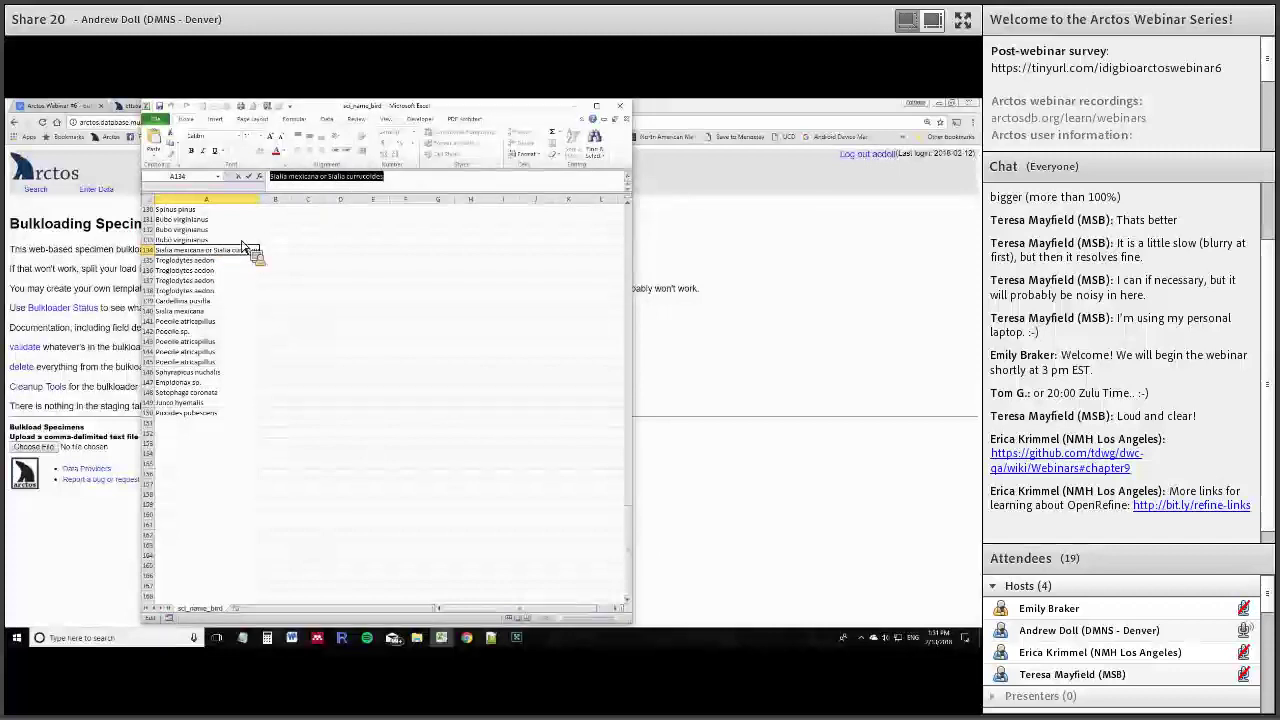
left_click_drag(322, 181, 322, 182)
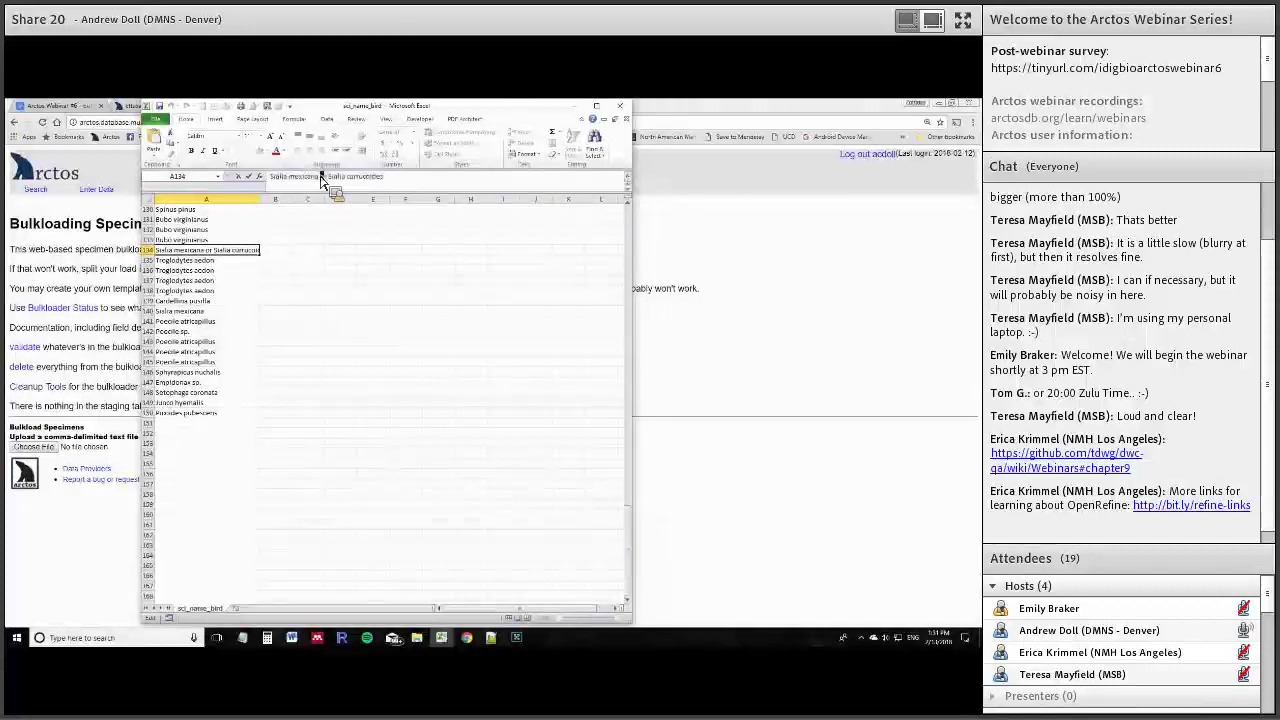
type("x")
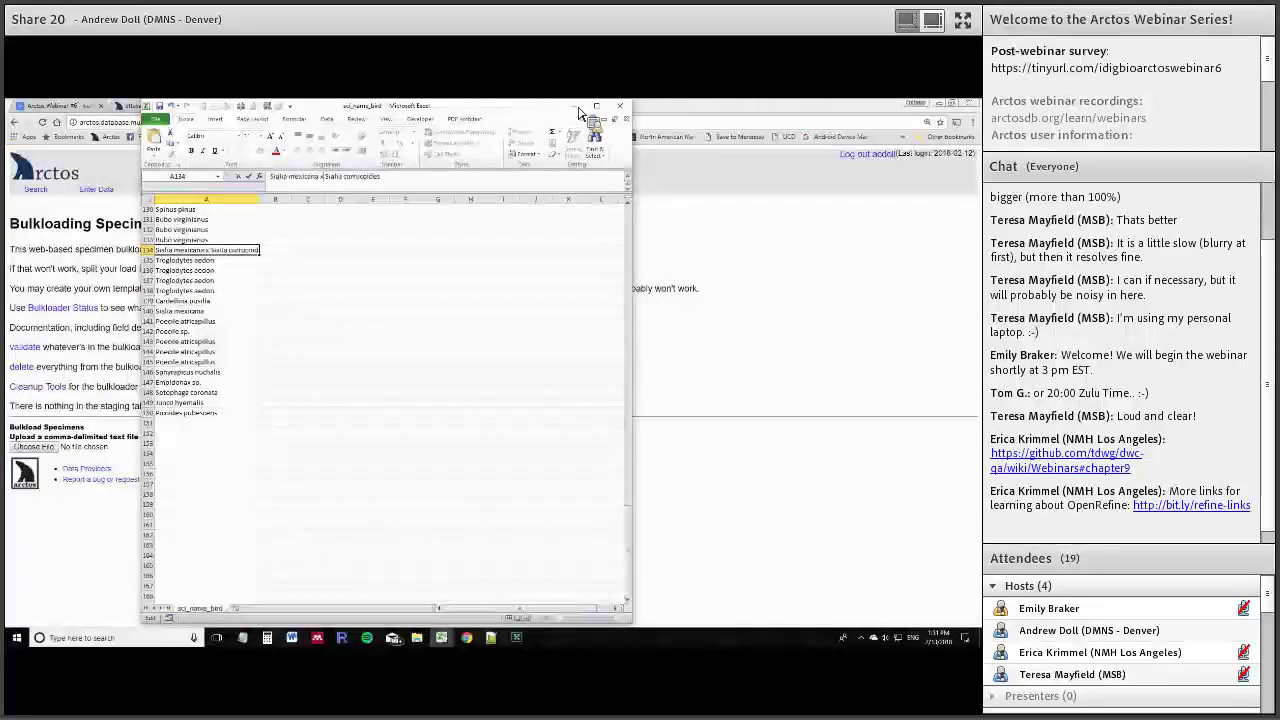
left_click(466, 638)
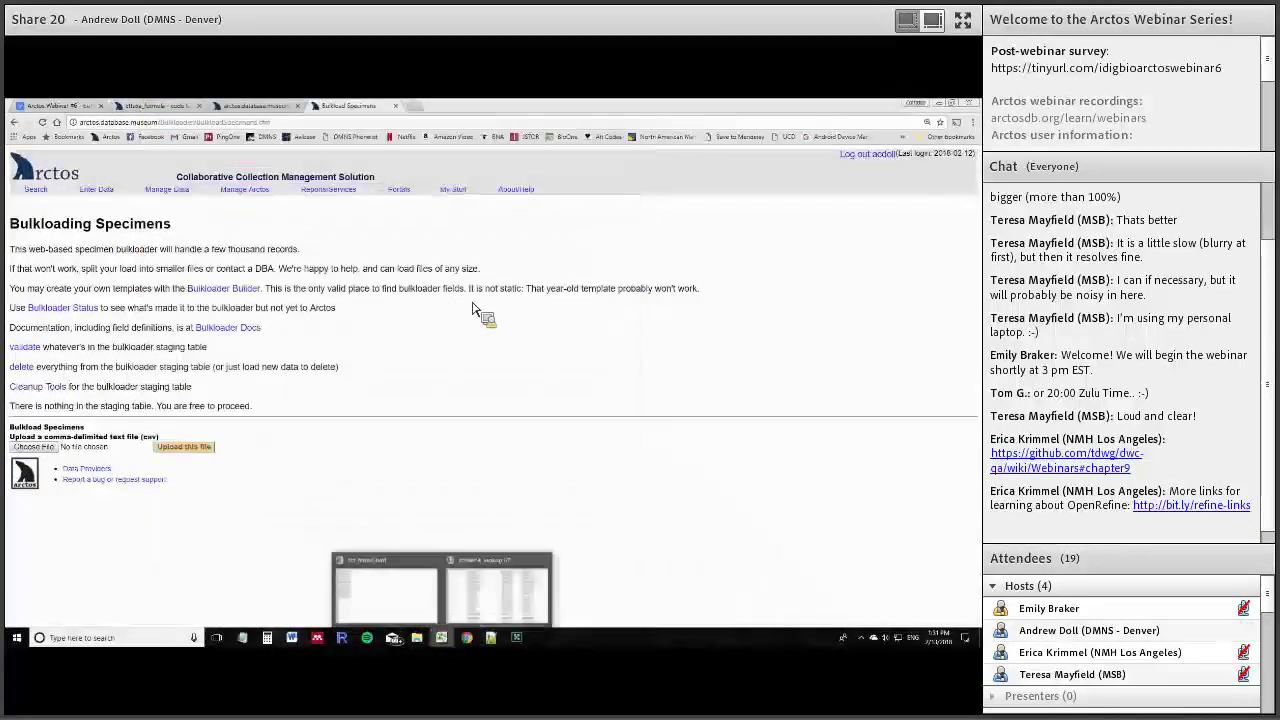
left_click(441, 638)
scroll(400, 372, "down", 5)
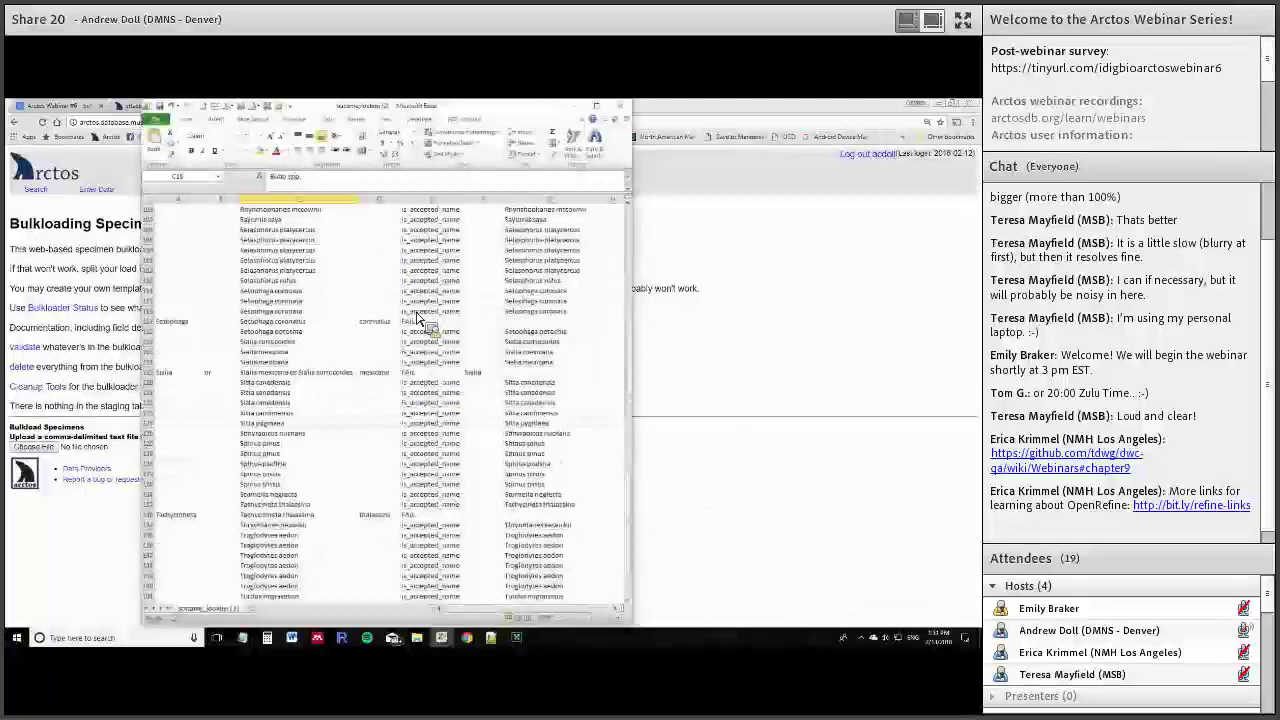
scroll(410, 295, "up", 5)
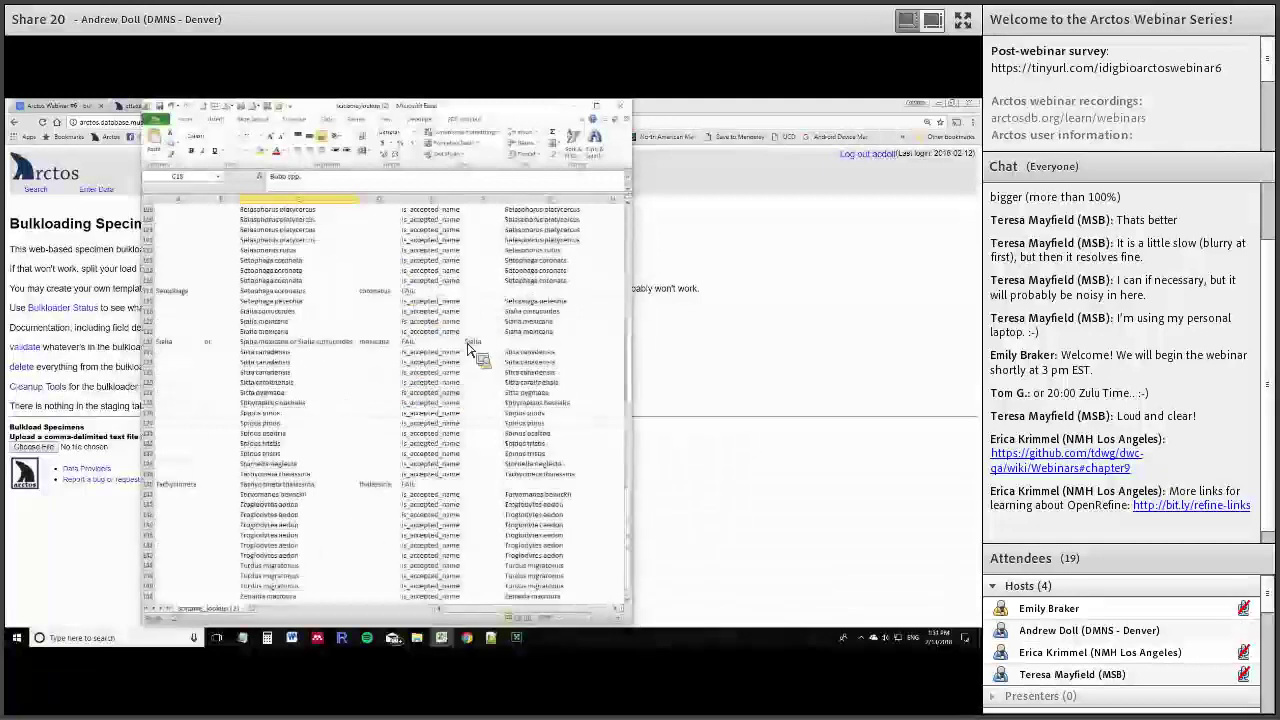
scroll(448, 320, "up", 5)
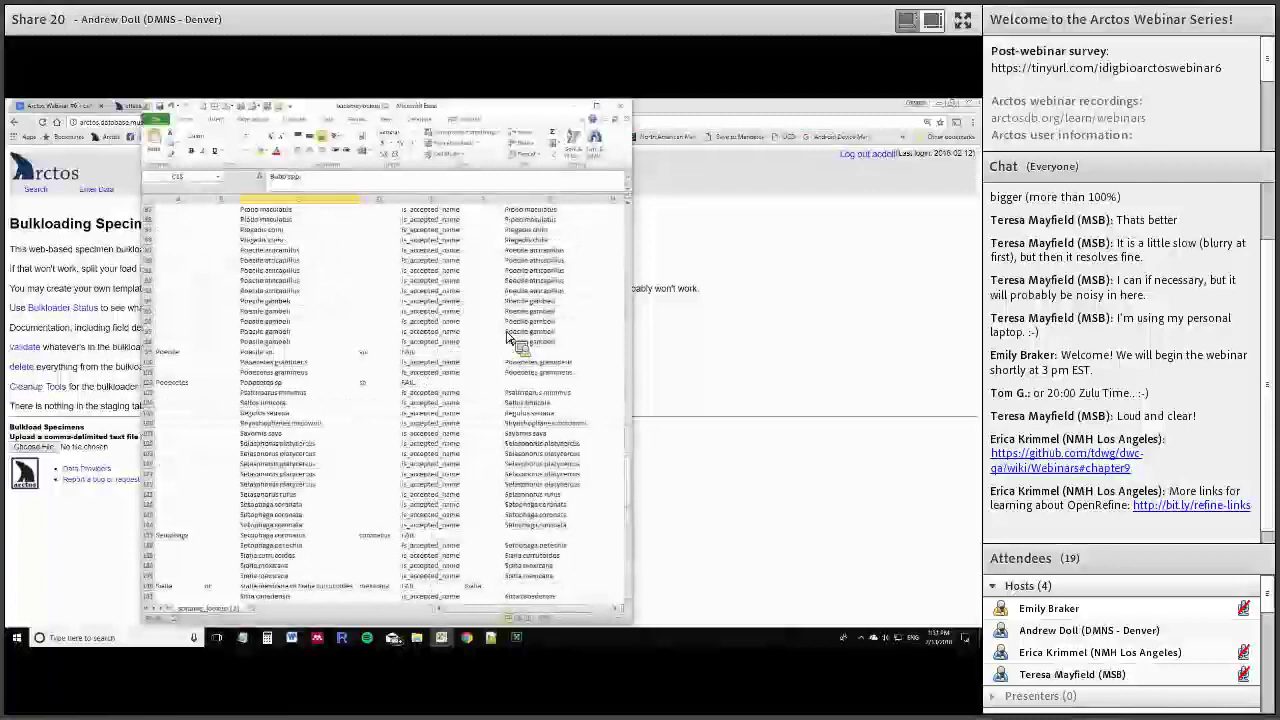
scroll(455, 352, "up", 4)
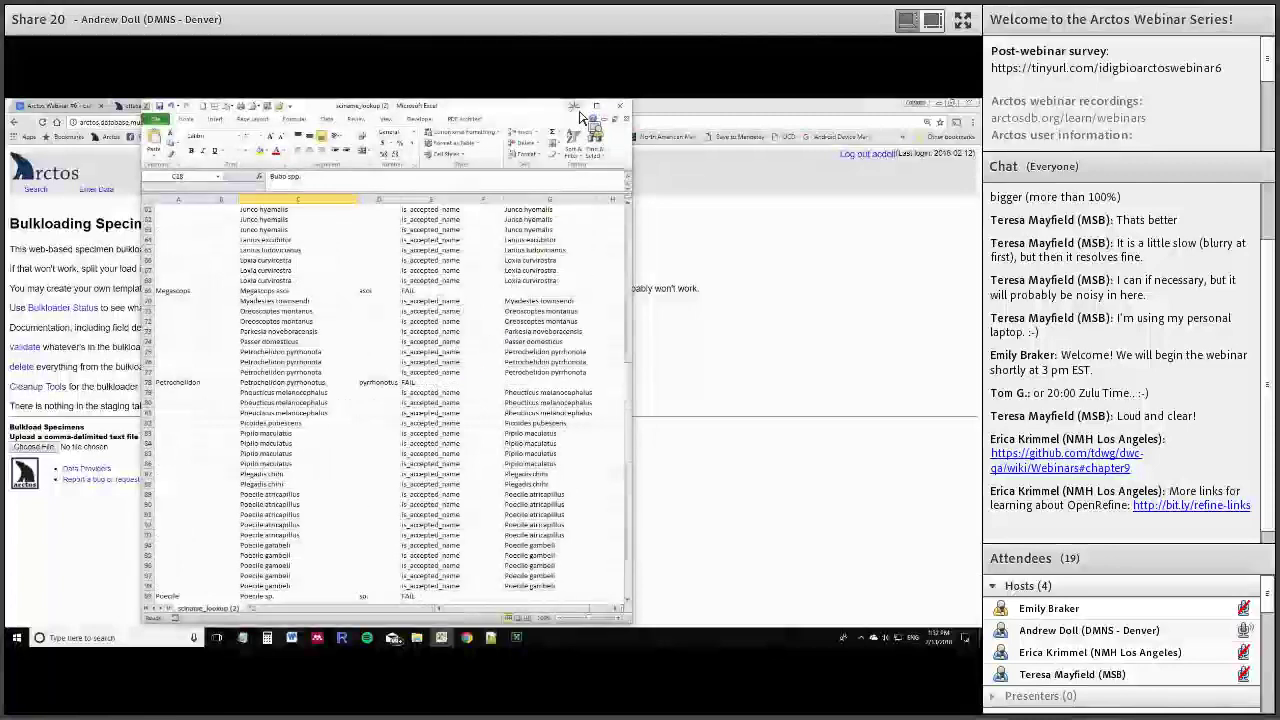
left_click(468, 637)
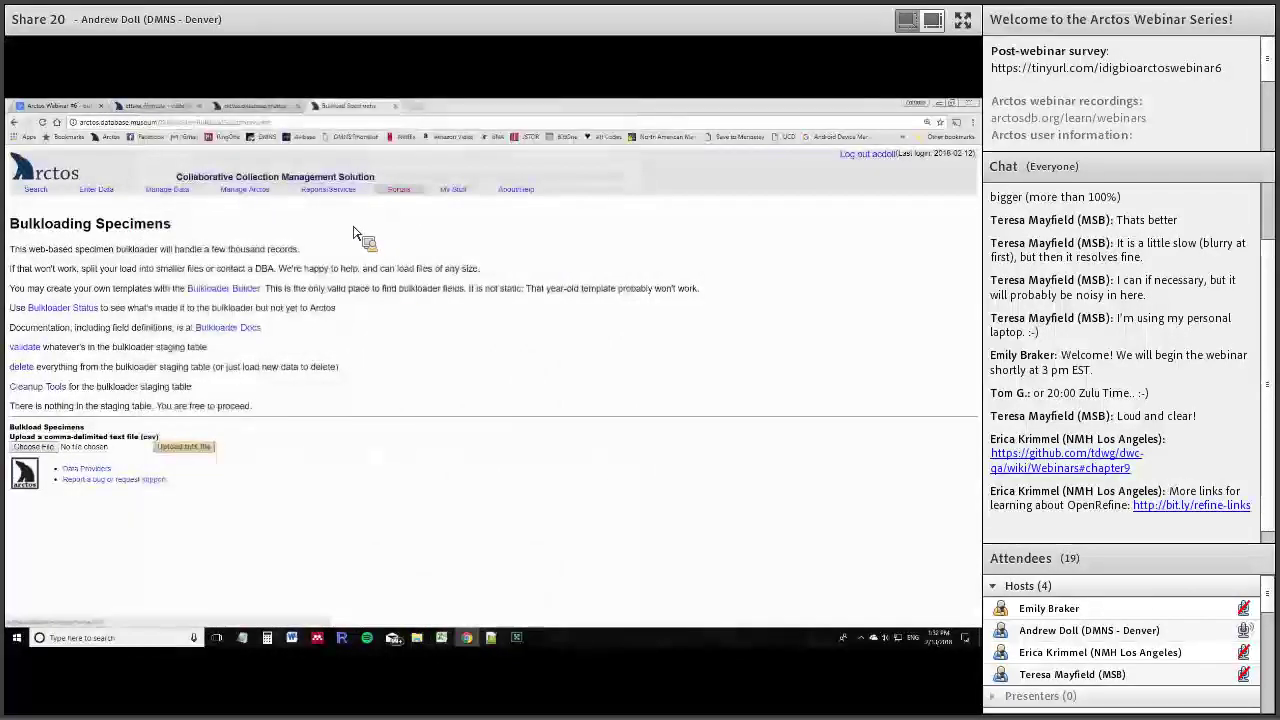
Open Higher Geog Lookup under Reports/Services > Data Services
mouse_move(408, 240)
mouse_move(450, 325)
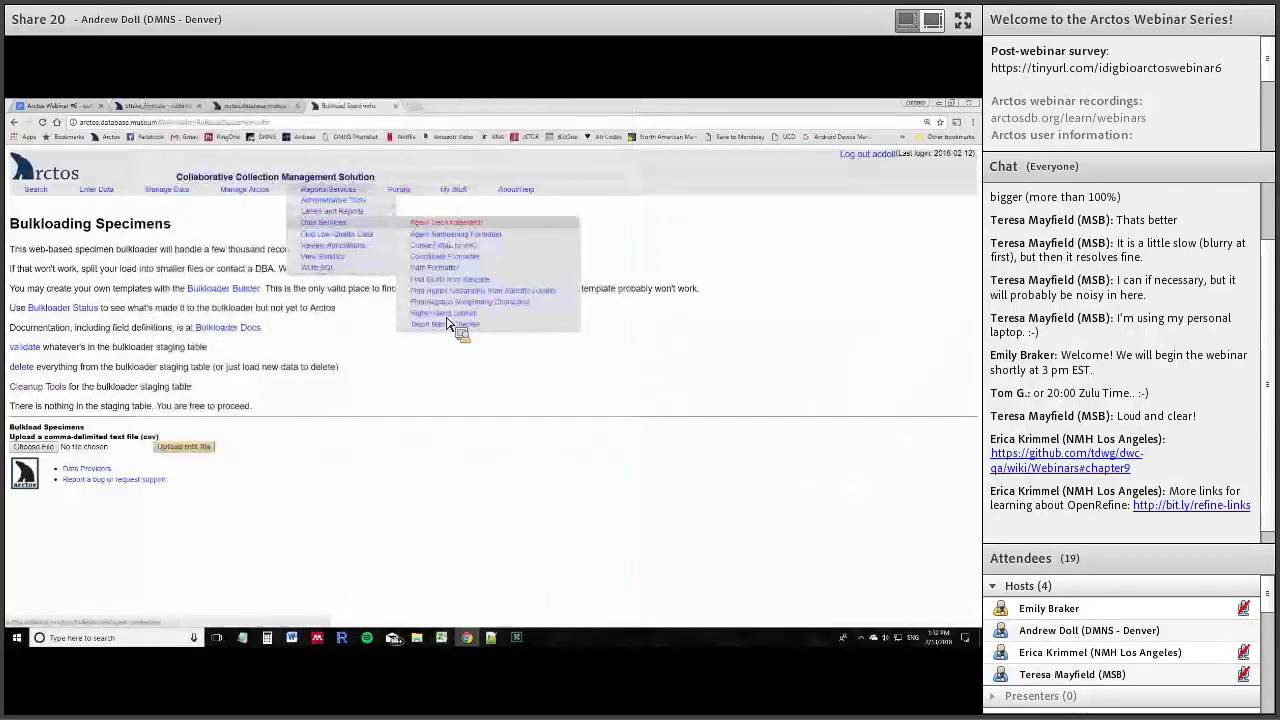
left_click(446, 315)
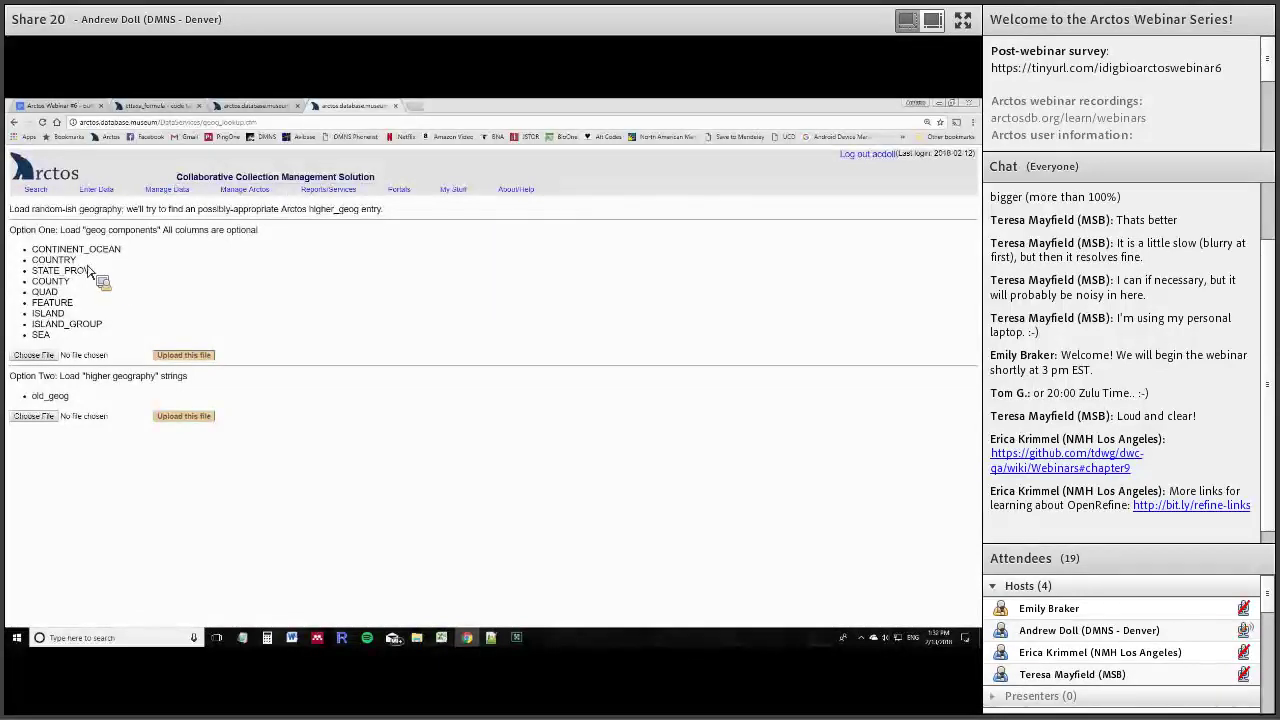
Highlight the expected geography column names listed on the Higher Geog Lookup page
left_click_drag(33, 252, 65, 333)
left_click(47, 272)
left_click_drag(40, 265, 60, 285)
left_click(360, 428)
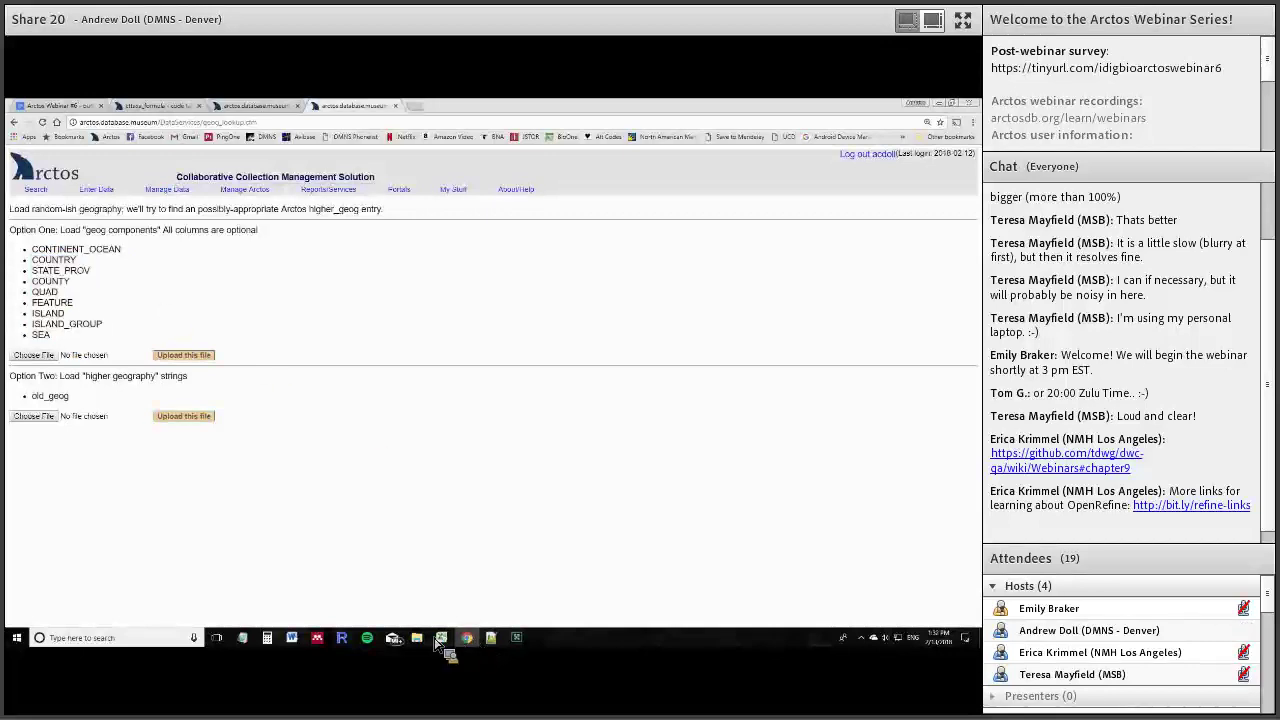
Open geog_components_bird from the Arctos test files folder and autofit columns A–H
left_click_drag(428, 645, 193, 325)
key("alt+Left")
key("alt+Left")
double_click(198, 304)
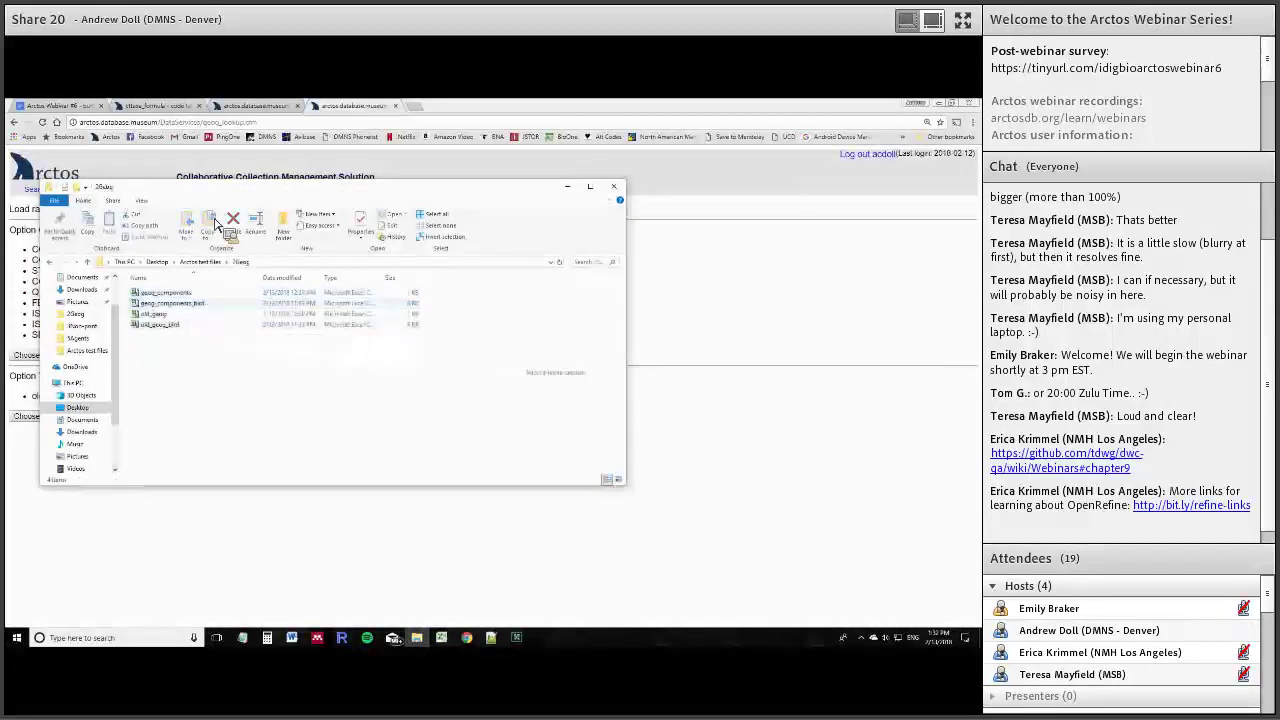
left_click(414, 201, "shift")
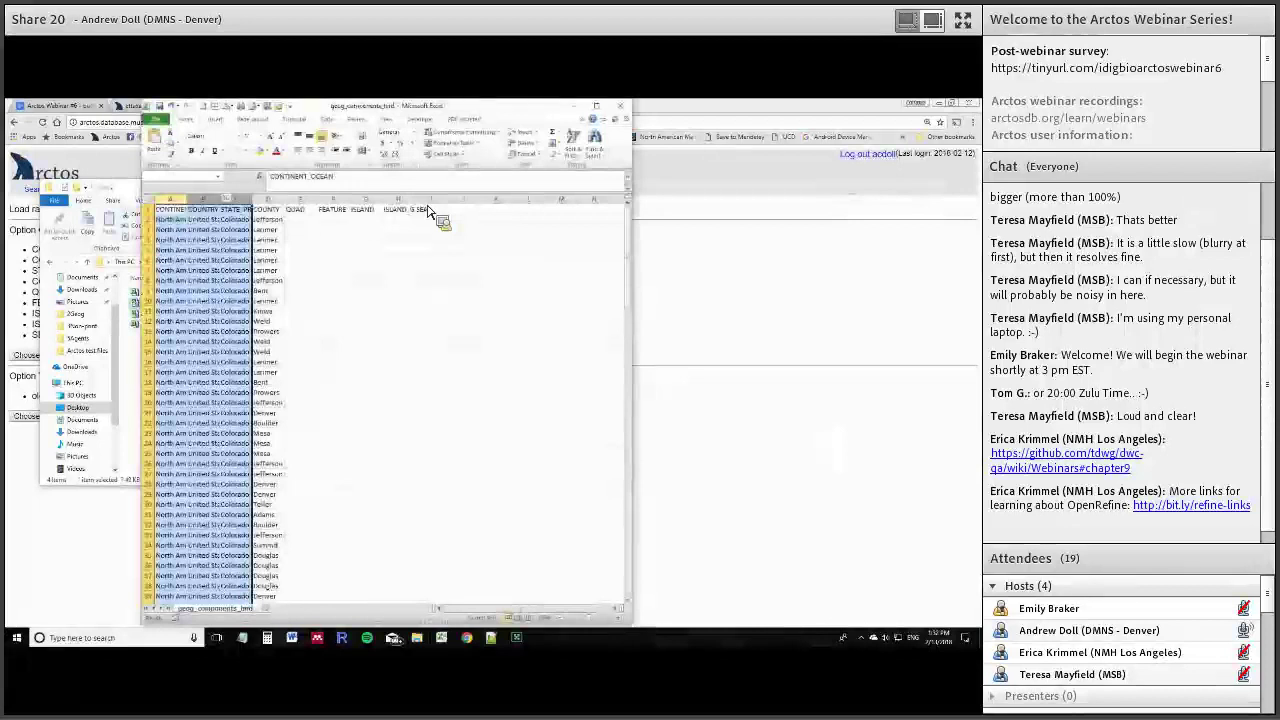
double_click(419, 207)
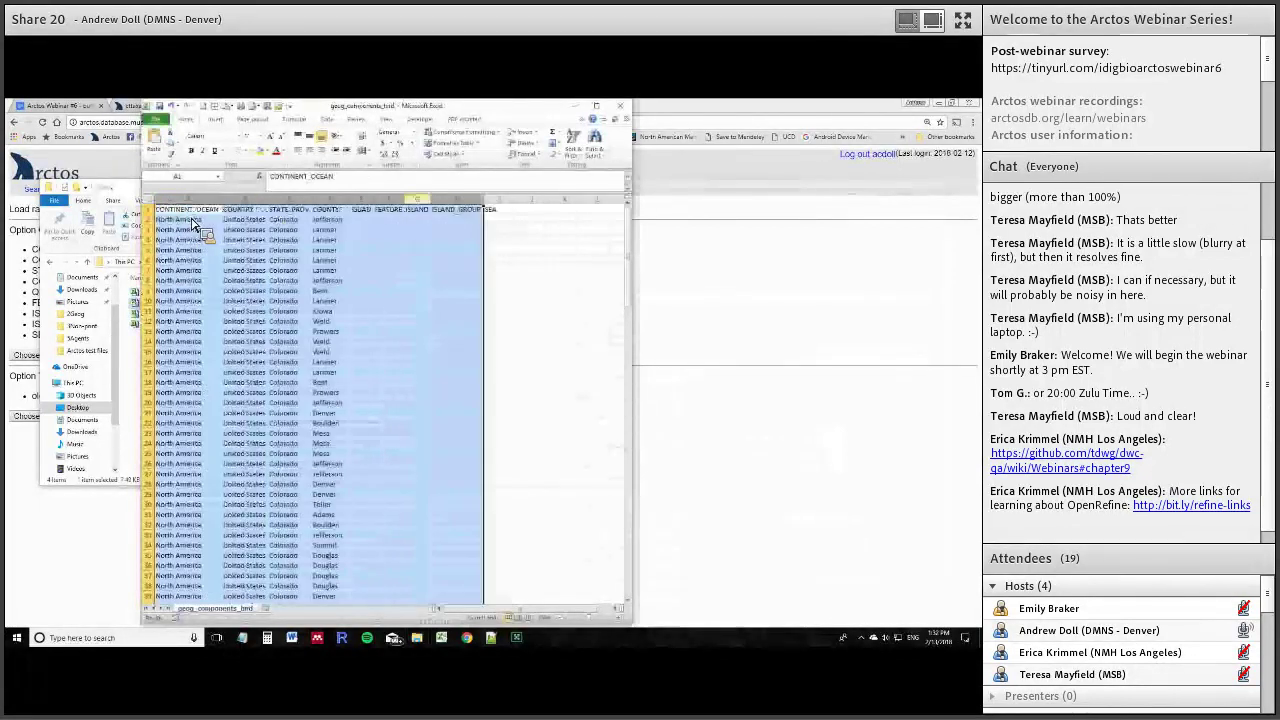
Copy the United States value, then move the spreadsheet right to uncover the upload page
left_click_drag(178, 219, 243, 228)
left_click(243, 219)
key("ctrl+c")
key("Right")
key("Right")
key("Right")
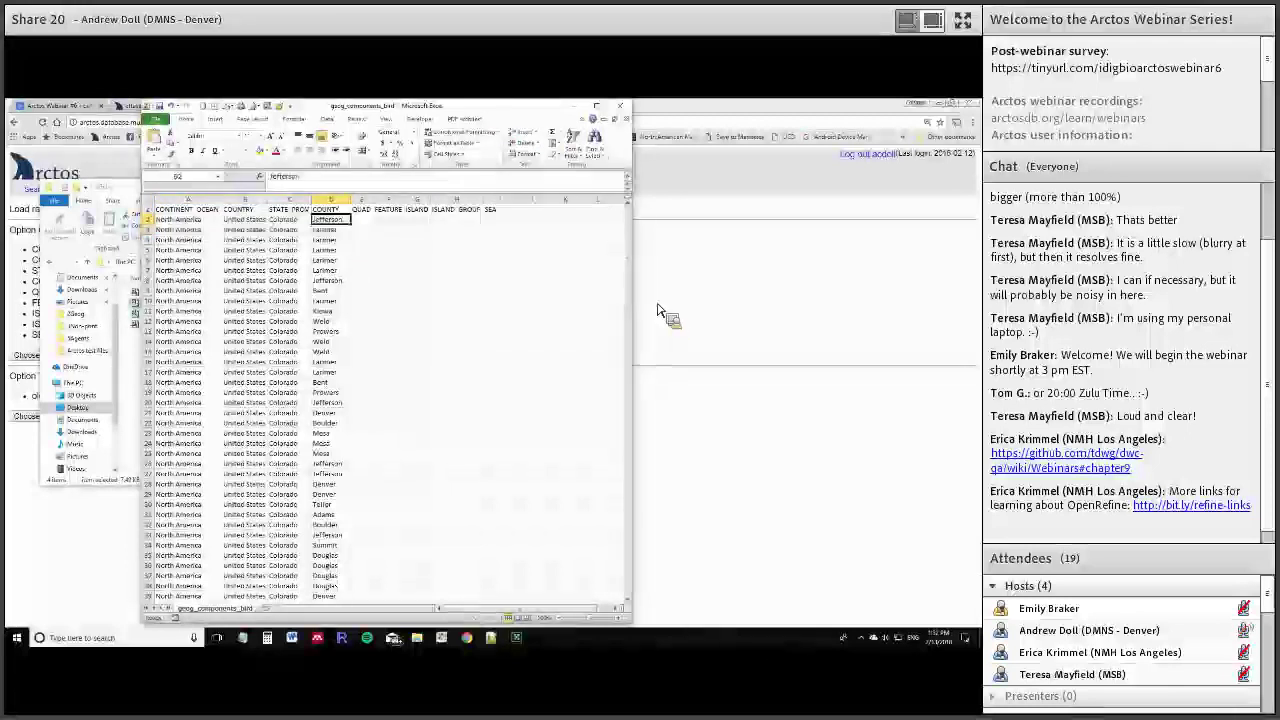
left_click_drag(640, 290, 300, 280)
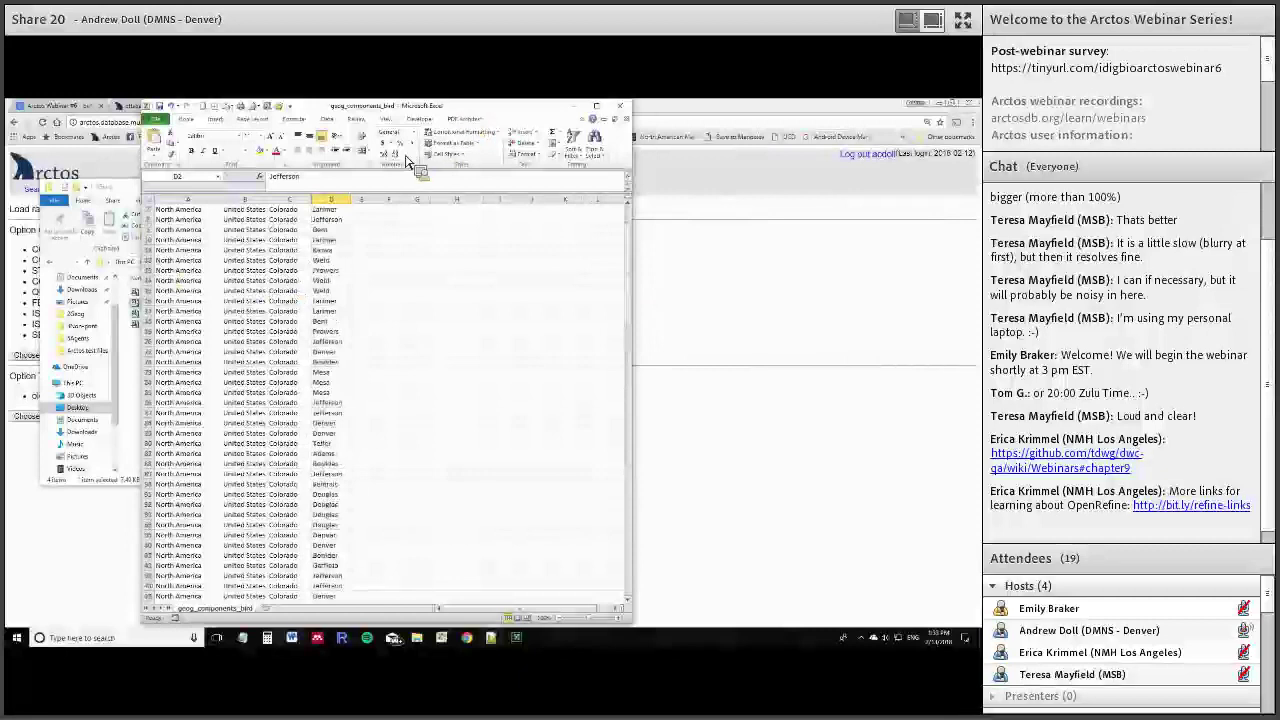
left_click(600, 205)
left_click(560, 115)
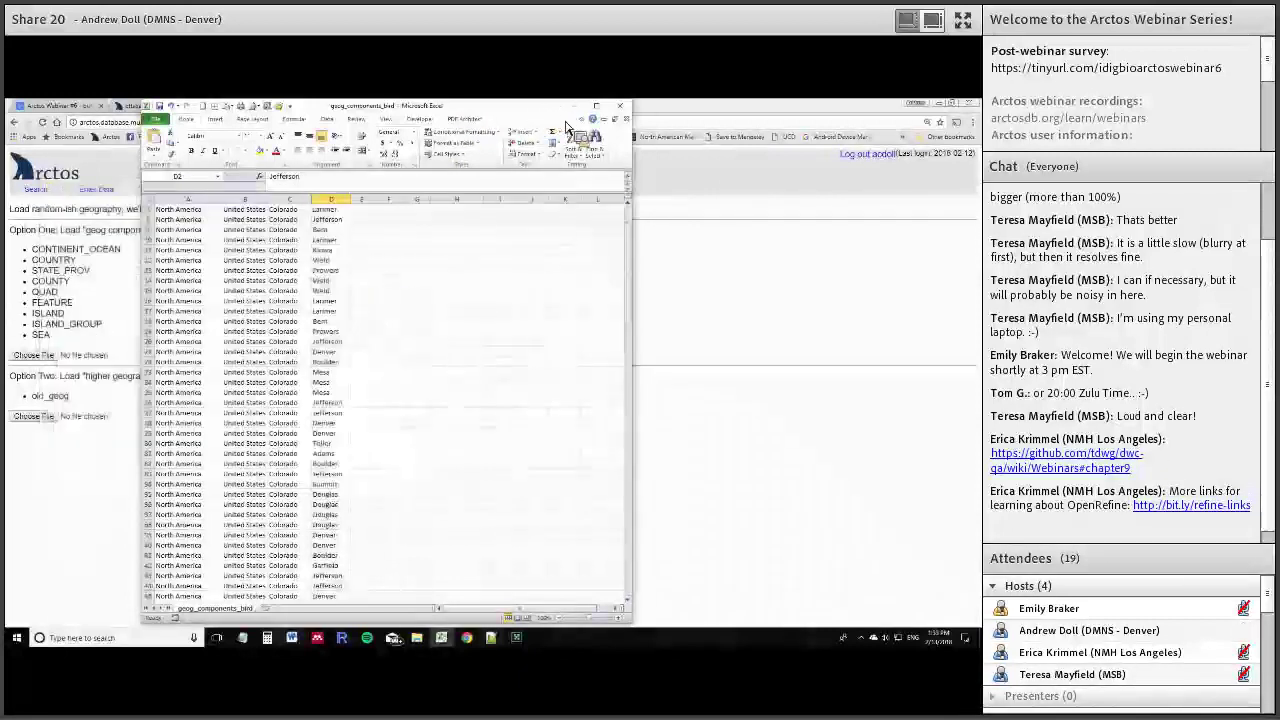
left_click_drag(545, 112, 650, 118)
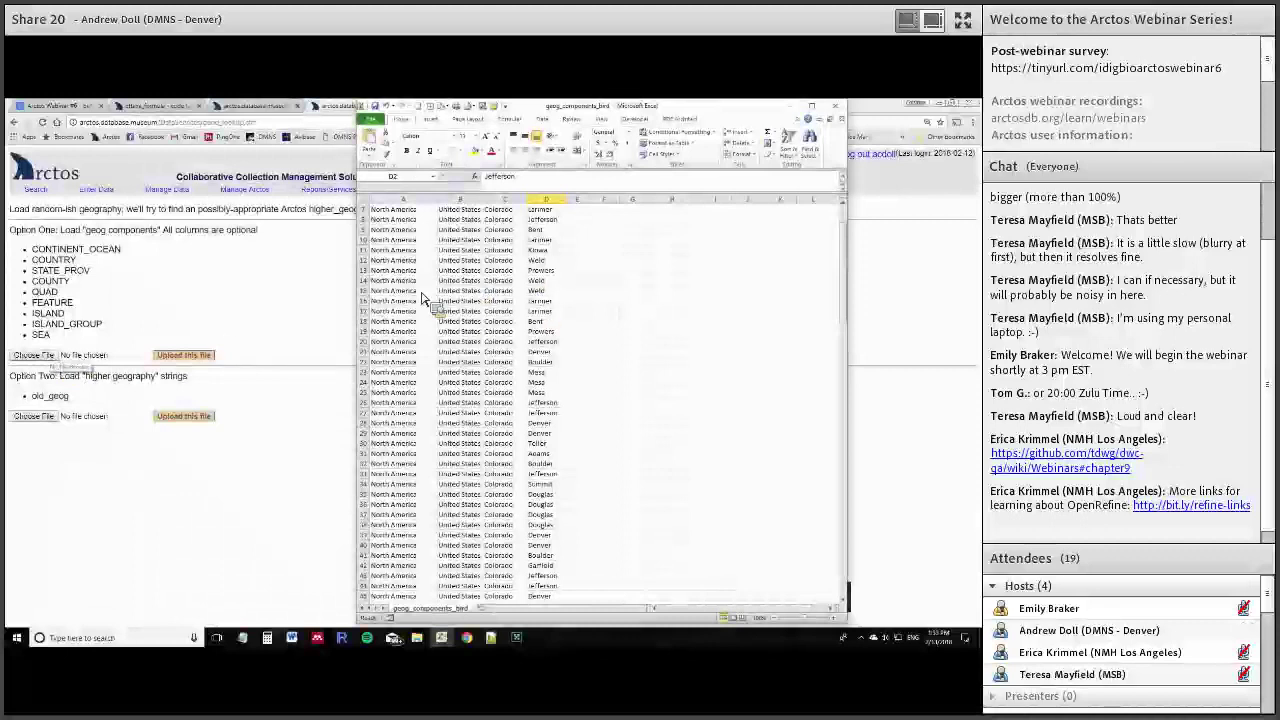
Upload the bird geography file from the 2Geog folder as geog components
left_click(44, 357)
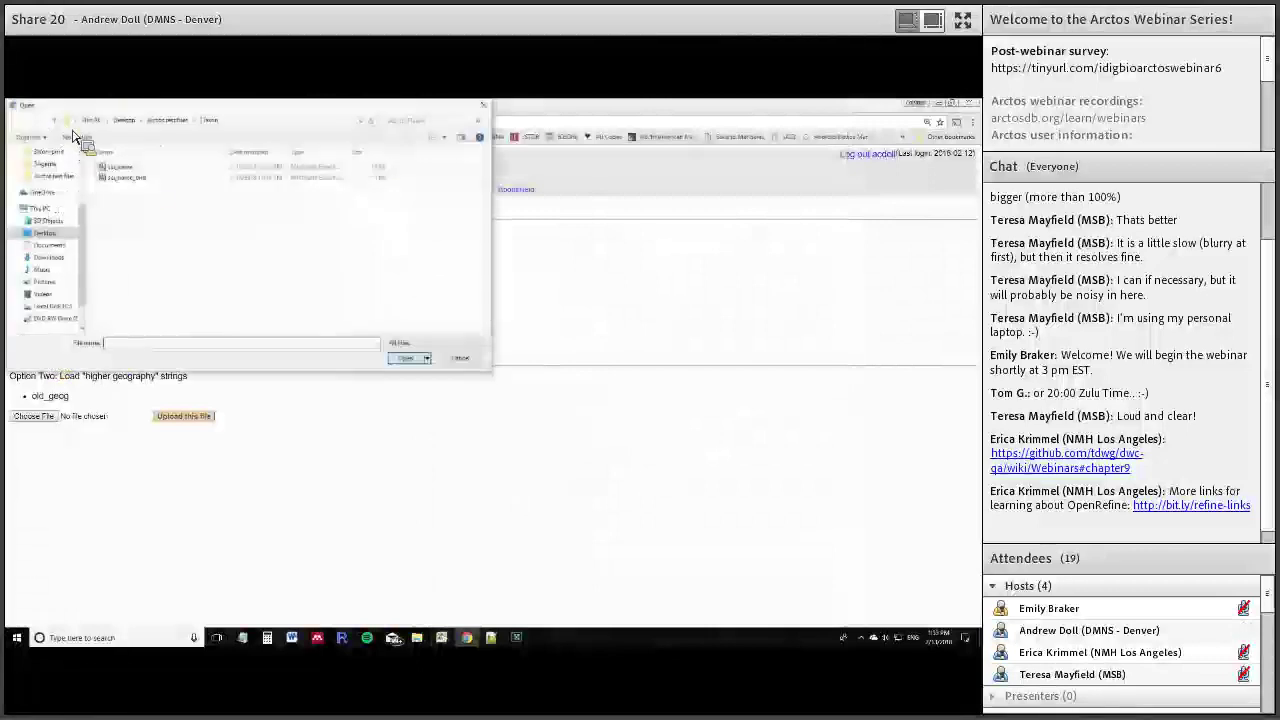
key("BackSpace")
double_click(125, 178)
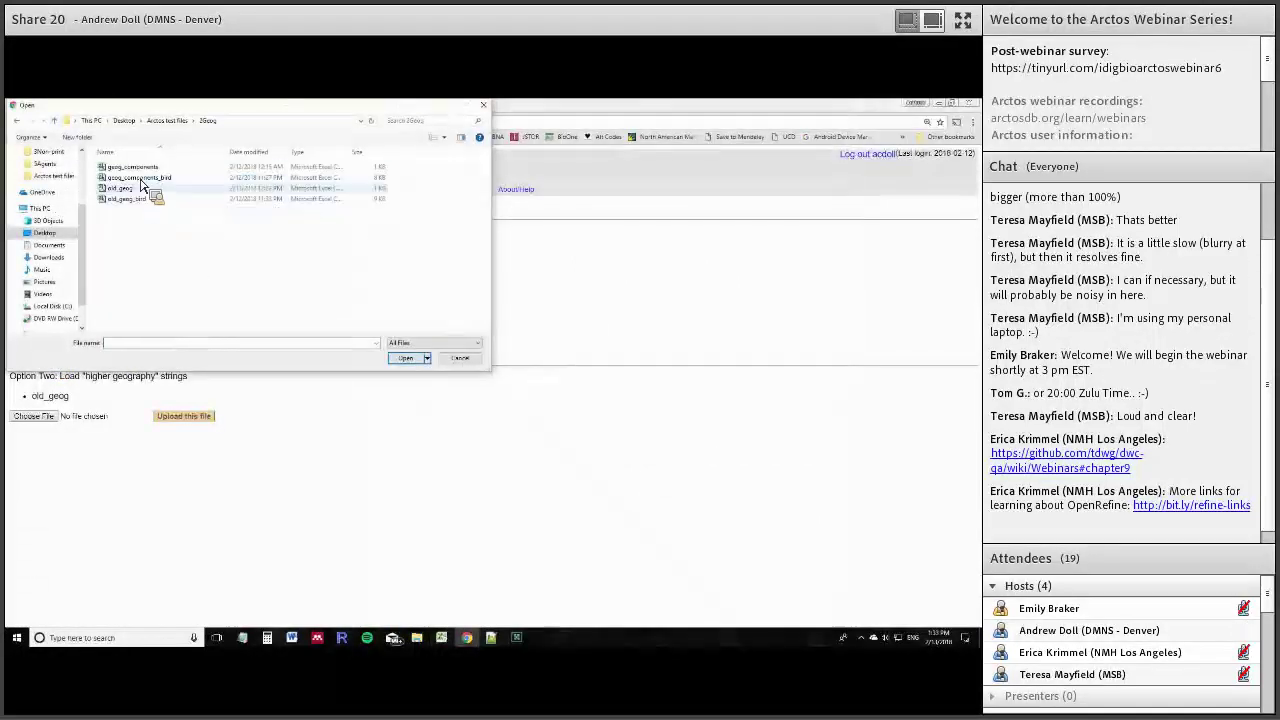
key("Up")
key("Return")
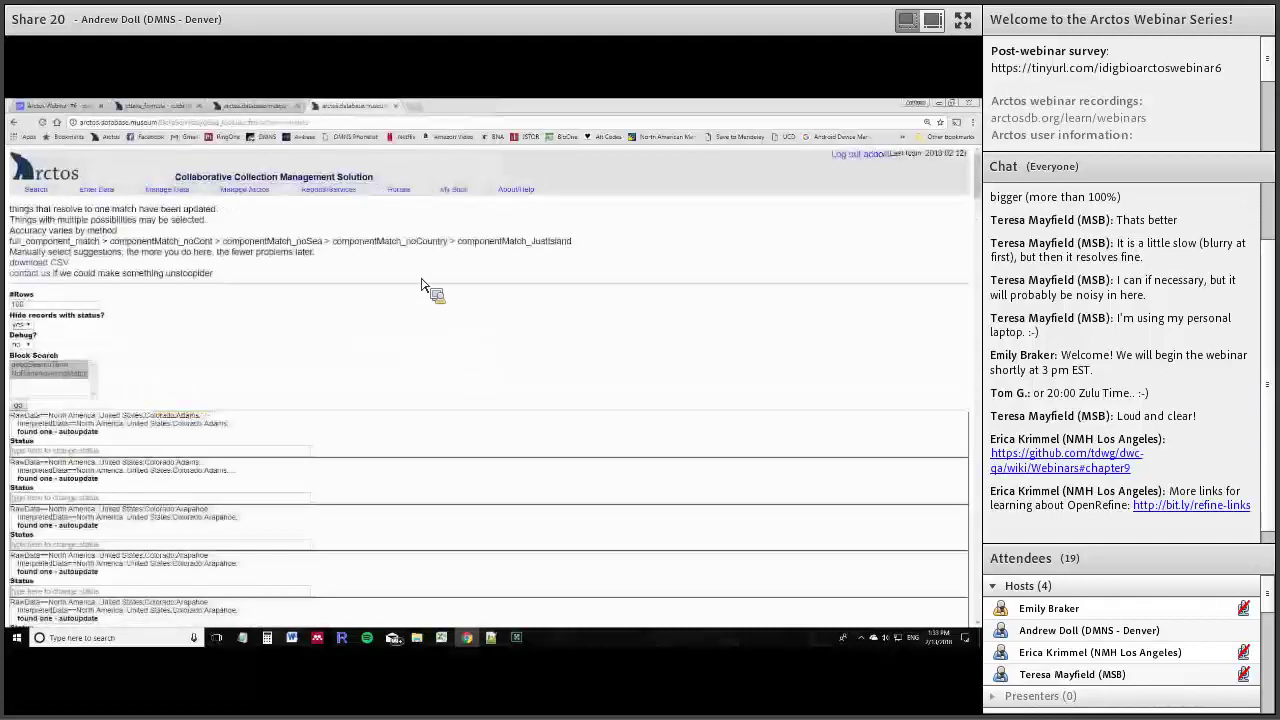
scroll(361, 250, "down", 1)
scroll(334, 305, "down", 3)
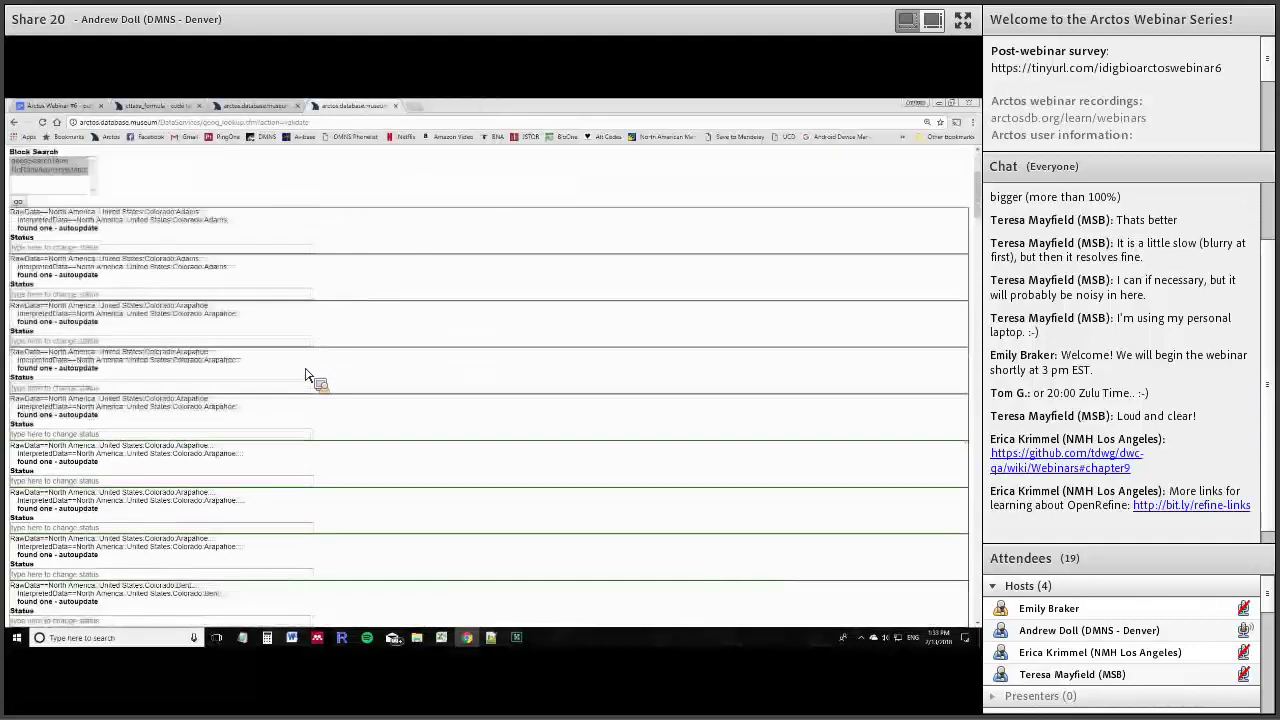
scroll(120, 345, "up", 3)
scroll(130, 338, "down", 1)
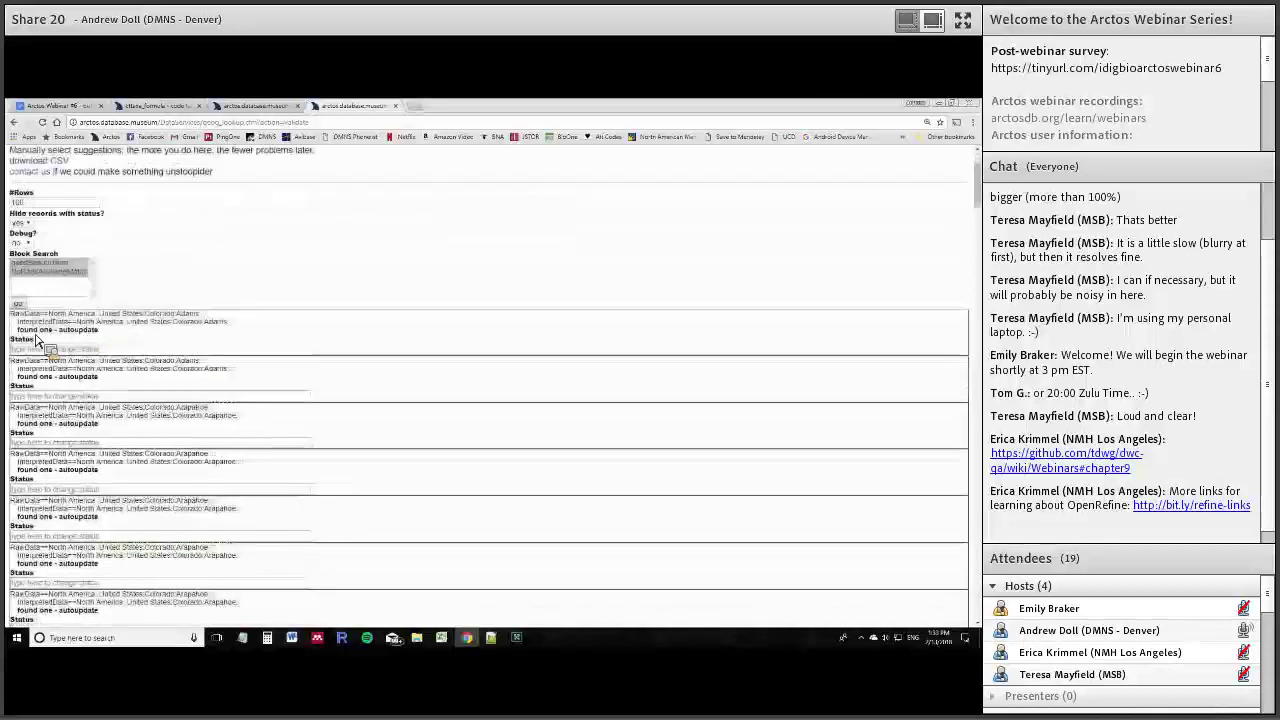
triple_click(90, 330)
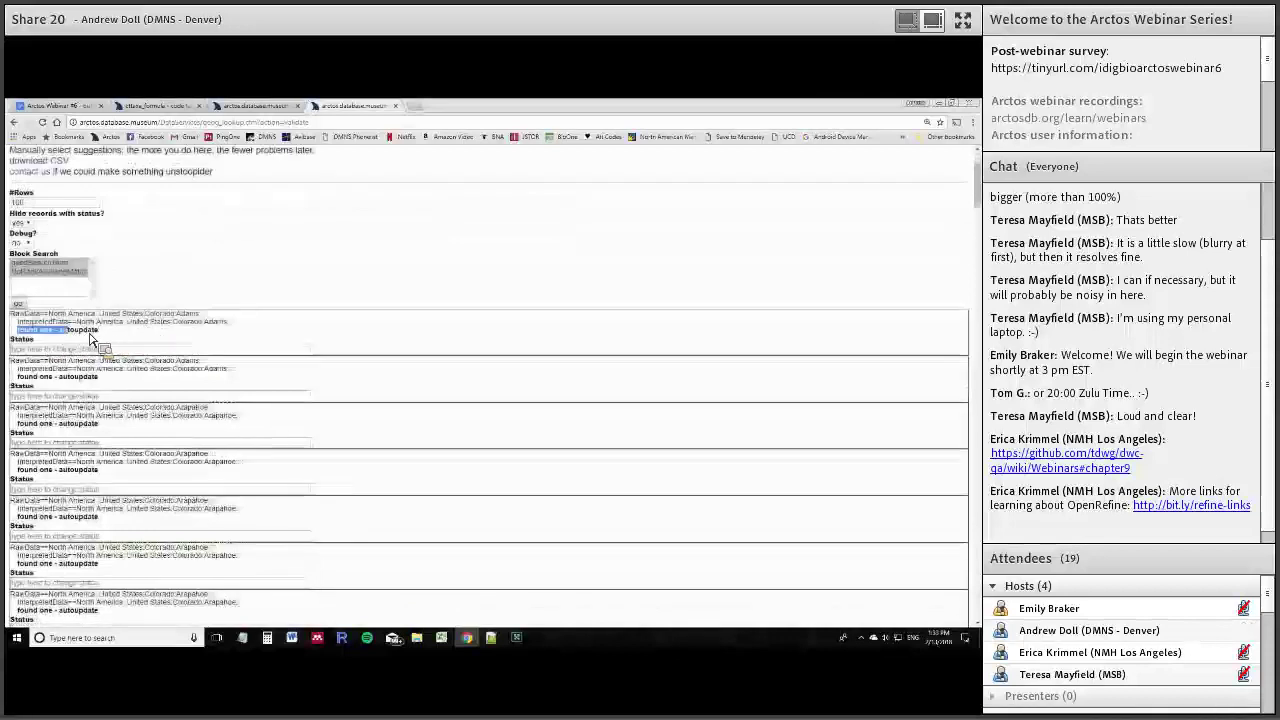
left_click(167, 330)
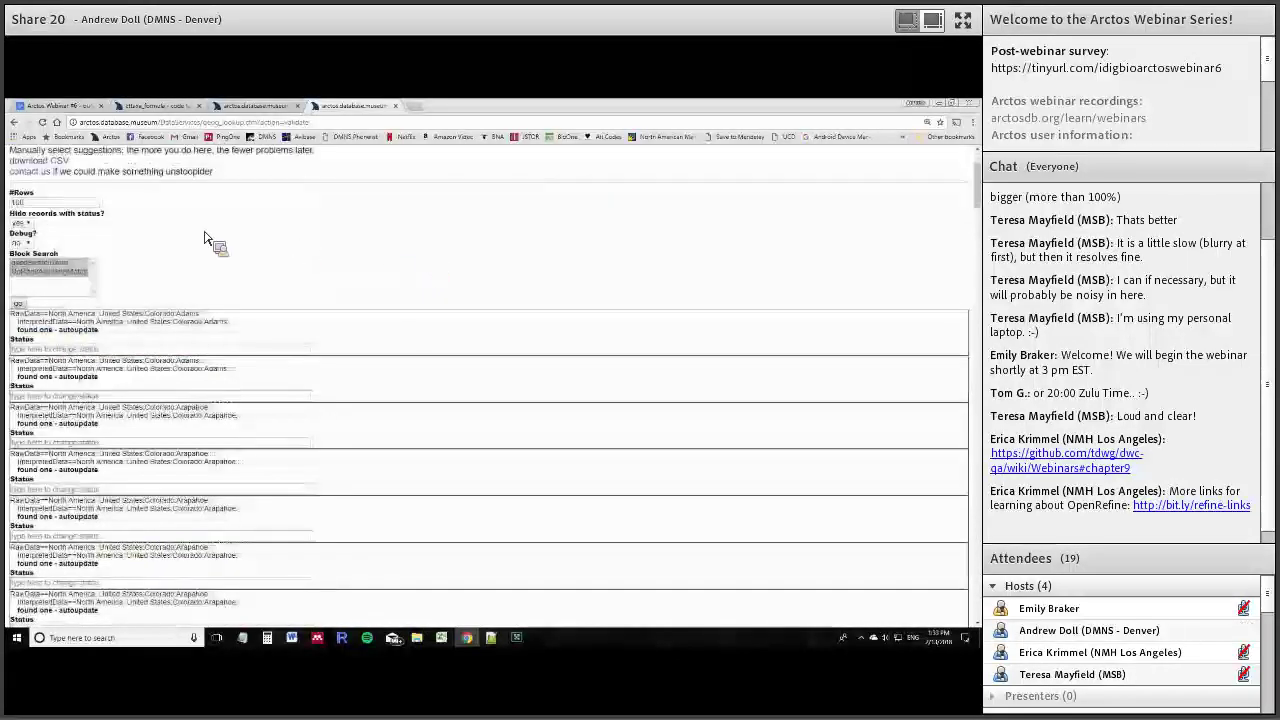
scroll(300, 251, "down", 2)
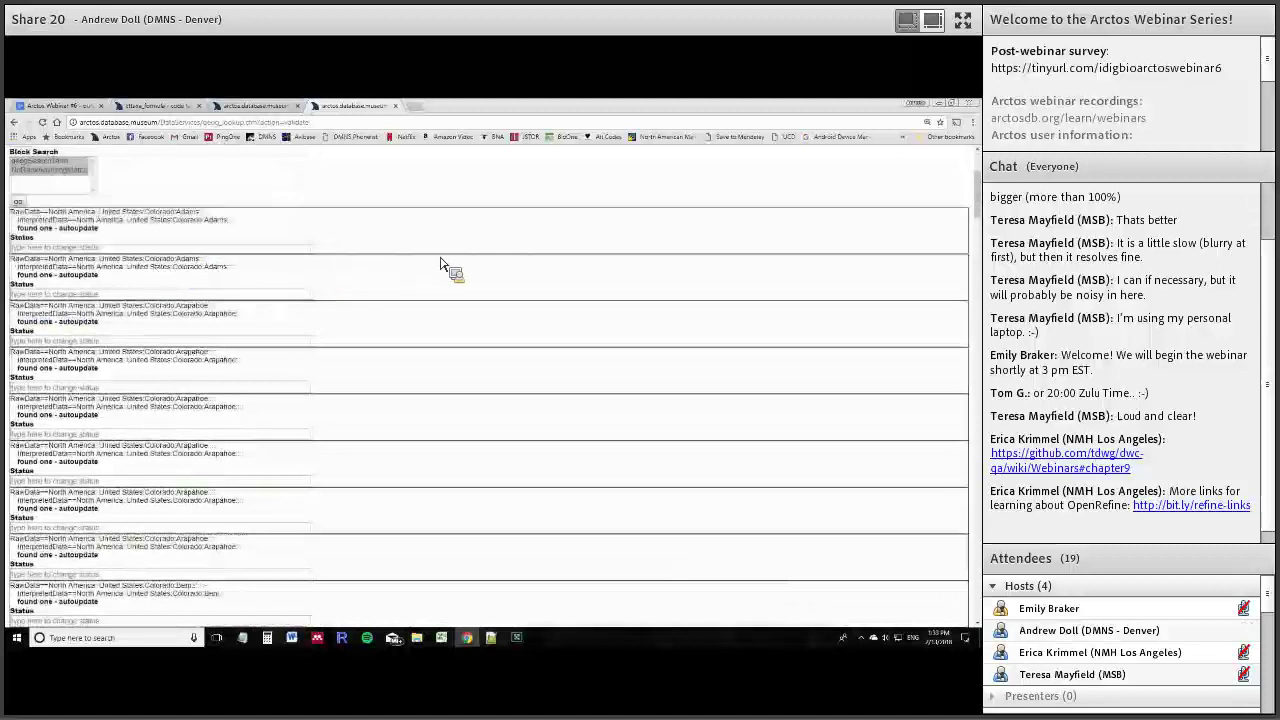
scroll(452, 262, "down", 10)
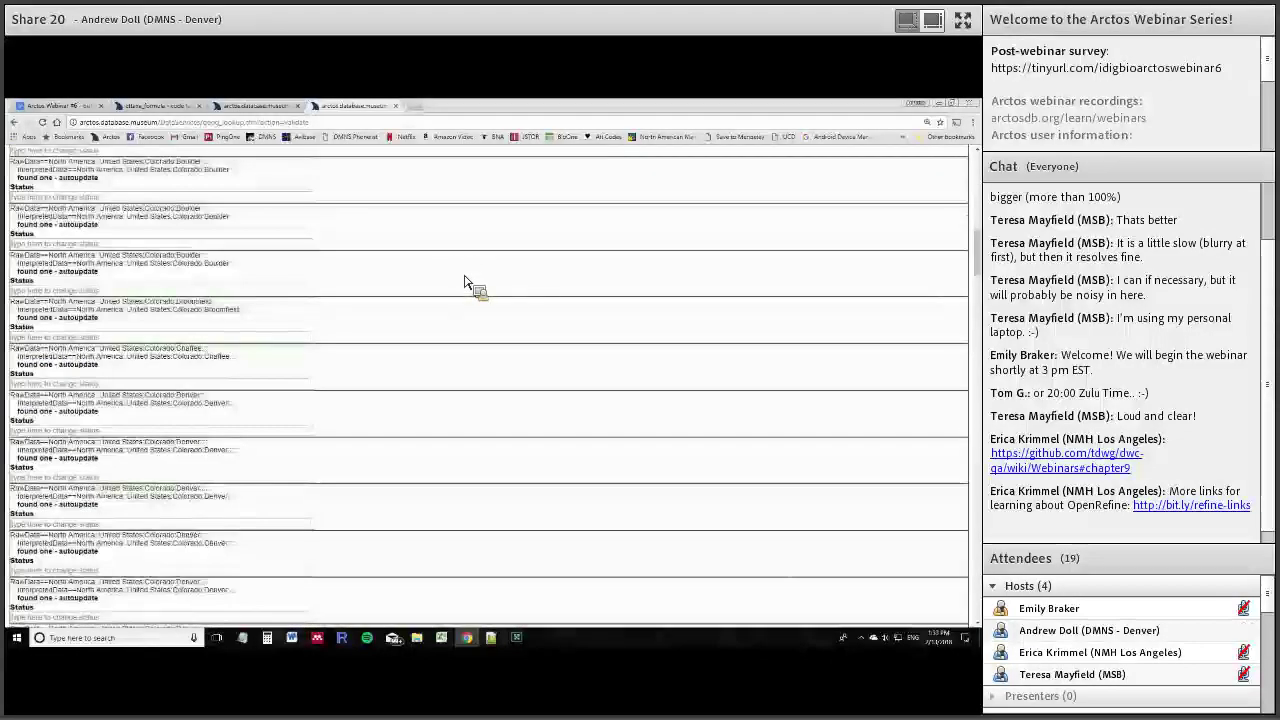
scroll(464, 282, "down", 3)
scroll(800, 262, "down", 5)
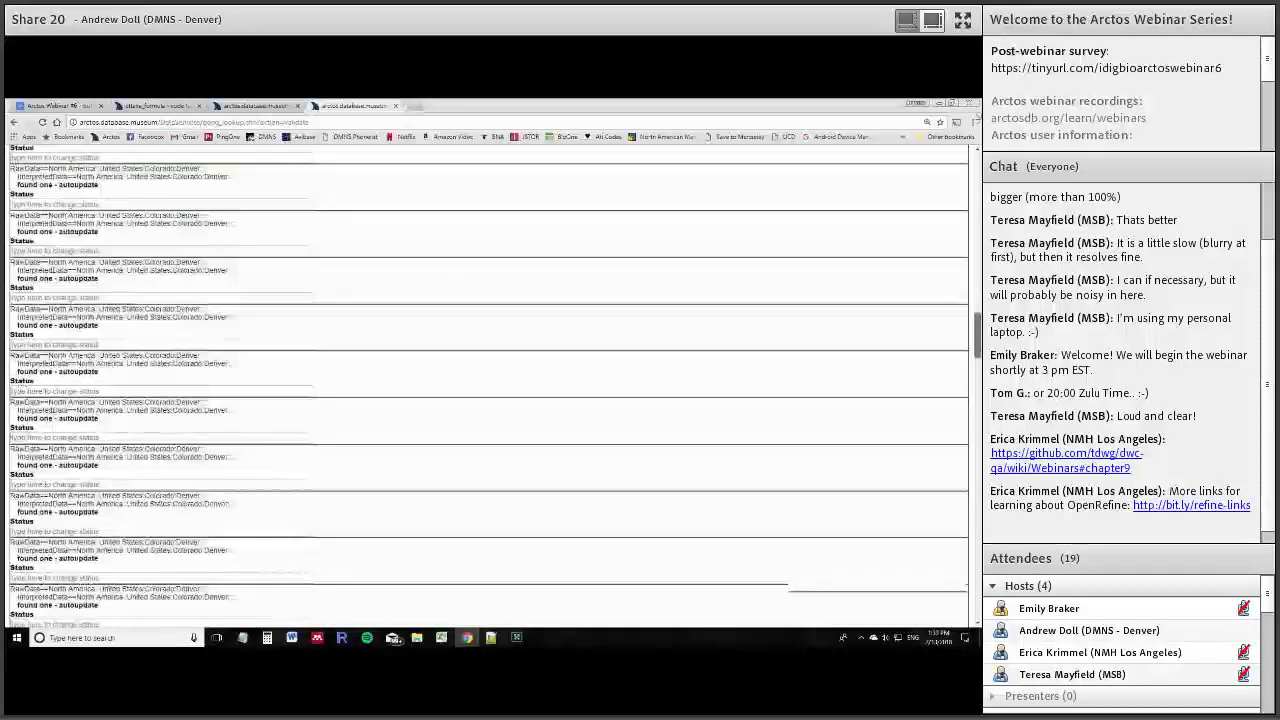
Go back to the lookup upload page and select geography columns A–I in geog_components
left_click(14, 124)
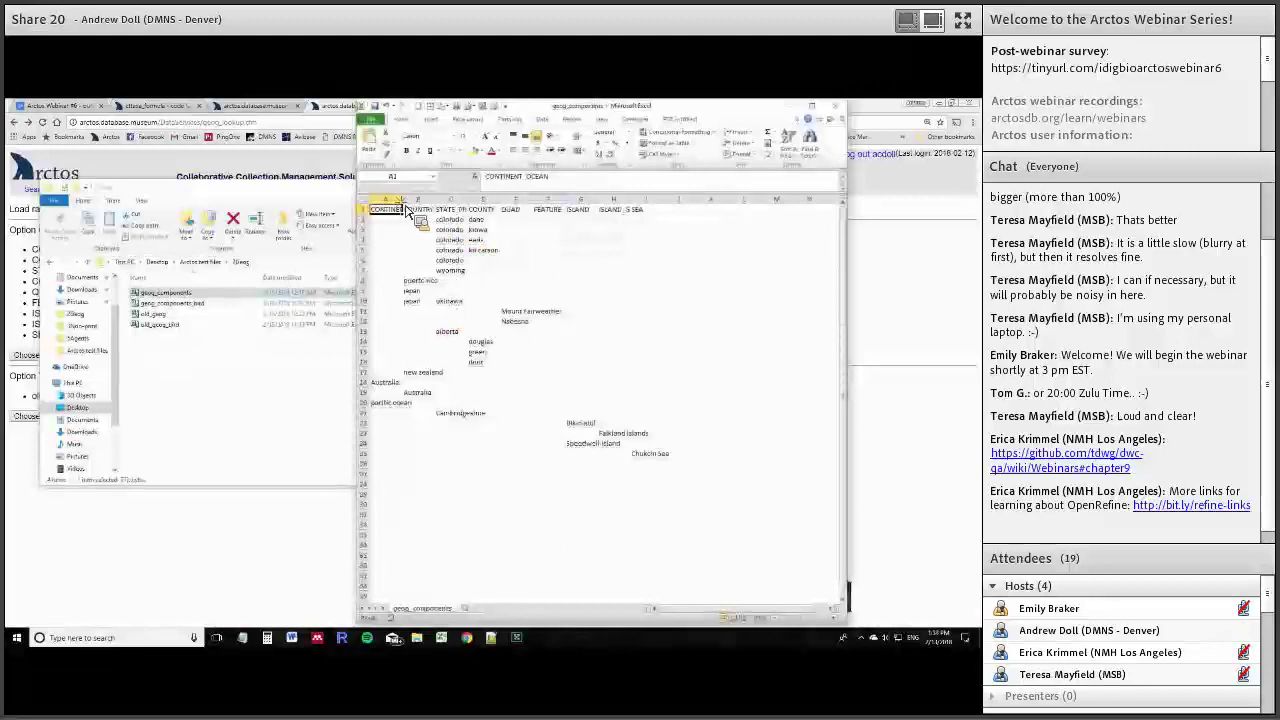
left_click_drag(402, 199, 648, 201)
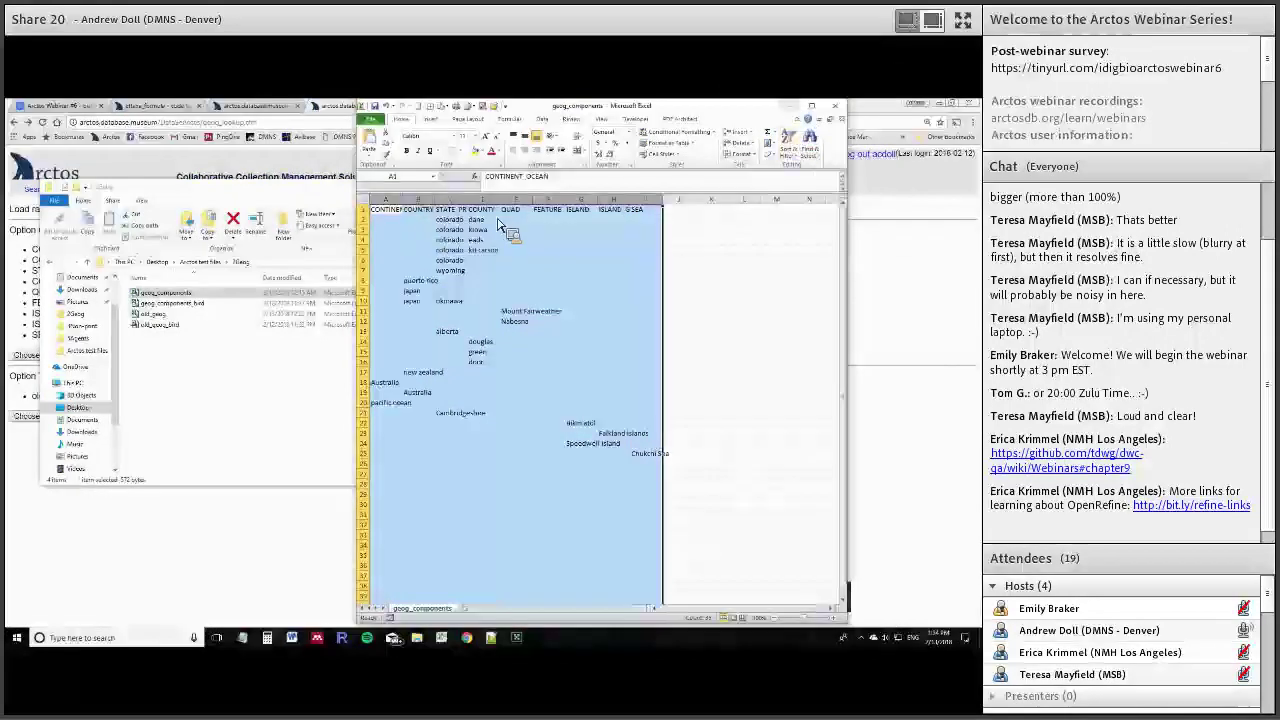
Minimize Excel and drag geog_components_bird.csv onto the first Choose File field to upload it
left_click(797, 106)
left_click_drag(190, 313, 160, 345)
left_click_drag(182, 215, 299, 386)
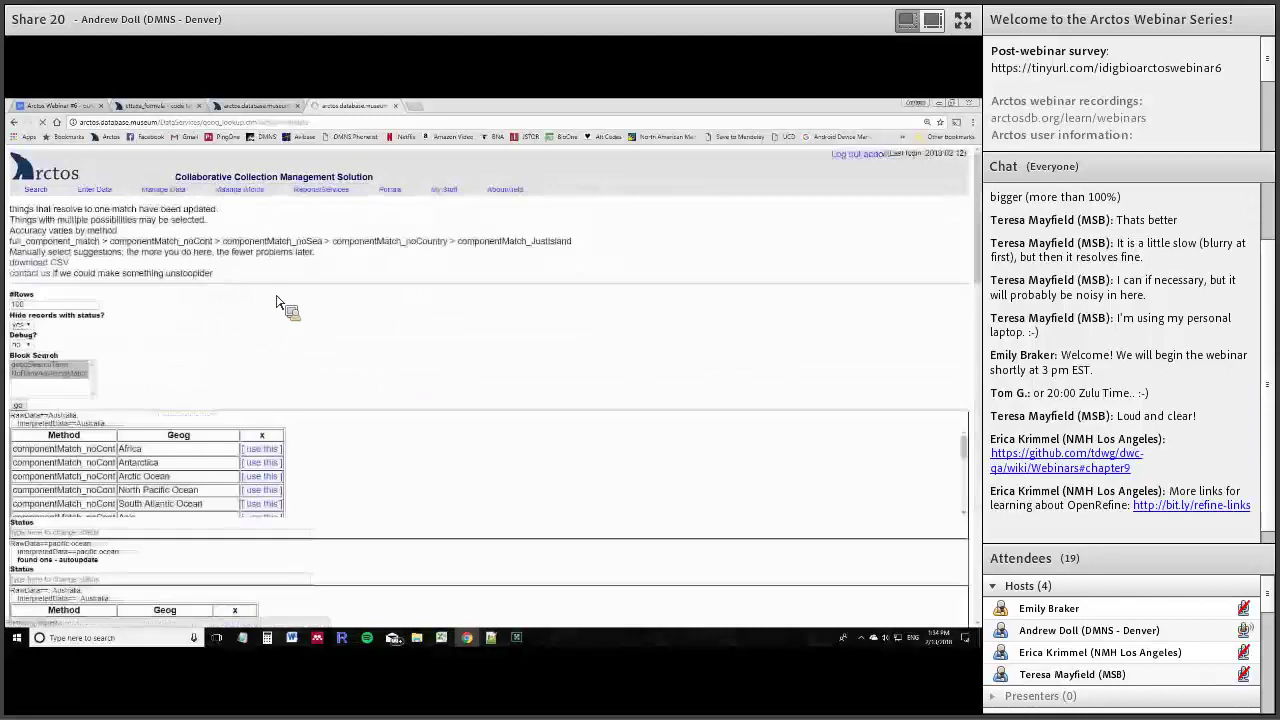
scroll(145, 400, "down", 1)
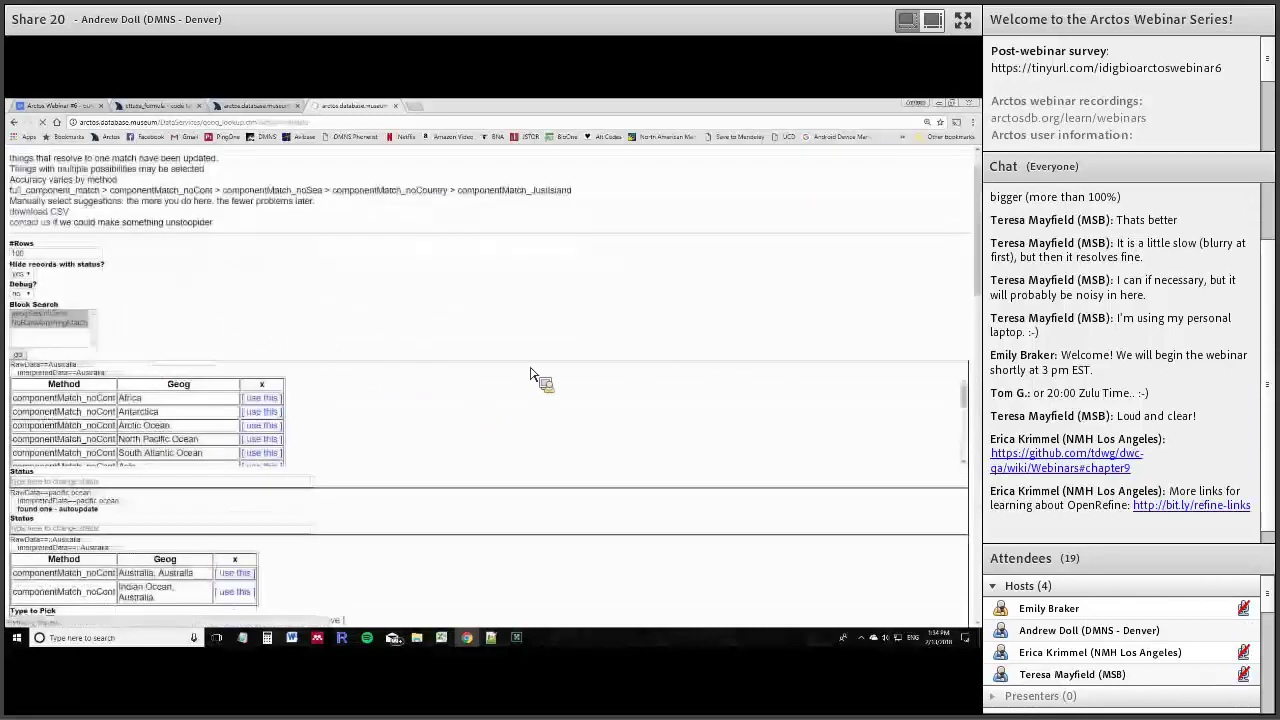
scroll(350, 293, "down", 2)
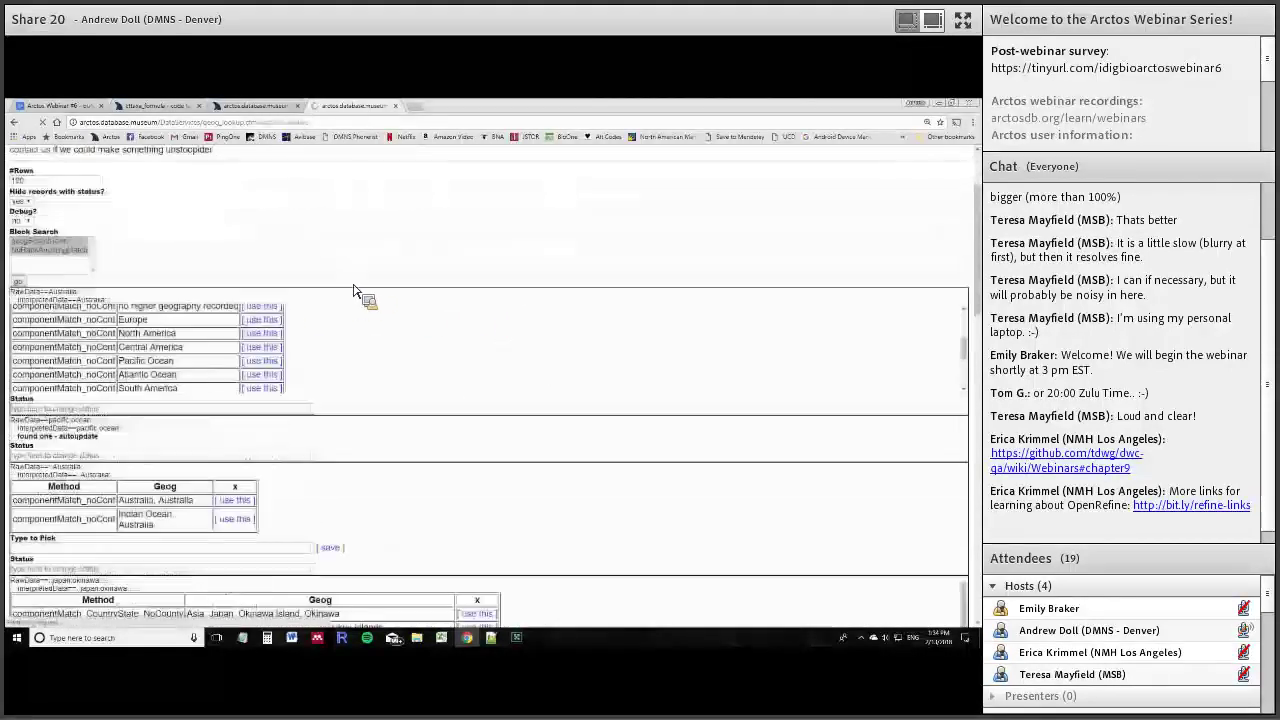
scroll(350, 293, "down", 1)
scroll(300, 315, "up", 3)
scroll(128, 434, "up", 3)
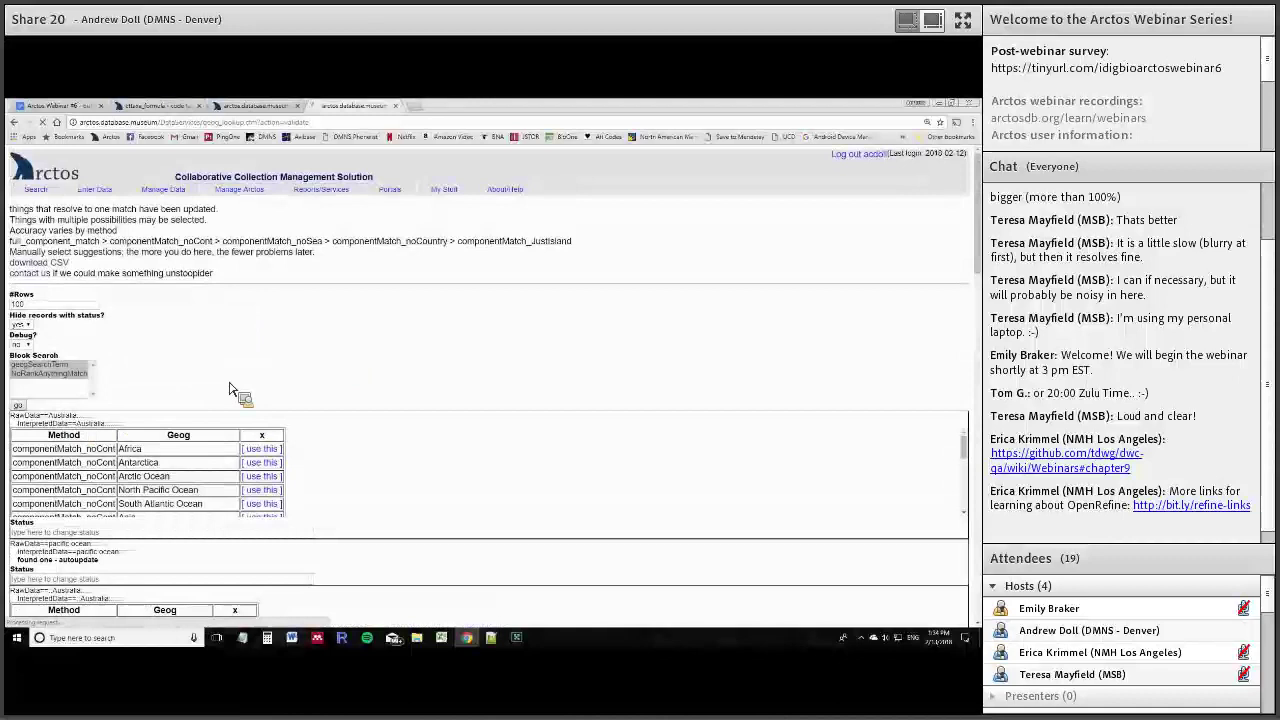
scroll(235, 391, "down", 1)
scroll(226, 396, "down", 4)
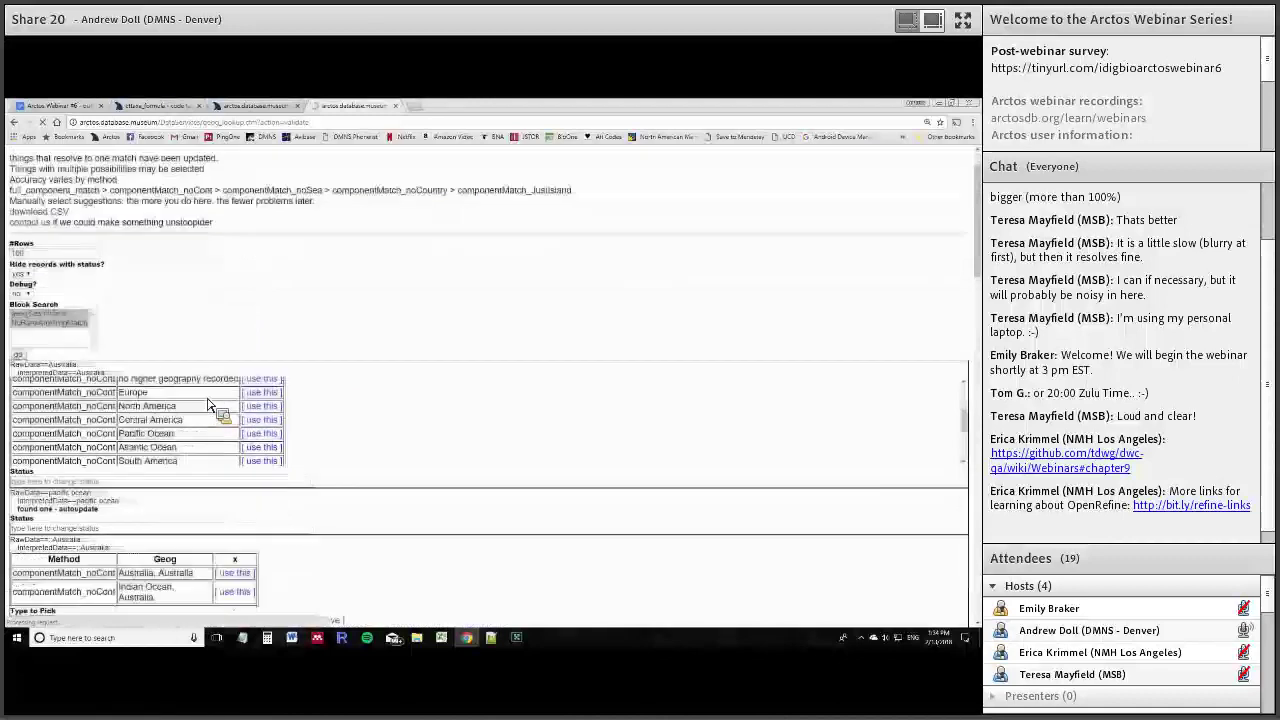
scroll(150, 418, "down", 1)
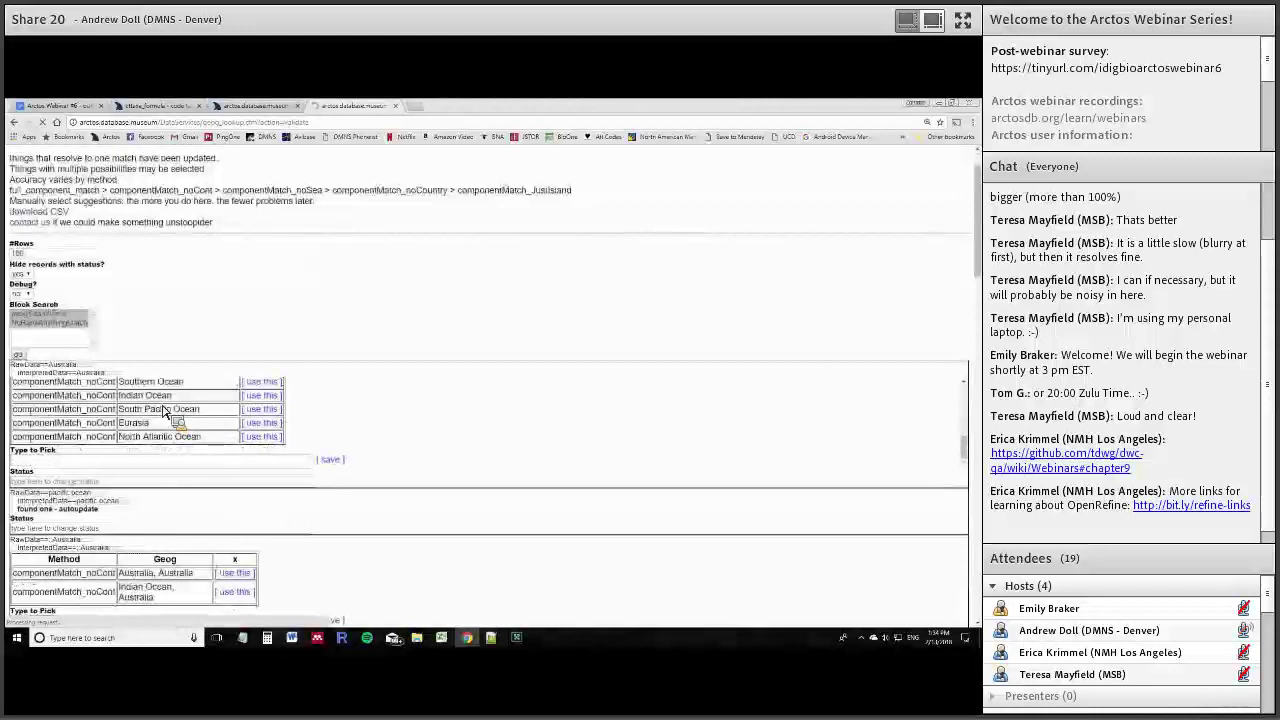
scroll(165, 410, "up", 3)
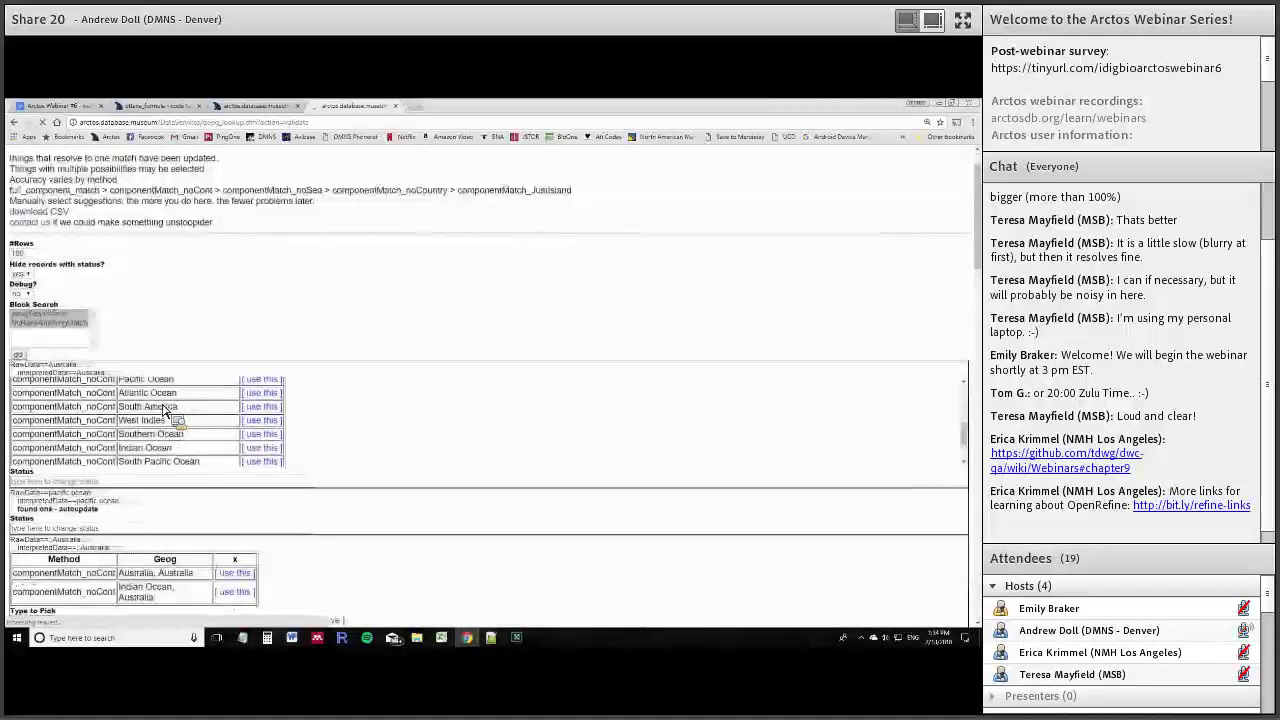
scroll(165, 410, "up", 3)
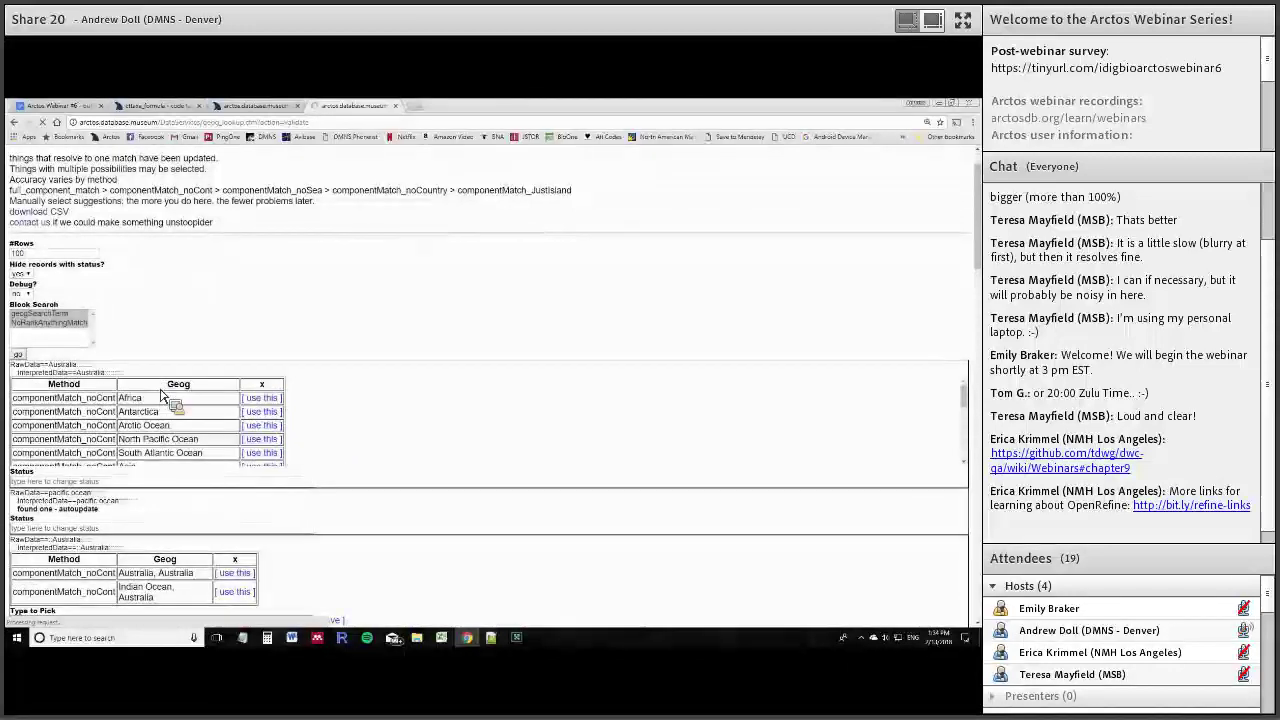
scroll(167, 410, "down", 5)
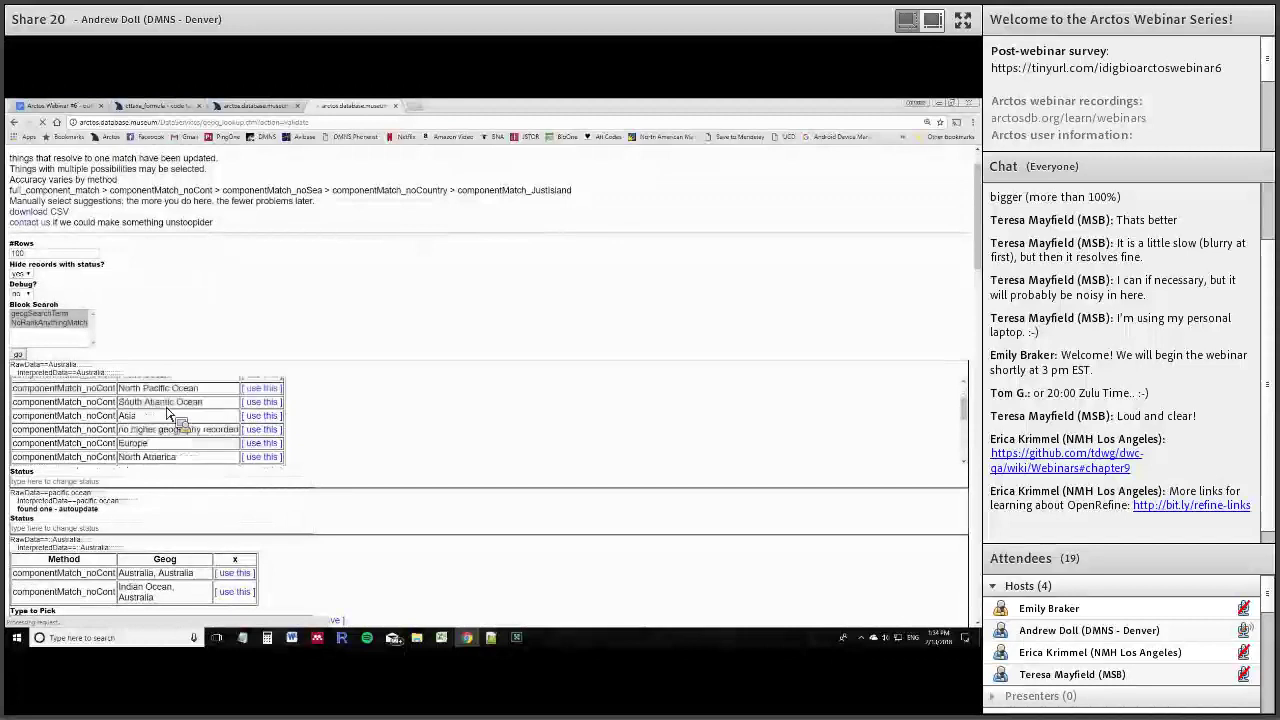
scroll(167, 410, "down", 5)
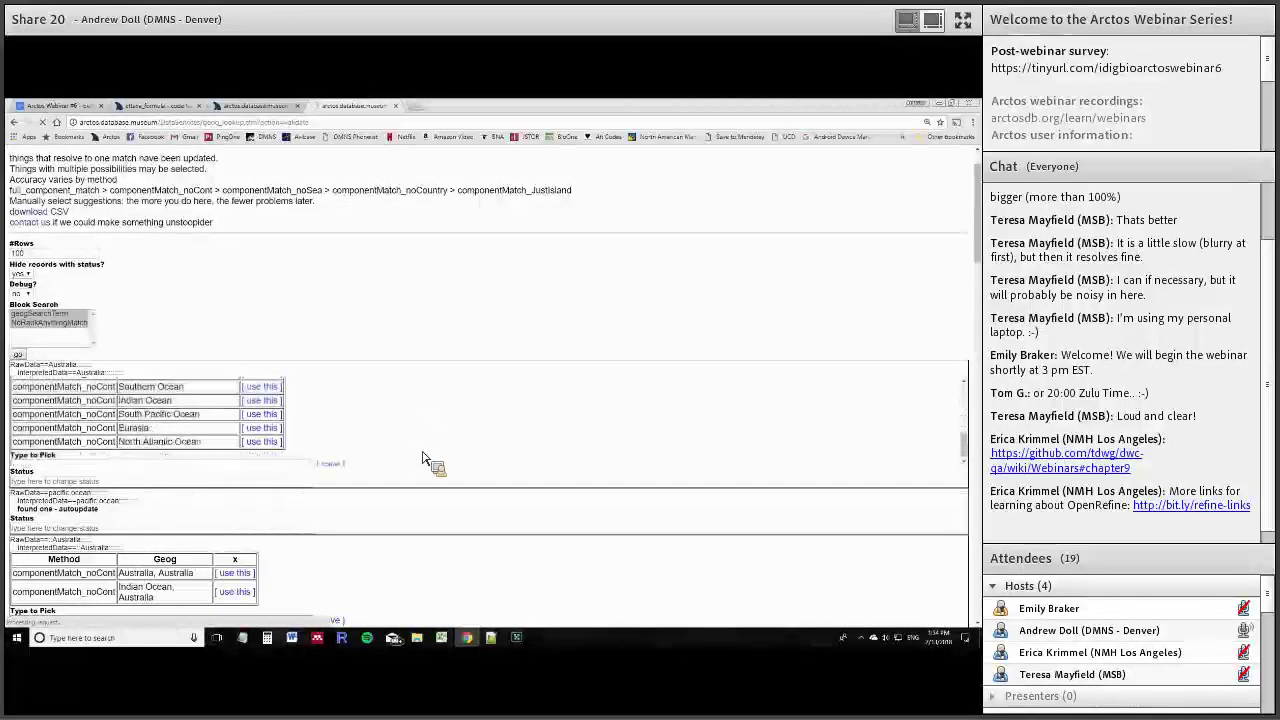
scroll(209, 420, "down", 3)
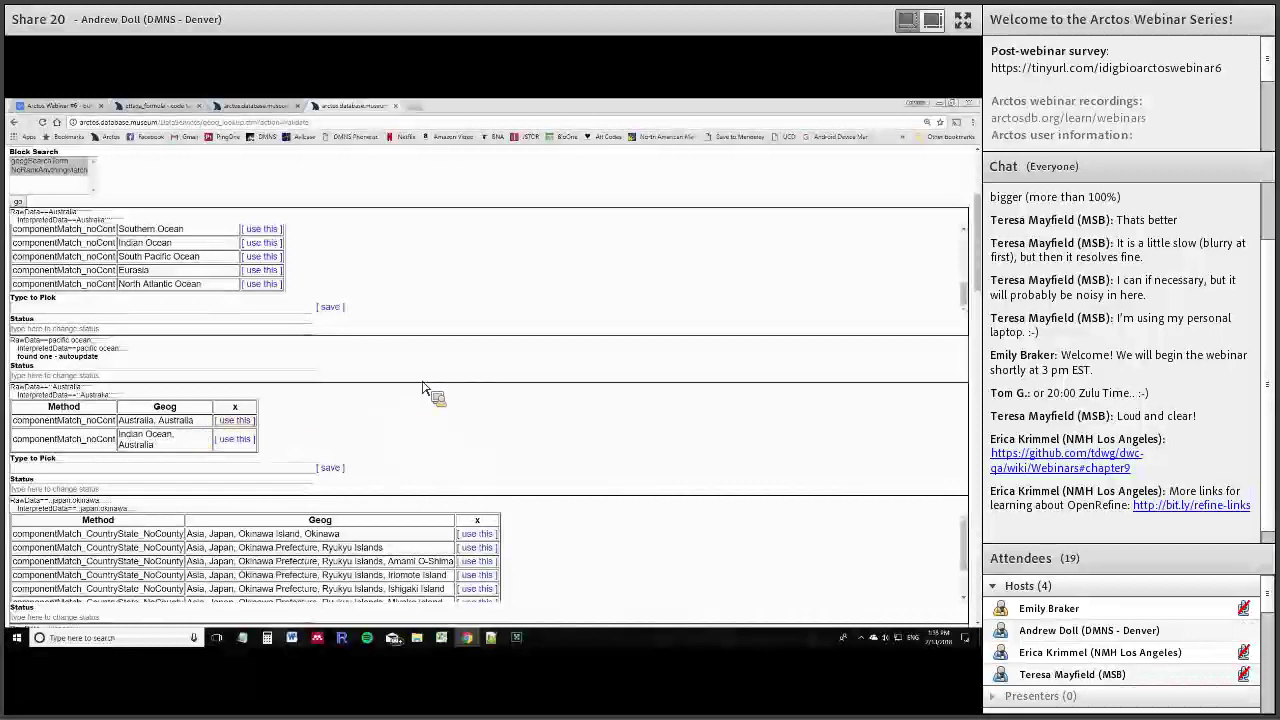
scroll(514, 300, "down", 2)
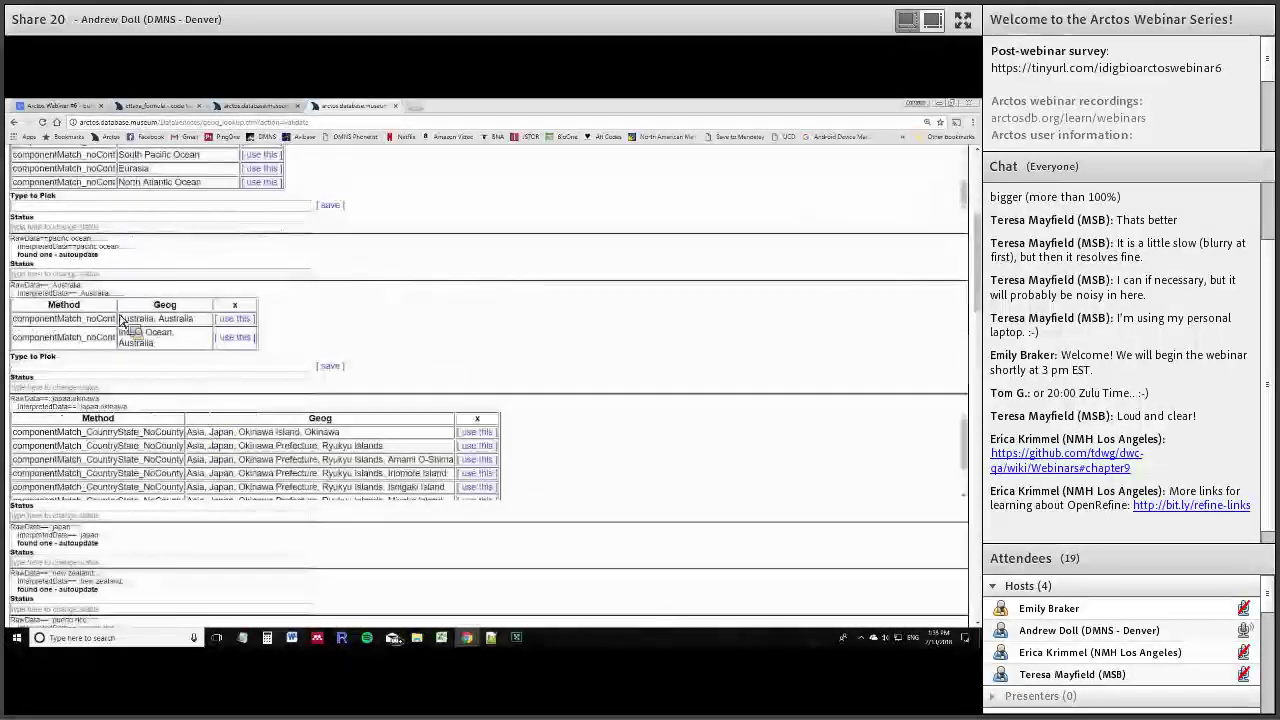
scroll(120, 318, "down", 2)
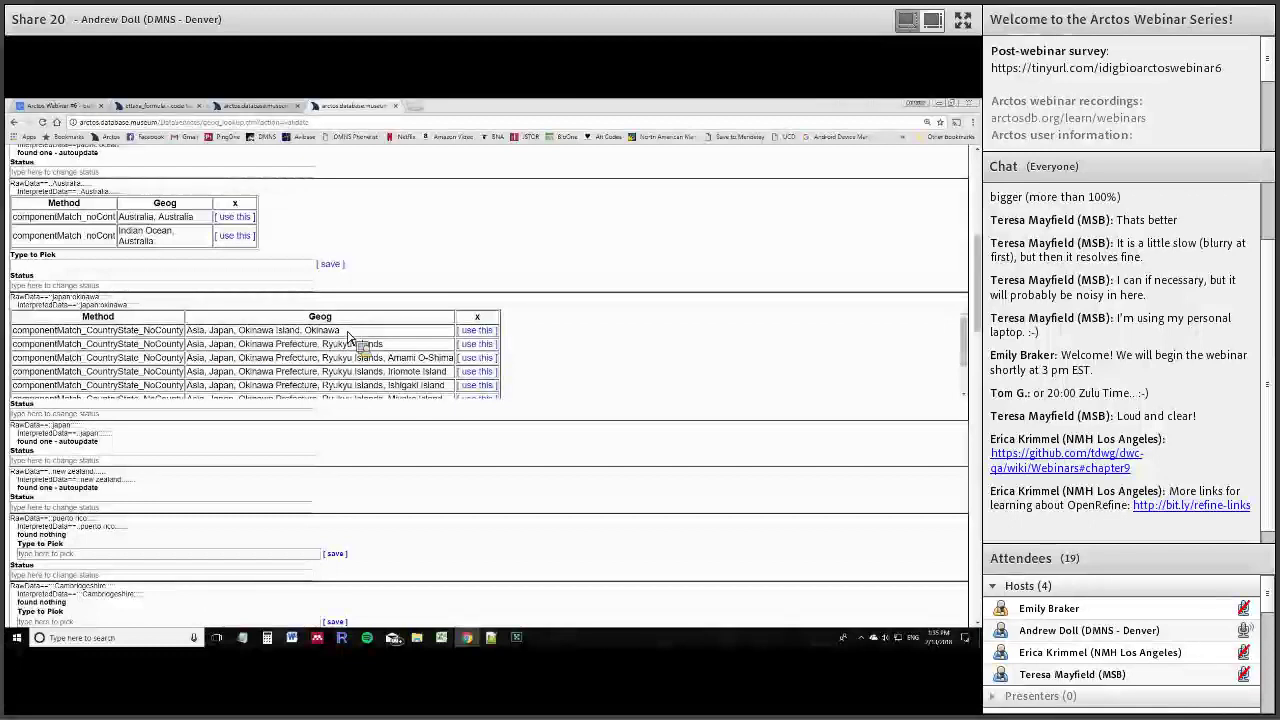
scroll(355, 360, "down", 1)
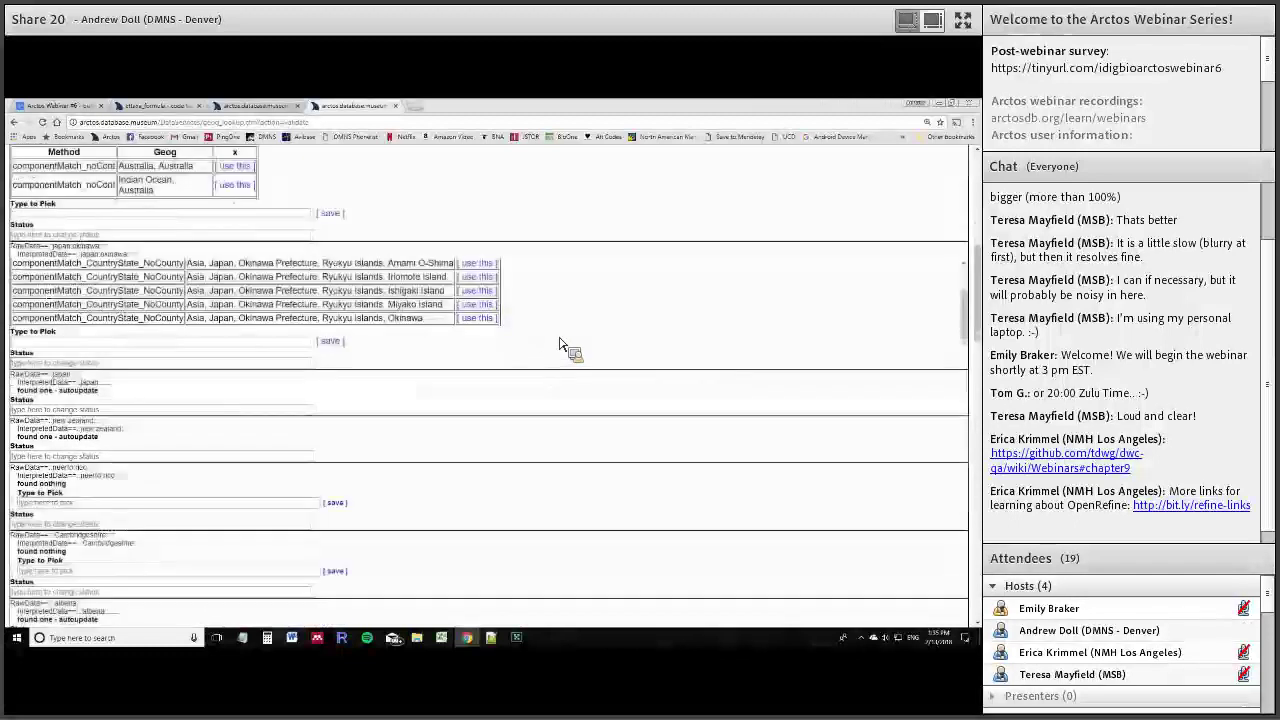
scroll(484, 296, "down", 10)
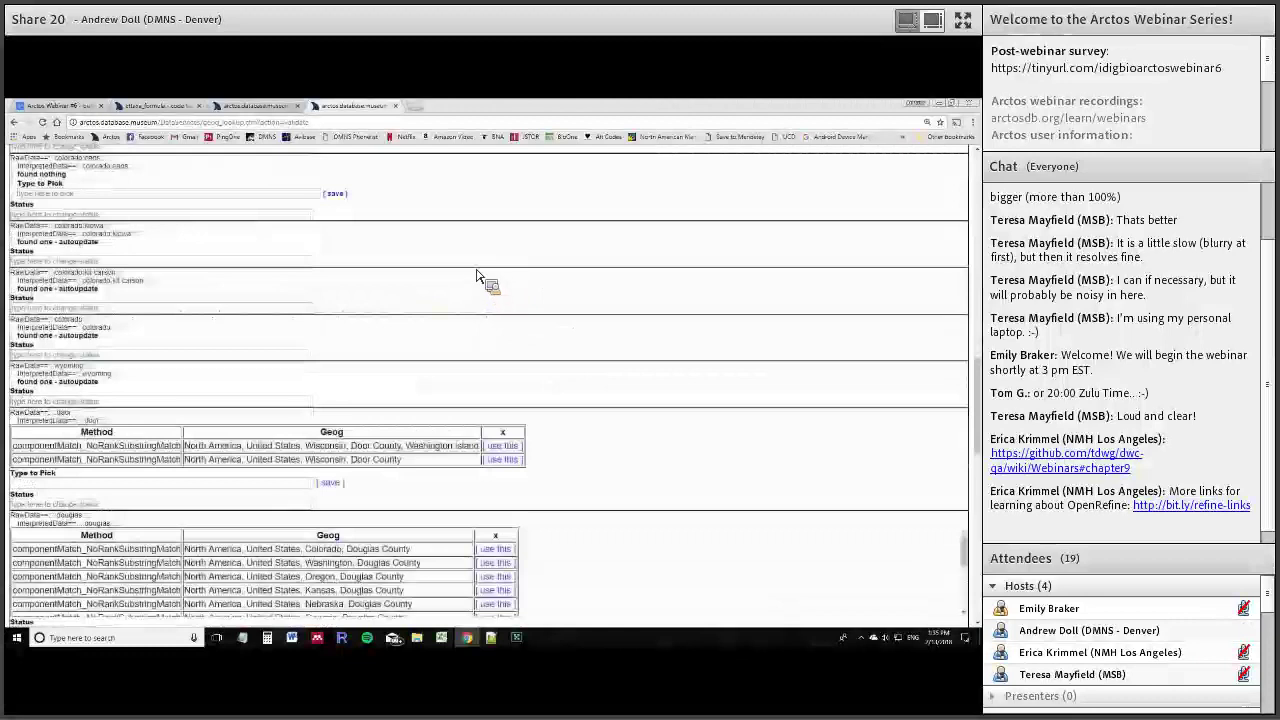
scroll(80, 318, "up", 5)
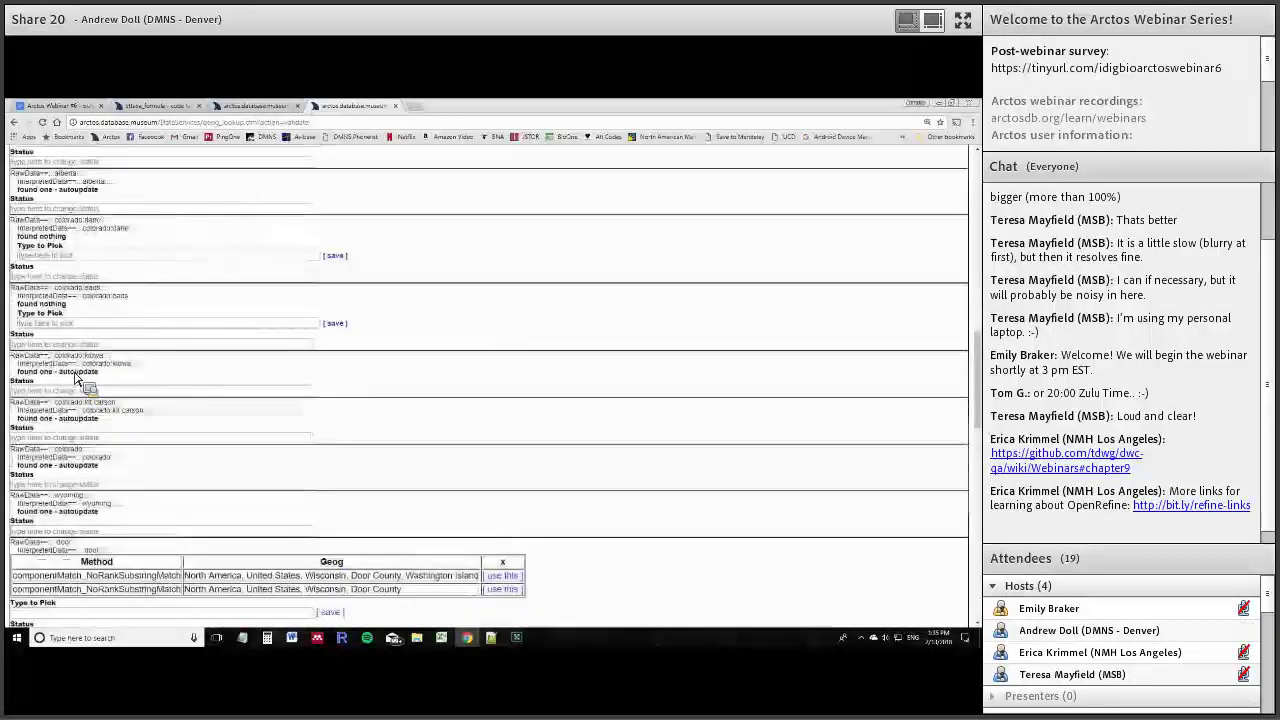
left_click_drag(66, 378, 16, 378)
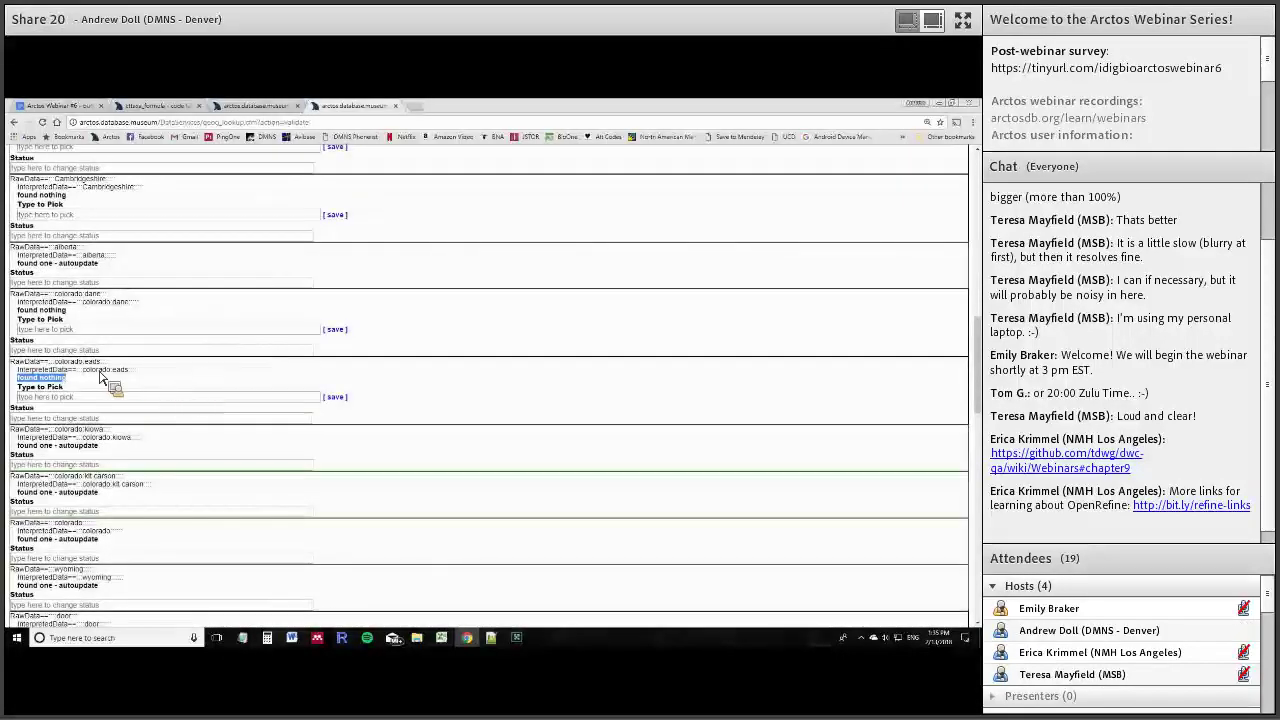
double_click(100, 296)
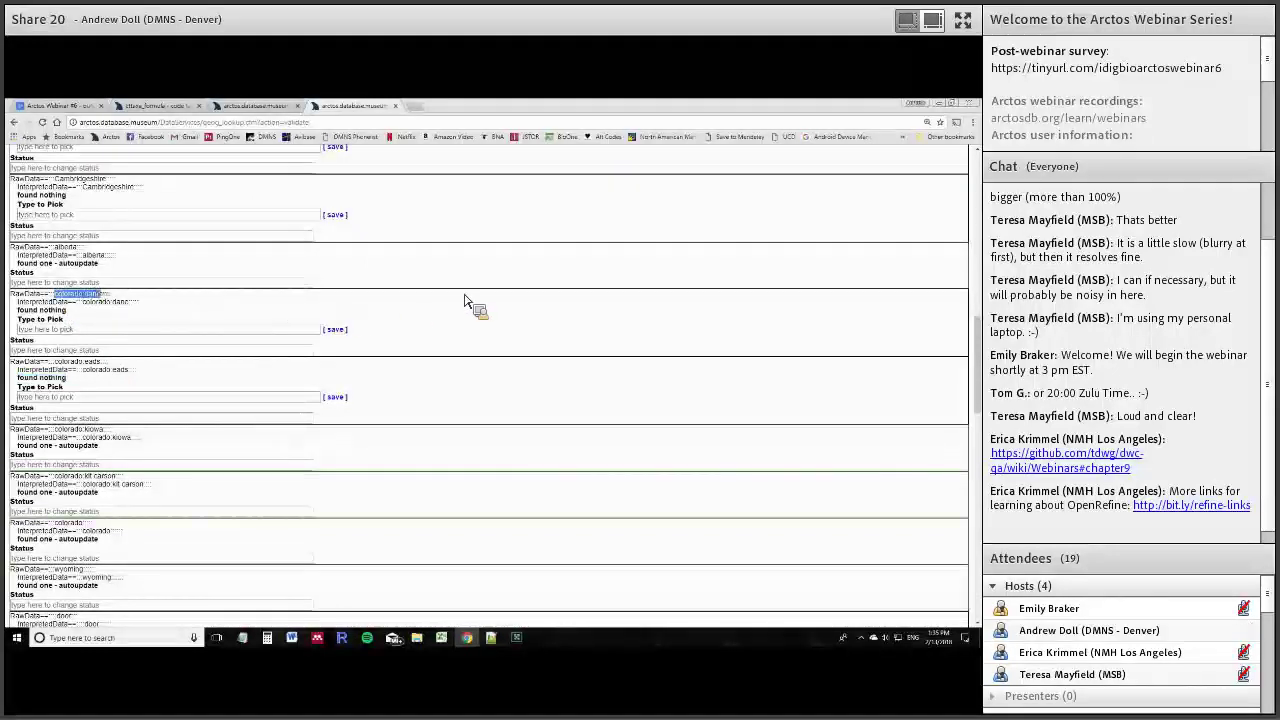
left_click(398, 312)
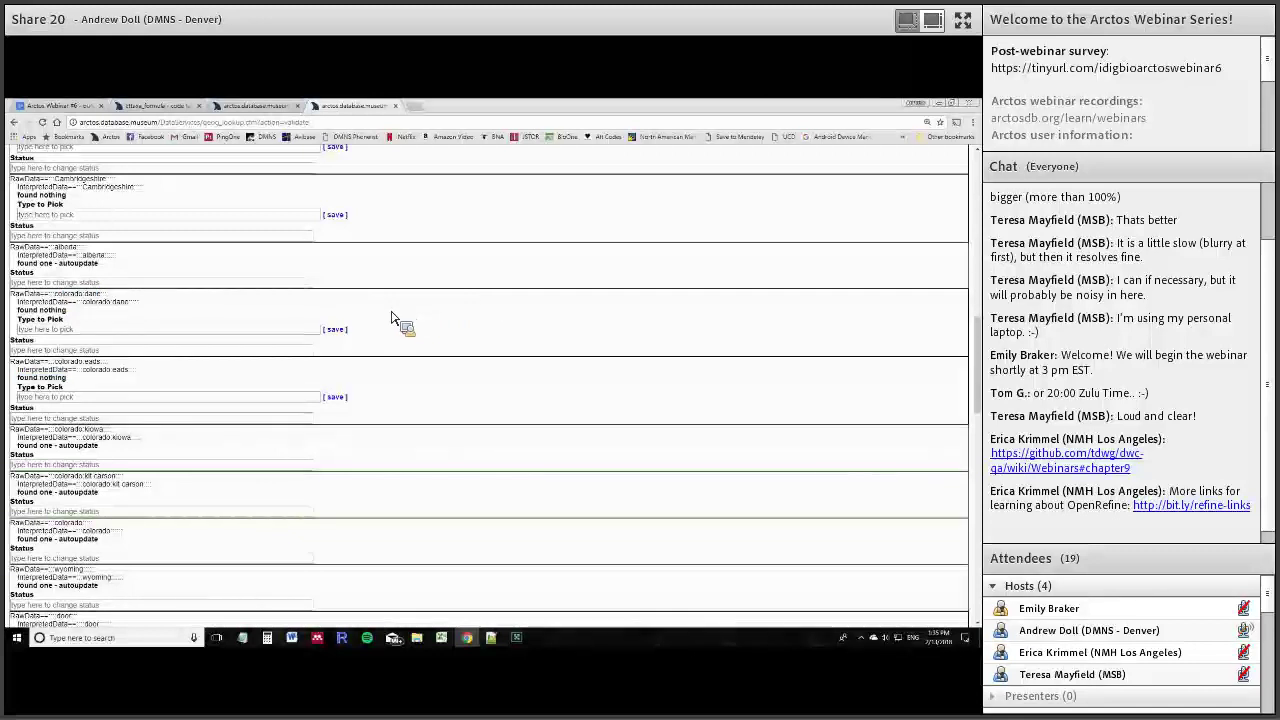
scroll(590, 335, "down", 3)
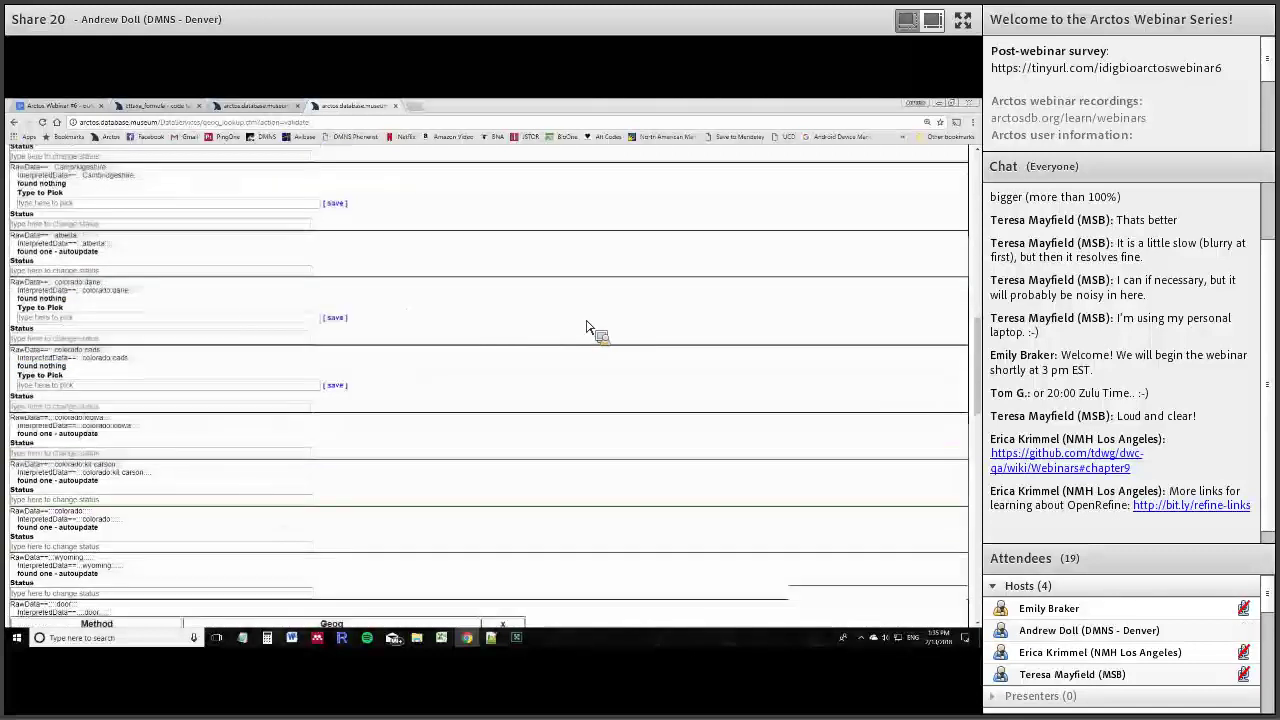
scroll(603, 340, "down", 3)
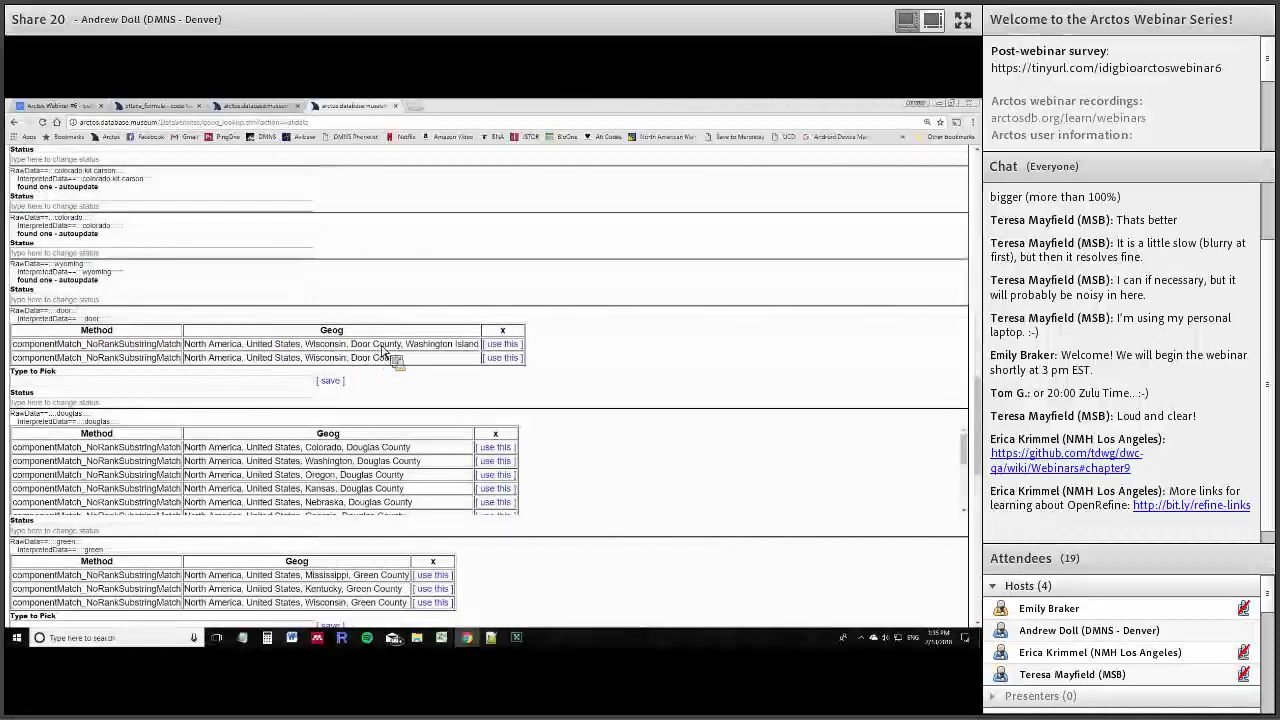
scroll(709, 343, "down", 2)
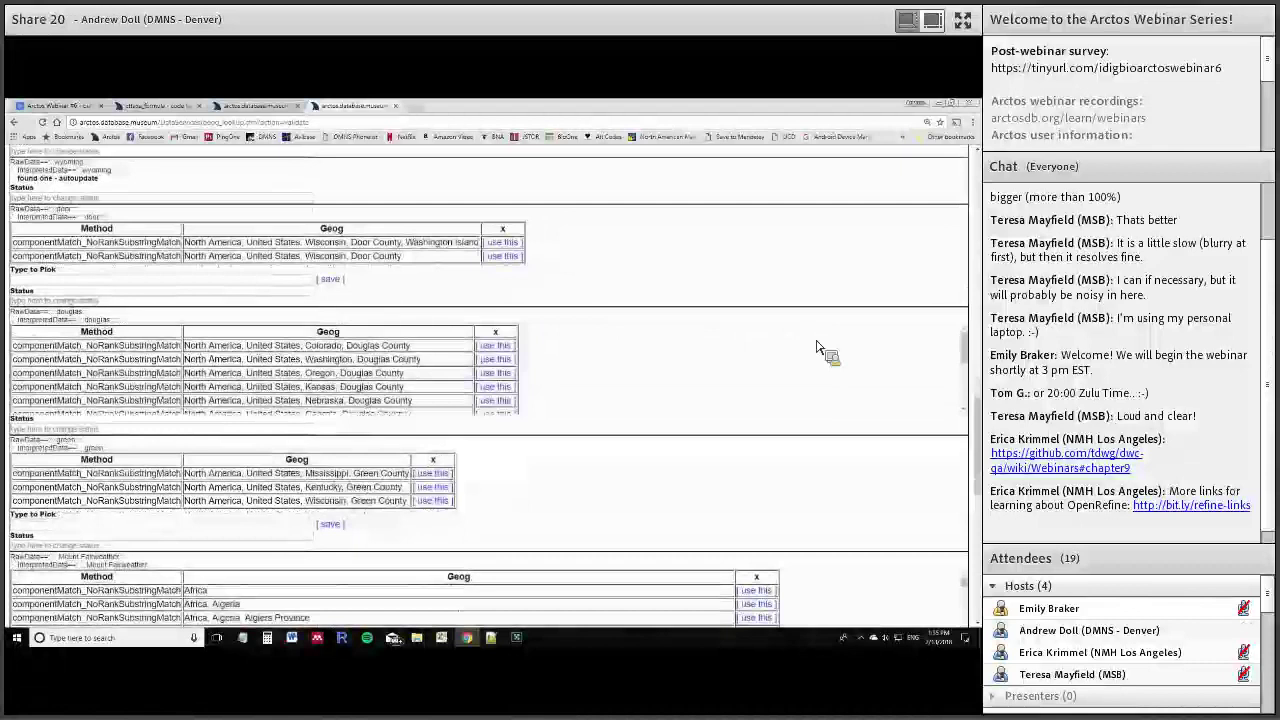
scroll(973, 355, "down", 4)
scroll(957, 460, "down", 8)
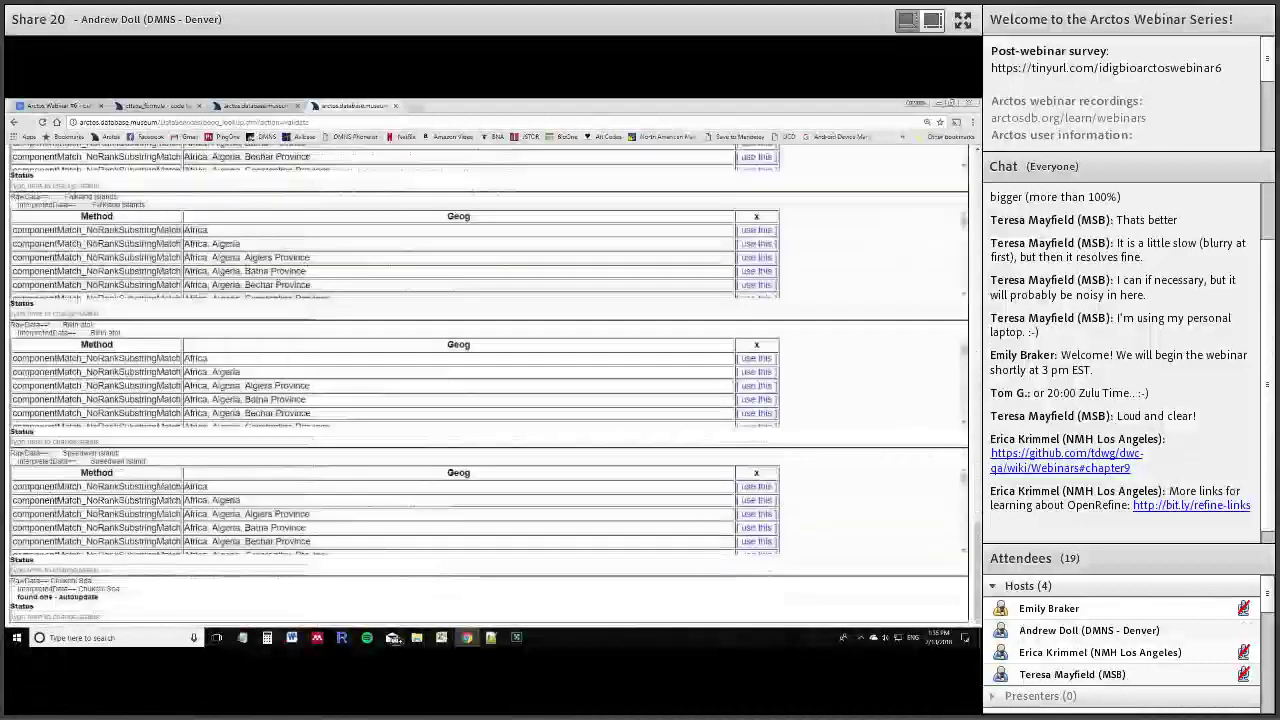
scroll(271, 240, "up", 15)
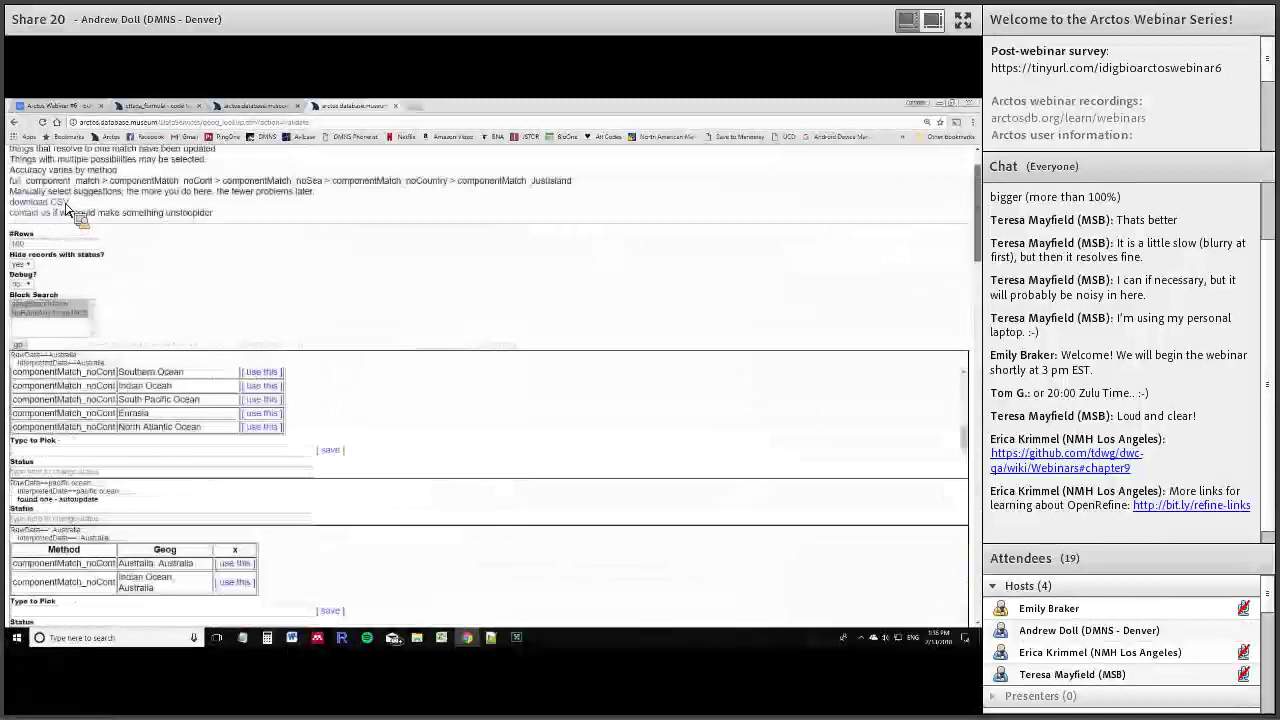
left_click(64, 204)
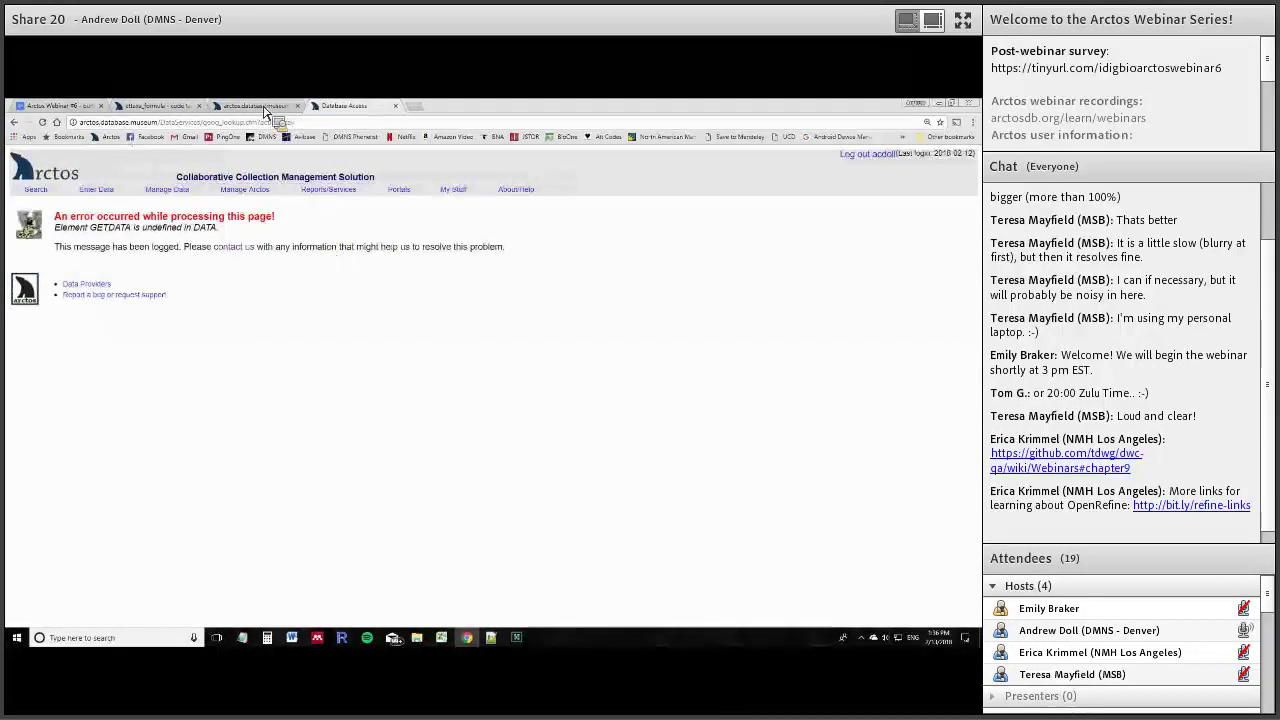
left_click(280, 106)
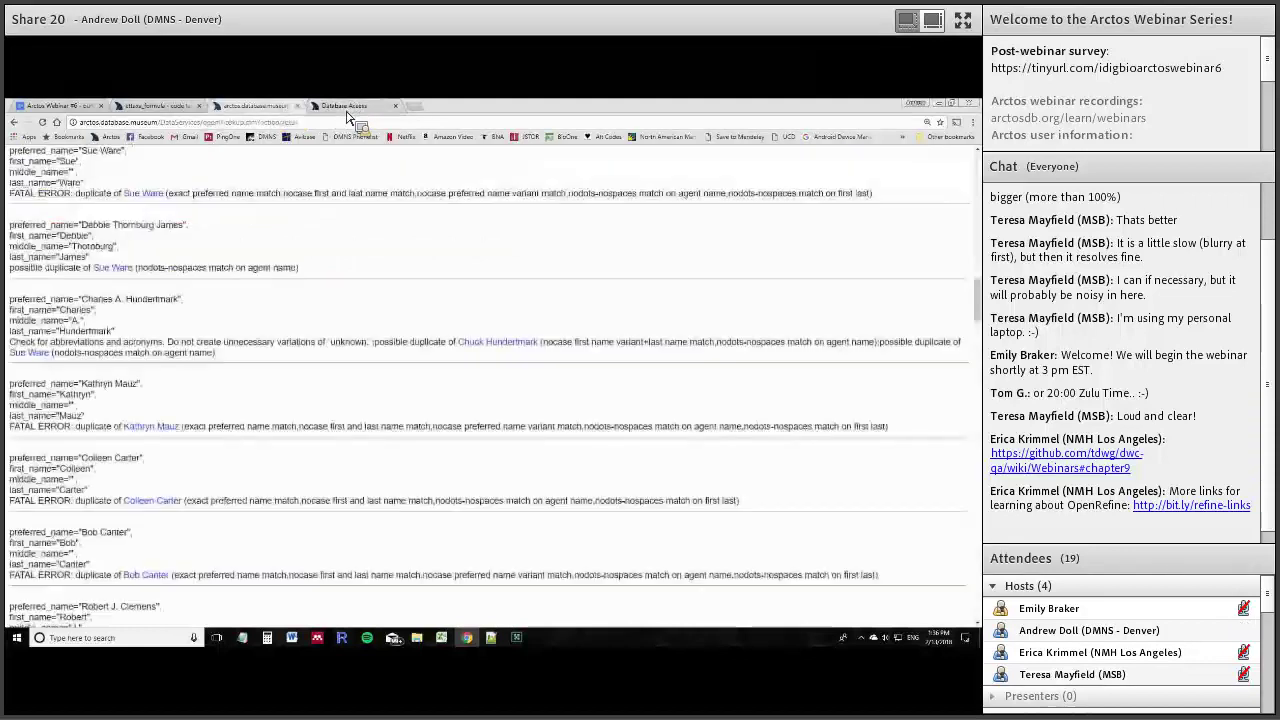
scroll(381, 165, "up", 4)
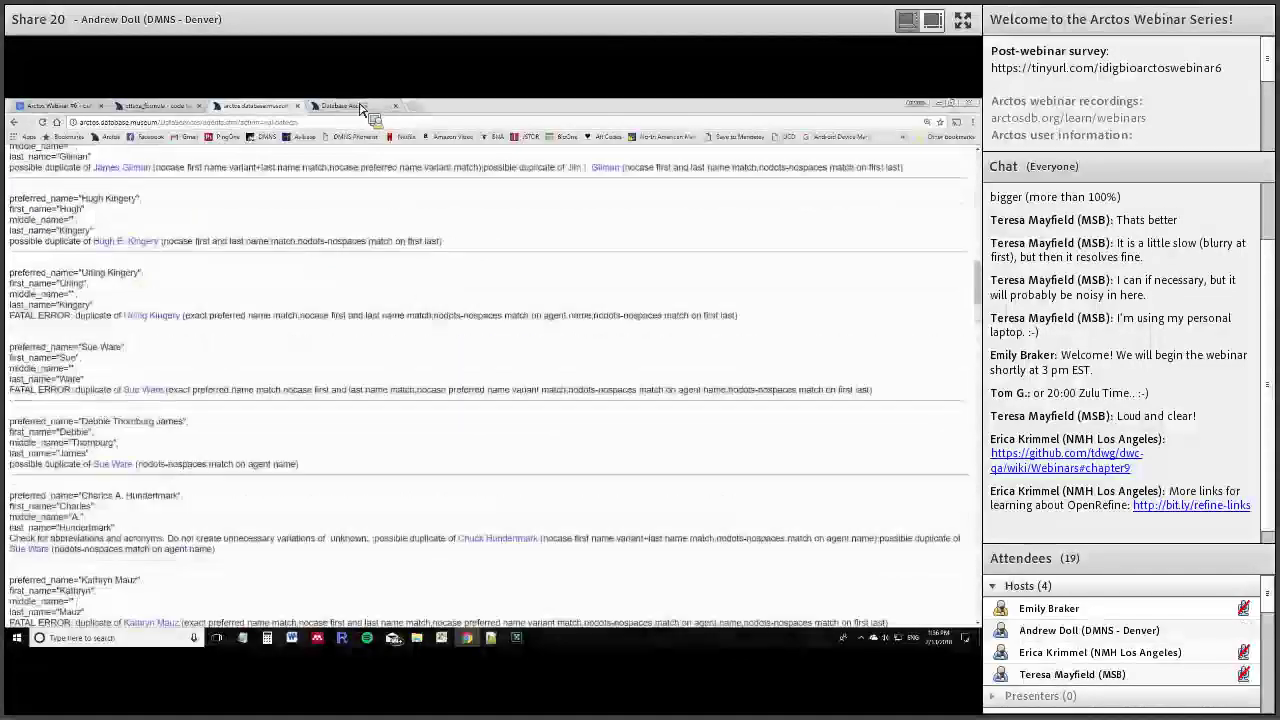
left_click(352, 106)
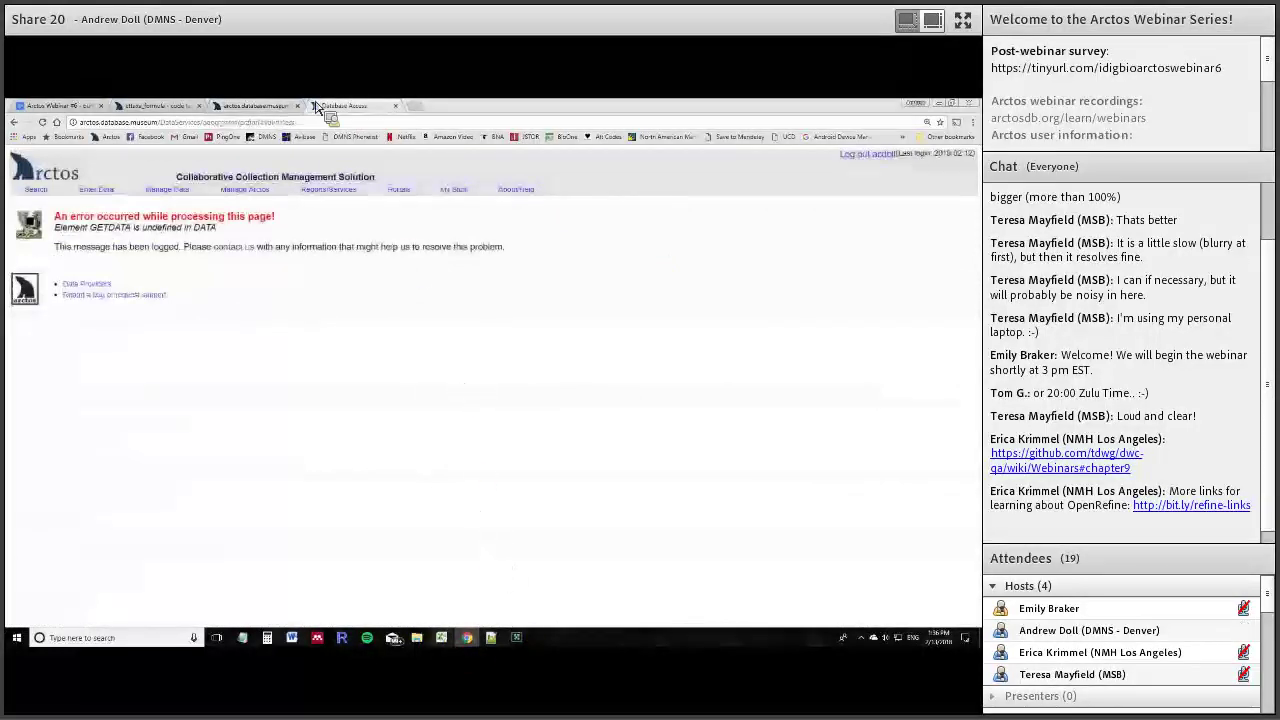
mouse_move(466, 640)
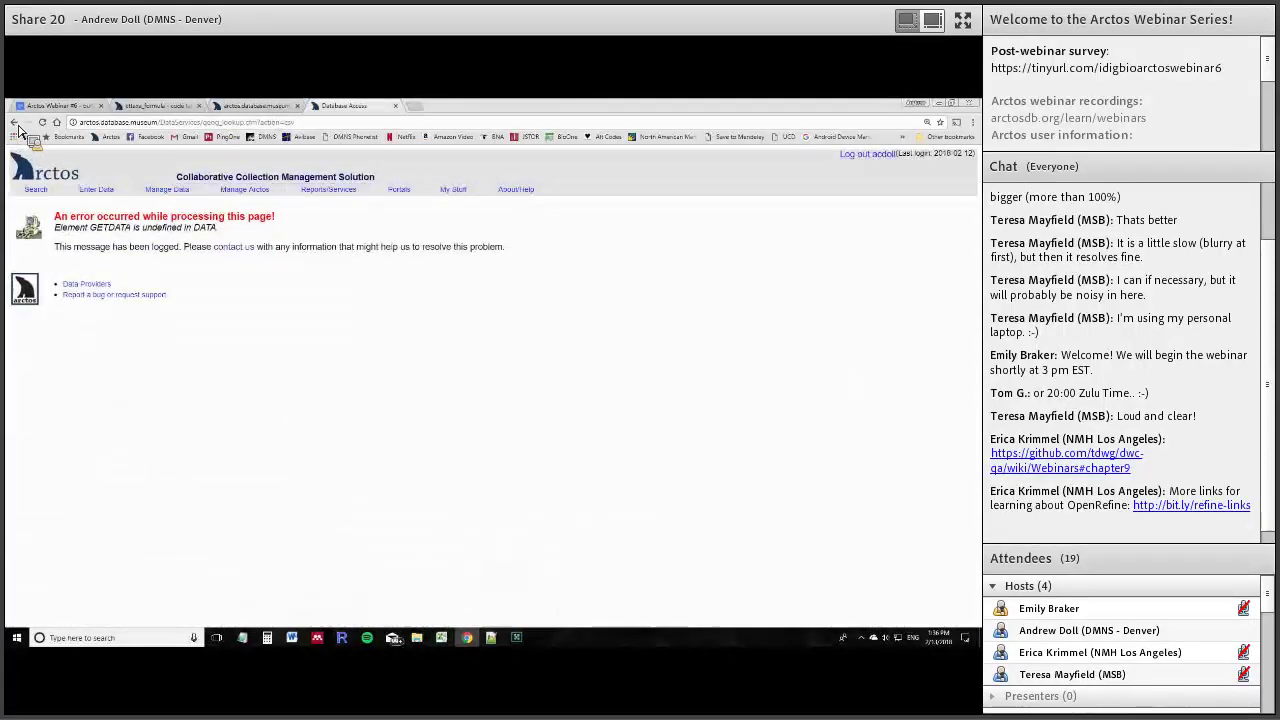
left_click(15, 123)
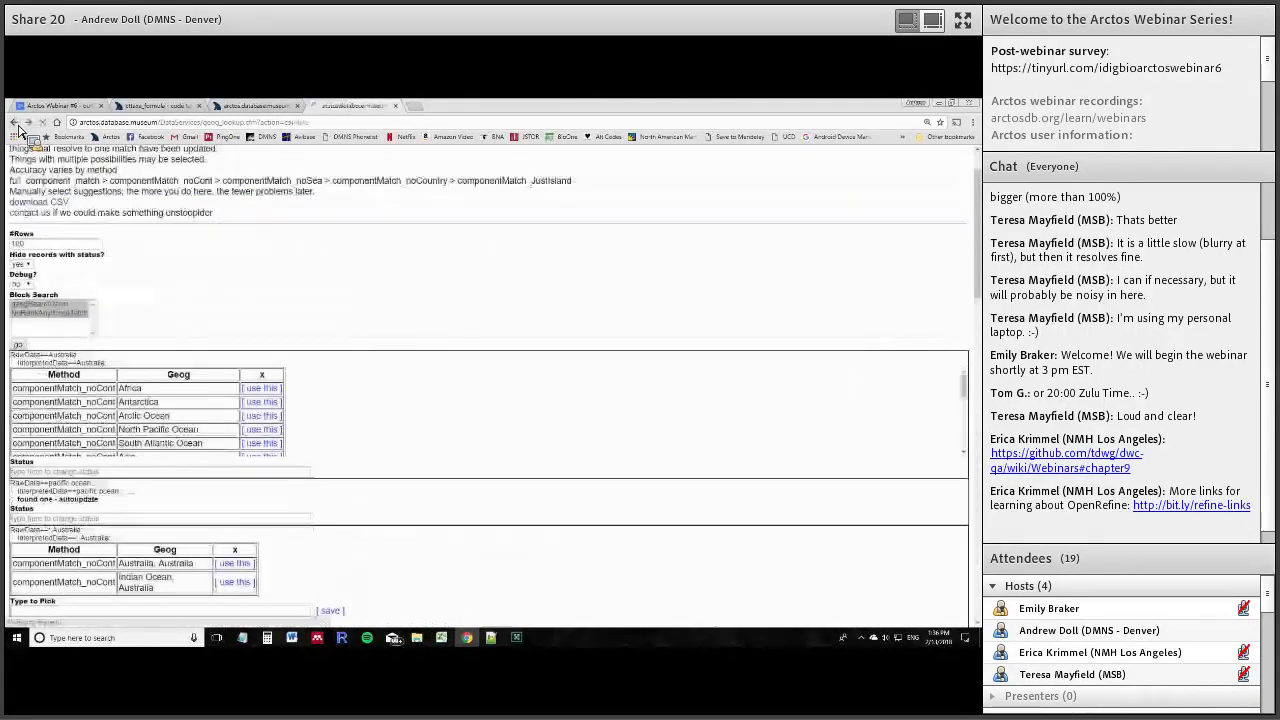
Go back two pages and open the Higher Geog Lookup tool under Data Services
left_click(15, 123)
left_click(15, 123)
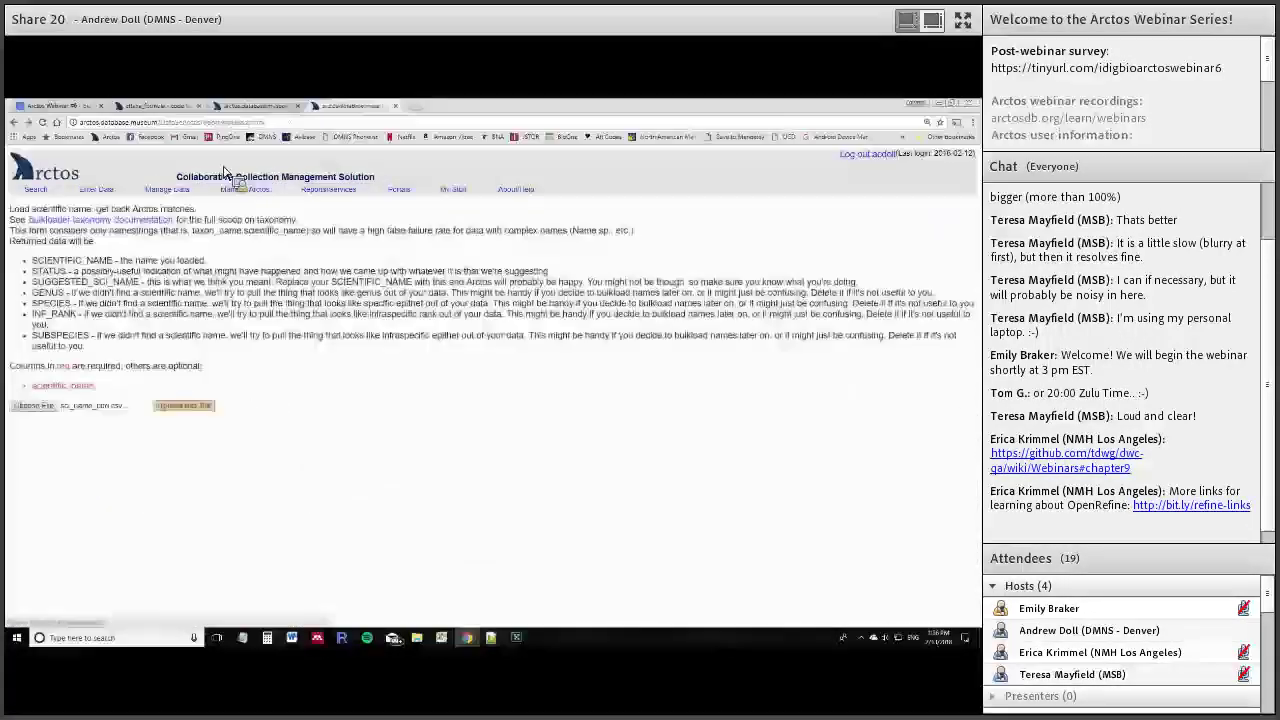
left_click(444, 313)
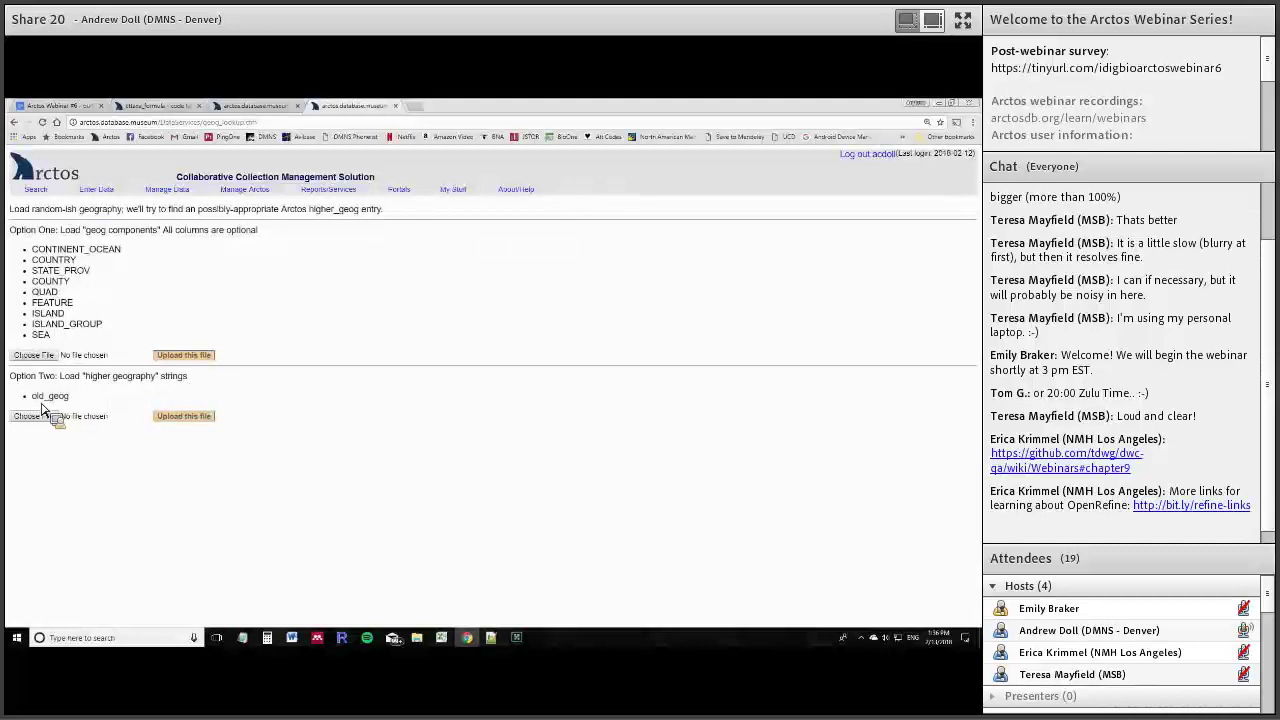
Browse for the old_geog file to upload, then cancel the file picker without choosing one
double_click(75, 403)
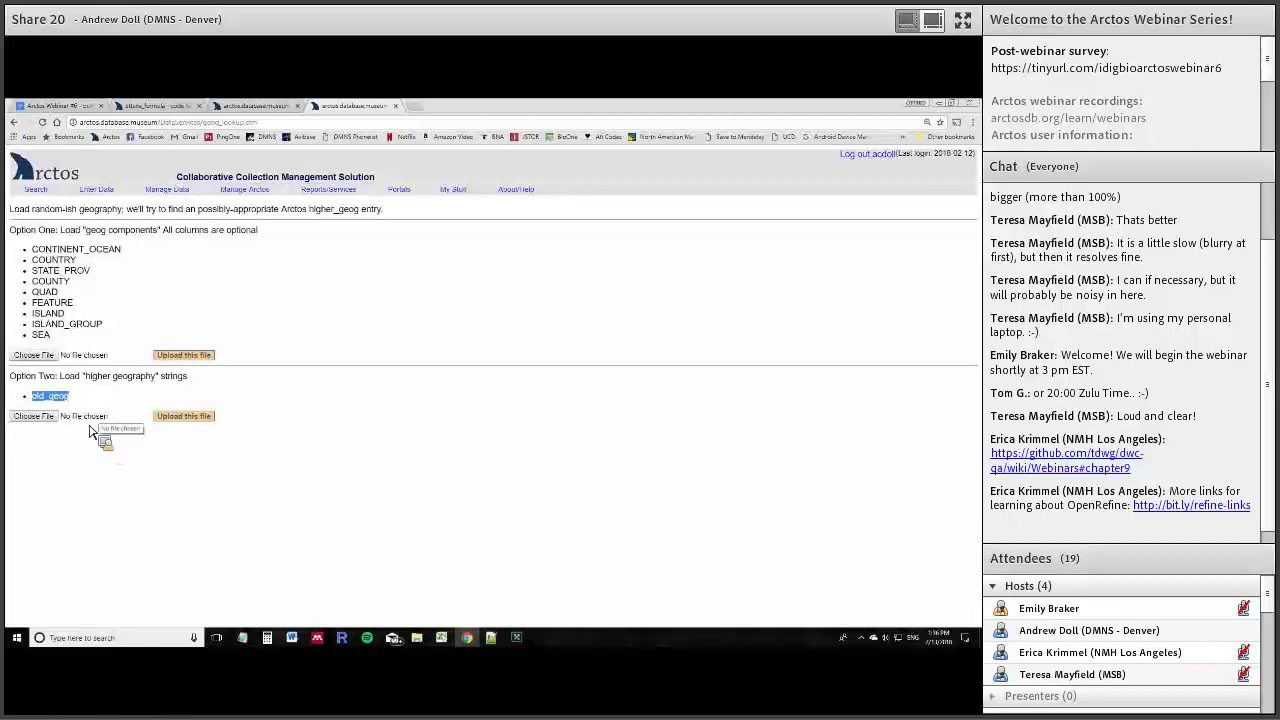
left_click_drag(81, 425, 98, 430)
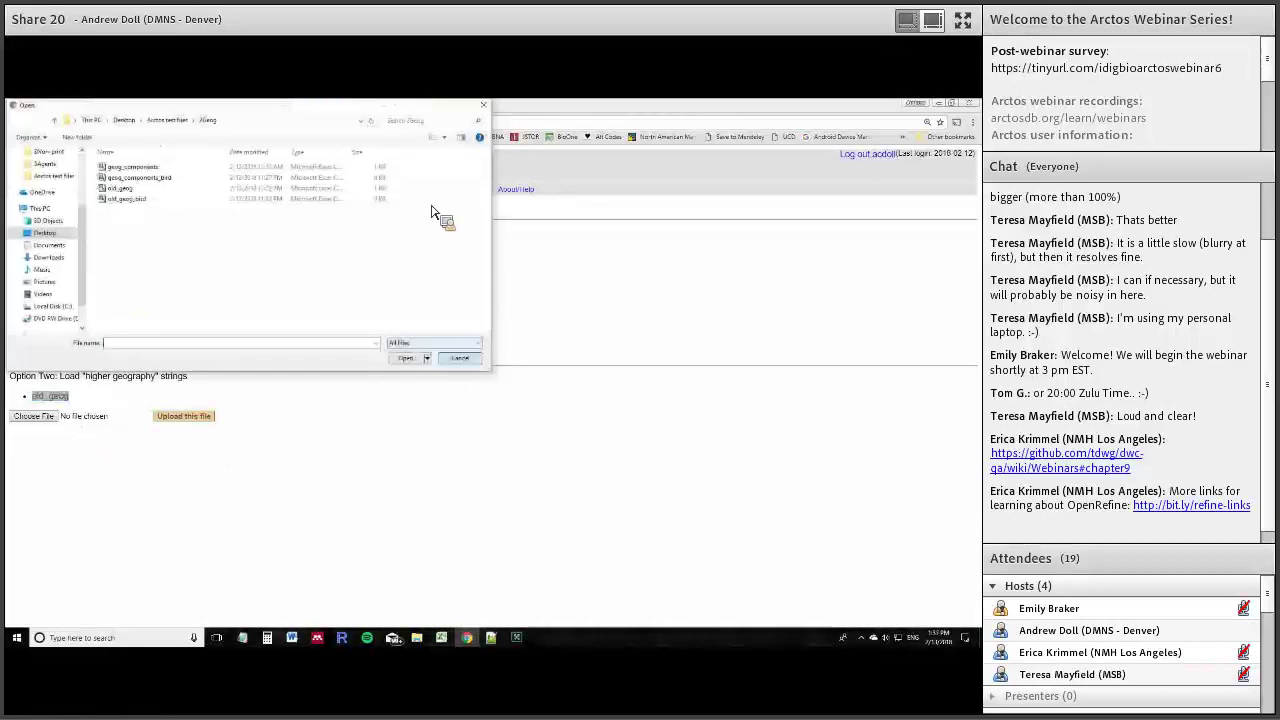
key("Escape")
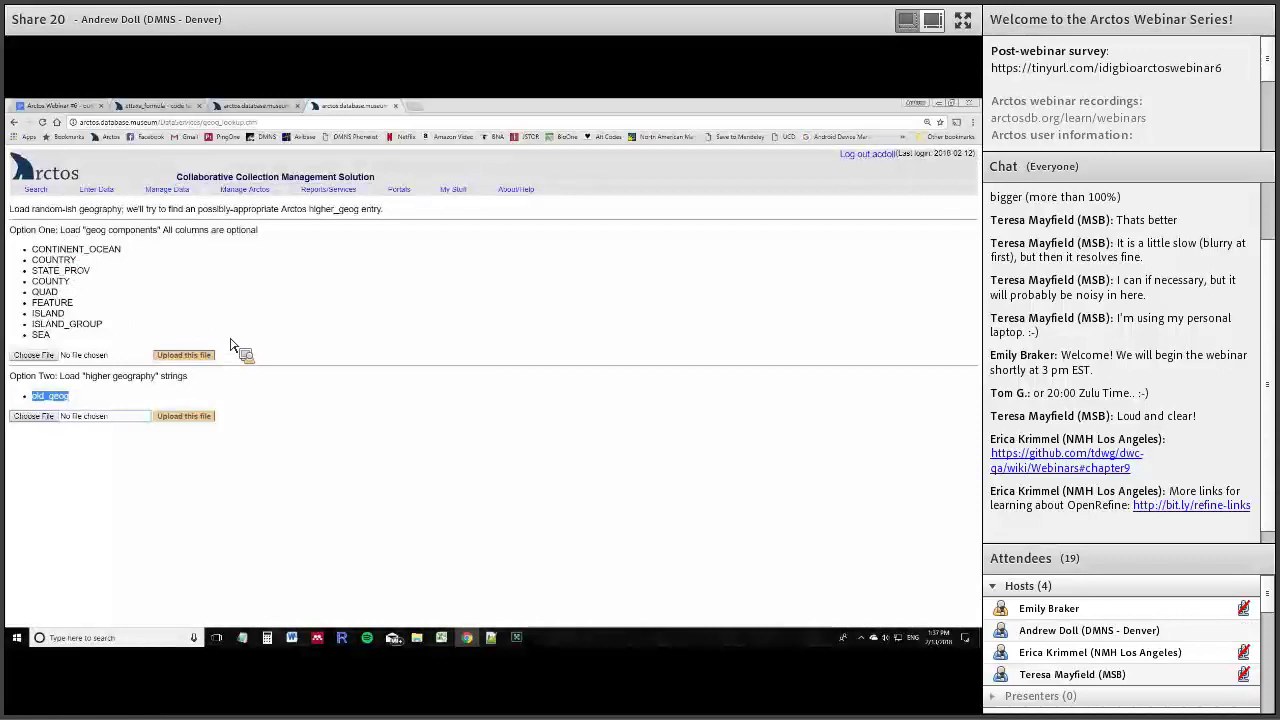
Open Find/Replace Nonprinting Characters from Reports/Services > Data Services
left_click(337, 192)
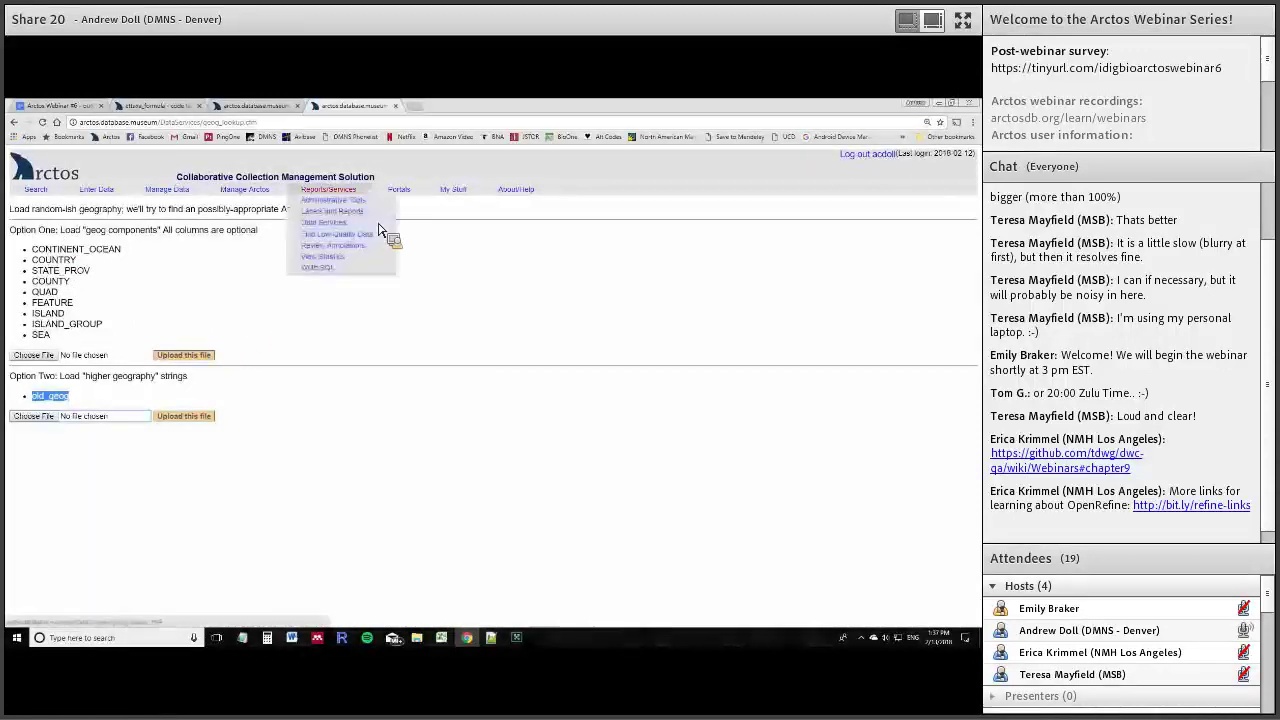
mouse_move(486, 324)
left_click(478, 302)
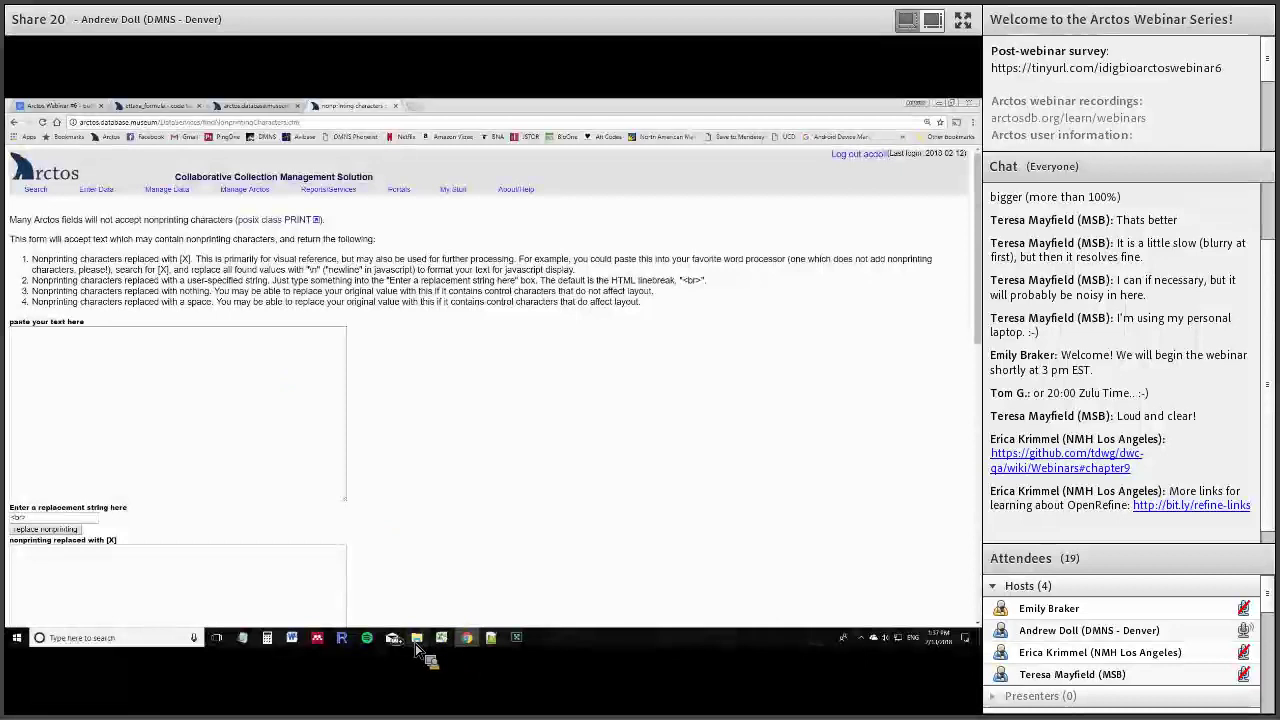
In File Explorer, open Arctos test files > 3Non-print and drag Arctos_ecosystem onto the browser
mouse_move(418, 648)
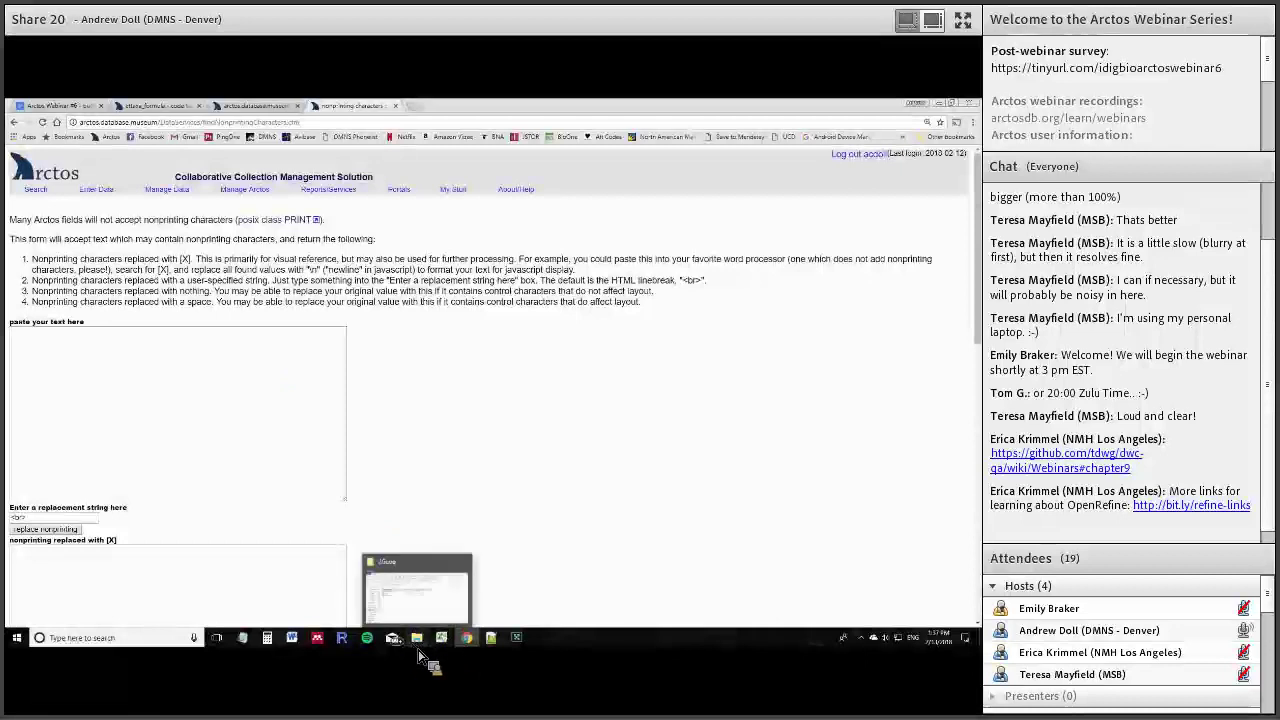
left_click(420, 648)
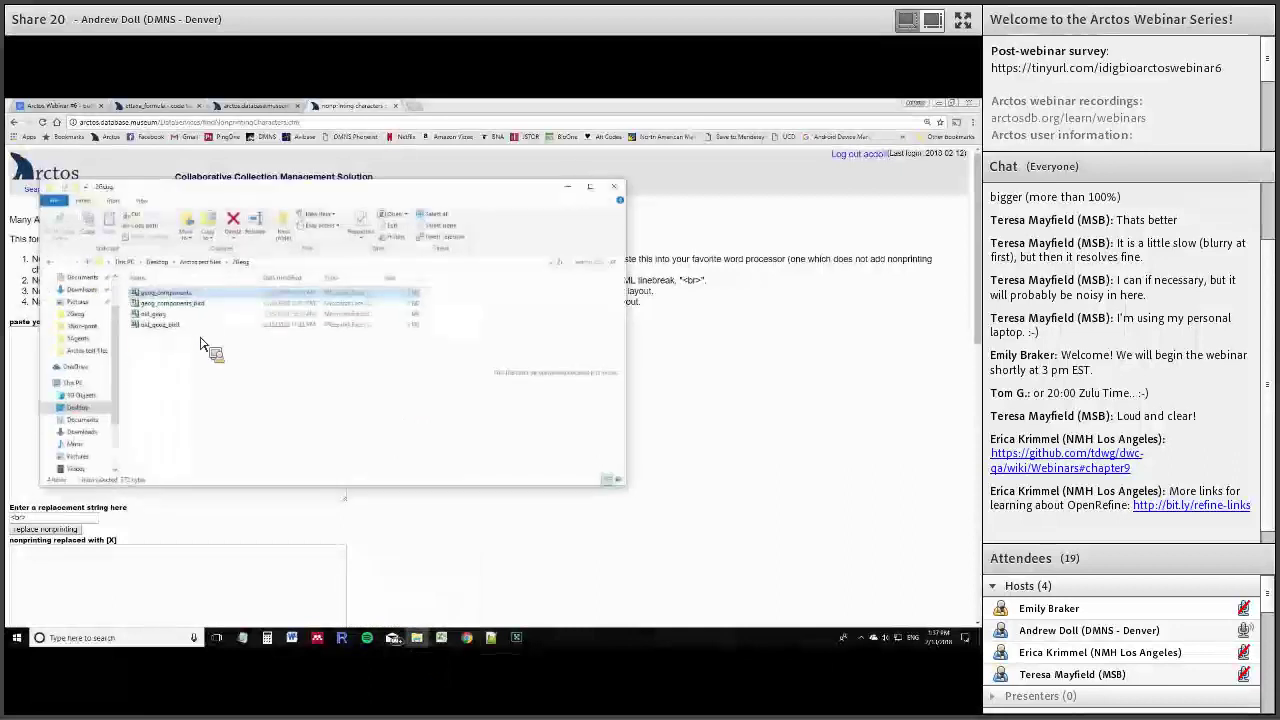
key("alt+Up")
double_click(240, 312)
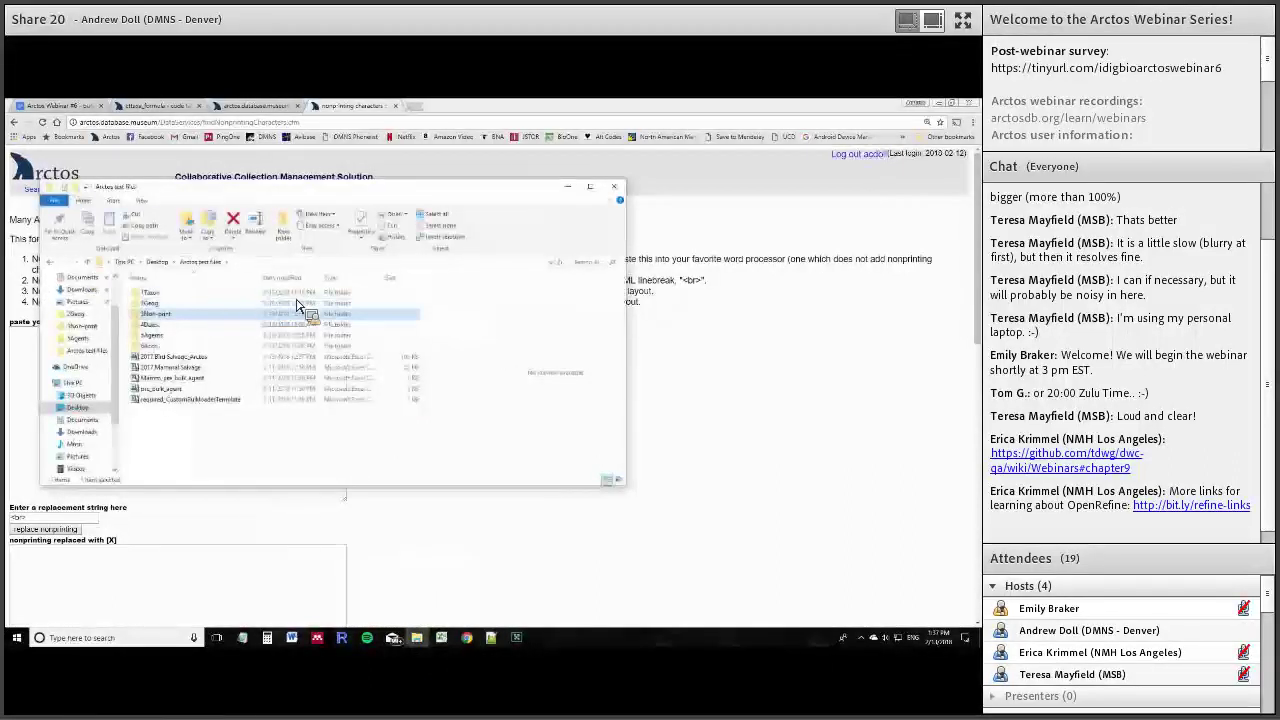
key("Down")
left_click_drag(395, 332, 943, 122)
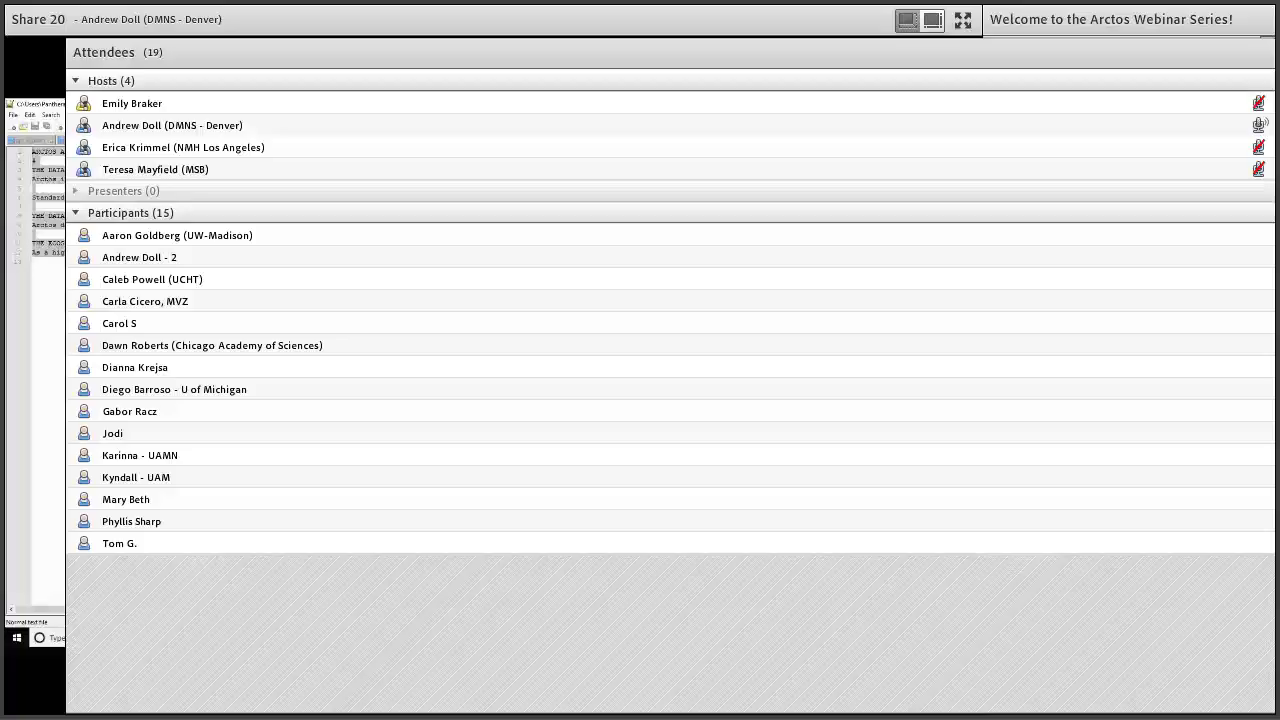
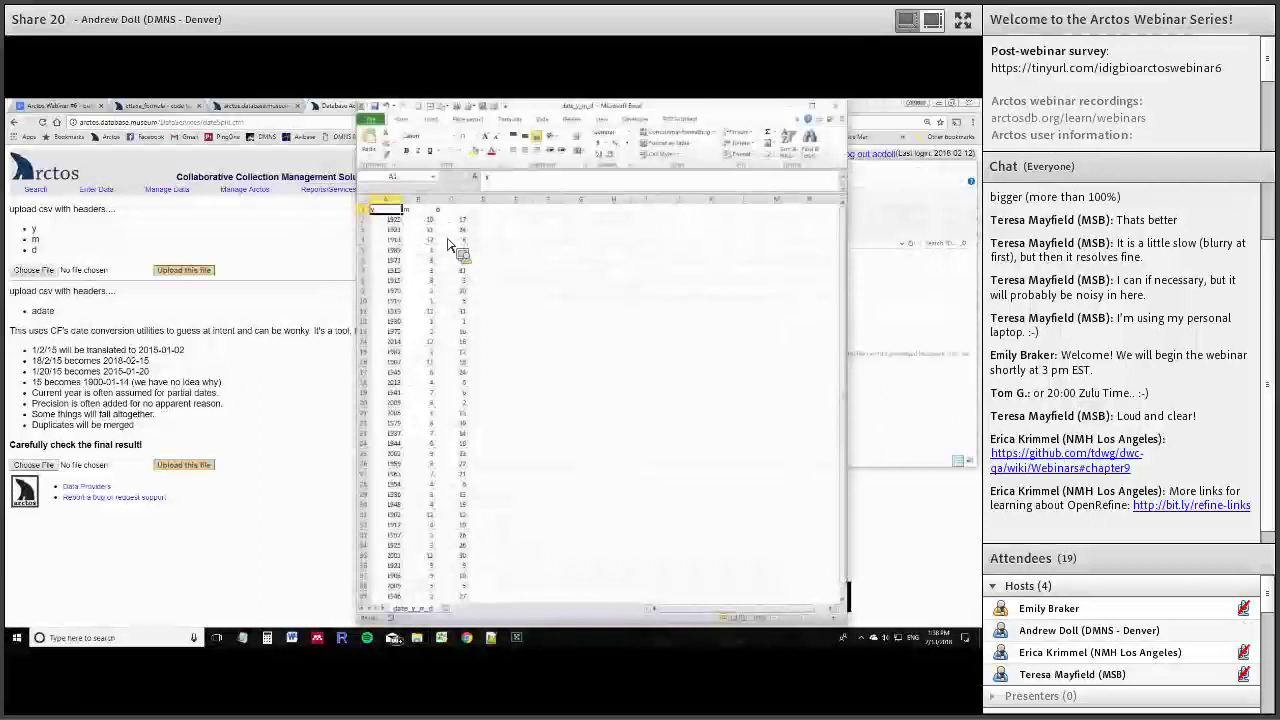
Enter =CONCATENATE(A2,"-",B2,"-",C2) in D2 so it displays 1925-10-17
left_click(495, 222)
type("=c")
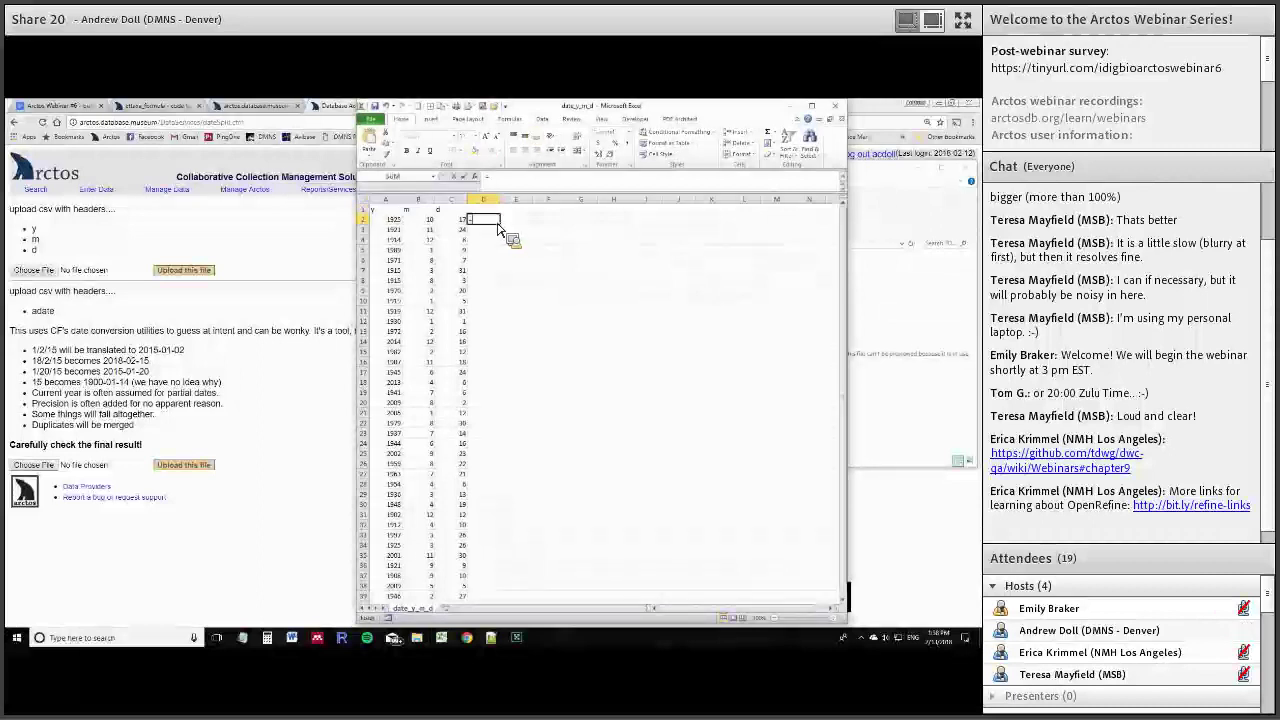
type("onca")
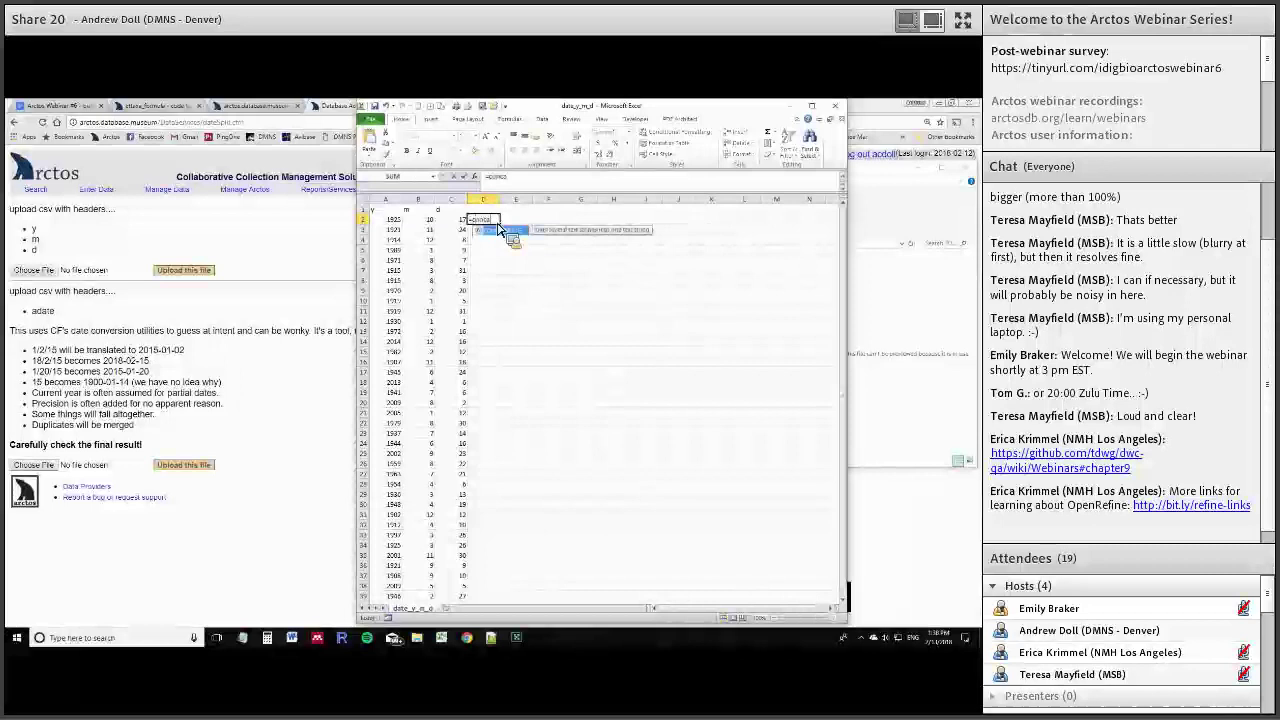
double_click(498, 230)
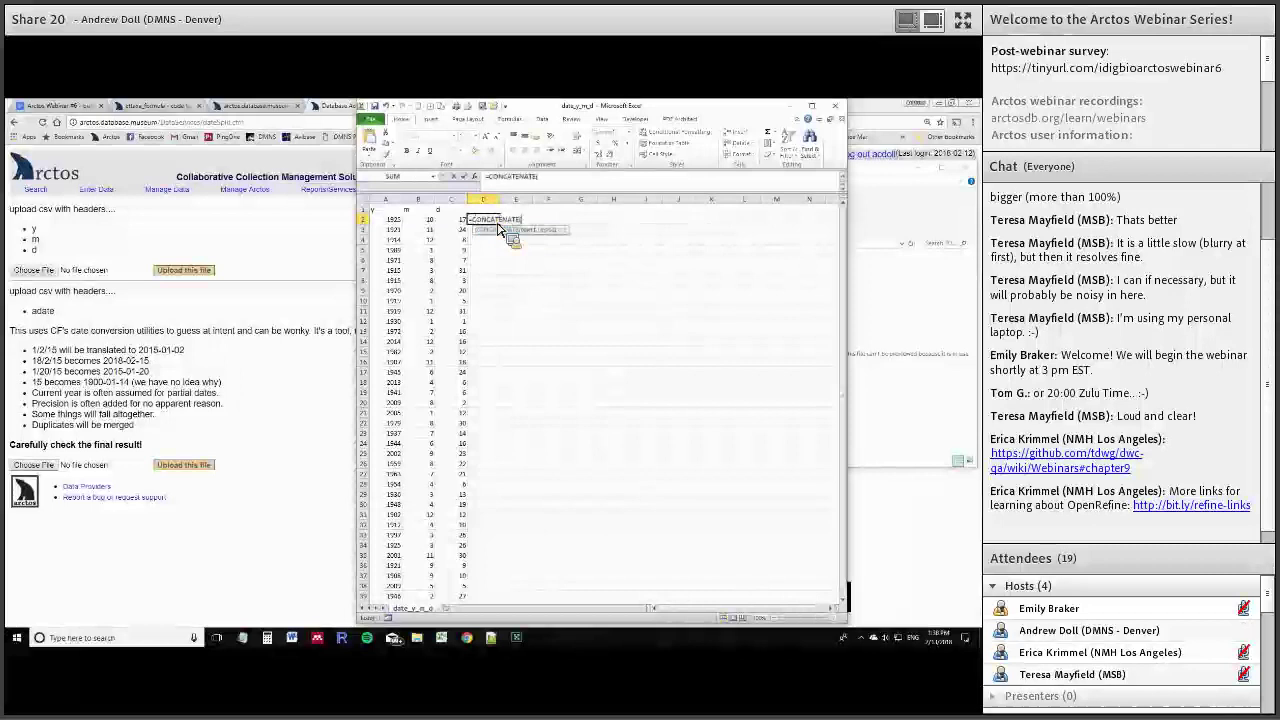
key("Left")
key("Left")
key("Left")
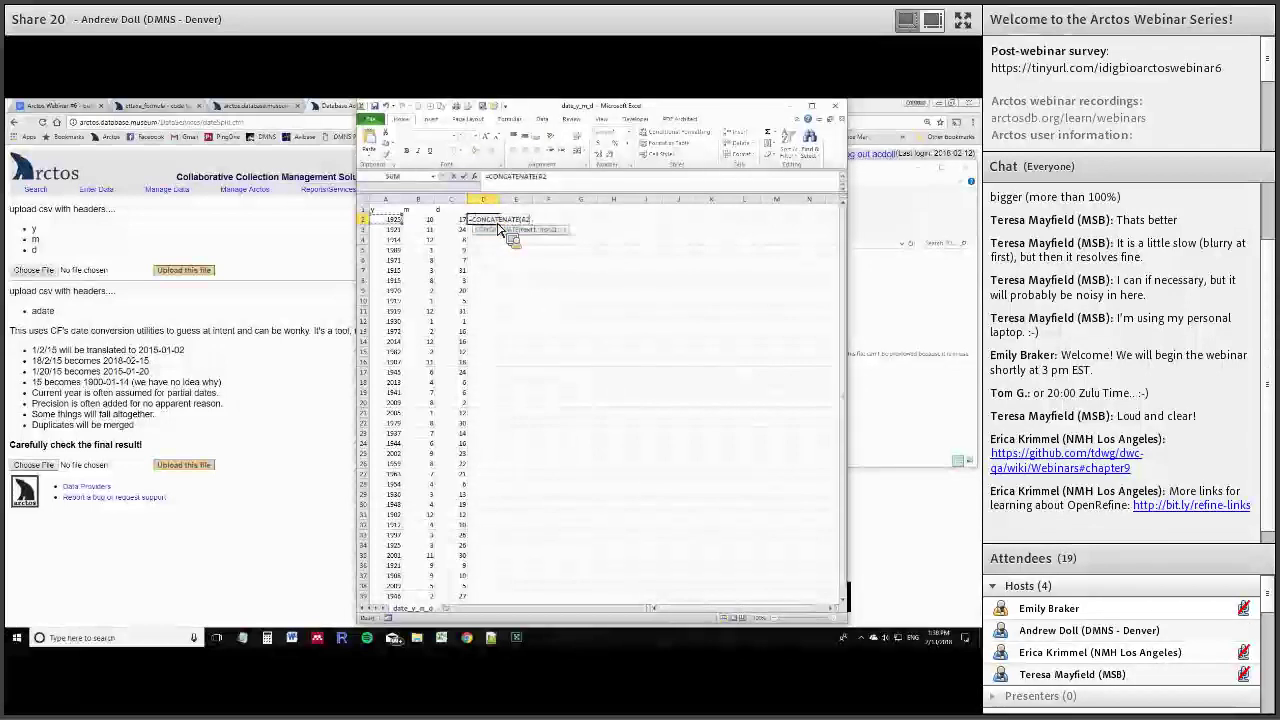
type(",\"")
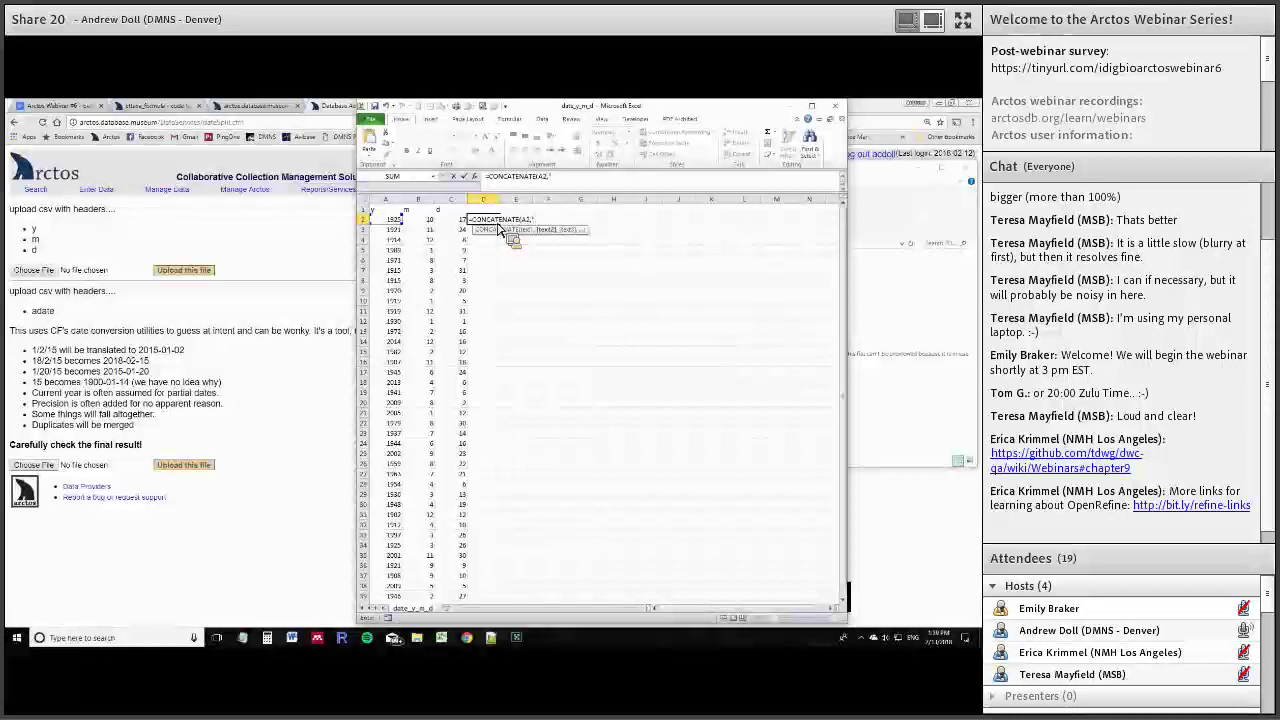
type("-\",B2,\"-\",C2")
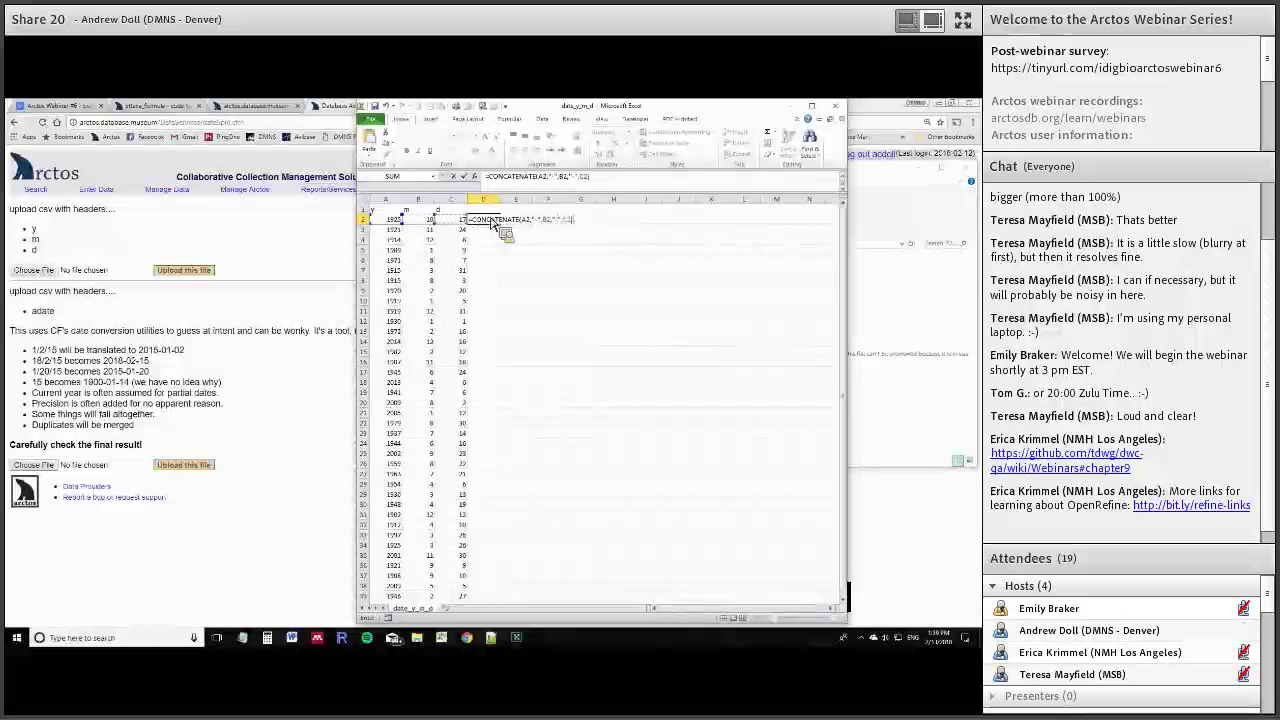
key("Return")
Fill the date-joining formula down D2:D39, then close the workbook without saving
left_click(462, 313)
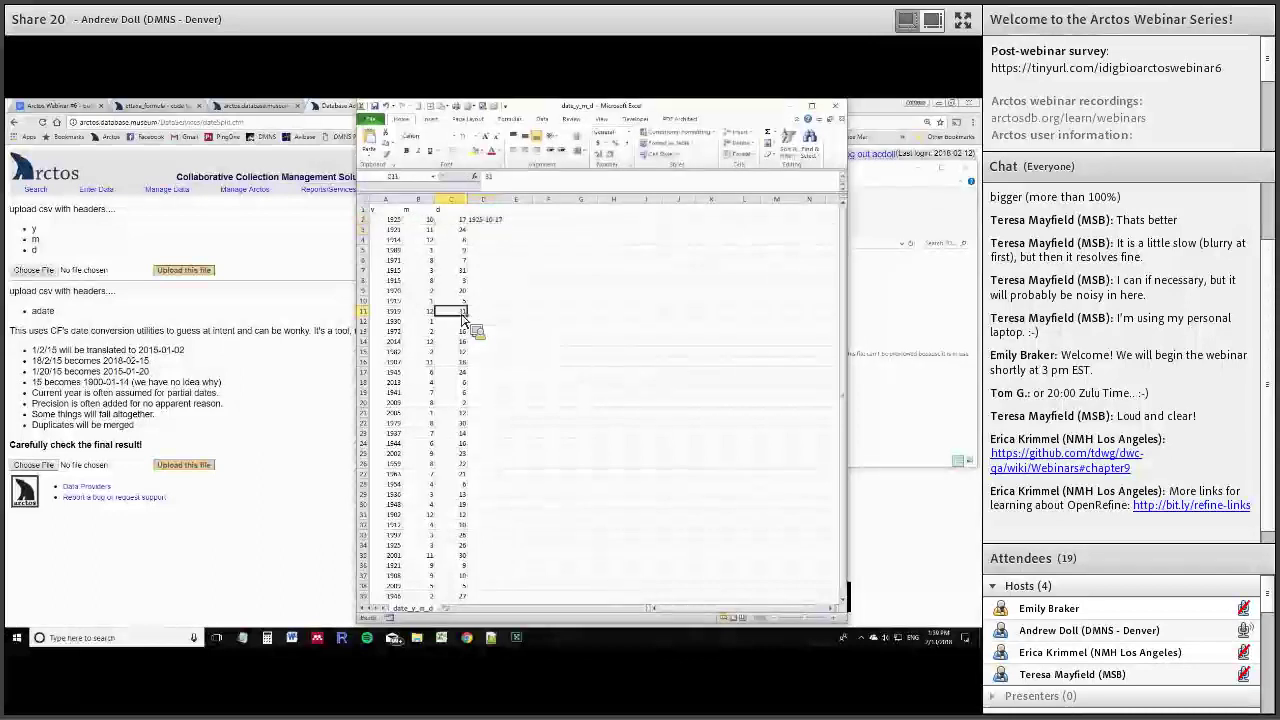
left_click_drag(484, 219, 484, 598)
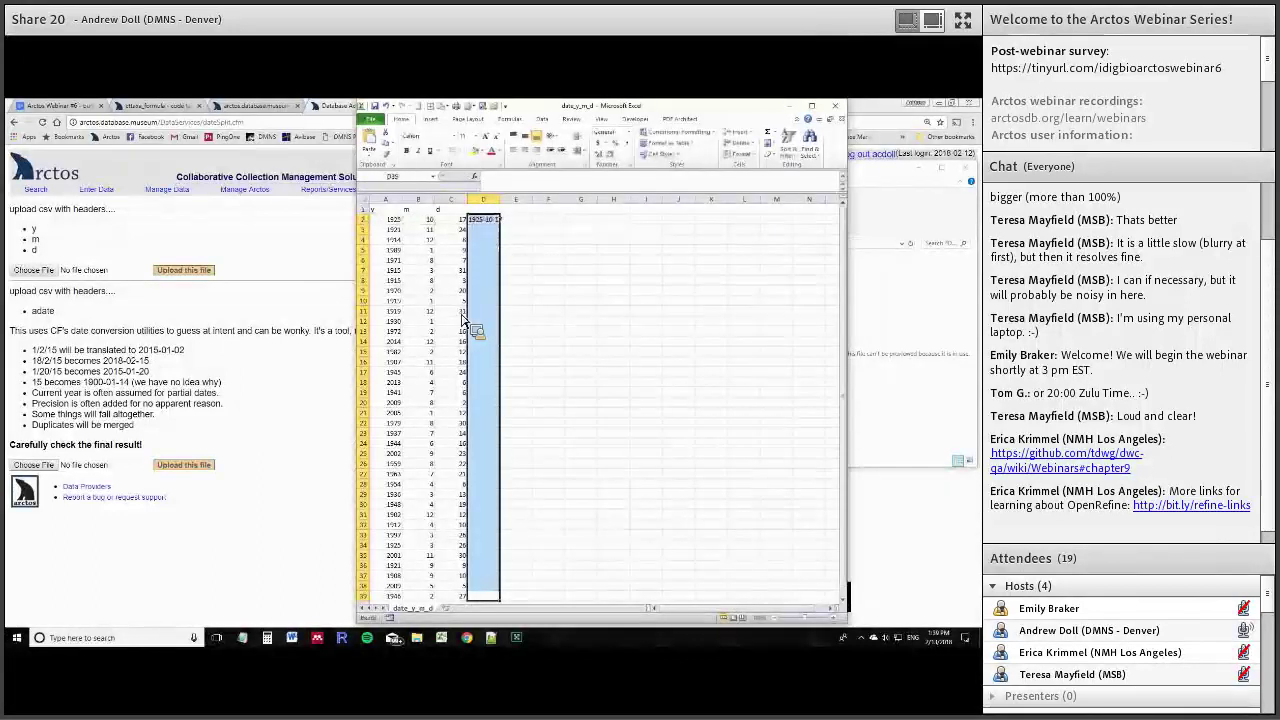
key("ctrl+d")
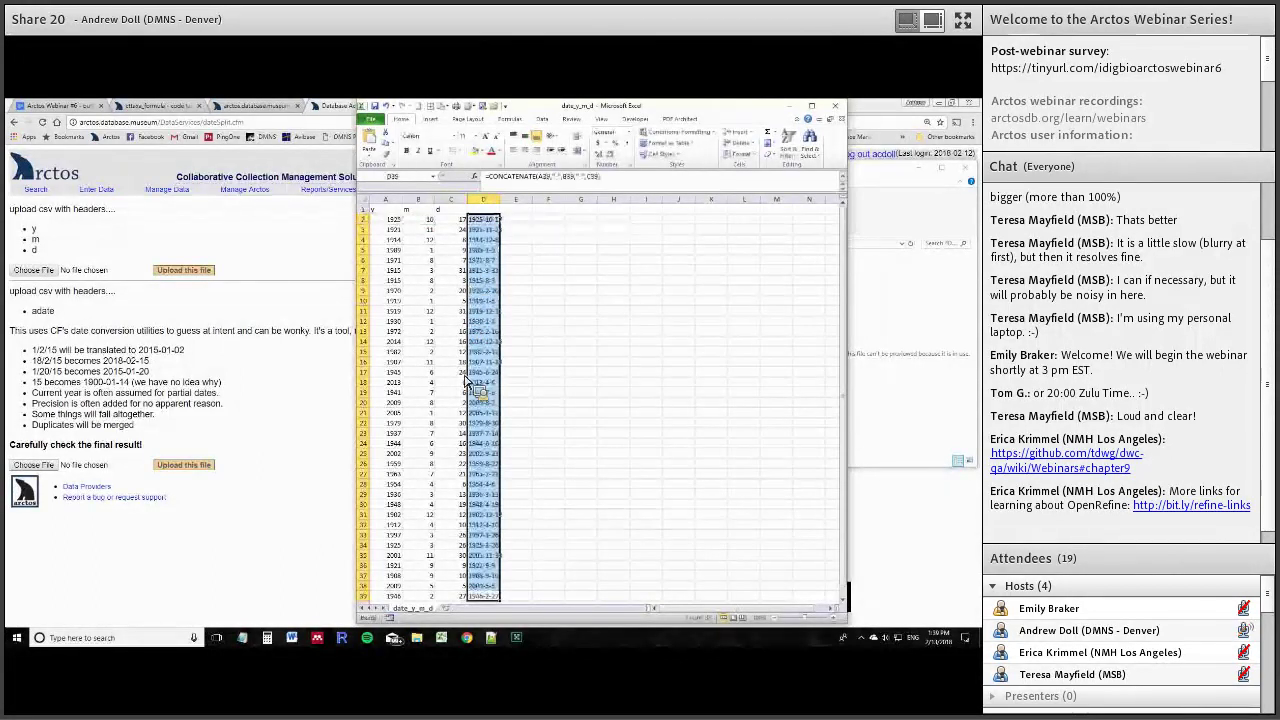
left_click(430, 251)
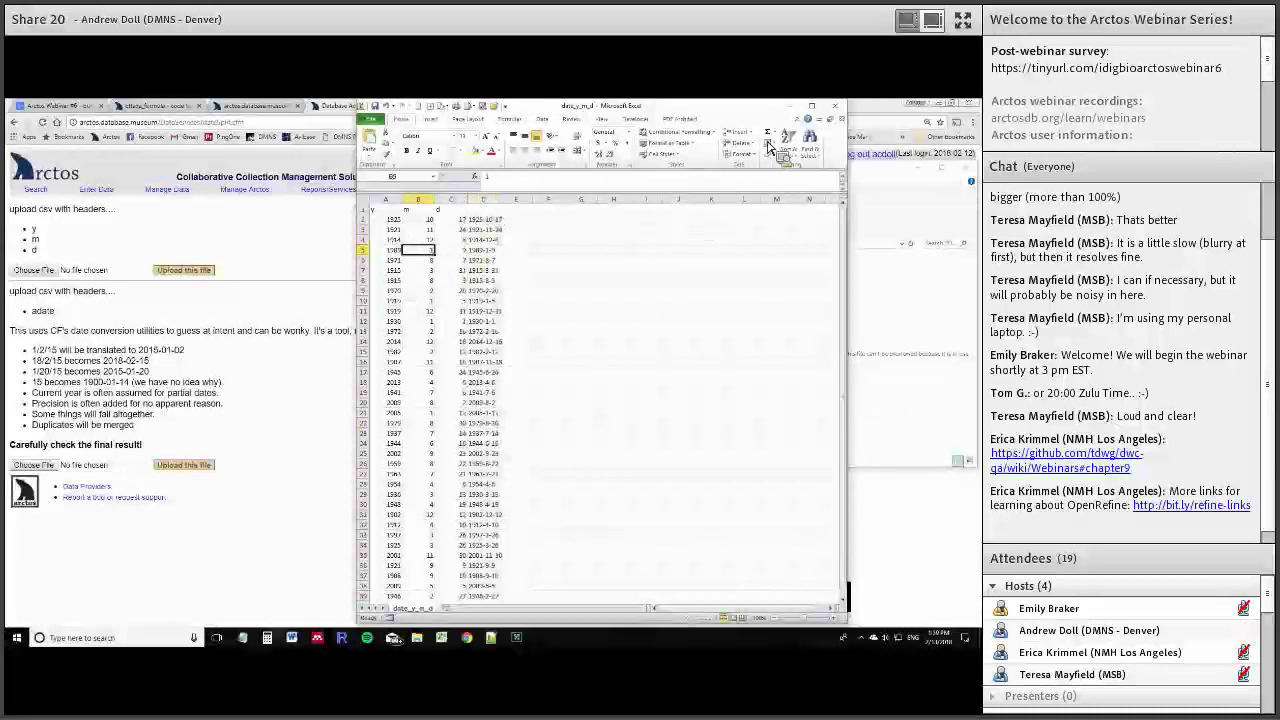
left_click(836, 112)
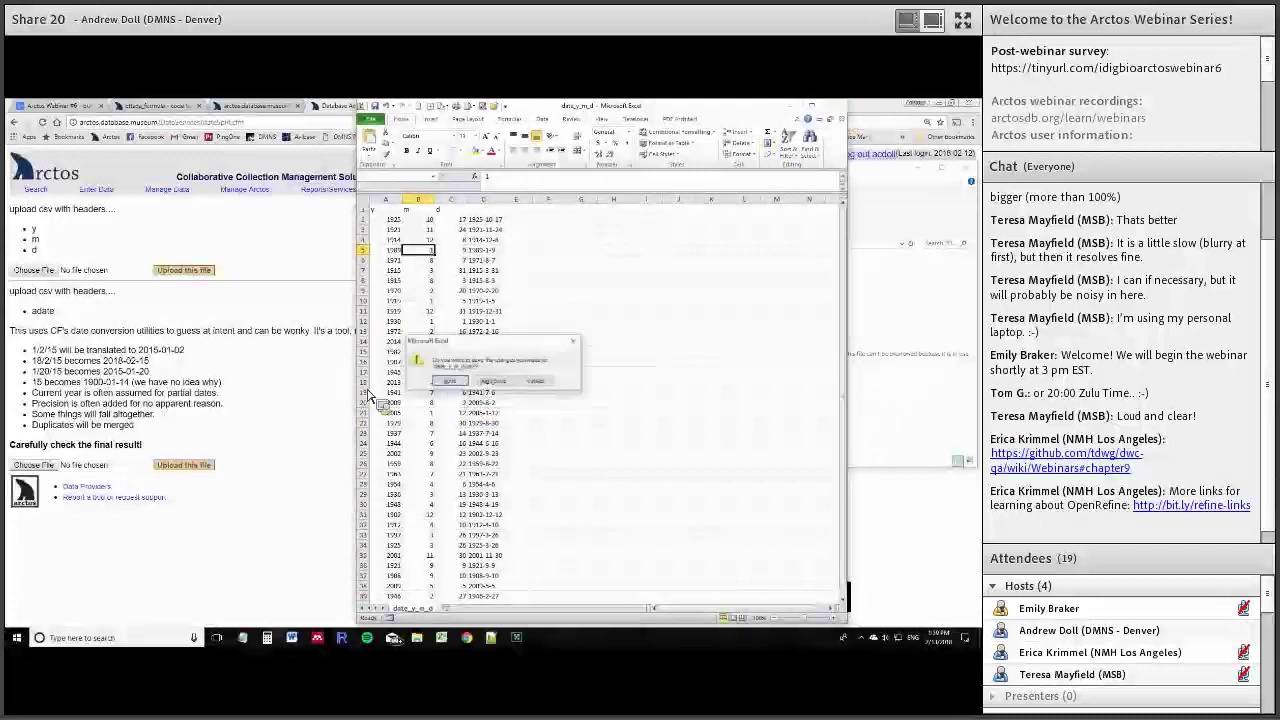
key("n")
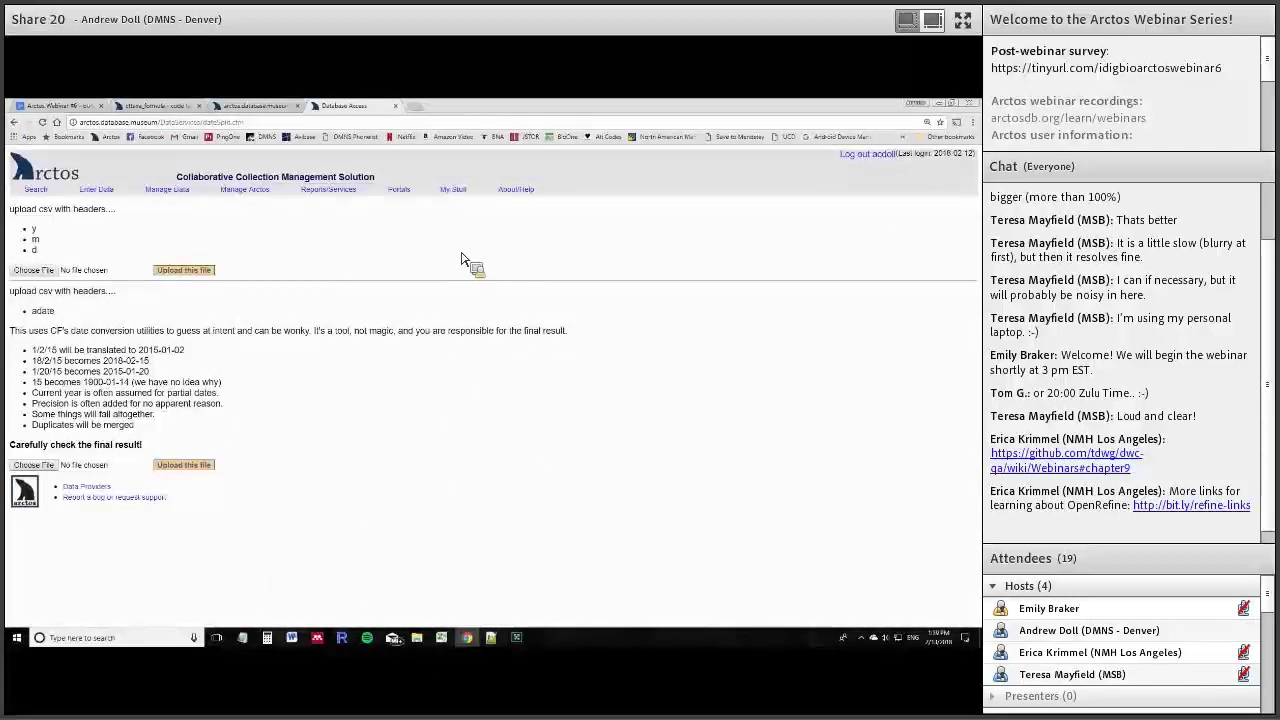
Open verb_dates from the 4Dates folder, autofit column A and inspect several adate values
key("alt+Tab")
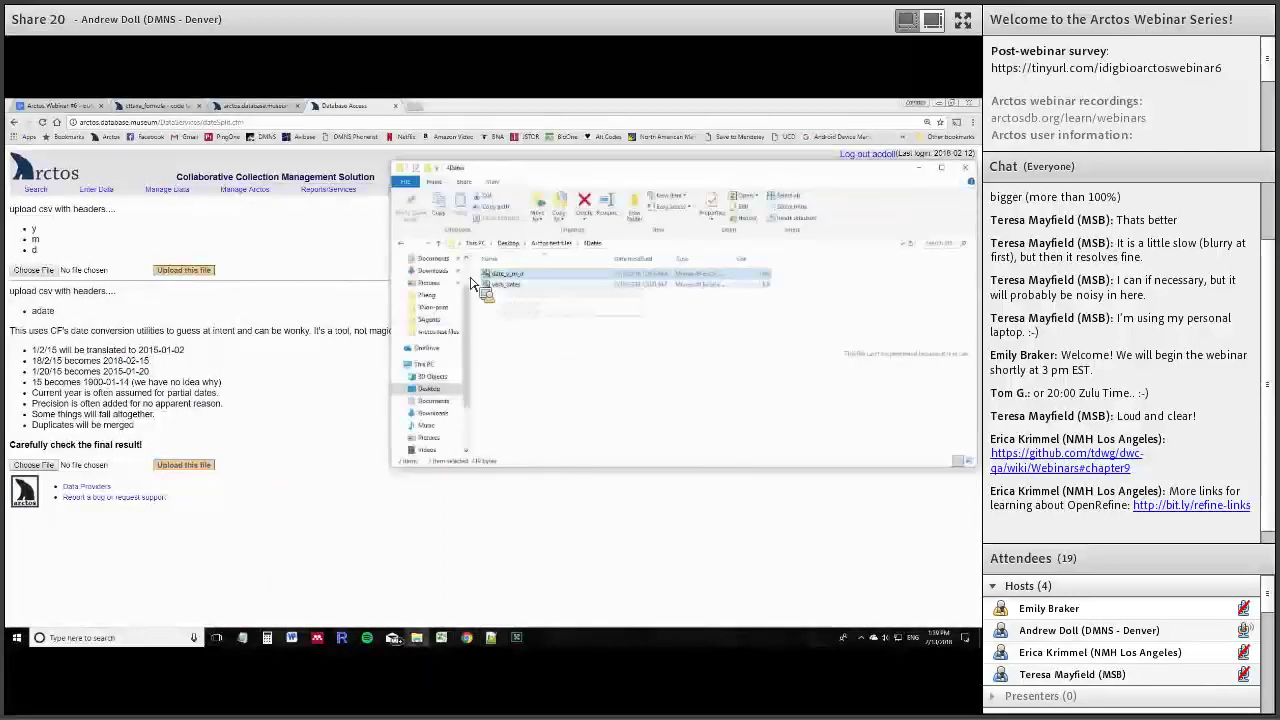
double_click(490, 284)
double_click(404, 200)
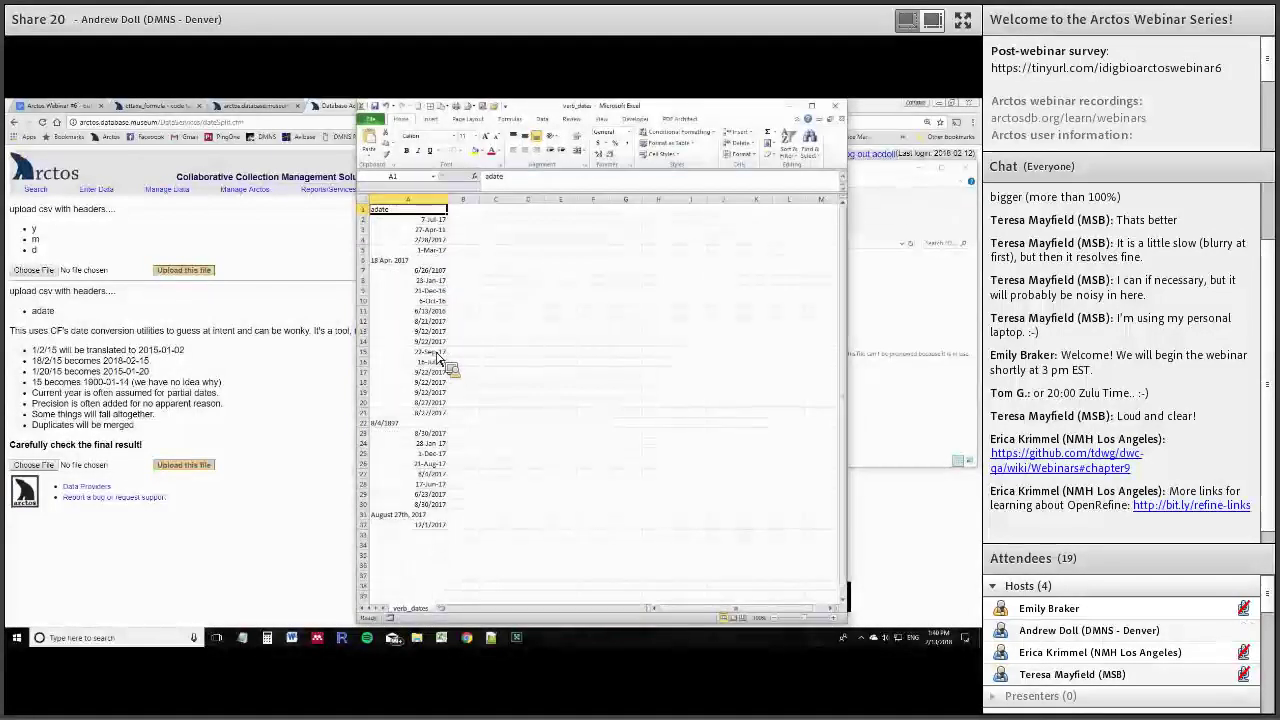
left_click(437, 238)
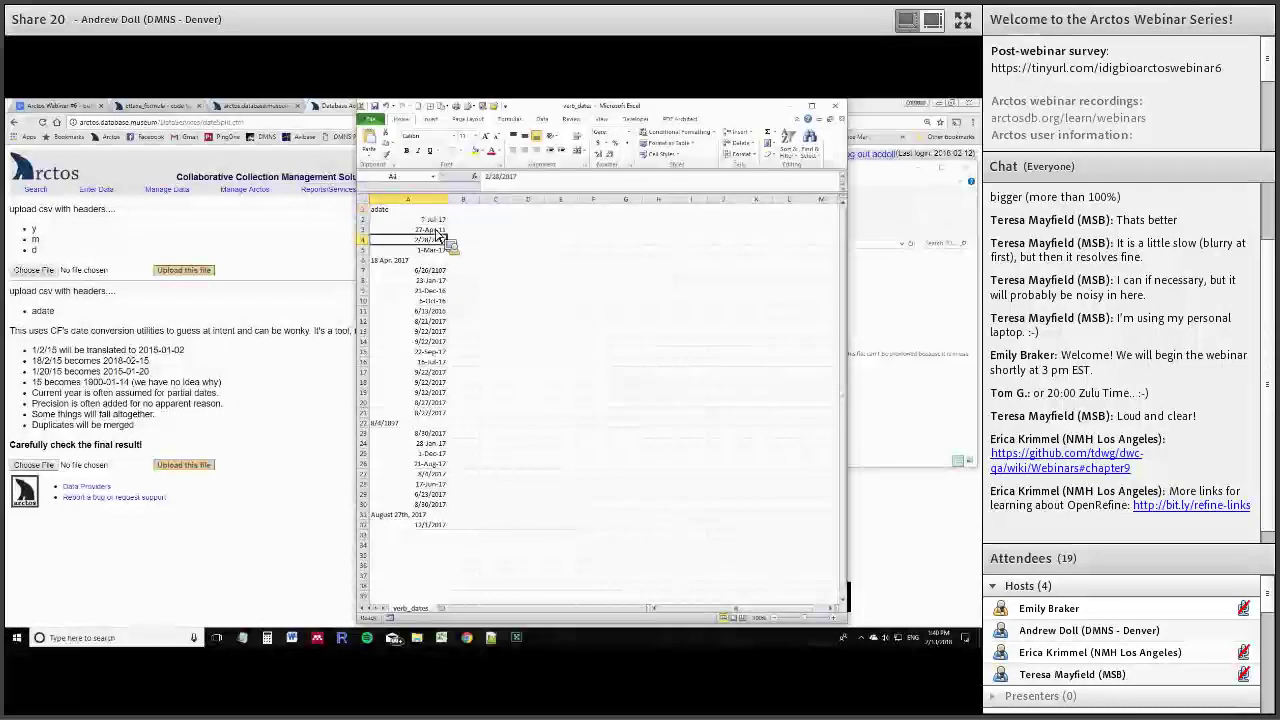
left_click(437, 230)
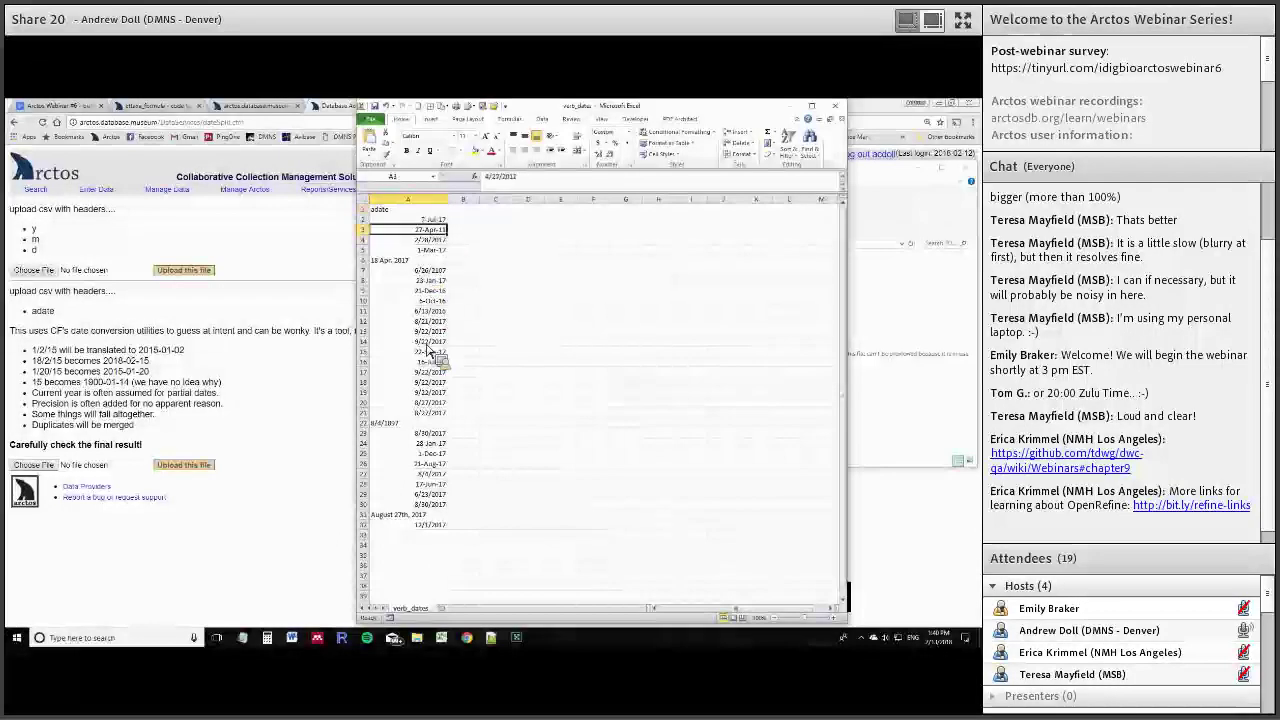
key("Down")
key("Down")
key("Down")
key("Down")
key("Down")
key("Down")
key("Down")
key("Down")
key("Down")
key("Down")
key("Down")
key("Down")
key("Down")
key("Down")
key("Down")
key("Down")
key("Down")
key("Down")
key("Down")
key("Down")
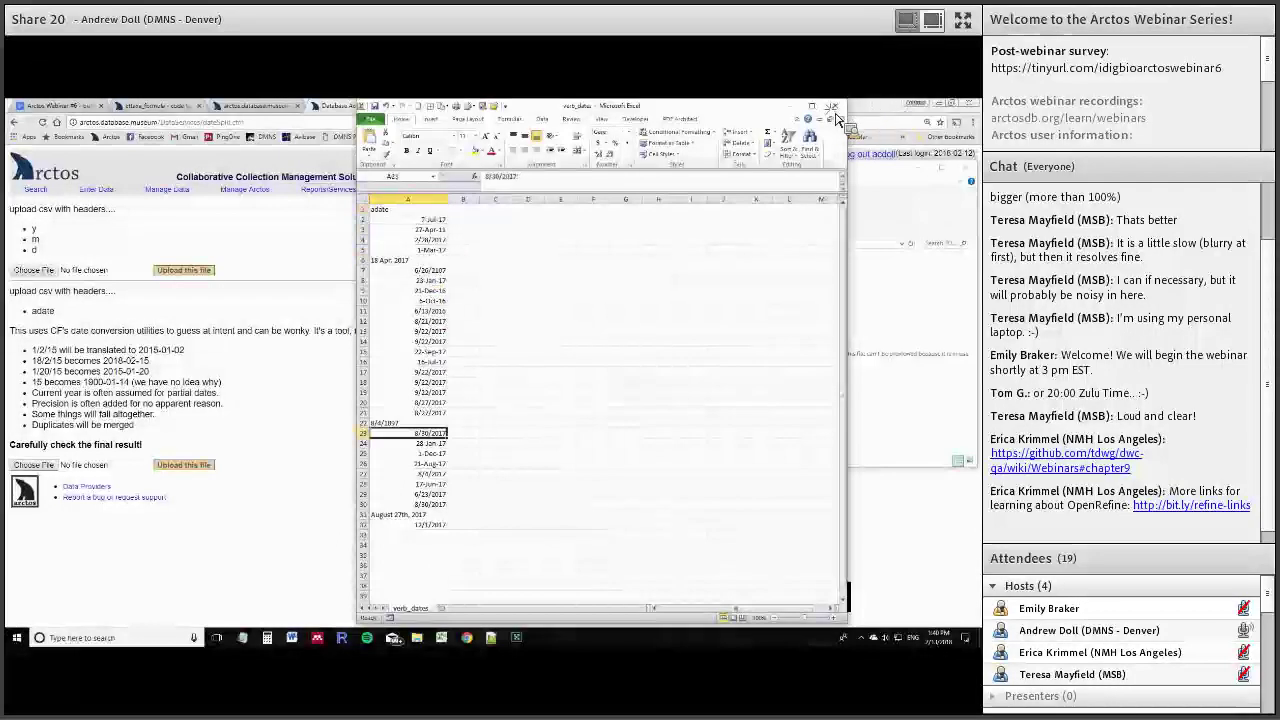
Close verb_dates without saving and bring up the file picker for the date converter upload
key("ctrl+w")
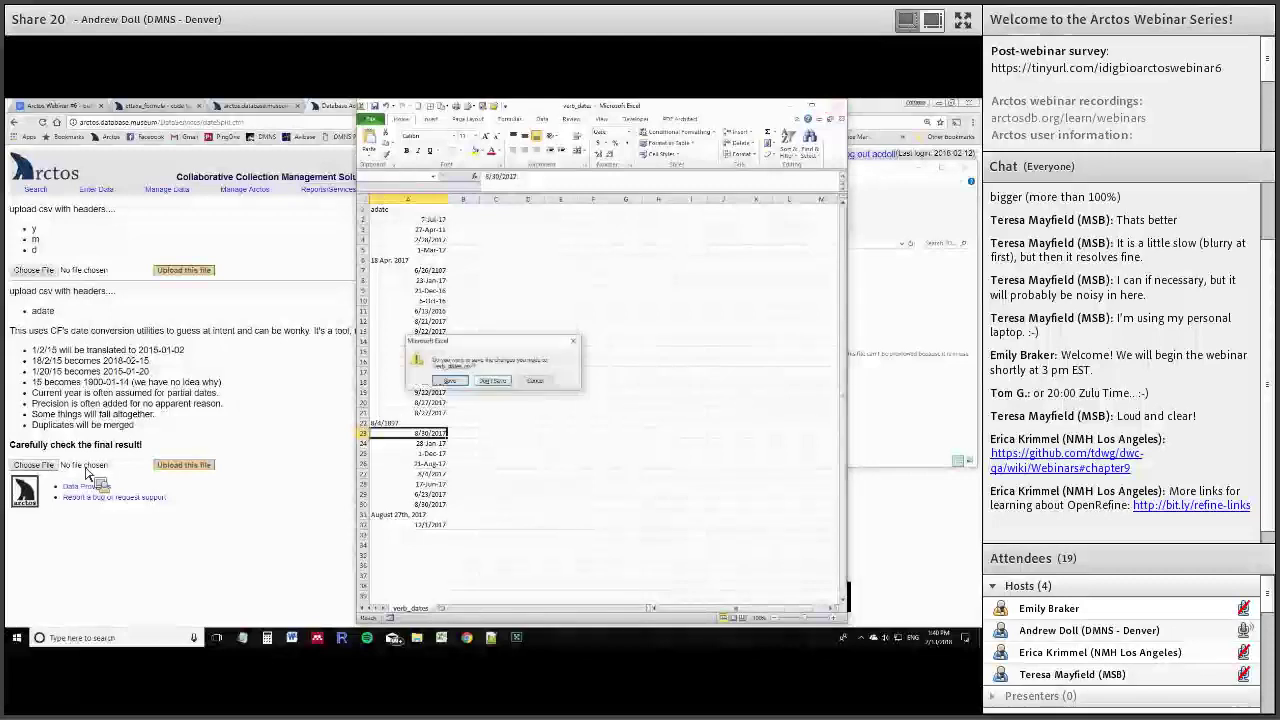
key("n")
left_click(72, 468)
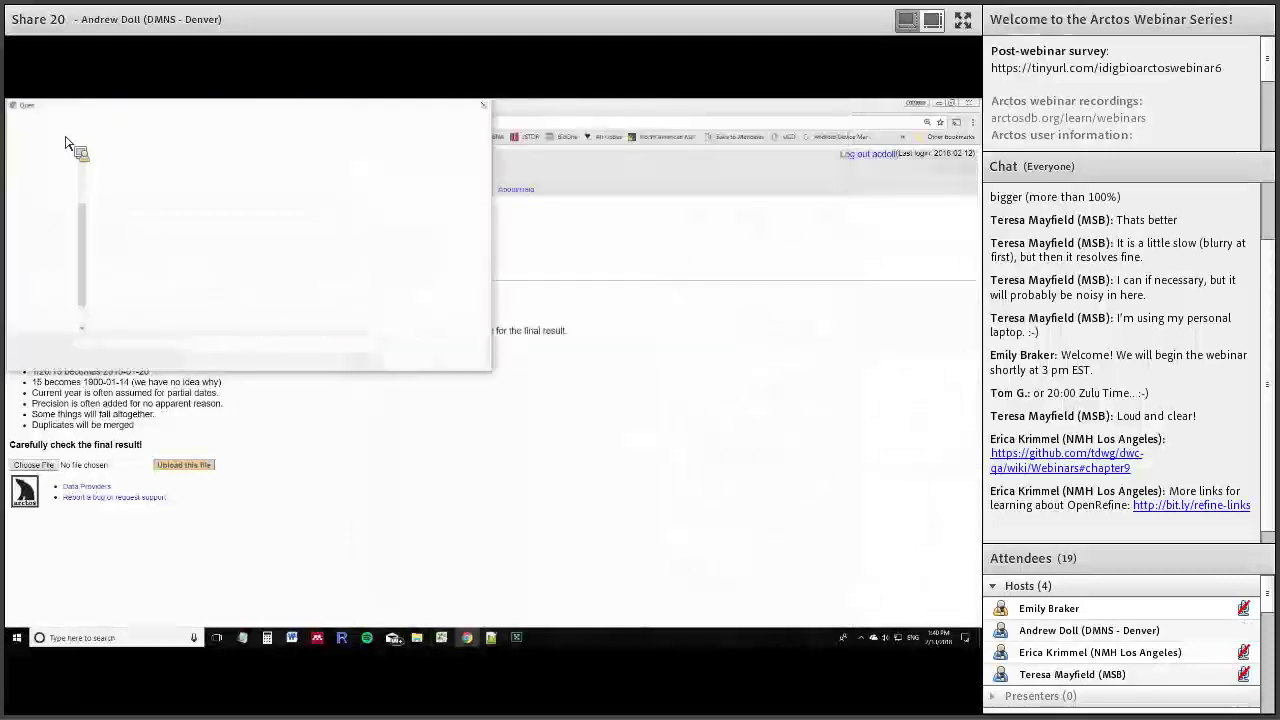
Upload verb_dates.csv from the 4Dates folder to the date converter and open the downloaded results file
left_click(55, 121)
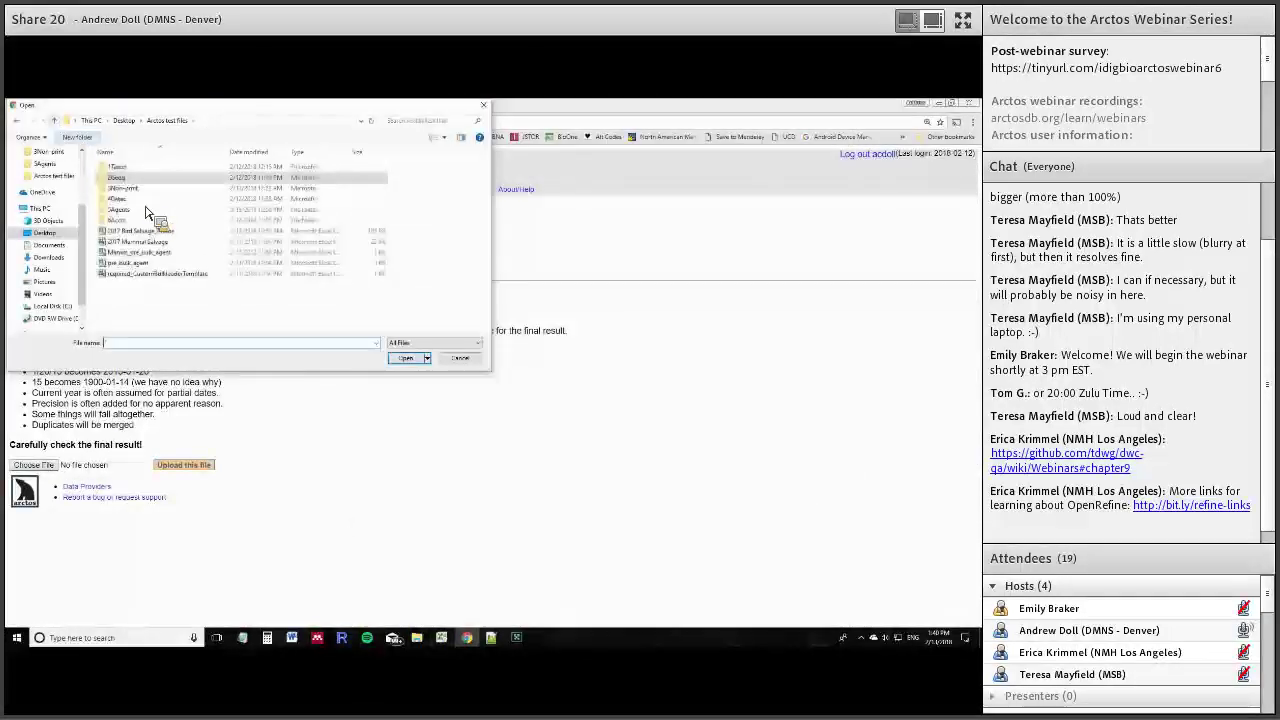
mouse_move(145, 205)
left_mouse_down()
mouse_move(143, 226)
mouse_move(140, 188)
mouse_move(166, 203)
left_mouse_up()
key("Return")
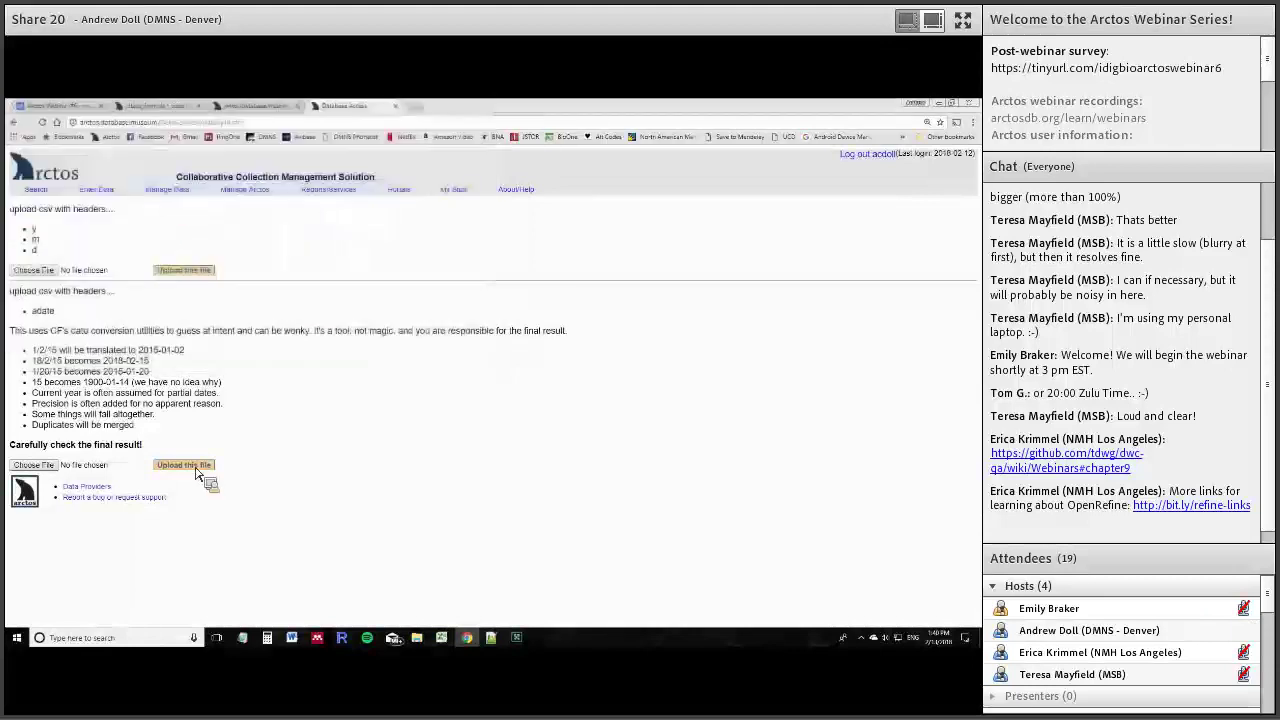
left_click(200, 466)
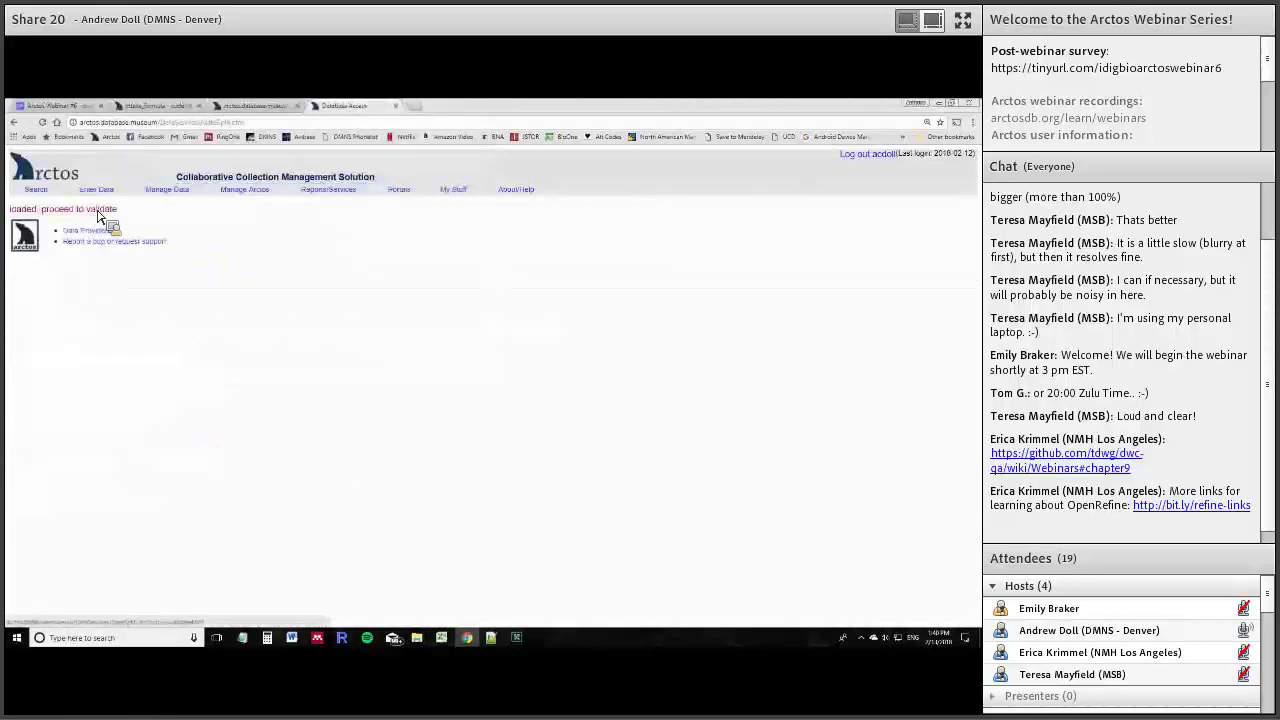
left_click(75, 625)
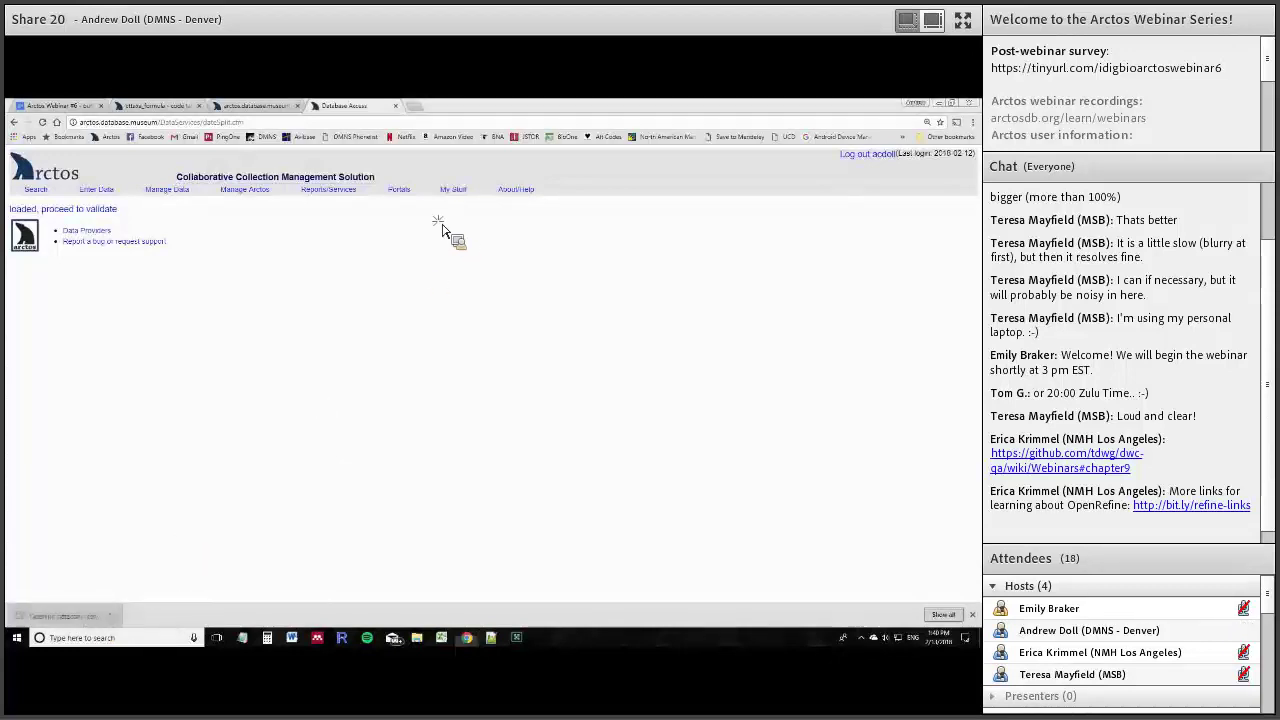
Autofit columns A (ADATE) and B (SHOULDBE) so the full dates show
left_click(388, 199)
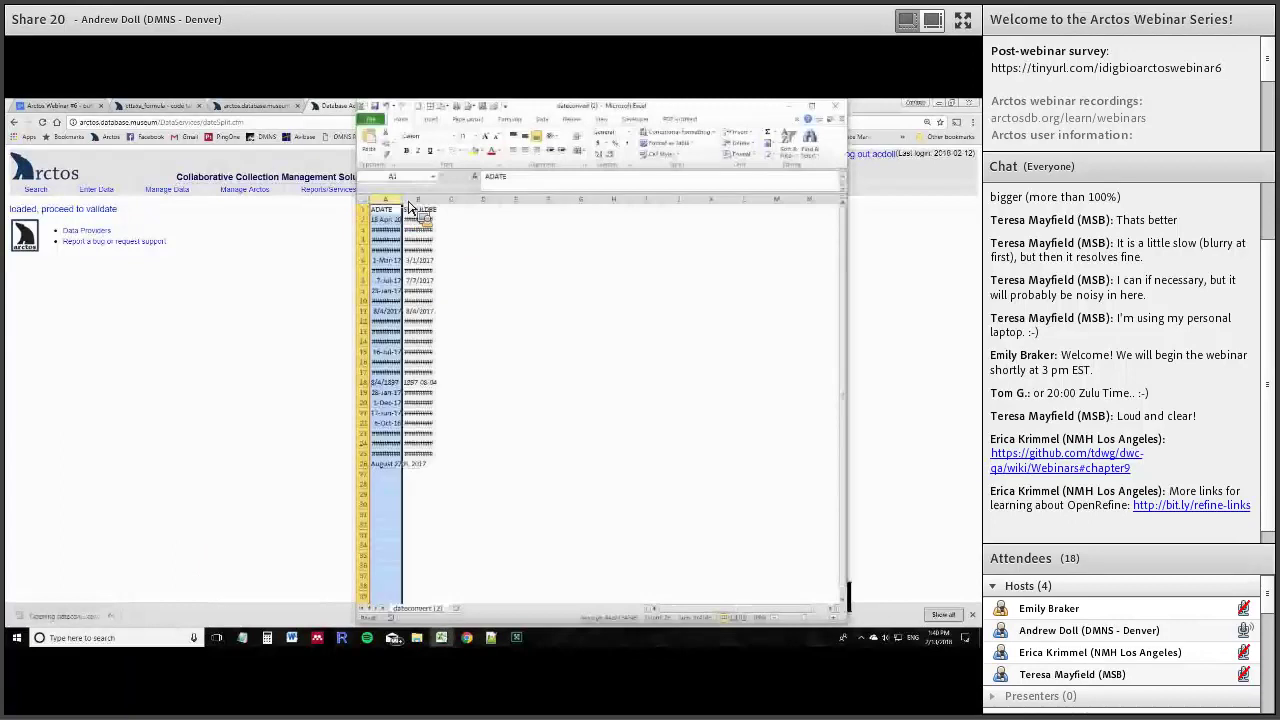
double_click(402, 199)
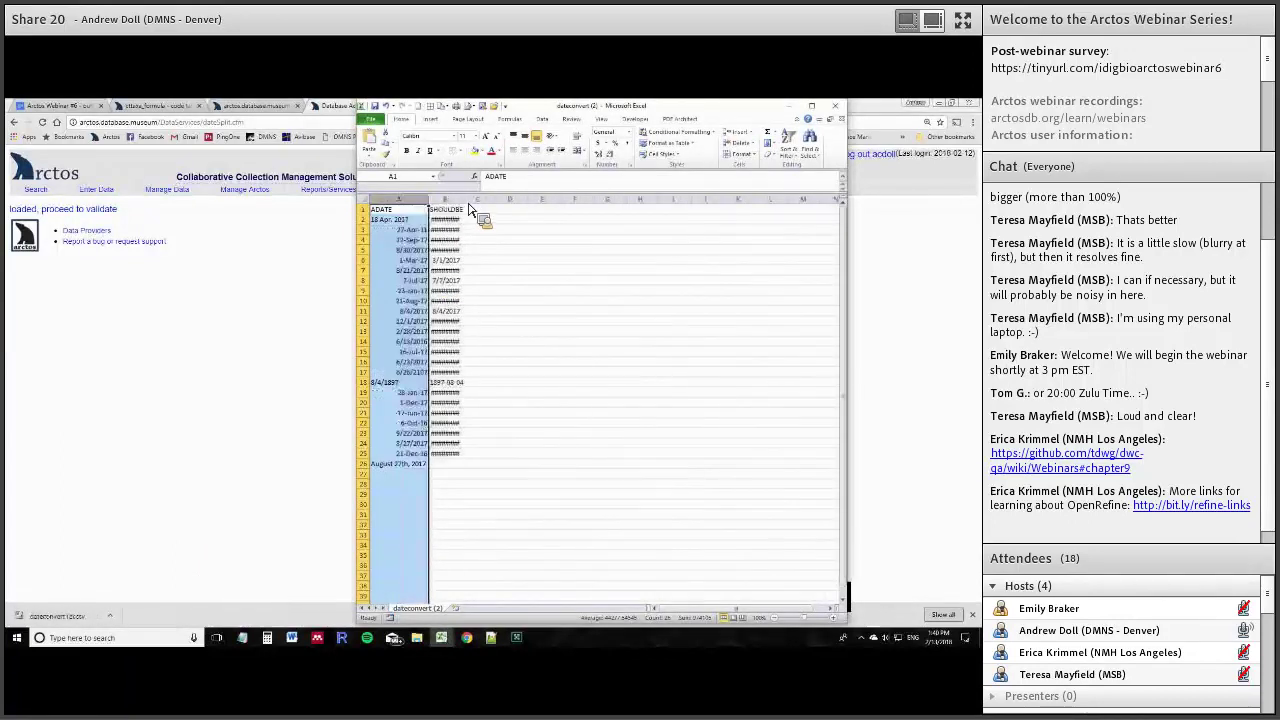
double_click(461, 208)
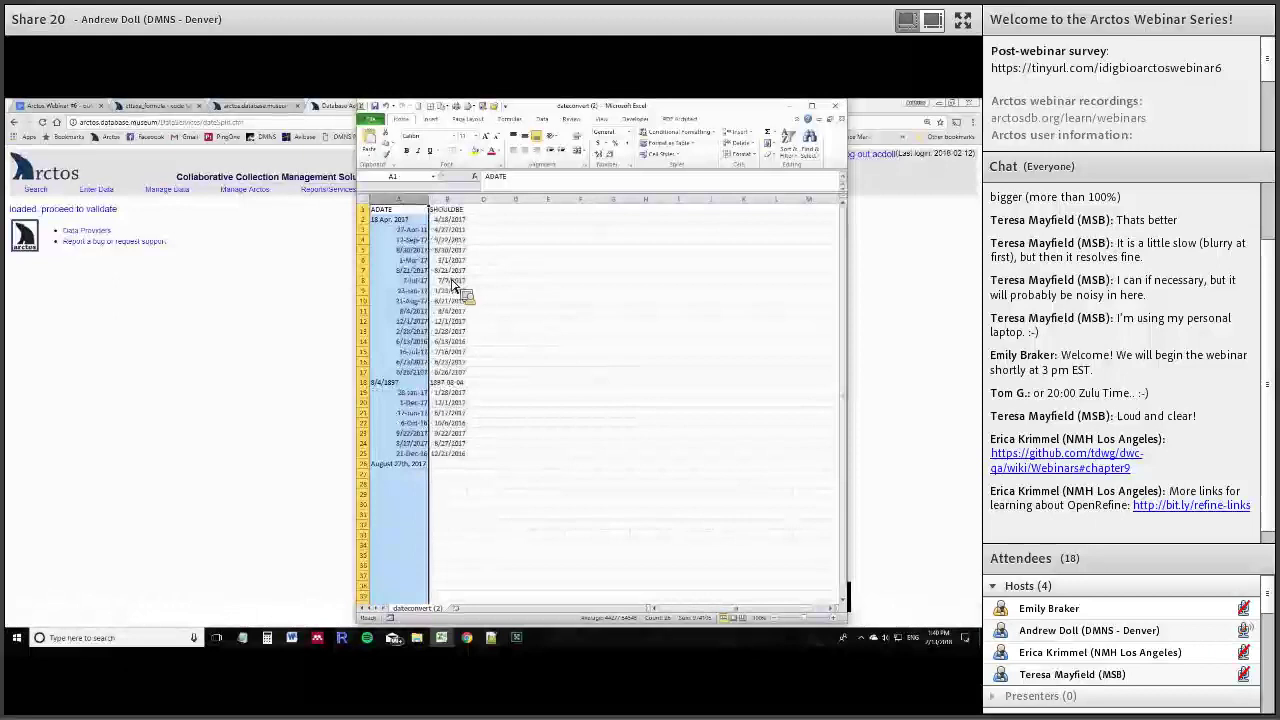
Format the SHOULDBE column with the English (U.S.) yyyy-mm-dd date style
left_click(452, 200)
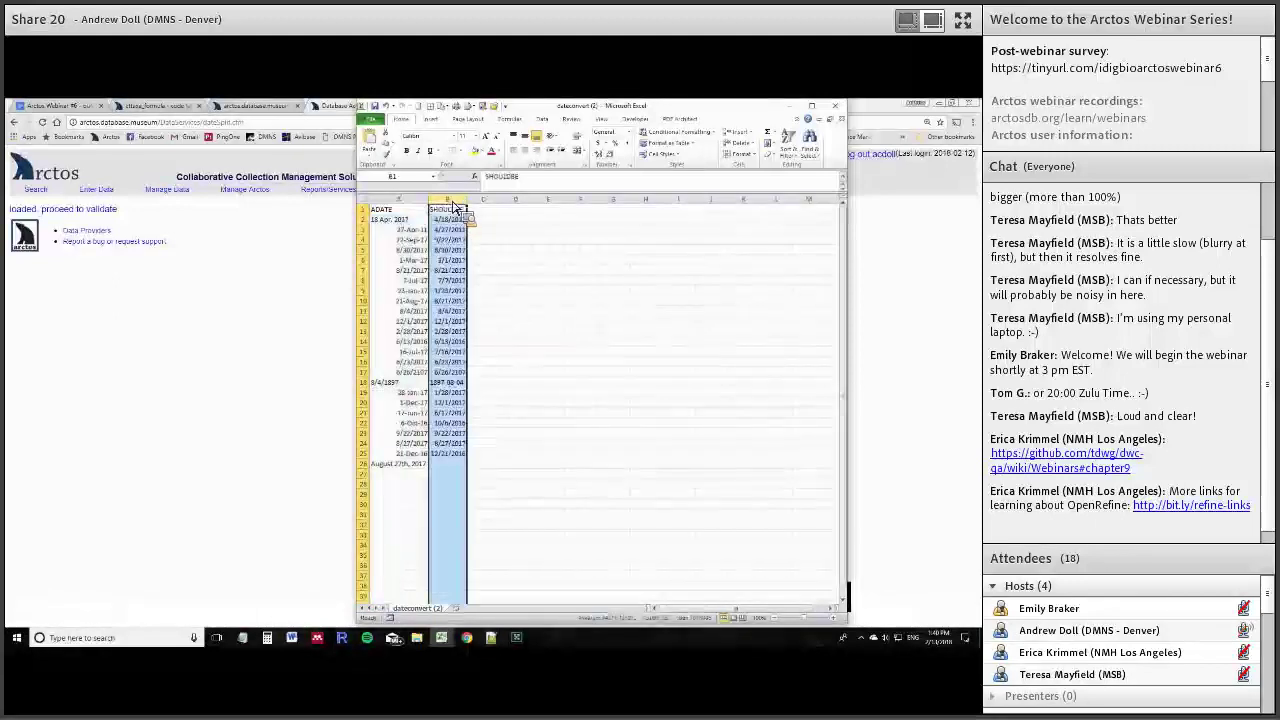
left_click_drag(452, 207, 503, 365)
right_click(503, 363)
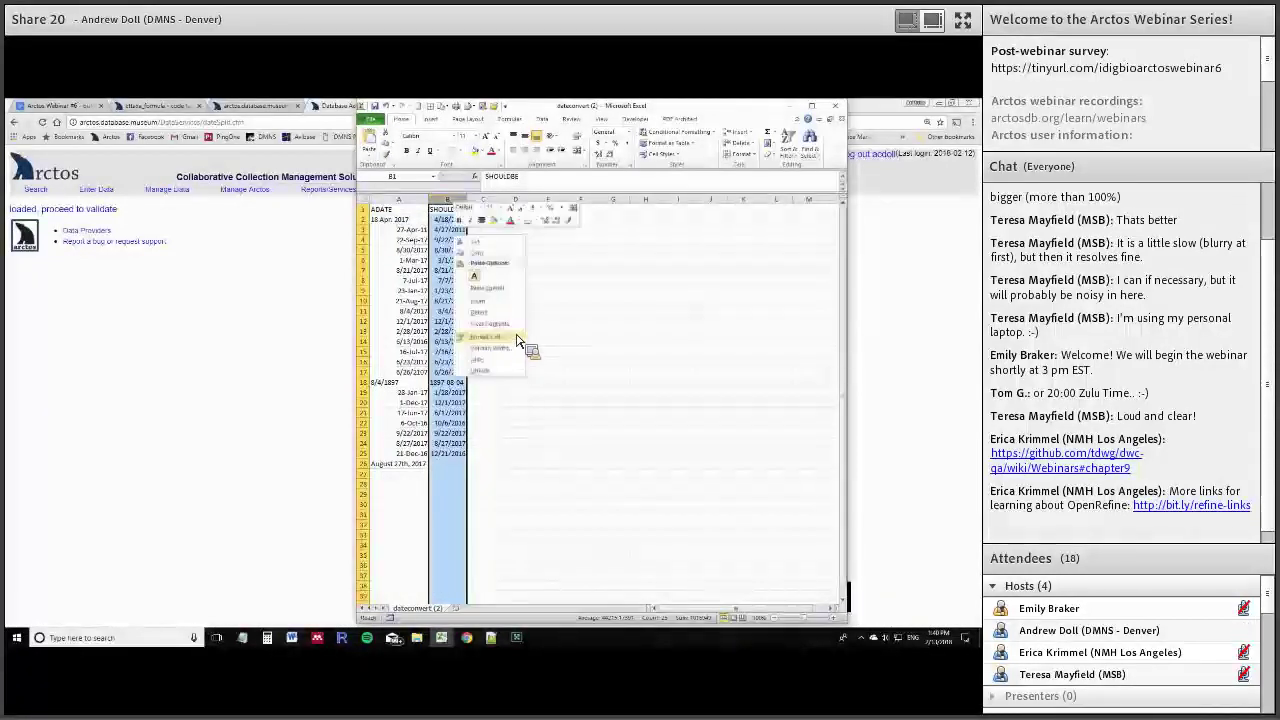
left_click(500, 337)
left_click(398, 288)
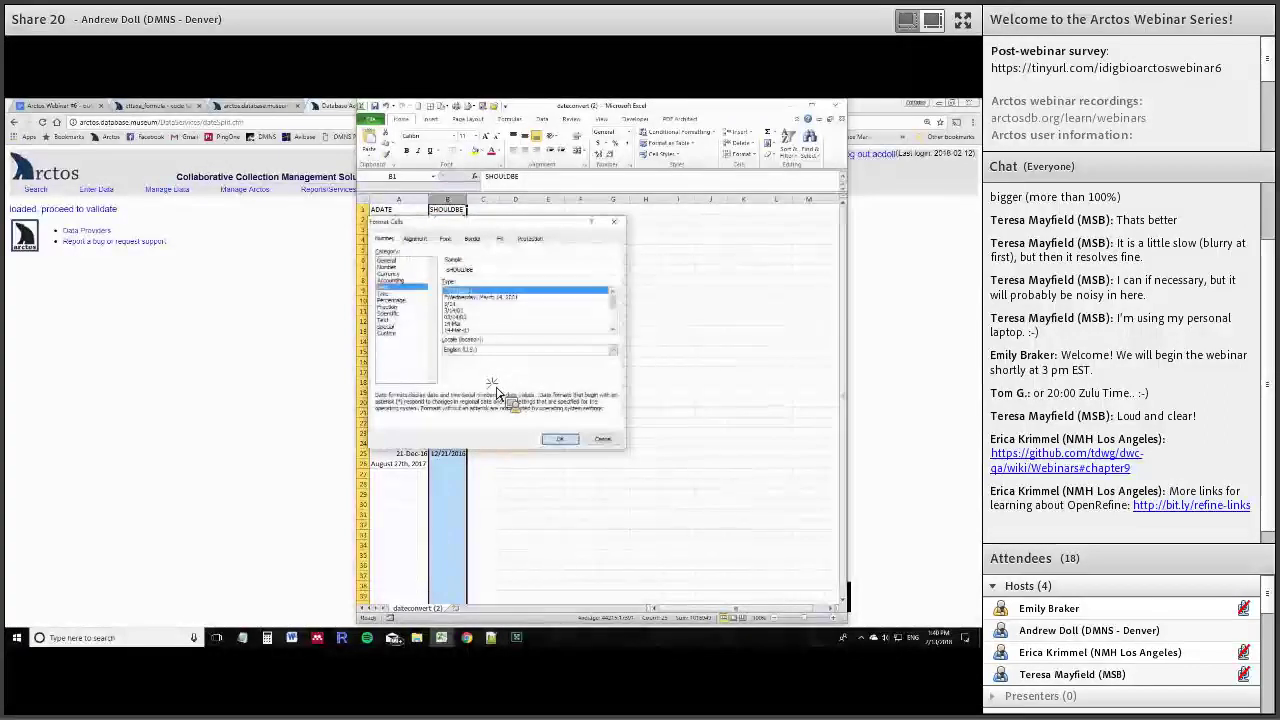
left_click(494, 350)
left_click(483, 325)
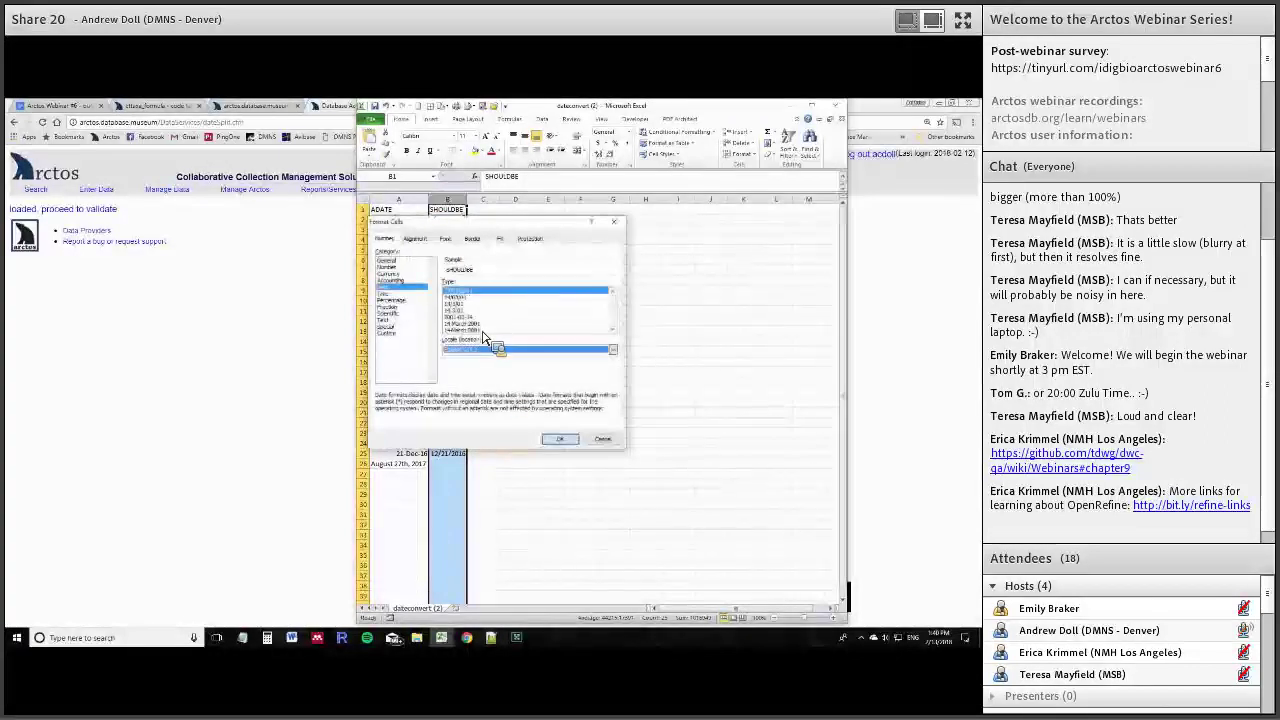
left_click(482, 318)
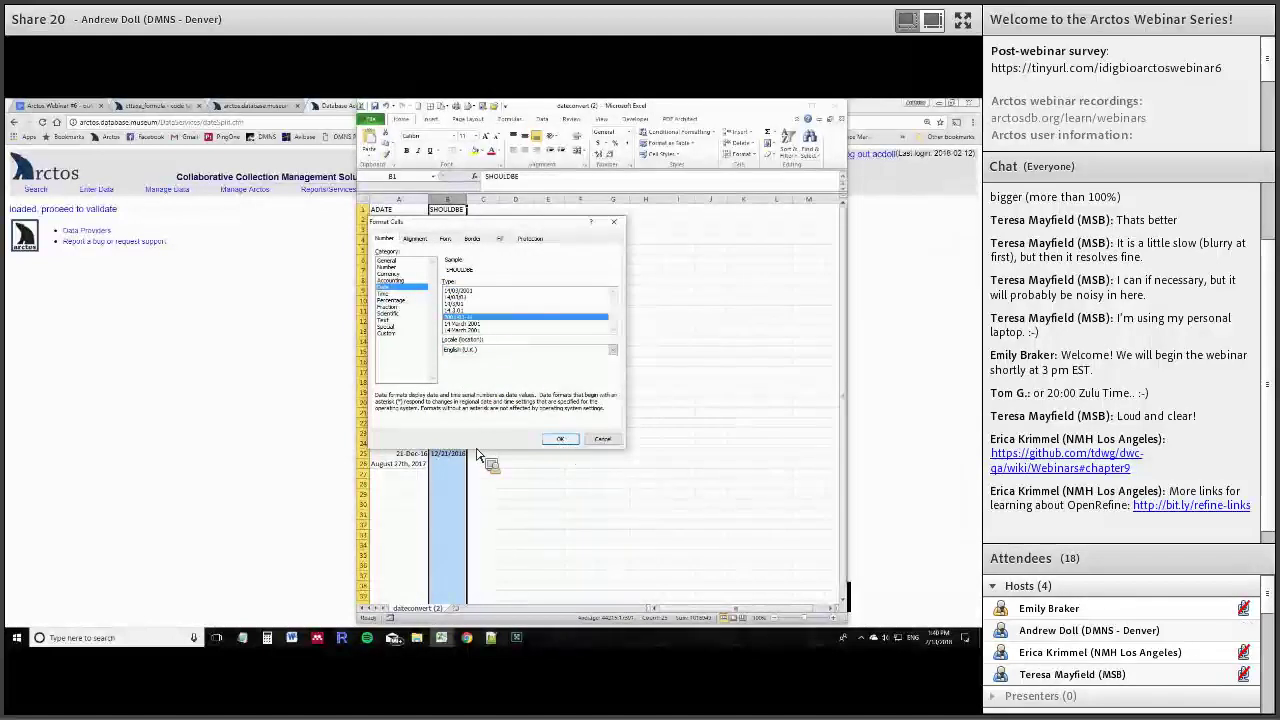
key("Return")
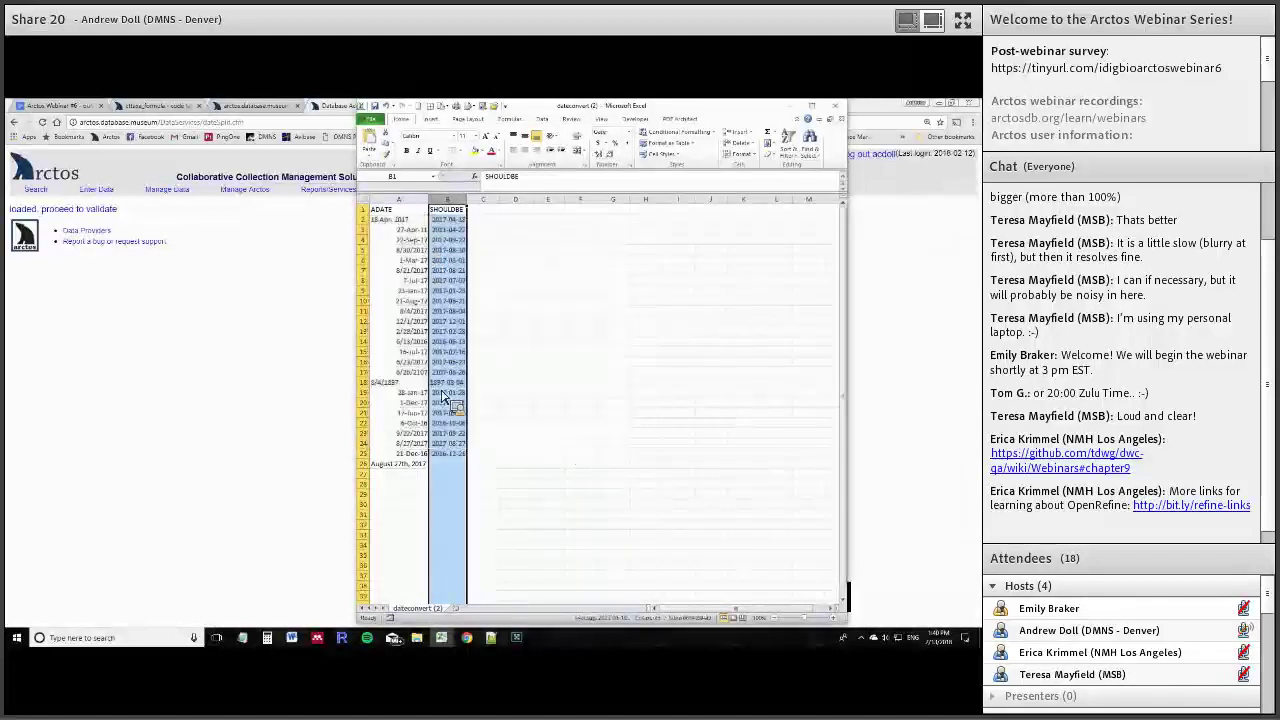
Delete the 'th' suffix so A26 reads August 27, 2017, then close the workbook
left_click(410, 464)
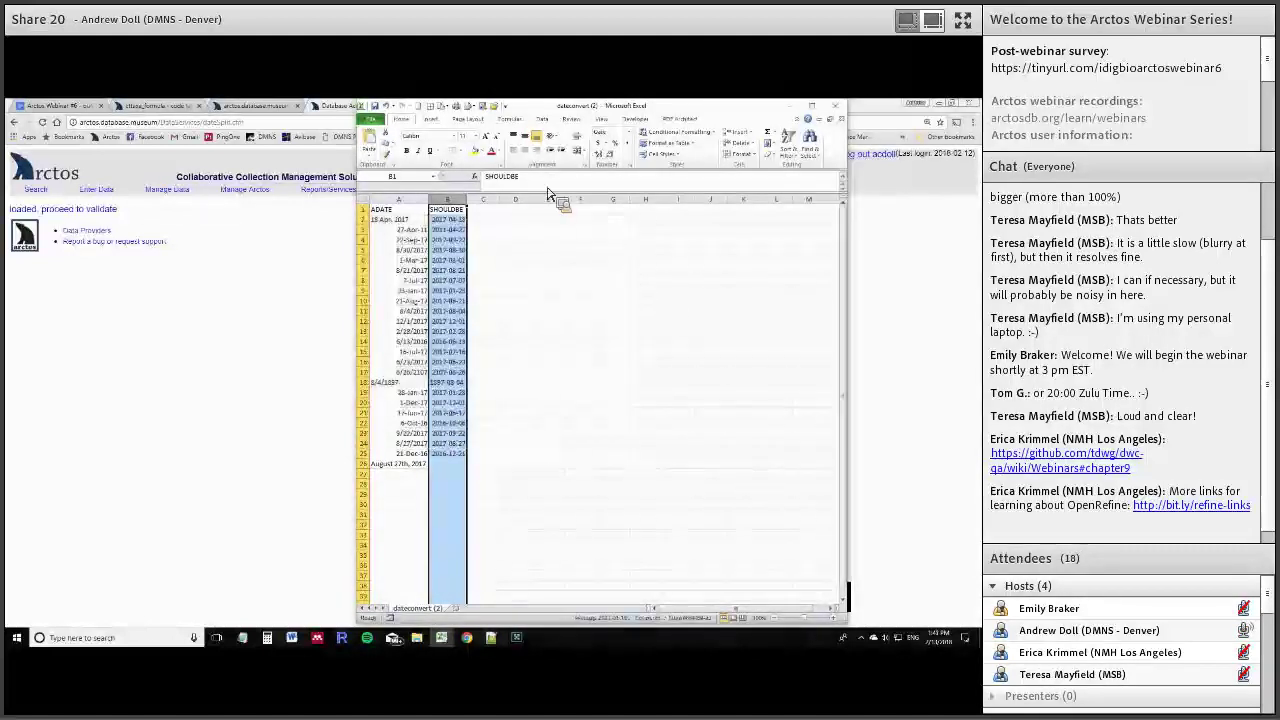
left_click_drag(513, 176, 522, 176)
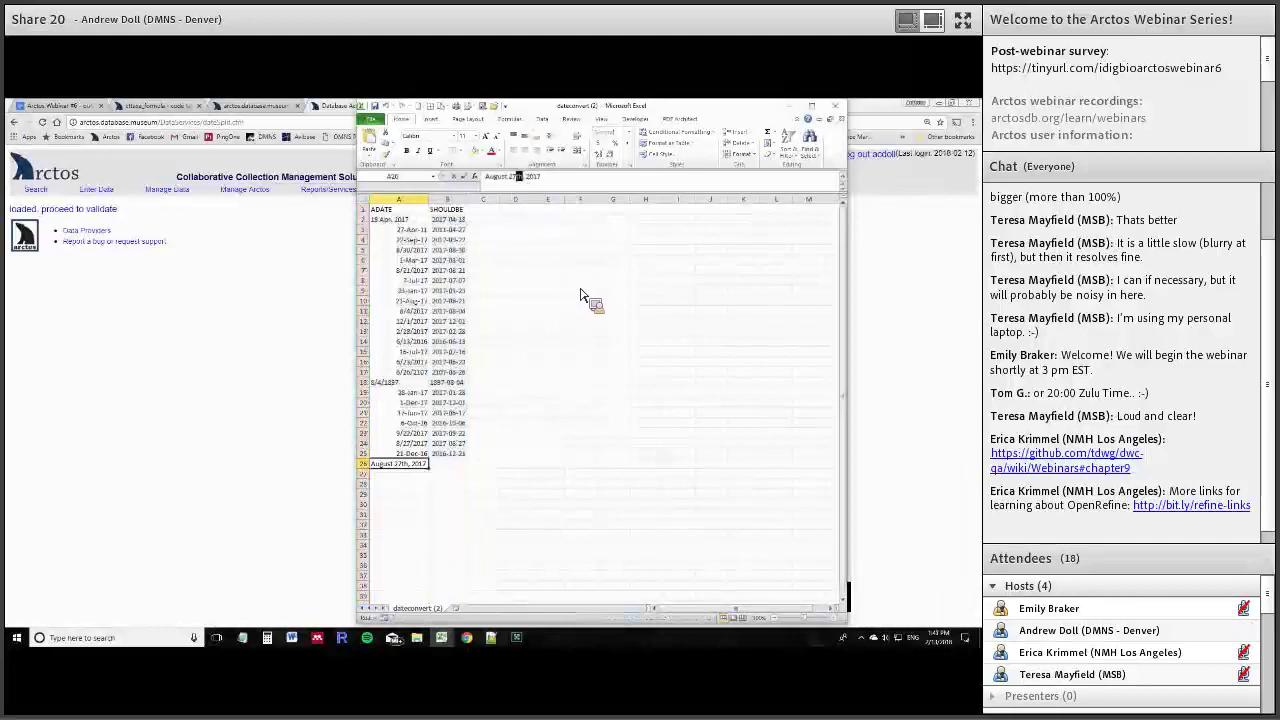
key("BackSpace")
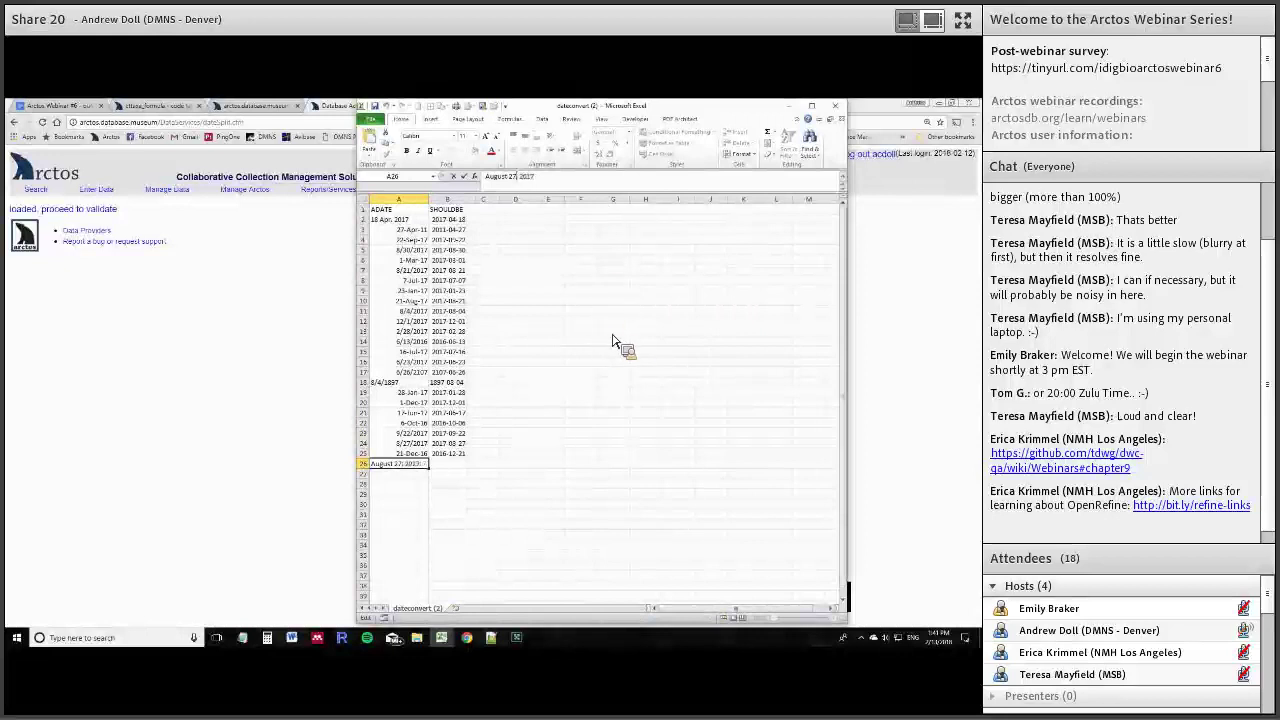
left_click(841, 113)
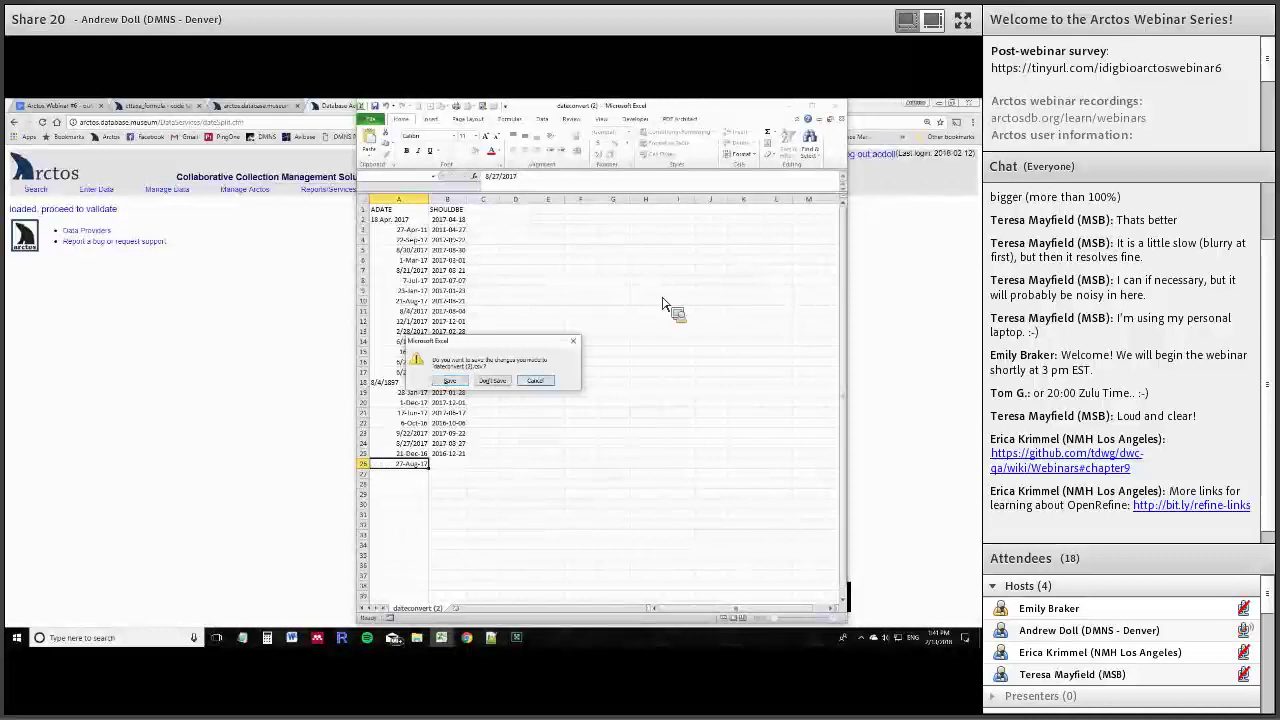
key("Escape")
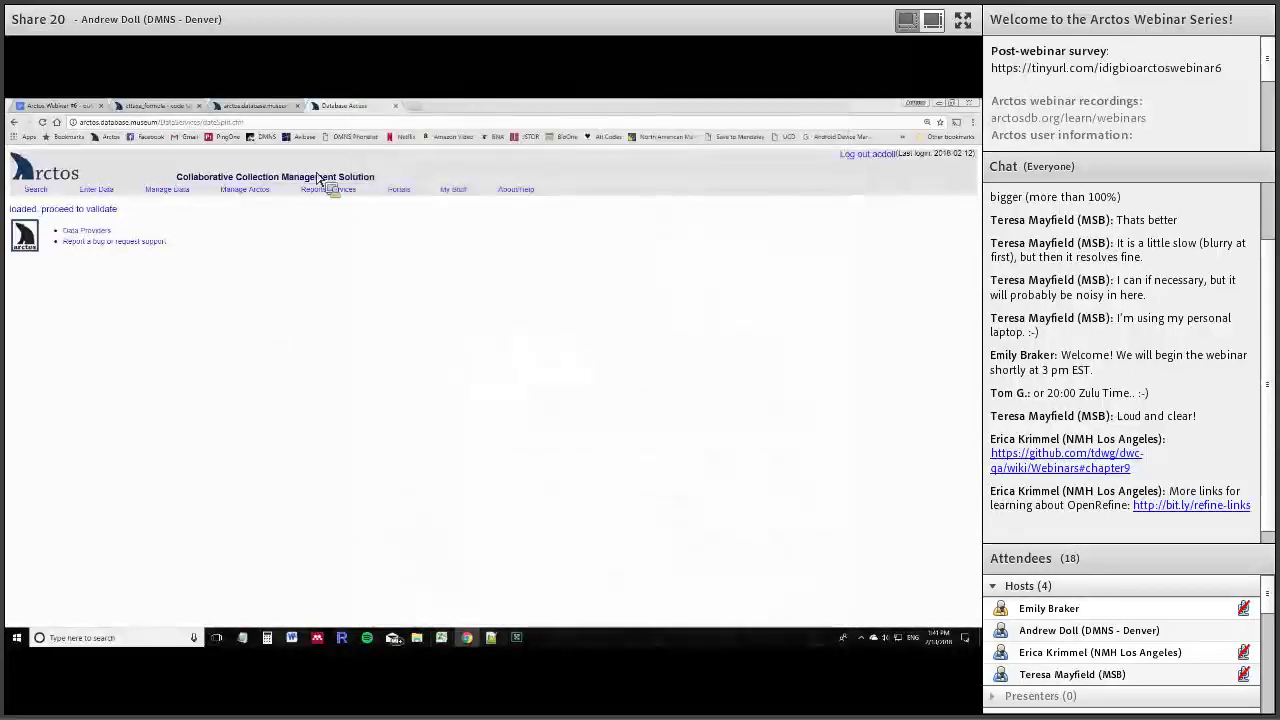
Go from the Data Services menu through Agent NameString Formatter to the Agent Deconcatenator page
mouse_move(338, 192)
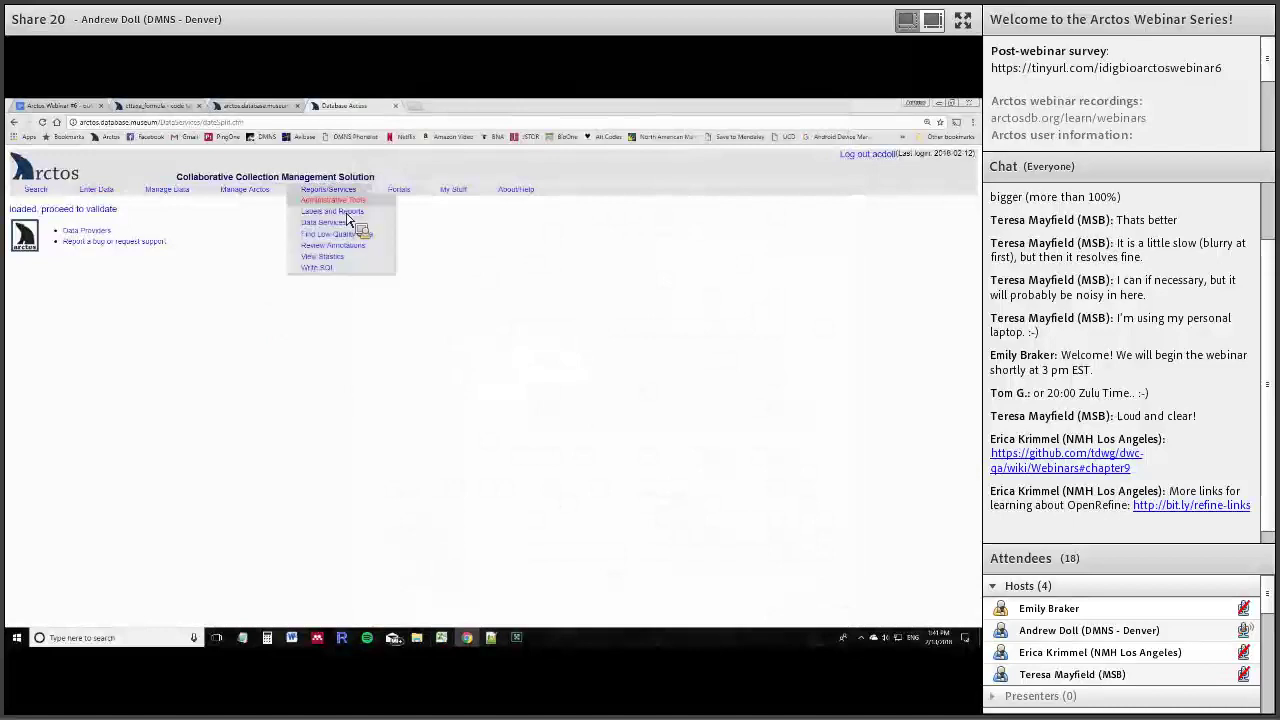
mouse_move(363, 226)
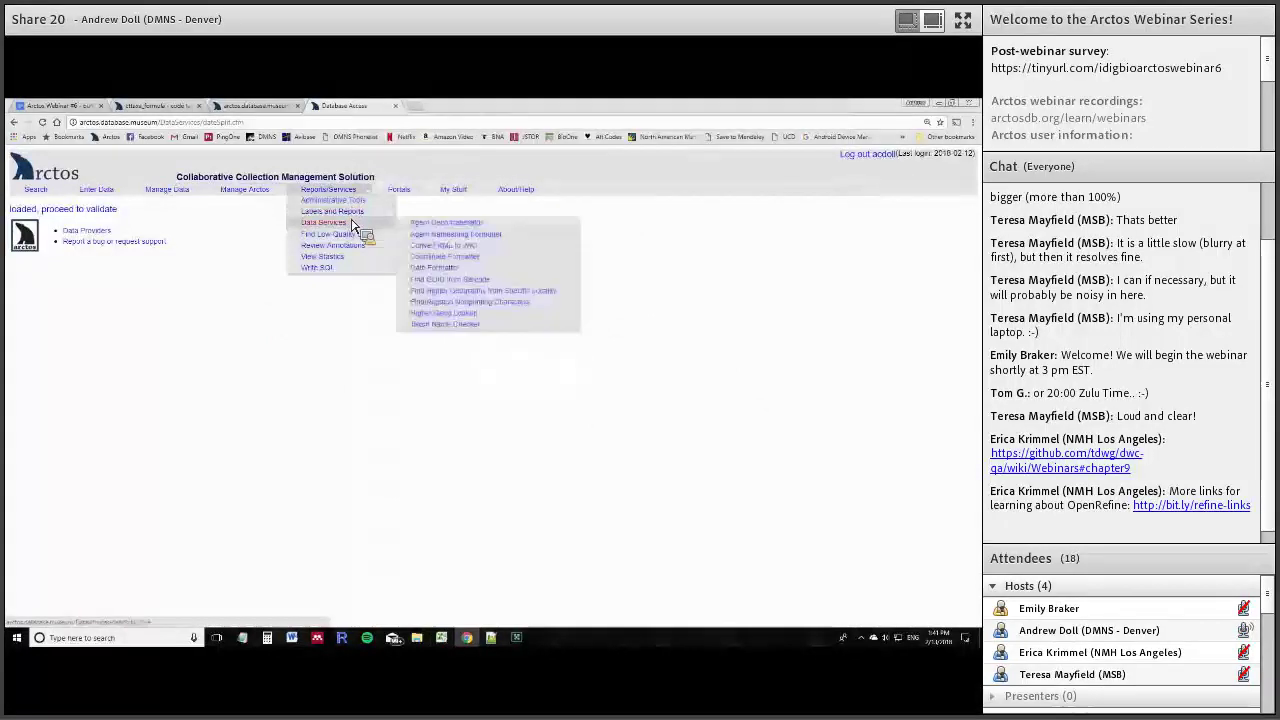
left_click(418, 235)
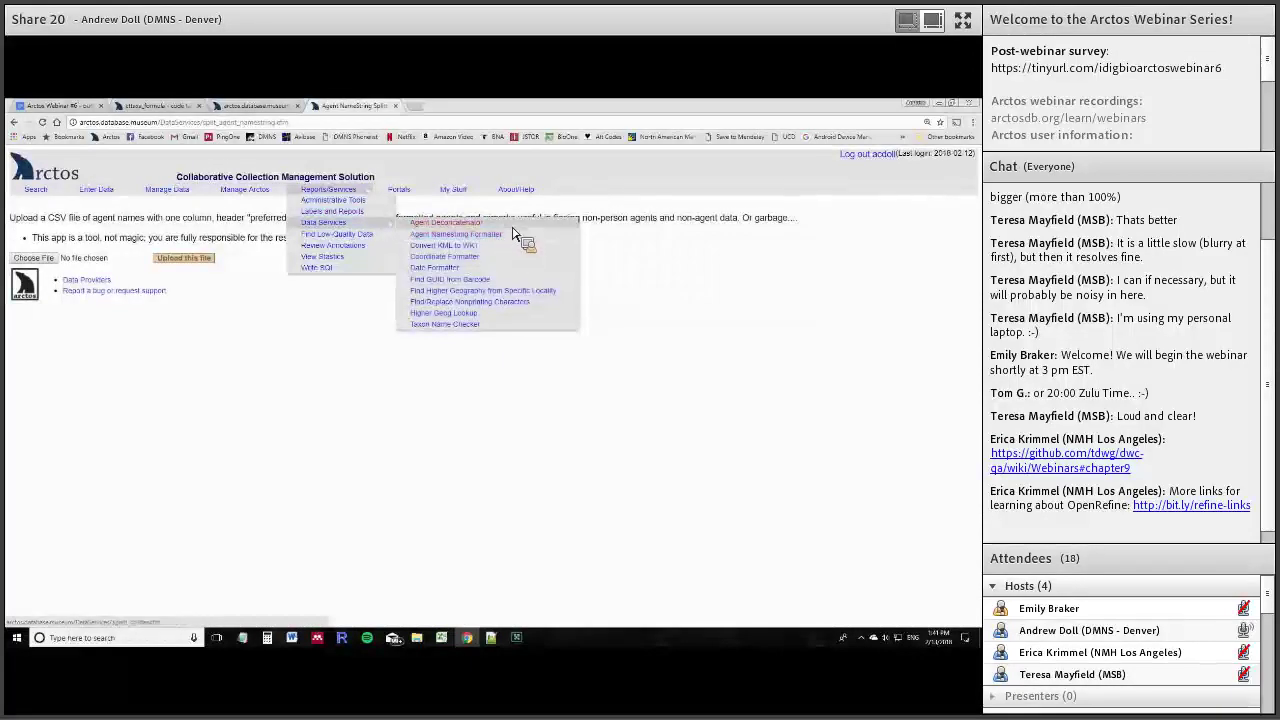
left_click(511, 230)
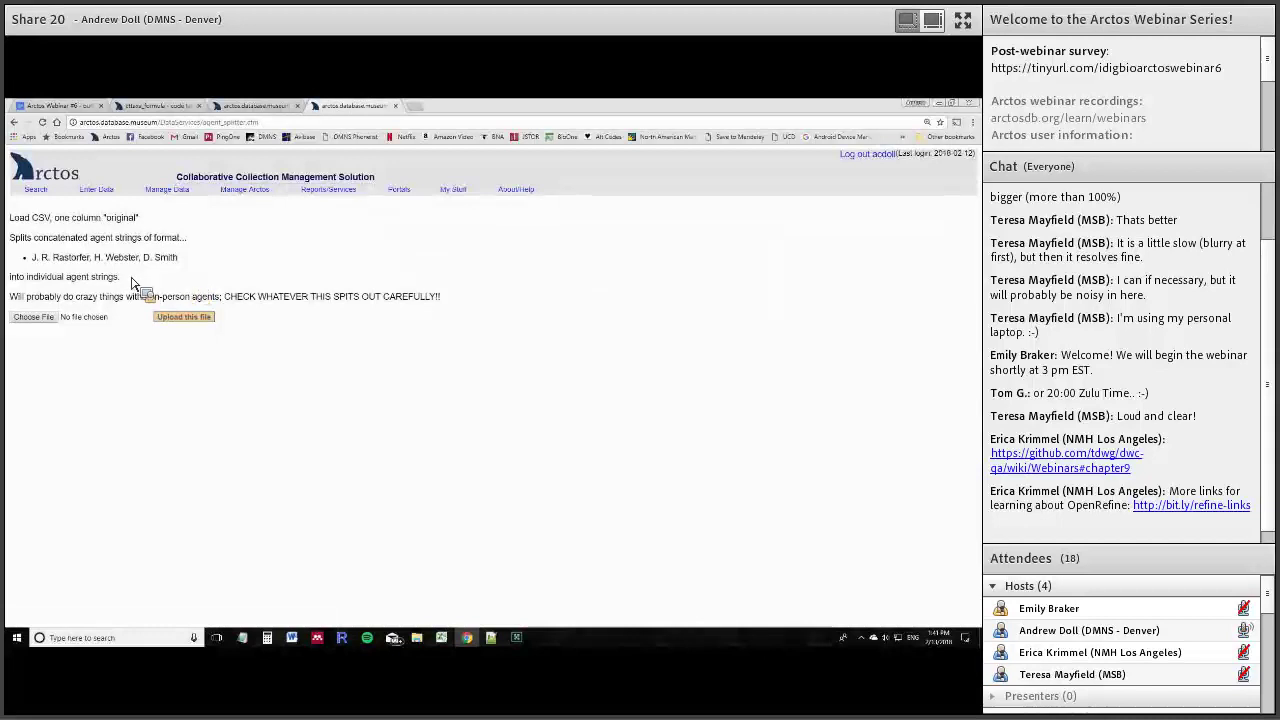
Upload agent_splitter.csv from the 5Agents folder to the Arctos agent splitter
left_click(44, 322)
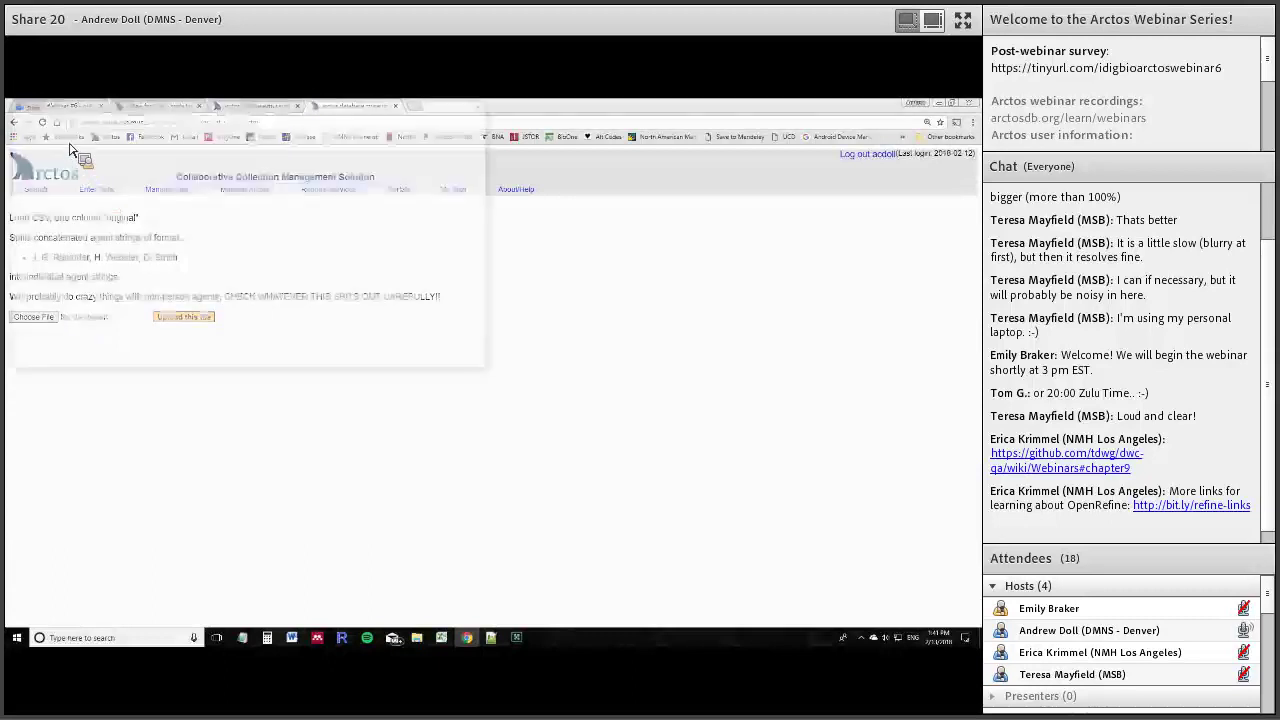
key("alt+Up")
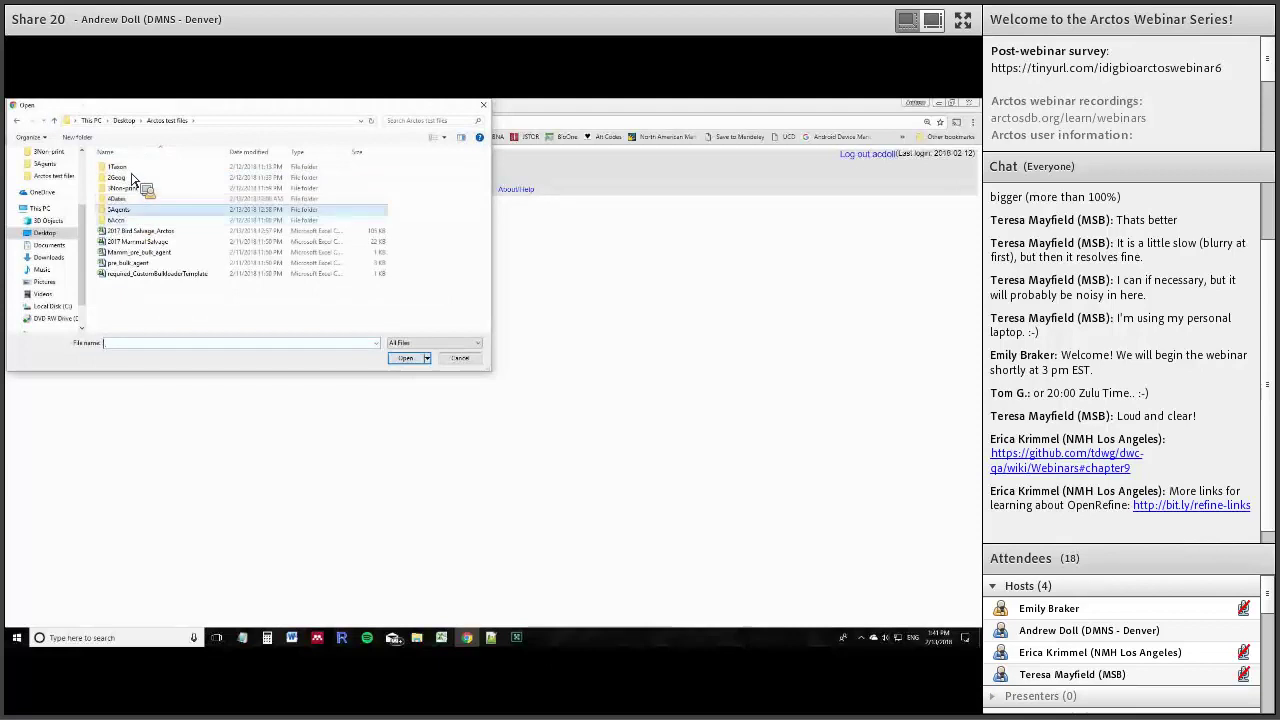
double_click(128, 210)
left_click_drag(130, 187, 208, 331)
left_click(210, 317)
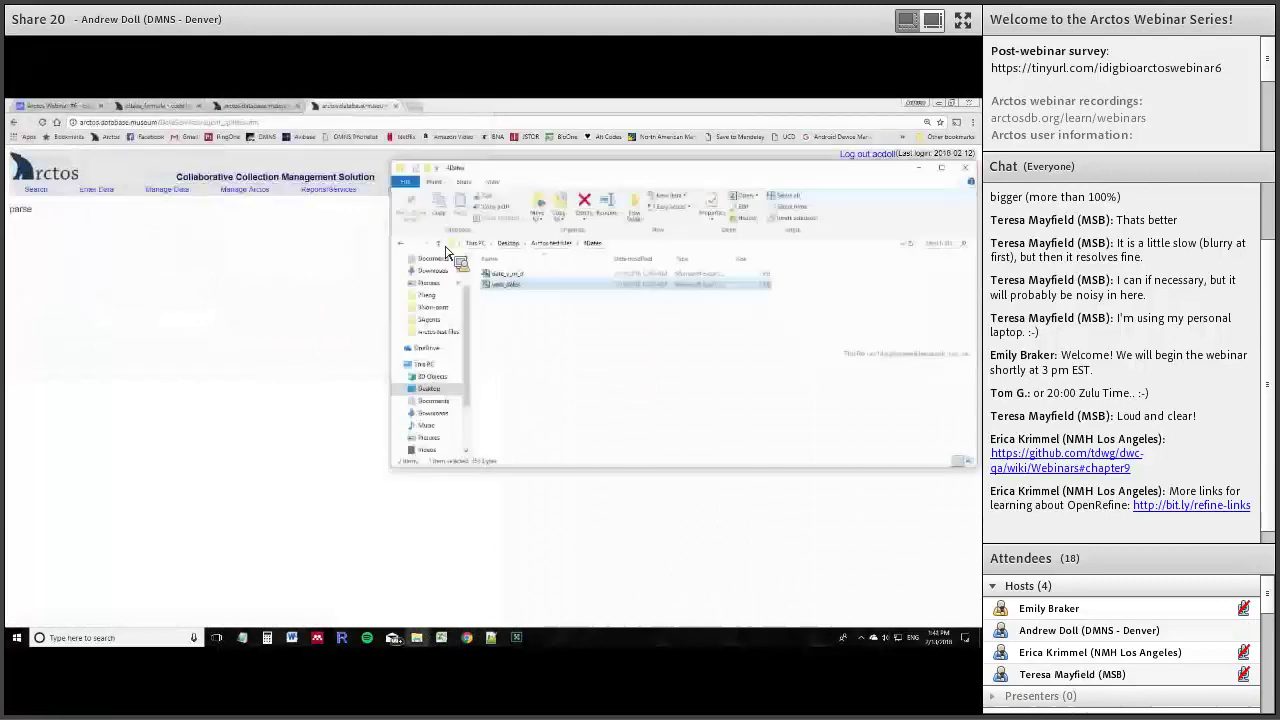
Open agent_splitter.csv from the 5Agents folder in Excel
key("alt+Up")
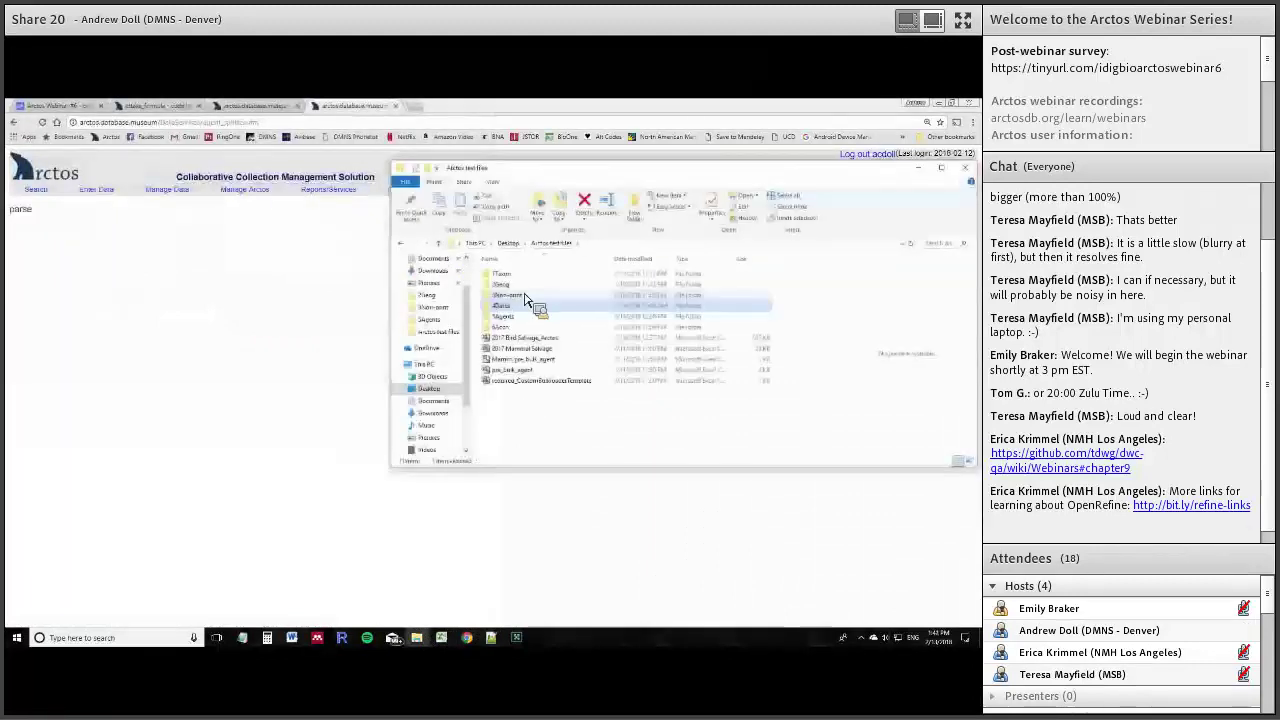
key("Return")
double_click(571, 289)
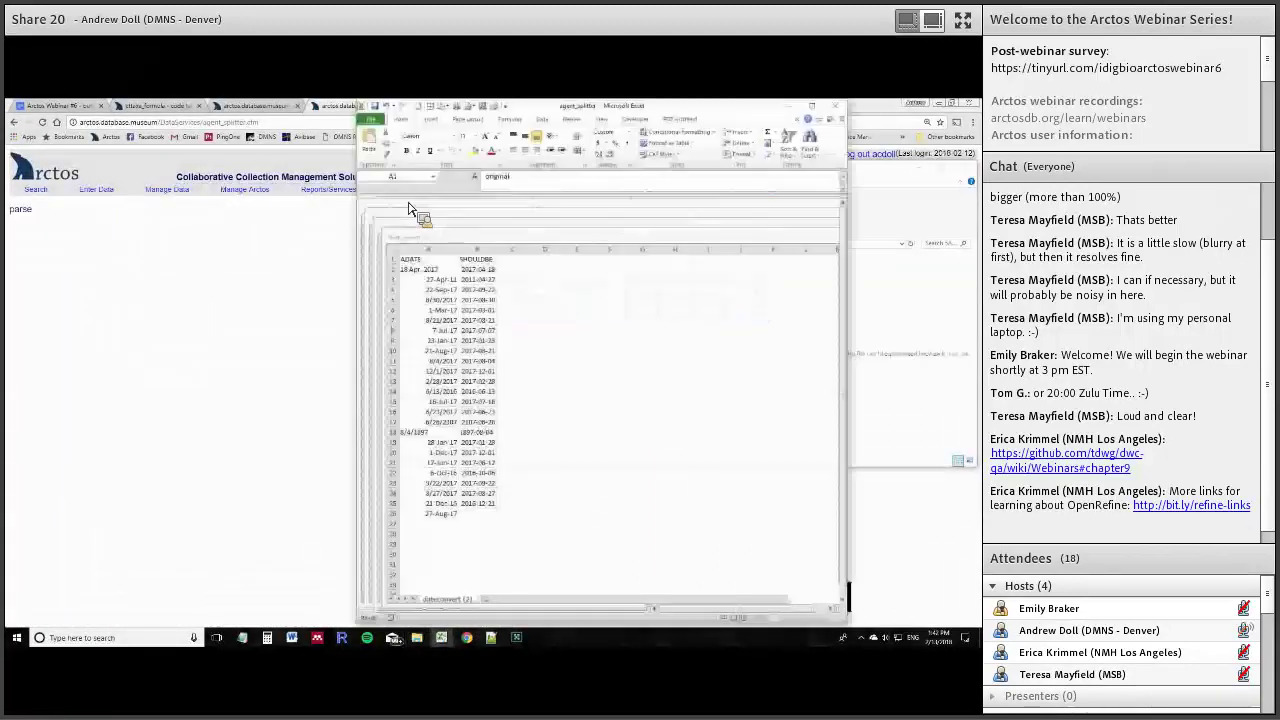
Widen column A to read the four concatenated name strings, then return to the Arctos results
left_click_drag(617, 207, 614, 205)
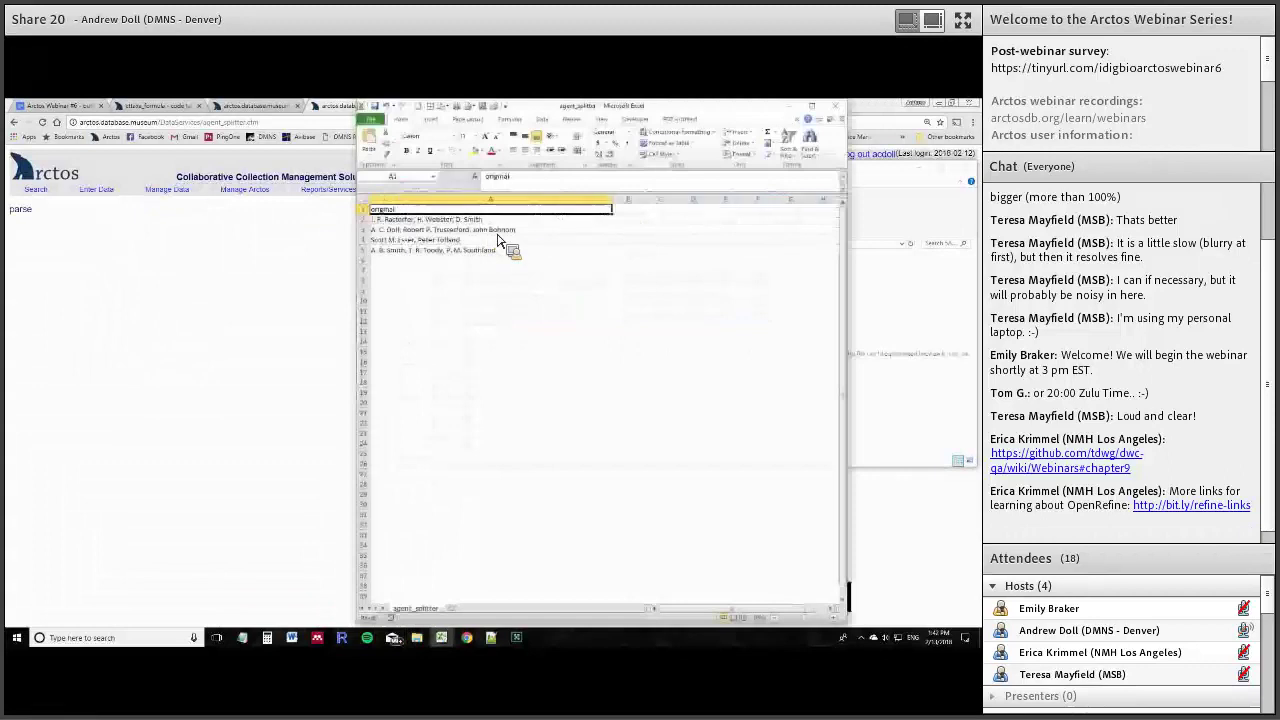
key("Down")
key("Down")
key("Down")
key("Down")
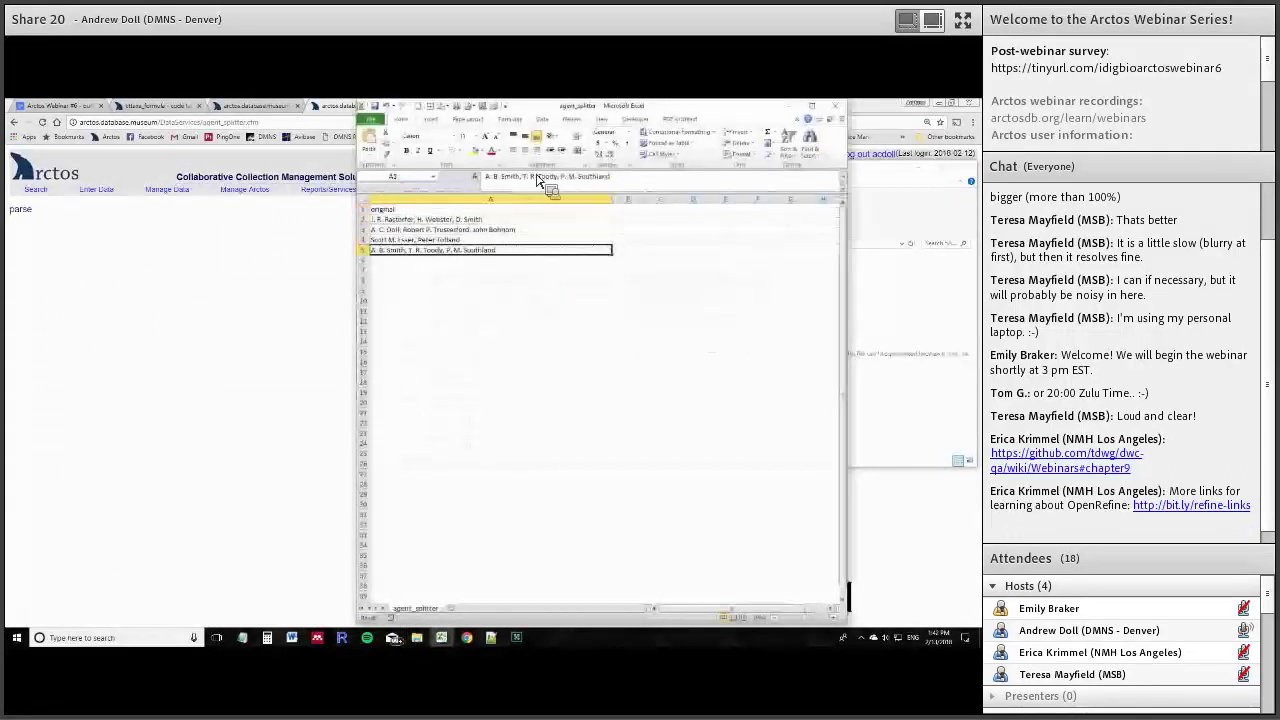
left_click(38, 213)
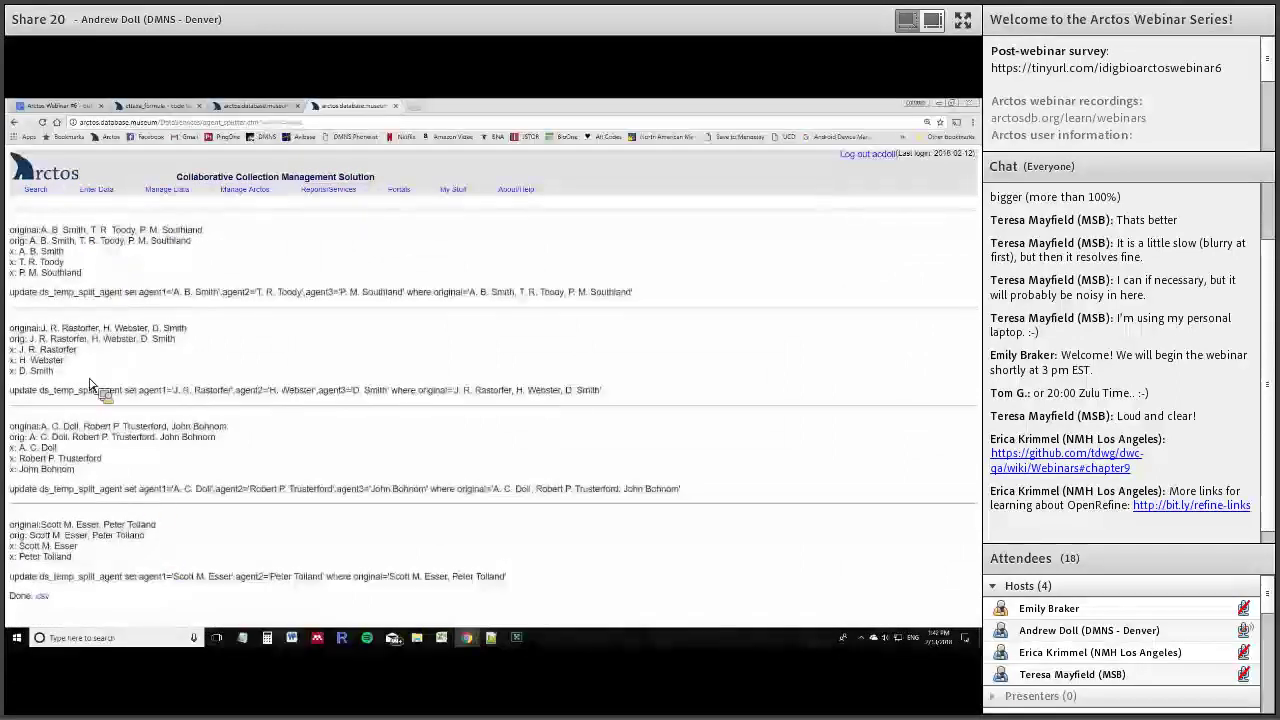
Download the split agents as split_agents (1).csv and open it in Excel
left_click(42, 595)
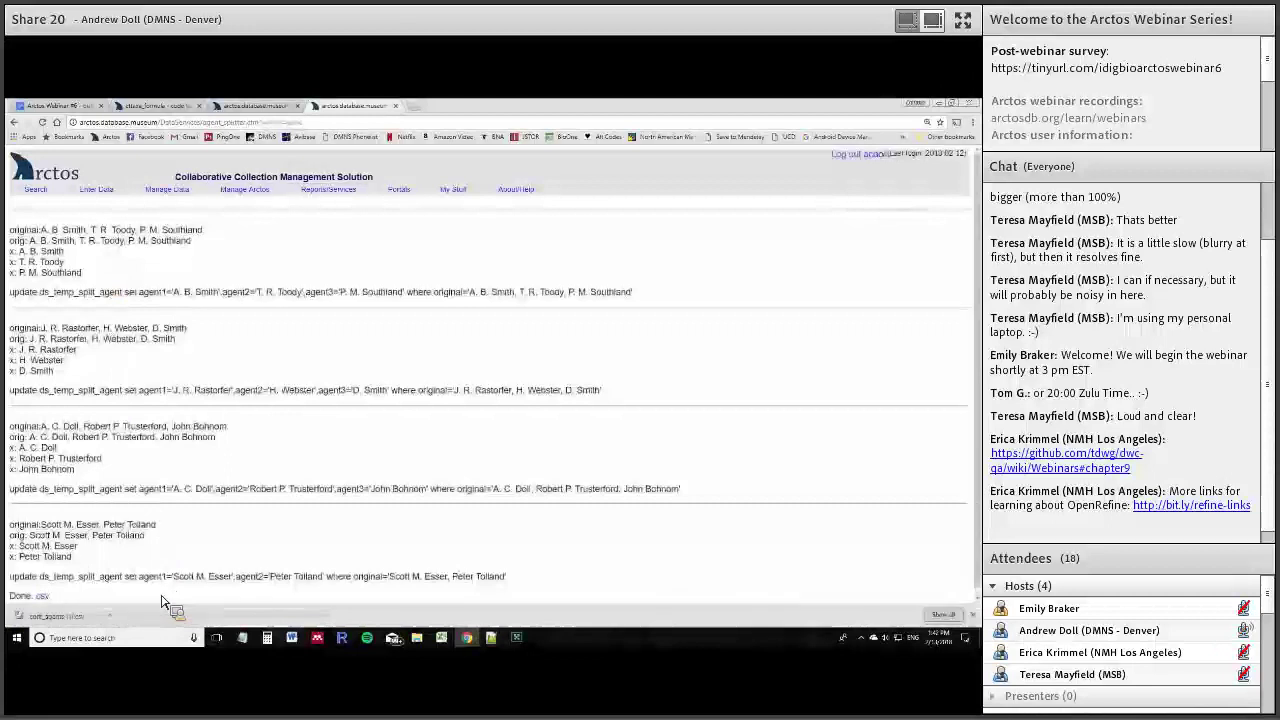
left_click(90, 617)
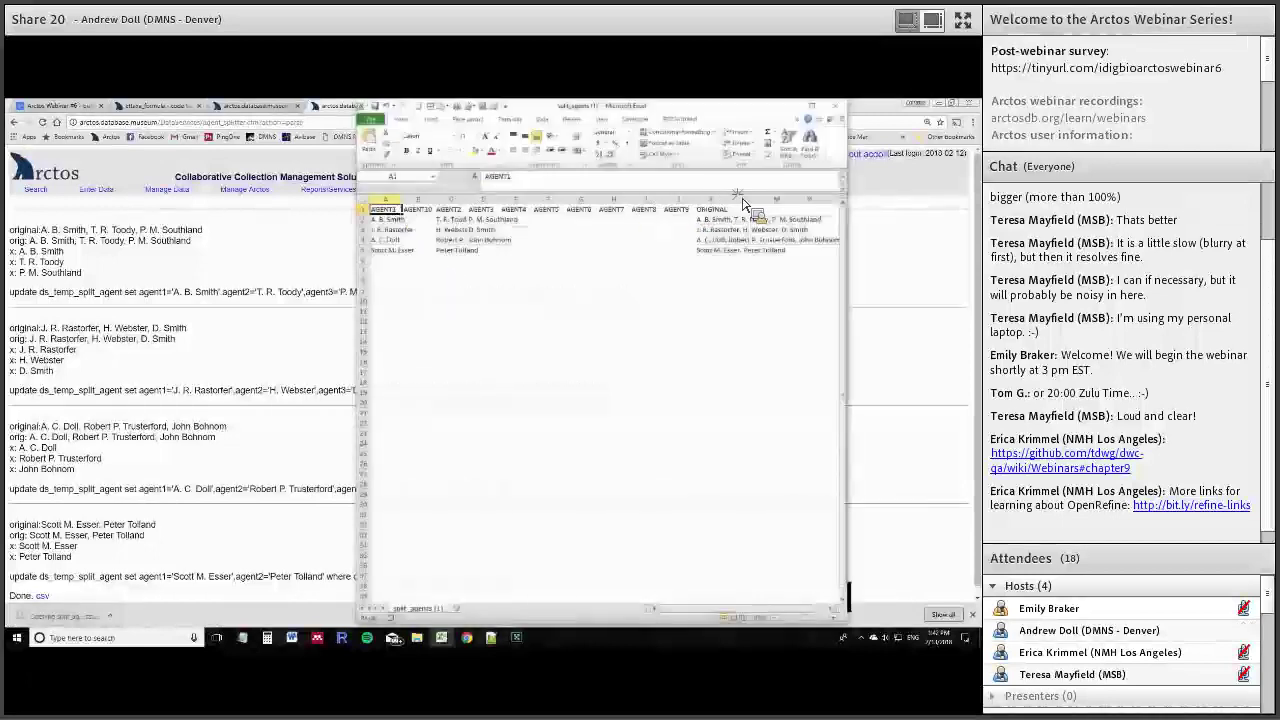
Autofit all the sheet's columns to their contents
key("ctrl+space")
key("ctrl+shift+Right")
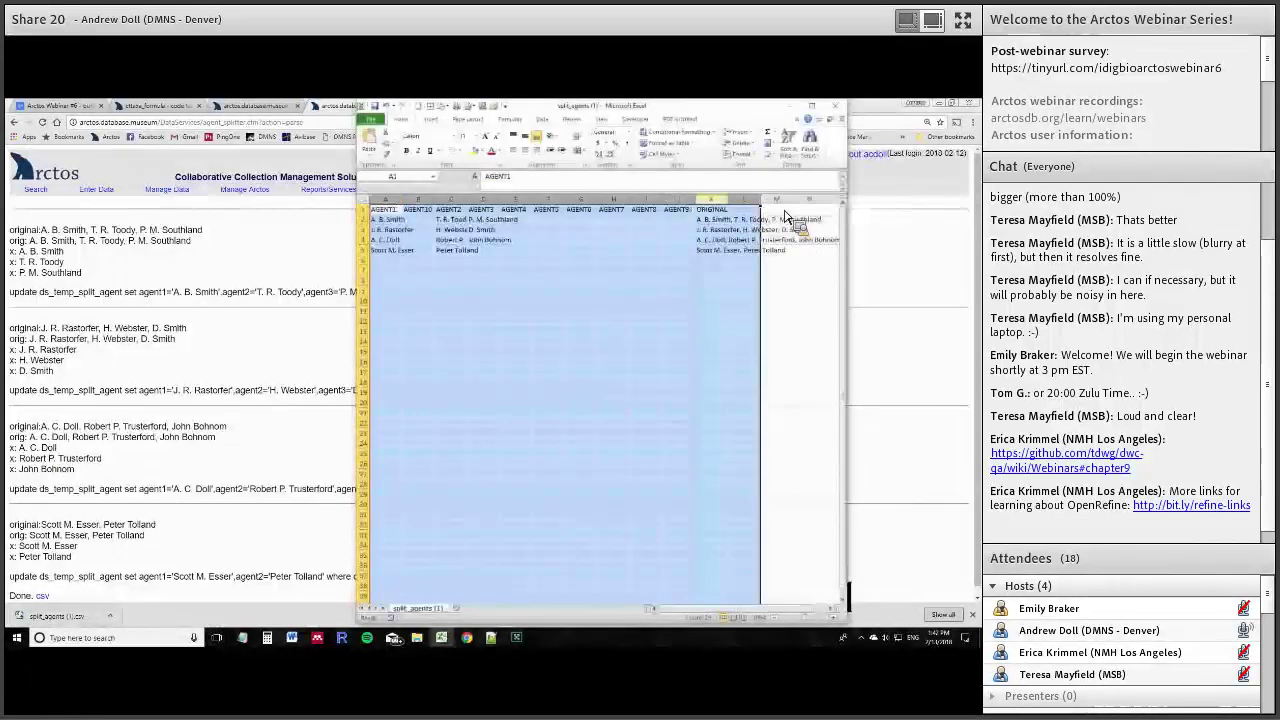
key("alt+h")
key("o")
key("i")
key("ctrl+Right")
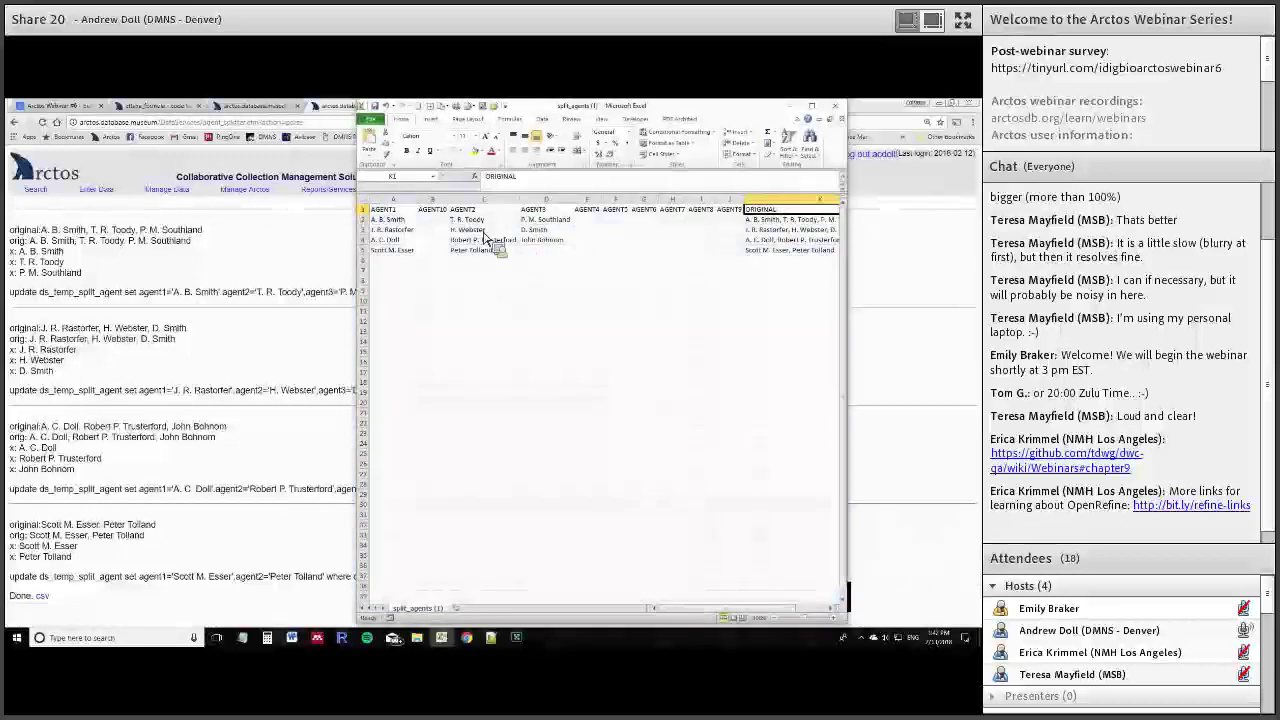
Stack the AGENT2 names (C2:C5) and AGENT3 names beneath column A, then select the empty columns B–K
left_click(485, 219)
key("Down")
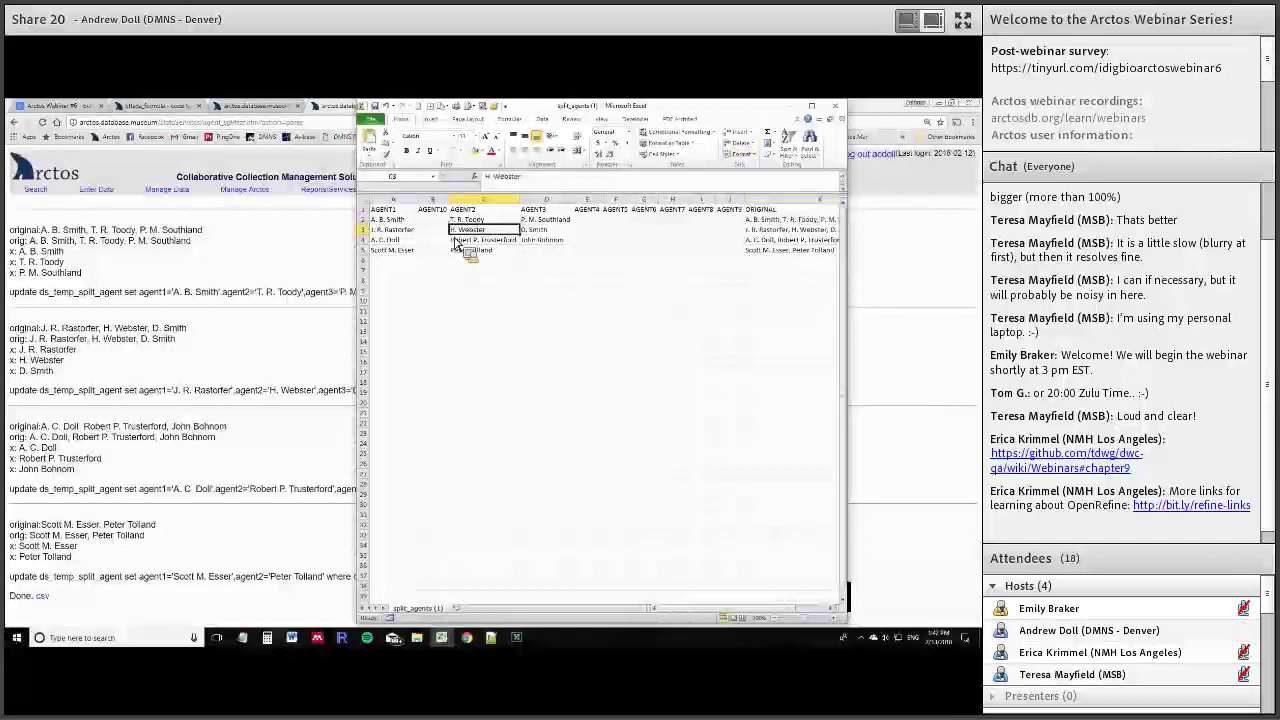
key("Up")
key("ctrl+shift+Down")
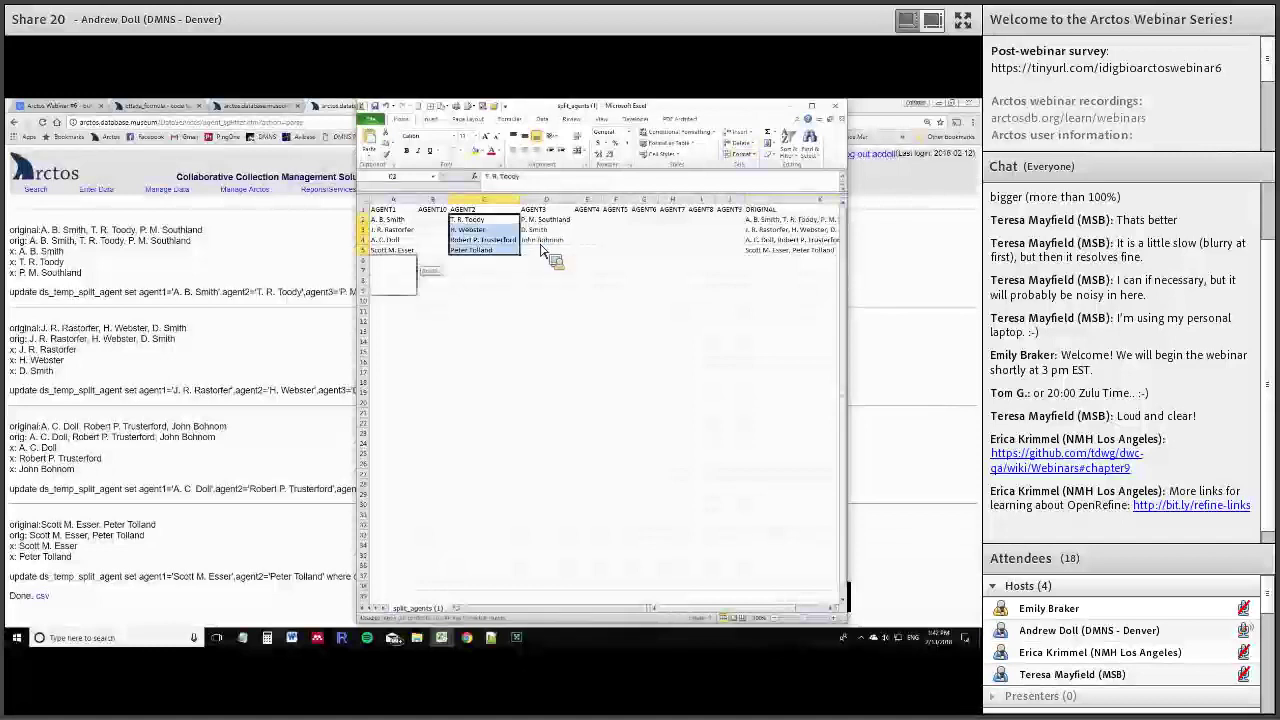
left_click_drag(541, 250, 400, 285)
left_click_drag(545, 219, 395, 324)
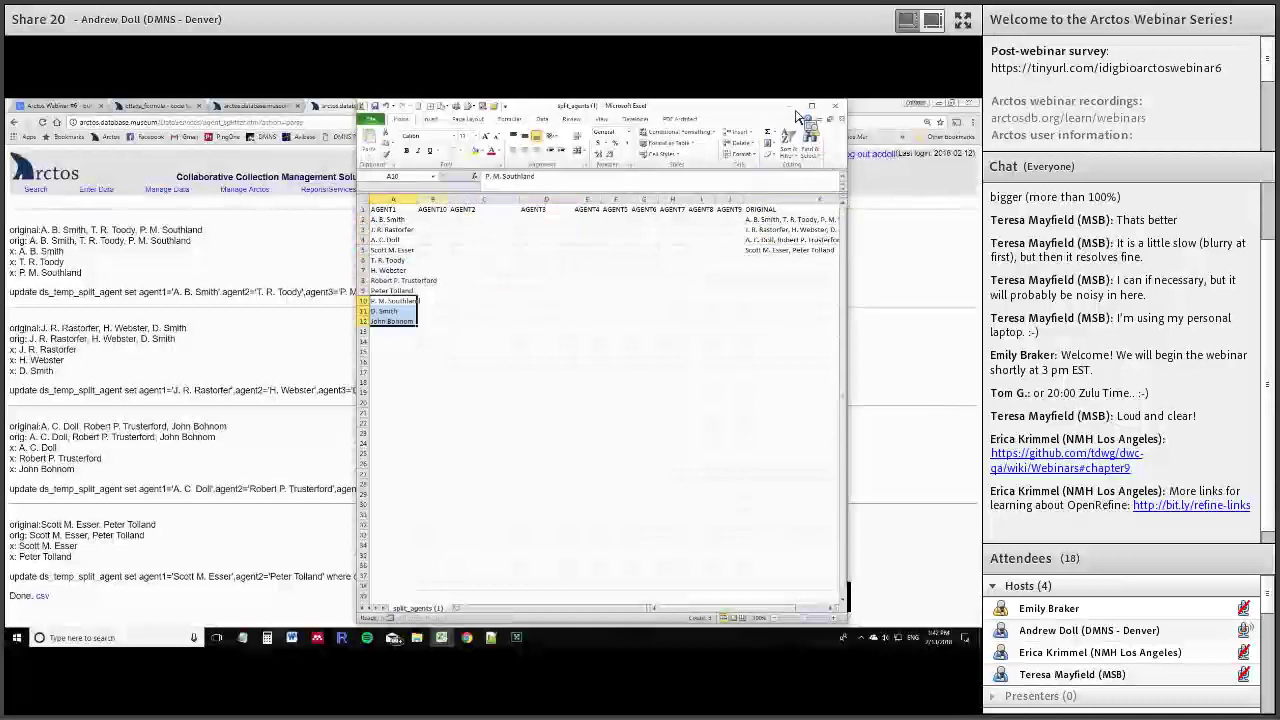
left_click_drag(433, 199, 820, 199)
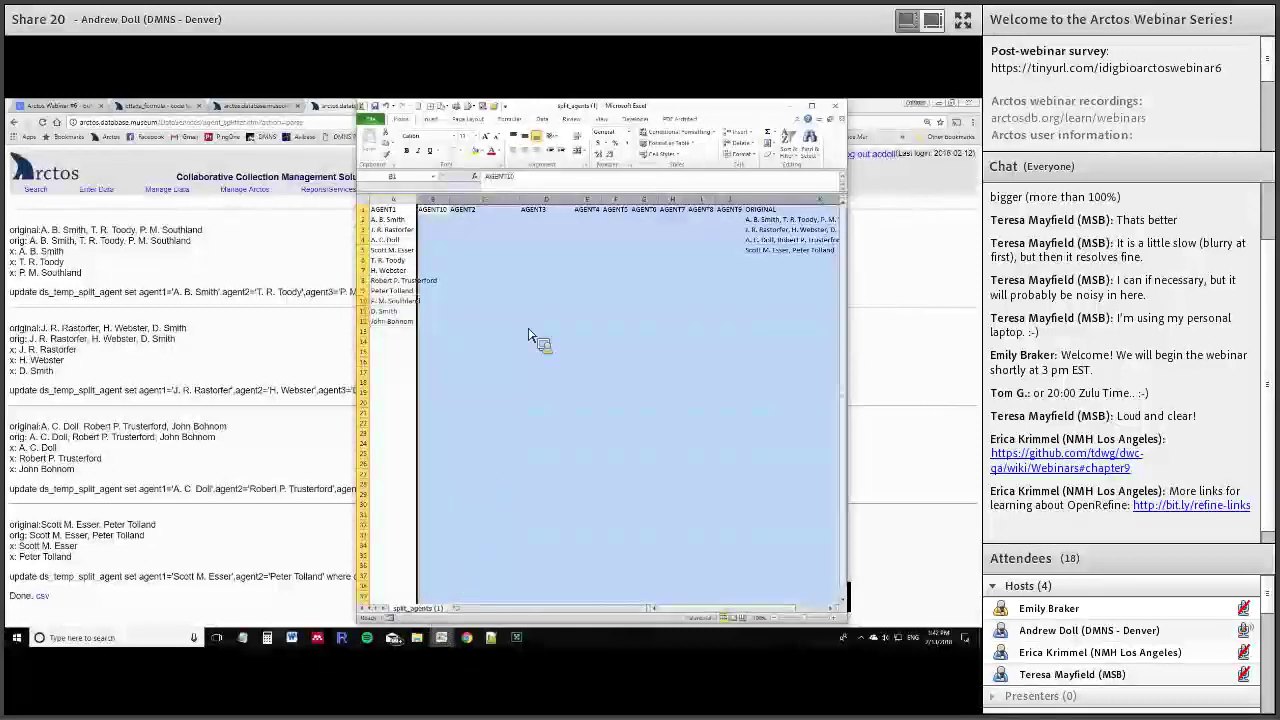
key("alt+Tab")
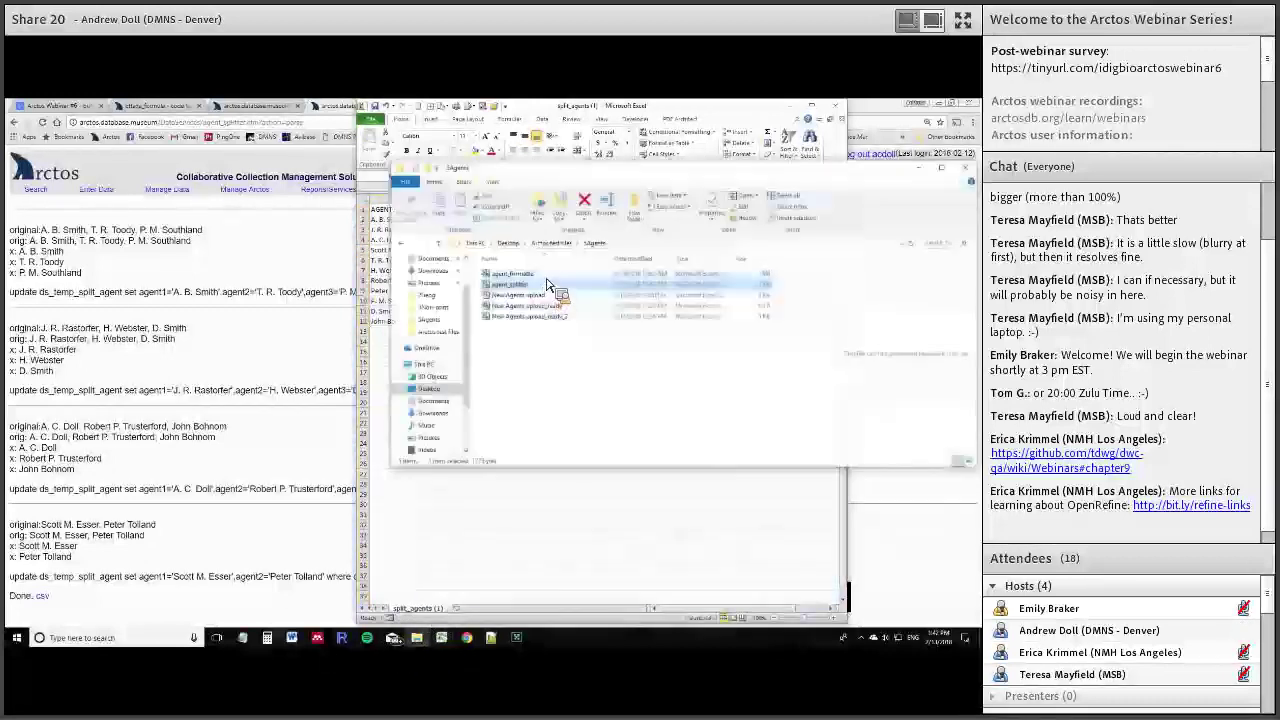
Open the agent_formatter workbook and inspect the odd-character names in A3 and A11
double_click(515, 273)
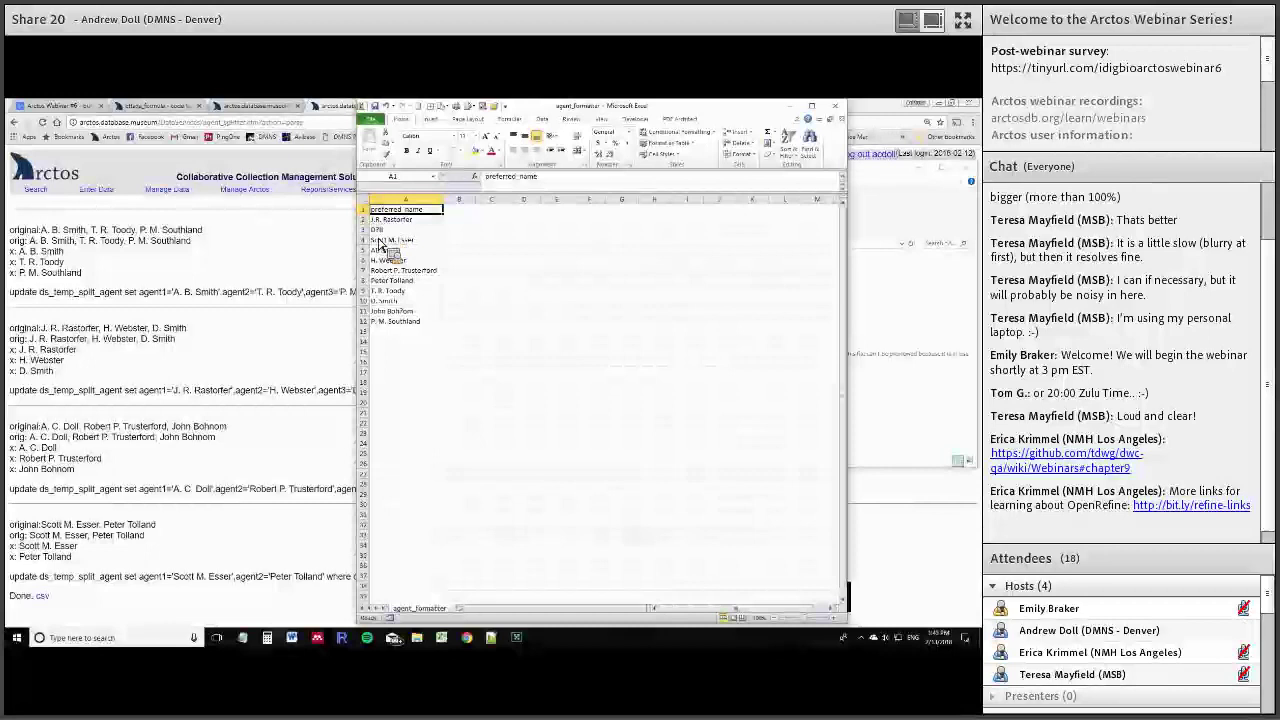
key("Down")
key("Down")
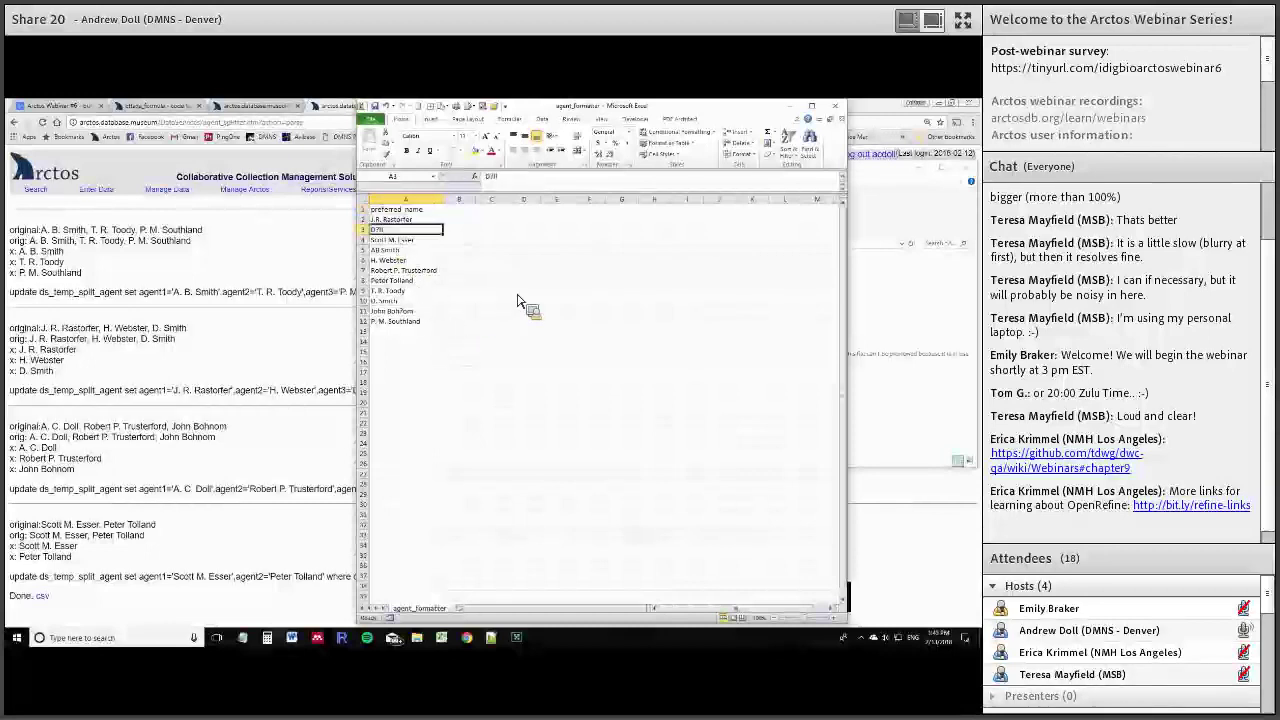
key("Down")
key("Down")
key("Down")
key("Down")
key("Down")
key("Down")
key("Down")
key("Down")
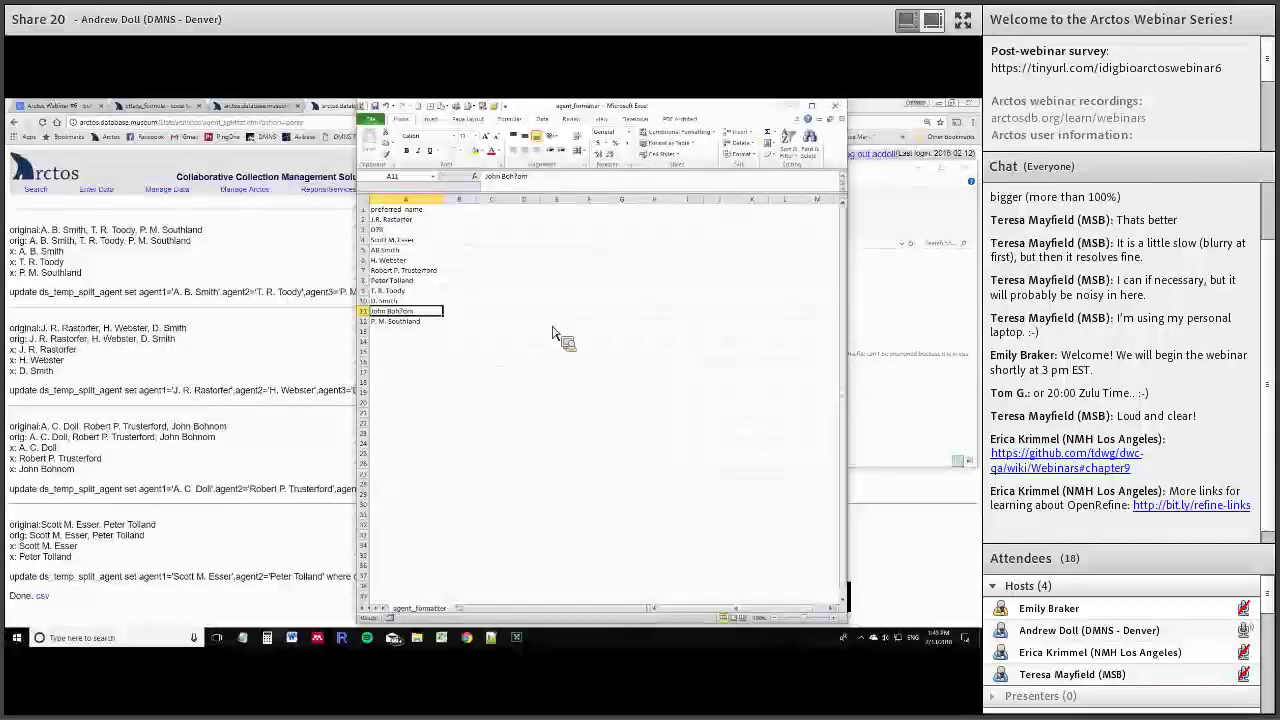
Close the agent_formatter, split_agents and agent_splitter workbooks without saving
key("ctrl+w")
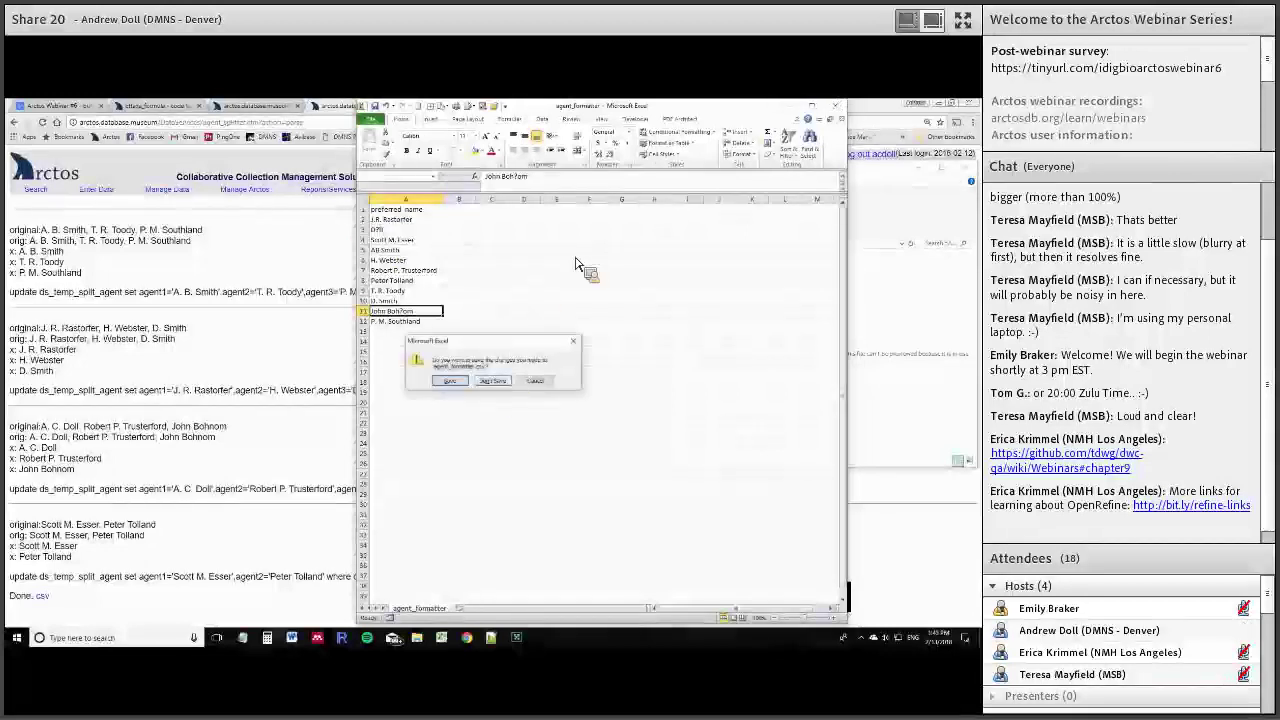
left_click(493, 380)
left_click(835, 106)
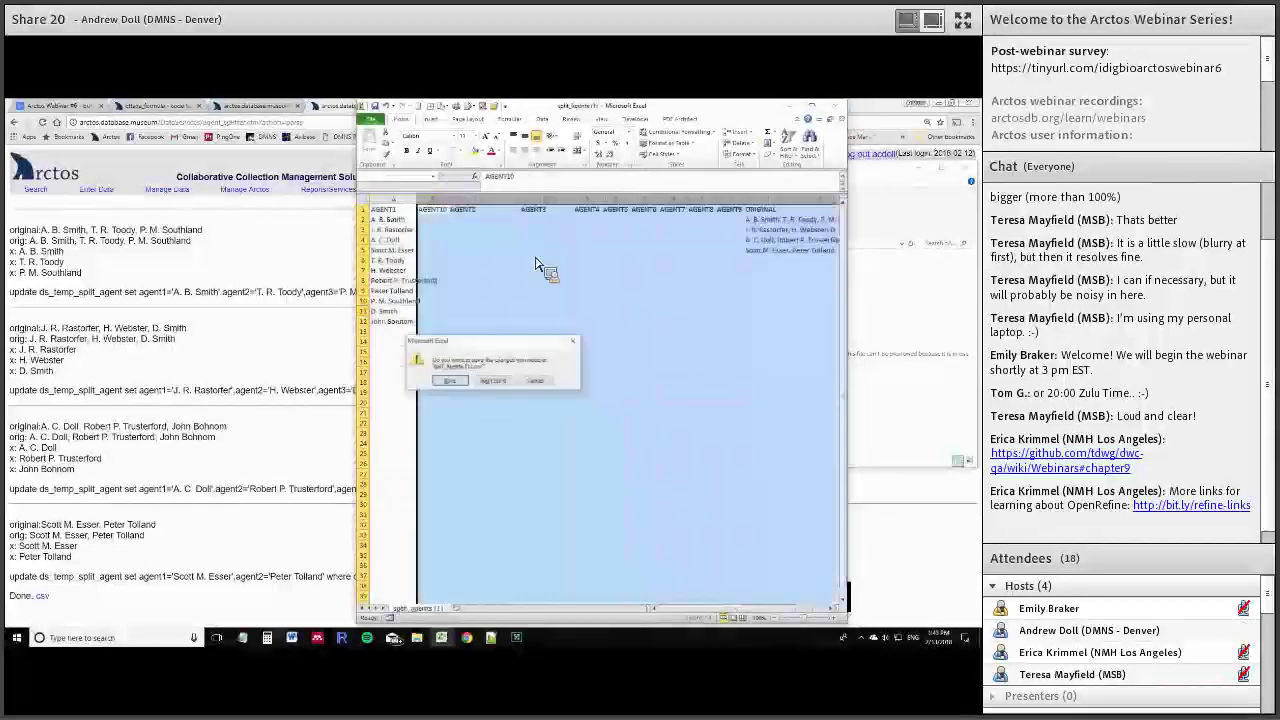
key("n")
left_click(836, 108)
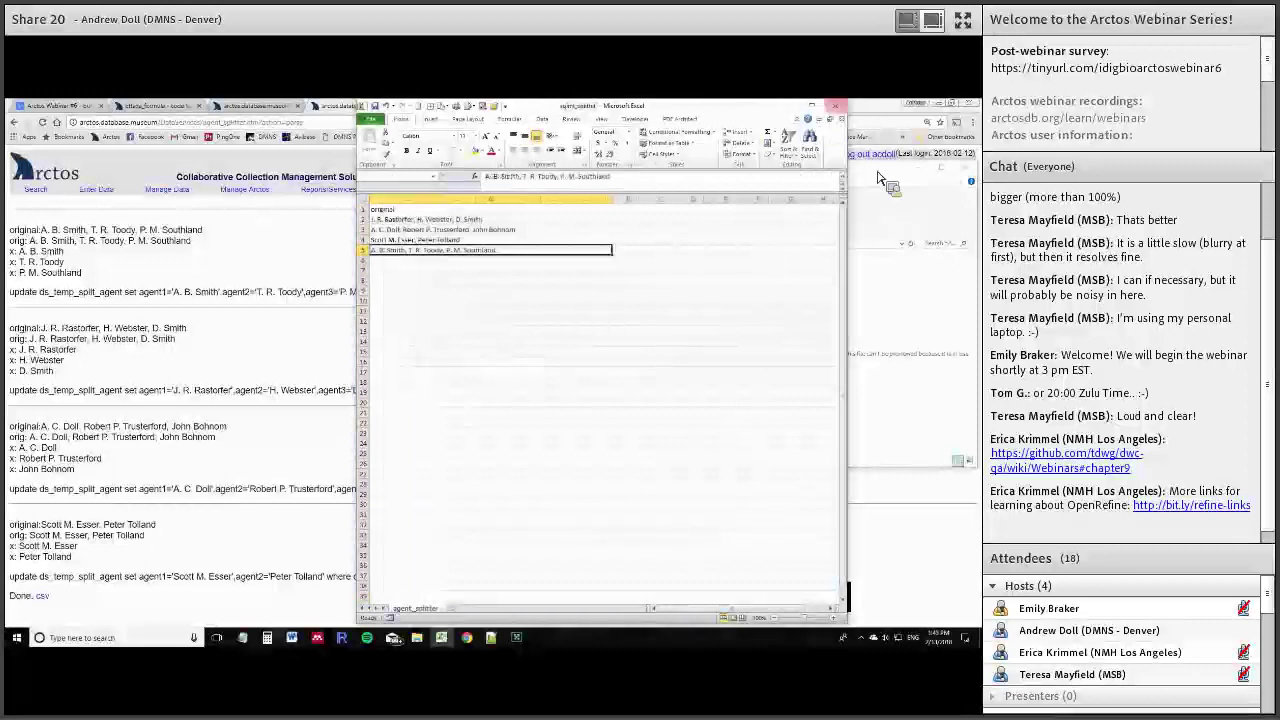
Decline saving agent_splitter, then upload agent_formatter.csv to Arctos's Agent Namestring Formatter
key("n")
left_click(362, 206)
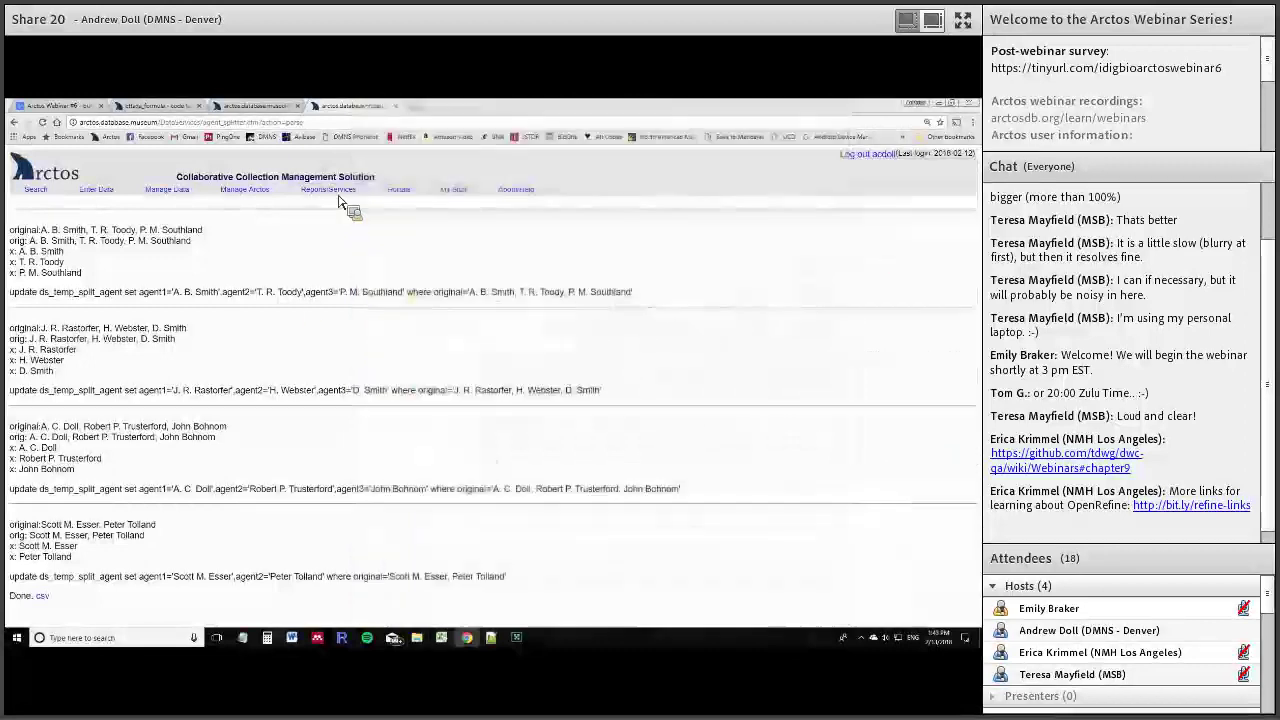
mouse_move(328, 189)
mouse_move(325, 222)
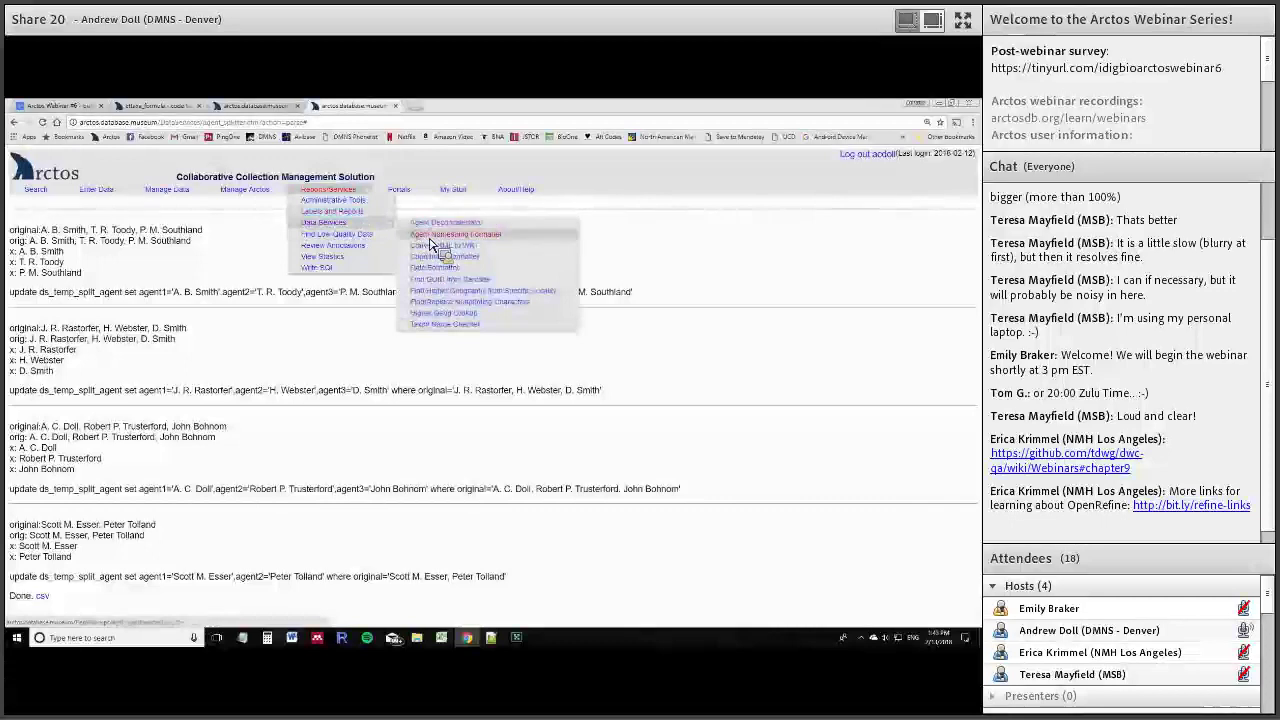
left_click(433, 245)
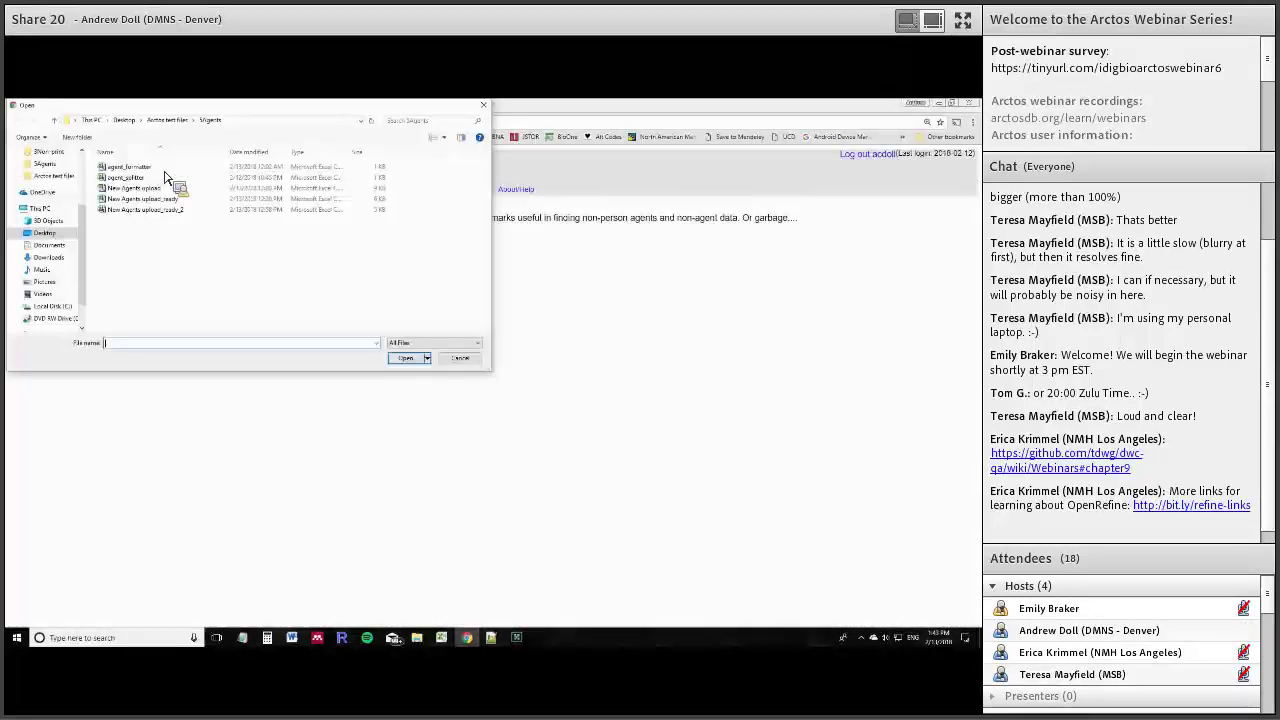
left_click(163, 167)
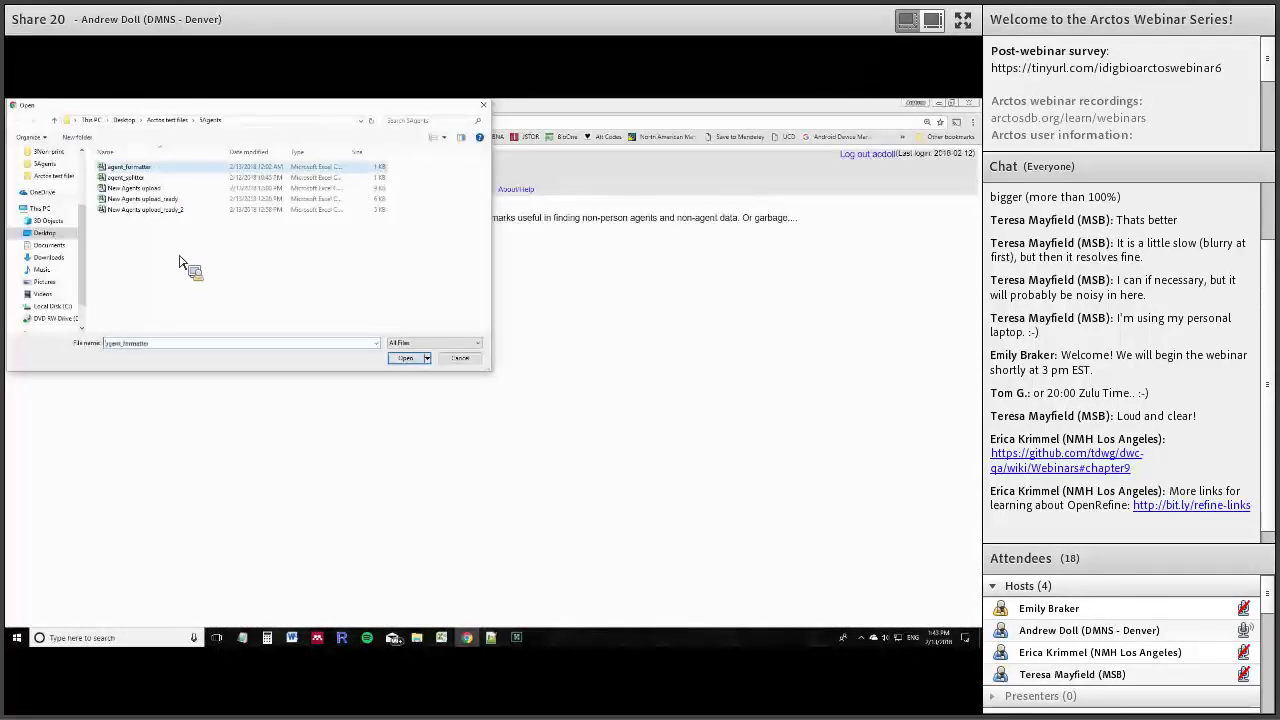
key("Return")
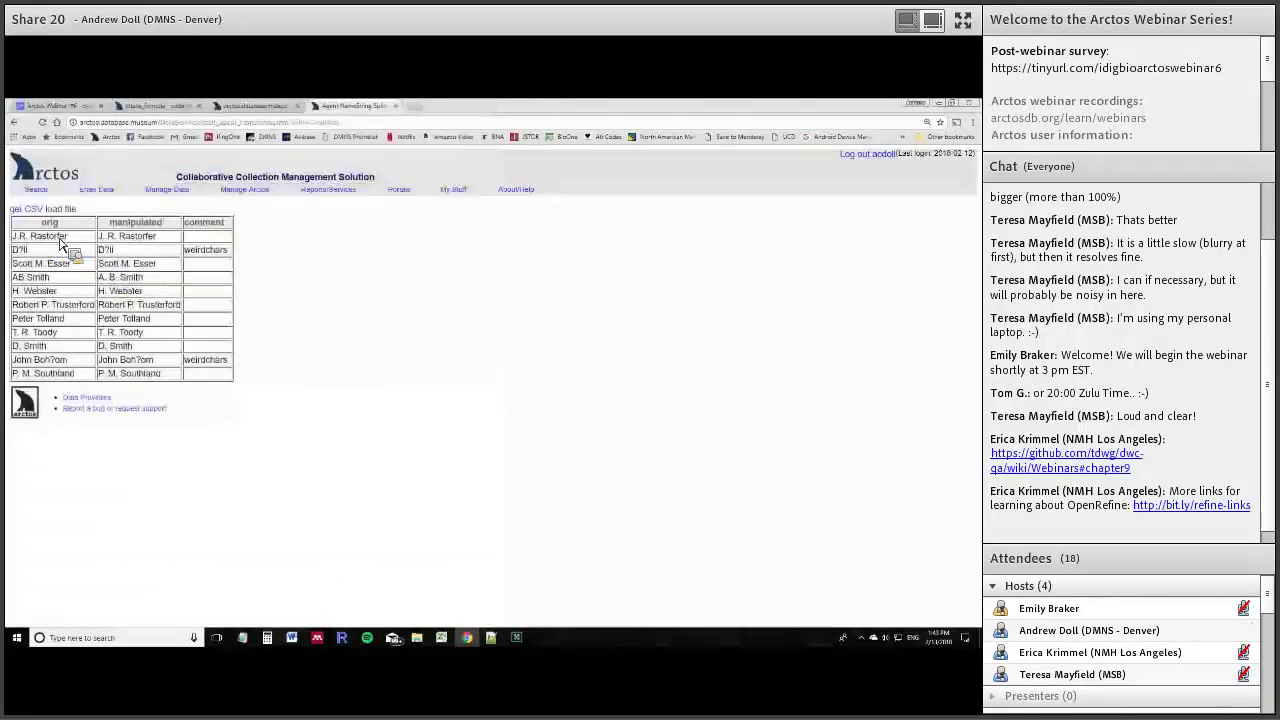
Review the orig/manipulated name table, highlighting the garbled names with odd characters
mouse_move(55, 246)
left_mouse_down()
mouse_move(13, 245)
mouse_move(81, 296)
mouse_move(101, 406)
mouse_move(109, 238)
mouse_move(127, 336)
mouse_move(130, 258)
mouse_move(108, 245)
mouse_move(42, 255)
left_mouse_up()
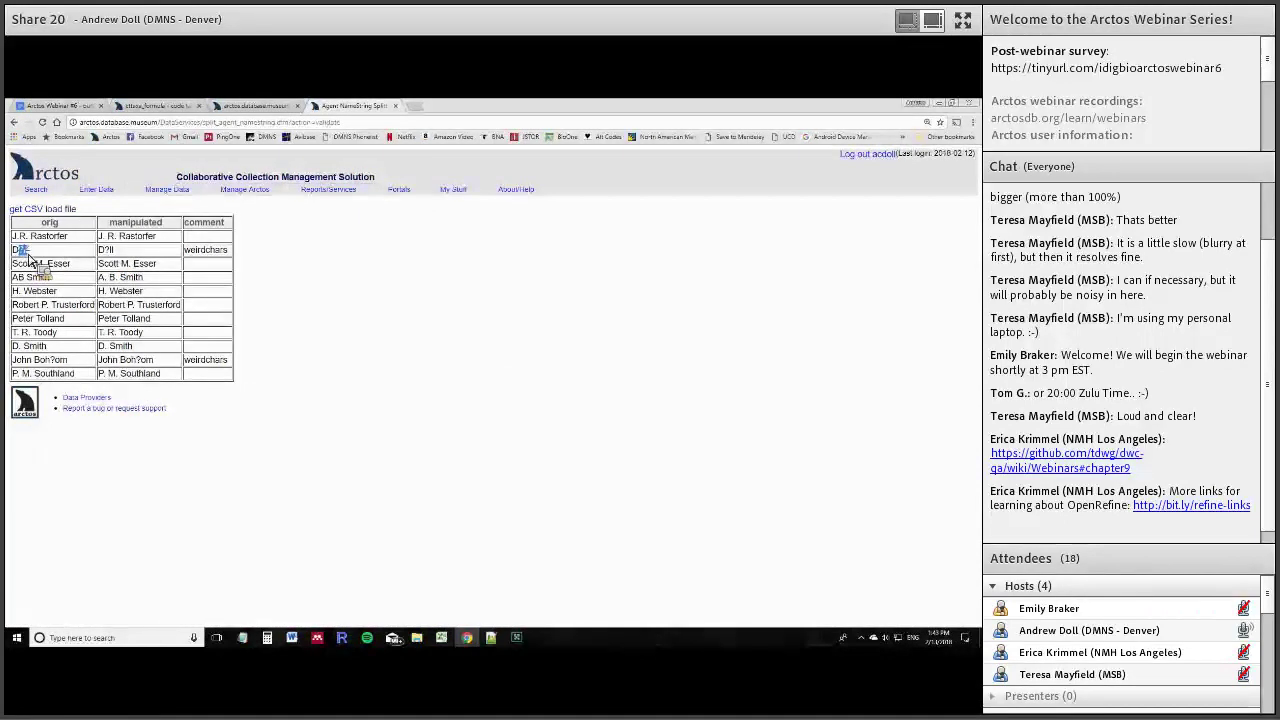
left_click_drag(27, 257, 196, 255)
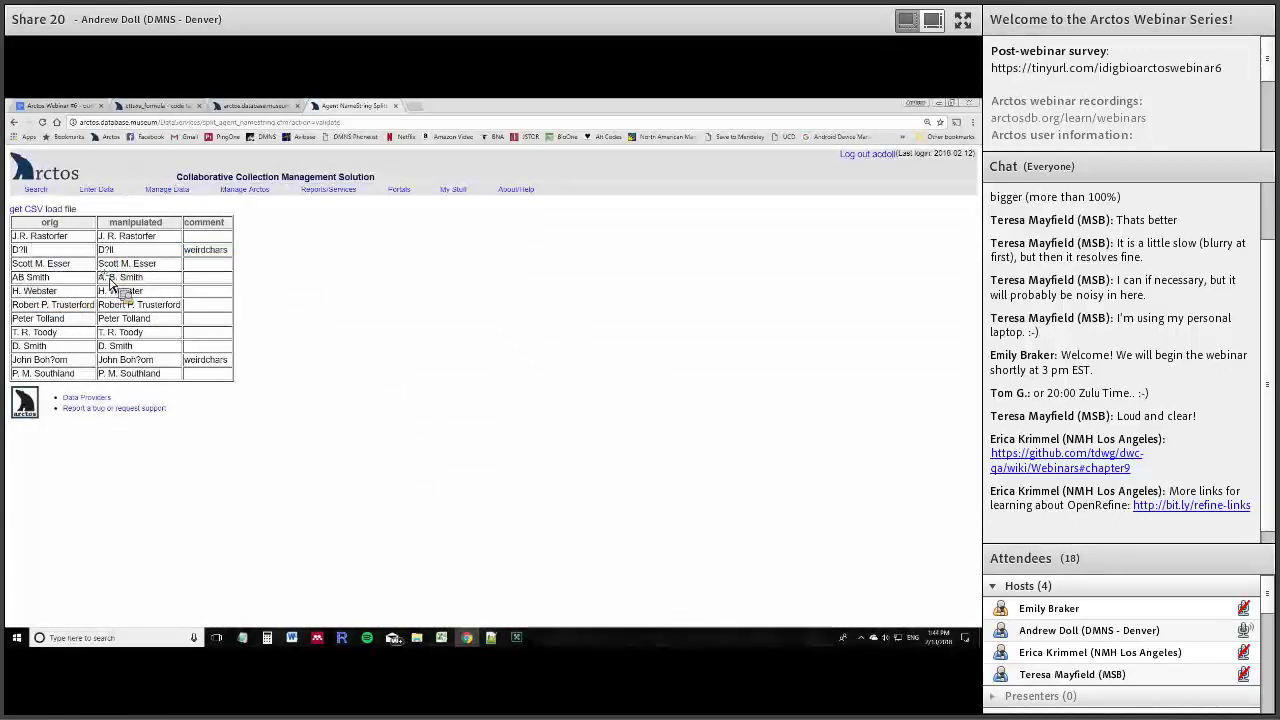
left_click_drag(108, 283, 86, 630)
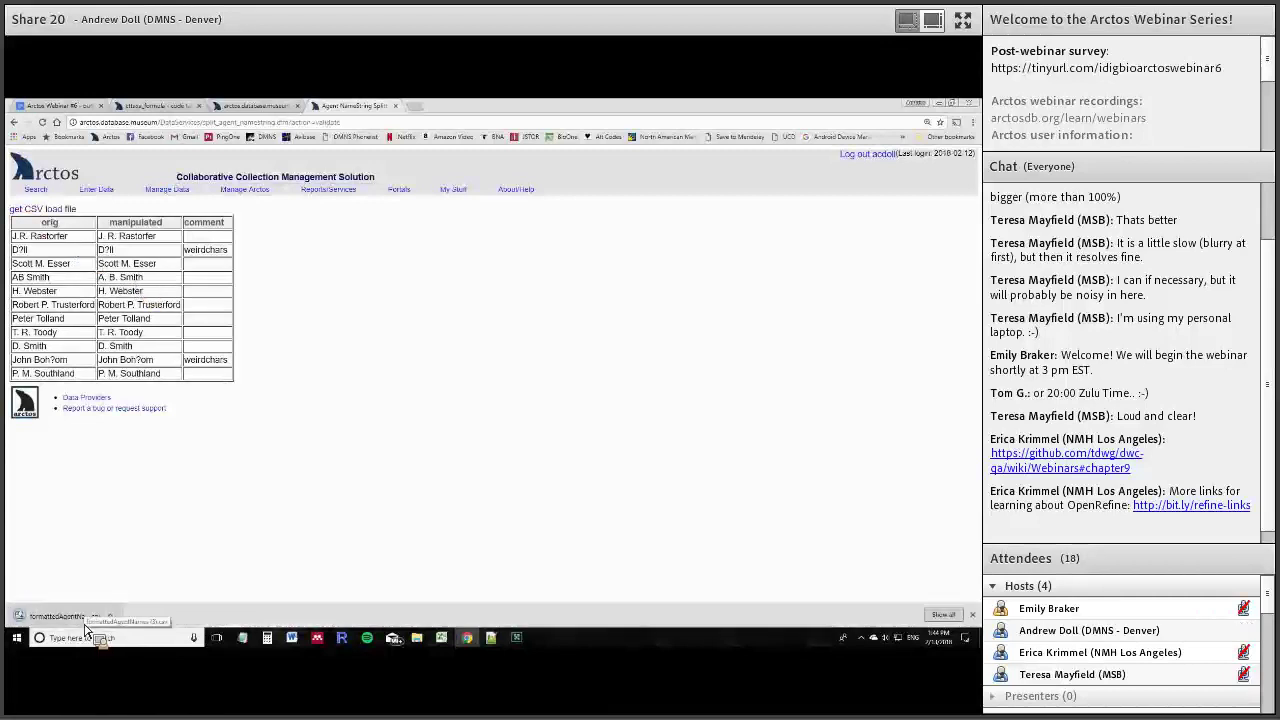
left_click(108, 620)
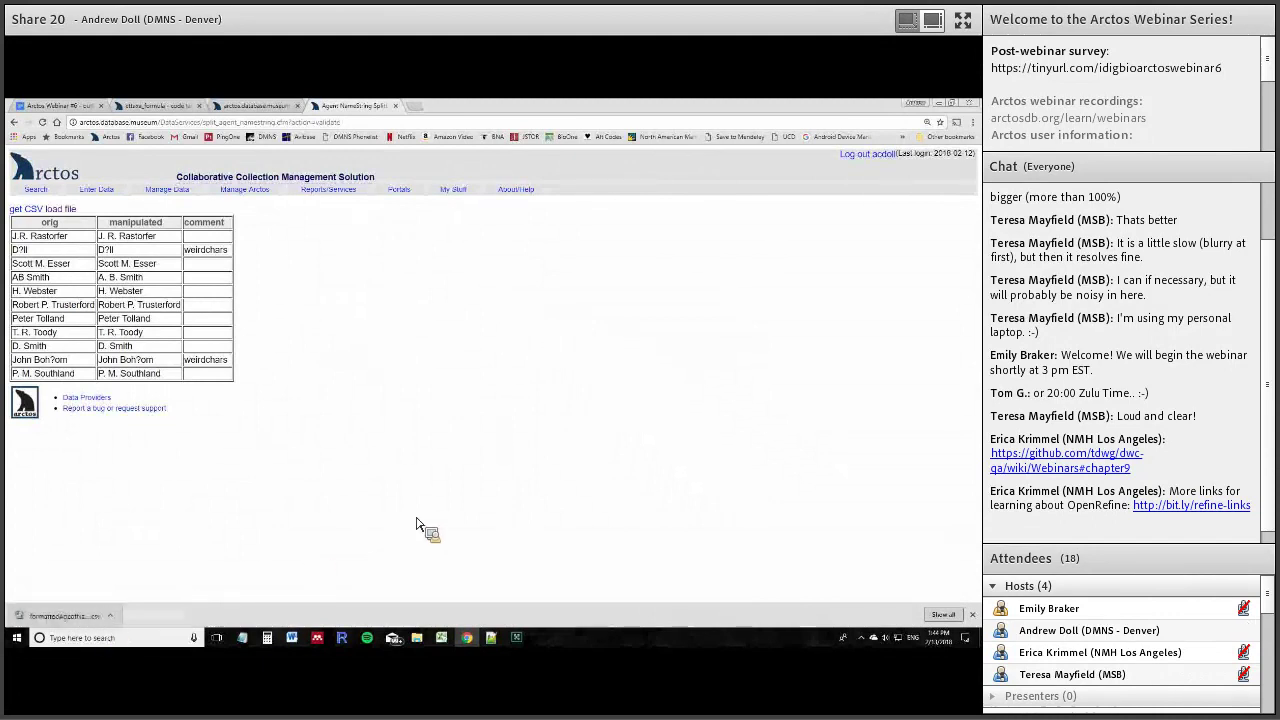
left_click(492, 380)
left_click_drag(413, 210, 480, 210)
double_click(482, 201)
left_click(500, 209)
left_click(512, 321, "shift")
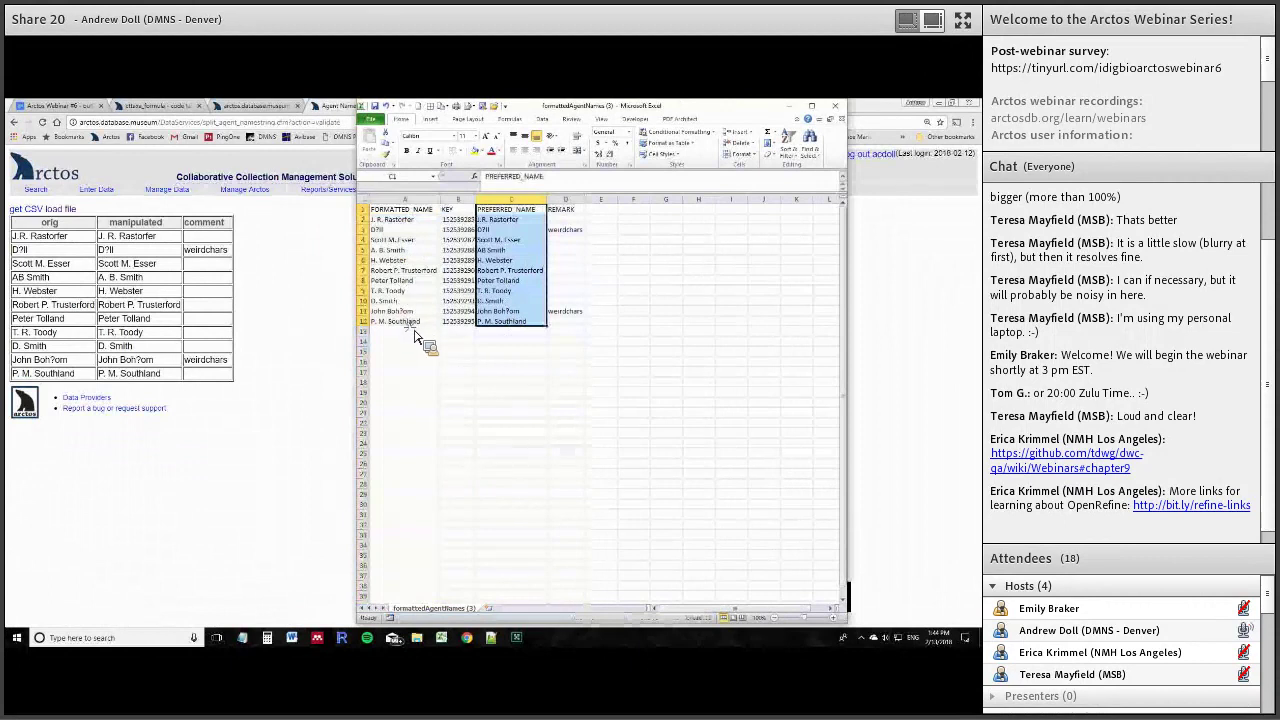
left_click_drag(404, 209, 415, 335)
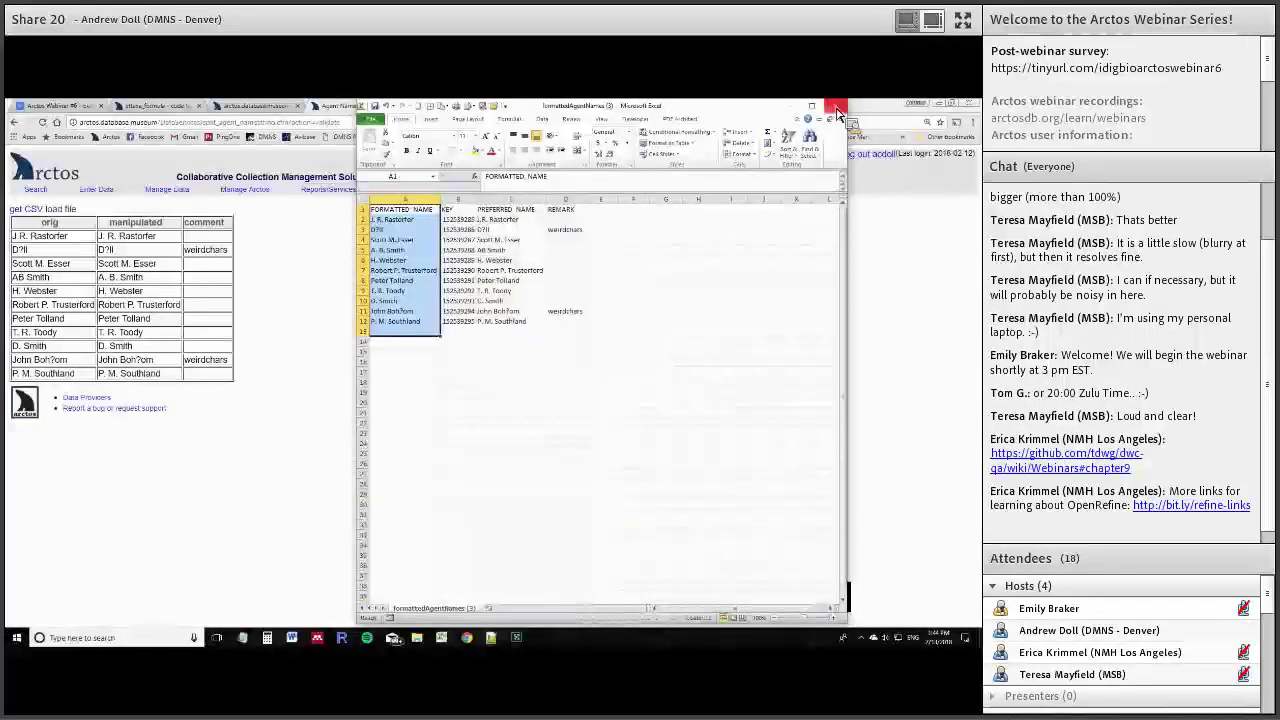
left_click(838, 110)
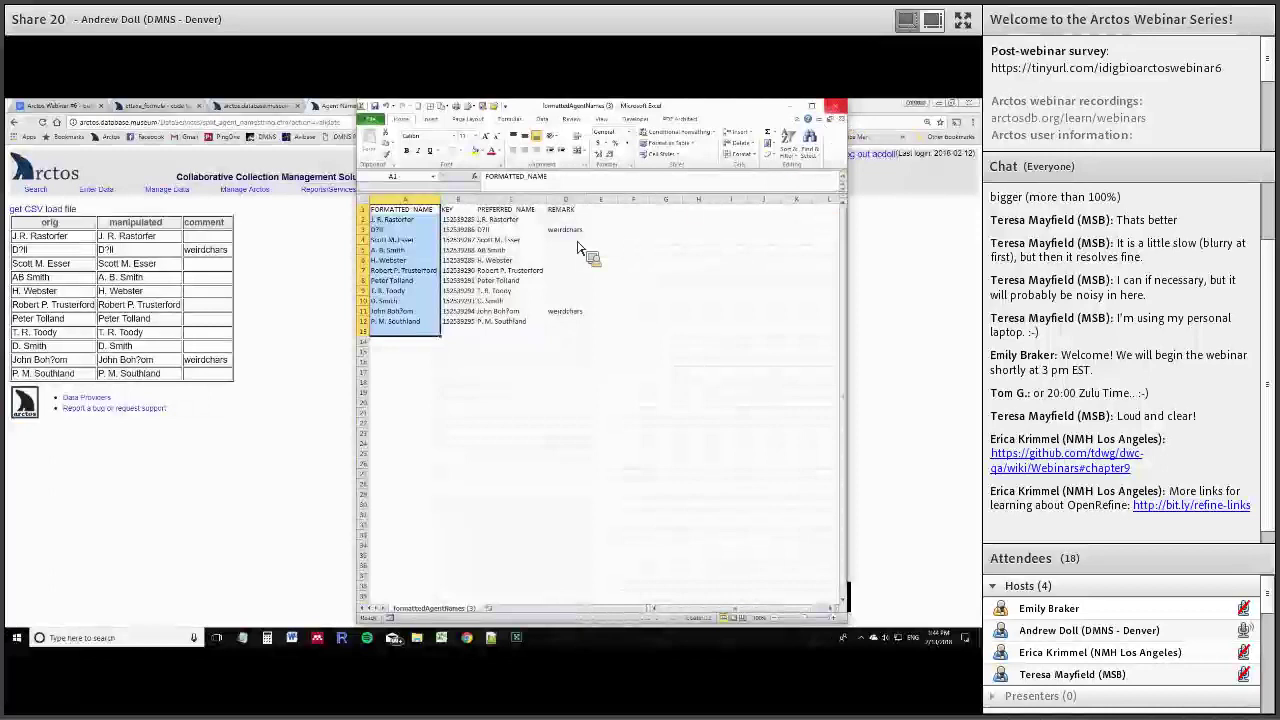
left_click(577, 313)
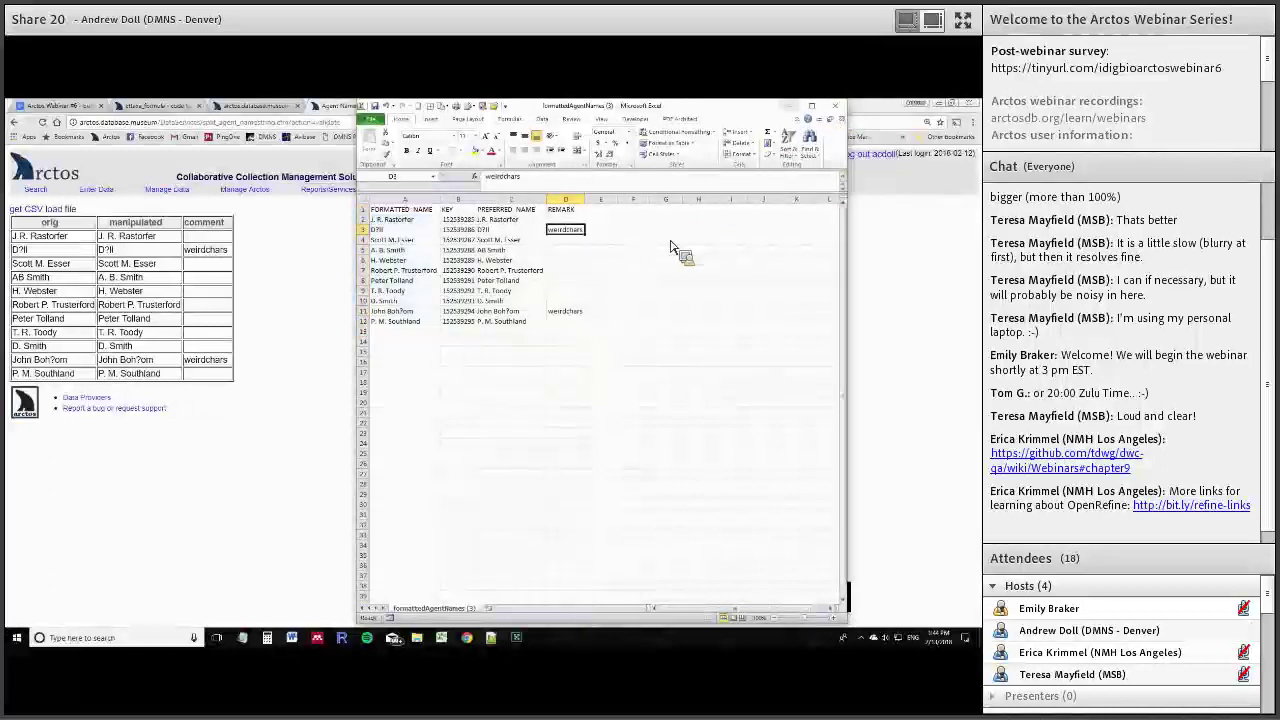
left_click(275, 108)
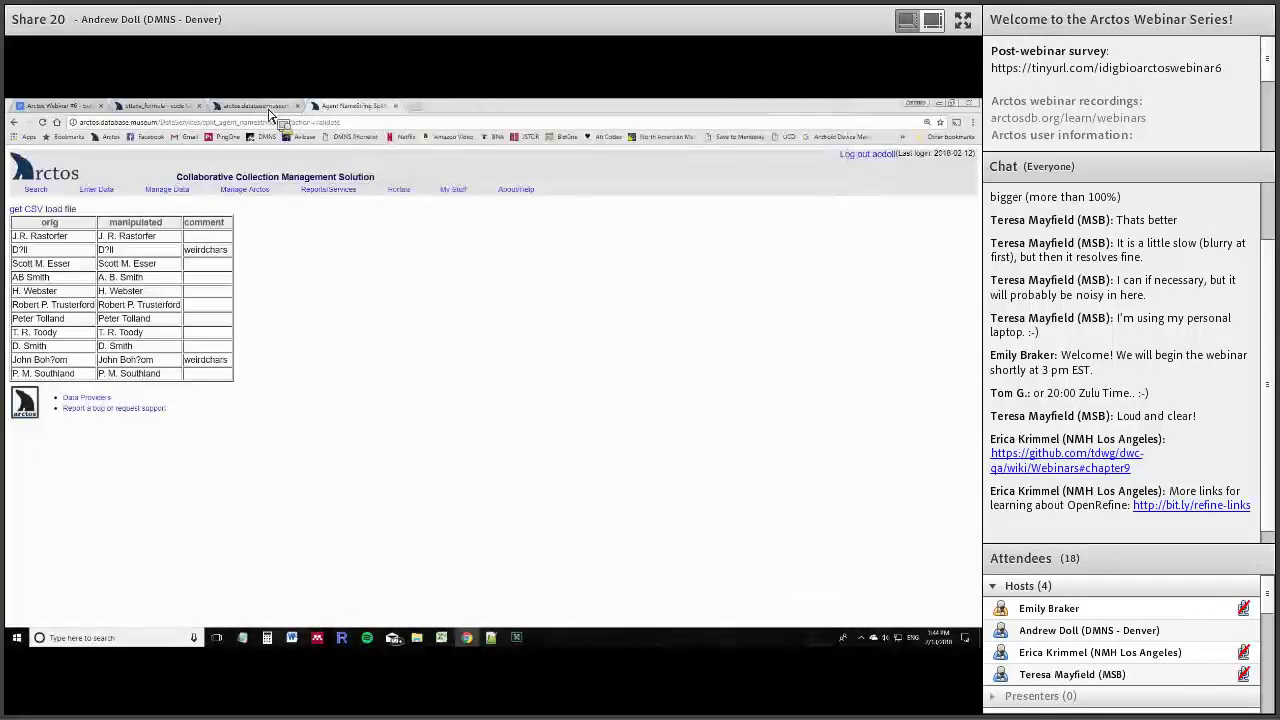
Return to the agent loader tab and scroll through its duplicate-check results
left_click(222, 108)
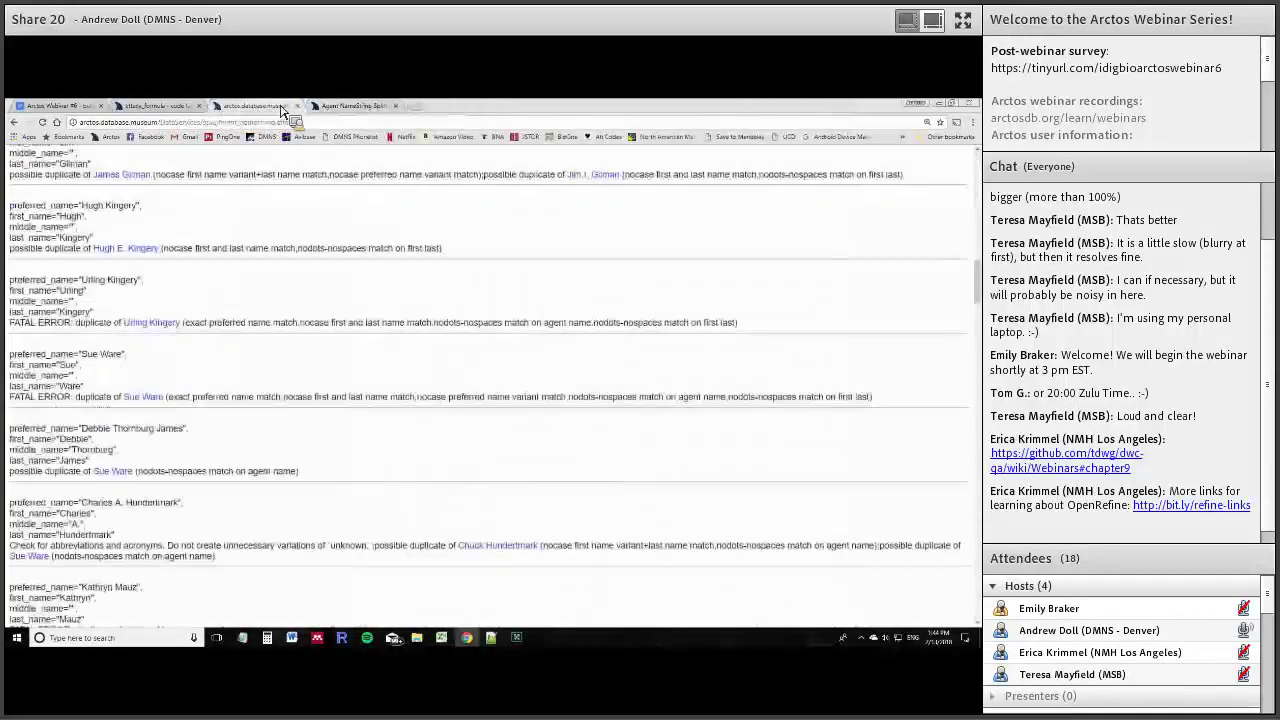
left_click(155, 106)
key("ctrl+Tab")
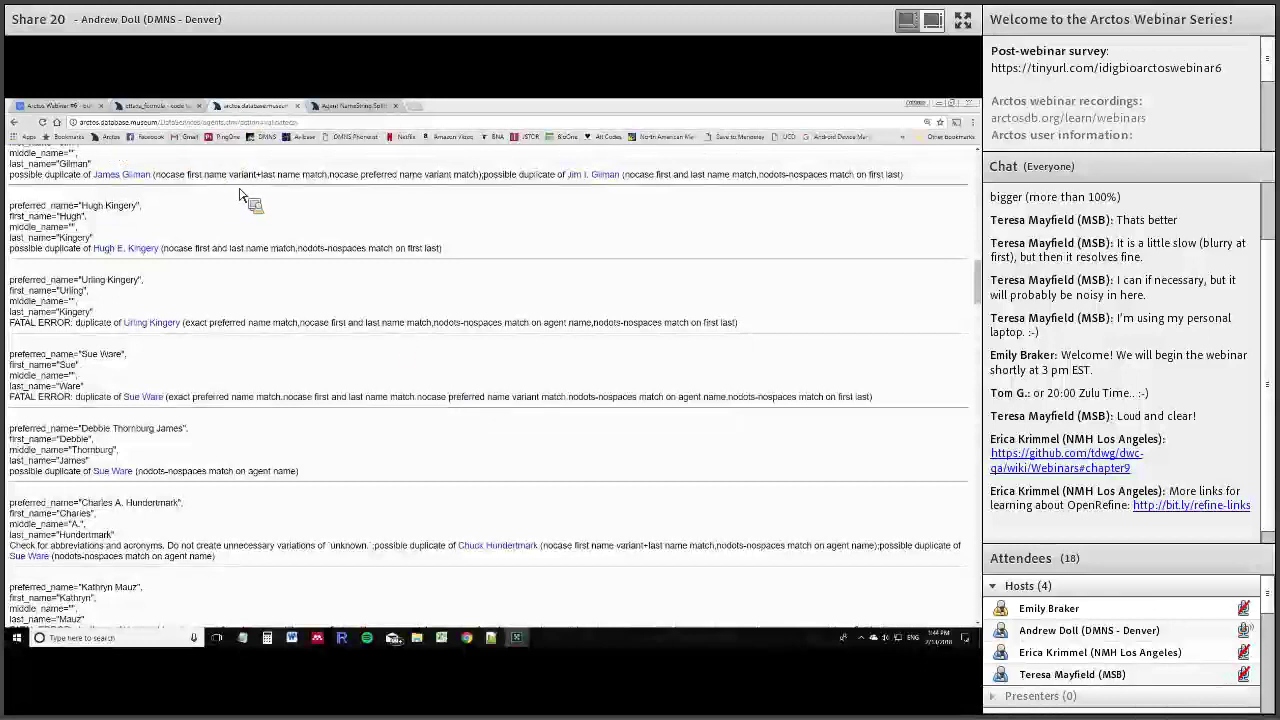
scroll(975, 200, "up", 5)
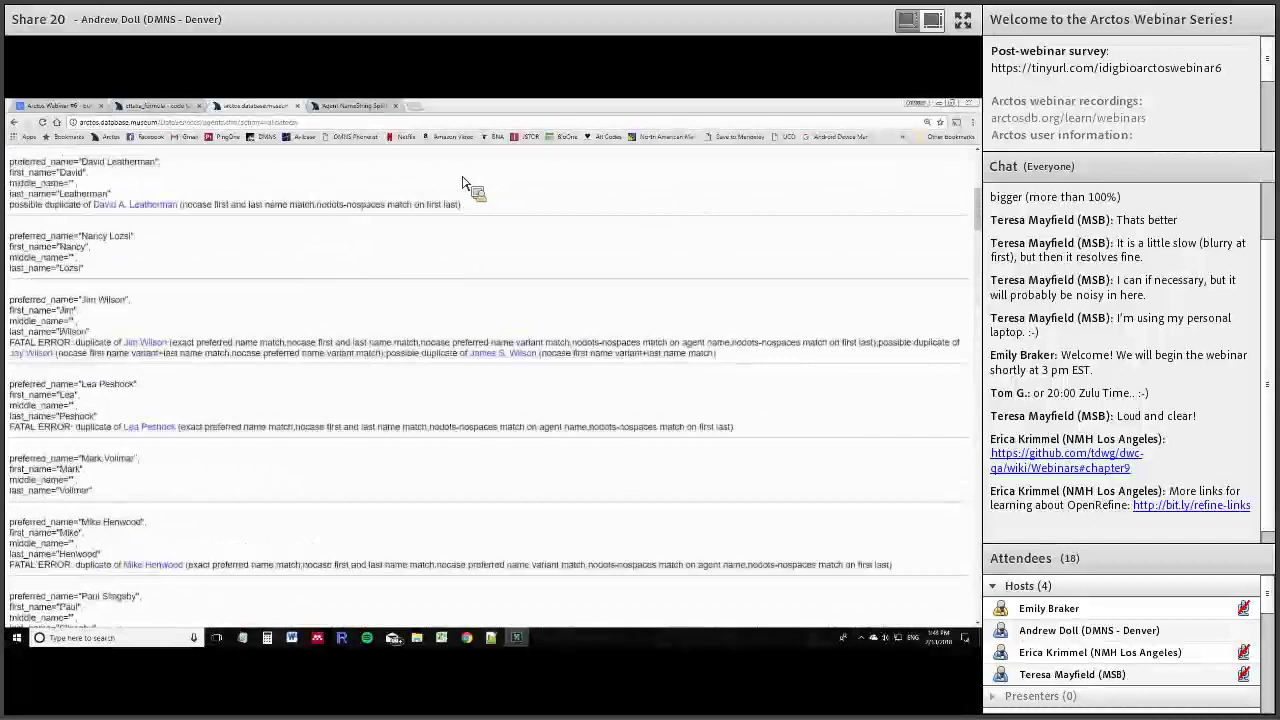
mouse_move(170, 192)
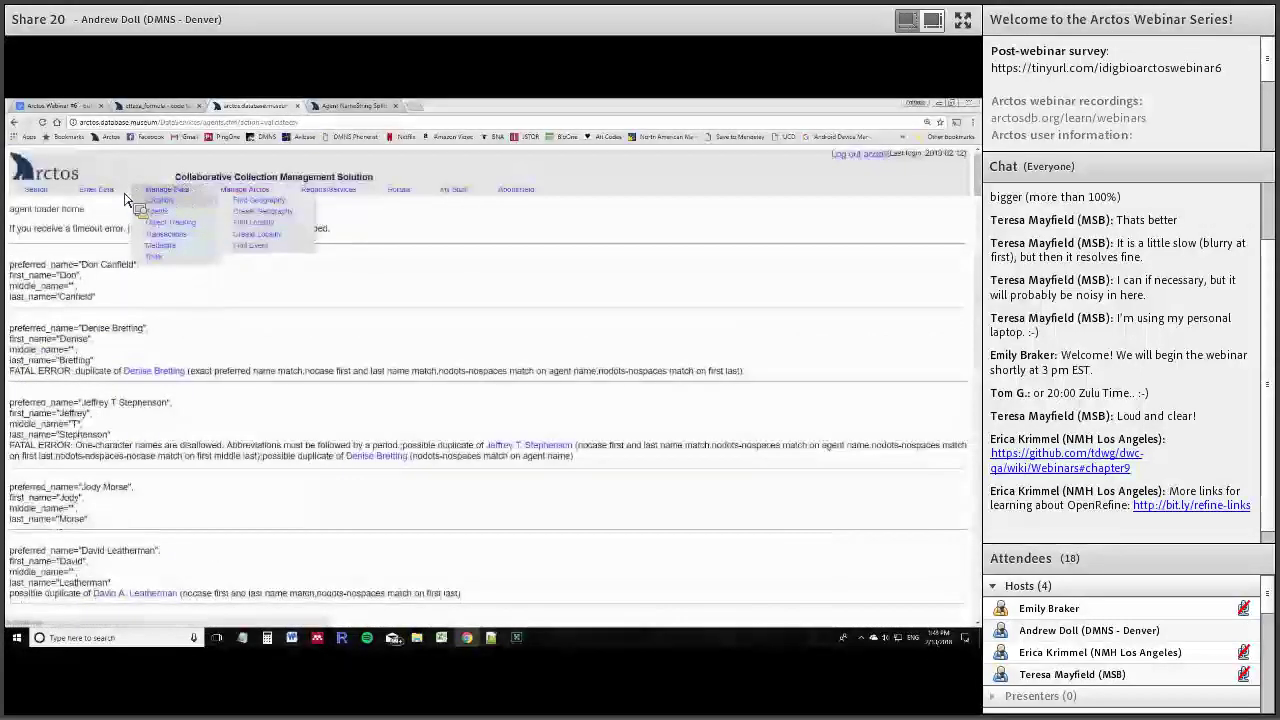
Go back to the split results tab and open Arctos's Bulkload Agents page
key("ctrl+Tab")
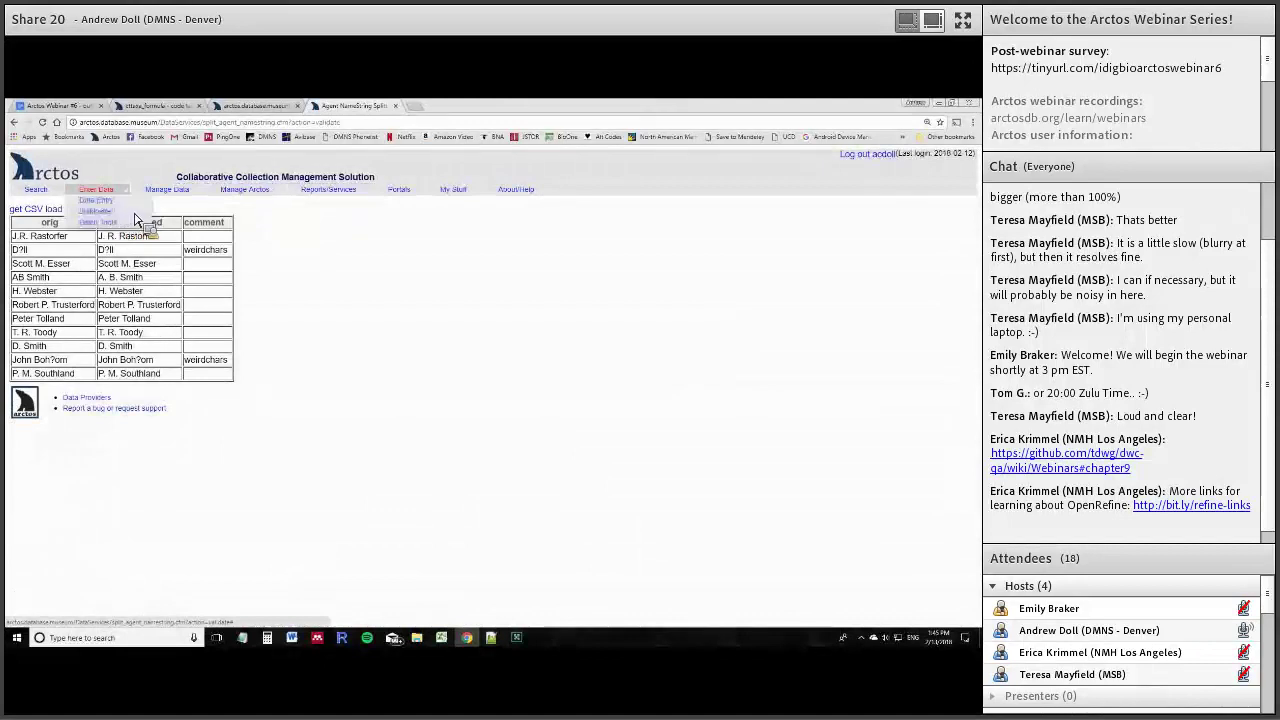
mouse_move(130, 212)
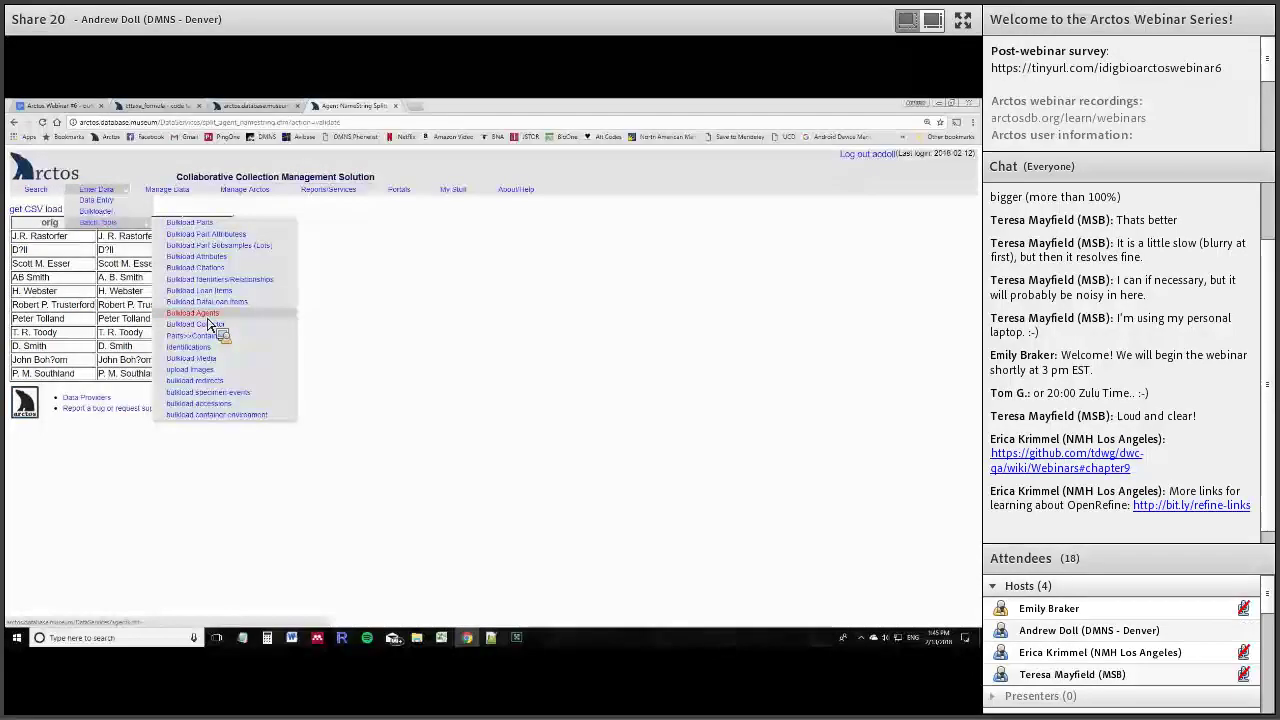
left_click(209, 320)
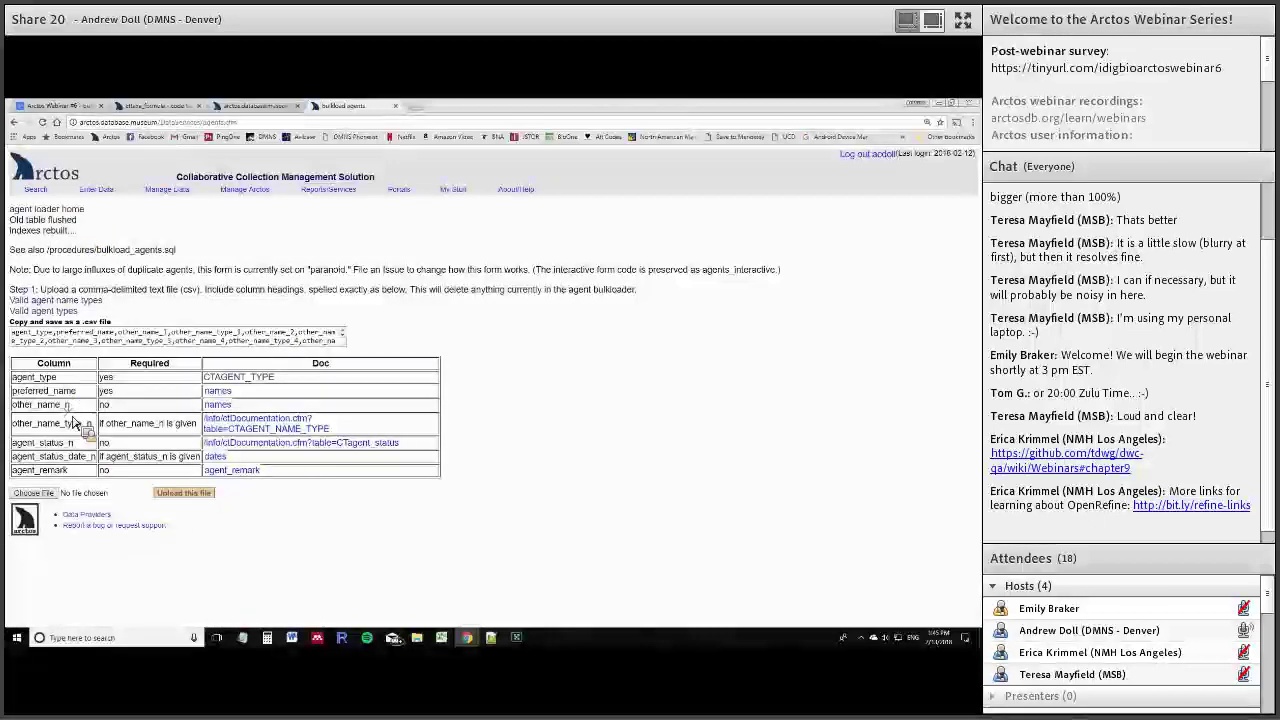
Review the required-column details in the table, then bring the agents folder window forward
left_click_drag(62, 377, 104, 541)
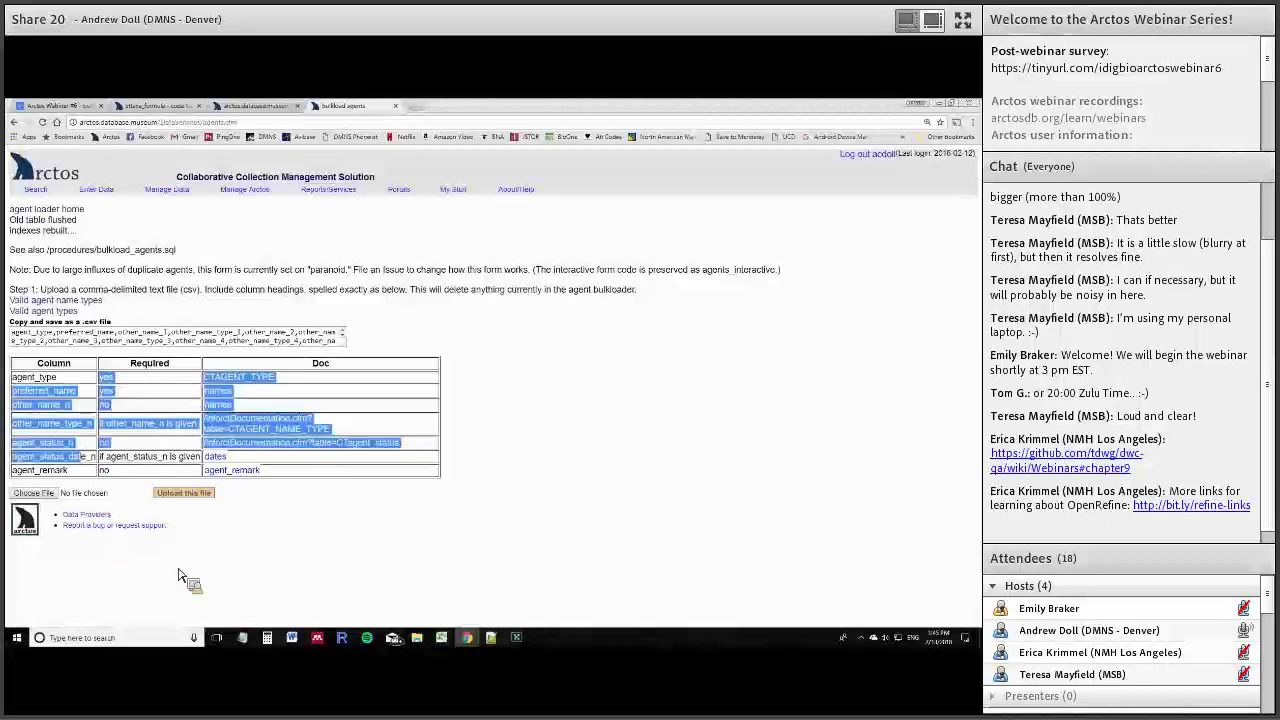
left_click(104, 541)
key("alt+Tab")
left_click_drag(469, 262, 527, 307)
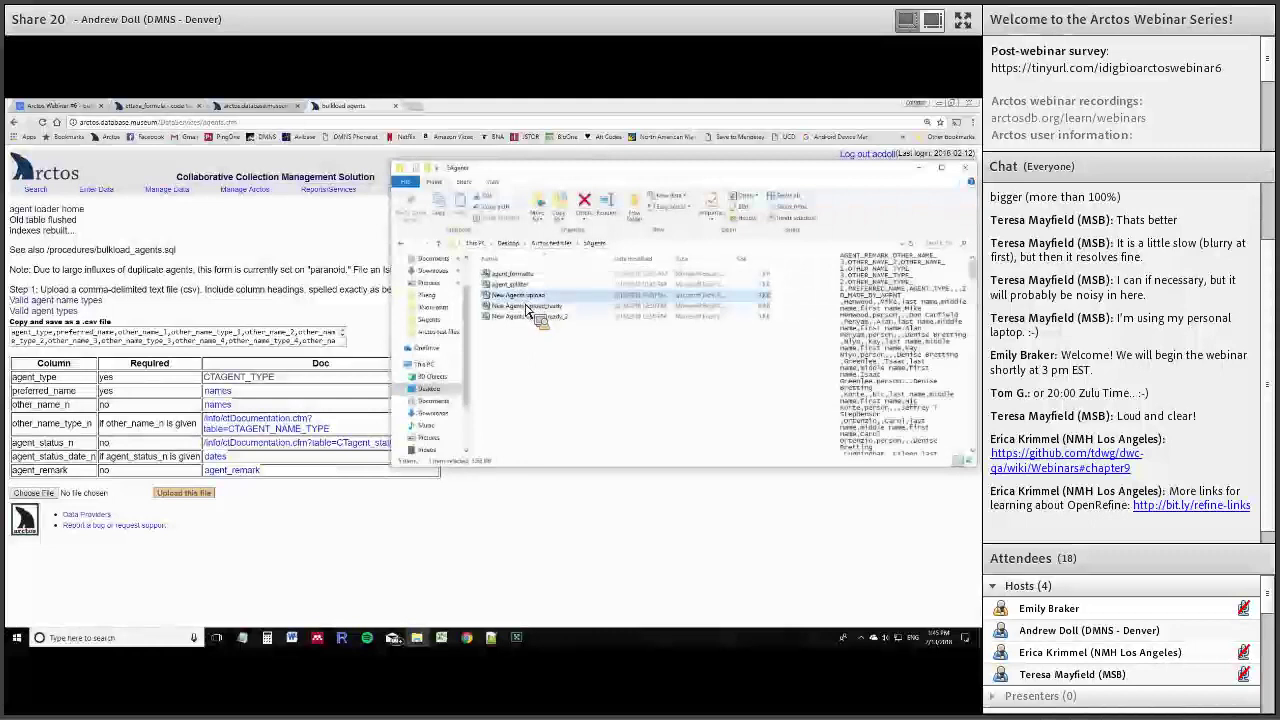
Open the New Agents upload spreadsheet and autofit columns A–I
double_click(529, 305)
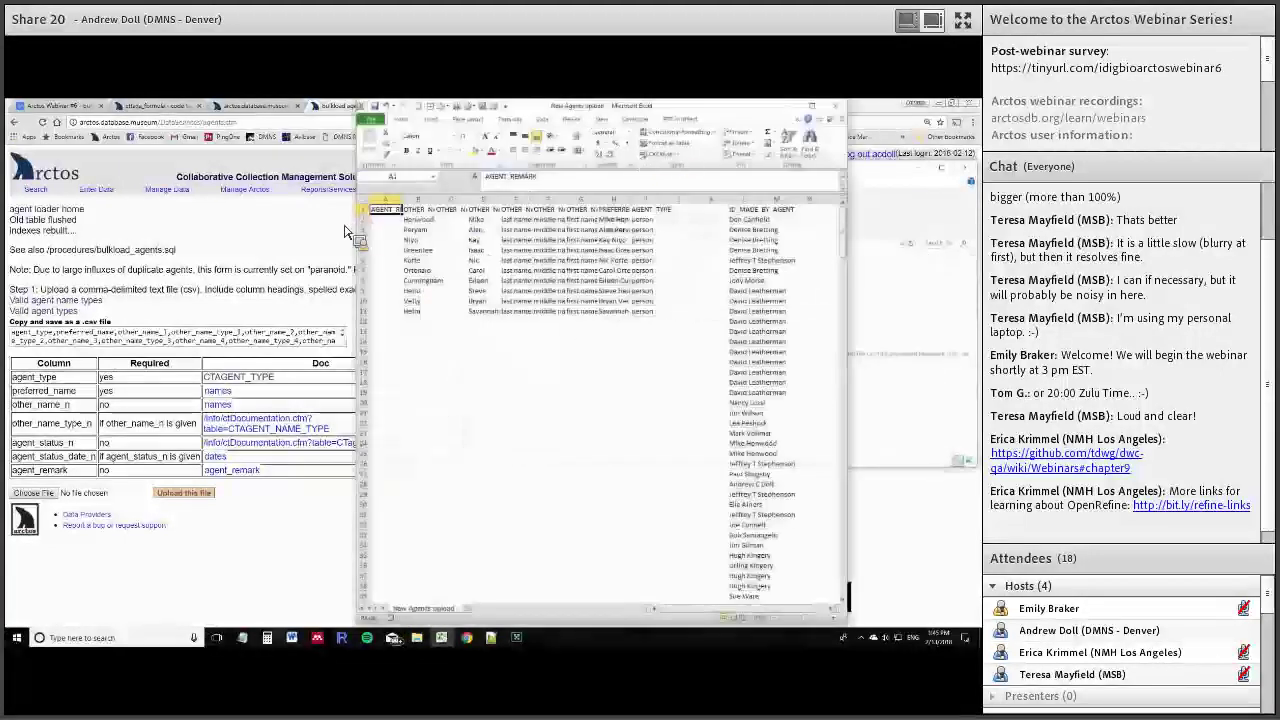
key("ctrl+space")
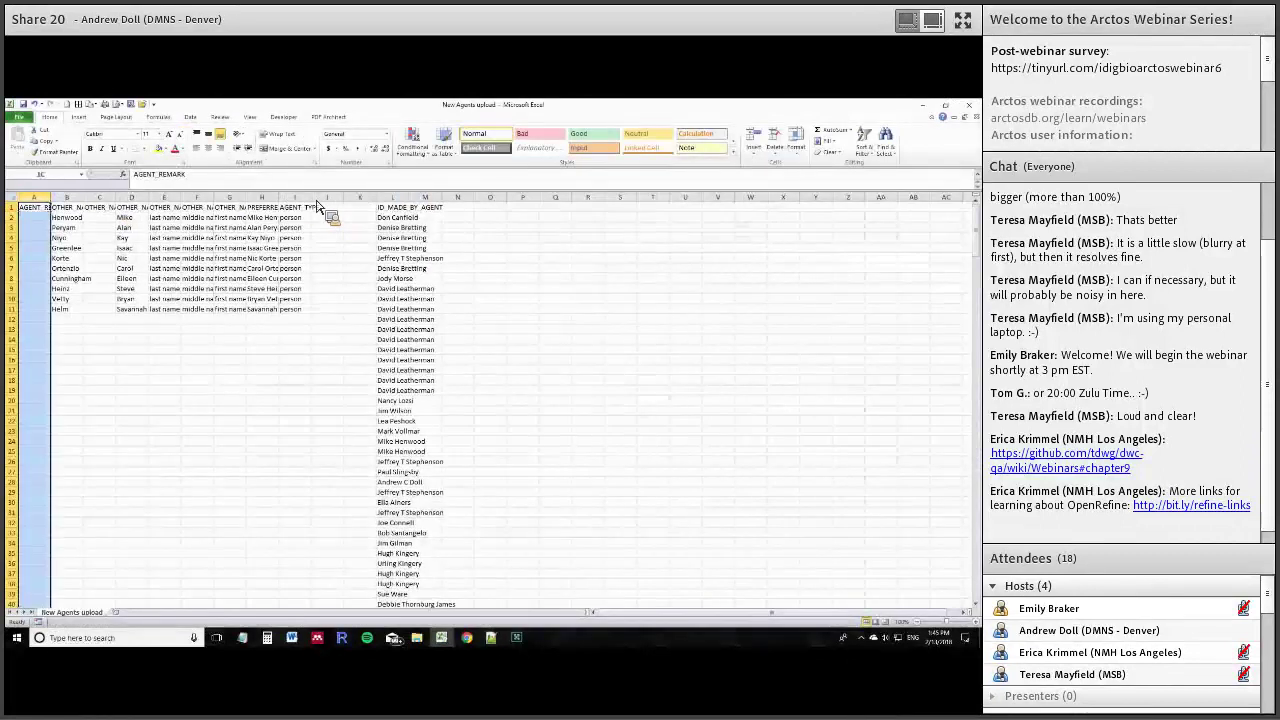
key("ctrl+shift+Right")
key("alt+h")
key("o")
key("i")
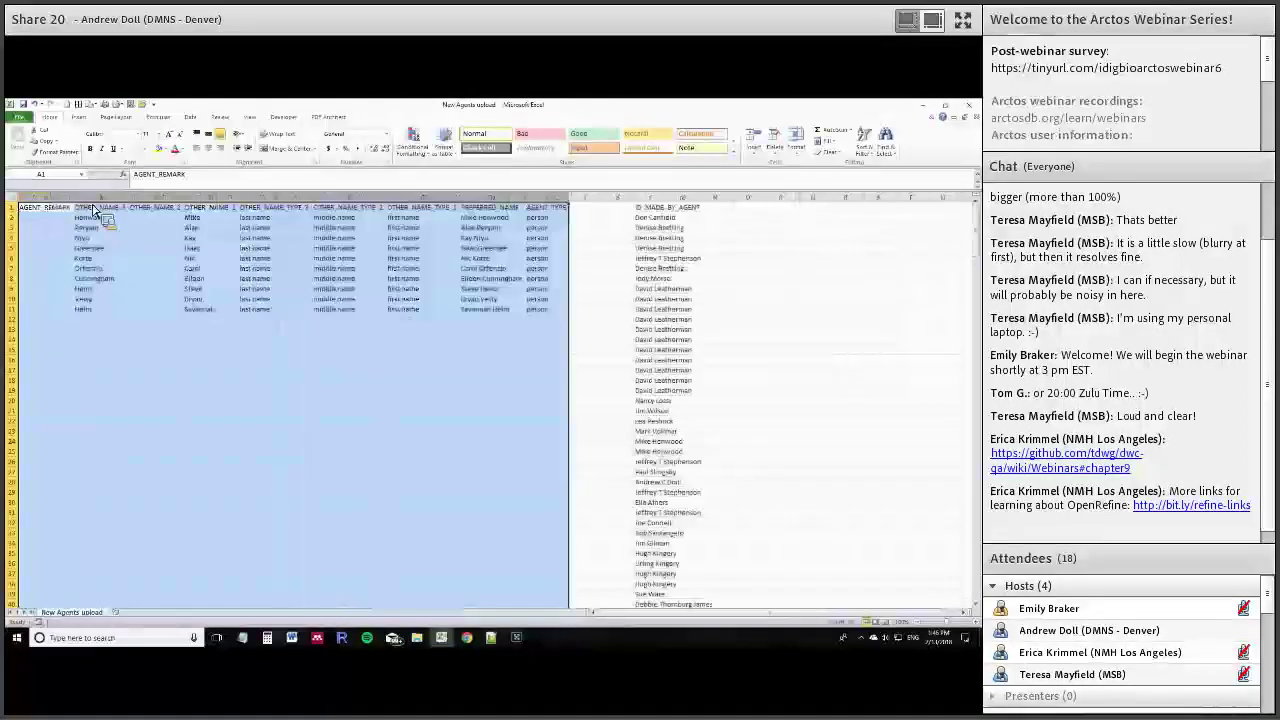
Copy the names from column L and paste them into PREFERRED_NAME starting at H2
left_click(493, 198)
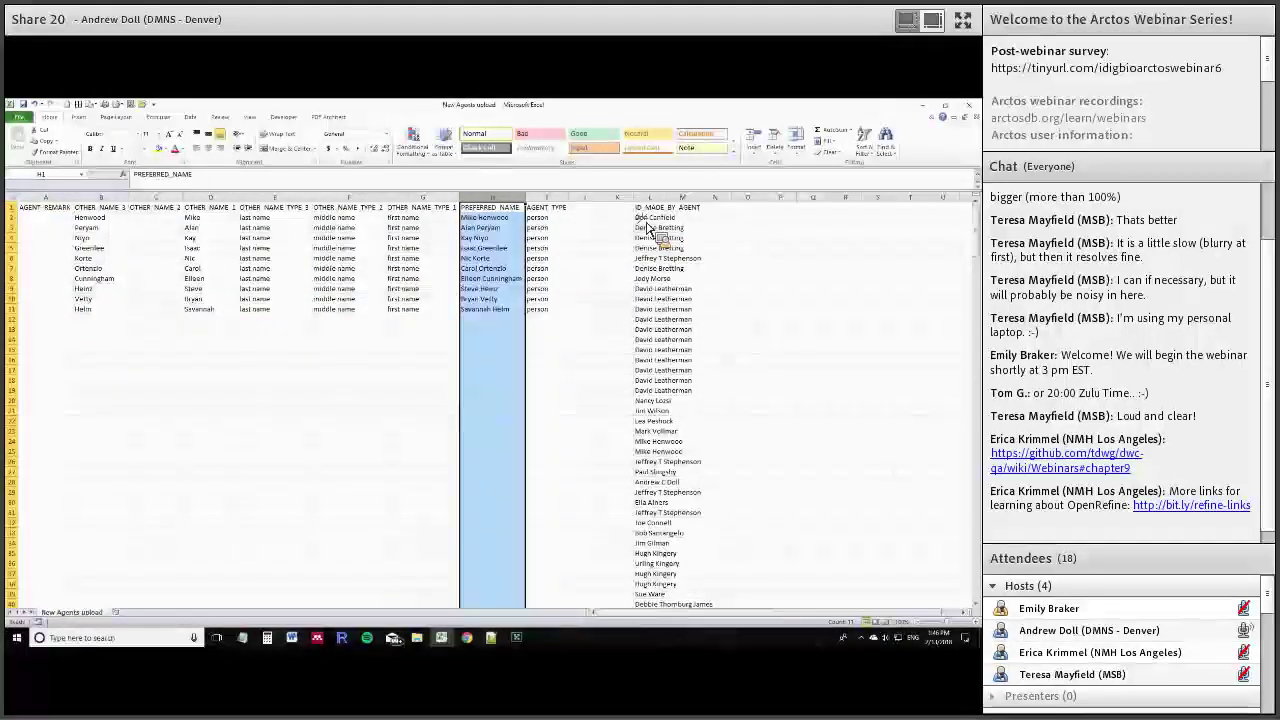
left_click(647, 220)
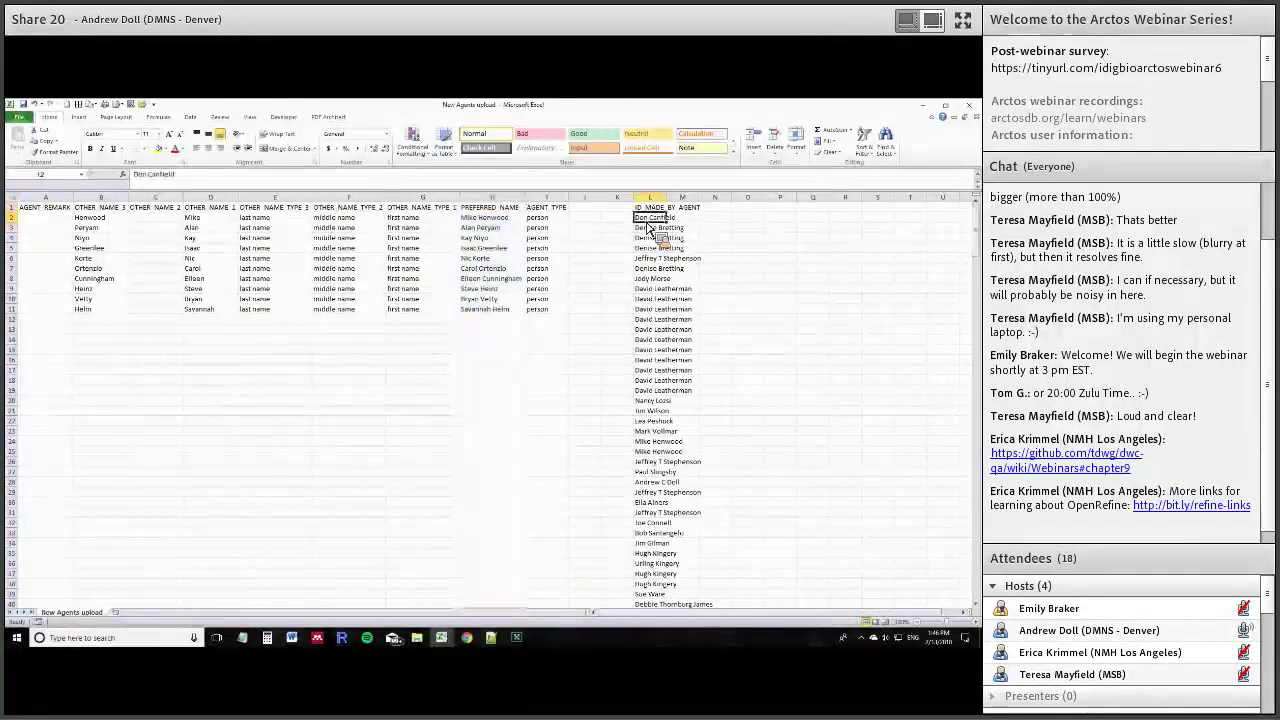
key("ctrl+shift+Down")
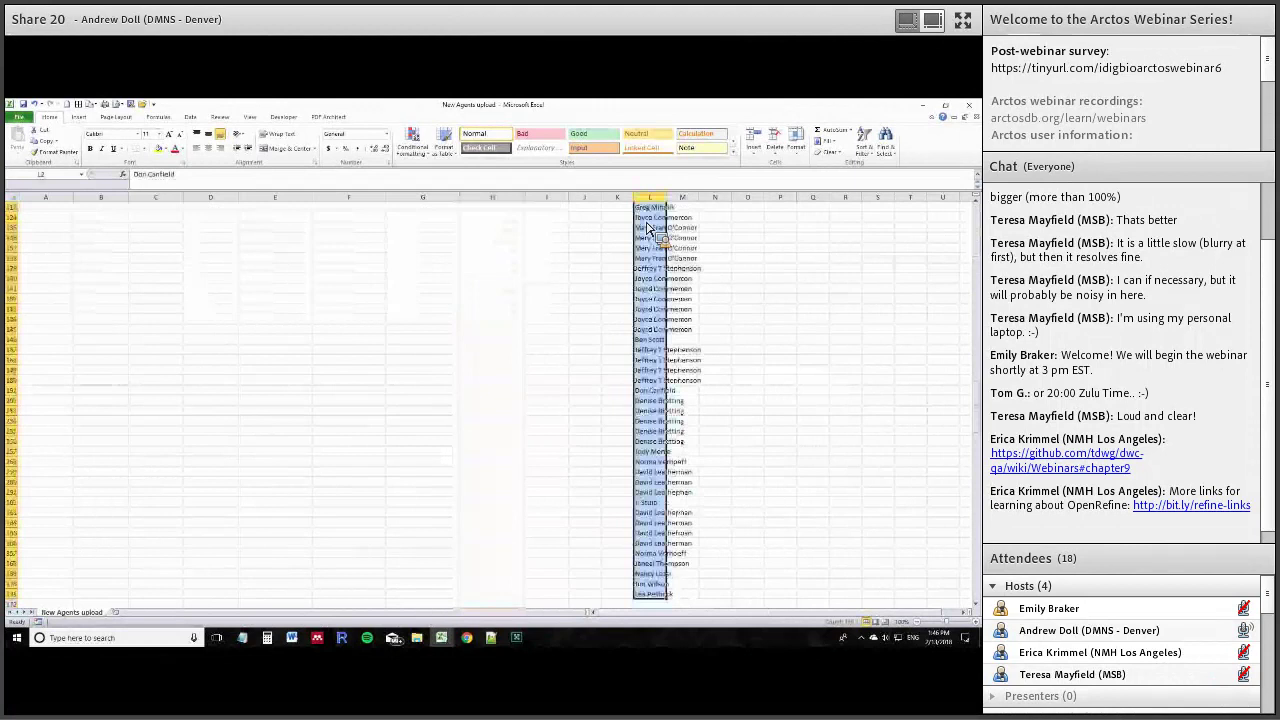
scroll(660, 263, "up", 4)
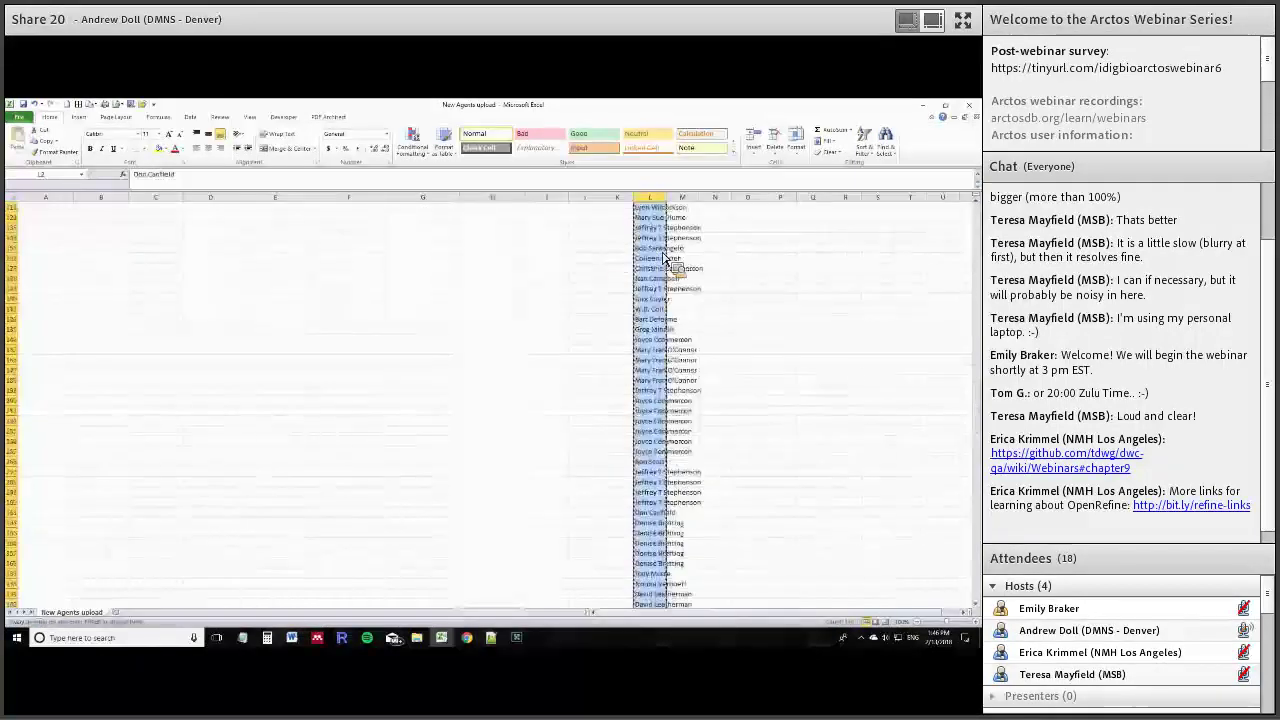
left_click_drag(971, 214, 975, 305)
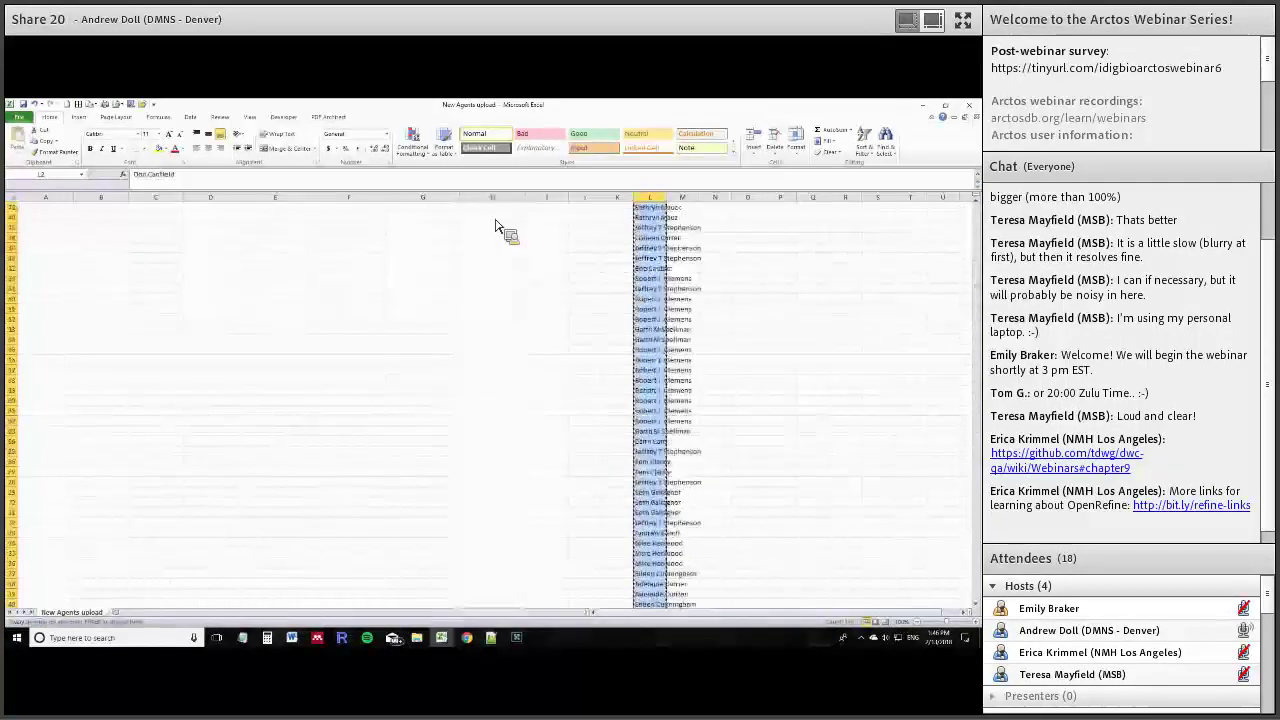
key("ctrl+c")
scroll(493, 228, "up", 14)
left_click(493, 222)
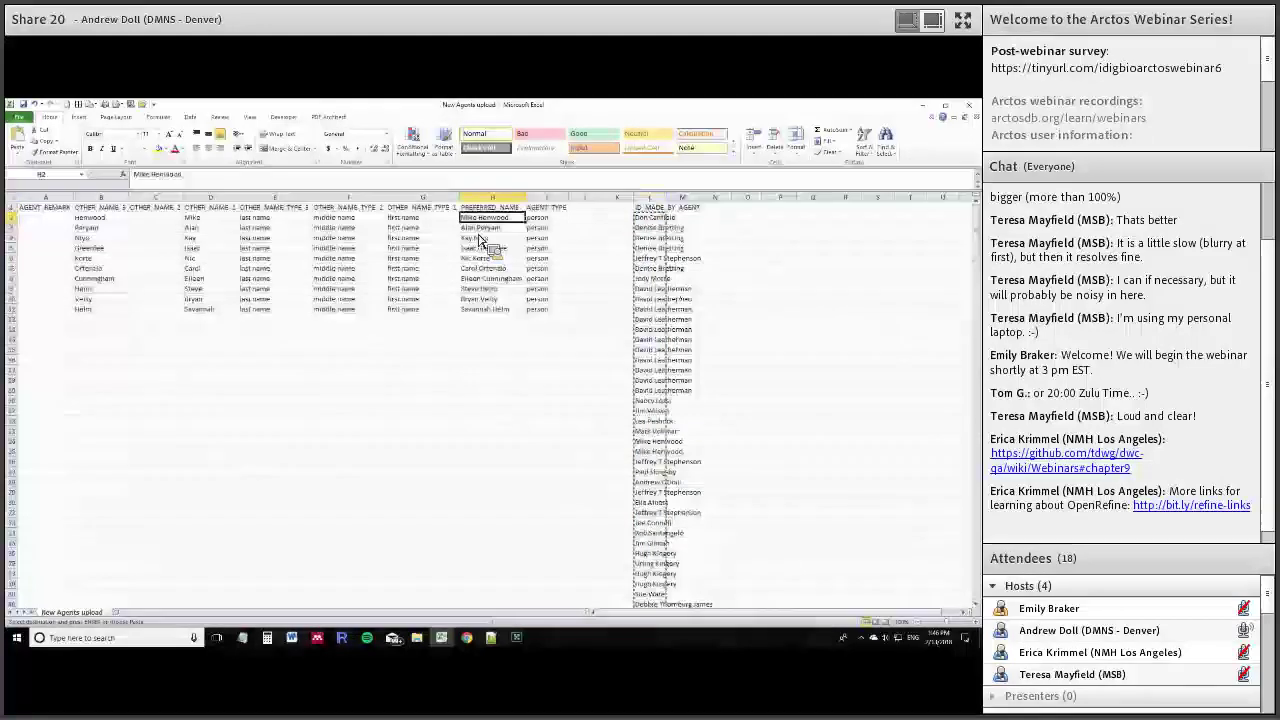
key("ctrl+v")
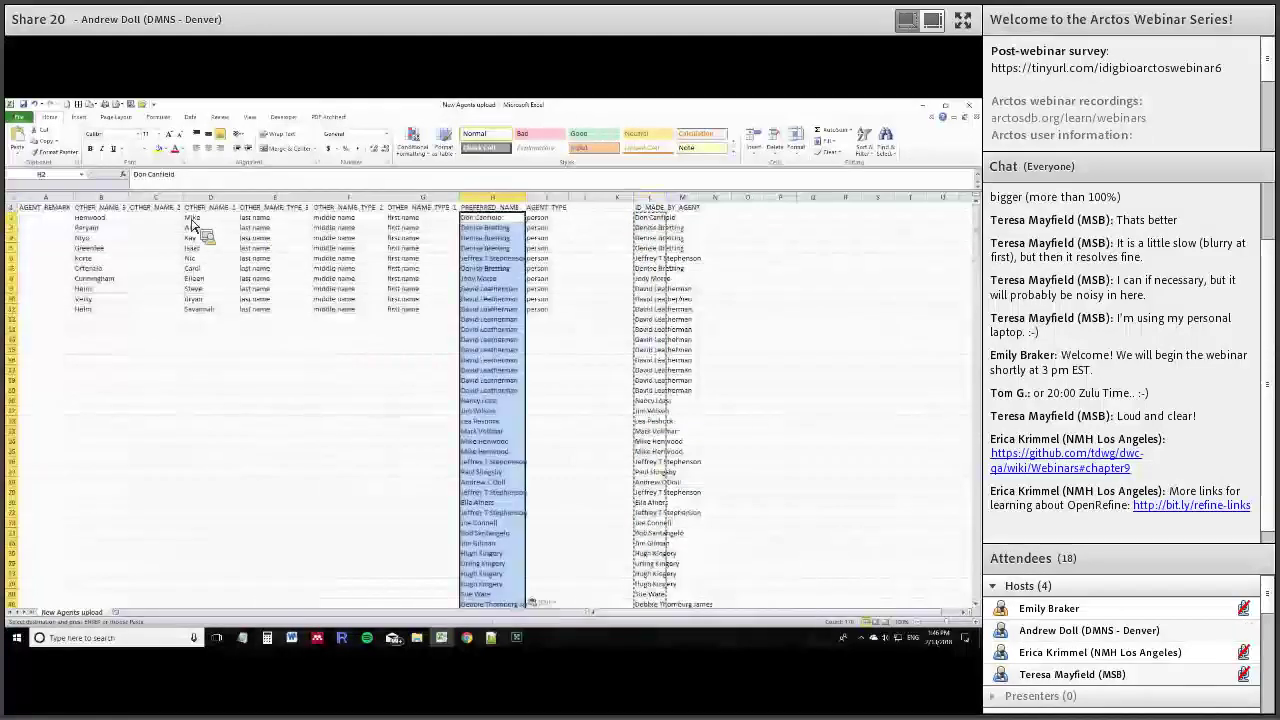
Clear the pasted selection and select the whole of column L
left_click(122, 218)
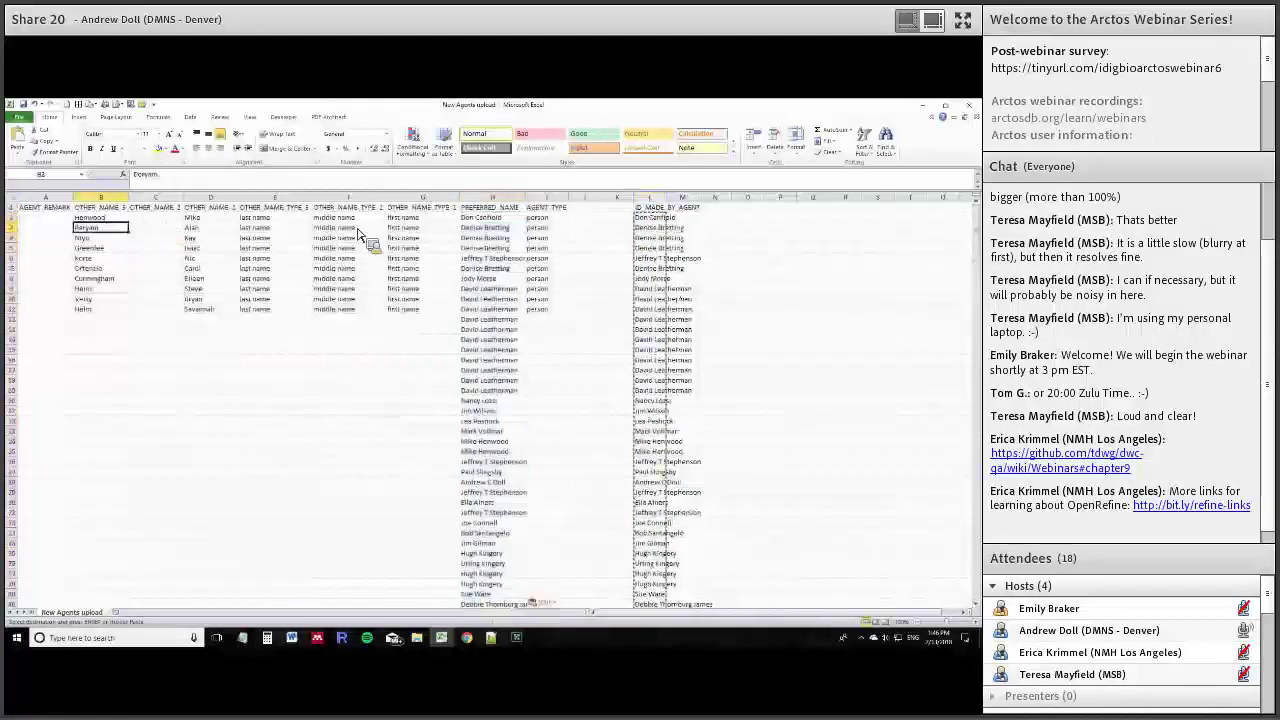
key("Right")
key("Right")
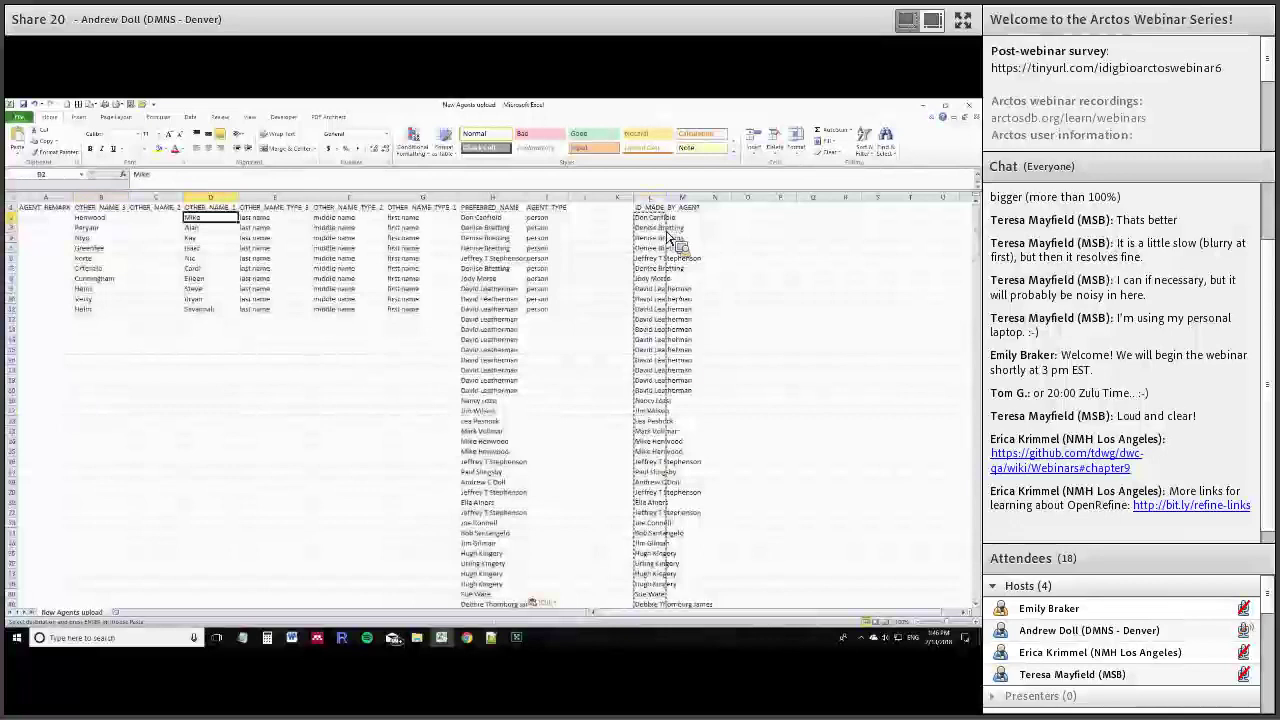
left_click(655, 217)
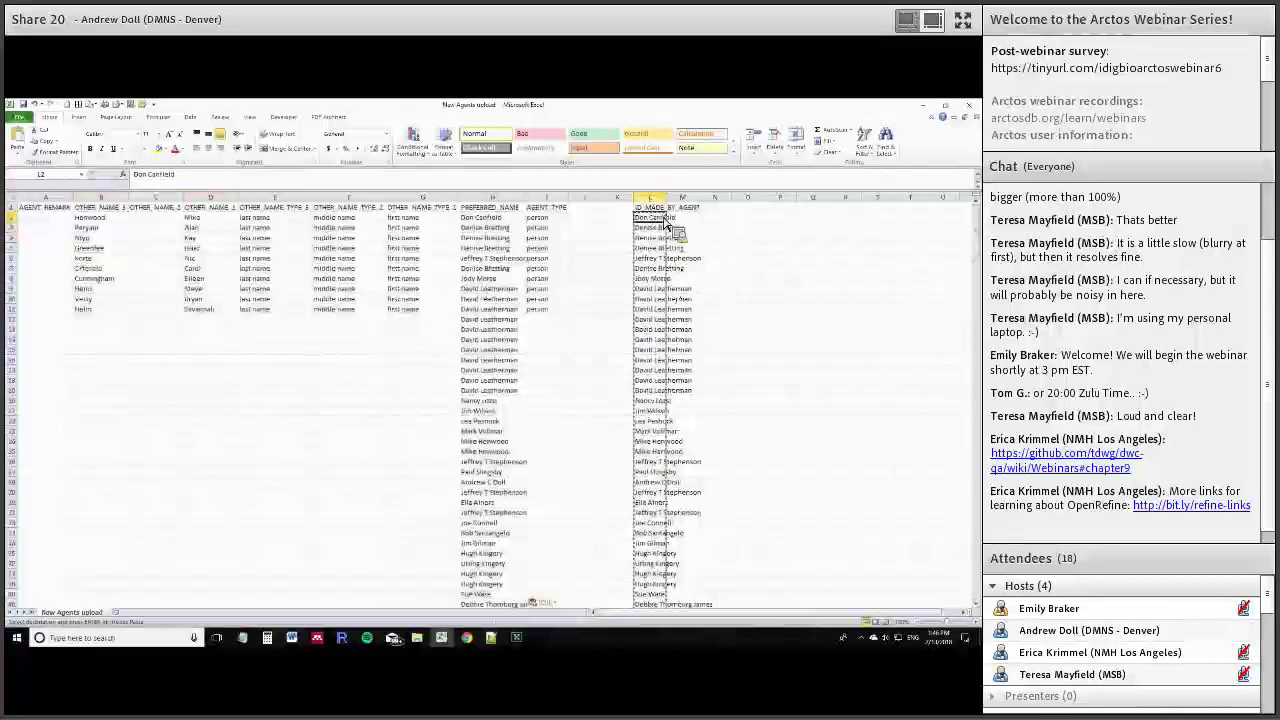
left_click(650, 197)
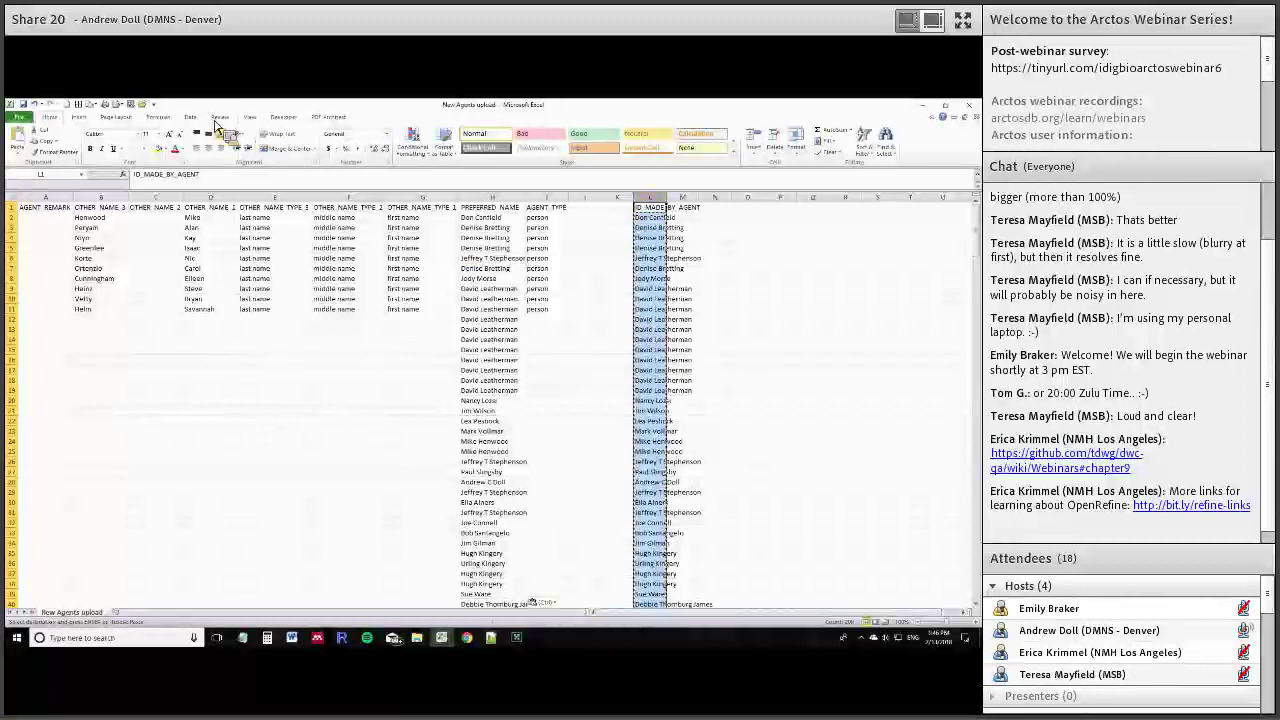
Remove duplicate names from column L with Remove Duplicates
left_click(190, 117)
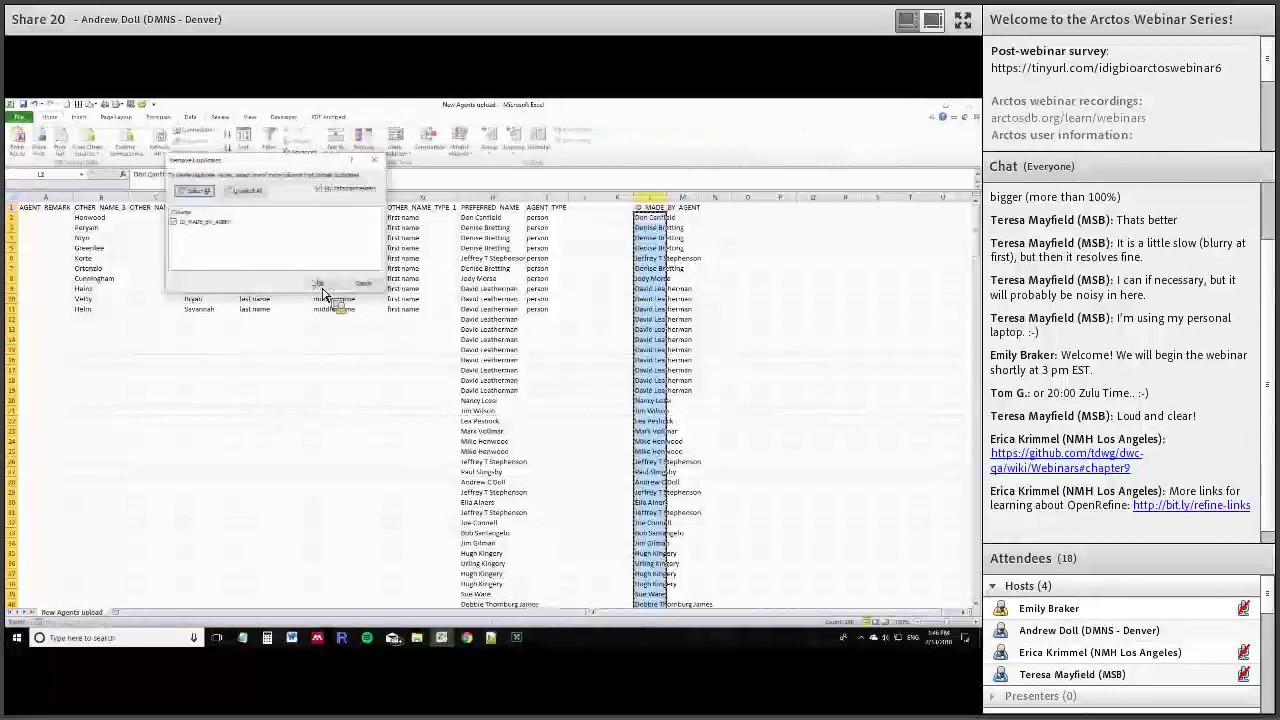
left_click(321, 286)
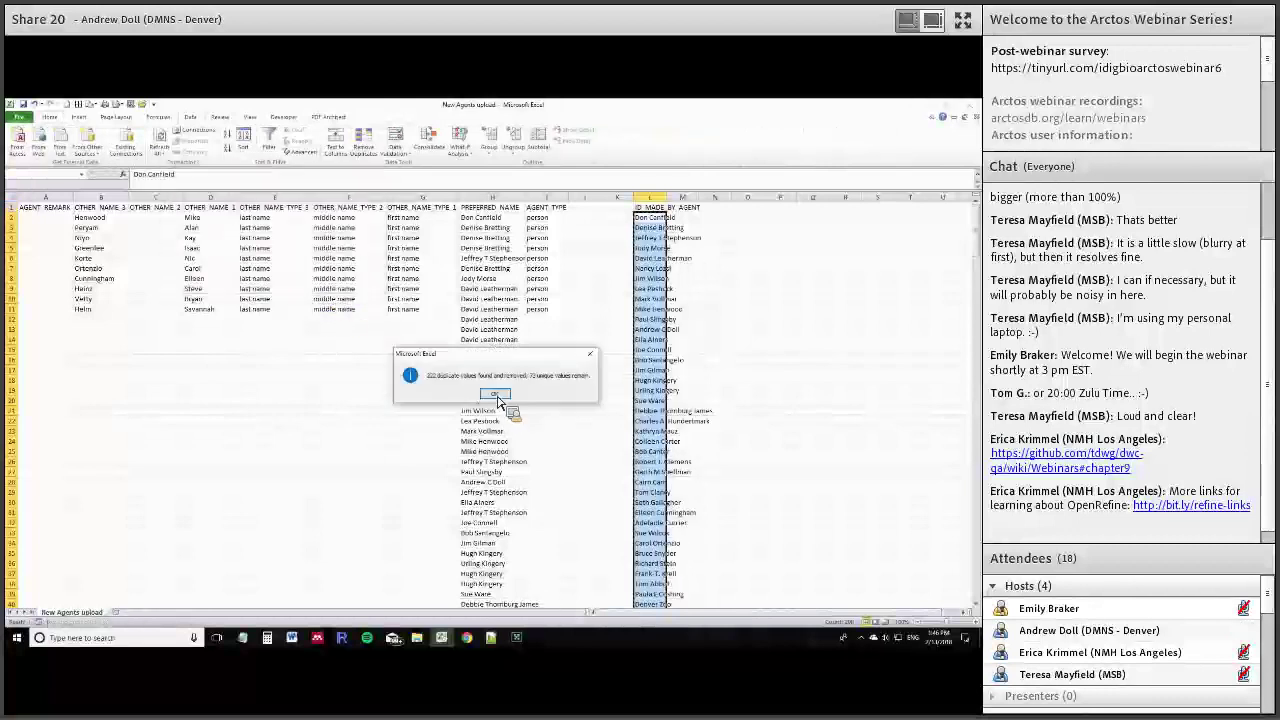
key("Return")
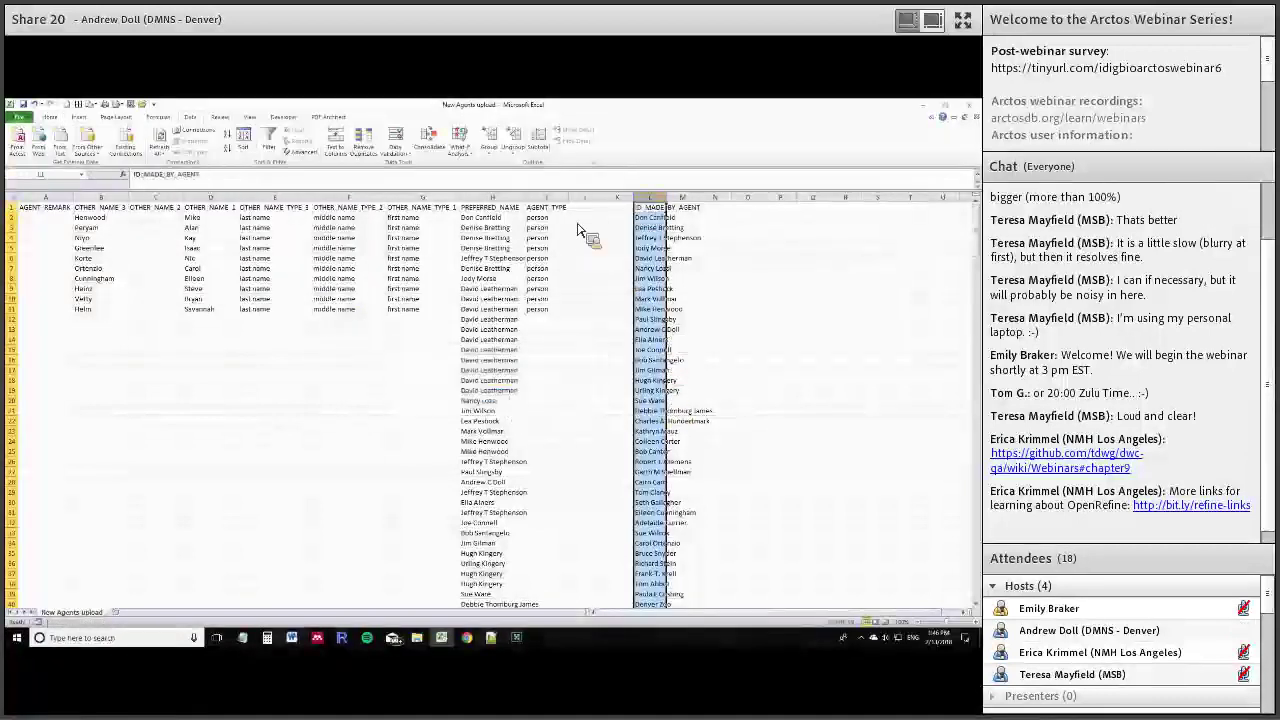
Split the column L names by spaces with Text to Columns, shifting last names into column N
left_click(338, 142)
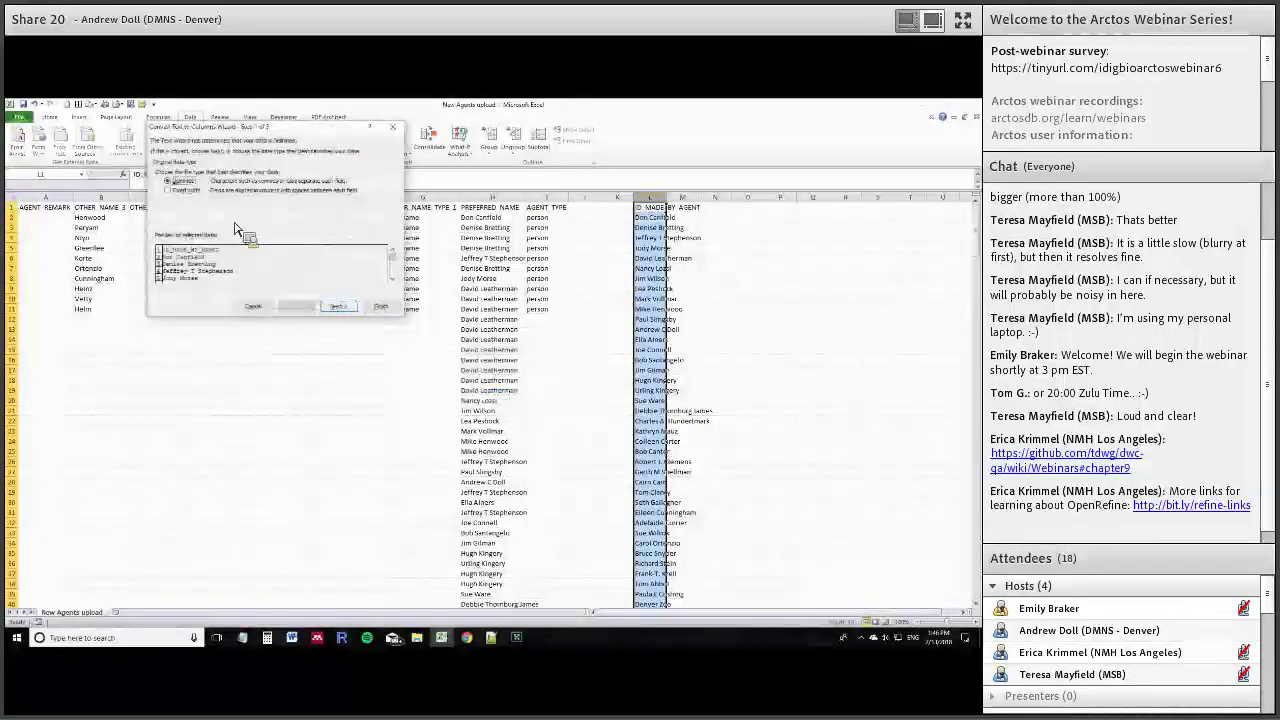
left_click(338, 306)
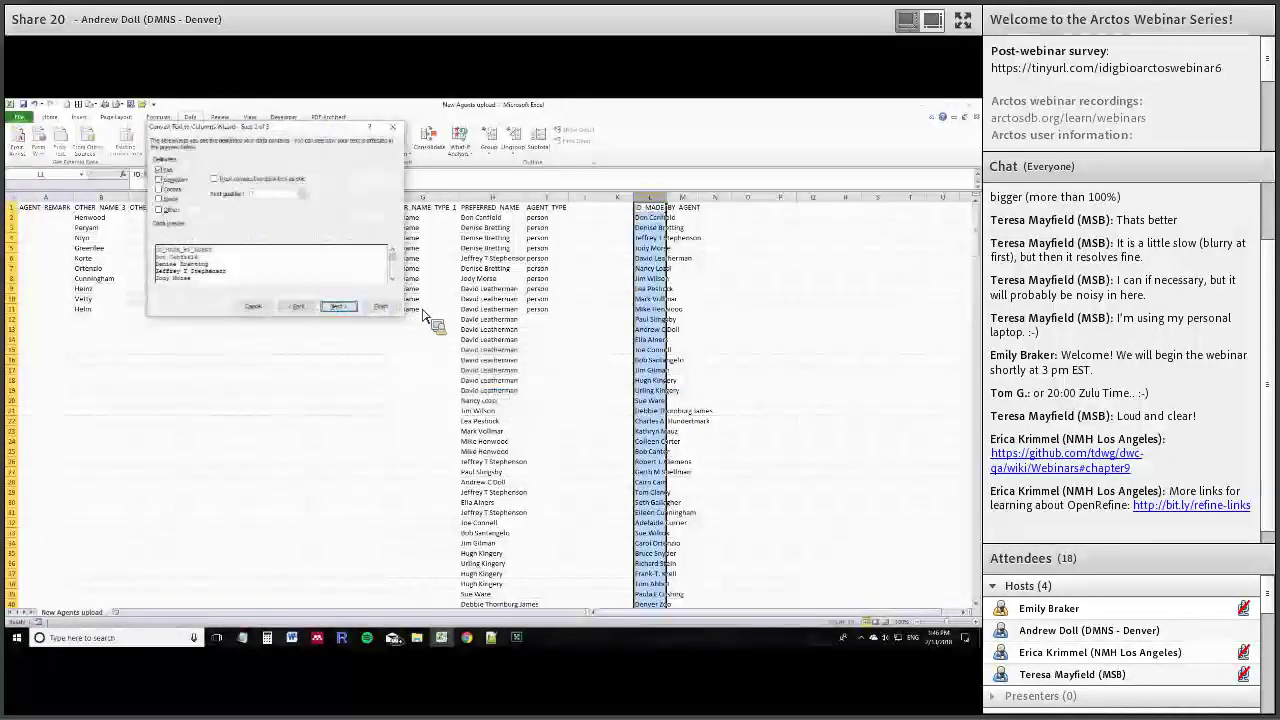
left_click_drag(705, 238, 695, 320)
left_click_drag(648, 222, 196, 236)
Move the split first, middle and last names into columns B–D, replacing existing contents
key("ctrl+c")
left_click_drag(507, 405, 486, 406)
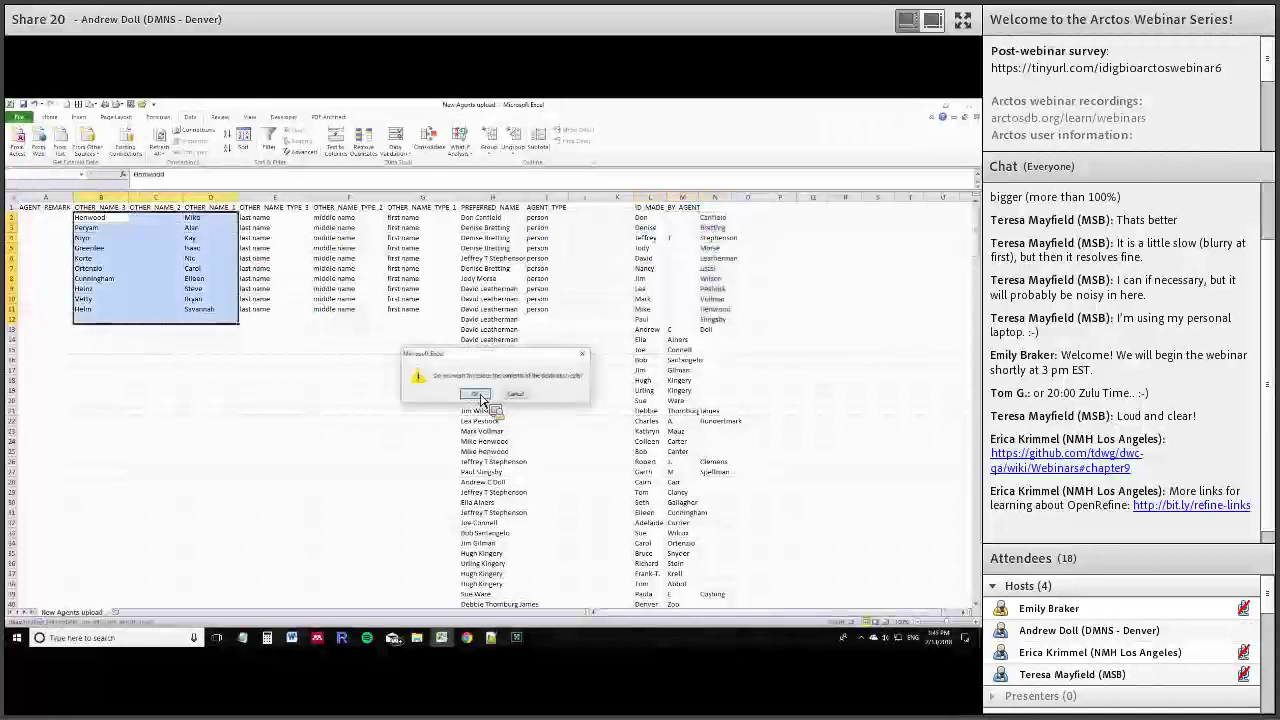
key("Return")
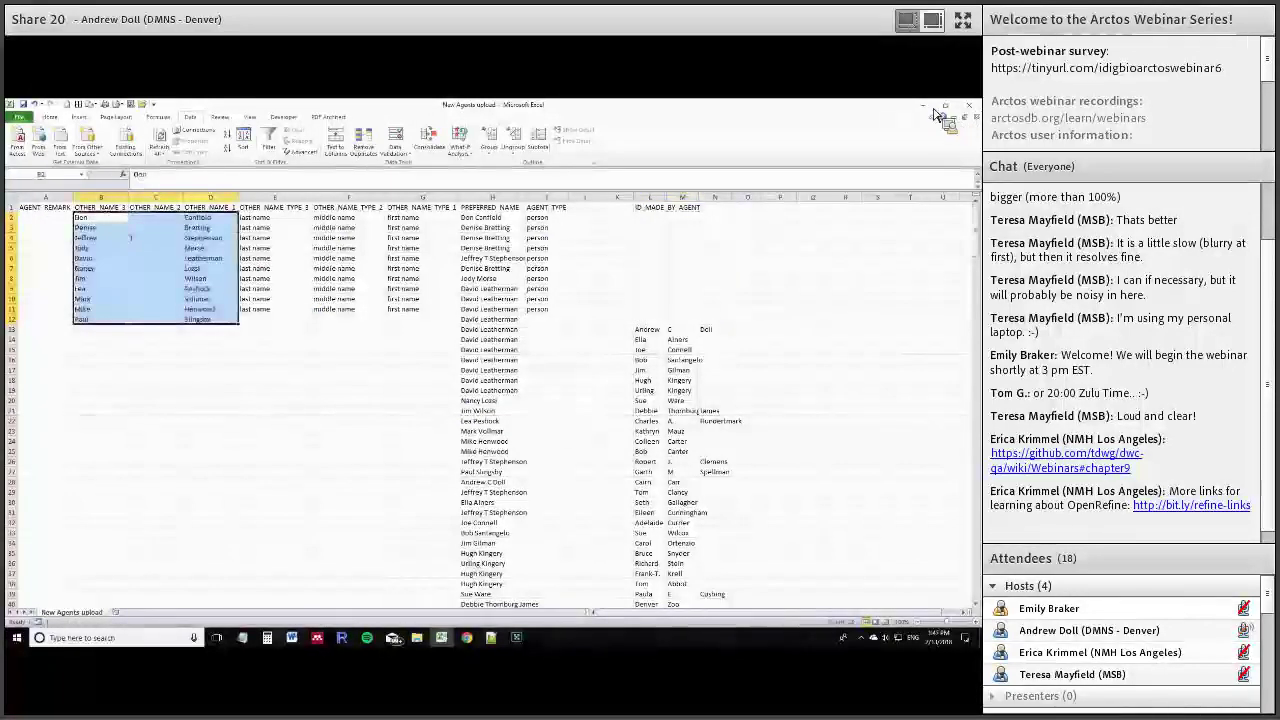
key("alt+Tab")
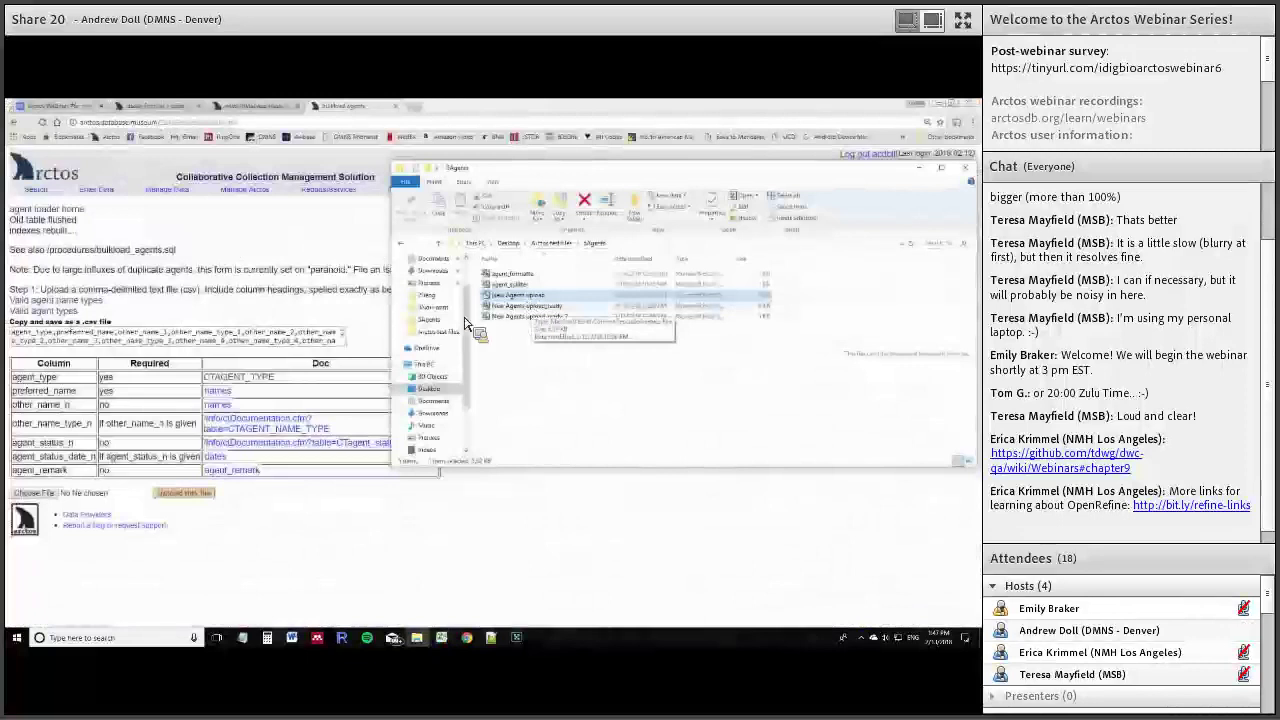
Autofit the selected columns of the New Agents upload_ready sheet
key("alt+Tab")
left_click_drag(33, 197, 312, 207)
double_click(308, 199)
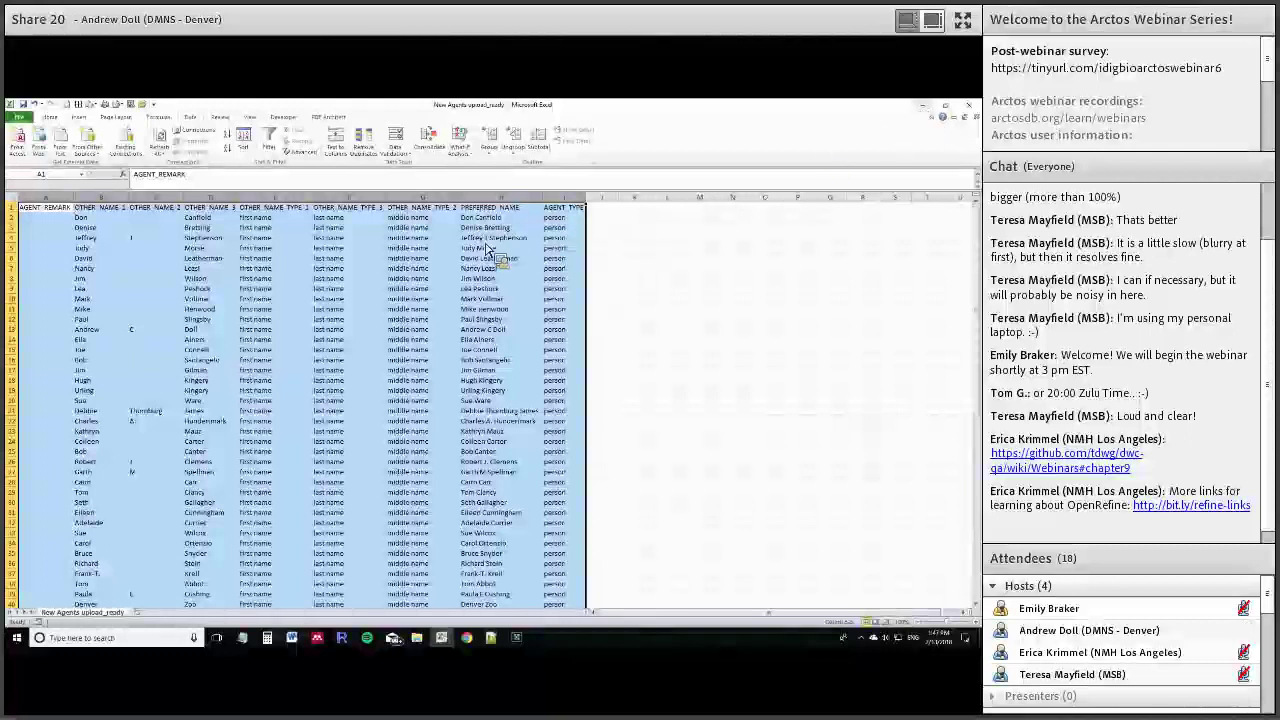
Check the preferred names in column H, then drag the ready CSV onto Arctos's bulkload page
left_click(500, 238)
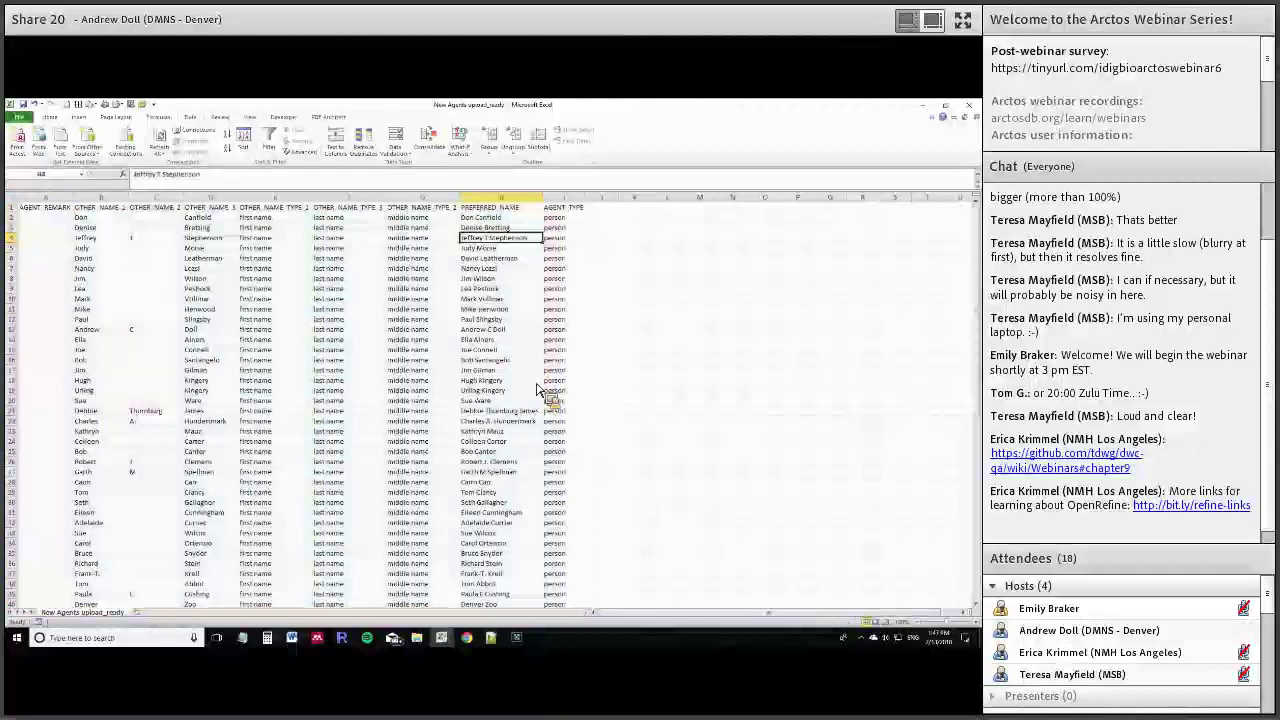
left_click(505, 330)
scroll(520, 400, "down", 4)
left_click(924, 106)
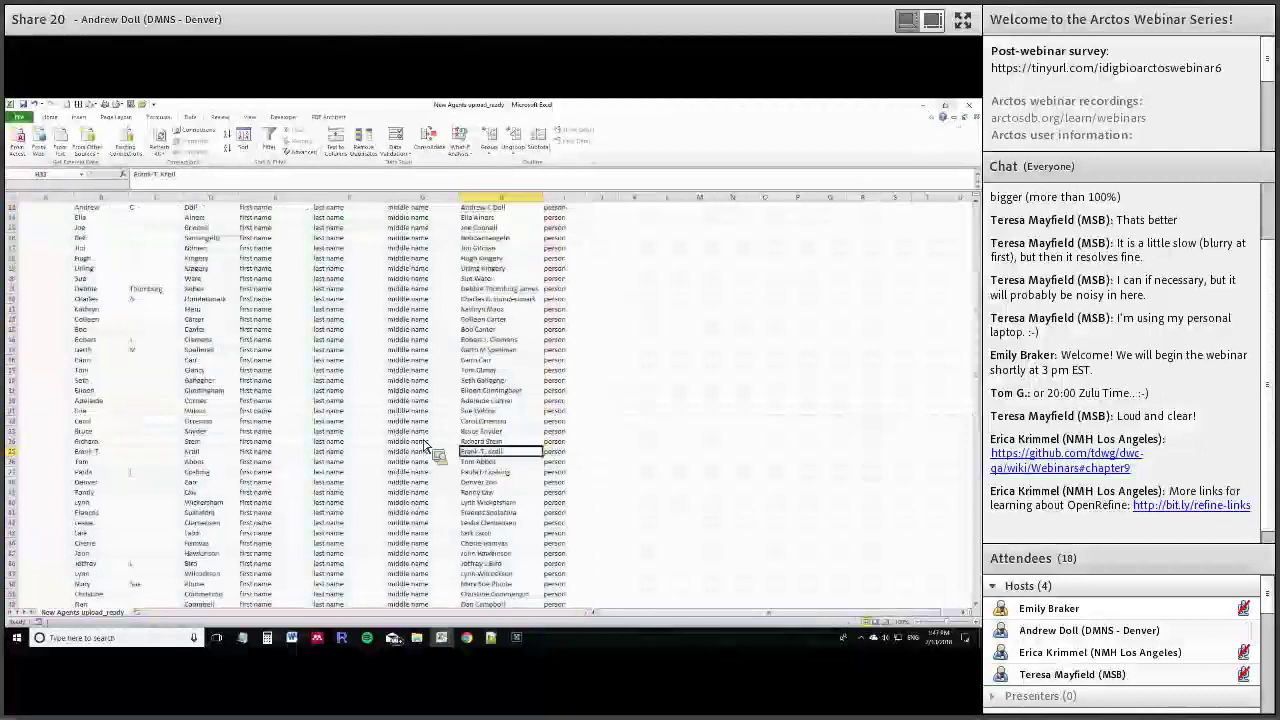
left_click_drag(345, 525, 262, 350)
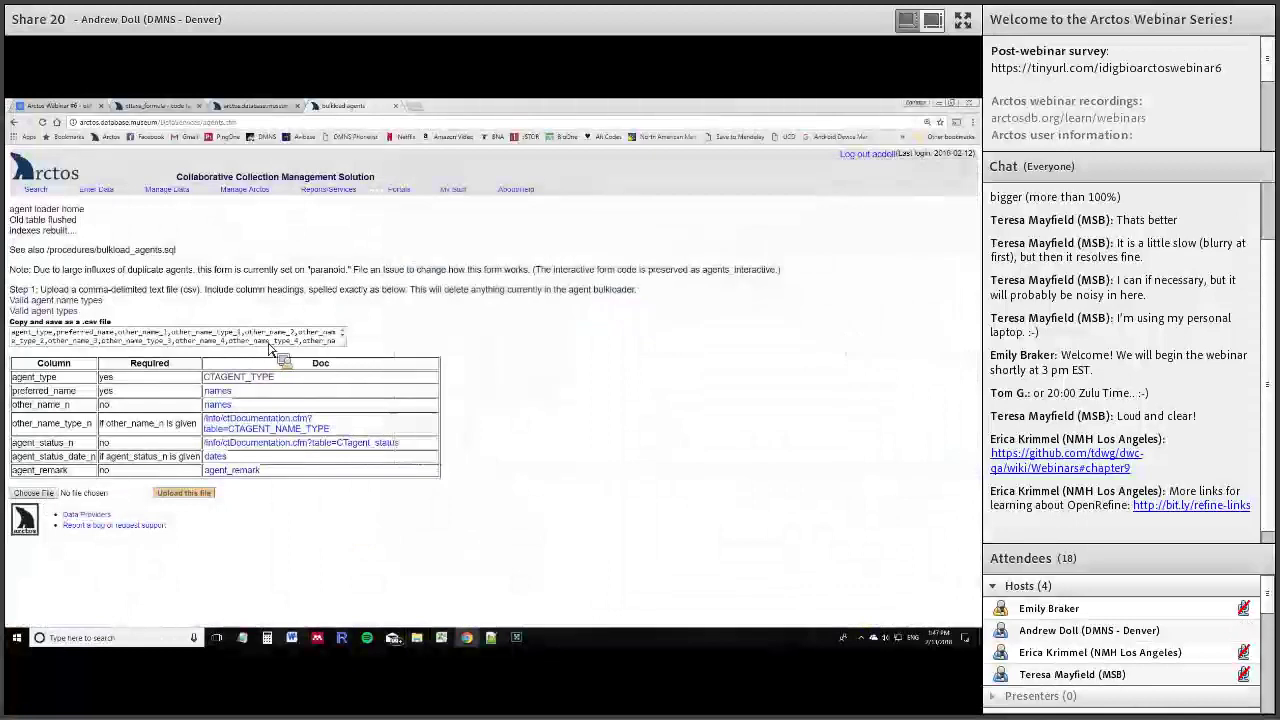
Attach the ready agent CSV for upload and scroll through the loader validation results
left_click_drag(160, 208, 214, 262)
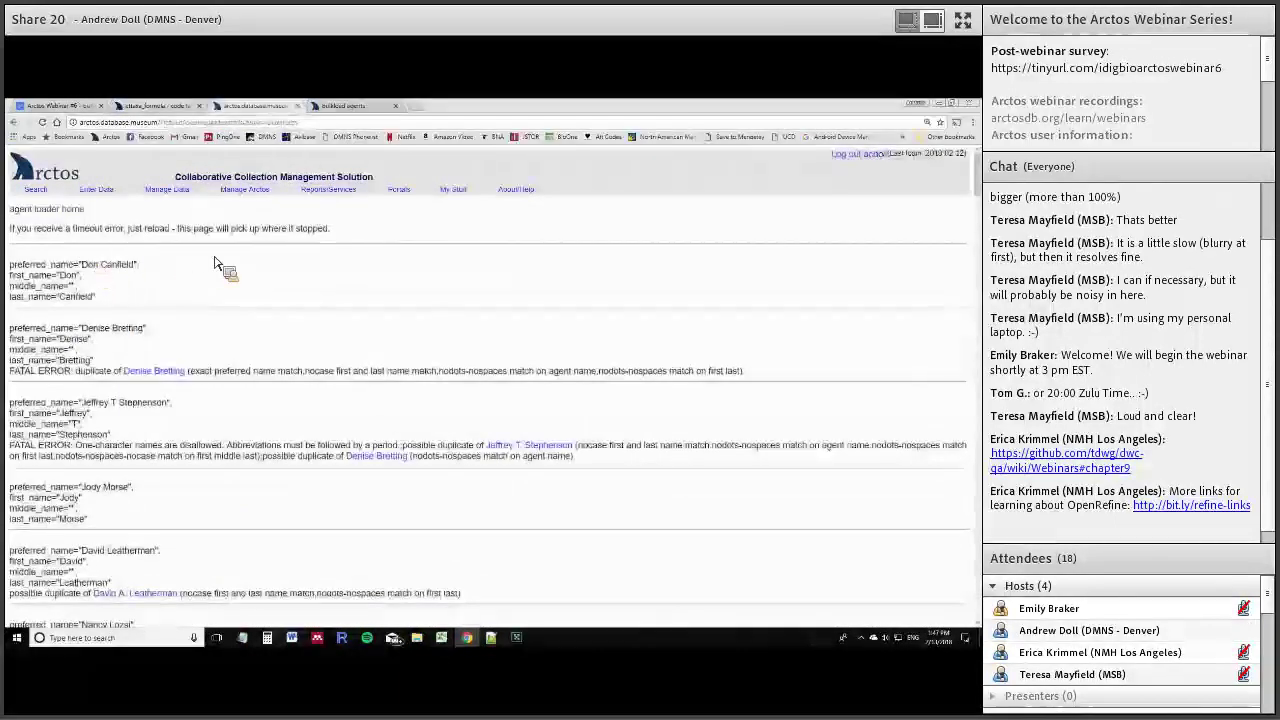
scroll(209, 251, "down", 1)
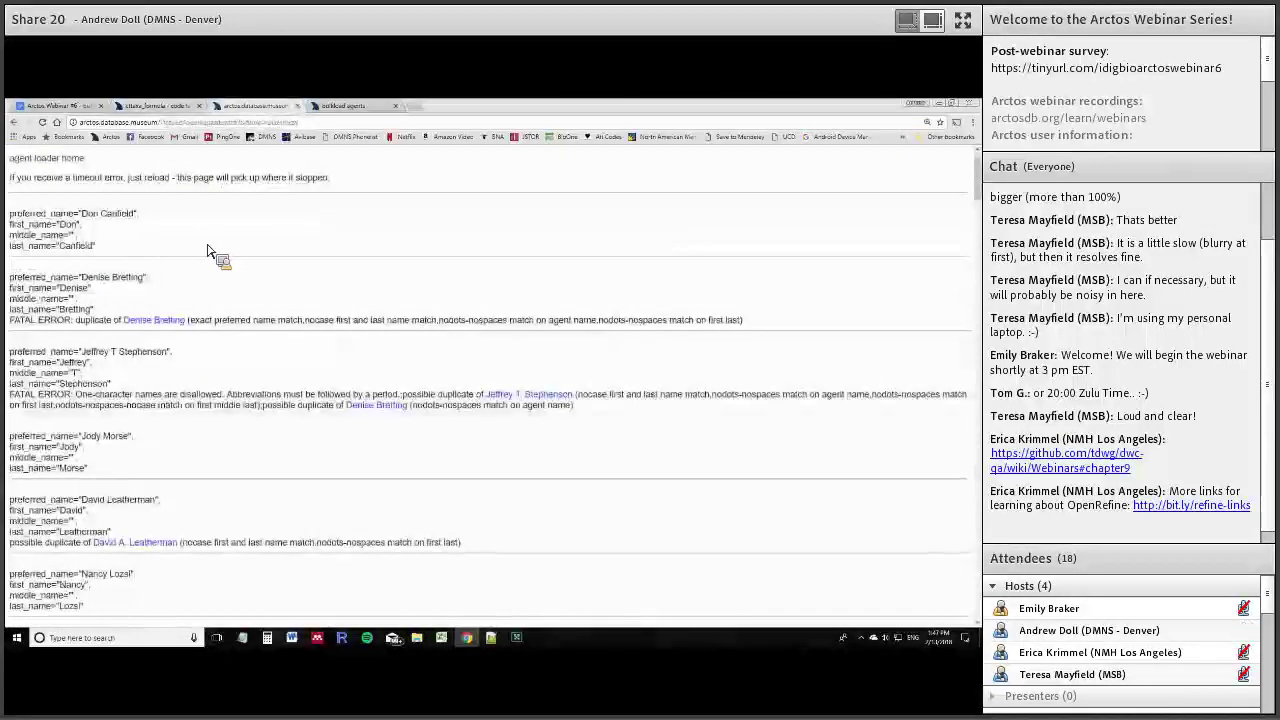
left_click_drag(207, 244, 140, 236)
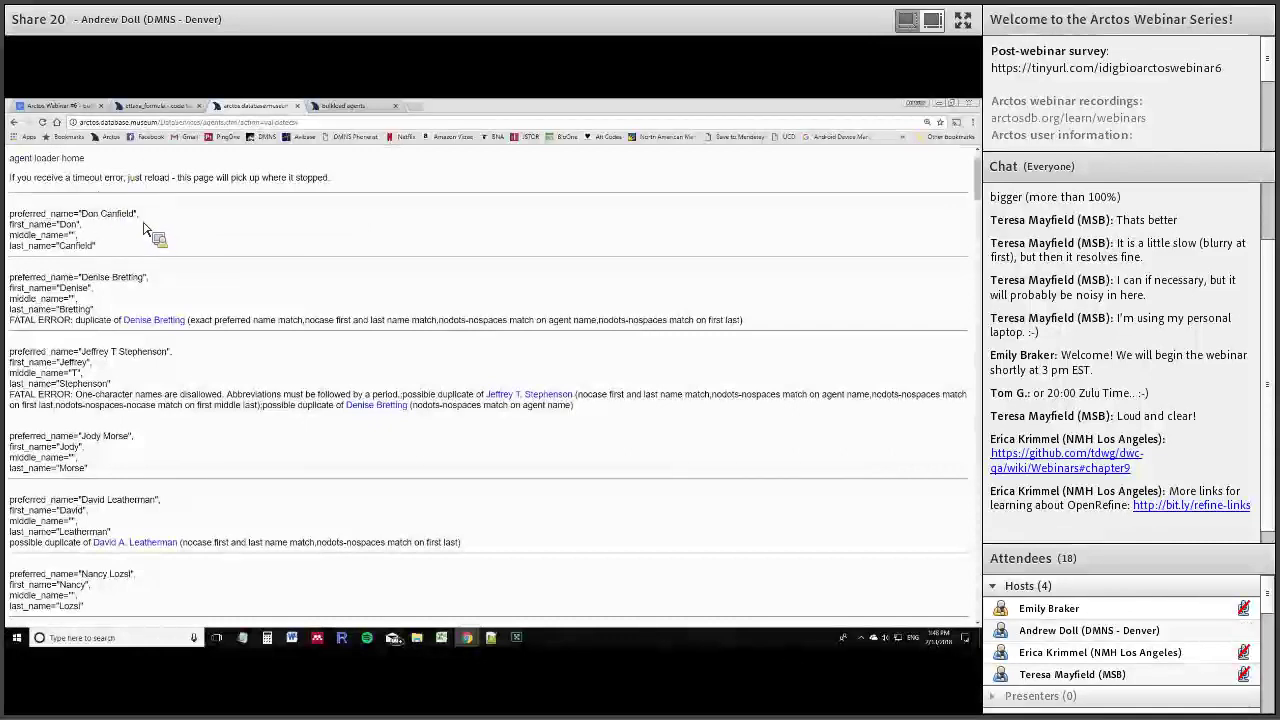
left_click_drag(143, 228, 419, 340)
scroll(133, 262, "down", 2)
scroll(419, 340, "down", 1)
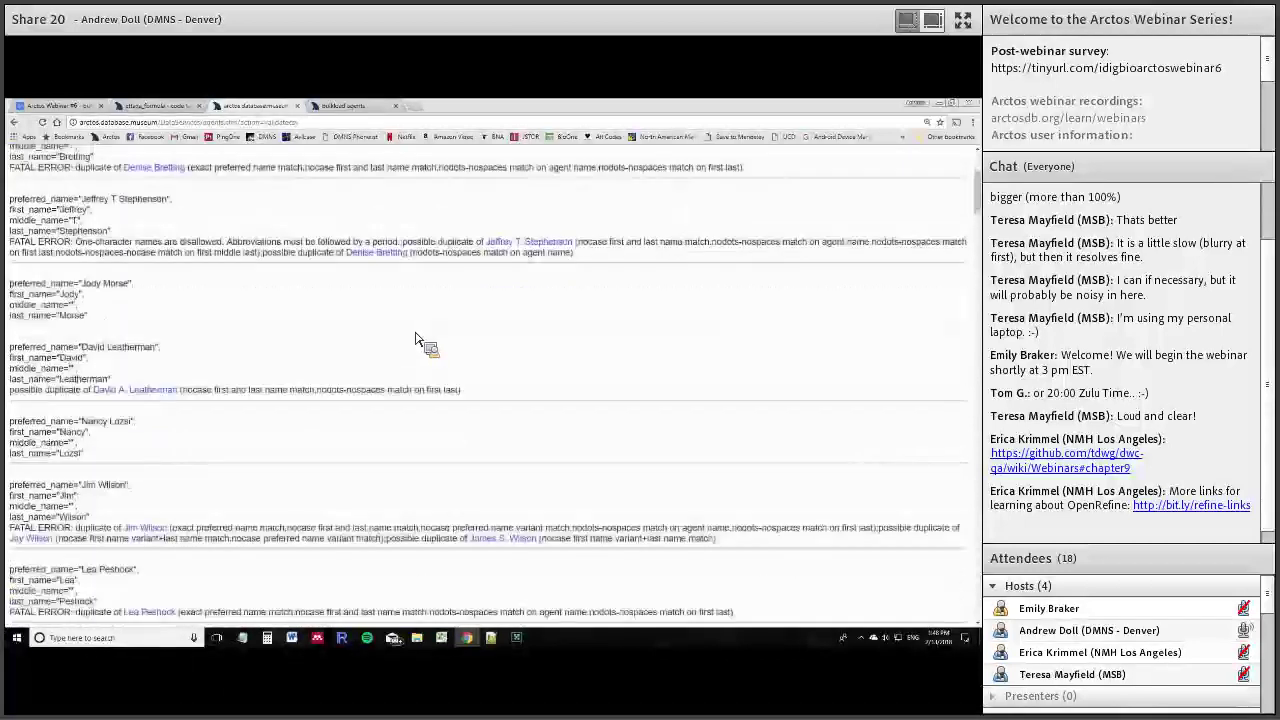
scroll(150, 315, "down", 1)
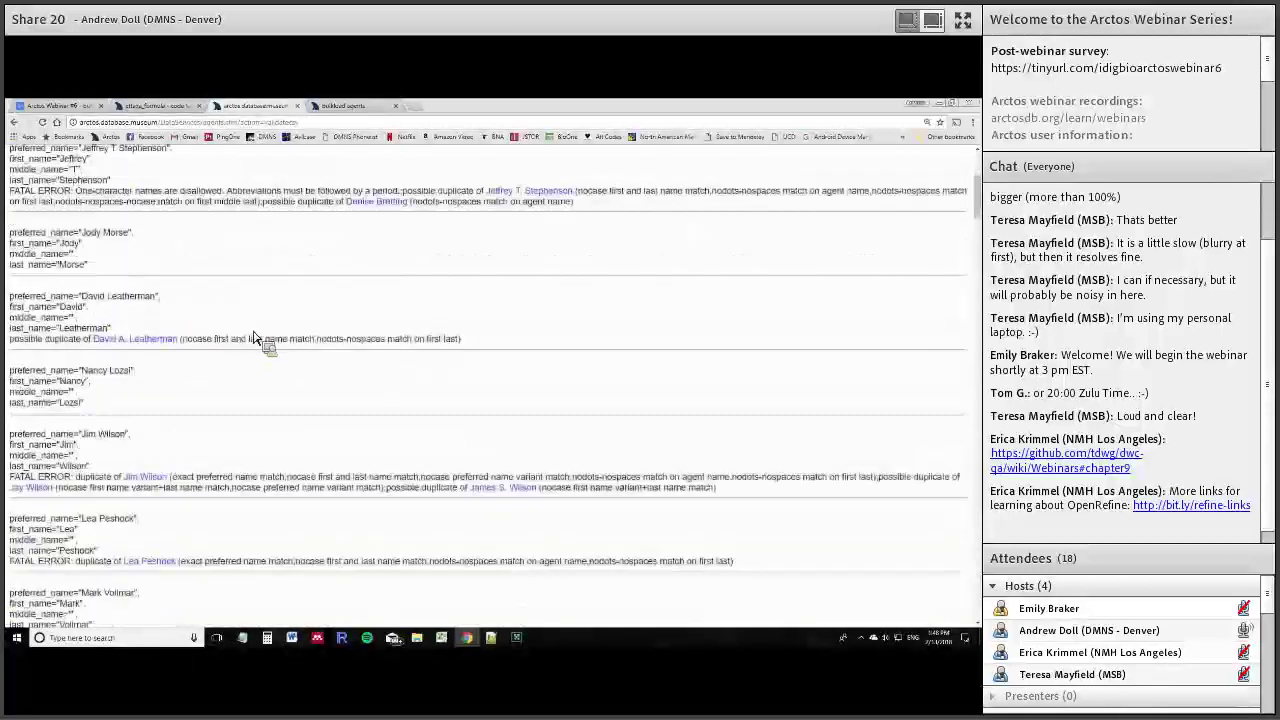
scroll(262, 335, "down", 5)
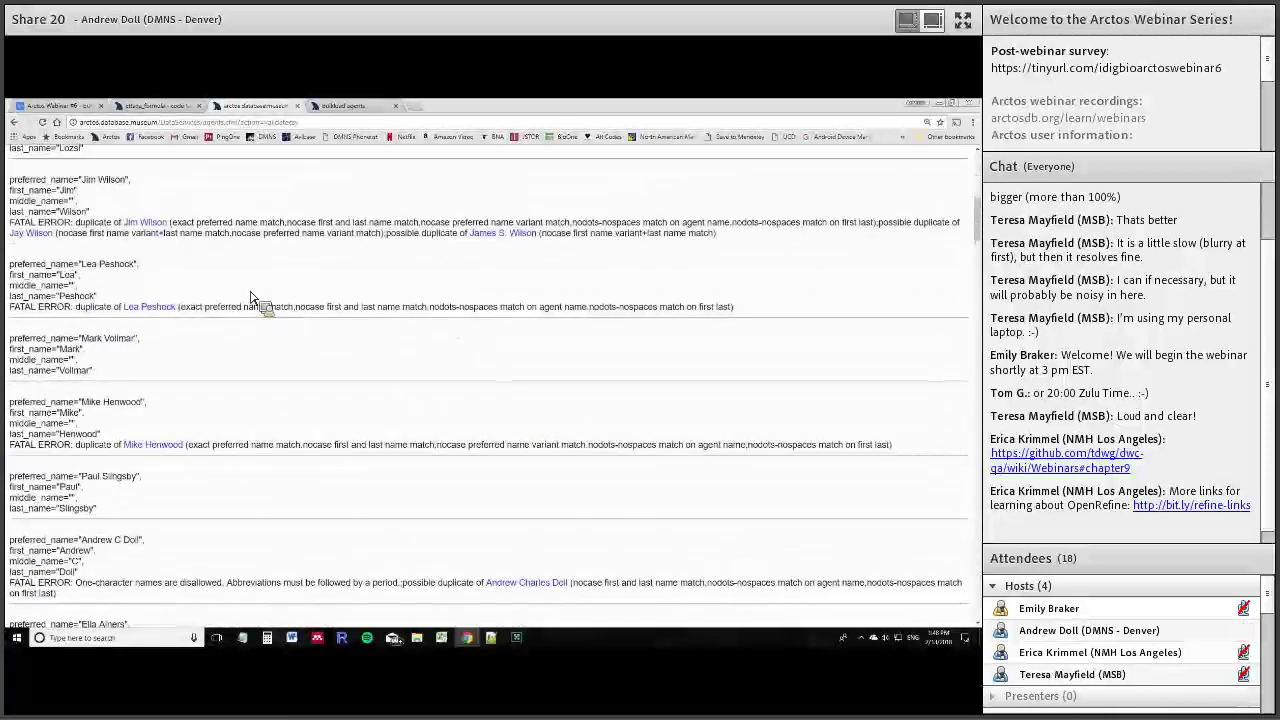
scroll(252, 298, "down", 3)
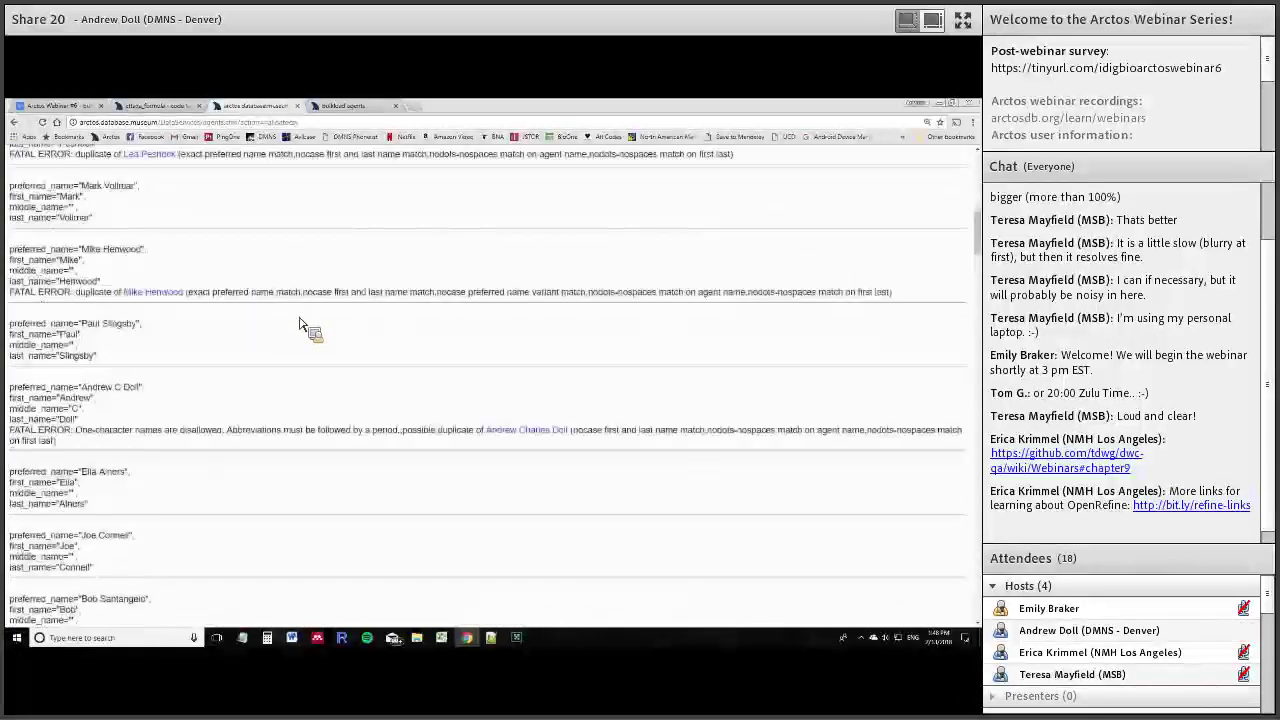
scroll(320, 290, "down", 4)
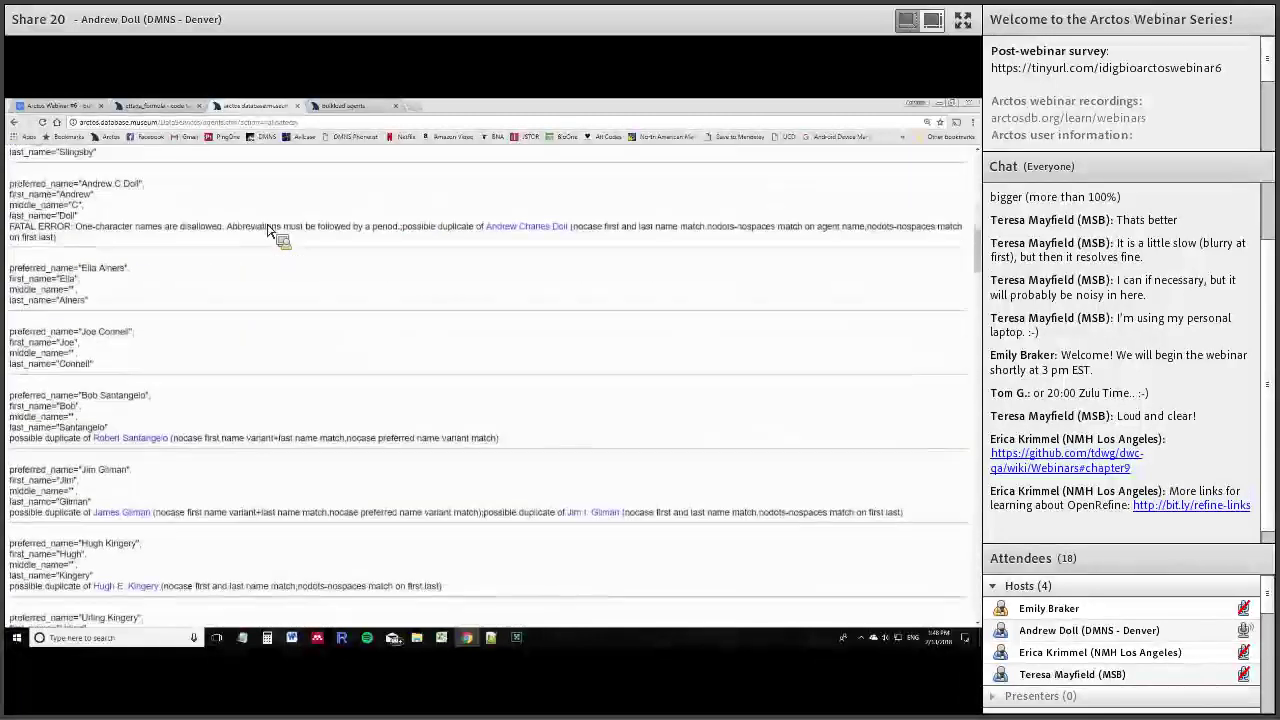
scroll(277, 340, "down", 3)
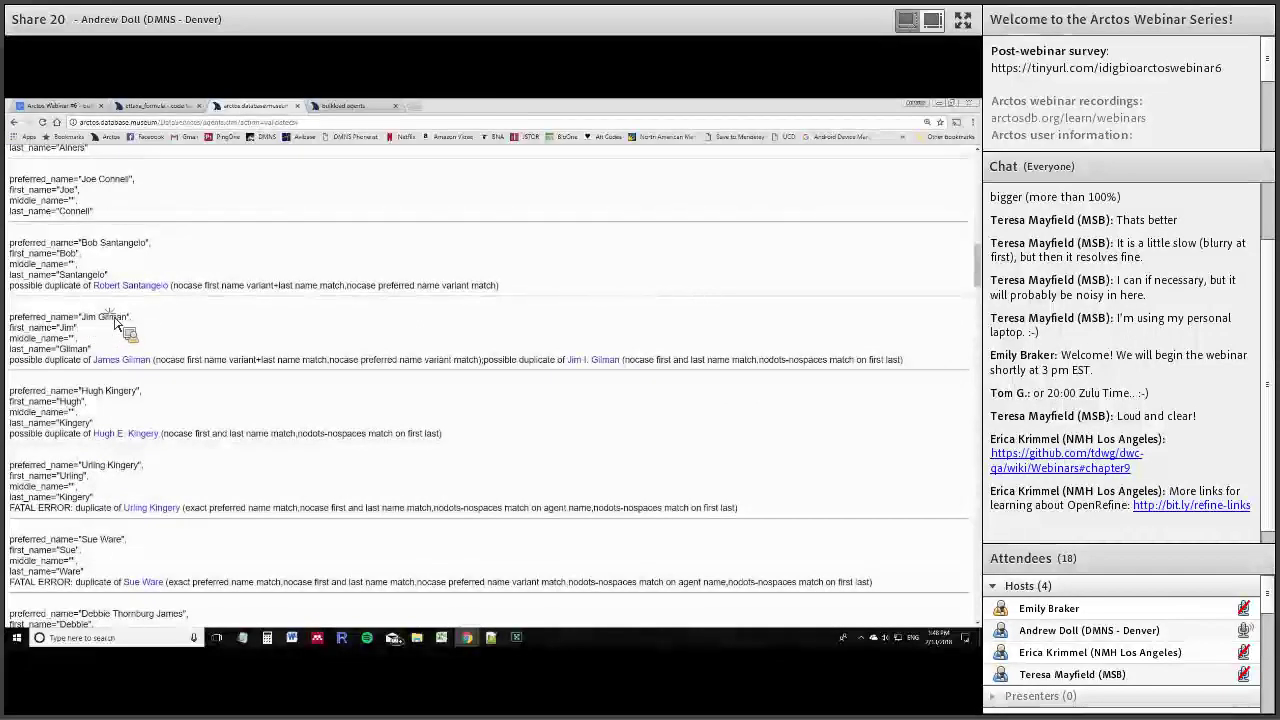
left_click_drag(86, 318, 512, 390)
scroll(340, 285, "down", 12)
scroll(529, 400, "down", 4)
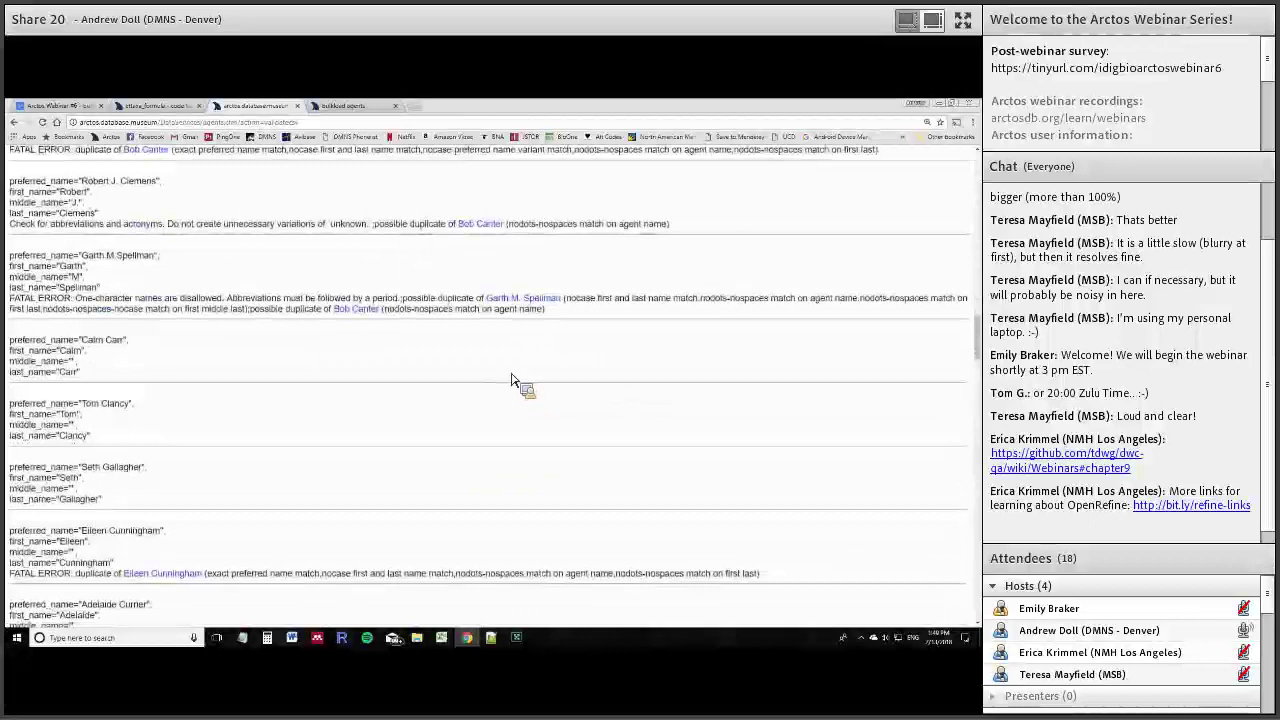
left_click_drag(511, 379, 127, 243)
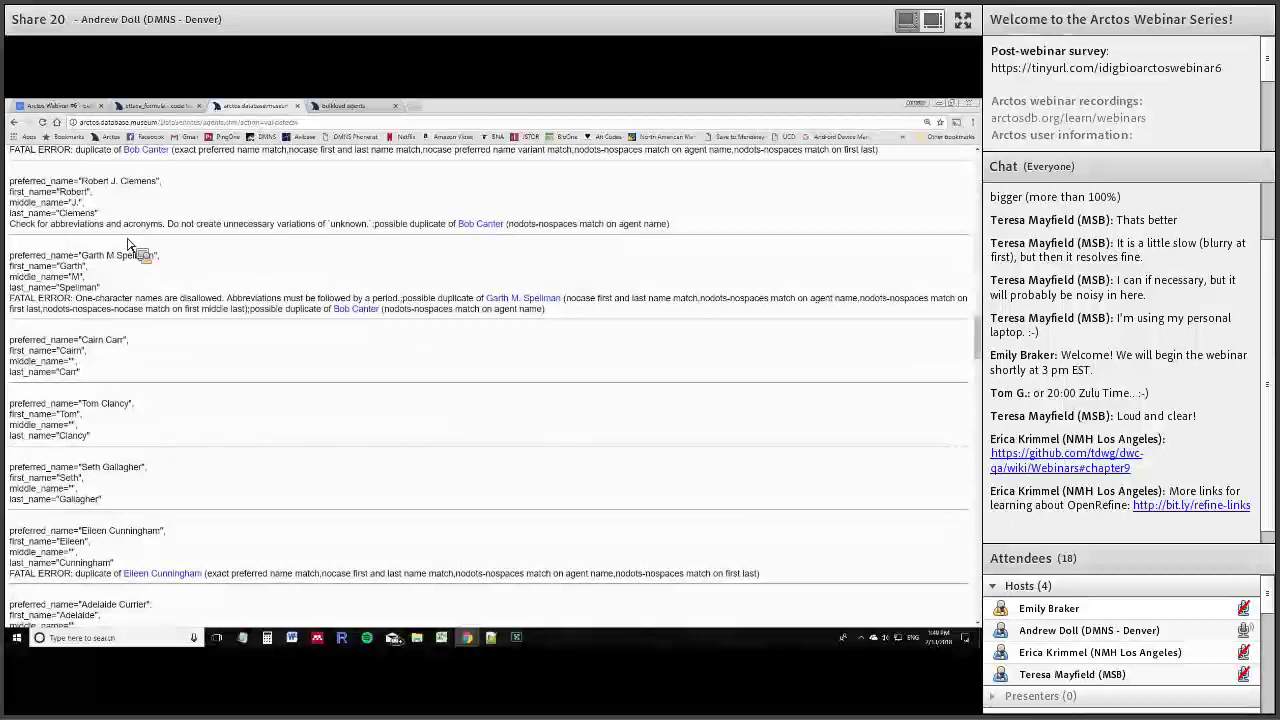
left_click_drag(127, 243, 693, 296)
scroll(290, 305, "down", 5)
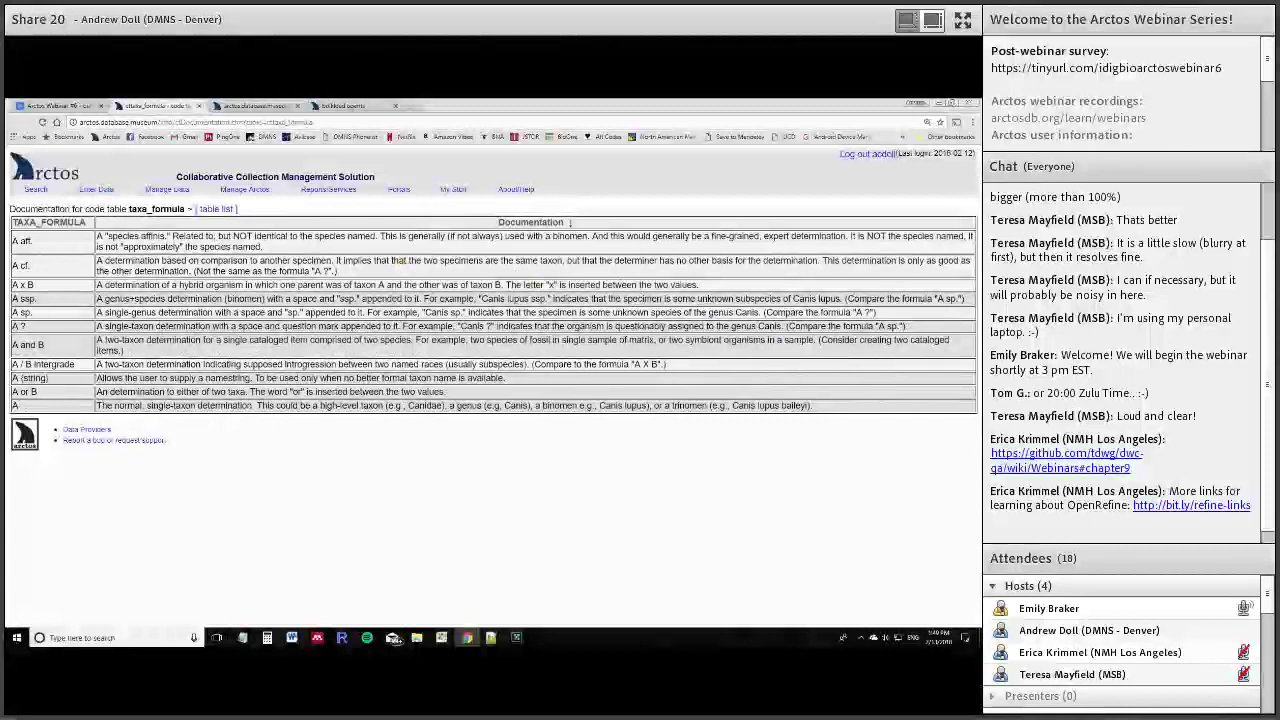
Sort the taxa_formula code table by Documentation so A aff. and A cf. come first
left_click_drag(912, 637, 10, 602)
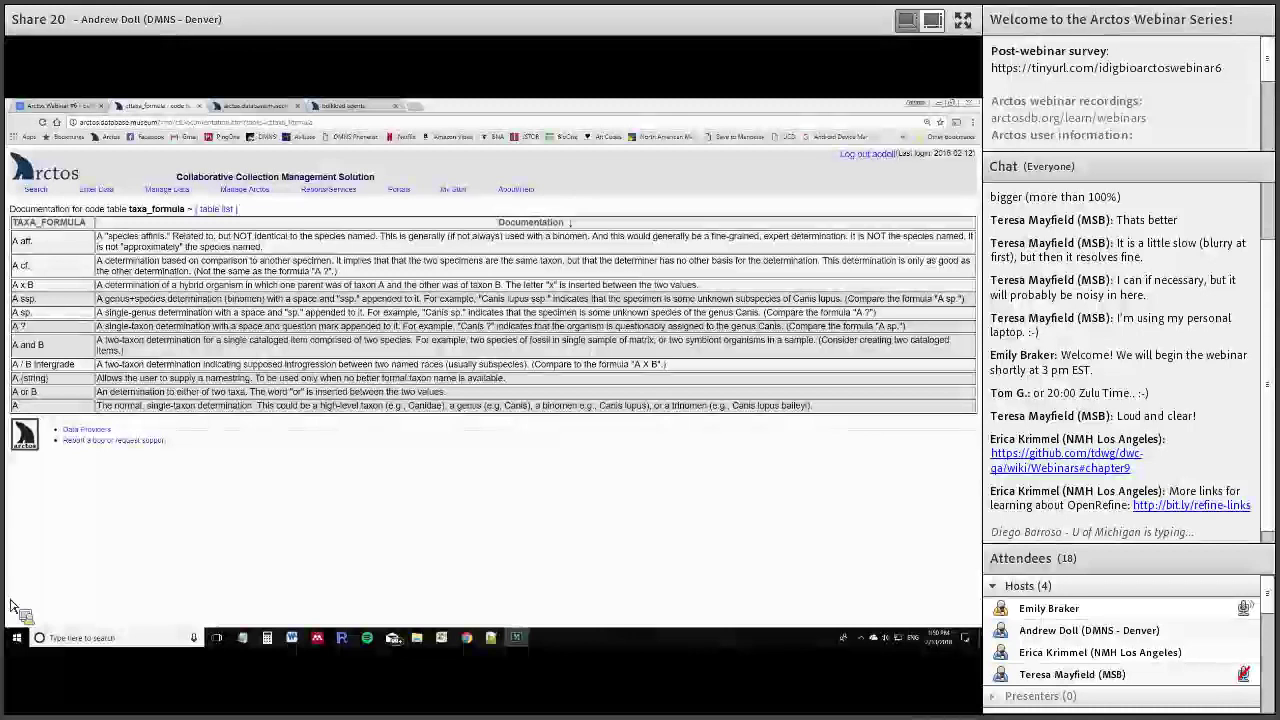
left_click_drag(10, 602, 329, 502)
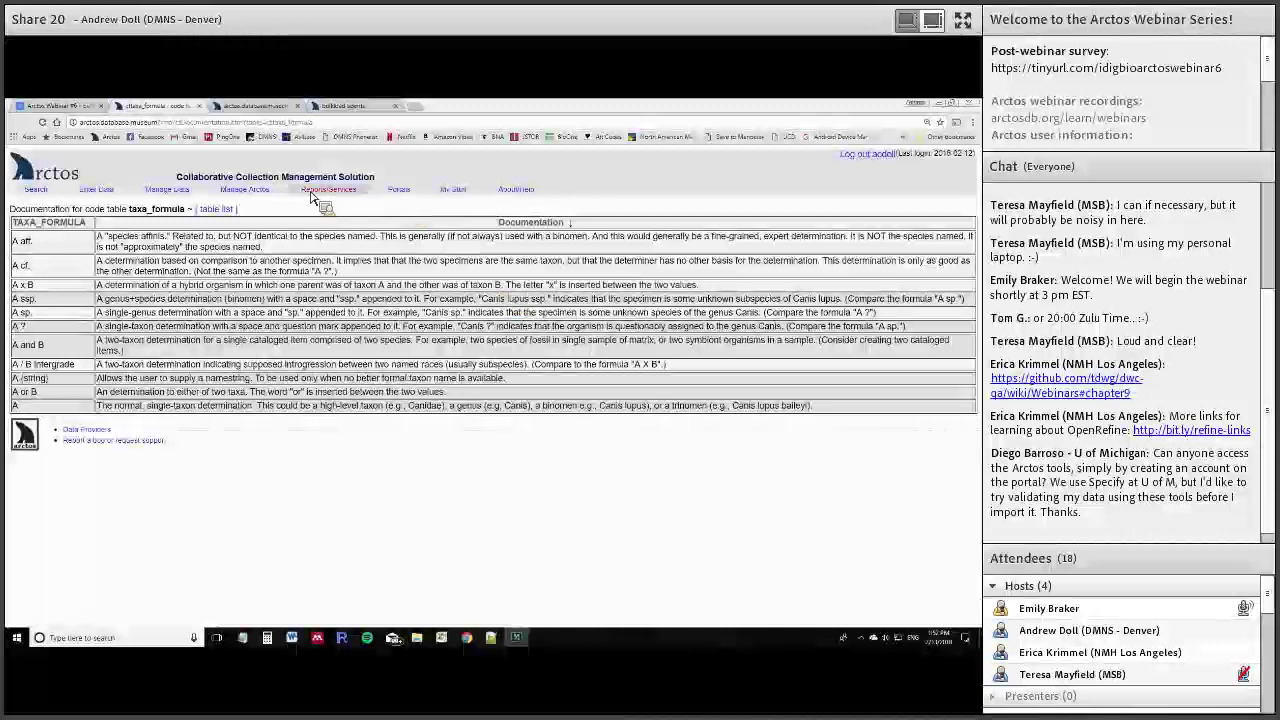
Bring up the Arctos Log In or Create an Account page at arctos.database.museum/login.cfm
mouse_move(312, 196)
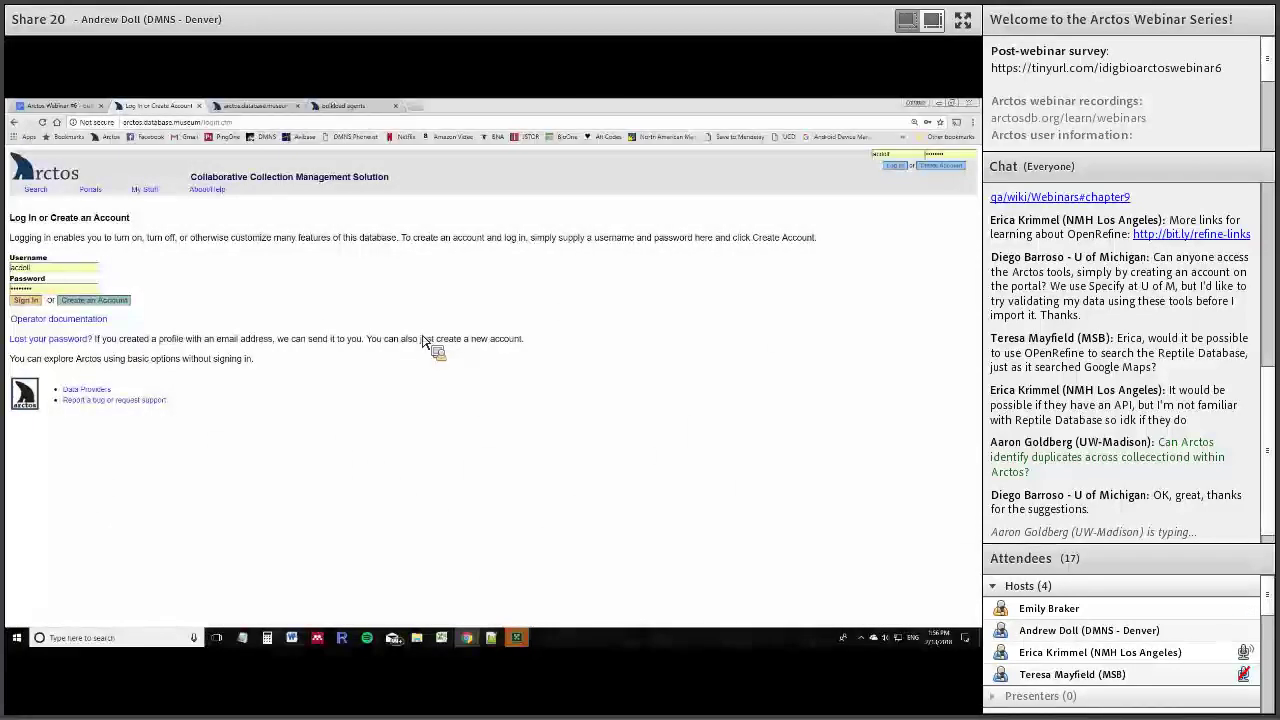
Open the public Specimen Search form (3,562,328 records) from Portals and select Catalog Number
left_click(92, 190)
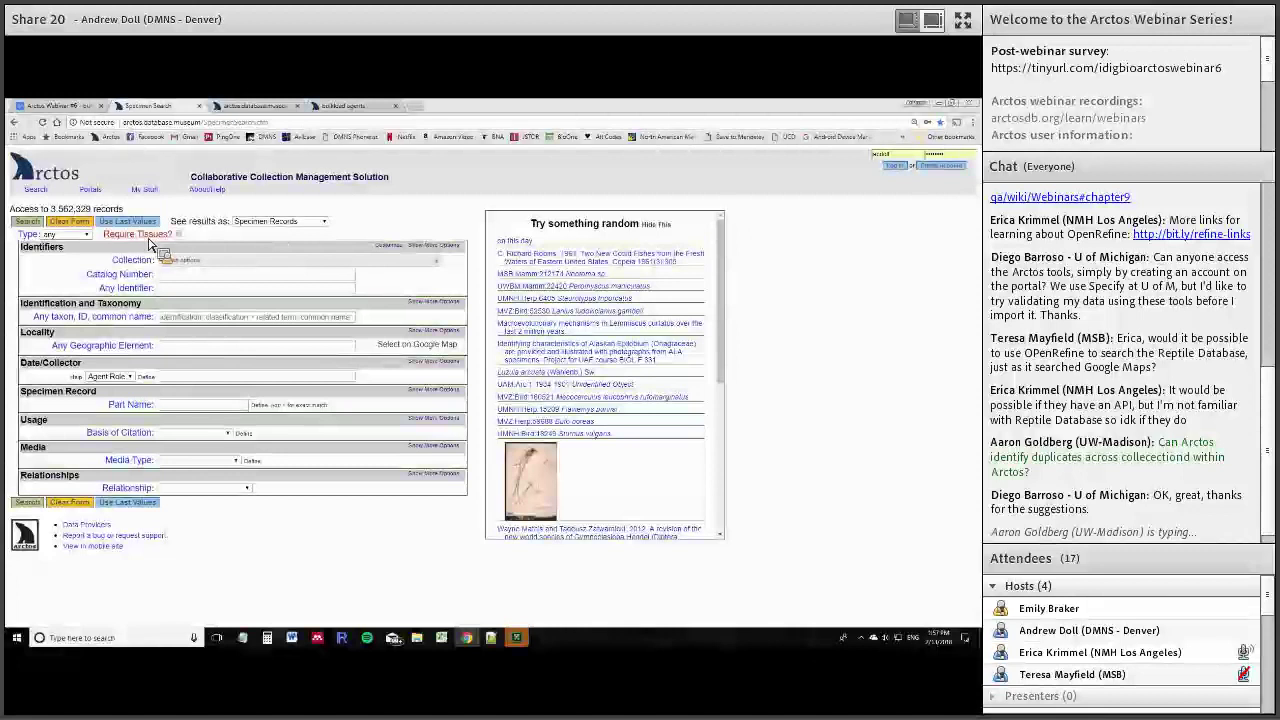
left_click(202, 282)
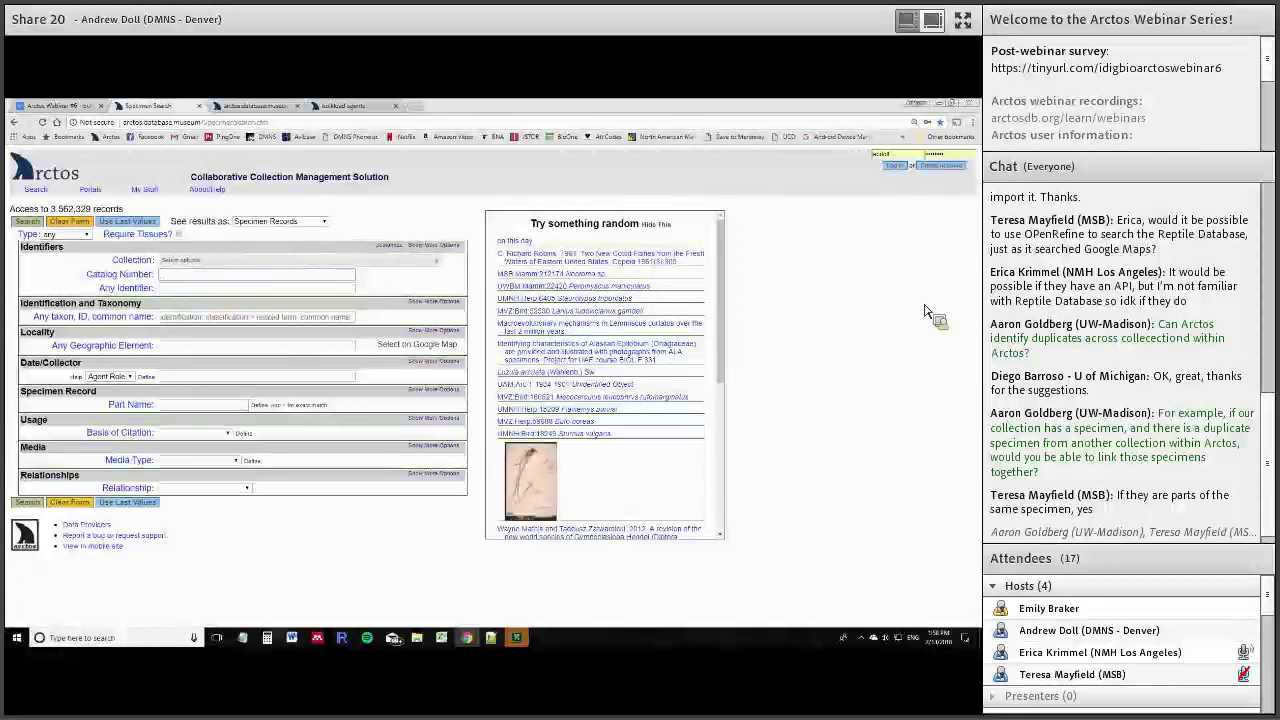
Log in and search 'Any taxon, ID, common name' for tamias, returning 1664 specimens
left_click(895, 168)
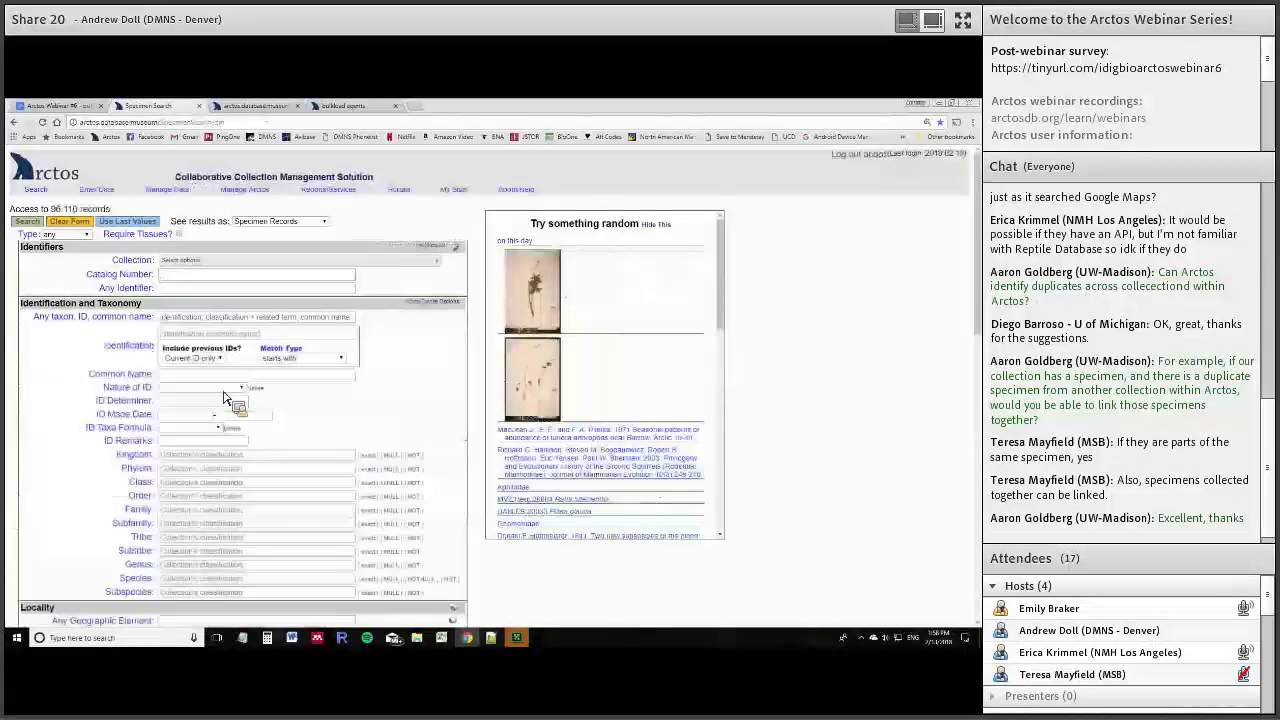
left_click(224, 389)
type("canari")
key("BackSpace")
key("BackSpace")
key("BackSpace")
key("BackSpace")
key("BackSpace")
key("BackSpace")
type("tamias")
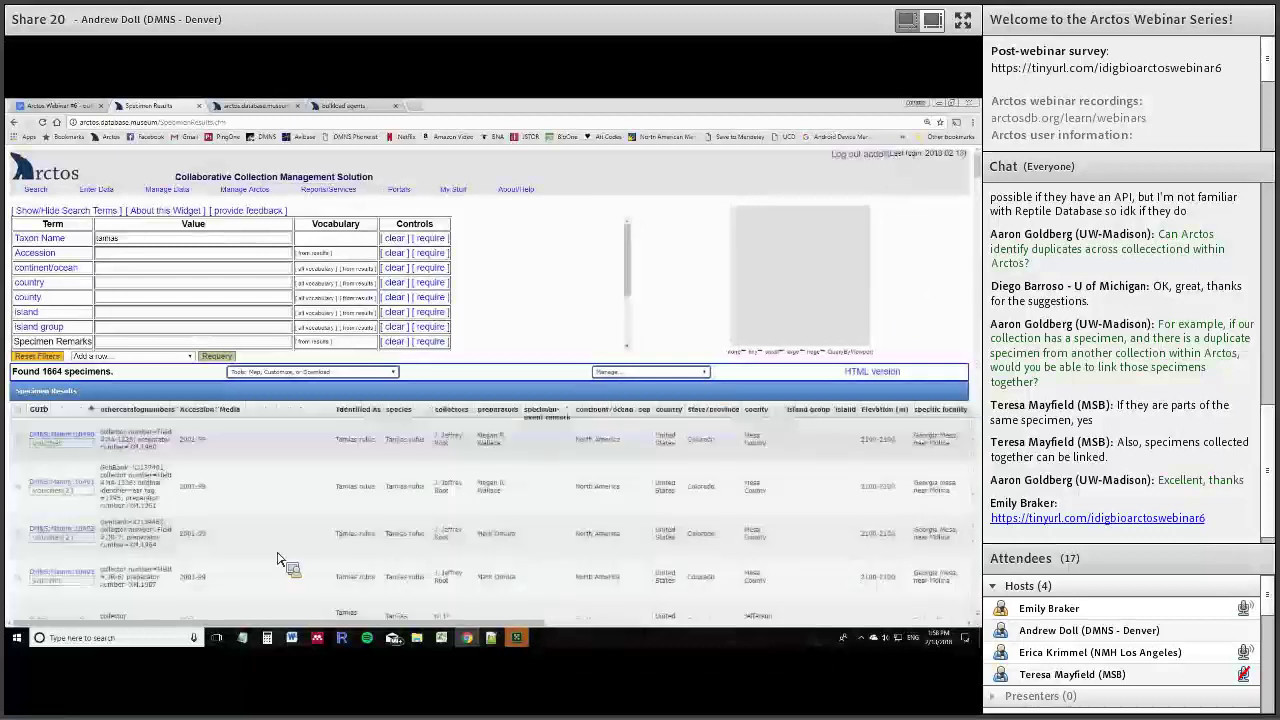
Review the tamias results down to the 1 to 100 of 1664 pager, then return to Specimen Search
scroll(278, 548, "down", 5)
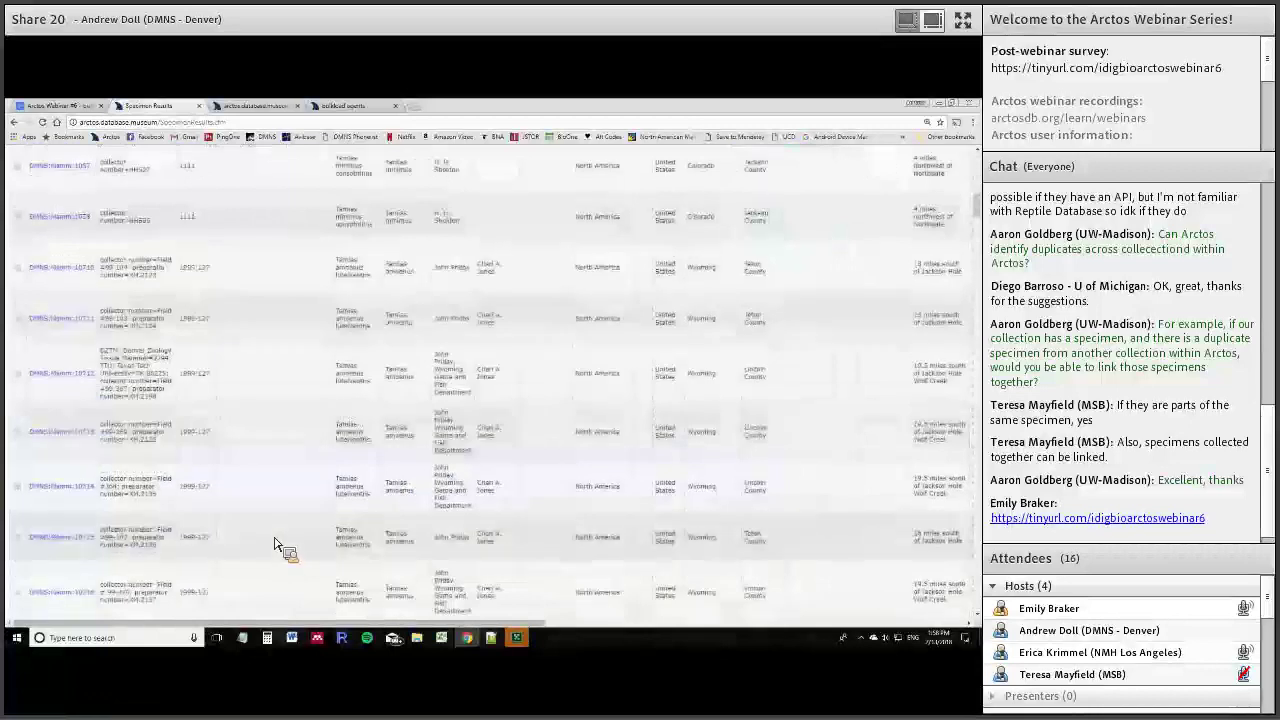
scroll(278, 548, "down", 5)
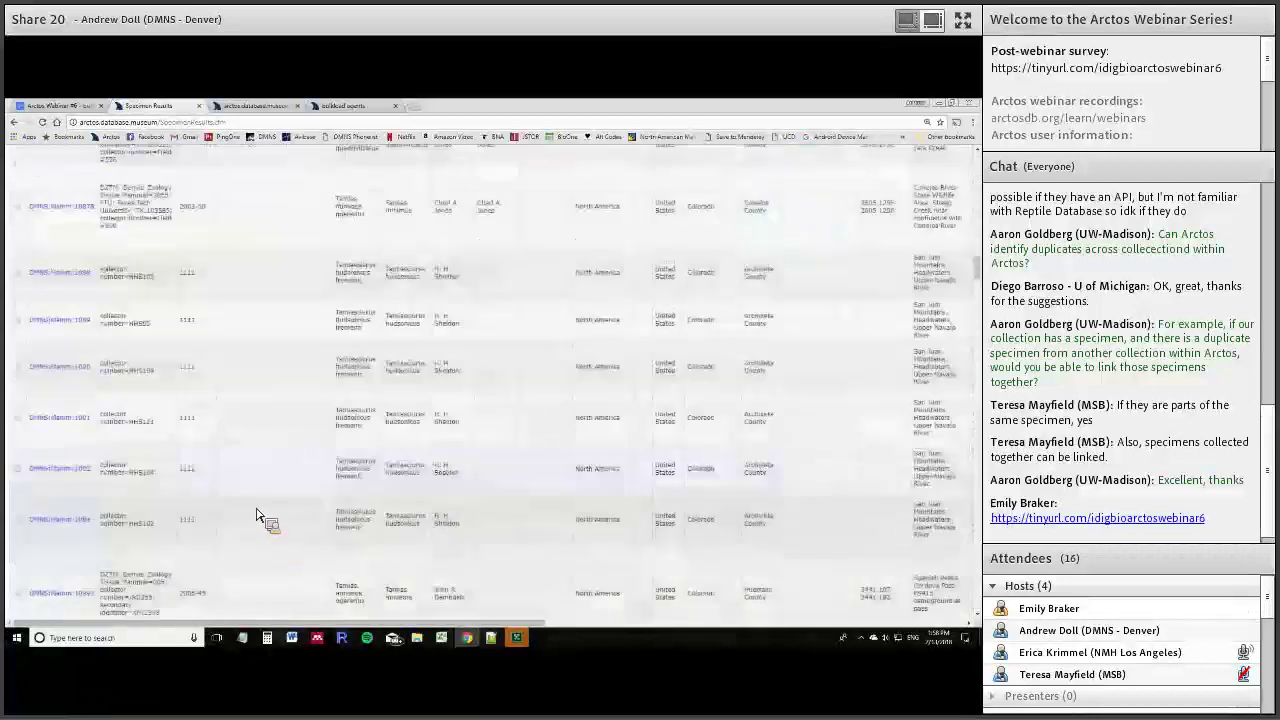
scroll(160, 525, "down", 5)
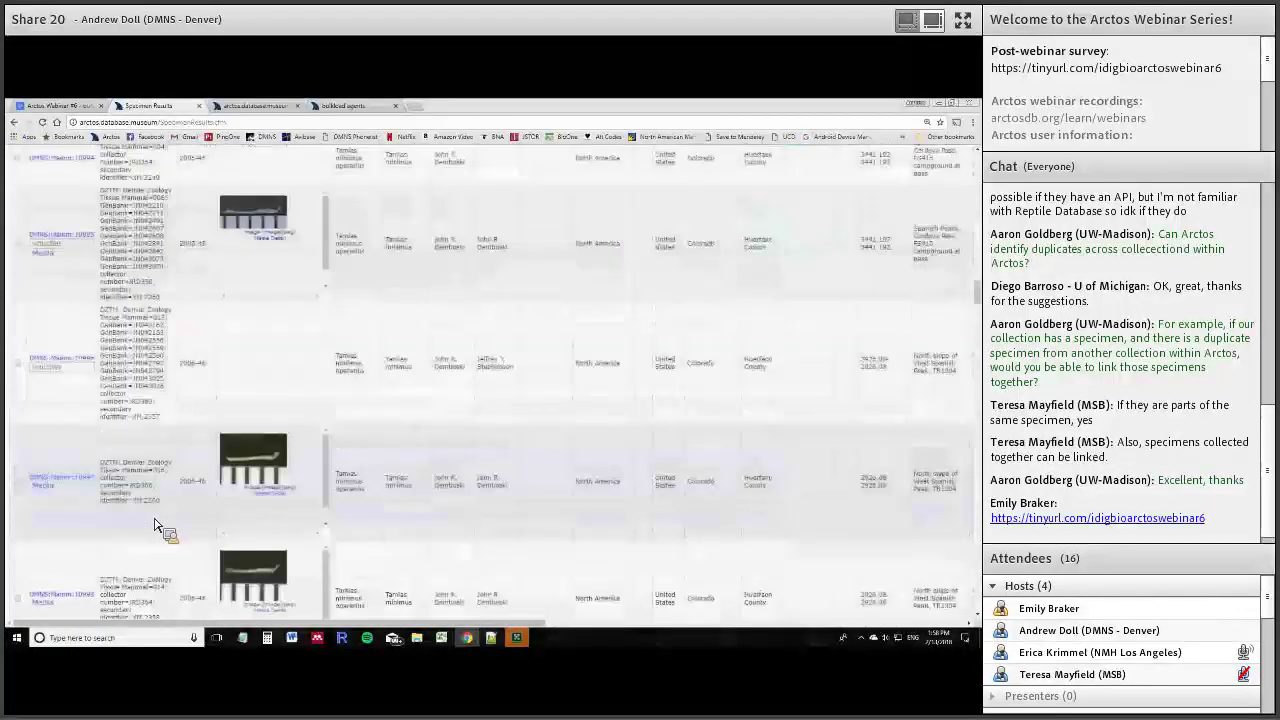
scroll(160, 525, "down", 1)
scroll(152, 527, "down", 4)
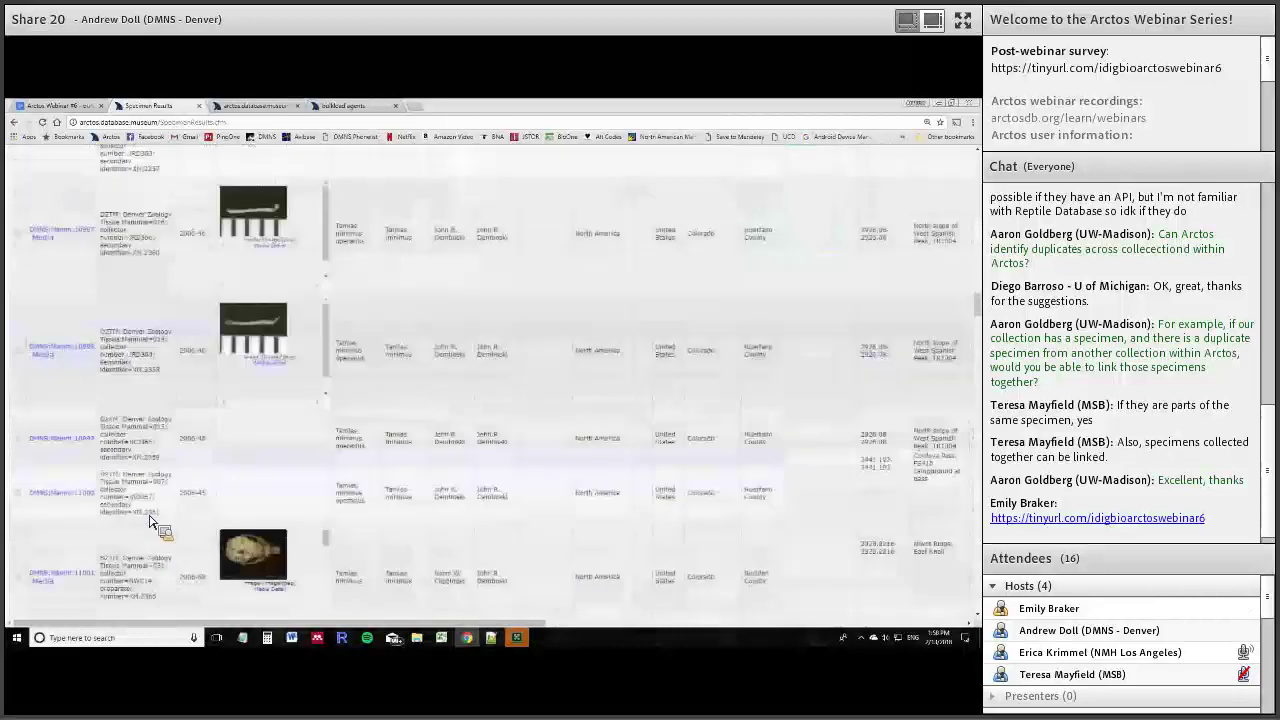
scroll(150, 525, "down", 5)
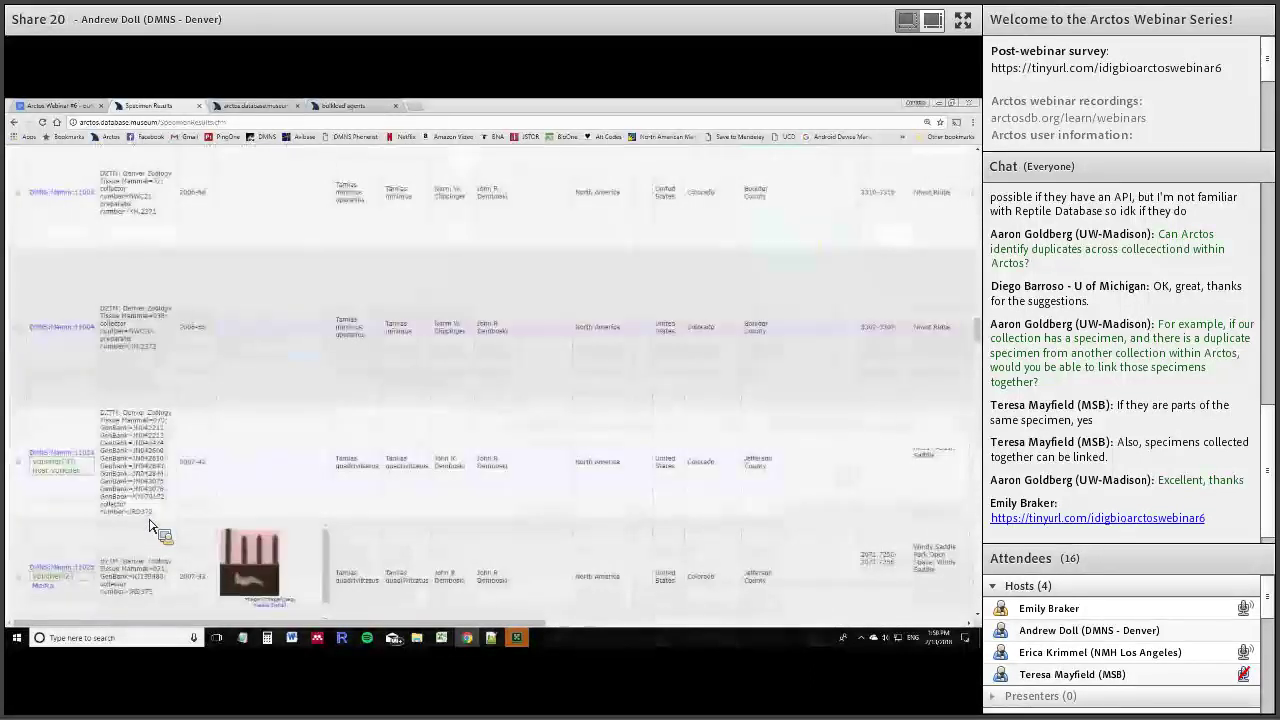
scroll(150, 528, "down", 5)
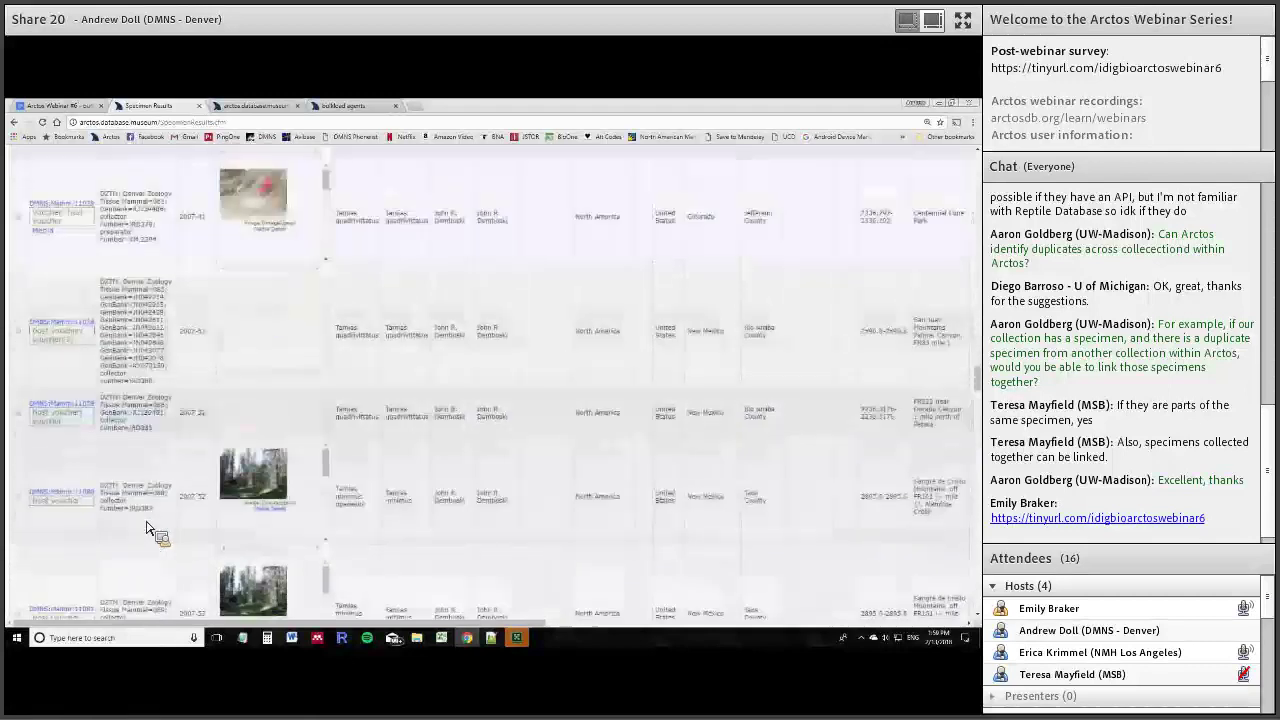
scroll(147, 528, "down", 3)
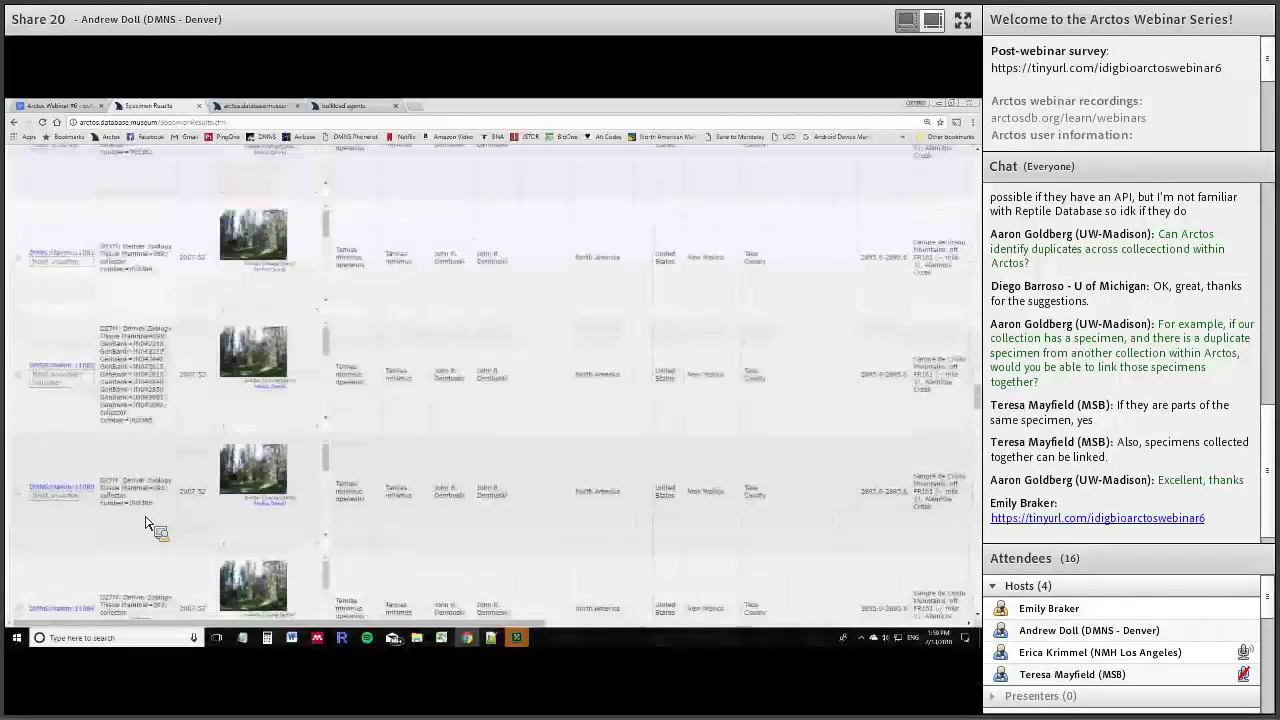
scroll(147, 525, "down", 3)
scroll(147, 524, "down", 3)
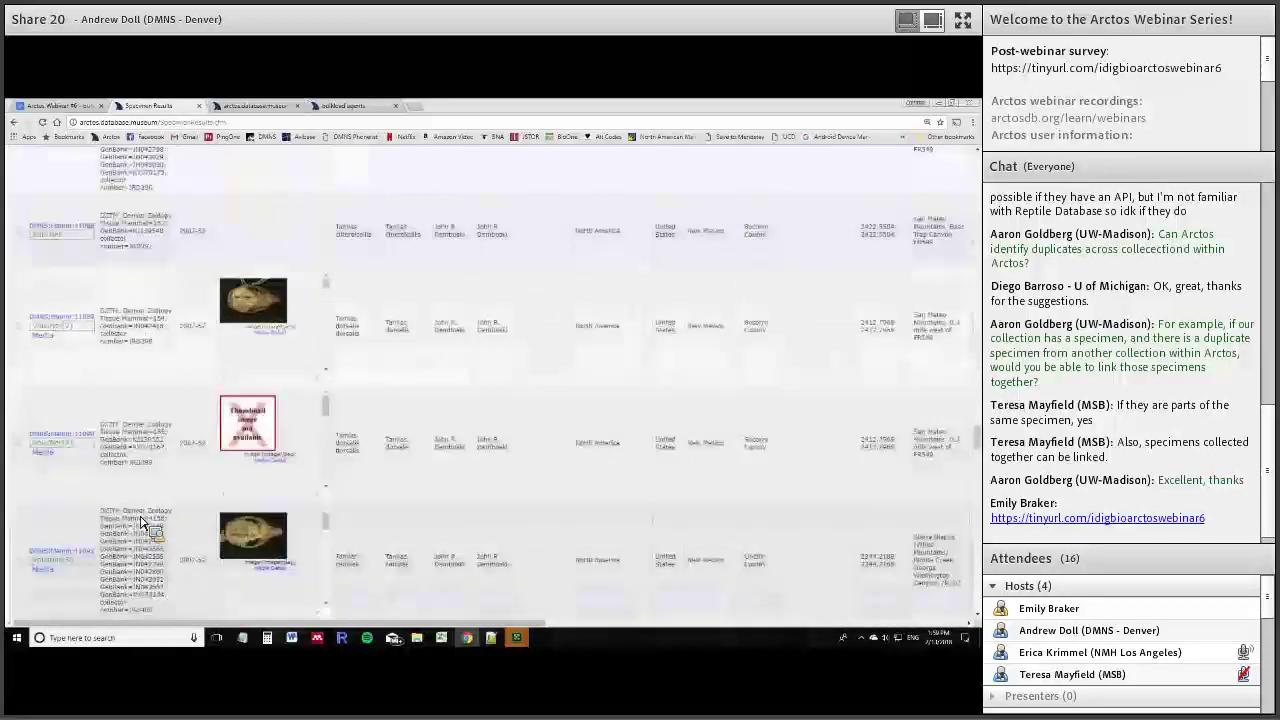
scroll(147, 525, "down", 3)
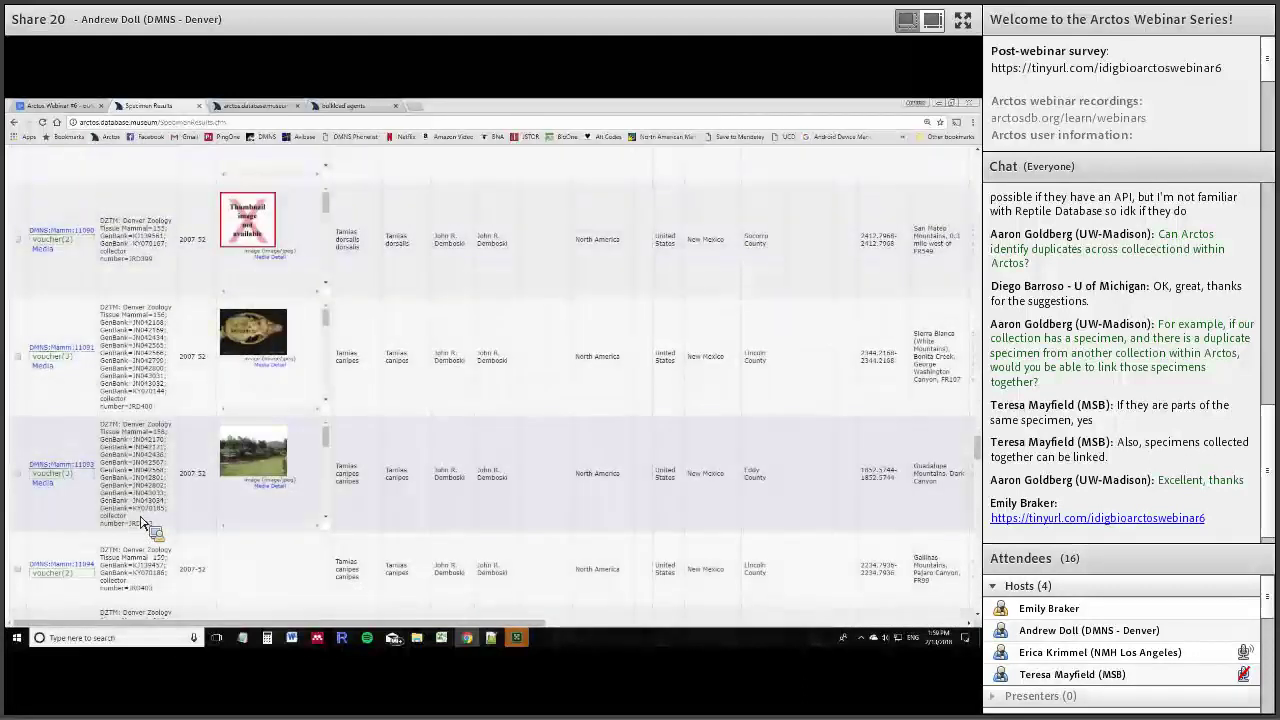
scroll(147, 515, "down", 2)
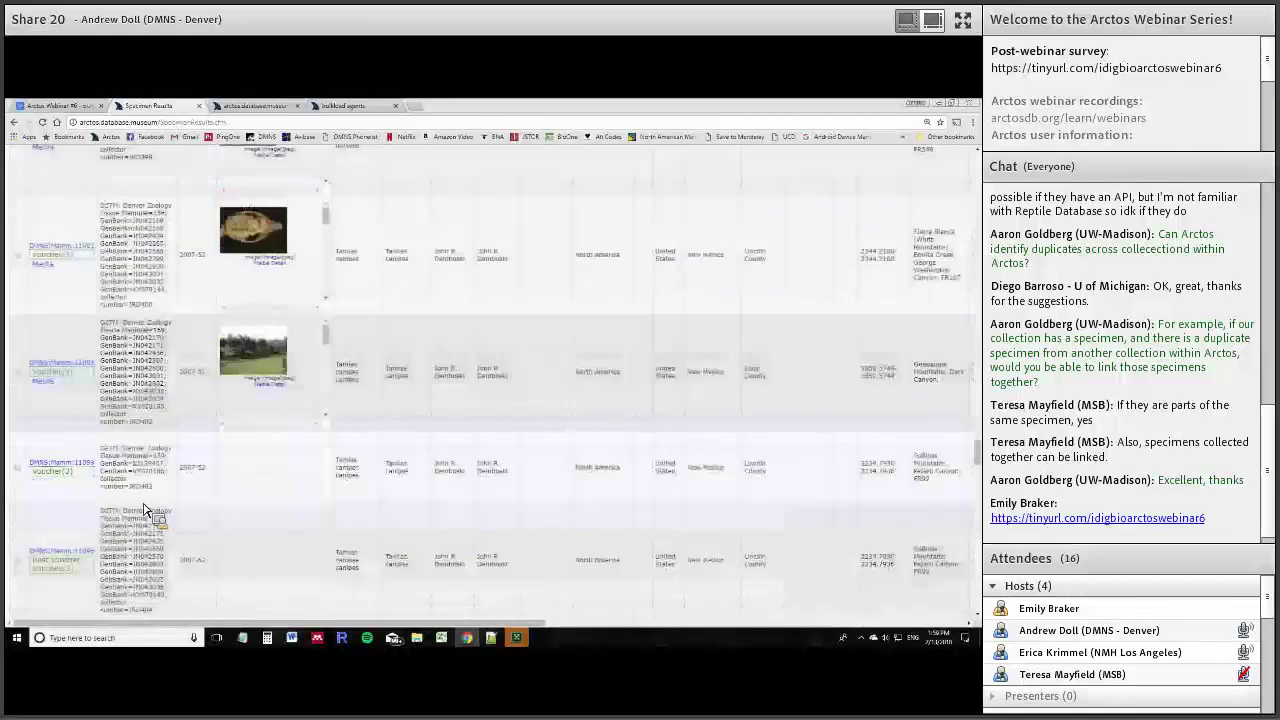
scroll(145, 513, "down", 3)
scroll(145, 513, "down", 5)
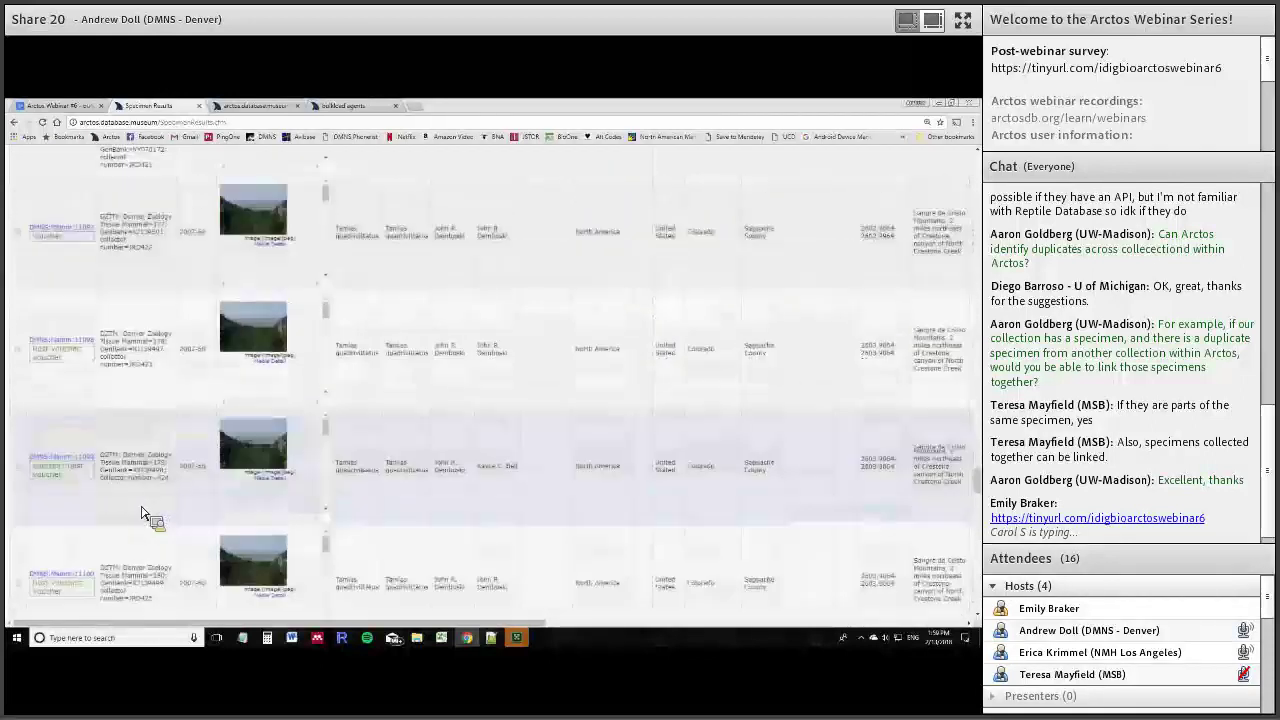
scroll(145, 513, "down", 5)
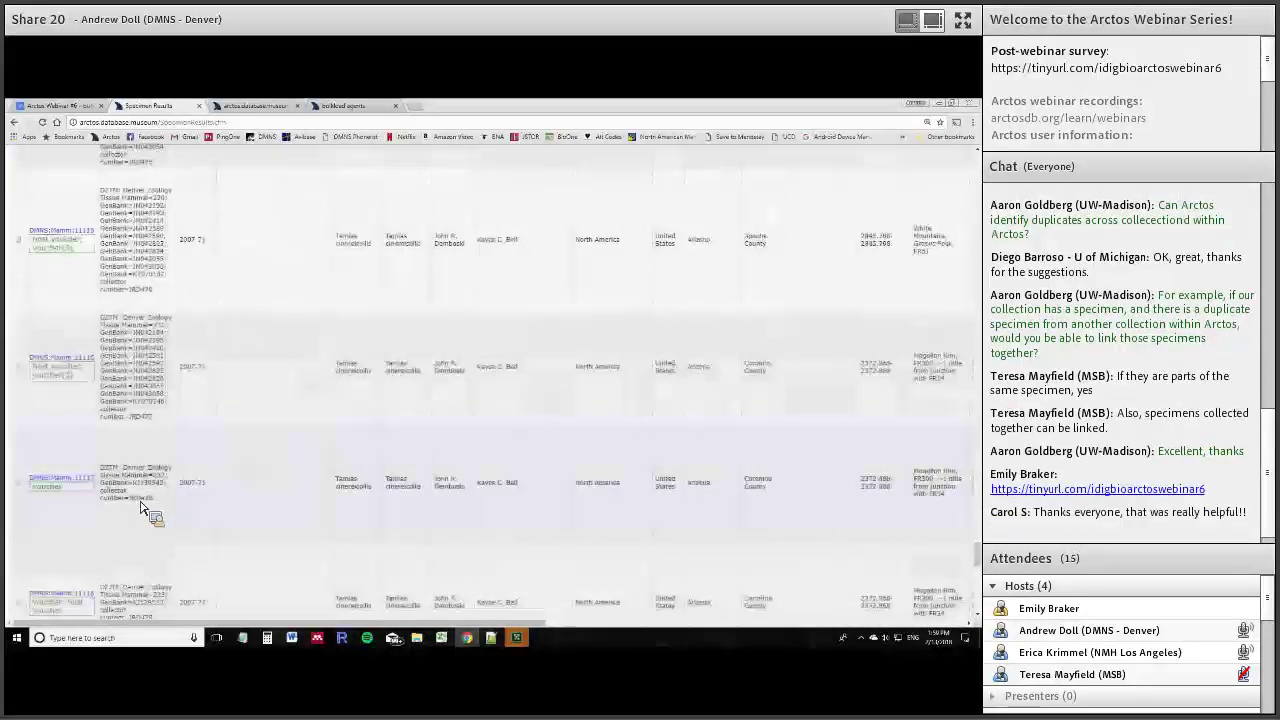
scroll(141, 508, "down", 3)
scroll(141, 508, "down", 4)
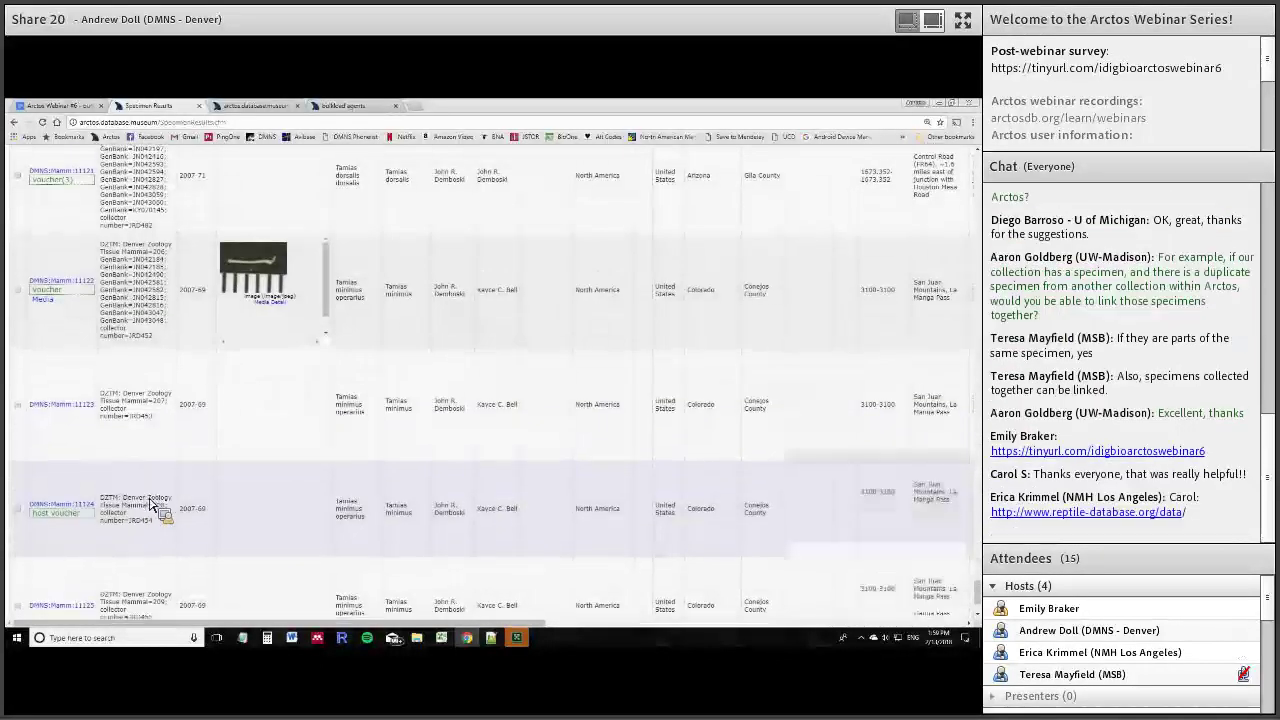
scroll(207, 503, "down", 2)
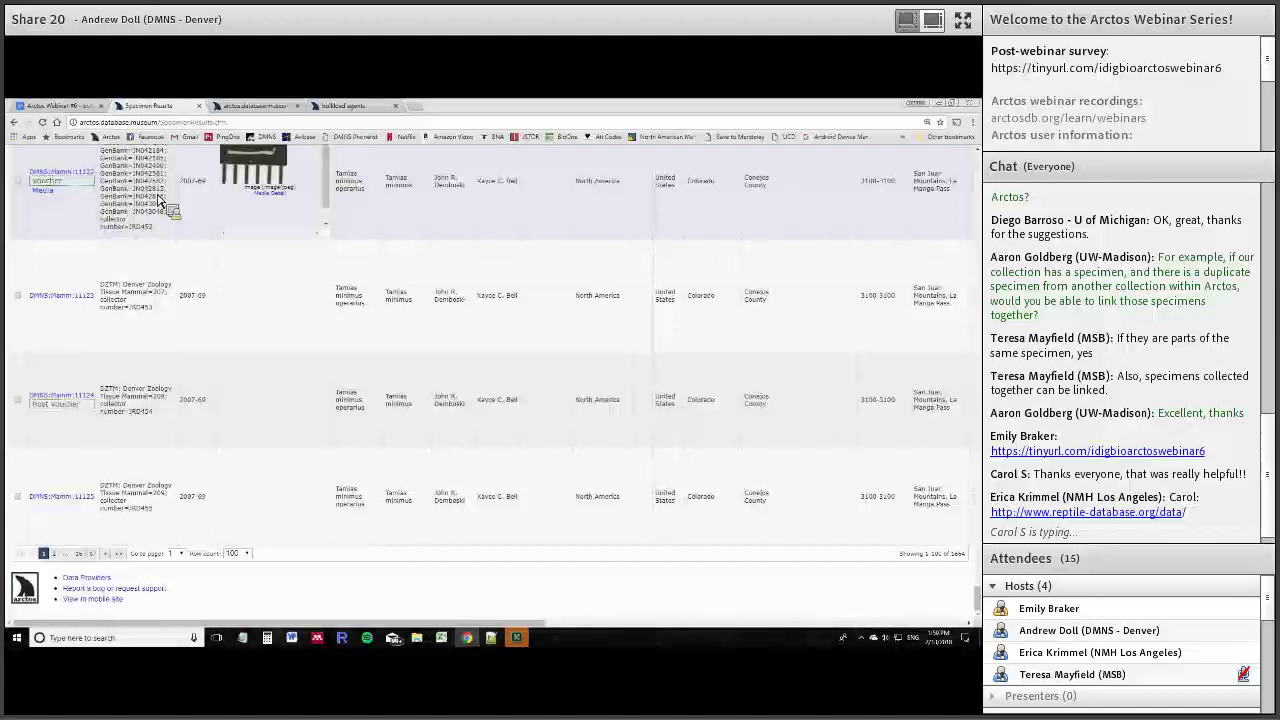
scroll(160, 200, "up", 3)
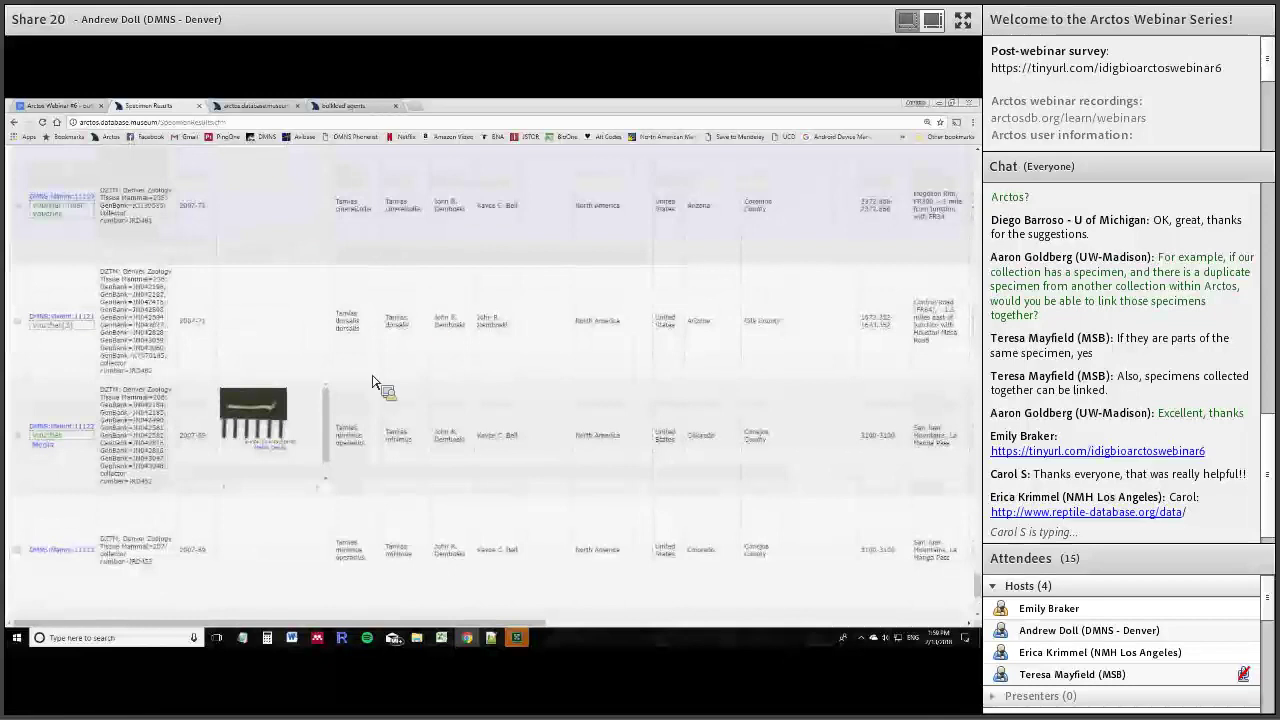
scroll(300, 480, "down", 3)
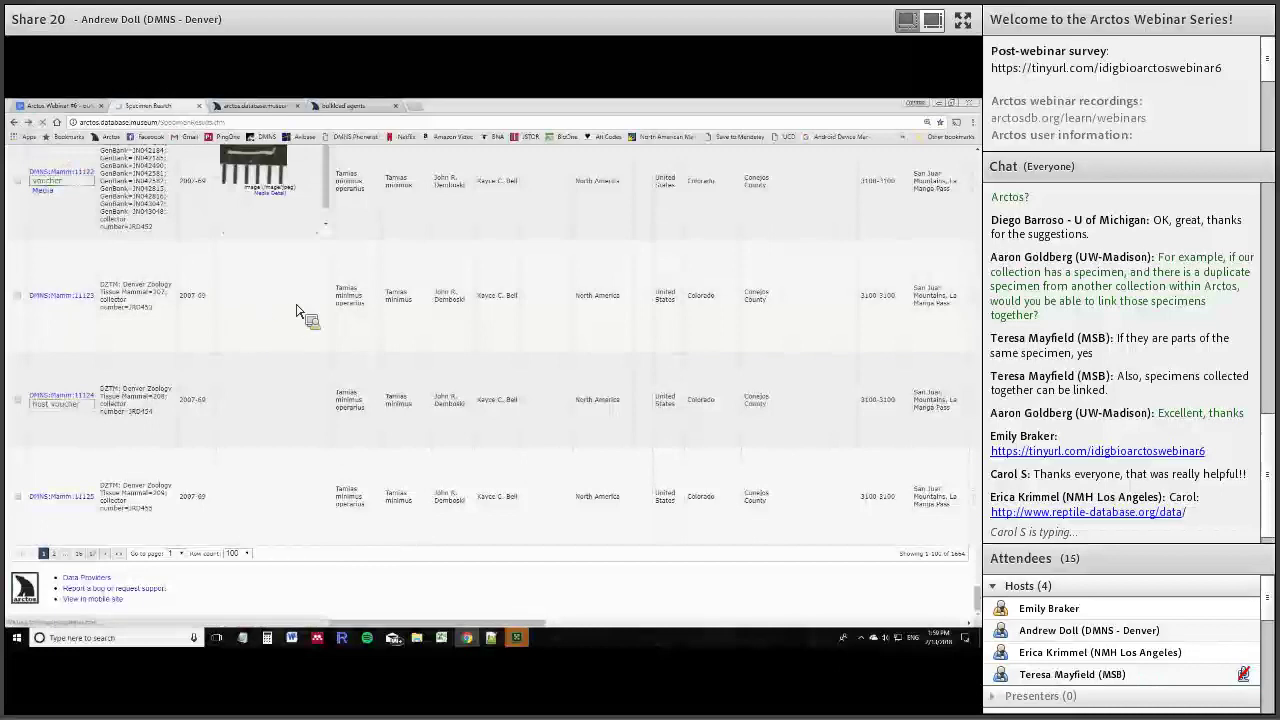
key("alt+Left")
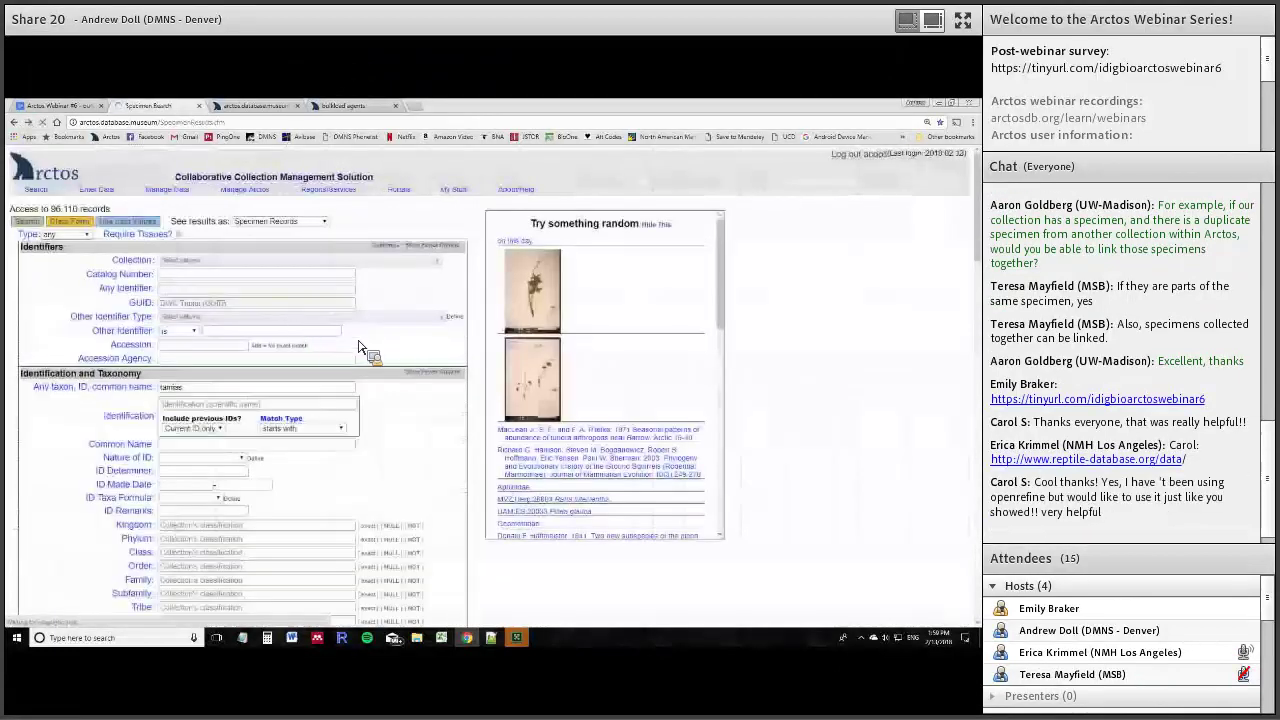
left_click(440, 317)
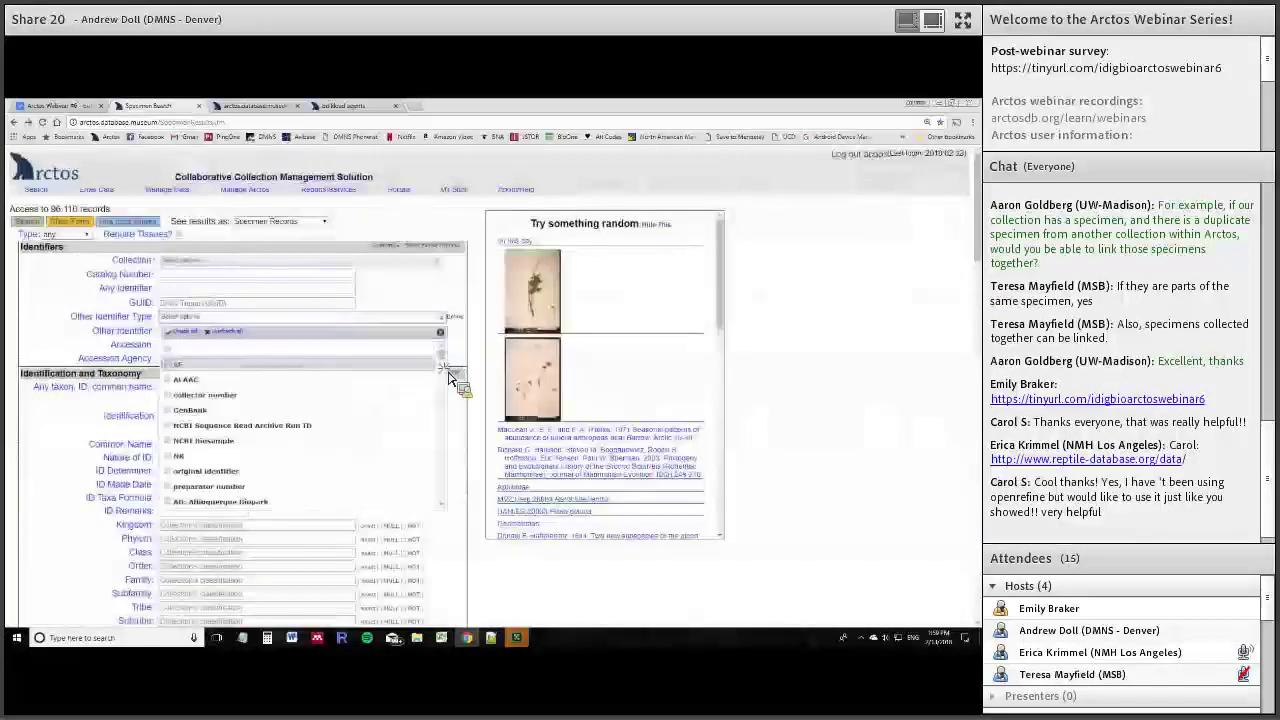
scroll(449, 380, "down", 5)
scroll(452, 394, "down", 5)
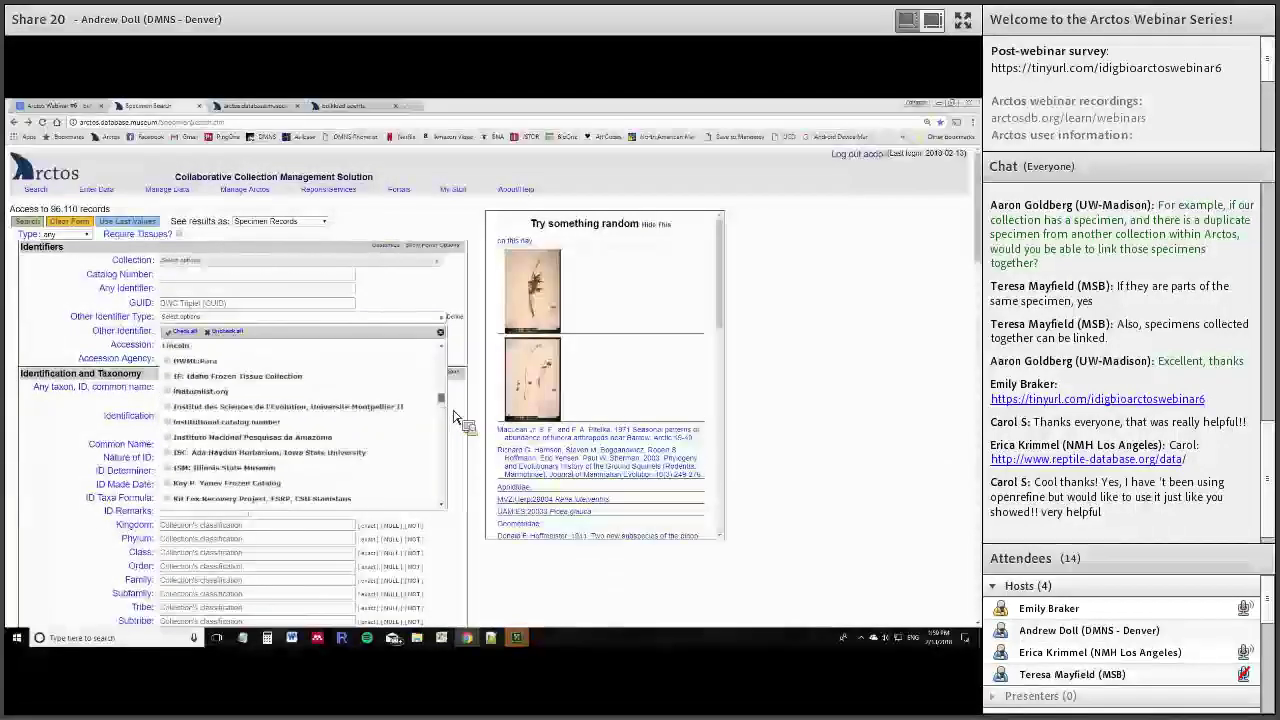
scroll(445, 345, "down", 10)
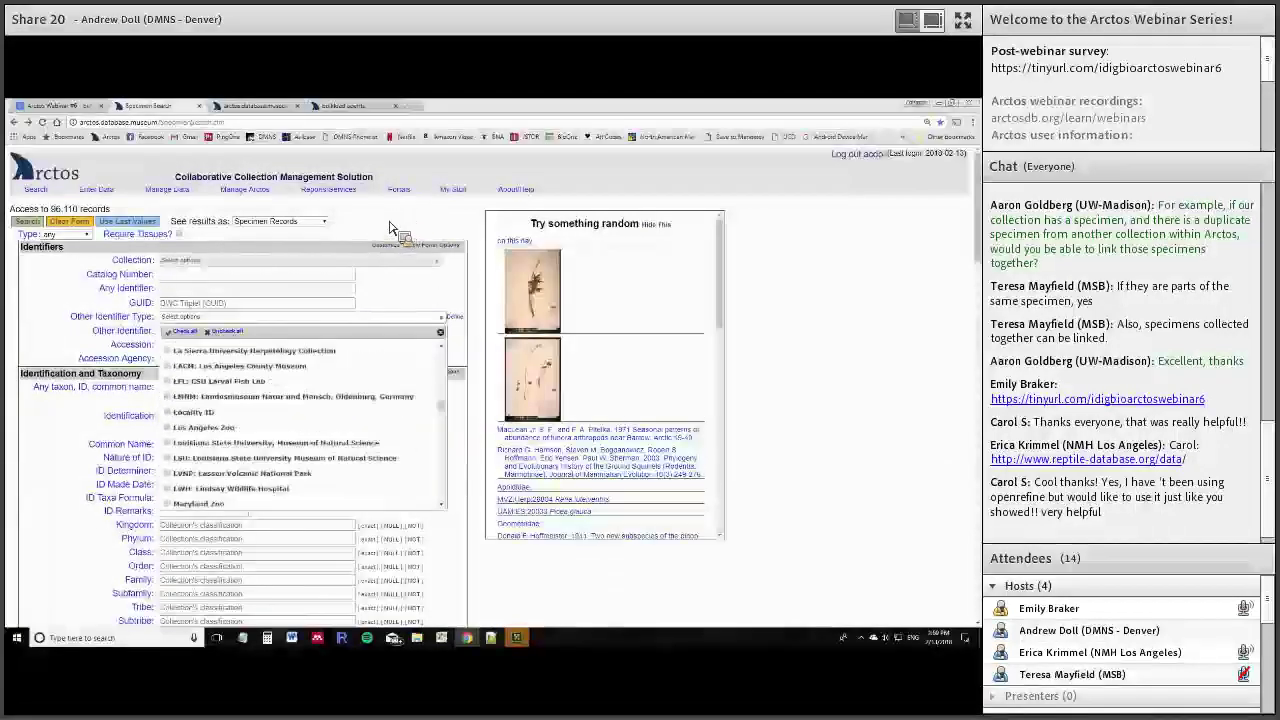
left_click(300, 190)
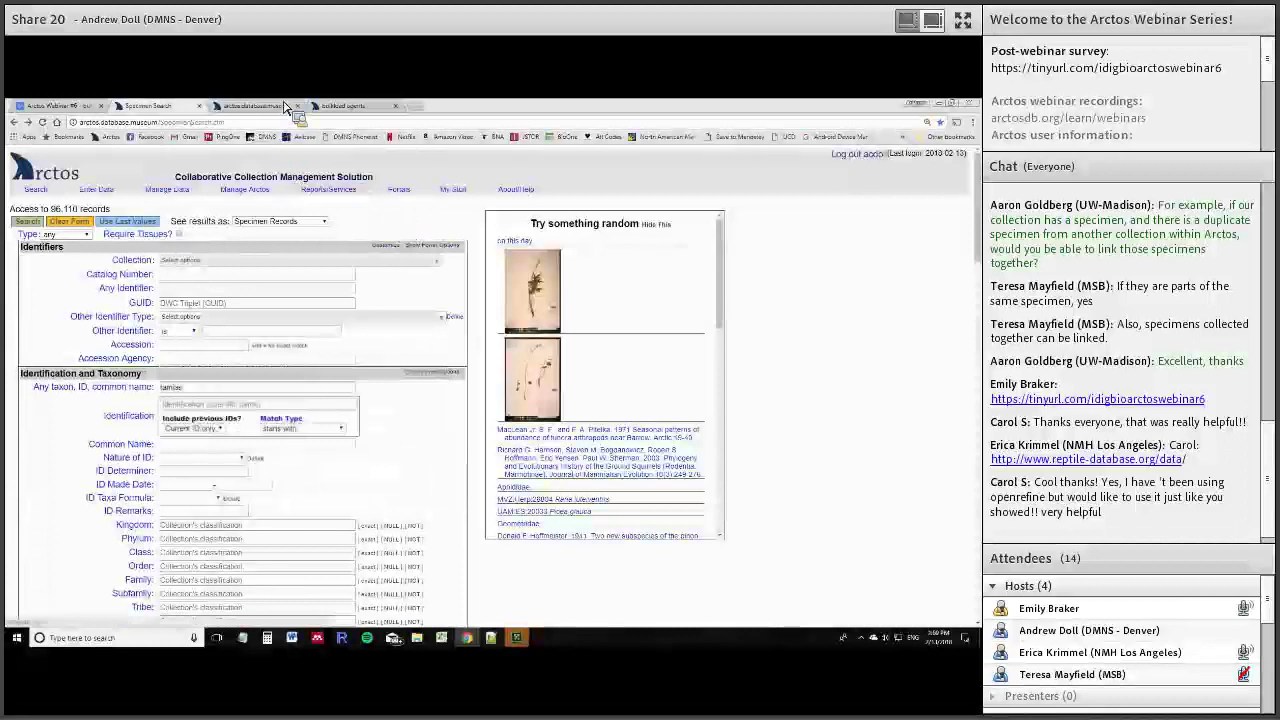